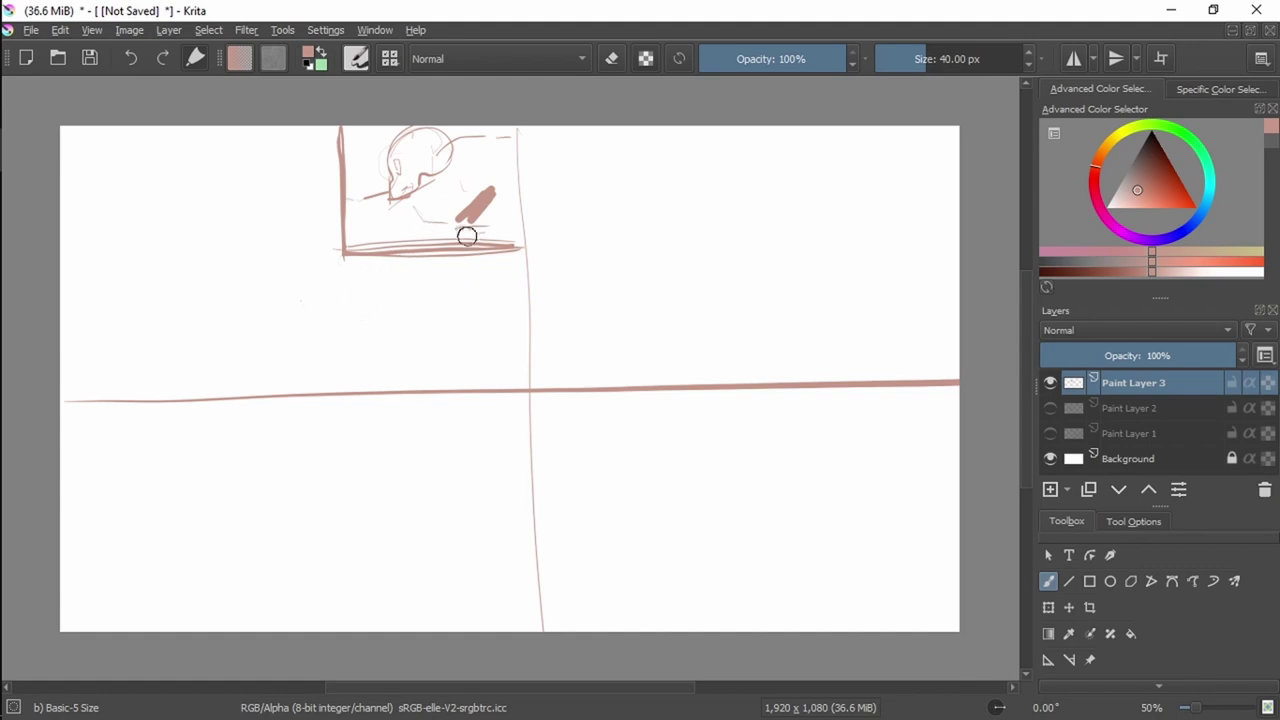
Erase the skull sketch and its frame from the canvas's upper-left panel.
{"action": "key", "text": "e"}
{"action": "mouse_move", "coordinate": [341, 244]}
{"action": "left_mouse_down"}
{"action": "mouse_move", "coordinate": [346, 107]}
{"action": "mouse_move", "coordinate": [360, 132]}
{"action": "mouse_move", "coordinate": [388, 124]}
{"action": "mouse_move", "coordinate": [373, 165]}
{"action": "mouse_move", "coordinate": [402, 152]}
{"action": "mouse_move", "coordinate": [379, 224]}
{"action": "mouse_move", "coordinate": [436, 100]}
{"action": "mouse_move", "coordinate": [423, 103]}
{"action": "mouse_move", "coordinate": [450, 295]}
{"action": "mouse_move", "coordinate": [489, 137]}
{"action": "mouse_move", "coordinate": [494, 196]}
{"action": "mouse_move", "coordinate": [506, 152]}
{"action": "mouse_move", "coordinate": [514, 220]}
{"action": "mouse_move", "coordinate": [499, 139]}
{"action": "mouse_move", "coordinate": [457, 152]}
{"action": "mouse_move", "coordinate": [422, 236]}
{"action": "left_mouse_up"}
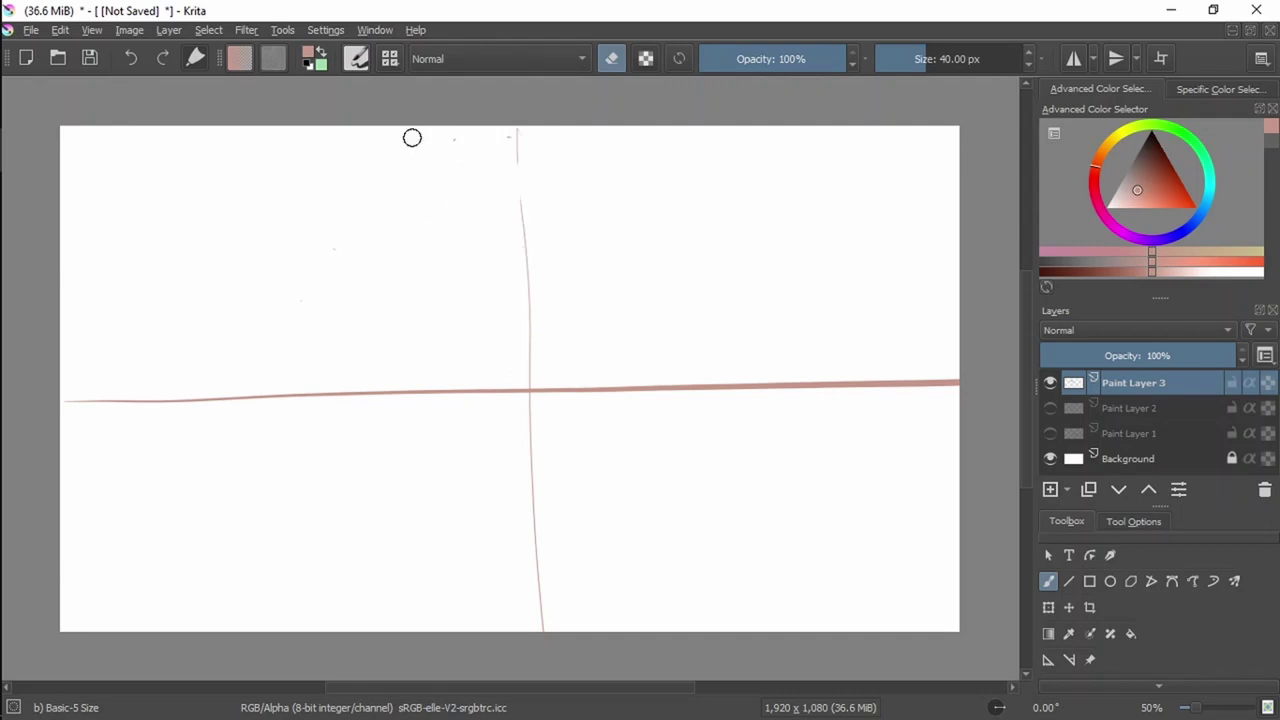
{"action": "key", "text": "e"}
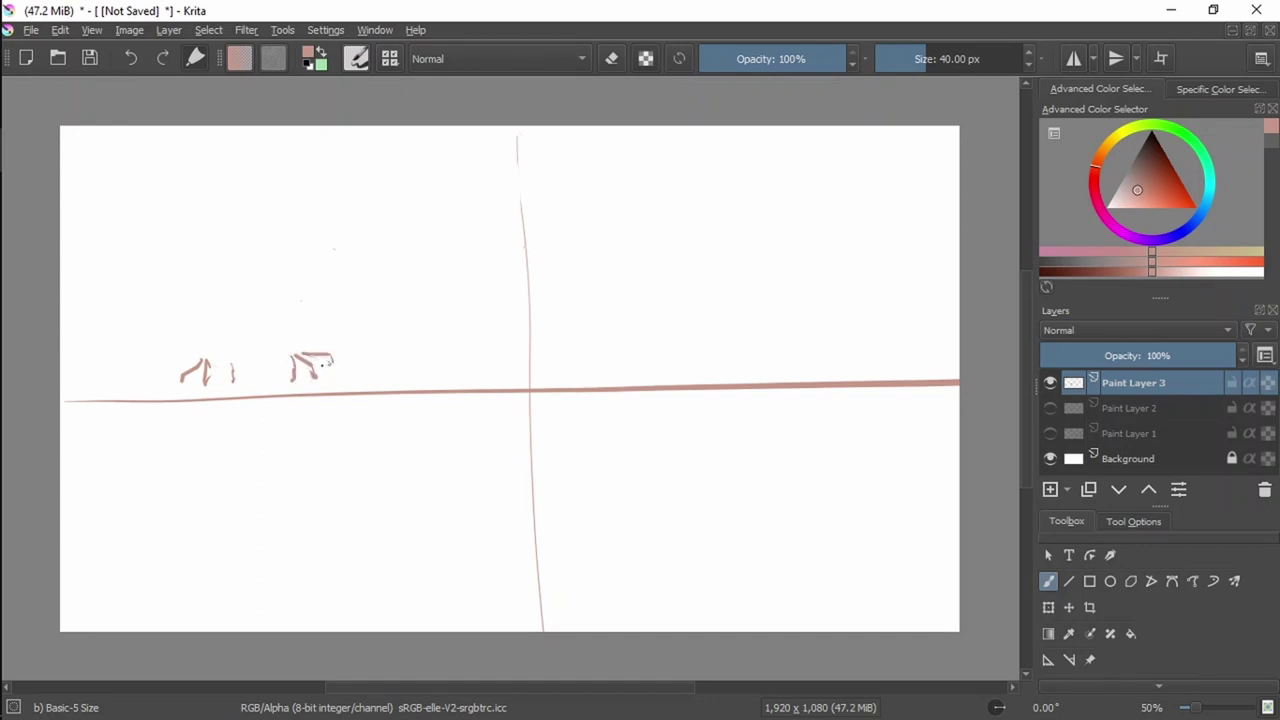
Sketch the spread legs and clawed feet of a bird-like character in the upper-left panel.
{"action": "mouse_move", "coordinate": [255, 294]}
{"action": "left_mouse_down"}
{"action": "mouse_move", "coordinate": [294, 343]}
{"action": "mouse_move", "coordinate": [263, 286]}
{"action": "mouse_move", "coordinate": [226, 338]}
{"action": "mouse_move", "coordinate": [231, 290]}
{"action": "left_mouse_up"}
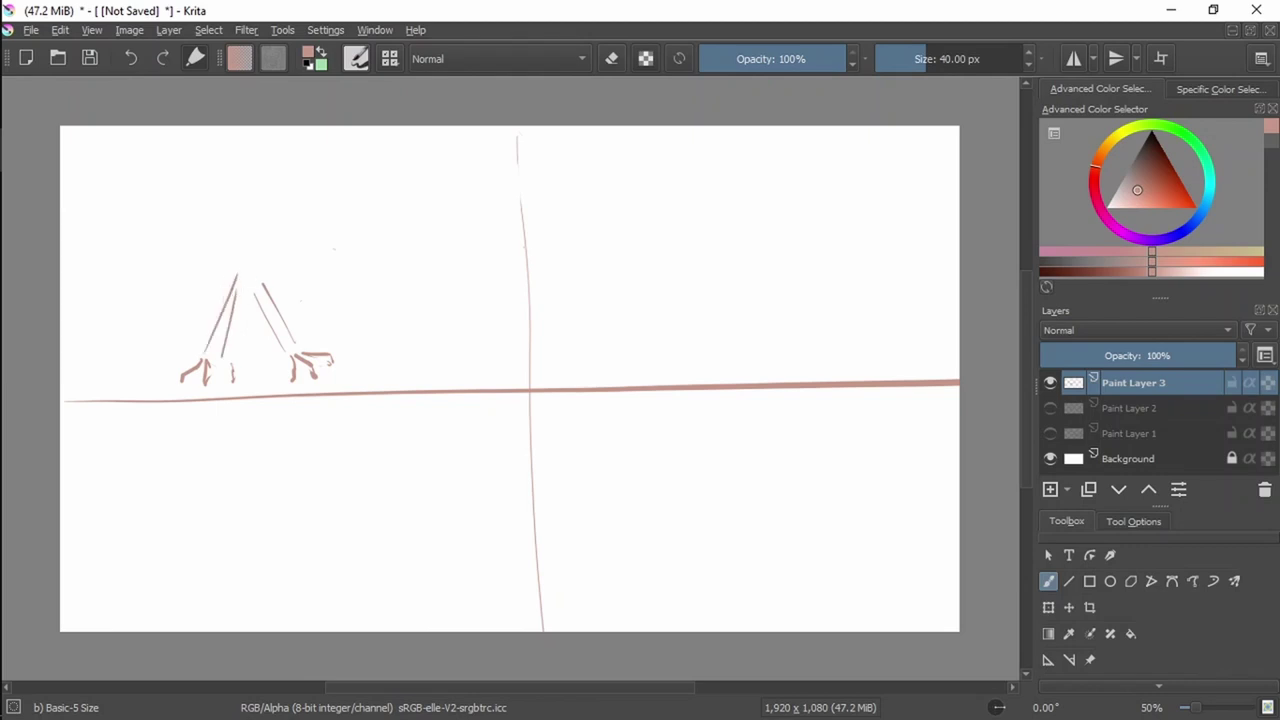
{"action": "mouse_move", "coordinate": [230, 296]}
{"action": "left_mouse_down"}
{"action": "mouse_move", "coordinate": [279, 331]}
{"action": "mouse_move", "coordinate": [263, 289]}
{"action": "mouse_move", "coordinate": [283, 316]}
{"action": "mouse_move", "coordinate": [289, 350]}
{"action": "left_mouse_up"}
{"action": "left_click_drag", "start_coordinate": [250, 294], "coordinate": [300, 353]}
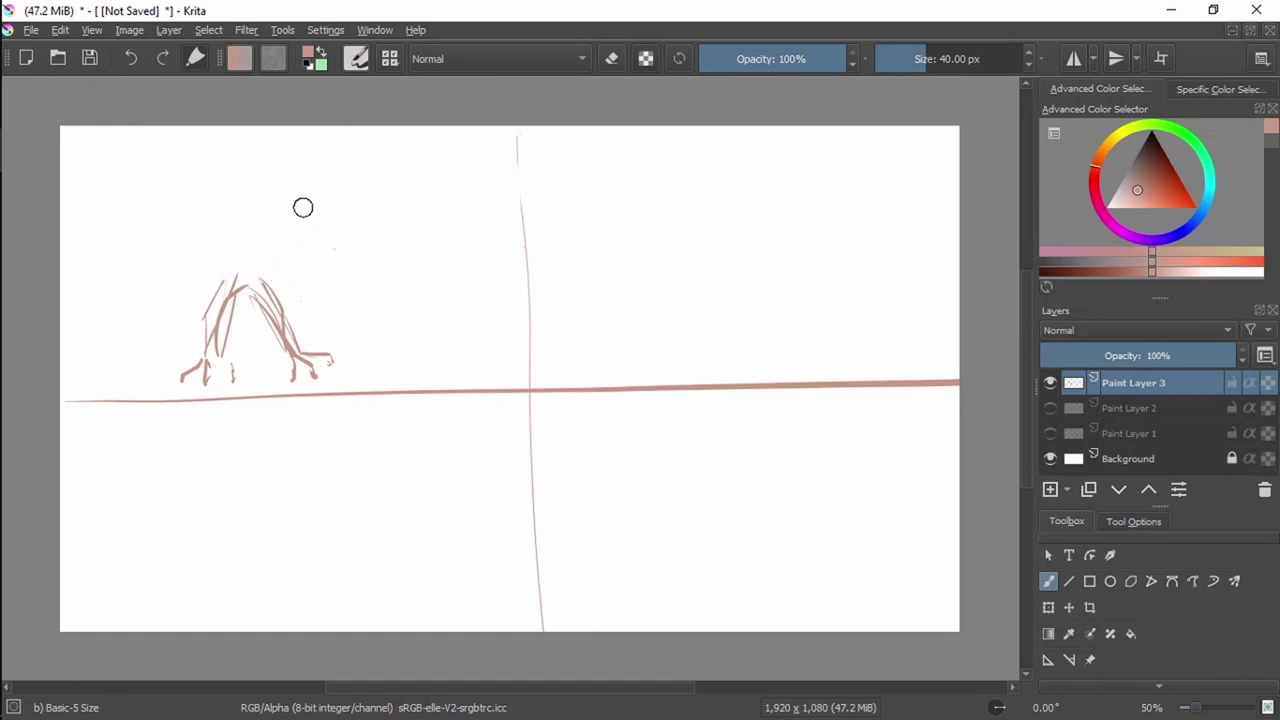
Sketch the character's torso, outstretched feathered wing, and head with dark eyes and a beak.
{"action": "left_click_drag", "start_coordinate": [215, 209], "coordinate": [217, 220]}
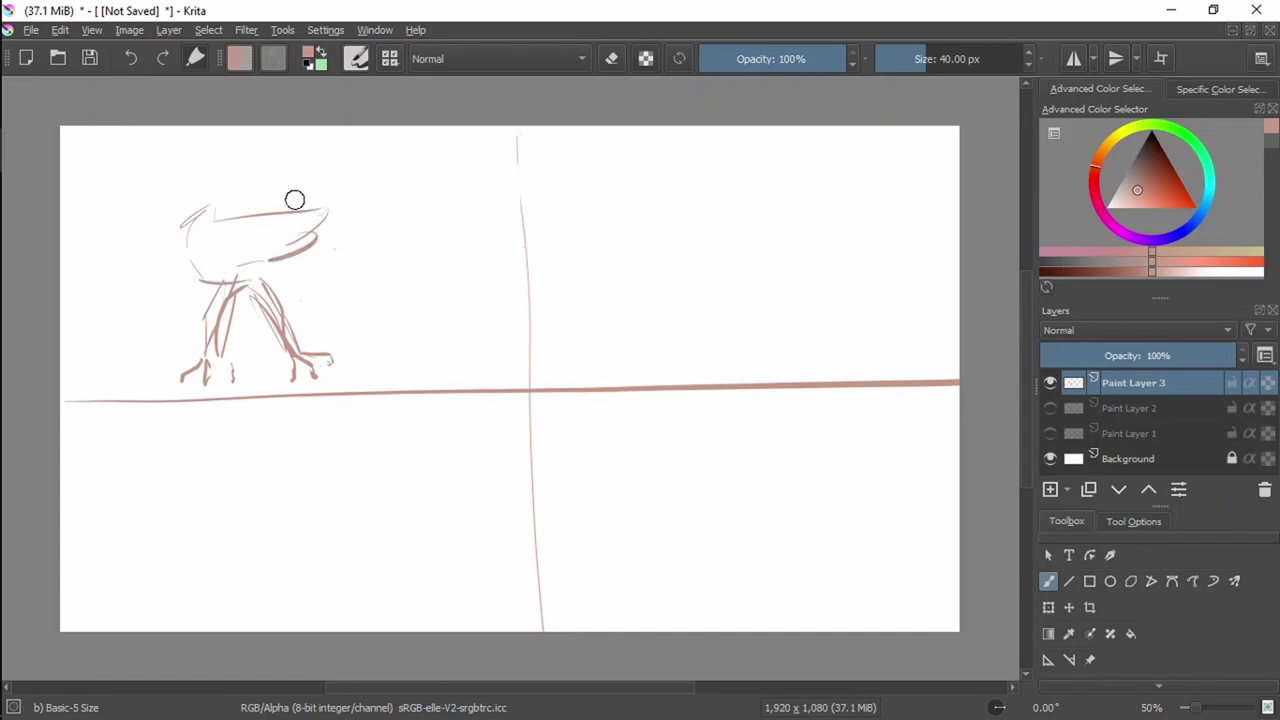
{"action": "left_click_drag", "start_coordinate": [357, 178], "coordinate": [390, 170]}
{"action": "left_click_drag", "start_coordinate": [364, 239], "coordinate": [424, 162]}
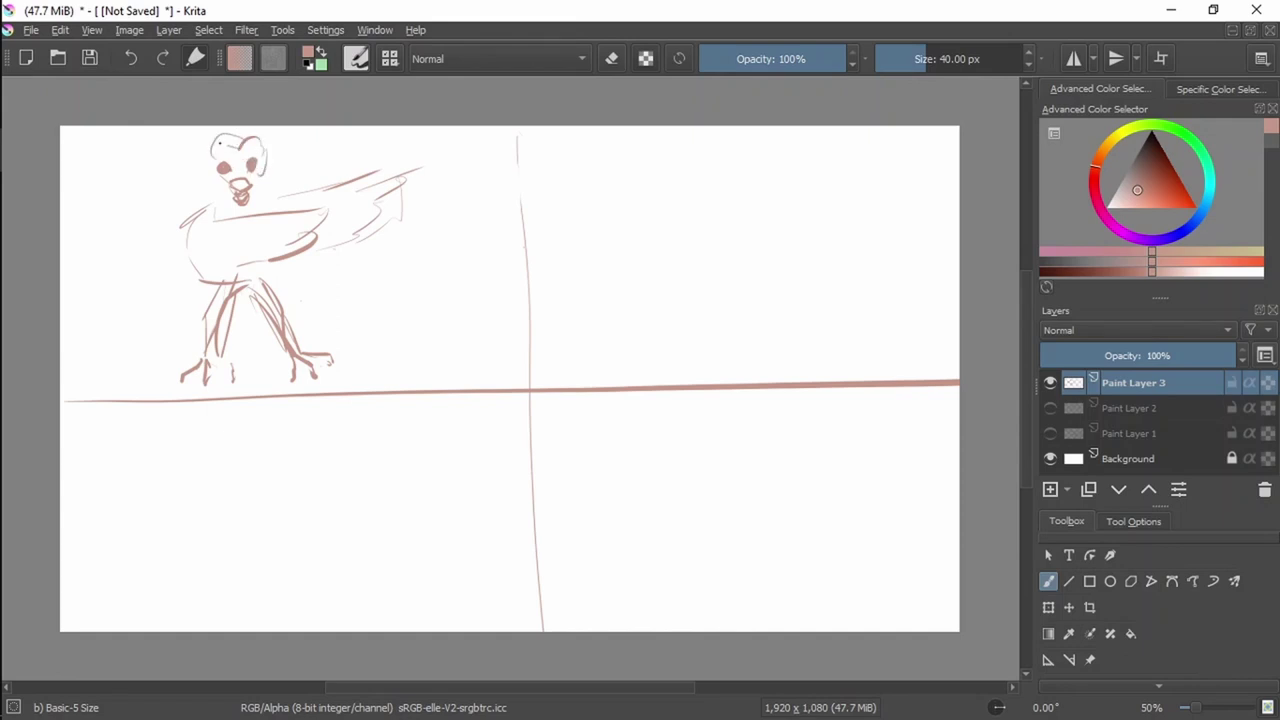
{"action": "left_click_drag", "start_coordinate": [232, 154], "coordinate": [222, 148]}
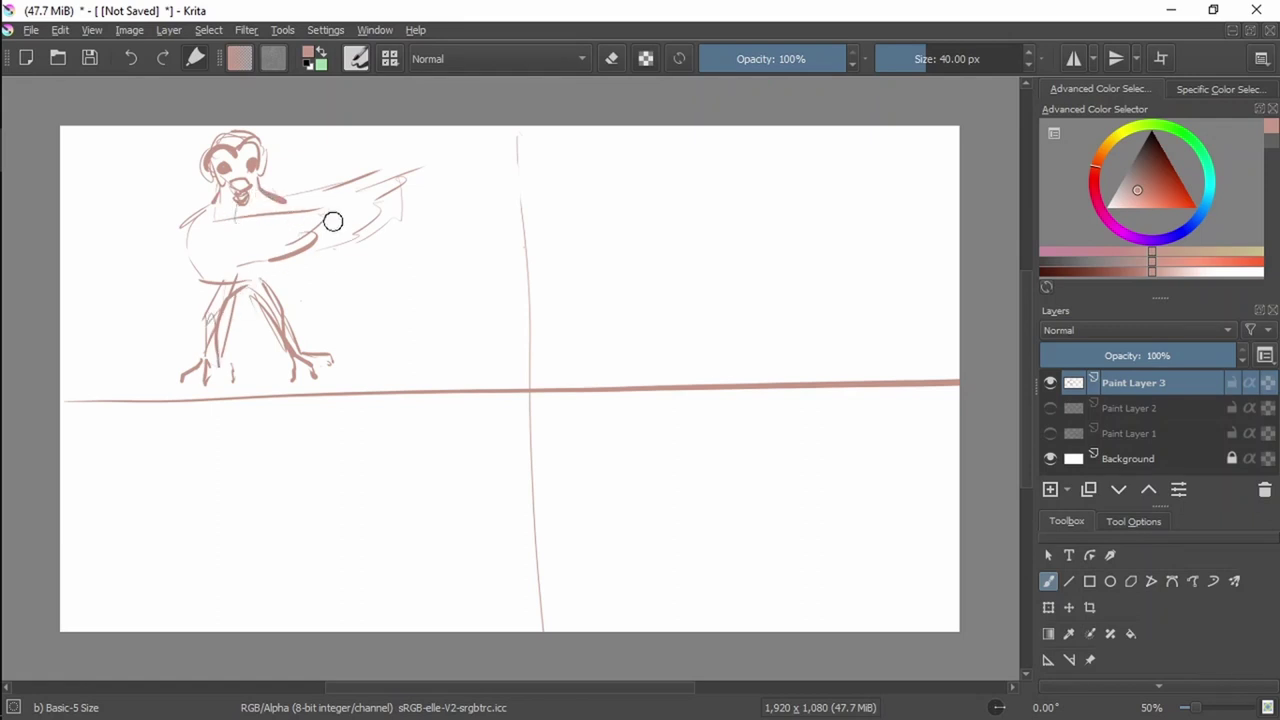
Draw a short vertical edge above the wing and a horizontal base line below it in the background.
{"action": "left_click_drag", "start_coordinate": [366, 131], "coordinate": [360, 174]}
{"action": "left_click_drag", "start_coordinate": [358, 258], "coordinate": [506, 264]}
{"action": "left_click_drag", "start_coordinate": [357, 133], "coordinate": [354, 176]}
{"action": "left_click_drag", "start_coordinate": [352, 256], "coordinate": [506, 265]}
Shade the backdrop beside the wing with the Basic-5 Size Opacity brush at about 192 px.
{"action": "left_click", "coordinate": [952, 59]}
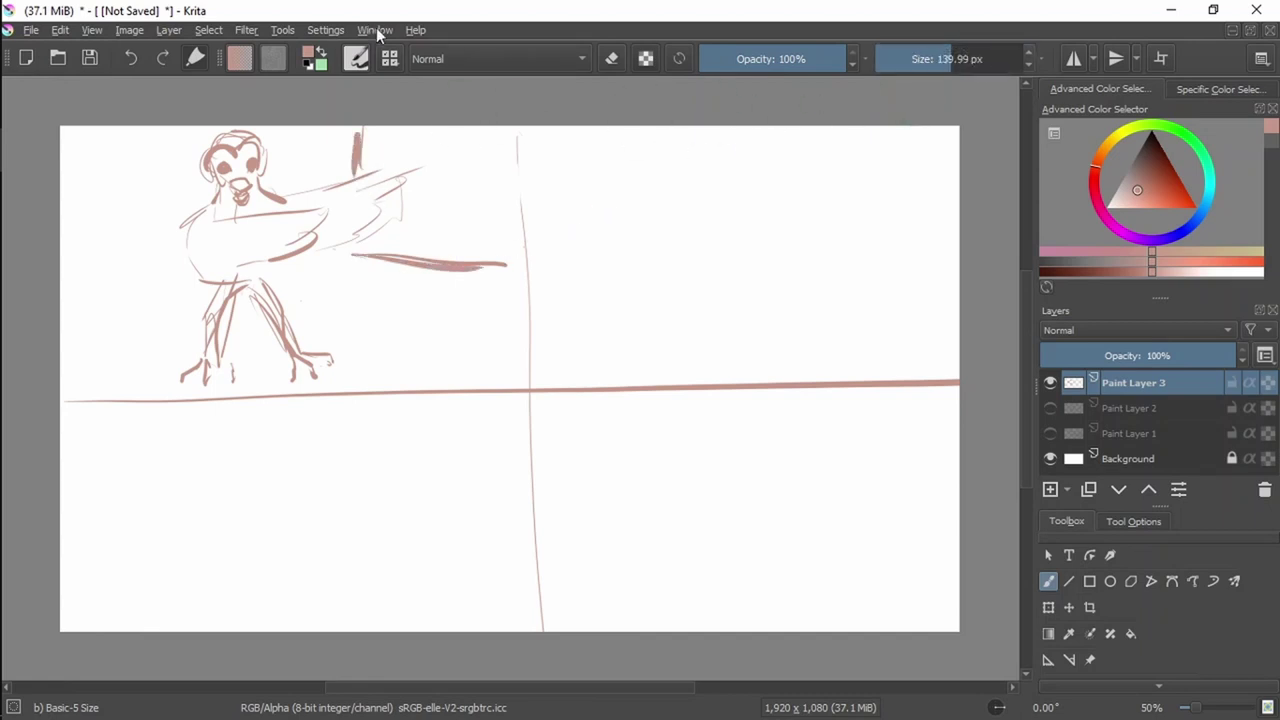
{"action": "left_click", "coordinate": [358, 58]}
{"action": "left_click", "coordinate": [455, 190]}
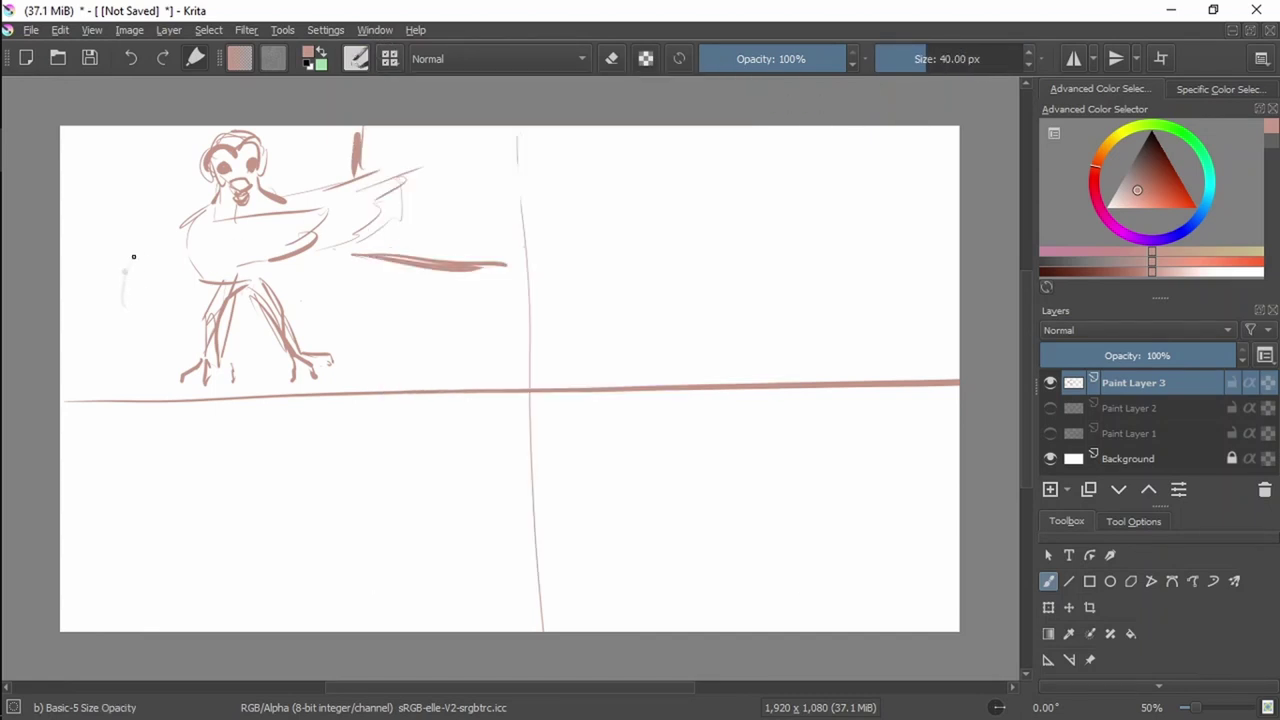
{"action": "left_click_drag", "start_coordinate": [129, 257], "coordinate": [128, 272]}
{"action": "key", "text": "ctrl+z"}
{"action": "left_click", "coordinate": [947, 60]}
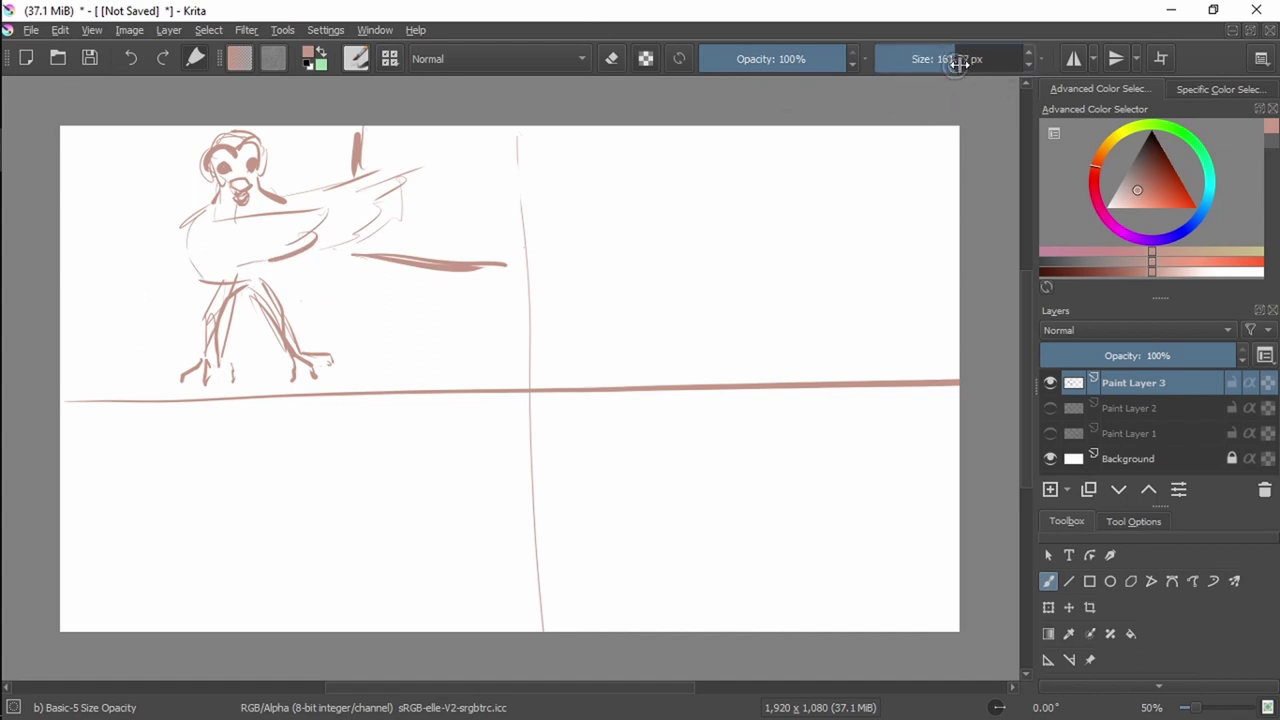
{"action": "mouse_move", "coordinate": [366, 137]}
{"action": "left_mouse_down"}
{"action": "mouse_move", "coordinate": [366, 157]}
{"action": "mouse_move", "coordinate": [405, 150]}
{"action": "mouse_move", "coordinate": [483, 237]}
{"action": "mouse_move", "coordinate": [507, 153]}
{"action": "mouse_move", "coordinate": [463, 229]}
{"action": "mouse_move", "coordinate": [420, 183]}
{"action": "mouse_move", "coordinate": [377, 236]}
{"action": "mouse_move", "coordinate": [437, 266]}
{"action": "mouse_move", "coordinate": [466, 229]}
{"action": "left_mouse_up"}
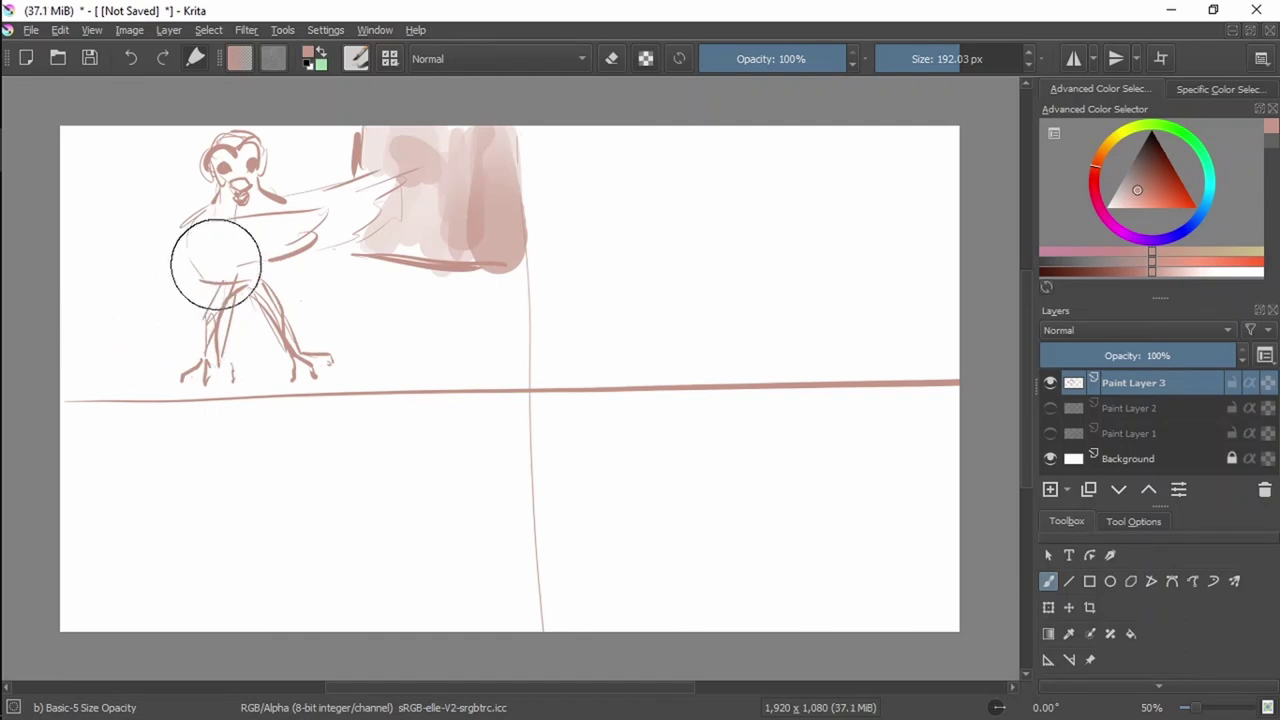
Add light tone to the character's torso, wing and legs.
{"action": "mouse_move", "coordinate": [223, 266]}
{"action": "left_mouse_down"}
{"action": "mouse_move", "coordinate": [198, 234]}
{"action": "mouse_move", "coordinate": [232, 271]}
{"action": "mouse_move", "coordinate": [293, 250]}
{"action": "left_mouse_up"}
{"action": "left_click_drag", "start_coordinate": [364, 219], "coordinate": [372, 211]}
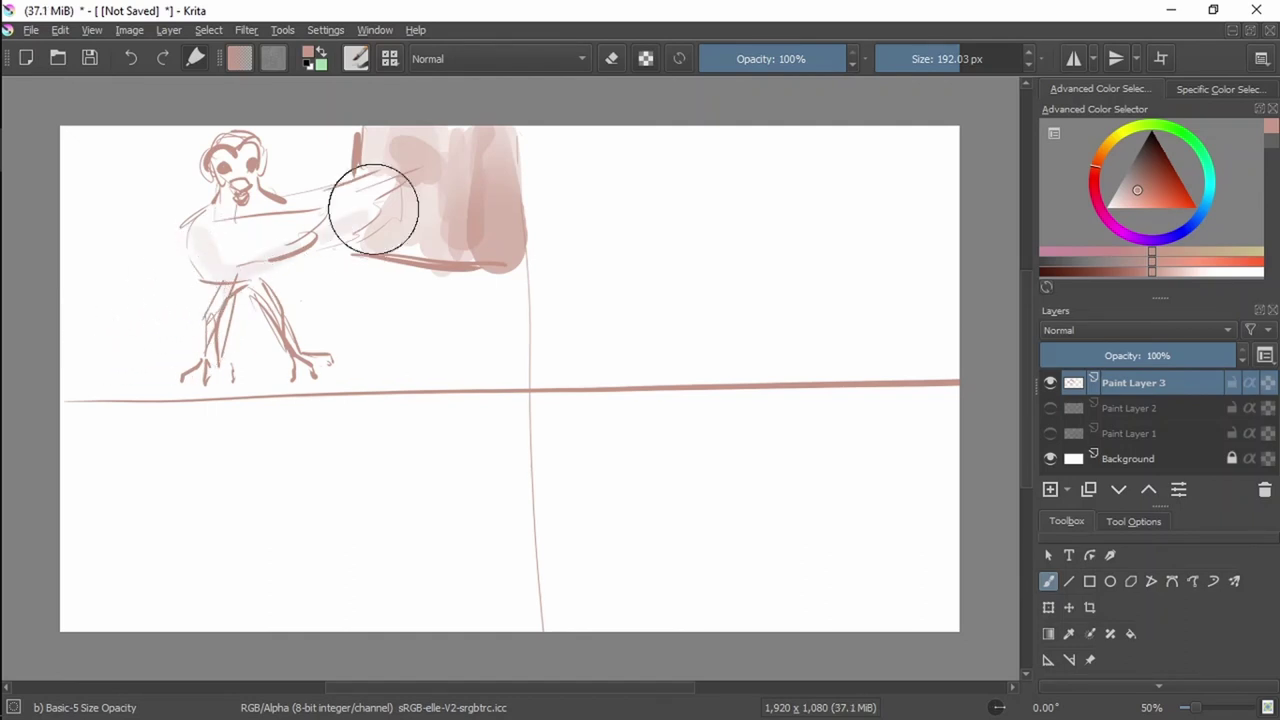
{"action": "mouse_move", "coordinate": [236, 228]}
{"action": "left_mouse_down"}
{"action": "mouse_move", "coordinate": [226, 215]}
{"action": "mouse_move", "coordinate": [238, 202]}
{"action": "mouse_move", "coordinate": [240, 224]}
{"action": "left_mouse_up"}
{"action": "mouse_move", "coordinate": [244, 298]}
{"action": "left_mouse_down"}
{"action": "mouse_move", "coordinate": [251, 288]}
{"action": "mouse_move", "coordinate": [274, 338]}
{"action": "left_mouse_up"}
{"action": "left_click_drag", "start_coordinate": [217, 326], "coordinate": [222, 355]}
{"action": "left_click_drag", "start_coordinate": [288, 378], "coordinate": [281, 378]}
{"action": "mouse_move", "coordinate": [376, 350]}
{"action": "left_mouse_down"}
{"action": "mouse_move", "coordinate": [492, 342]}
{"action": "mouse_move", "coordinate": [406, 337]}
{"action": "left_mouse_up"}
{"action": "mouse_move", "coordinate": [170, 339]}
{"action": "left_mouse_down"}
{"action": "mouse_move", "coordinate": [222, 327]}
{"action": "mouse_move", "coordinate": [155, 320]}
{"action": "left_mouse_up"}
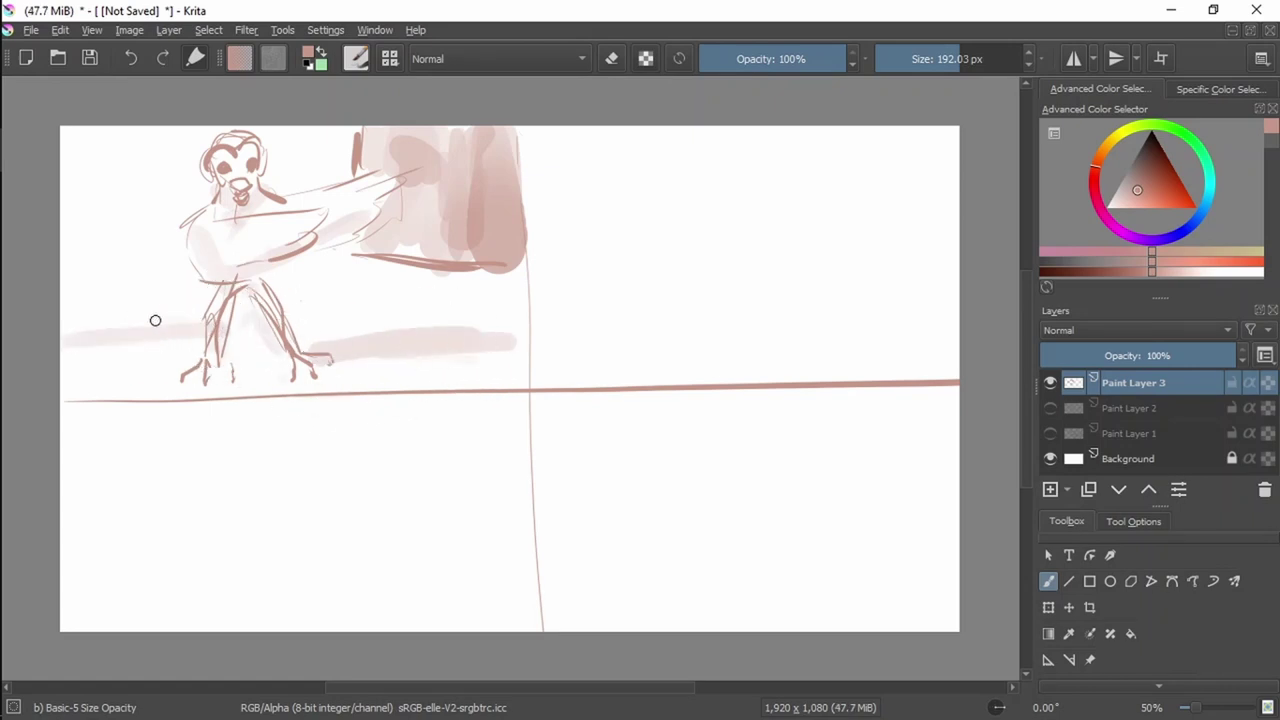
{"action": "left_click_drag", "start_coordinate": [303, 303], "coordinate": [550, 298]}
{"action": "left_click_drag", "start_coordinate": [350, 315], "coordinate": [335, 323]}
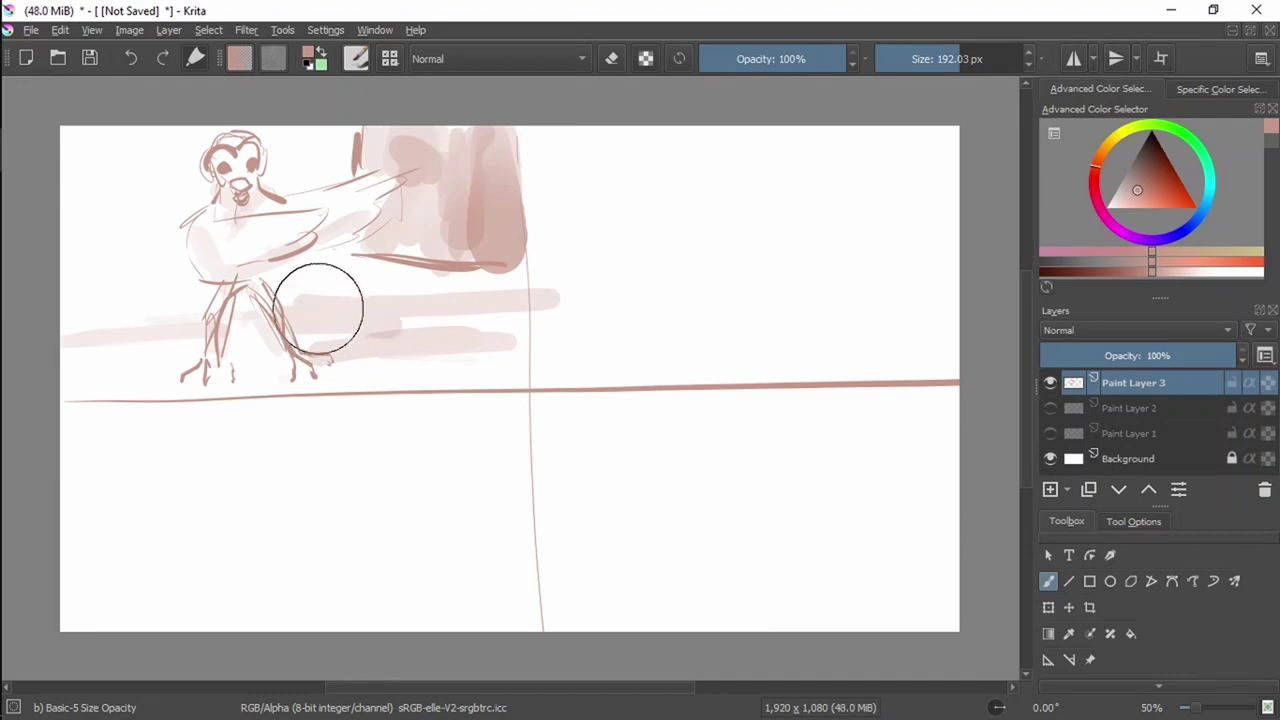
{"action": "key", "text": "ctrl+z"}
{"action": "key", "text": "ctrl+z"}
{"action": "key", "text": "ctrl+z"}
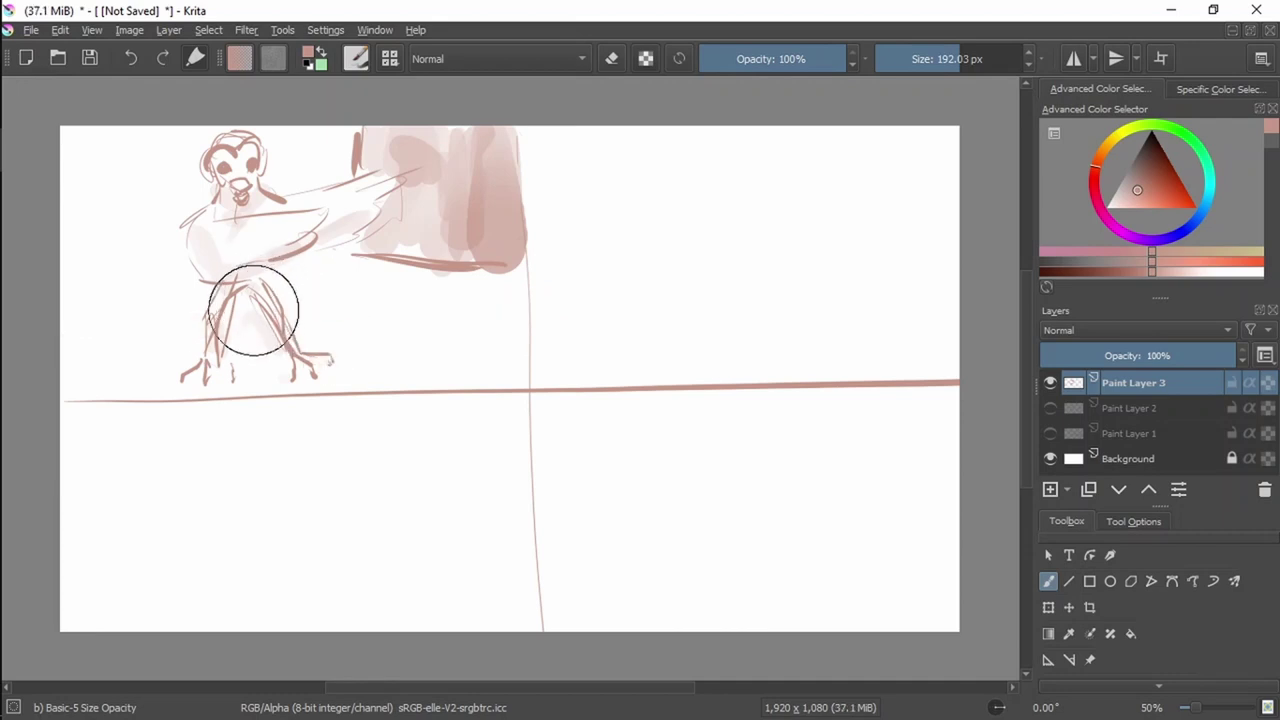
Shade the wall around the character with darker tones and the floor below with lighter strokes.
{"action": "left_click_drag", "start_coordinate": [88, 145], "coordinate": [88, 272]}
{"action": "mouse_move", "coordinate": [80, 105]}
{"action": "left_mouse_down"}
{"action": "mouse_move", "coordinate": [80, 271]}
{"action": "mouse_move", "coordinate": [109, 129]}
{"action": "mouse_move", "coordinate": [123, 206]}
{"action": "mouse_move", "coordinate": [158, 266]}
{"action": "mouse_move", "coordinate": [203, 150]}
{"action": "mouse_move", "coordinate": [255, 130]}
{"action": "mouse_move", "coordinate": [270, 166]}
{"action": "mouse_move", "coordinate": [314, 171]}
{"action": "mouse_move", "coordinate": [320, 143]}
{"action": "mouse_move", "coordinate": [300, 163]}
{"action": "mouse_move", "coordinate": [314, 163]}
{"action": "left_mouse_up"}
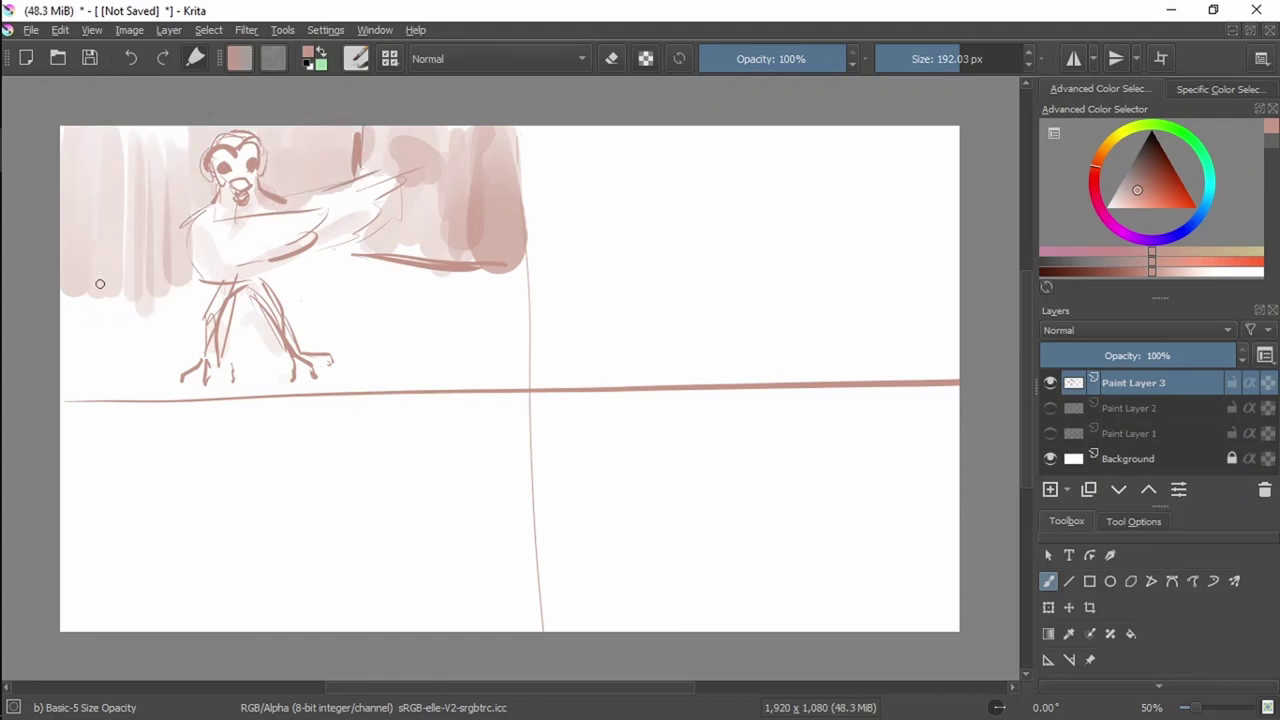
{"action": "mouse_move", "coordinate": [100, 283]}
{"action": "left_mouse_down"}
{"action": "mouse_move", "coordinate": [67, 300]}
{"action": "mouse_move", "coordinate": [521, 295]}
{"action": "mouse_move", "coordinate": [272, 304]}
{"action": "mouse_move", "coordinate": [485, 311]}
{"action": "mouse_move", "coordinate": [290, 315]}
{"action": "left_mouse_up"}
{"action": "mouse_move", "coordinate": [190, 317]}
{"action": "left_mouse_down"}
{"action": "mouse_move", "coordinate": [62, 321]}
{"action": "mouse_move", "coordinate": [187, 319]}
{"action": "mouse_move", "coordinate": [314, 277]}
{"action": "mouse_move", "coordinate": [291, 270]}
{"action": "mouse_move", "coordinate": [379, 261]}
{"action": "mouse_move", "coordinate": [521, 290]}
{"action": "mouse_move", "coordinate": [88, 341]}
{"action": "mouse_move", "coordinate": [70, 331]}
{"action": "mouse_move", "coordinate": [133, 383]}
{"action": "mouse_move", "coordinate": [157, 391]}
{"action": "mouse_move", "coordinate": [88, 276]}
{"action": "mouse_move", "coordinate": [75, 312]}
{"action": "mouse_move", "coordinate": [85, 181]}
{"action": "mouse_move", "coordinate": [110, 306]}
{"action": "mouse_move", "coordinate": [181, 304]}
{"action": "mouse_move", "coordinate": [126, 128]}
{"action": "mouse_move", "coordinate": [140, 262]}
{"action": "mouse_move", "coordinate": [171, 256]}
{"action": "mouse_move", "coordinate": [186, 130]}
{"action": "left_mouse_up"}
{"action": "mouse_move", "coordinate": [277, 151]}
{"action": "left_mouse_down"}
{"action": "mouse_move", "coordinate": [286, 171]}
{"action": "mouse_move", "coordinate": [343, 149]}
{"action": "mouse_move", "coordinate": [323, 306]}
{"action": "mouse_move", "coordinate": [319, 286]}
{"action": "mouse_move", "coordinate": [426, 303]}
{"action": "mouse_move", "coordinate": [471, 286]}
{"action": "mouse_move", "coordinate": [448, 294]}
{"action": "left_mouse_up"}
{"action": "mouse_move", "coordinate": [110, 364]}
{"action": "left_mouse_down"}
{"action": "mouse_move", "coordinate": [199, 341]}
{"action": "mouse_move", "coordinate": [174, 349]}
{"action": "mouse_move", "coordinate": [167, 382]}
{"action": "mouse_move", "coordinate": [180, 364]}
{"action": "mouse_move", "coordinate": [272, 369]}
{"action": "mouse_move", "coordinate": [260, 344]}
{"action": "mouse_move", "coordinate": [240, 362]}
{"action": "mouse_move", "coordinate": [253, 390]}
{"action": "mouse_move", "coordinate": [336, 350]}
{"action": "mouse_move", "coordinate": [507, 346]}
{"action": "mouse_move", "coordinate": [320, 366]}
{"action": "mouse_move", "coordinate": [501, 376]}
{"action": "left_mouse_up"}
Reselect the Basic-5 Size Opacity brush and set its size to 48.79 px for the upper-right panel.
{"action": "mouse_move", "coordinate": [674, 261]}
{"action": "left_mouse_down"}
{"action": "mouse_move", "coordinate": [494, 280]}
{"action": "mouse_move", "coordinate": [528, 271]}
{"action": "left_mouse_up"}
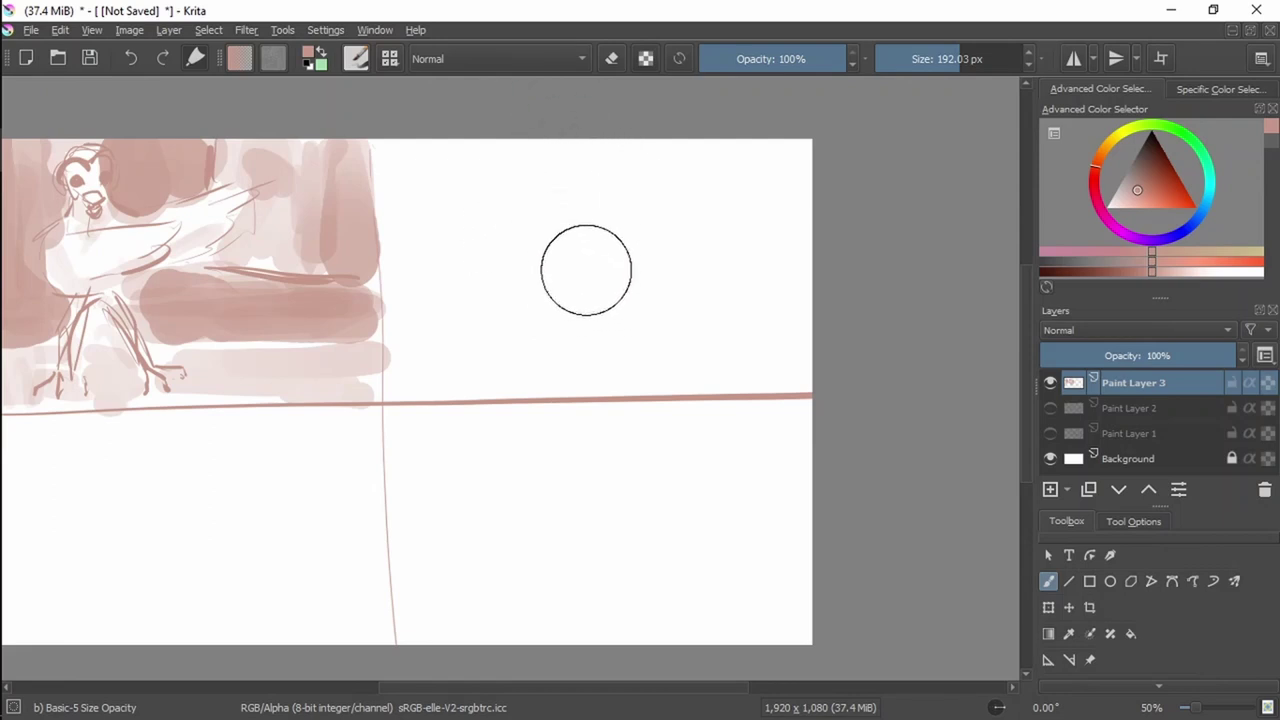
{"action": "mouse_move", "coordinate": [574, 260]}
{"action": "left_mouse_down"}
{"action": "mouse_move", "coordinate": [551, 241]}
{"action": "mouse_move", "coordinate": [540, 248]}
{"action": "left_mouse_up"}
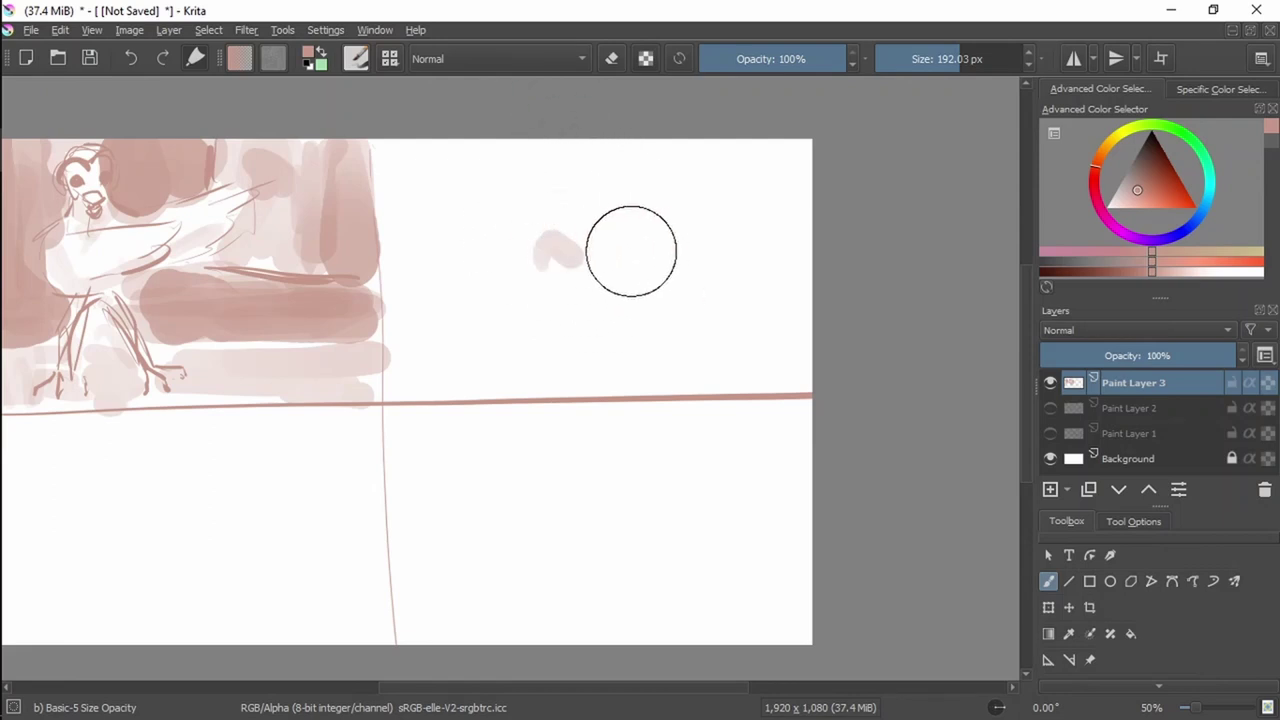
{"action": "key", "text": "ctrl+z"}
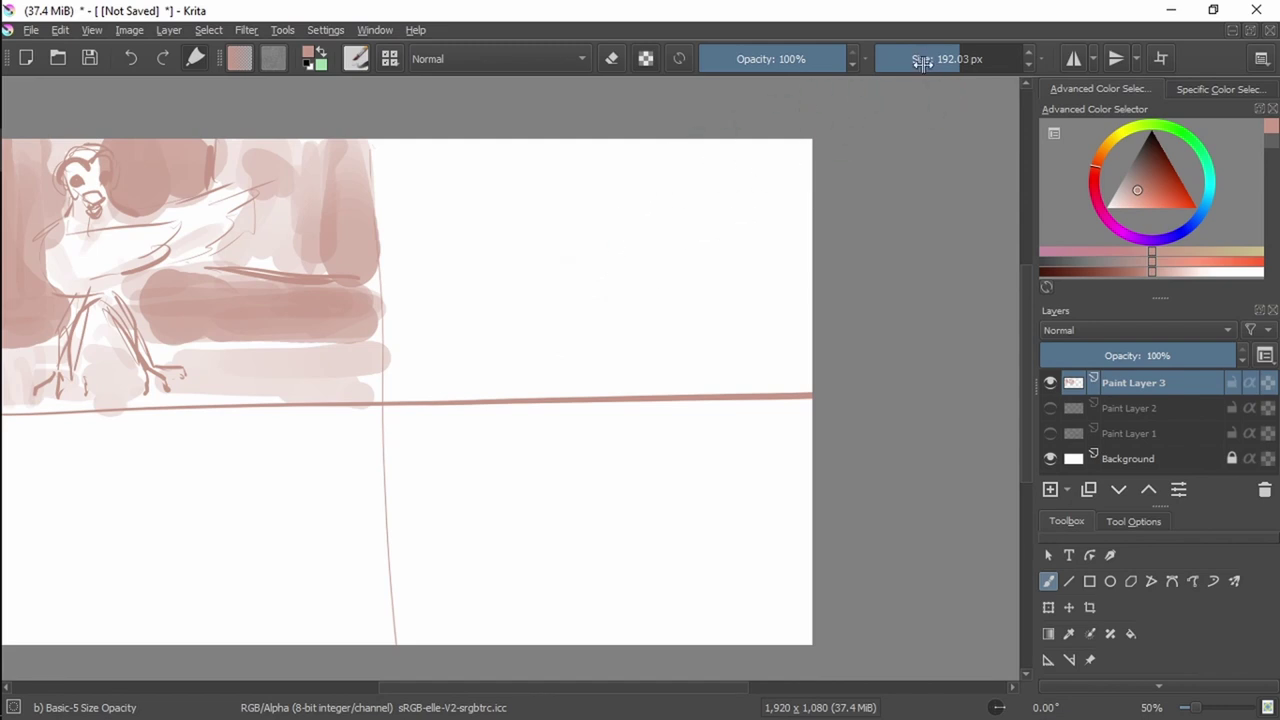
{"action": "left_click", "coordinate": [389, 58]}
{"action": "left_click", "coordinate": [410, 180]}
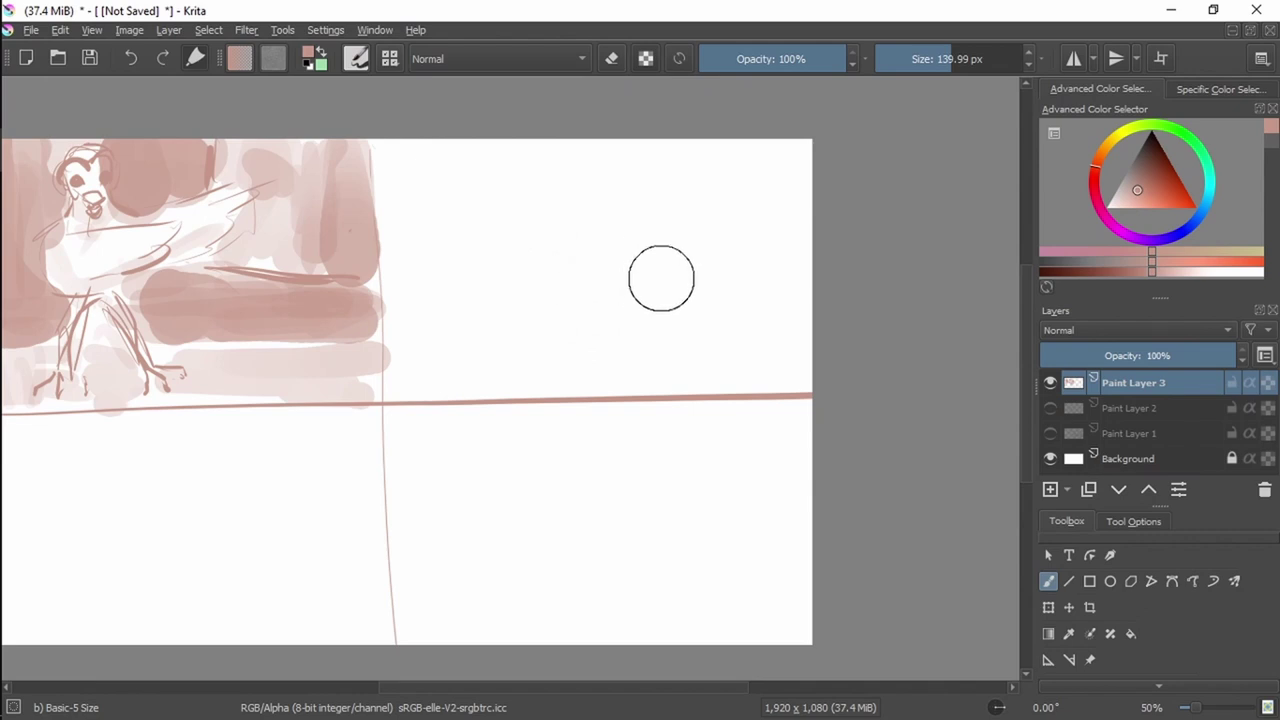
{"action": "left_click", "coordinate": [372, 58]}
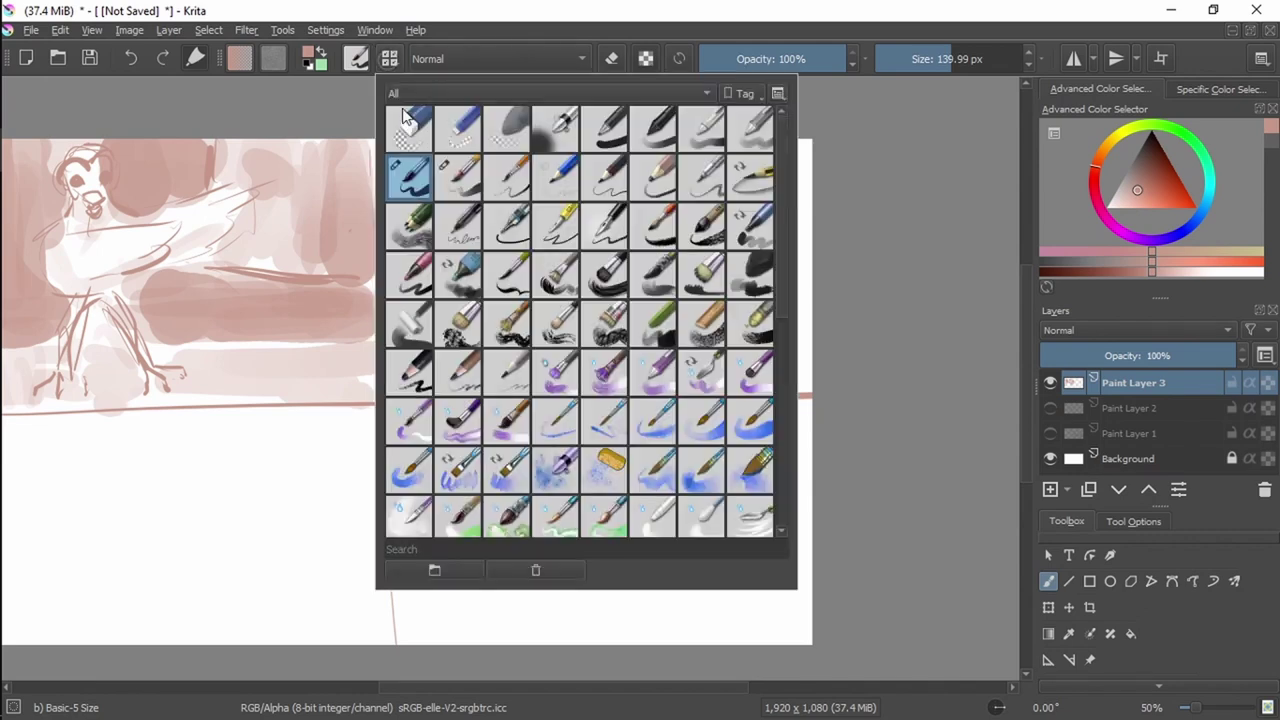
{"action": "left_click", "coordinate": [455, 172]}
{"action": "left_click_drag", "start_coordinate": [935, 62], "coordinate": [928, 62]}
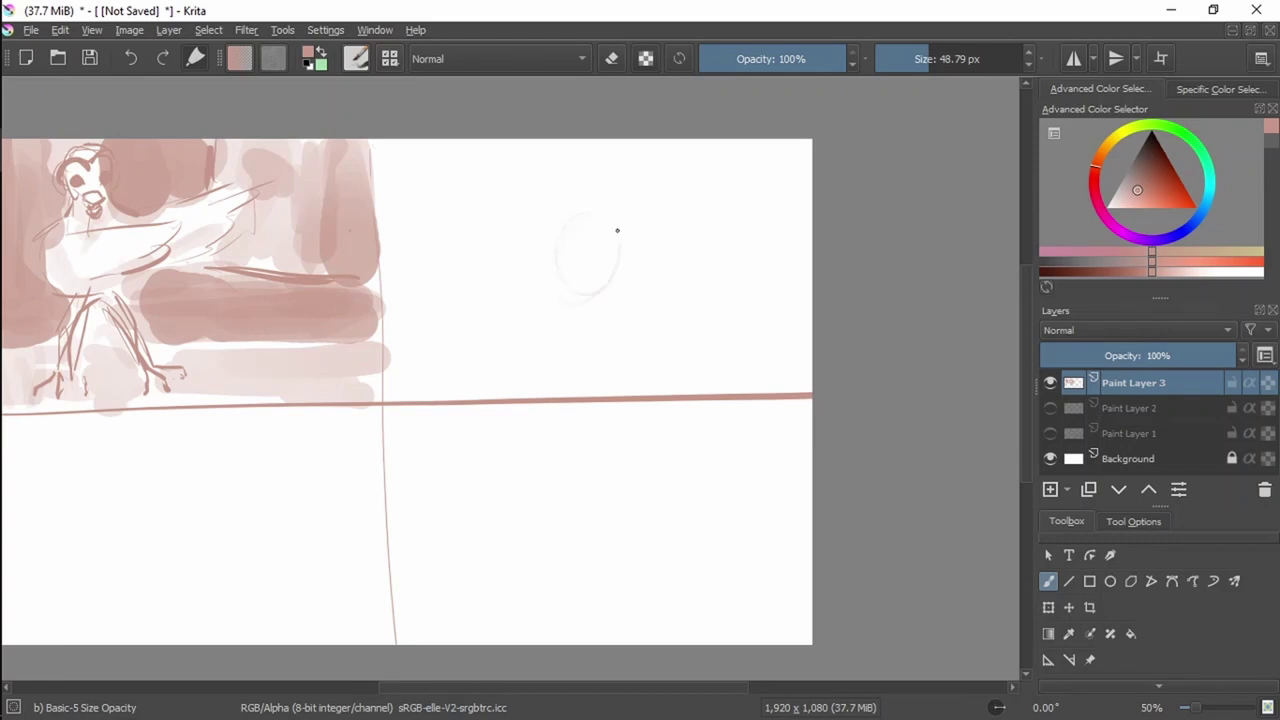
Sketch a second character's oval body, crossed arms, standing leg and kicking leg in the upper-right panel.
{"action": "mouse_move", "coordinate": [582, 318]}
{"action": "left_mouse_down"}
{"action": "mouse_move", "coordinate": [620, 301]}
{"action": "mouse_move", "coordinate": [569, 316]}
{"action": "left_mouse_up"}
{"action": "left_click_drag", "start_coordinate": [632, 260], "coordinate": [690, 350]}
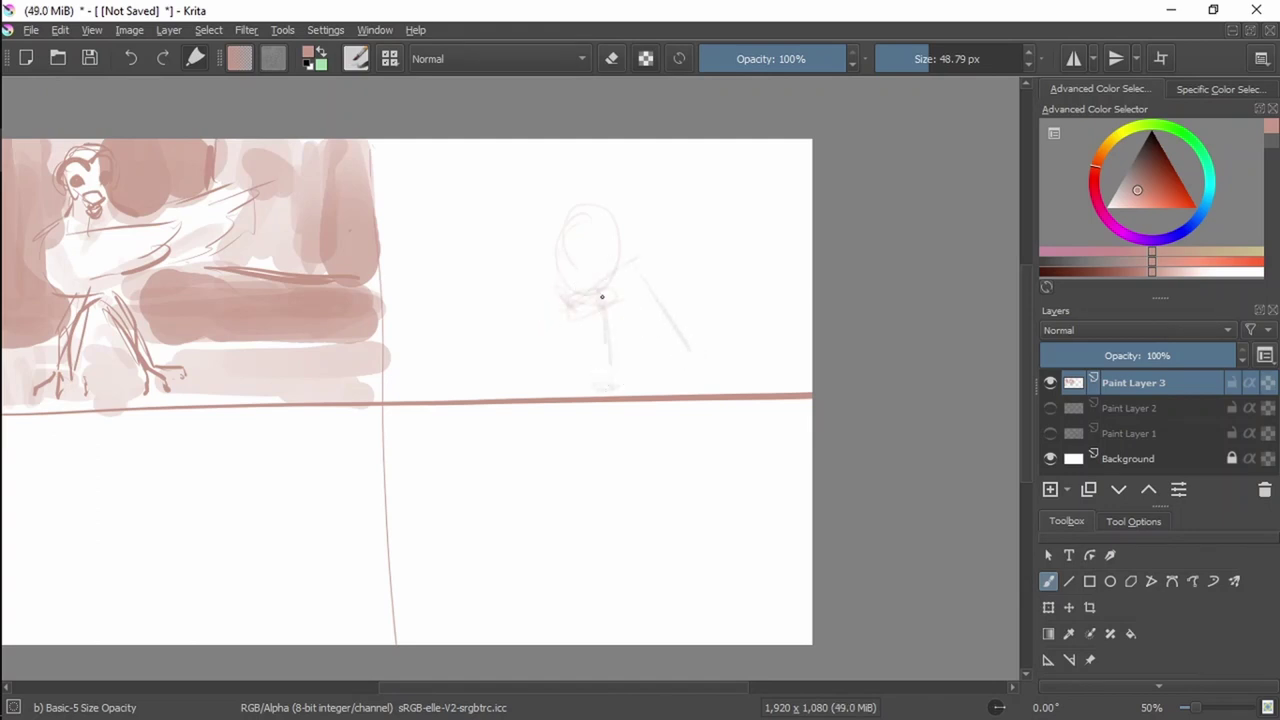
{"action": "left_click_drag", "start_coordinate": [602, 296], "coordinate": [605, 383]}
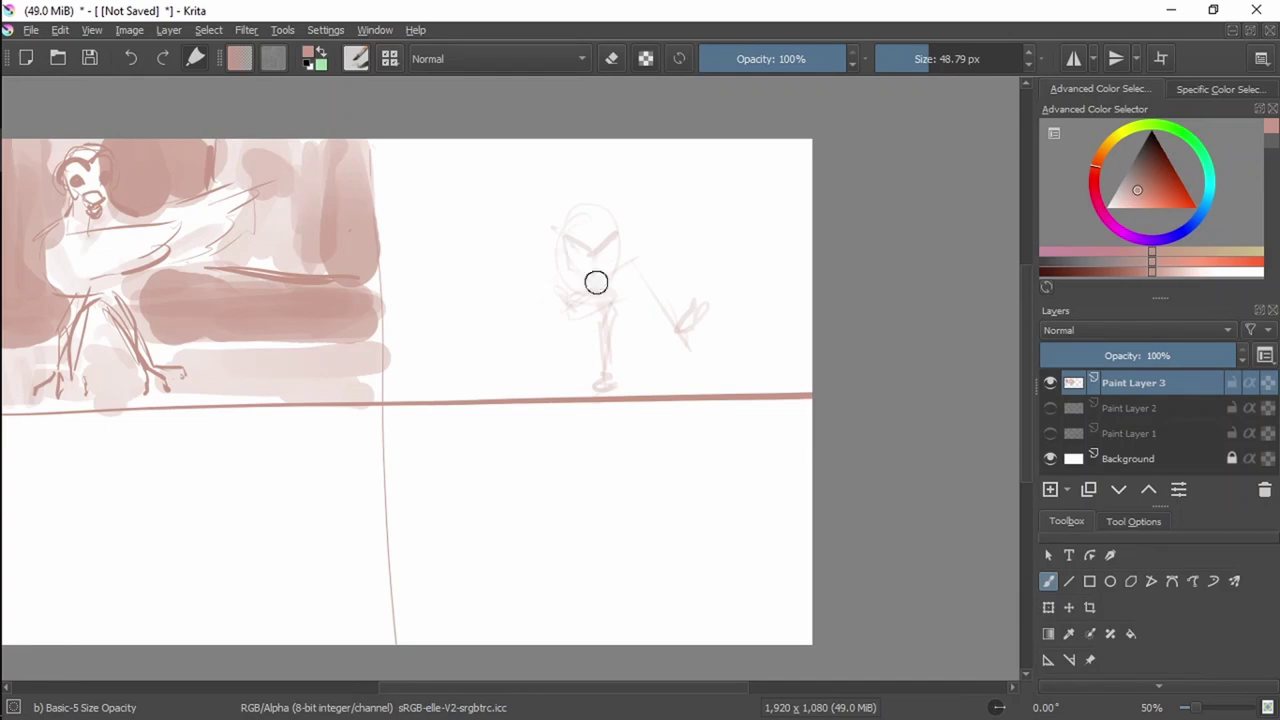
{"action": "left_click_drag", "start_coordinate": [620, 236], "coordinate": [626, 262]}
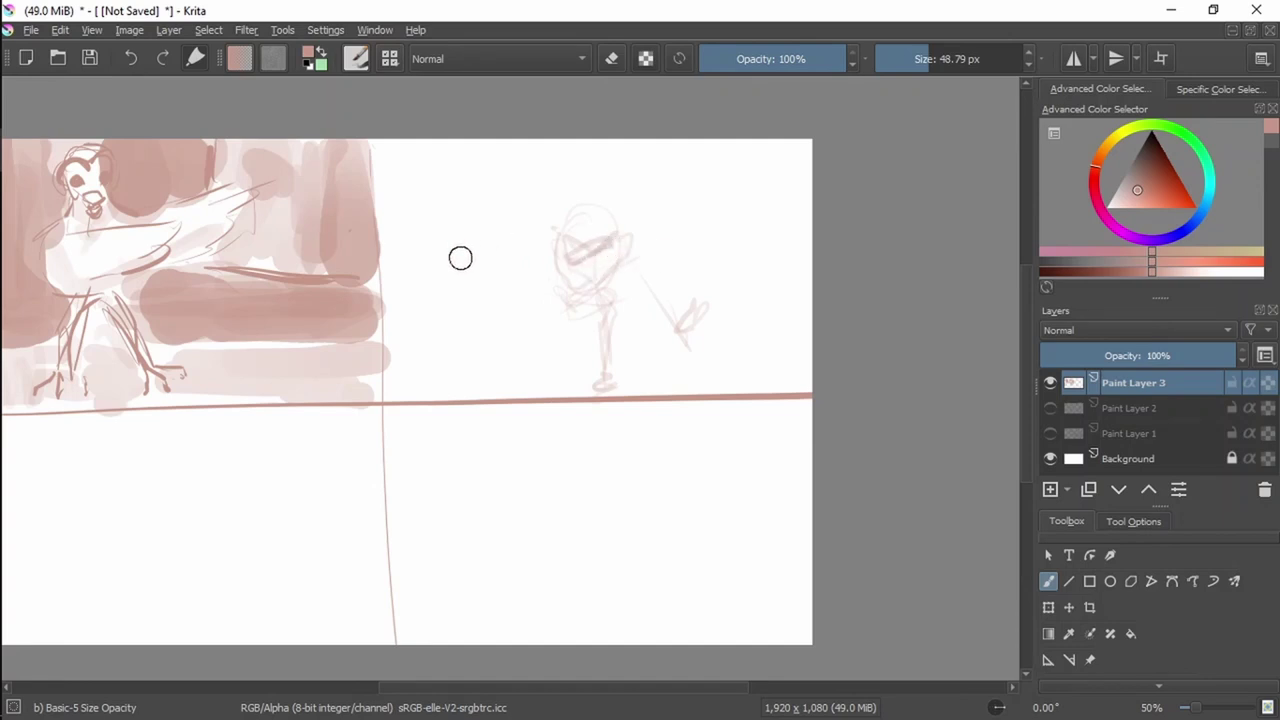
Add a separate wing-like hand study beside the second character and draw its head with eyes and beak.
{"action": "left_click_drag", "start_coordinate": [438, 267], "coordinate": [463, 258]}
{"action": "mouse_move", "coordinate": [437, 273]}
{"action": "left_mouse_down"}
{"action": "mouse_move", "coordinate": [483, 260]}
{"action": "mouse_move", "coordinate": [446, 269]}
{"action": "mouse_move", "coordinate": [491, 267]}
{"action": "mouse_move", "coordinate": [463, 289]}
{"action": "mouse_move", "coordinate": [493, 281]}
{"action": "left_mouse_up"}
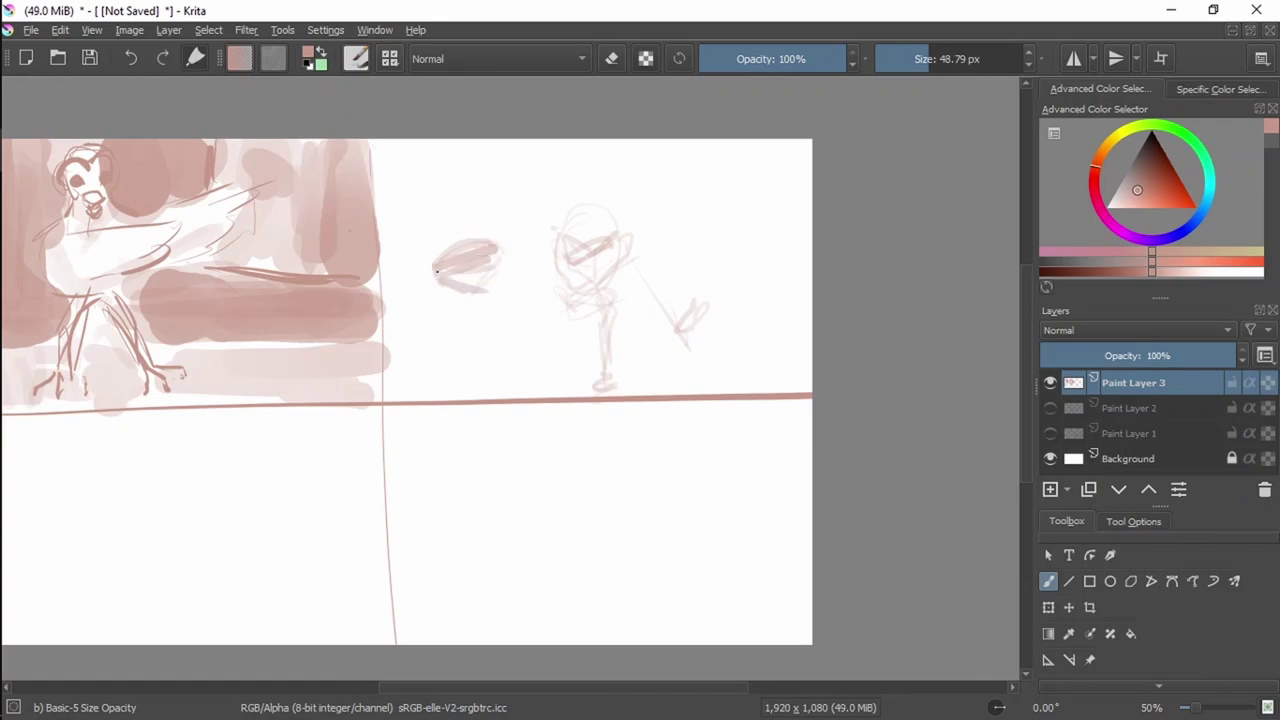
{"action": "left_click_drag", "start_coordinate": [440, 282], "coordinate": [449, 279]}
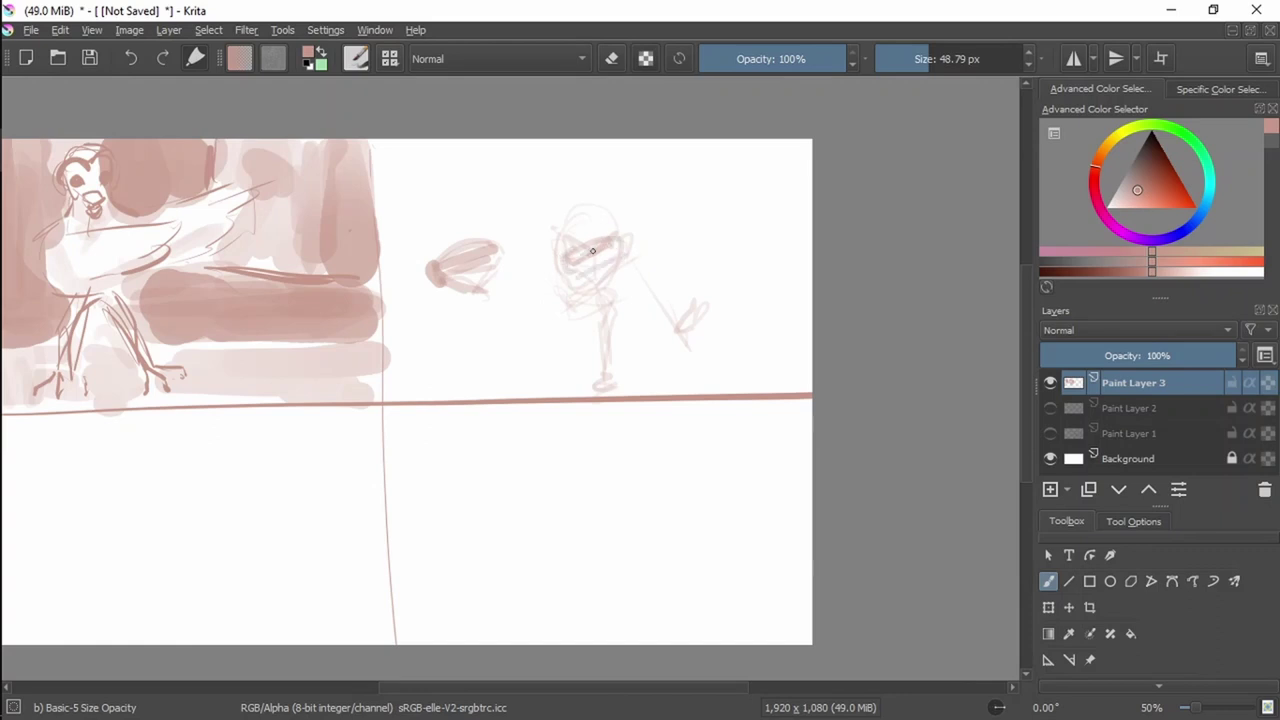
{"action": "left_click_drag", "start_coordinate": [593, 251], "coordinate": [605, 187]}
{"action": "left_click_drag", "start_coordinate": [598, 187], "coordinate": [597, 190]}
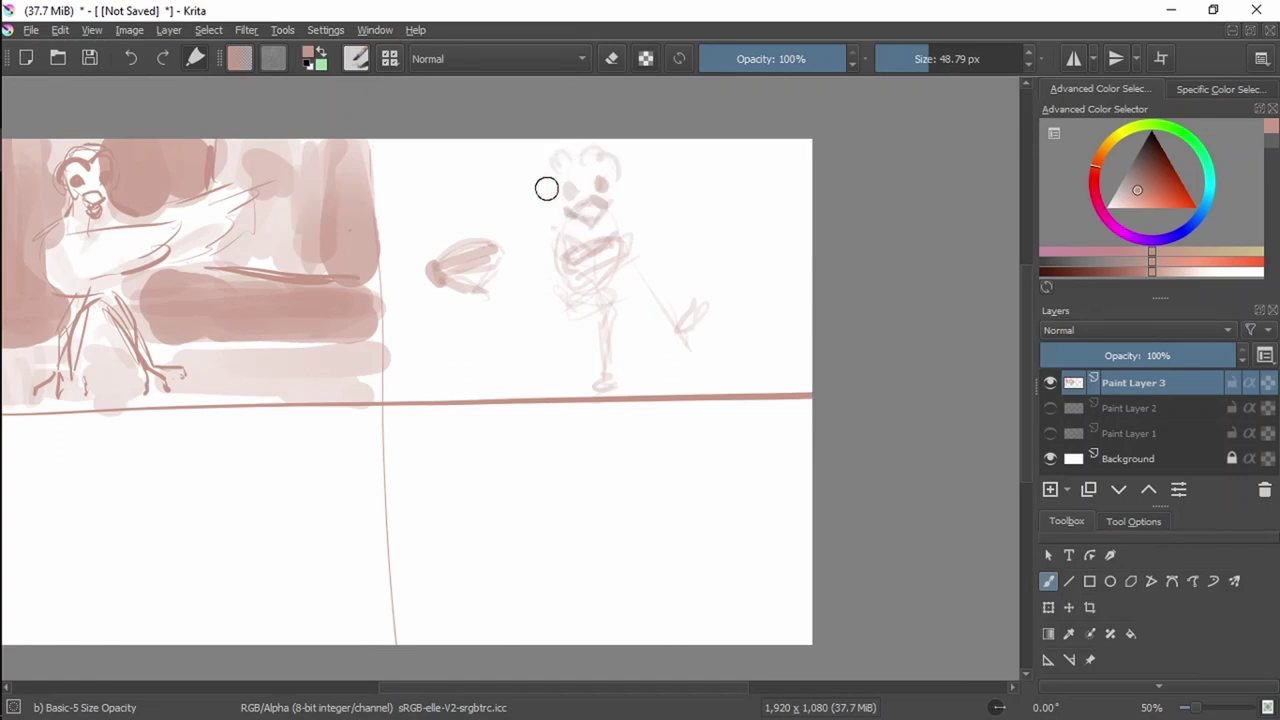
Erase the second character and the hand study from the upper-right panel.
{"action": "key", "text": "e"}
{"action": "mouse_move", "coordinate": [457, 271]}
{"action": "left_mouse_down"}
{"action": "mouse_move", "coordinate": [471, 219]}
{"action": "mouse_move", "coordinate": [554, 177]}
{"action": "mouse_move", "coordinate": [500, 246]}
{"action": "mouse_move", "coordinate": [531, 260]}
{"action": "mouse_move", "coordinate": [528, 324]}
{"action": "mouse_move", "coordinate": [651, 266]}
{"action": "mouse_move", "coordinate": [610, 379]}
{"action": "mouse_move", "coordinate": [711, 317]}
{"action": "mouse_move", "coordinate": [637, 266]}
{"action": "left_mouse_up"}
{"action": "key", "text": "e"}
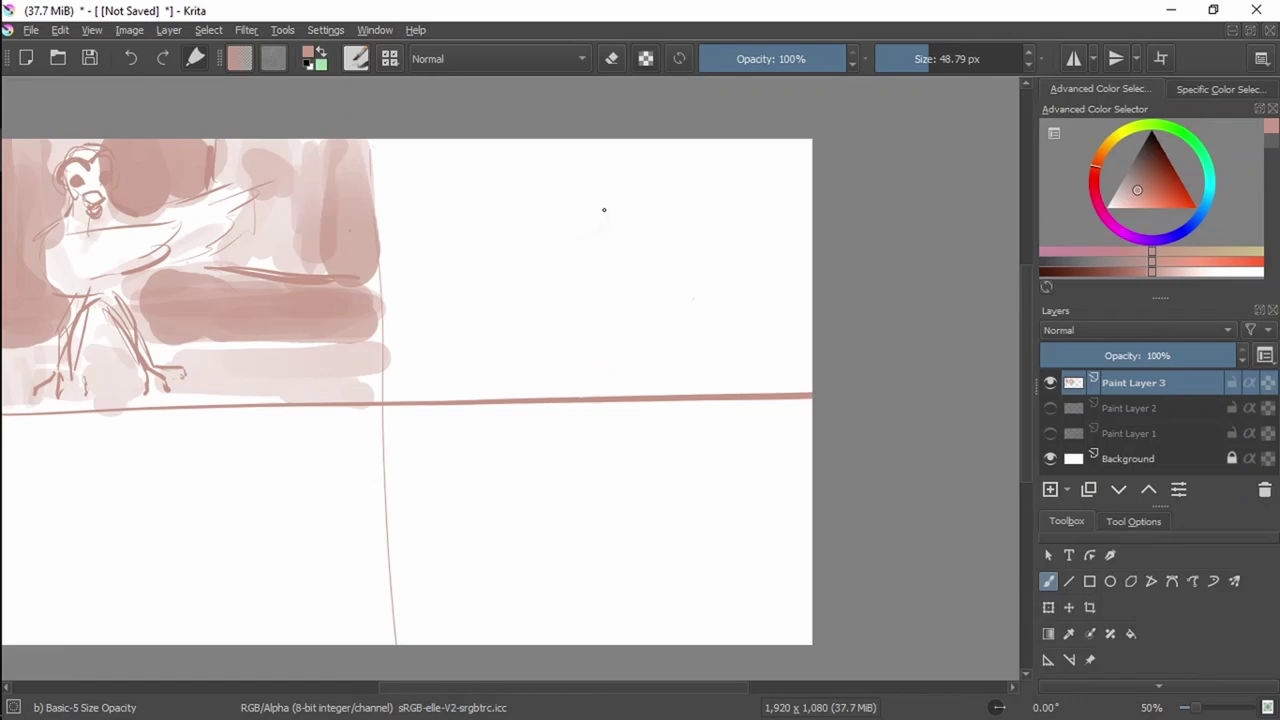
{"action": "key", "text": "ctrl+z"}
{"action": "key", "text": "ctrl+z"}
Hand-letter "Normal" and, beneath it, "Ice type" in the upper-right panel.
{"action": "mouse_move", "coordinate": [402, 157]}
{"action": "left_mouse_down"}
{"action": "mouse_move", "coordinate": [392, 205]}
{"action": "mouse_move", "coordinate": [493, 178]}
{"action": "mouse_move", "coordinate": [545, 204]}
{"action": "mouse_move", "coordinate": [581, 175]}
{"action": "mouse_move", "coordinate": [589, 206]}
{"action": "left_mouse_up"}
{"action": "left_click_drag", "start_coordinate": [605, 155], "coordinate": [604, 214]}
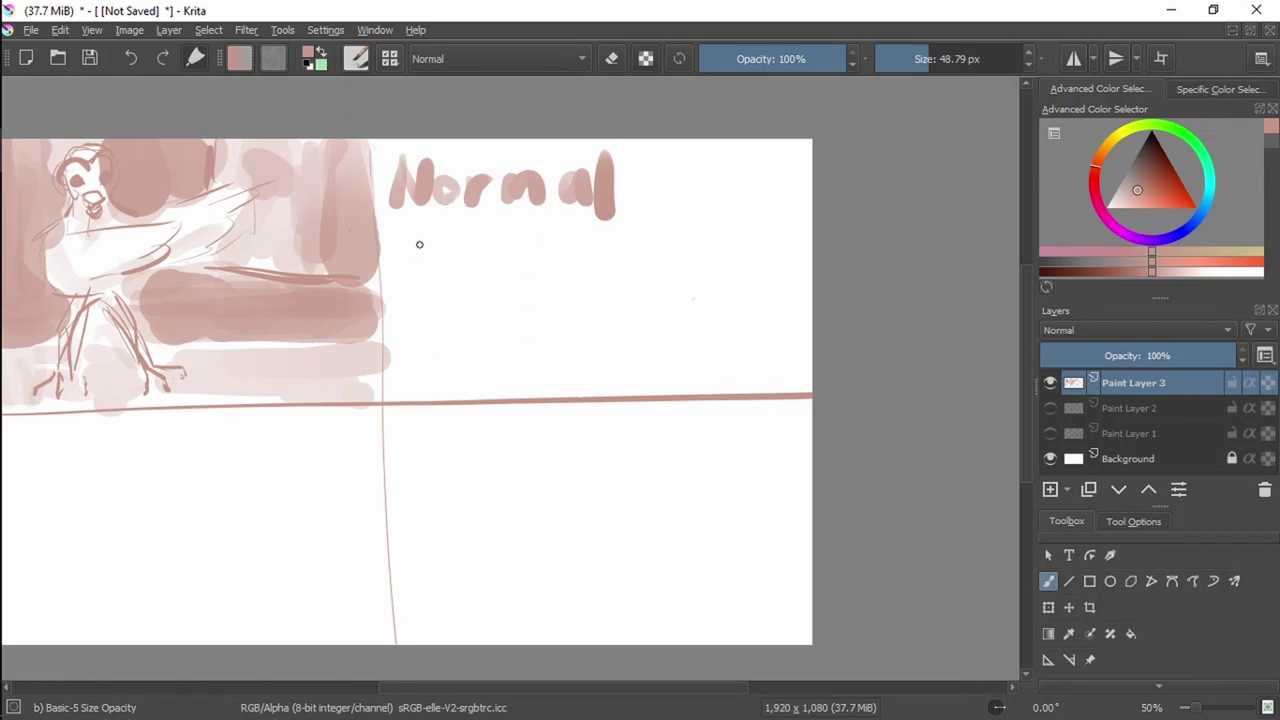
{"action": "left_click_drag", "start_coordinate": [414, 240], "coordinate": [470, 238]}
{"action": "left_click_drag", "start_coordinate": [420, 276], "coordinate": [552, 280]}
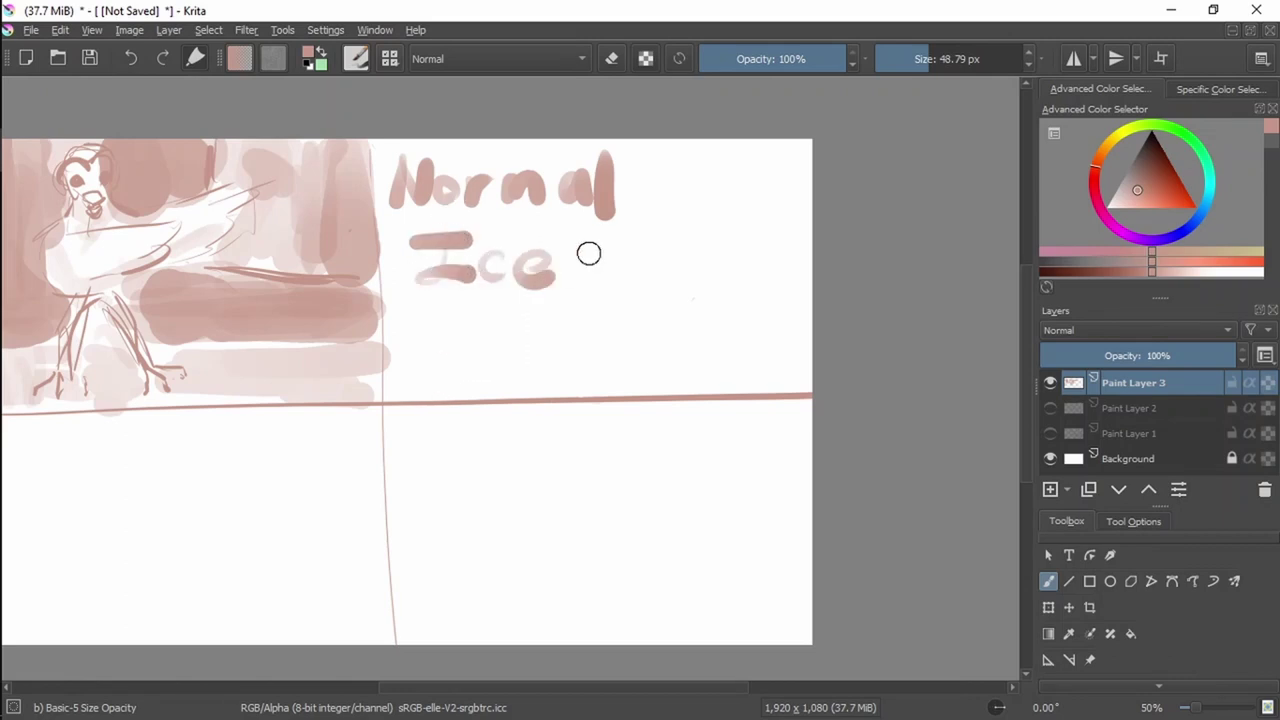
{"action": "left_click_drag", "start_coordinate": [600, 238], "coordinate": [619, 320]}
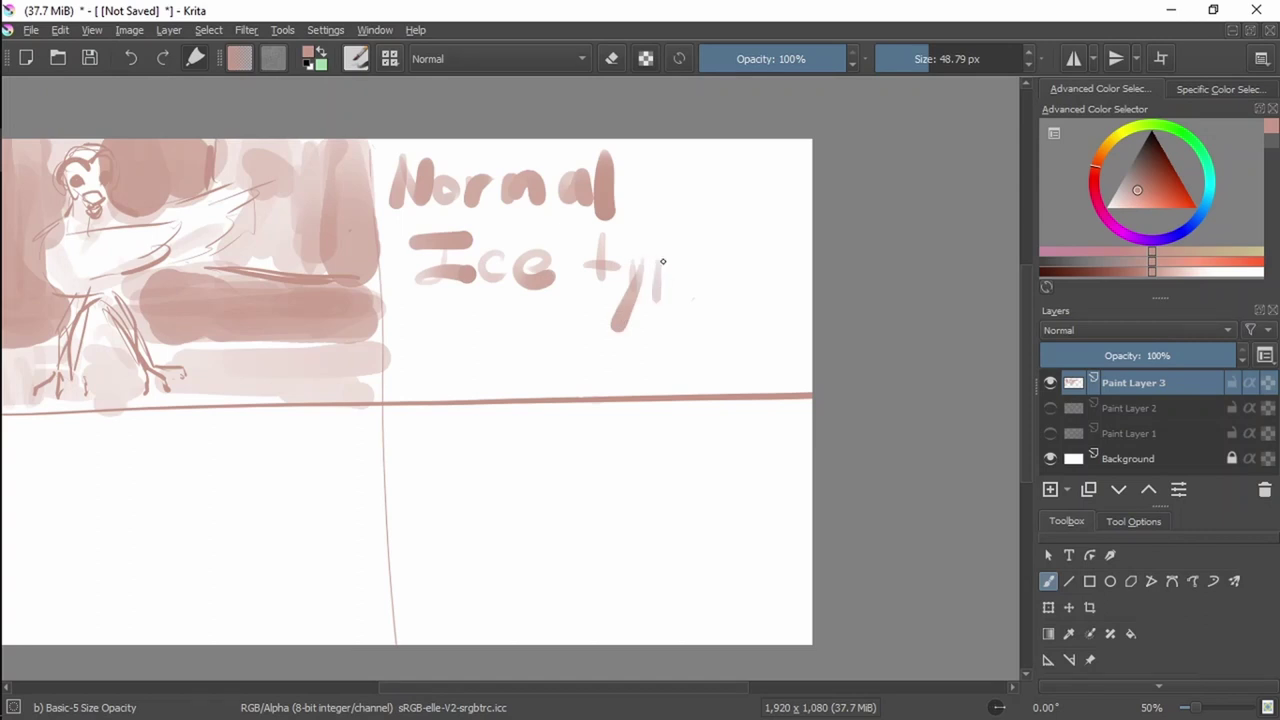
{"action": "left_click_drag", "start_coordinate": [697, 261], "coordinate": [724, 281]}
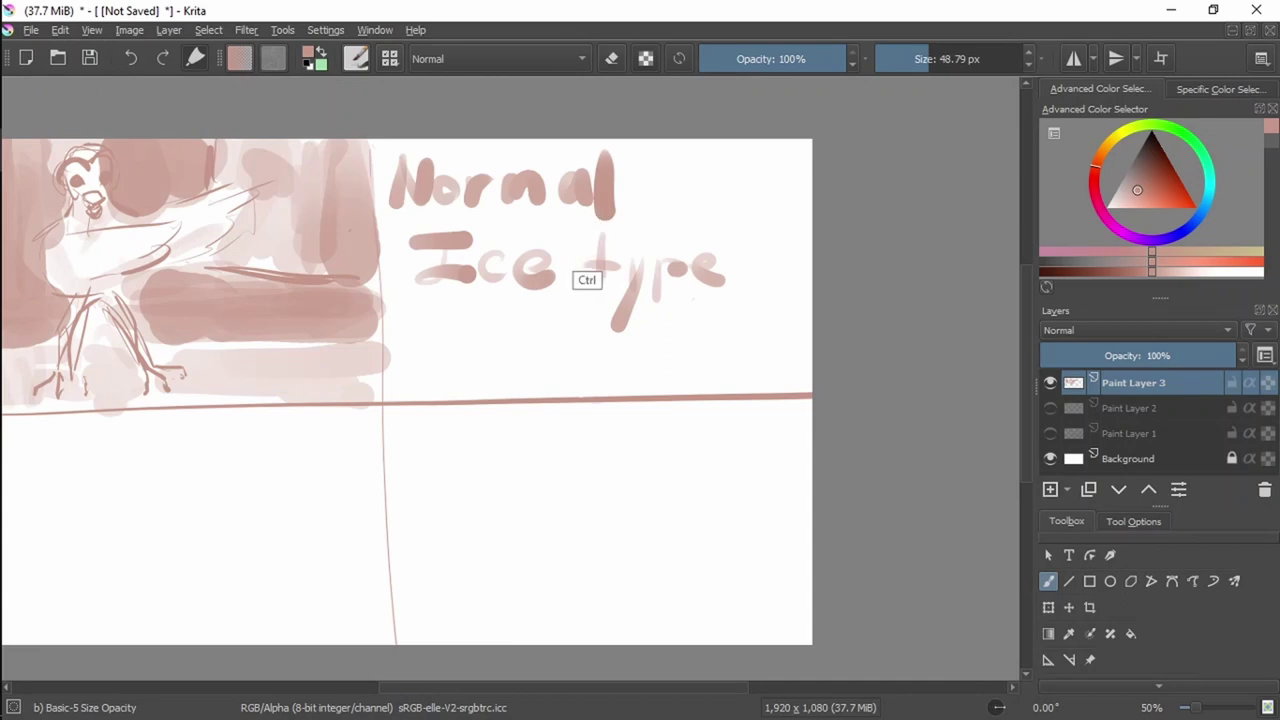
{"action": "mouse_move", "coordinate": [589, 303]}
{"action": "left_mouse_down"}
{"action": "mouse_move", "coordinate": [706, 258]}
{"action": "mouse_move", "coordinate": [697, 209]}
{"action": "mouse_move", "coordinate": [683, 221]}
{"action": "left_mouse_up"}
{"action": "mouse_move", "coordinate": [240, 440]}
{"action": "left_mouse_down"}
{"action": "mouse_move", "coordinate": [266, 417]}
{"action": "mouse_move", "coordinate": [330, 400]}
{"action": "left_mouse_up"}
{"action": "left_click_drag", "start_coordinate": [791, 246], "coordinate": [619, 286]}
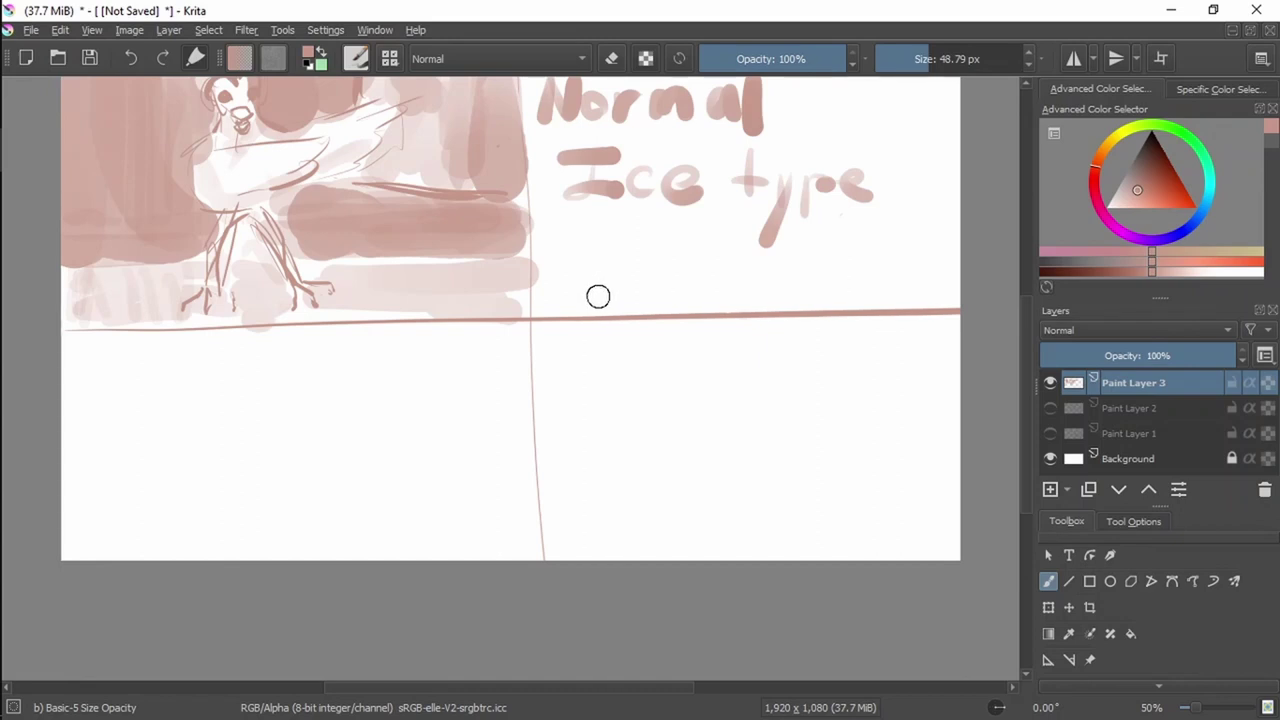
{"action": "mouse_move", "coordinate": [641, 235]}
{"action": "left_mouse_down"}
{"action": "mouse_move", "coordinate": [617, 265]}
{"action": "mouse_move", "coordinate": [614, 237]}
{"action": "mouse_move", "coordinate": [571, 271]}
{"action": "left_mouse_up"}
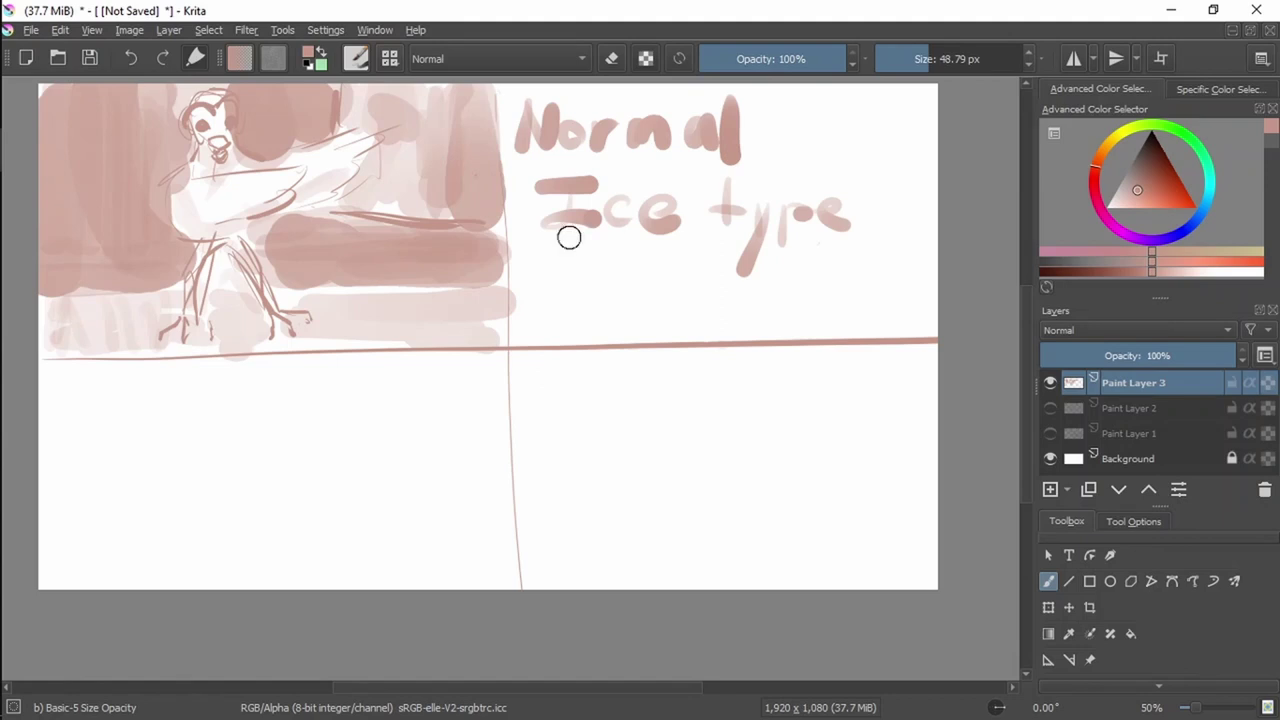
Sketch a bucket-like cup shape and, beside it, a light round head in the lower-left panel.
{"action": "left_click_drag", "start_coordinate": [541, 282], "coordinate": [564, 256]}
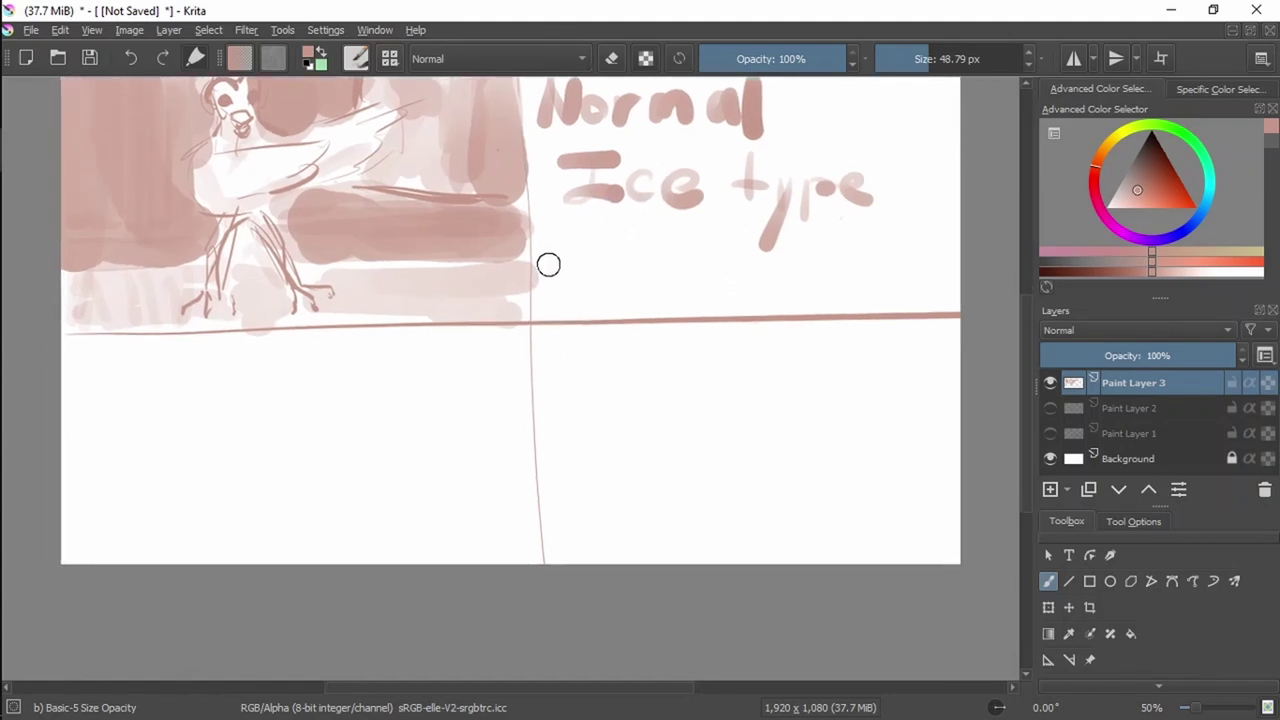
{"action": "left_click_drag", "start_coordinate": [517, 317], "coordinate": [594, 249]}
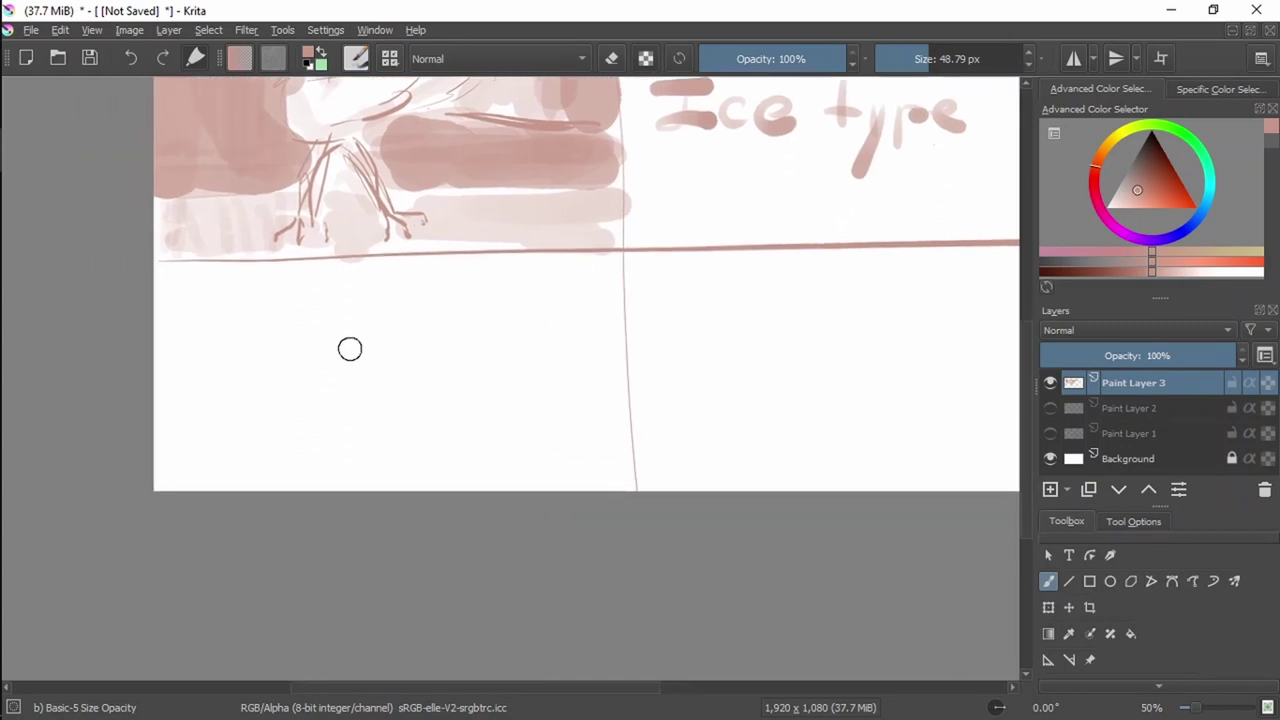
{"action": "mouse_move", "coordinate": [363, 377]}
{"action": "left_mouse_down"}
{"action": "mouse_move", "coordinate": [390, 313]}
{"action": "mouse_move", "coordinate": [448, 347]}
{"action": "mouse_move", "coordinate": [383, 371]}
{"action": "mouse_move", "coordinate": [429, 367]}
{"action": "mouse_move", "coordinate": [438, 322]}
{"action": "mouse_move", "coordinate": [444, 407]}
{"action": "mouse_move", "coordinate": [389, 408]}
{"action": "mouse_move", "coordinate": [368, 358]}
{"action": "mouse_move", "coordinate": [408, 421]}
{"action": "mouse_move", "coordinate": [449, 367]}
{"action": "mouse_move", "coordinate": [443, 399]}
{"action": "mouse_move", "coordinate": [404, 426]}
{"action": "mouse_move", "coordinate": [373, 377]}
{"action": "mouse_move", "coordinate": [381, 347]}
{"action": "mouse_move", "coordinate": [425, 343]}
{"action": "mouse_move", "coordinate": [416, 357]}
{"action": "mouse_move", "coordinate": [396, 323]}
{"action": "mouse_move", "coordinate": [349, 350]}
{"action": "left_mouse_up"}
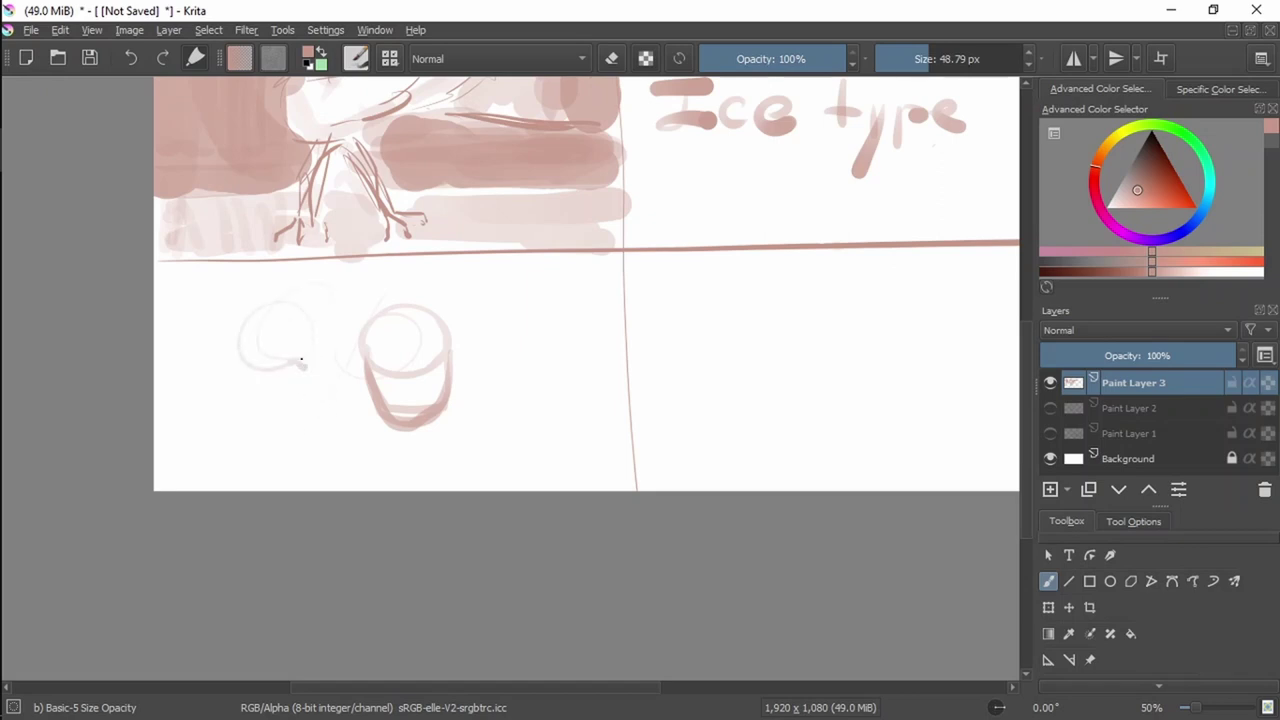
Build the round head into a bird leaning toward the bucket, adding beak, head tuft, neck, long body, tail and feet.
{"action": "mouse_move", "coordinate": [329, 377]}
{"action": "left_mouse_down"}
{"action": "mouse_move", "coordinate": [299, 335]}
{"action": "mouse_move", "coordinate": [328, 363]}
{"action": "left_mouse_up"}
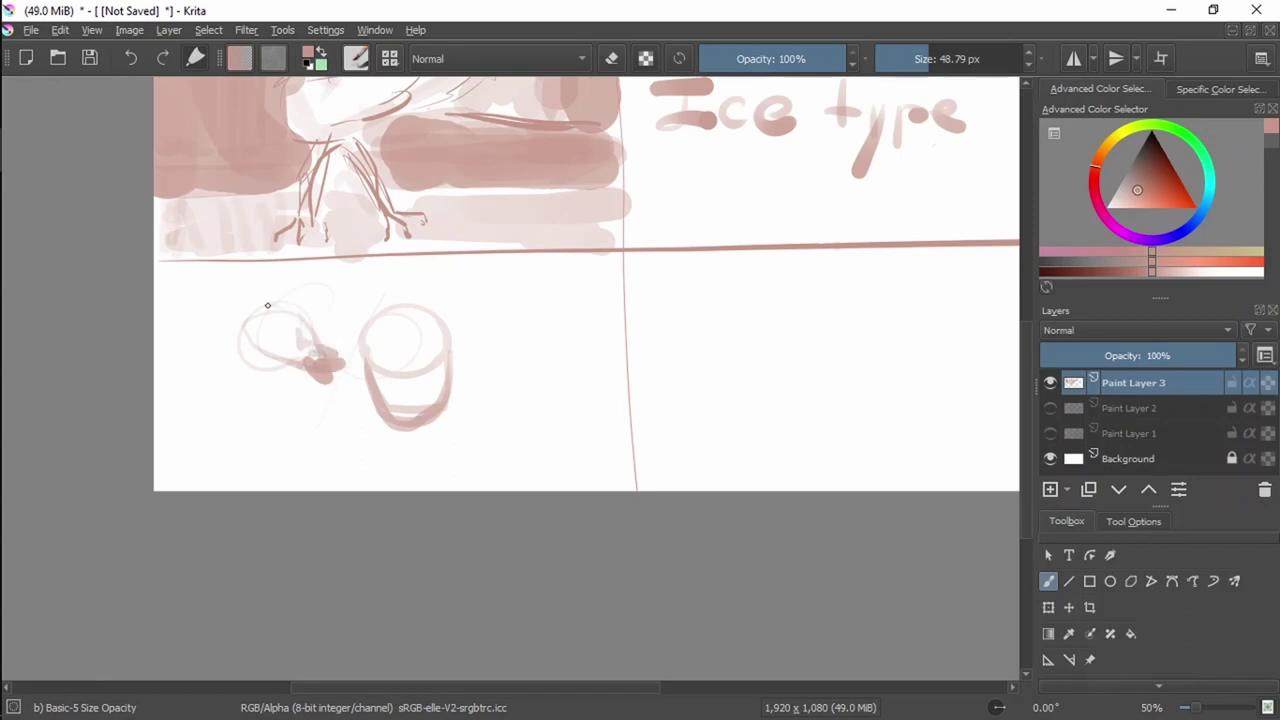
{"action": "left_click_drag", "start_coordinate": [284, 313], "coordinate": [244, 316]}
{"action": "left_click_drag", "start_coordinate": [296, 369], "coordinate": [286, 409]}
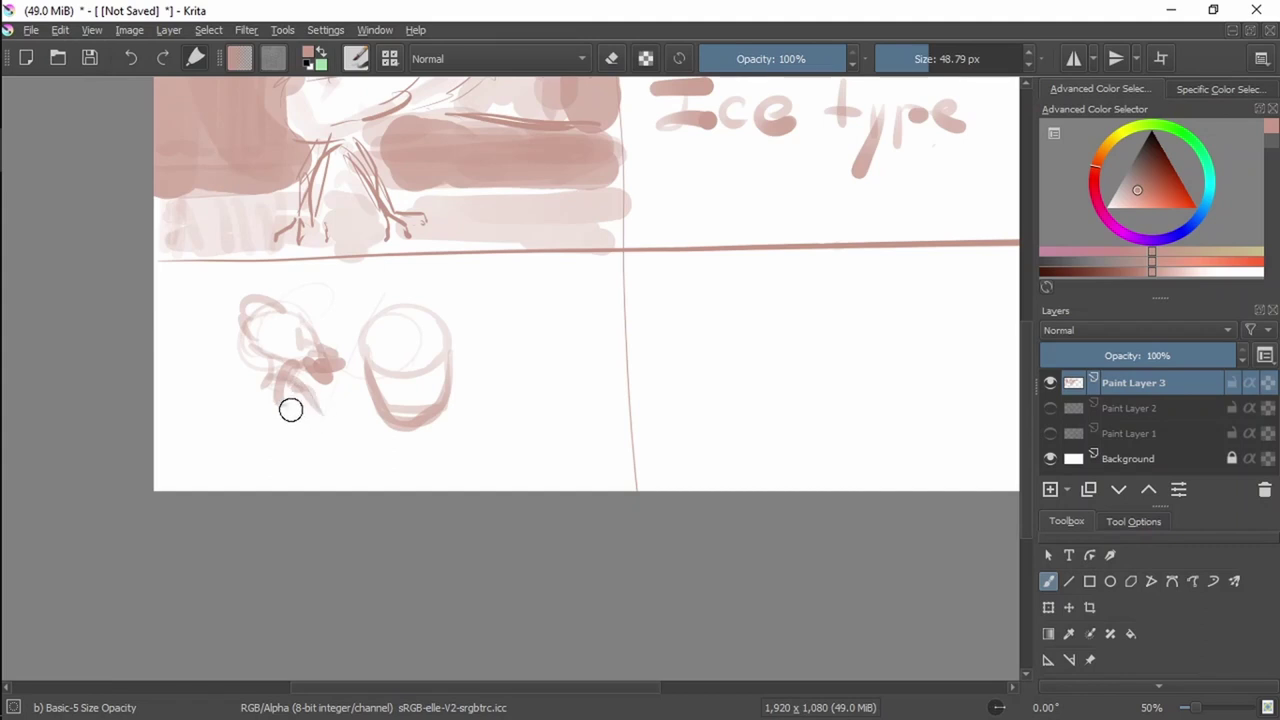
{"action": "mouse_move", "coordinate": [308, 432]}
{"action": "left_mouse_down"}
{"action": "mouse_move", "coordinate": [259, 465]}
{"action": "mouse_move", "coordinate": [219, 461]}
{"action": "mouse_move", "coordinate": [222, 423]}
{"action": "mouse_move", "coordinate": [184, 447]}
{"action": "mouse_move", "coordinate": [271, 398]}
{"action": "mouse_move", "coordinate": [272, 381]}
{"action": "mouse_move", "coordinate": [197, 469]}
{"action": "mouse_move", "coordinate": [289, 446]}
{"action": "left_mouse_up"}
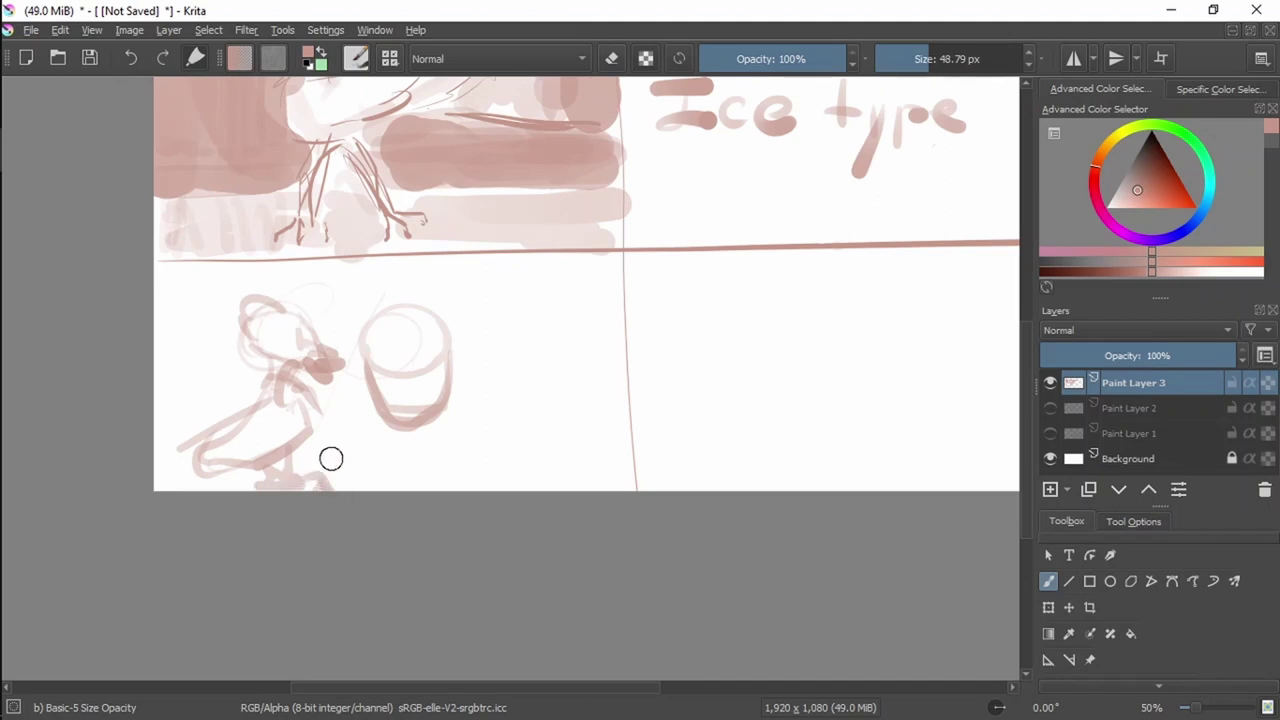
{"action": "left_click_drag", "start_coordinate": [353, 349], "coordinate": [375, 344]}
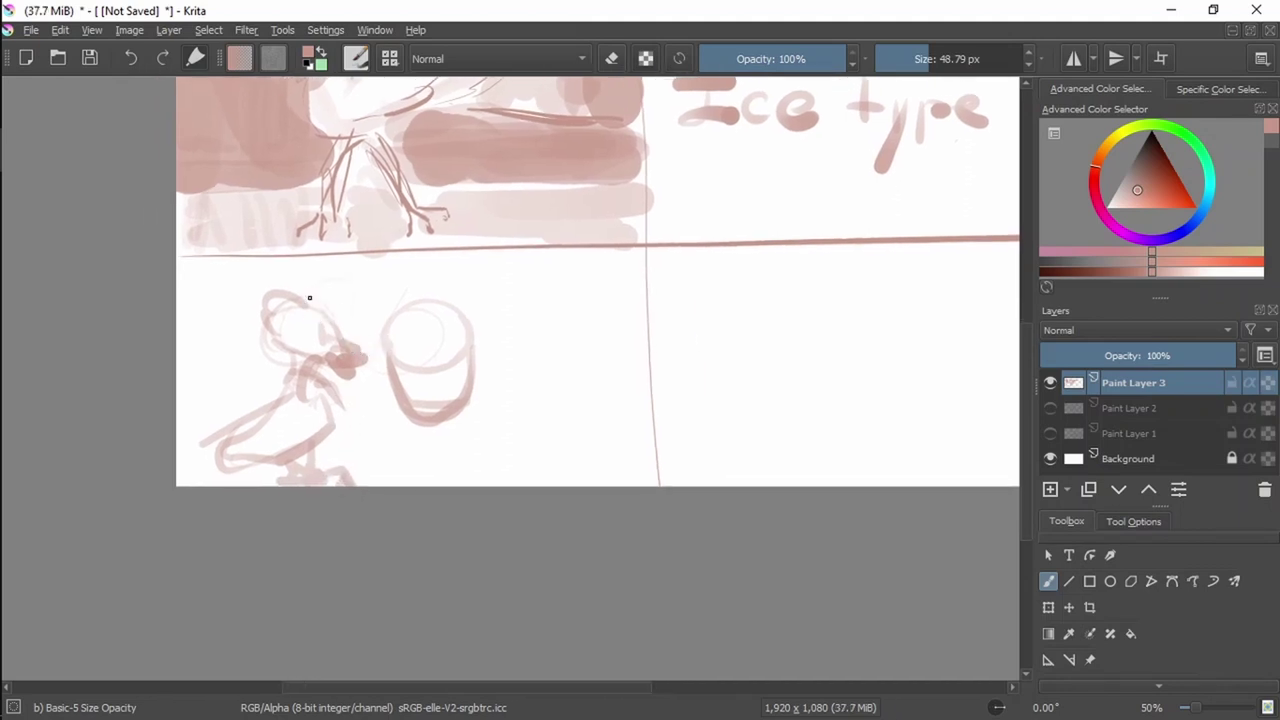
{"action": "mouse_move", "coordinate": [295, 295]}
{"action": "left_mouse_down"}
{"action": "mouse_move", "coordinate": [301, 353]}
{"action": "mouse_move", "coordinate": [275, 302]}
{"action": "left_mouse_up"}
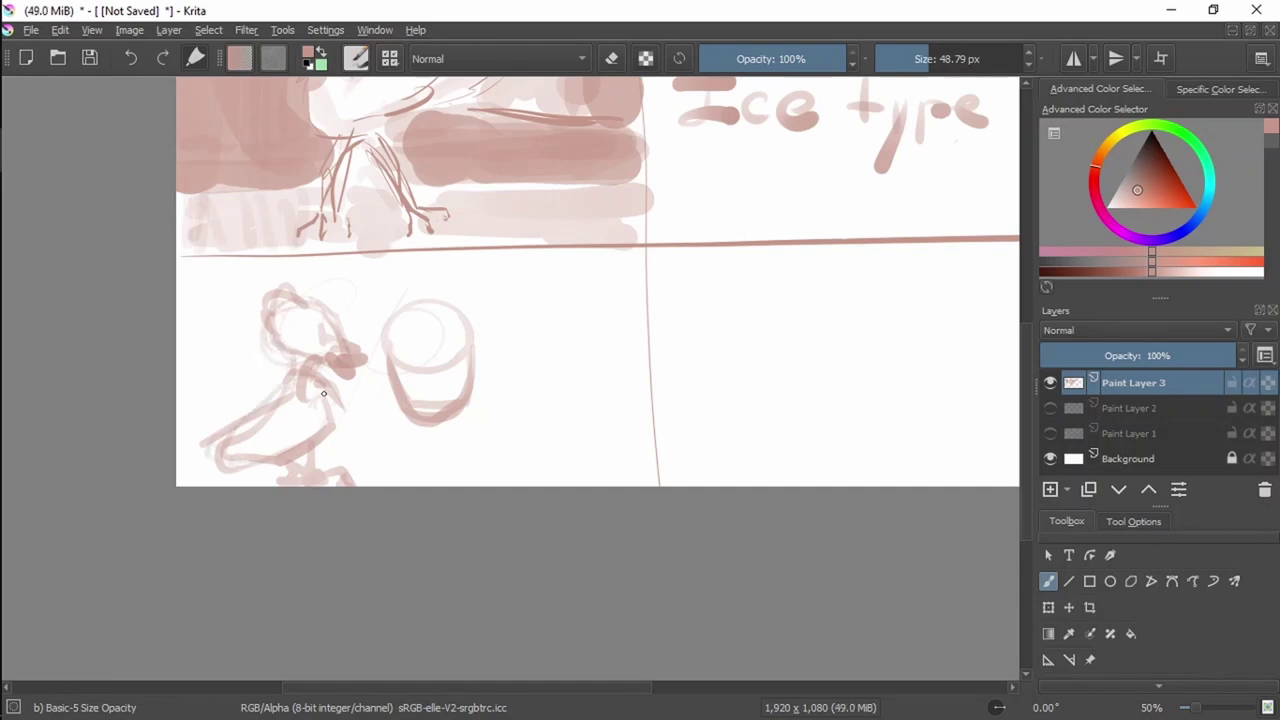
Sketch a bird's beaked head, round body and upswept tail feathers in the lower-right panel.
{"action": "left_click_drag", "start_coordinate": [448, 312], "coordinate": [363, 308]}
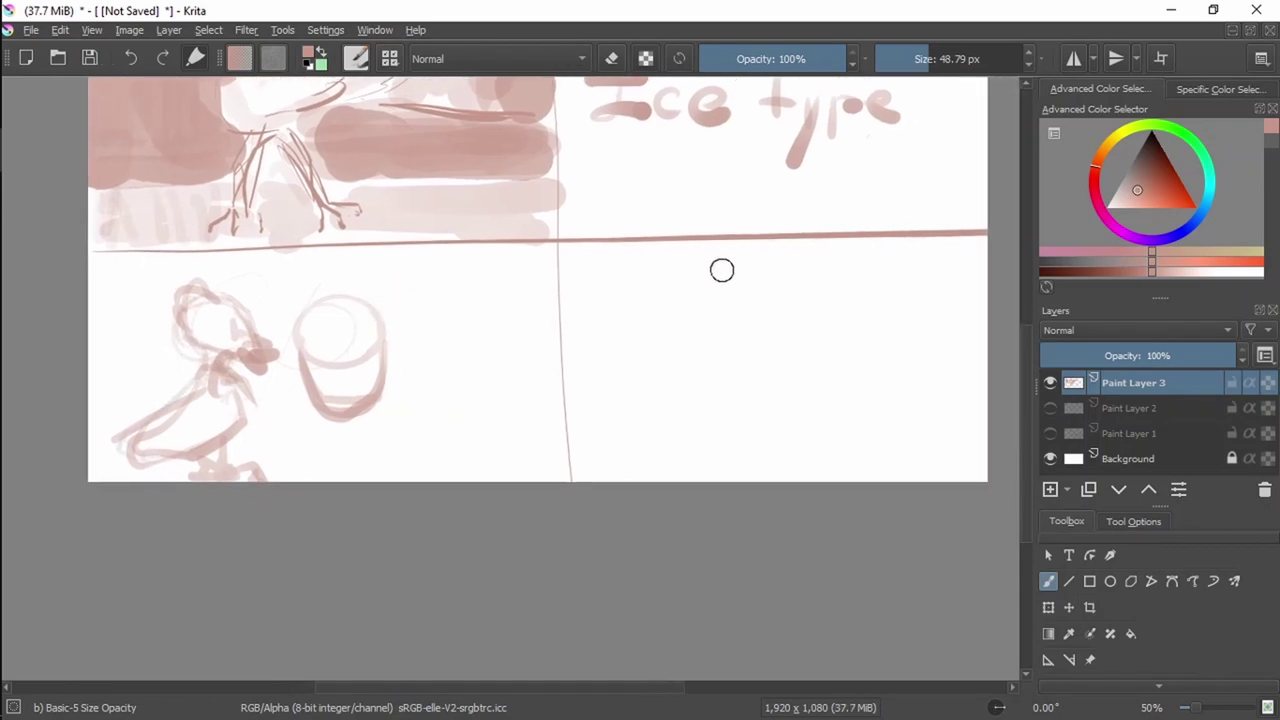
{"action": "mouse_move", "coordinate": [721, 304]}
{"action": "left_mouse_down"}
{"action": "mouse_move", "coordinate": [785, 271]}
{"action": "mouse_move", "coordinate": [753, 315]}
{"action": "mouse_move", "coordinate": [727, 324]}
{"action": "mouse_move", "coordinate": [719, 301]}
{"action": "mouse_move", "coordinate": [721, 331]}
{"action": "mouse_move", "coordinate": [753, 317]}
{"action": "mouse_move", "coordinate": [741, 315]}
{"action": "mouse_move", "coordinate": [751, 292]}
{"action": "mouse_move", "coordinate": [732, 281]}
{"action": "mouse_move", "coordinate": [779, 273]}
{"action": "left_mouse_up"}
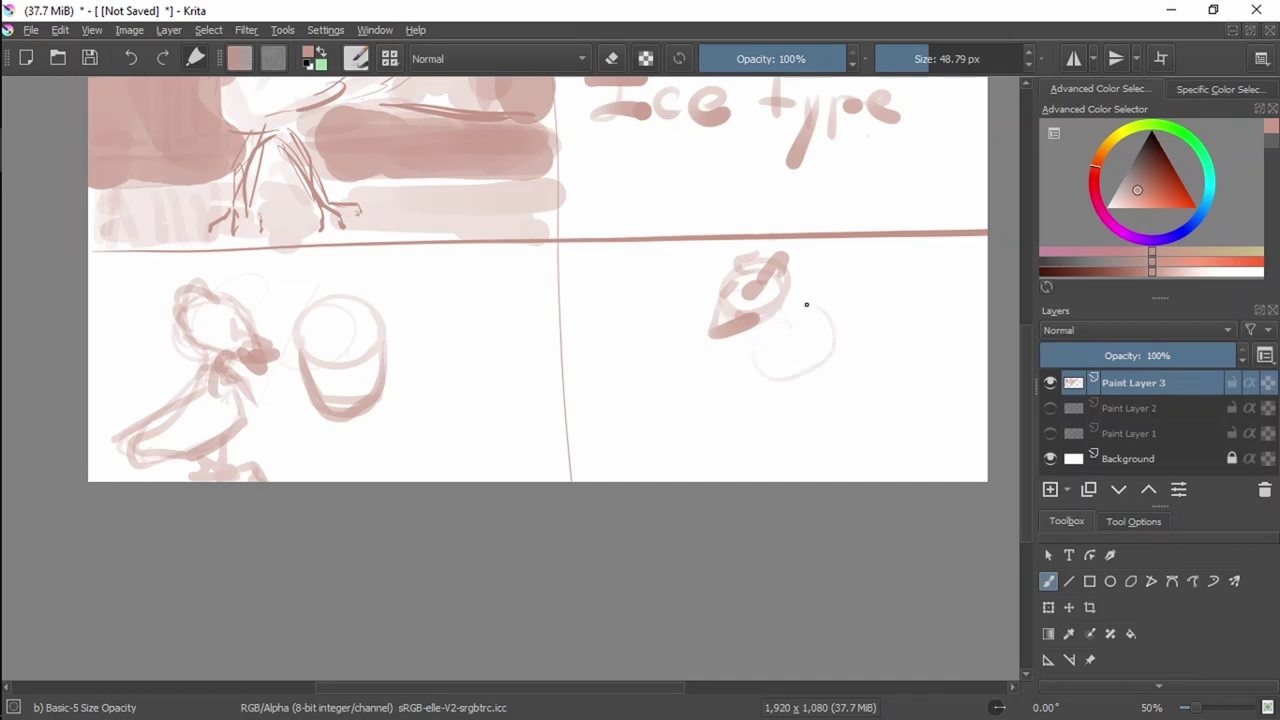
{"action": "left_click_drag", "start_coordinate": [806, 304], "coordinate": [831, 347]}
{"action": "left_click_drag", "start_coordinate": [900, 292], "coordinate": [862, 343]}
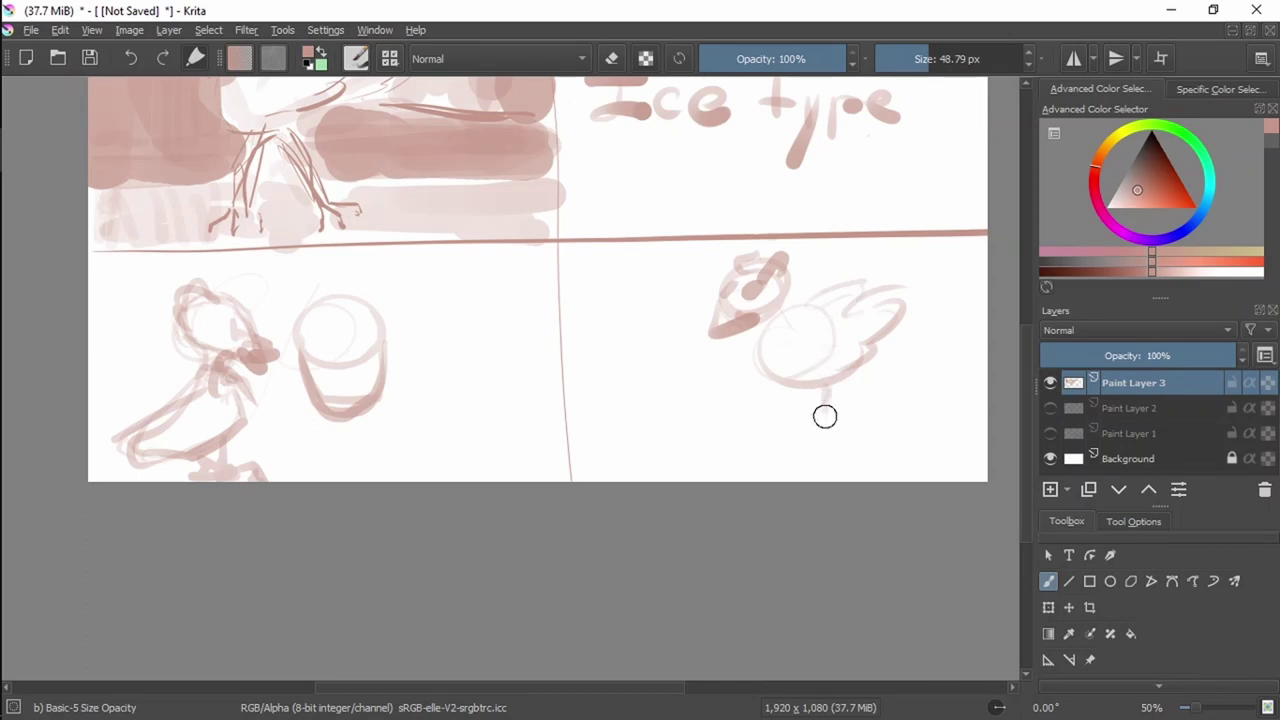
Add the lower-right bird's legs and feet, and strengthen its chest, beak and tail feathers.
{"action": "left_click_drag", "start_coordinate": [834, 424], "coordinate": [848, 441]}
{"action": "left_click_drag", "start_coordinate": [780, 370], "coordinate": [767, 331]}
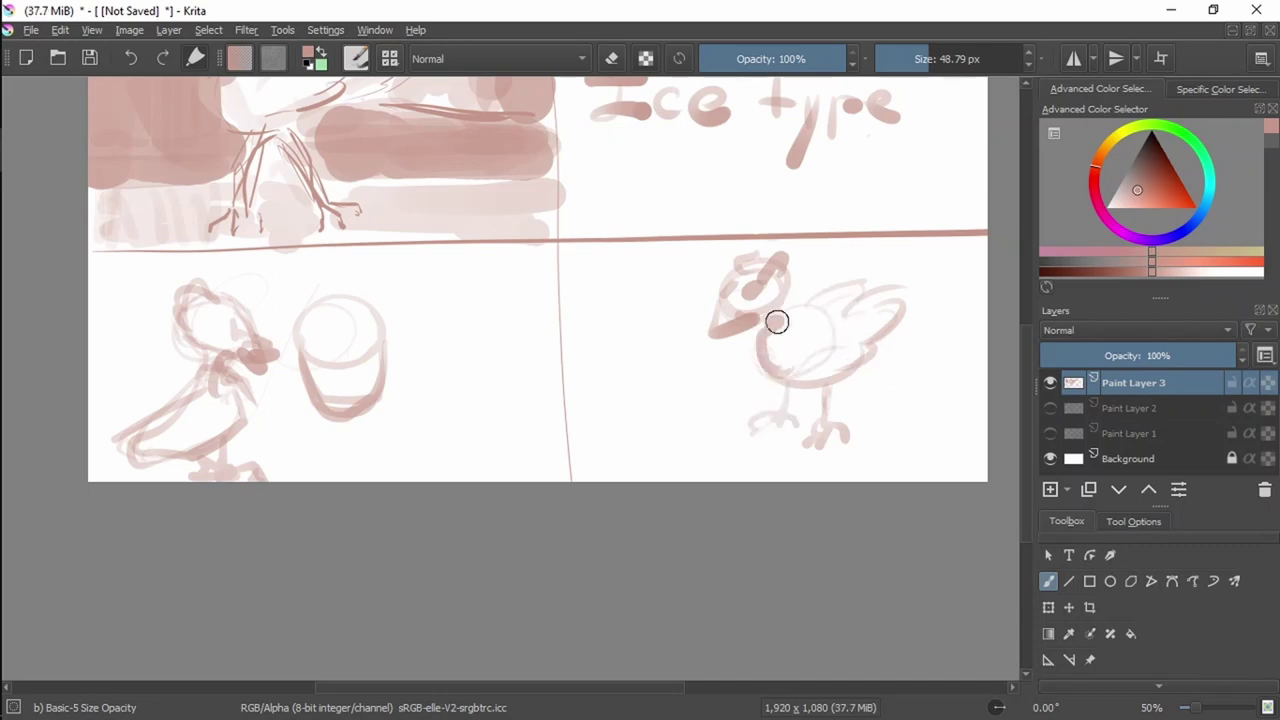
{"action": "left_click_drag", "start_coordinate": [717, 322], "coordinate": [717, 300]}
{"action": "left_click_drag", "start_coordinate": [845, 312], "coordinate": [917, 271]}
{"action": "left_click_drag", "start_coordinate": [856, 372], "coordinate": [837, 364]}
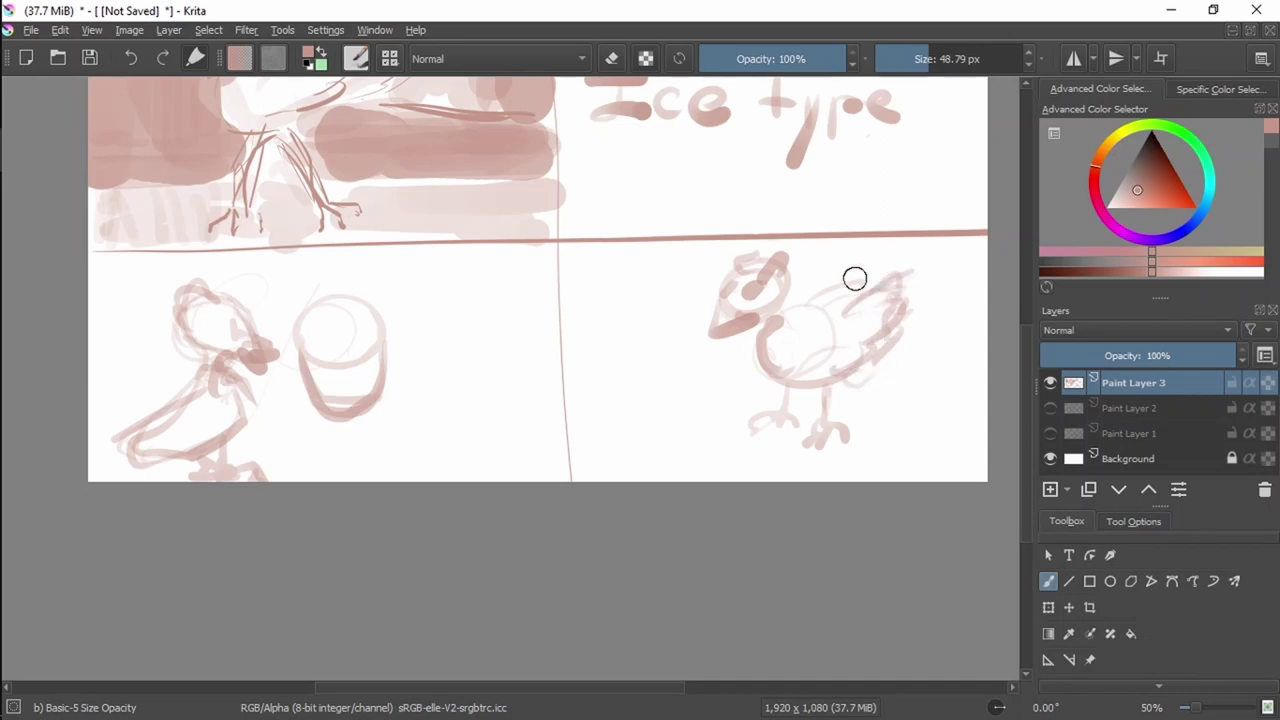
Add a new paint layer and hide Paint Layer 3 with the four-panel sketches.
{"action": "mouse_move", "coordinate": [856, 278]}
{"action": "left_mouse_down"}
{"action": "mouse_move", "coordinate": [859, 298]}
{"action": "mouse_move", "coordinate": [542, 320]}
{"action": "left_mouse_up"}
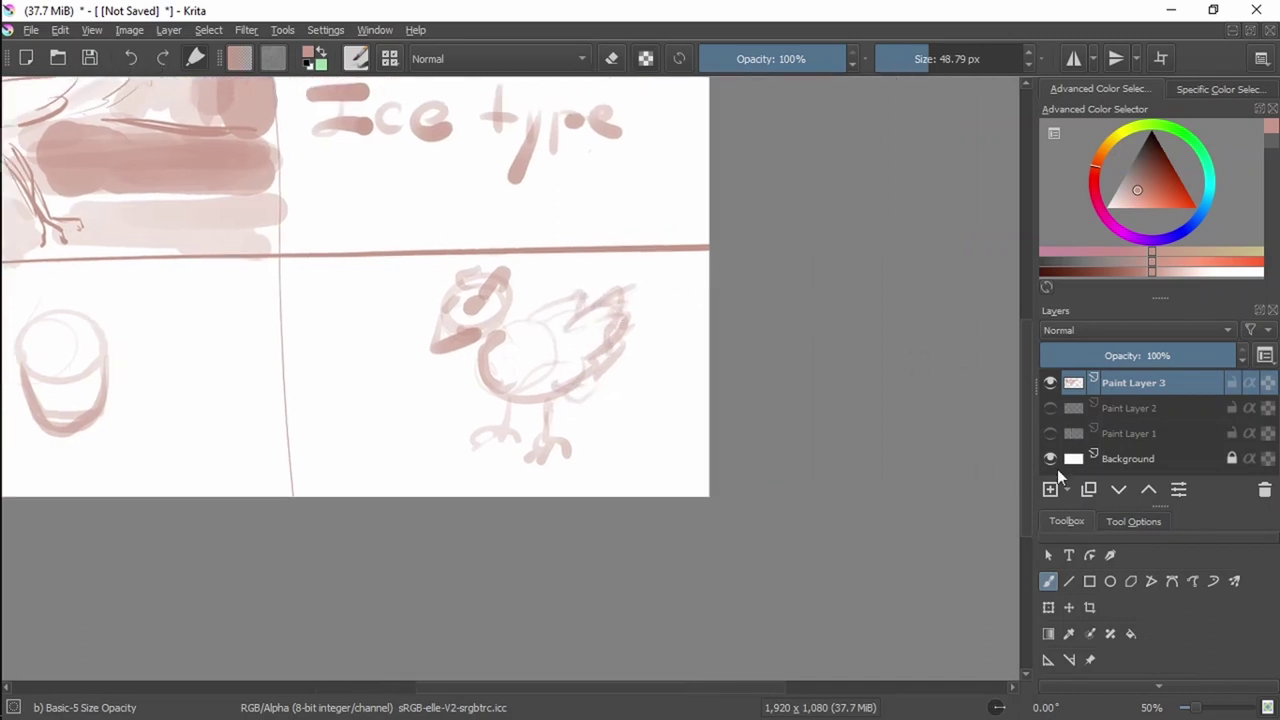
{"action": "left_click", "coordinate": [1050, 490]}
{"action": "left_click", "coordinate": [1050, 408]}
Paint broad masses across the blank canvas's lower-left and upper-right corners with the brush at 173.46 px.
{"action": "left_click_drag", "start_coordinate": [484, 265], "coordinate": [620, 294]}
{"action": "left_click_drag", "start_coordinate": [566, 248], "coordinate": [663, 295]}
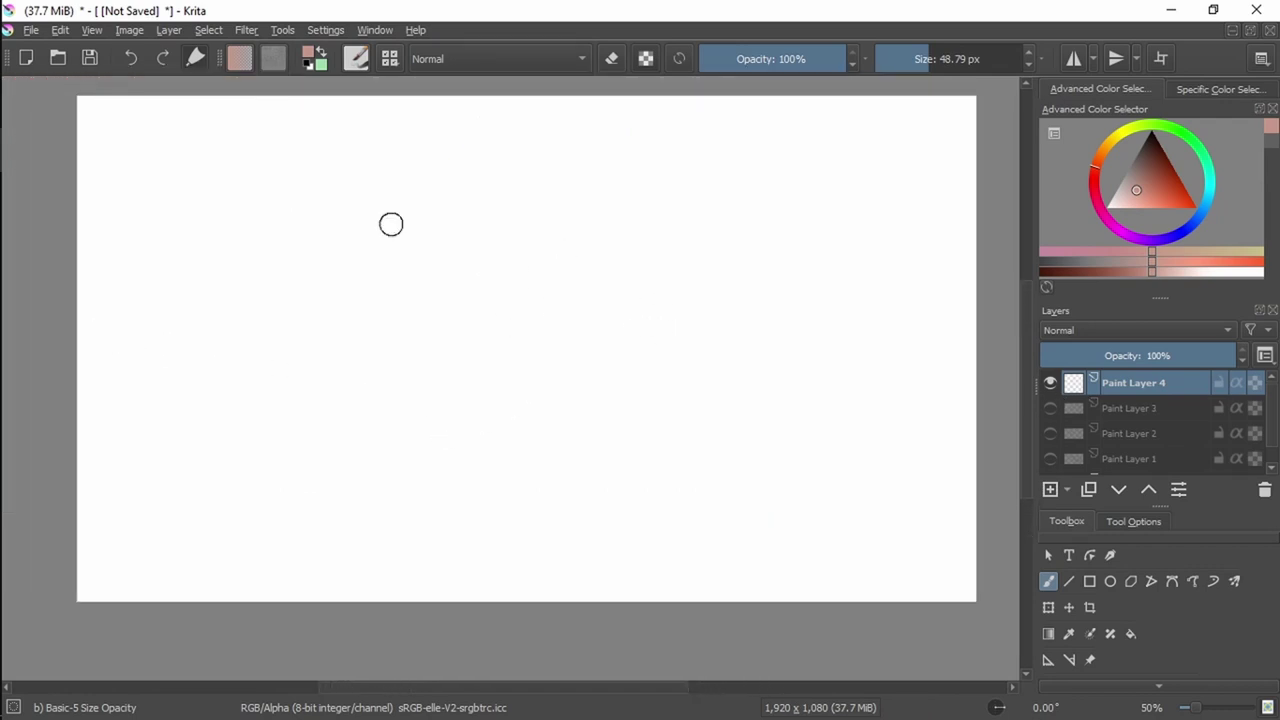
{"action": "left_click_drag", "start_coordinate": [983, 59], "coordinate": [963, 55]}
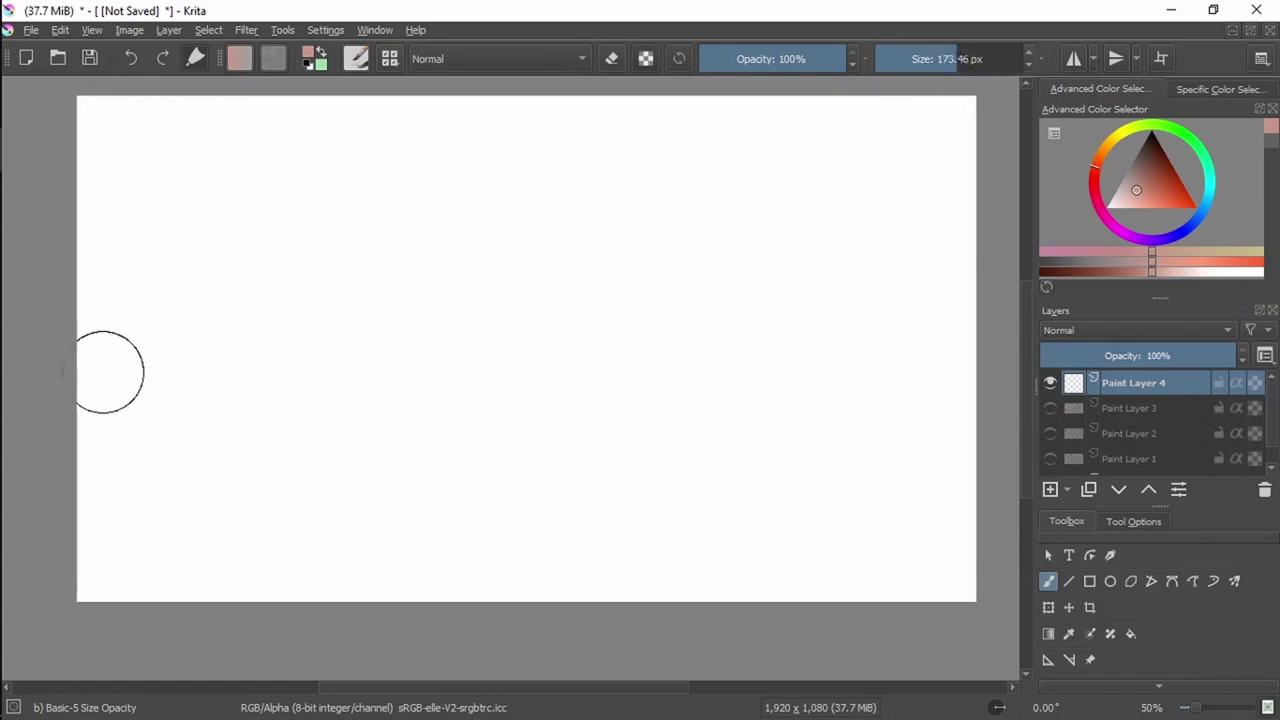
{"action": "mouse_move", "coordinate": [72, 315]}
{"action": "left_mouse_down"}
{"action": "mouse_move", "coordinate": [420, 517]}
{"action": "mouse_move", "coordinate": [171, 451]}
{"action": "mouse_move", "coordinate": [80, 380]}
{"action": "mouse_move", "coordinate": [403, 588]}
{"action": "mouse_move", "coordinate": [166, 523]}
{"action": "mouse_move", "coordinate": [244, 629]}
{"action": "mouse_move", "coordinate": [126, 526]}
{"action": "mouse_move", "coordinate": [143, 586]}
{"action": "mouse_move", "coordinate": [160, 596]}
{"action": "left_mouse_up"}
{"action": "mouse_move", "coordinate": [840, 120]}
{"action": "left_mouse_down"}
{"action": "mouse_move", "coordinate": [999, 273]}
{"action": "mouse_move", "coordinate": [875, 88]}
{"action": "mouse_move", "coordinate": [982, 155]}
{"action": "mouse_move", "coordinate": [972, 112]}
{"action": "left_mouse_up"}
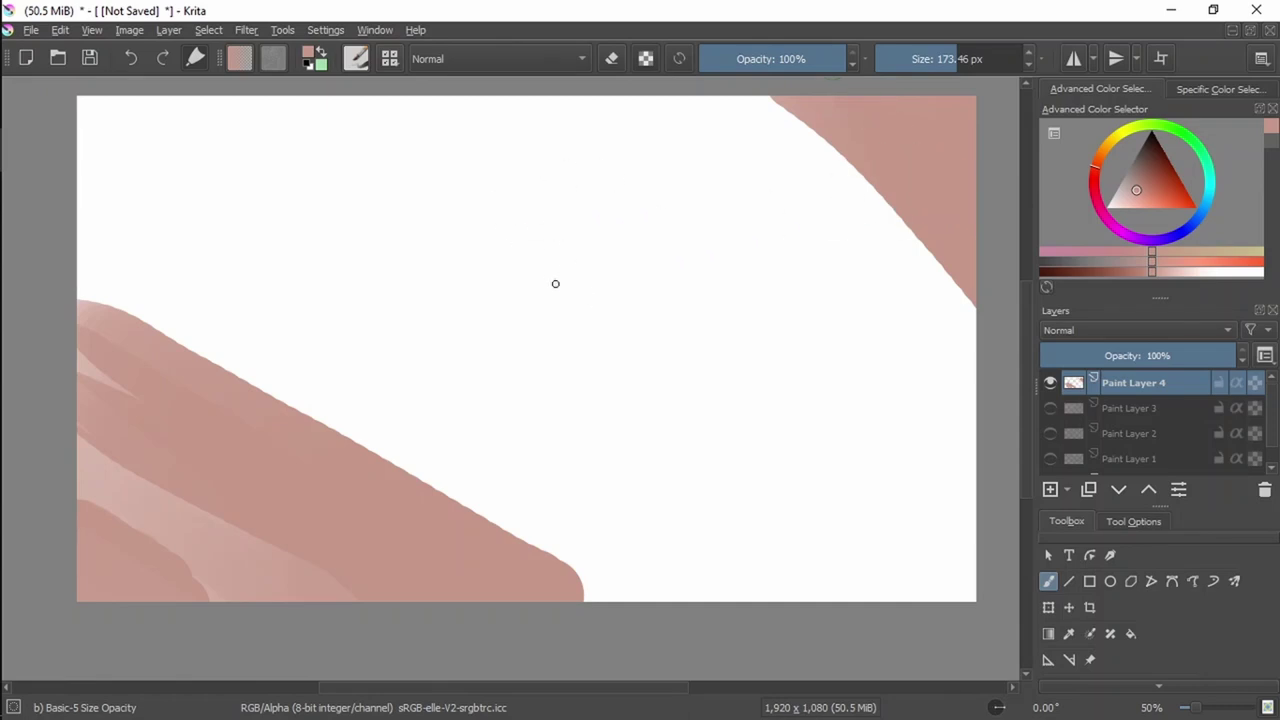
Block in a bird between the masses with a filled round head, beak, light body and tail outline, and trimmed leg.
{"action": "mouse_move", "coordinate": [554, 283]}
{"action": "left_mouse_down"}
{"action": "mouse_move", "coordinate": [546, 203]}
{"action": "mouse_move", "coordinate": [520, 265]}
{"action": "mouse_move", "coordinate": [580, 290]}
{"action": "left_mouse_up"}
{"action": "mouse_move", "coordinate": [575, 235]}
{"action": "left_mouse_down"}
{"action": "mouse_move", "coordinate": [517, 323]}
{"action": "mouse_move", "coordinate": [504, 326]}
{"action": "mouse_move", "coordinate": [503, 297]}
{"action": "mouse_move", "coordinate": [528, 284]}
{"action": "mouse_move", "coordinate": [600, 330]}
{"action": "mouse_move", "coordinate": [549, 391]}
{"action": "mouse_move", "coordinate": [625, 385]}
{"action": "mouse_move", "coordinate": [694, 243]}
{"action": "mouse_move", "coordinate": [637, 275]}
{"action": "mouse_move", "coordinate": [612, 273]}
{"action": "mouse_move", "coordinate": [580, 303]}
{"action": "left_mouse_up"}
{"action": "left_click_drag", "start_coordinate": [639, 384], "coordinate": [646, 455]}
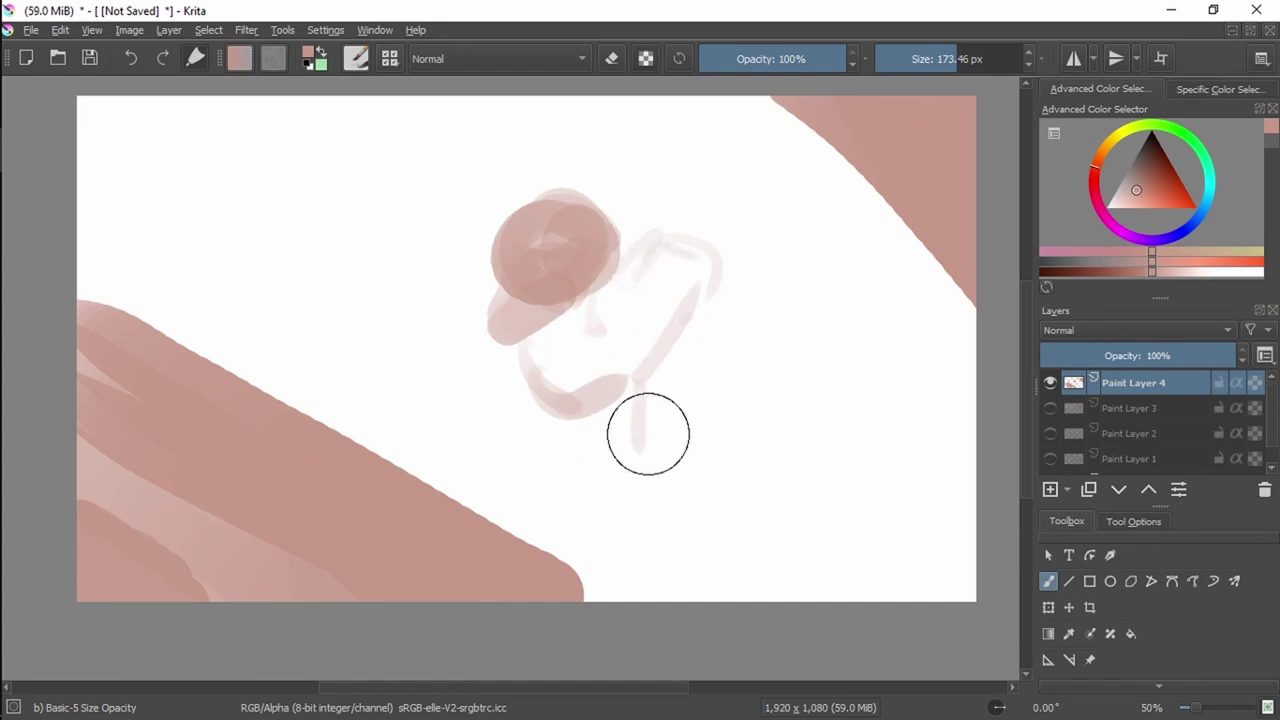
{"action": "mouse_move", "coordinate": [630, 384]}
{"action": "left_mouse_down"}
{"action": "mouse_move", "coordinate": [620, 414]}
{"action": "mouse_move", "coordinate": [640, 469]}
{"action": "mouse_move", "coordinate": [643, 457]}
{"action": "mouse_move", "coordinate": [580, 443]}
{"action": "mouse_move", "coordinate": [550, 462]}
{"action": "mouse_move", "coordinate": [594, 477]}
{"action": "mouse_move", "coordinate": [651, 466]}
{"action": "left_mouse_up"}
{"action": "key", "text": "e"}
{"action": "key", "text": "e"}
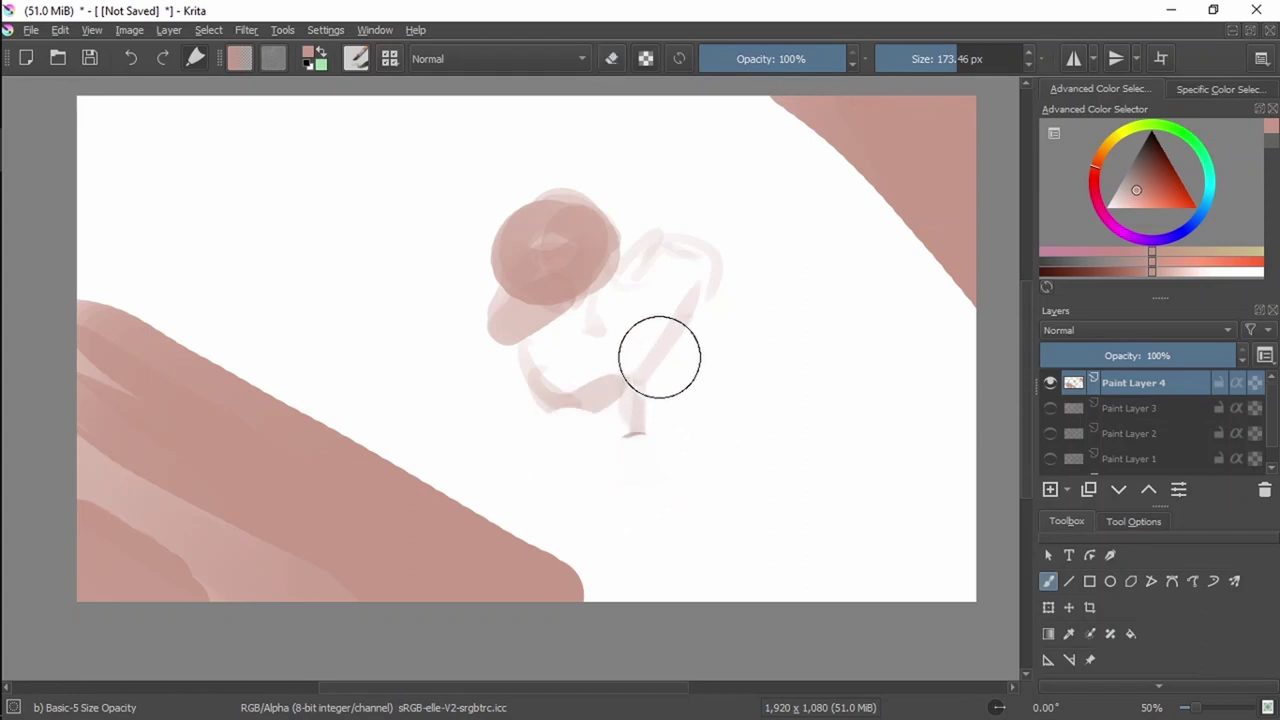
Switch to the browser, search Google Images for "bird" and open the photo of the orange-breasted robin on a rock.
{"action": "key", "text": "alt"}
{"action": "left_click", "coordinate": [655, 348]}
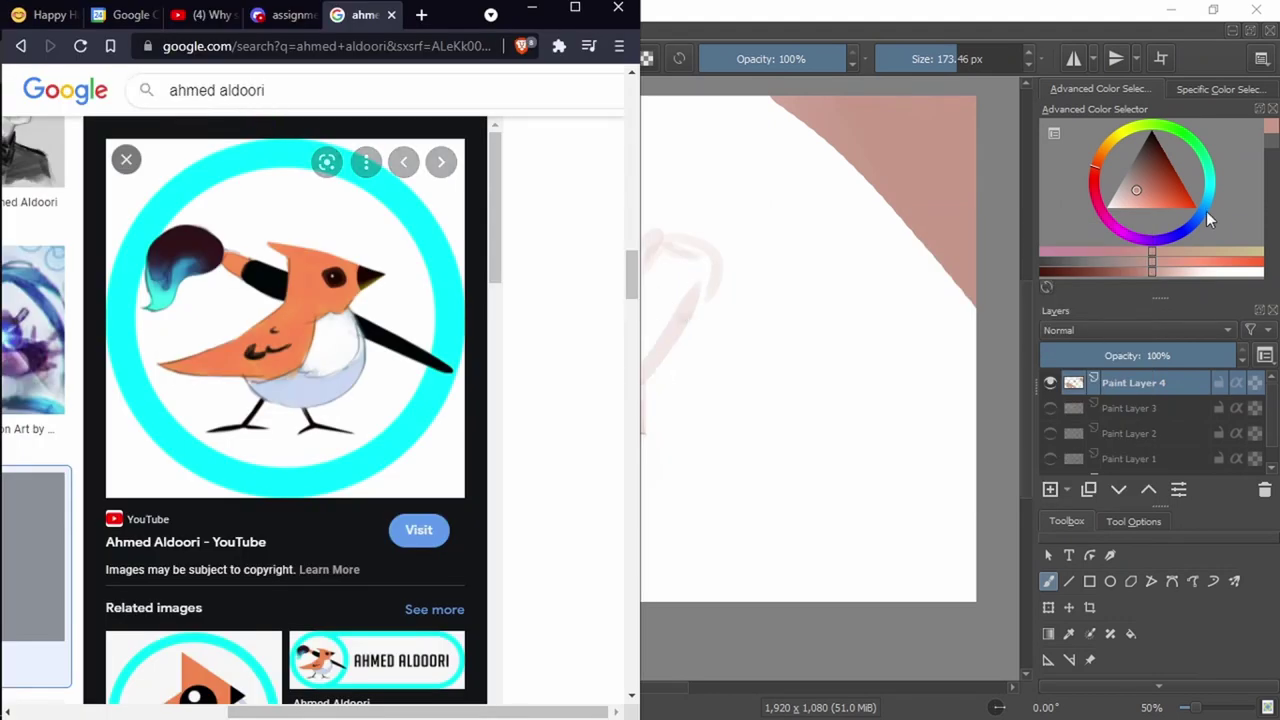
{"action": "key", "text": "BackSpace"}
{"action": "key", "text": "BackSpace"}
{"action": "key", "text": "BackSpace"}
{"action": "key", "text": "BackSpace"}
{"action": "key", "text": "BackSpace"}
{"action": "key", "text": "BackSpace"}
{"action": "key", "text": "BackSpace"}
{"action": "key", "text": "BackSpace"}
{"action": "key", "text": "BackSpace"}
{"action": "key", "text": "BackSpace"}
{"action": "key", "text": "BackSpace"}
{"action": "key", "text": "BackSpace"}
{"action": "key", "text": "BackSpace"}
{"action": "type", "text": "b"}
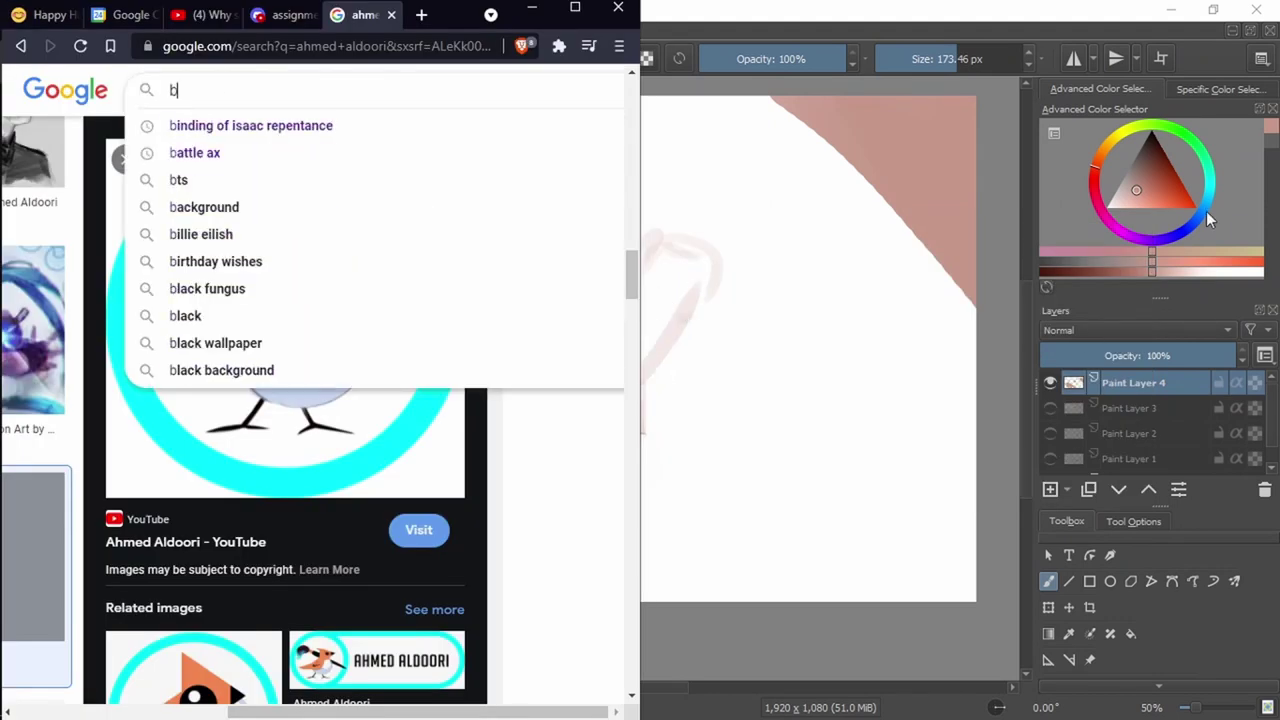
{"action": "type", "text": "ird"}
{"action": "key", "text": "Return"}
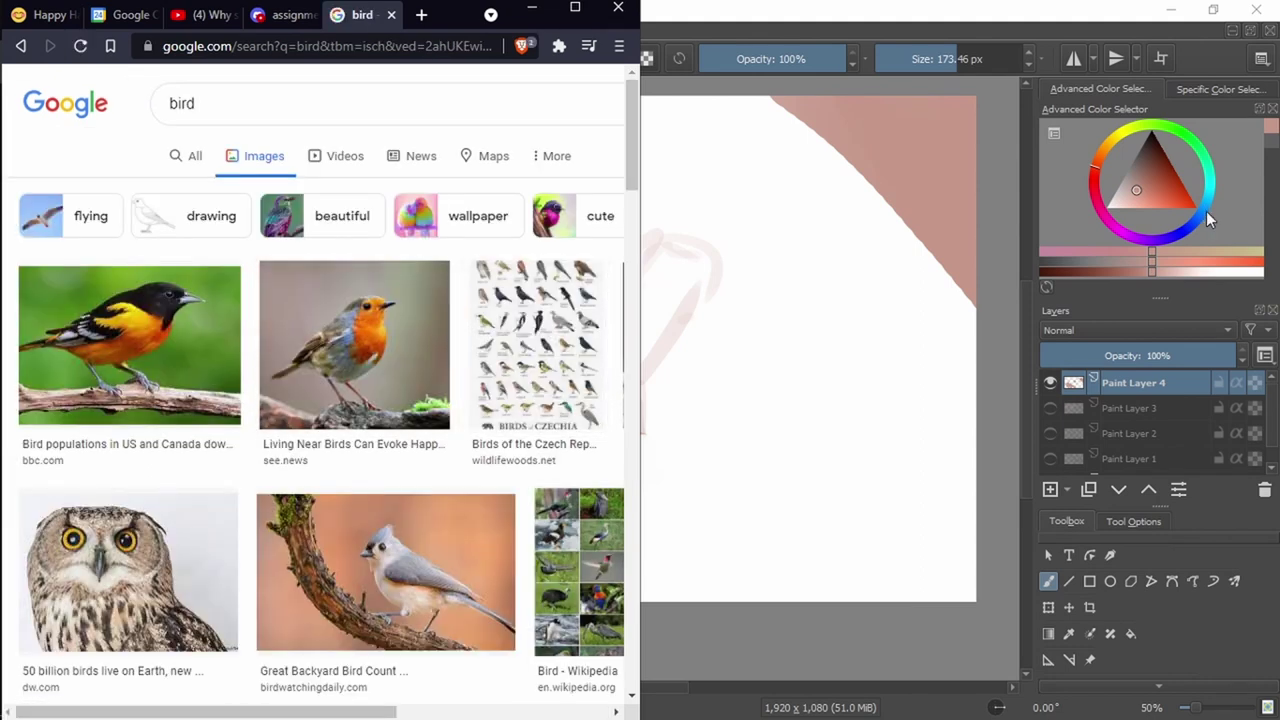
{"action": "left_click", "coordinate": [354, 345]}
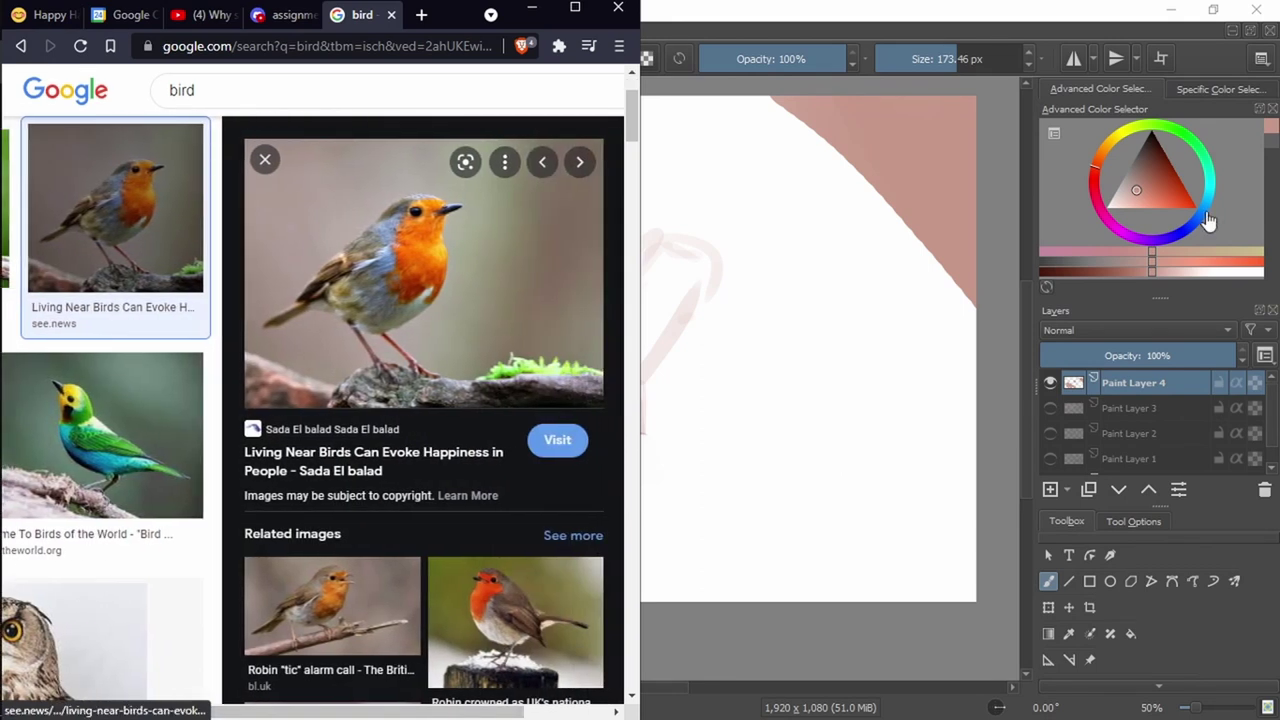
Return to Krita and paint the bird's two legs with feet and a longer tail rising toward the upper-right mass.
{"action": "left_click", "coordinate": [720, 243]}
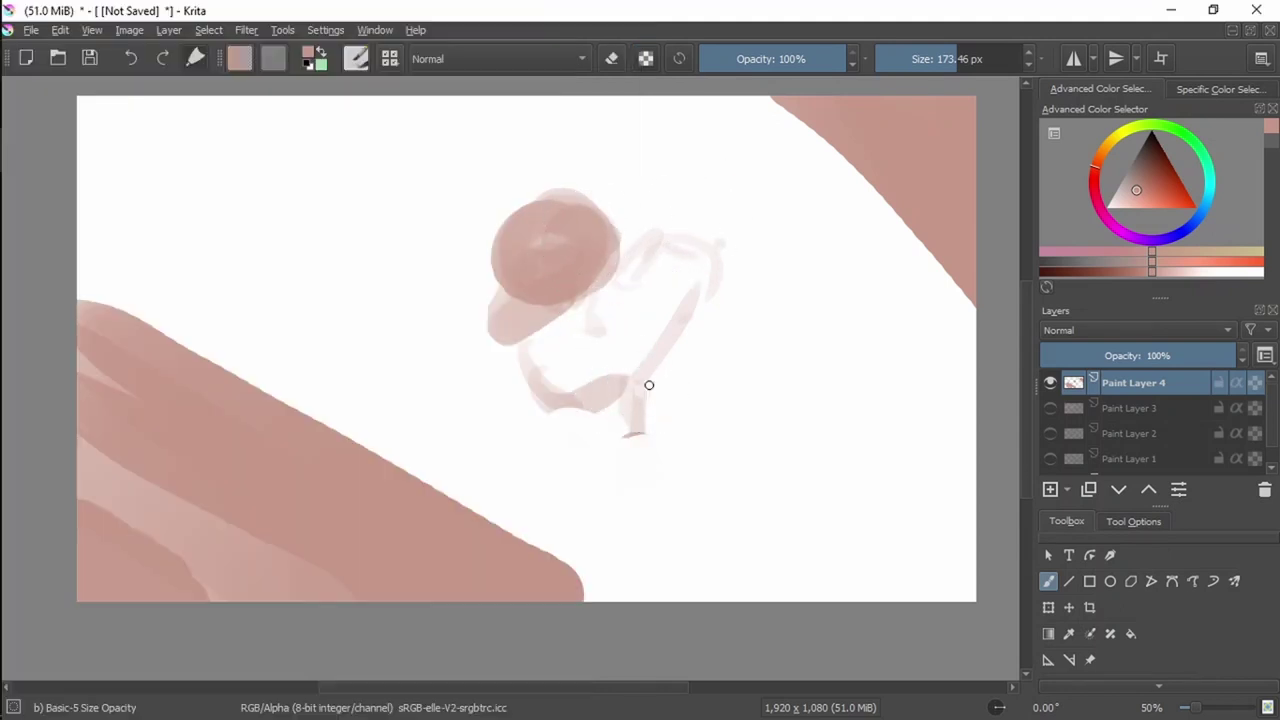
{"action": "mouse_move", "coordinate": [700, 288]}
{"action": "left_mouse_down"}
{"action": "mouse_move", "coordinate": [632, 430]}
{"action": "mouse_move", "coordinate": [642, 451]}
{"action": "left_mouse_up"}
{"action": "mouse_move", "coordinate": [576, 411]}
{"action": "left_mouse_down"}
{"action": "mouse_move", "coordinate": [546, 437]}
{"action": "mouse_move", "coordinate": [553, 445]}
{"action": "left_mouse_up"}
{"action": "left_click_drag", "start_coordinate": [579, 420], "coordinate": [598, 425]}
{"action": "left_click_drag", "start_coordinate": [673, 344], "coordinate": [697, 291]}
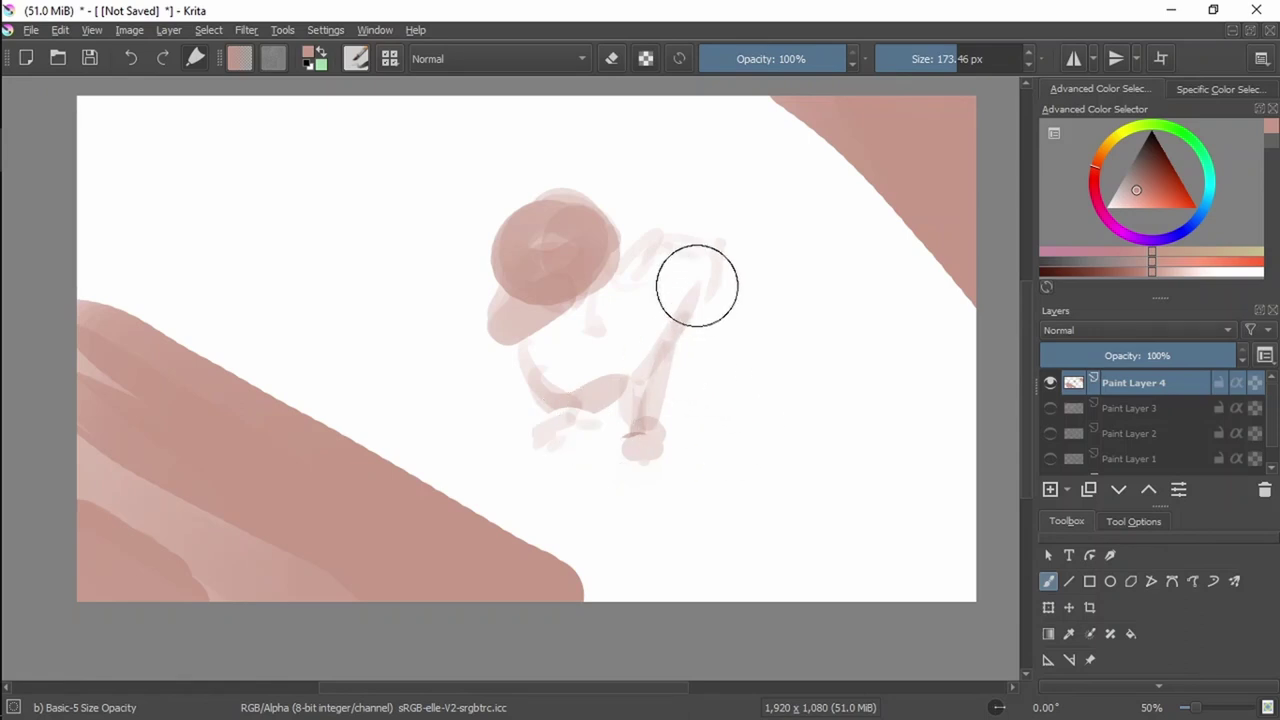
{"action": "left_click_drag", "start_coordinate": [667, 244], "coordinate": [716, 225]}
{"action": "mouse_move", "coordinate": [690, 316]}
{"action": "left_mouse_down"}
{"action": "mouse_move", "coordinate": [738, 241]}
{"action": "mouse_move", "coordinate": [714, 206]}
{"action": "mouse_move", "coordinate": [723, 229]}
{"action": "left_mouse_up"}
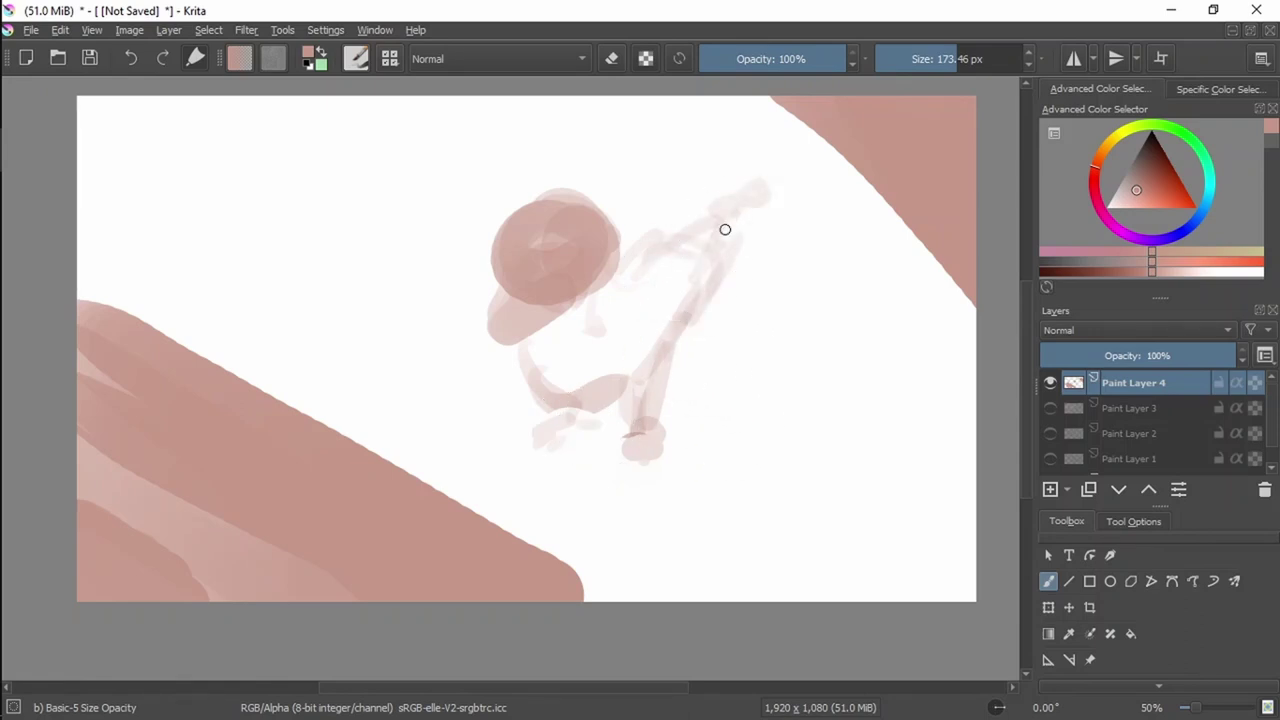
Fill the bird's body, wing and tail with tone, and erase the excess paint around its beak.
{"action": "mouse_move", "coordinate": [552, 366]}
{"action": "left_mouse_down"}
{"action": "mouse_move", "coordinate": [743, 204]}
{"action": "mouse_move", "coordinate": [654, 240]}
{"action": "mouse_move", "coordinate": [569, 323]}
{"action": "mouse_move", "coordinate": [734, 203]}
{"action": "mouse_move", "coordinate": [627, 382]}
{"action": "mouse_move", "coordinate": [633, 452]}
{"action": "left_mouse_up"}
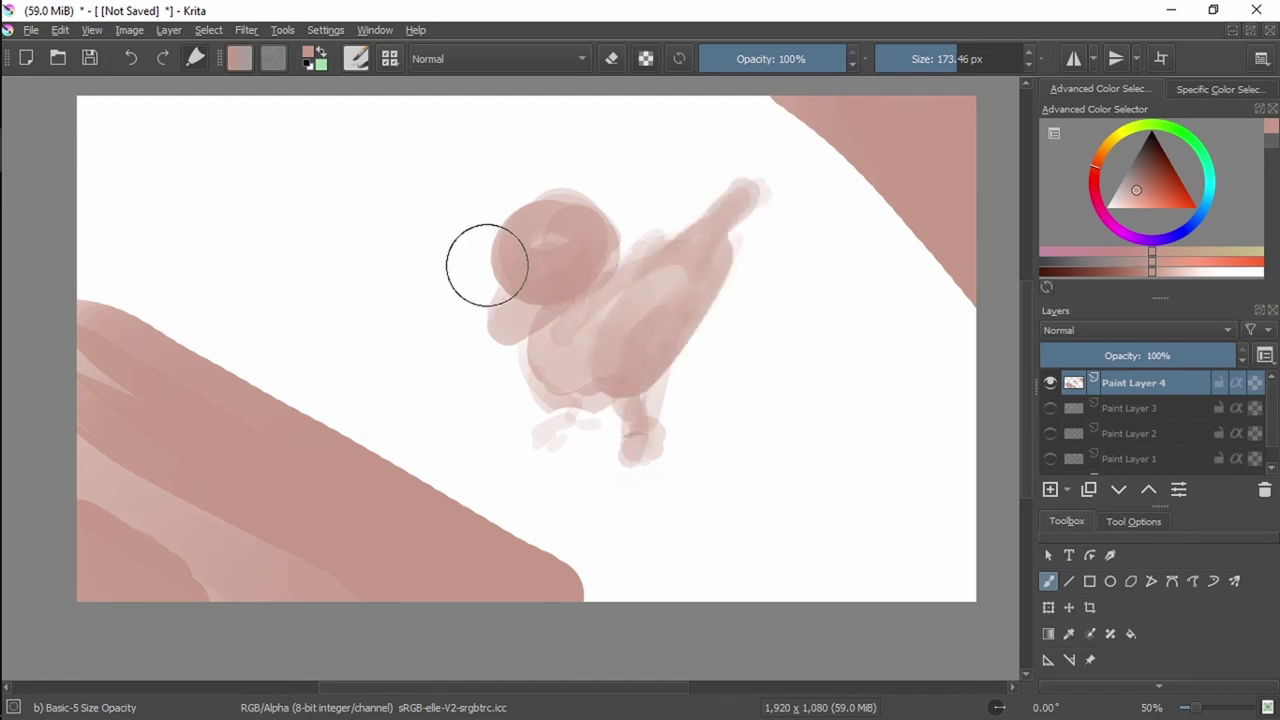
{"action": "key", "text": "e"}
{"action": "mouse_move", "coordinate": [515, 354]}
{"action": "left_mouse_down"}
{"action": "mouse_move", "coordinate": [503, 364]}
{"action": "mouse_move", "coordinate": [540, 329]}
{"action": "mouse_move", "coordinate": [494, 351]}
{"action": "mouse_move", "coordinate": [480, 311]}
{"action": "mouse_move", "coordinate": [497, 318]}
{"action": "left_mouse_up"}
{"action": "key", "text": "e"}
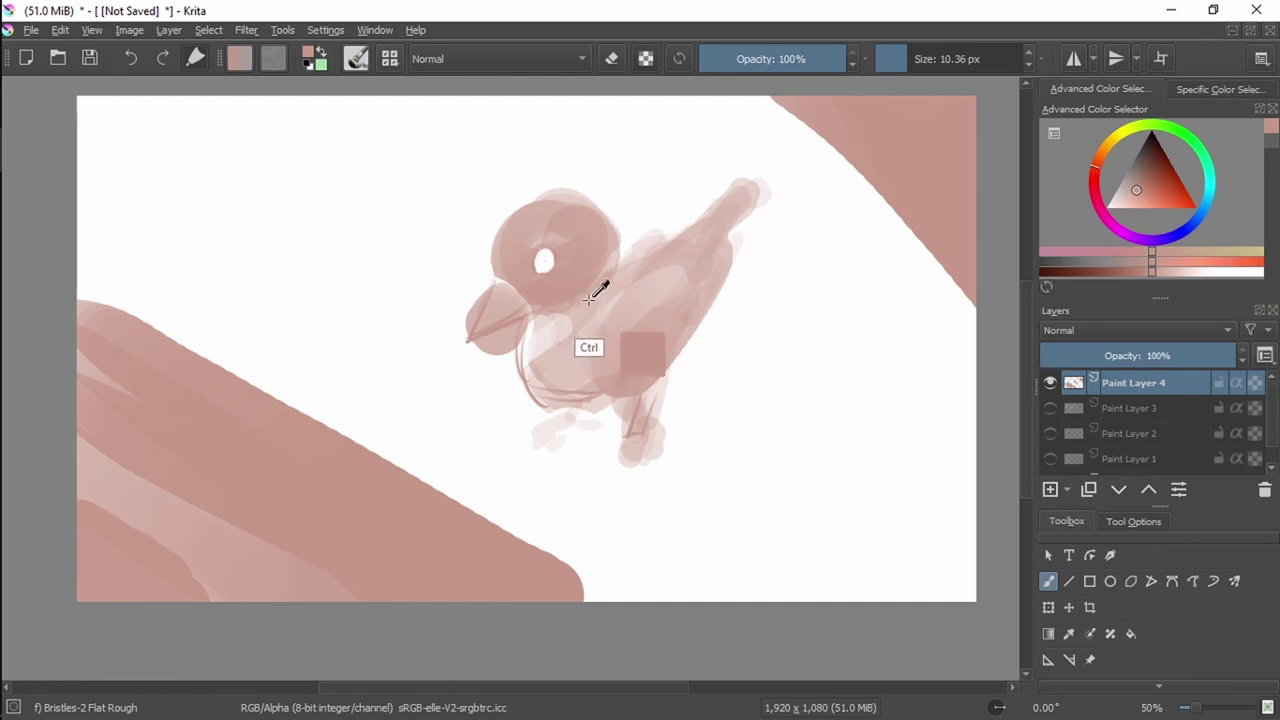
Lower Paint Layer 4's opacity to 49% and add a new paint layer above it.
{"action": "left_click", "coordinate": [1133, 356]}
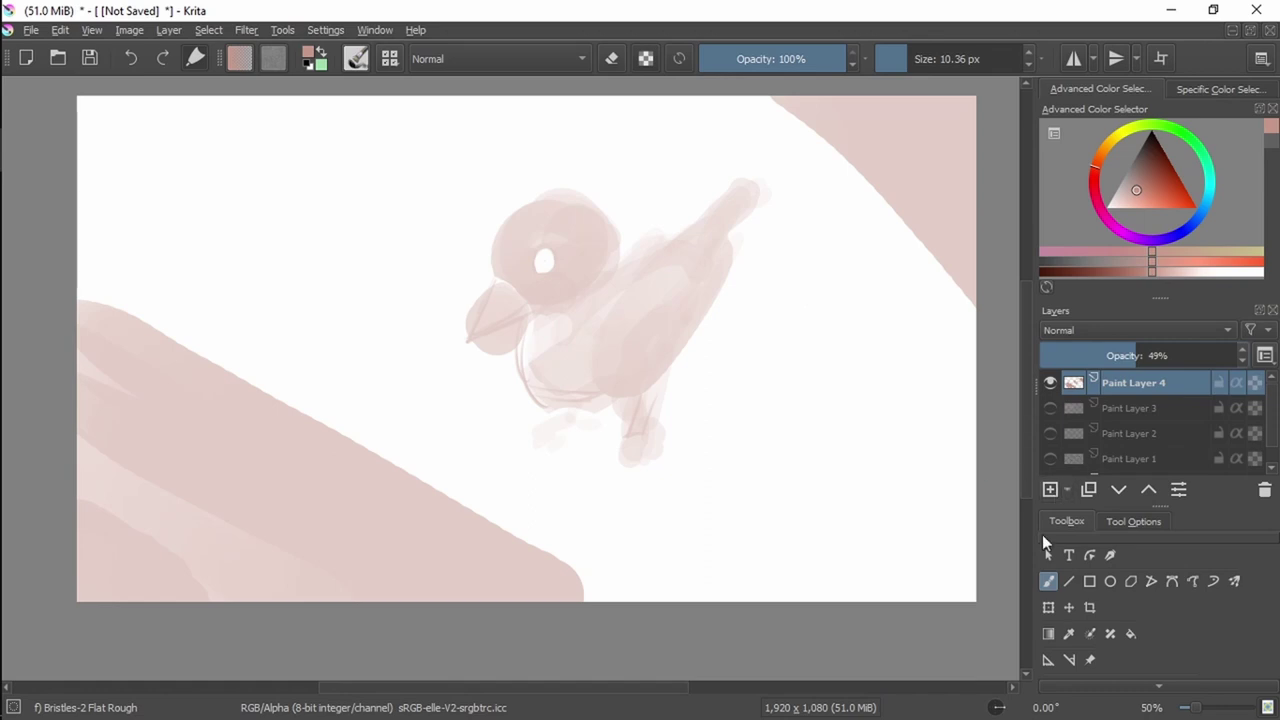
{"action": "left_click", "coordinate": [1050, 489]}
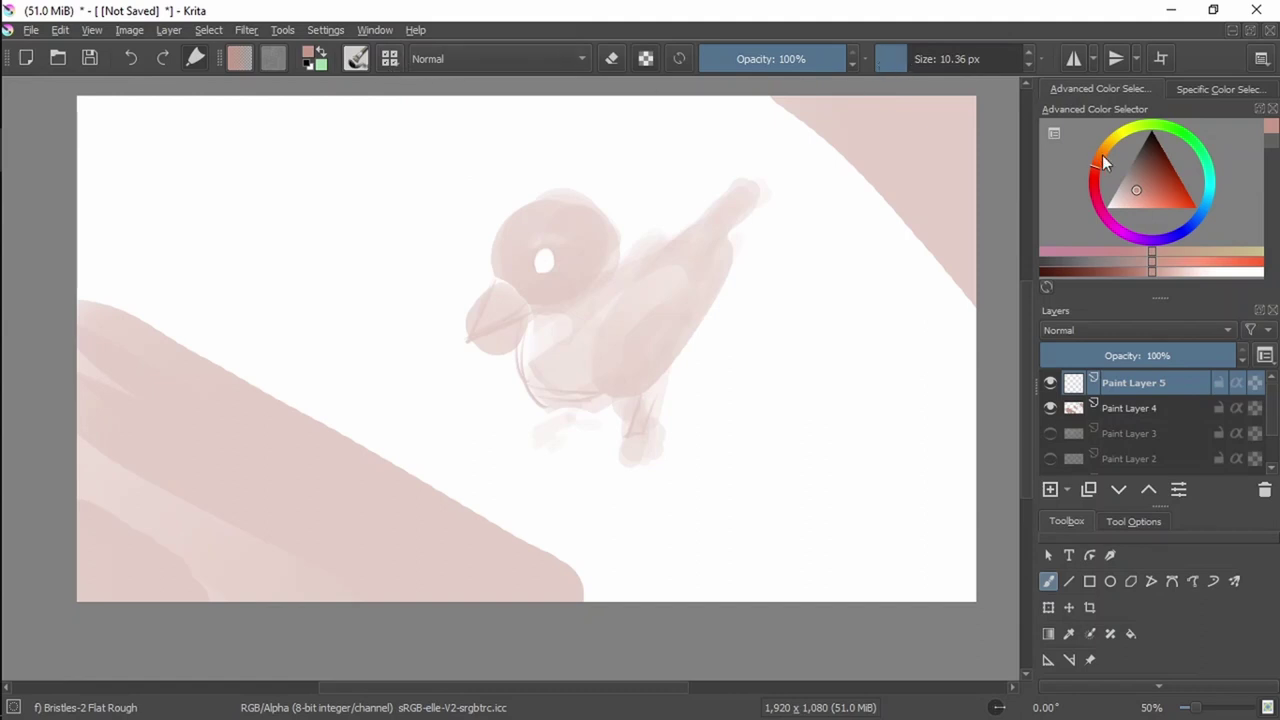
Set the brush size to 32.93 px and try outlining the bird's beak on the new layer, undoing the stroke.
{"action": "left_click", "coordinate": [950, 59]}
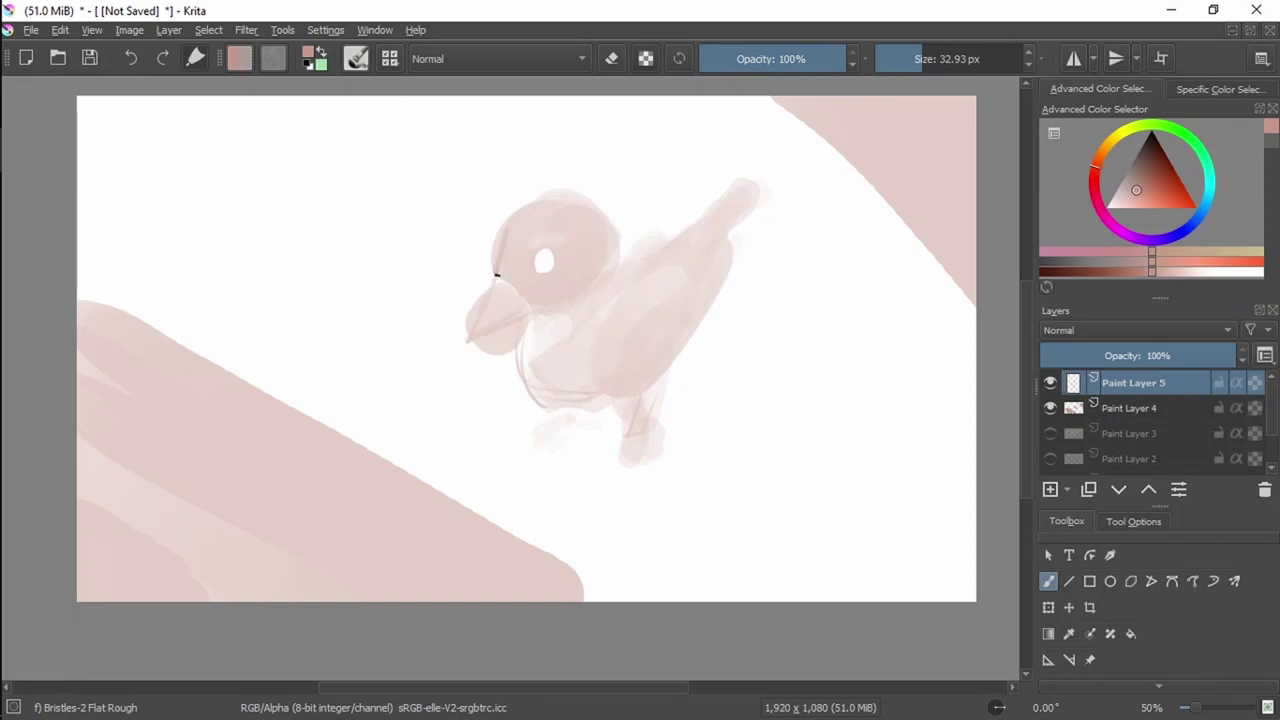
{"action": "mouse_move", "coordinate": [497, 272]}
{"action": "left_mouse_down"}
{"action": "mouse_move", "coordinate": [460, 340]}
{"action": "mouse_move", "coordinate": [518, 314]}
{"action": "left_mouse_up"}
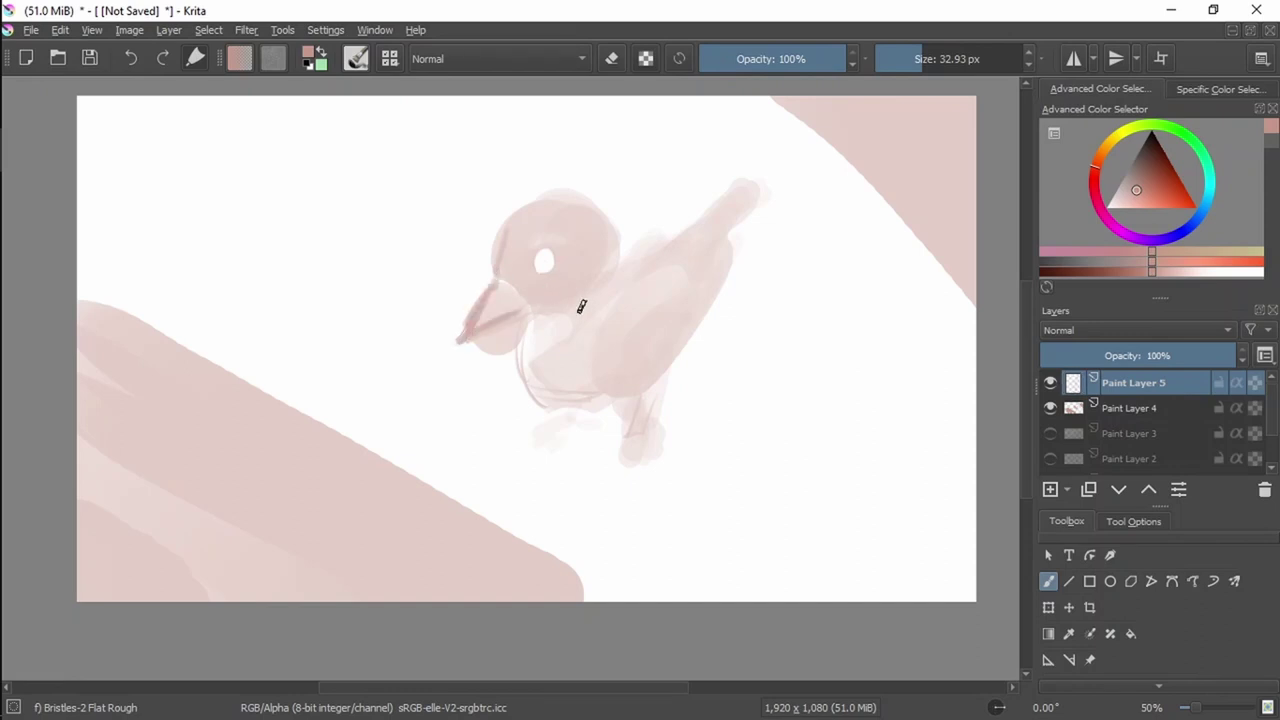
{"action": "key", "text": "ctrl+z"}
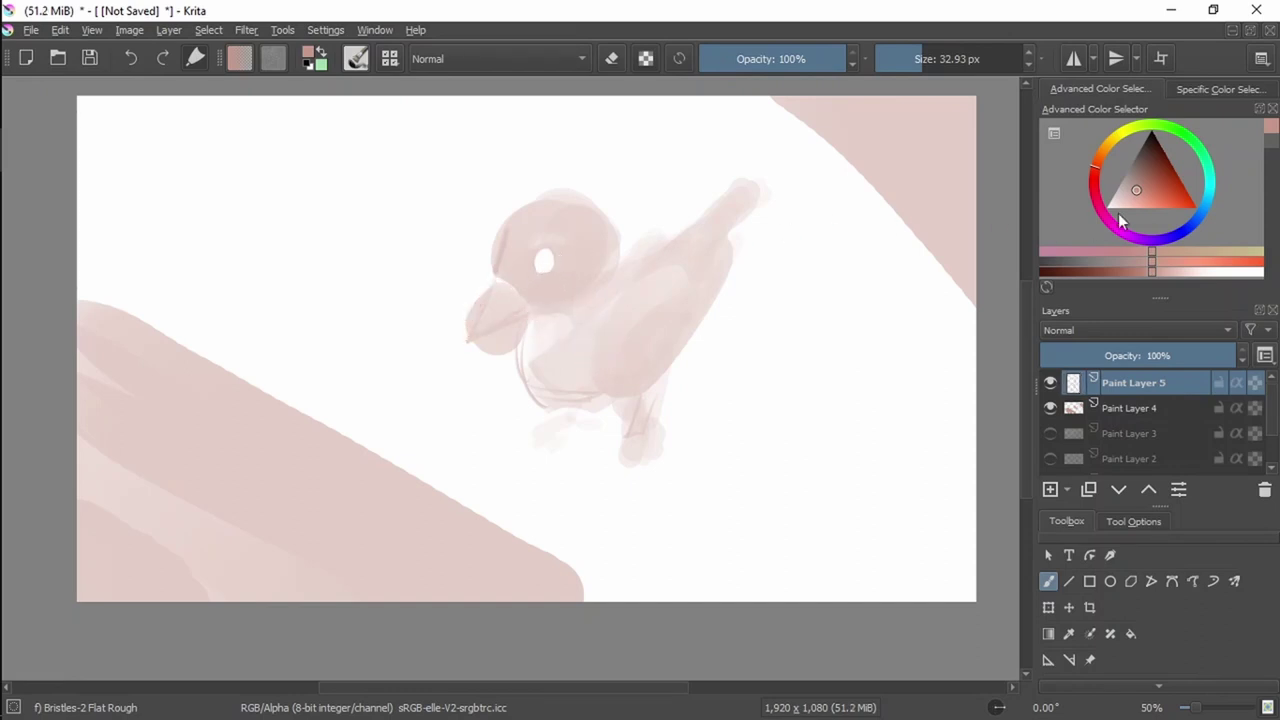
Change the painting colour to a muted greyish brown.
{"action": "left_click", "coordinate": [1156, 191]}
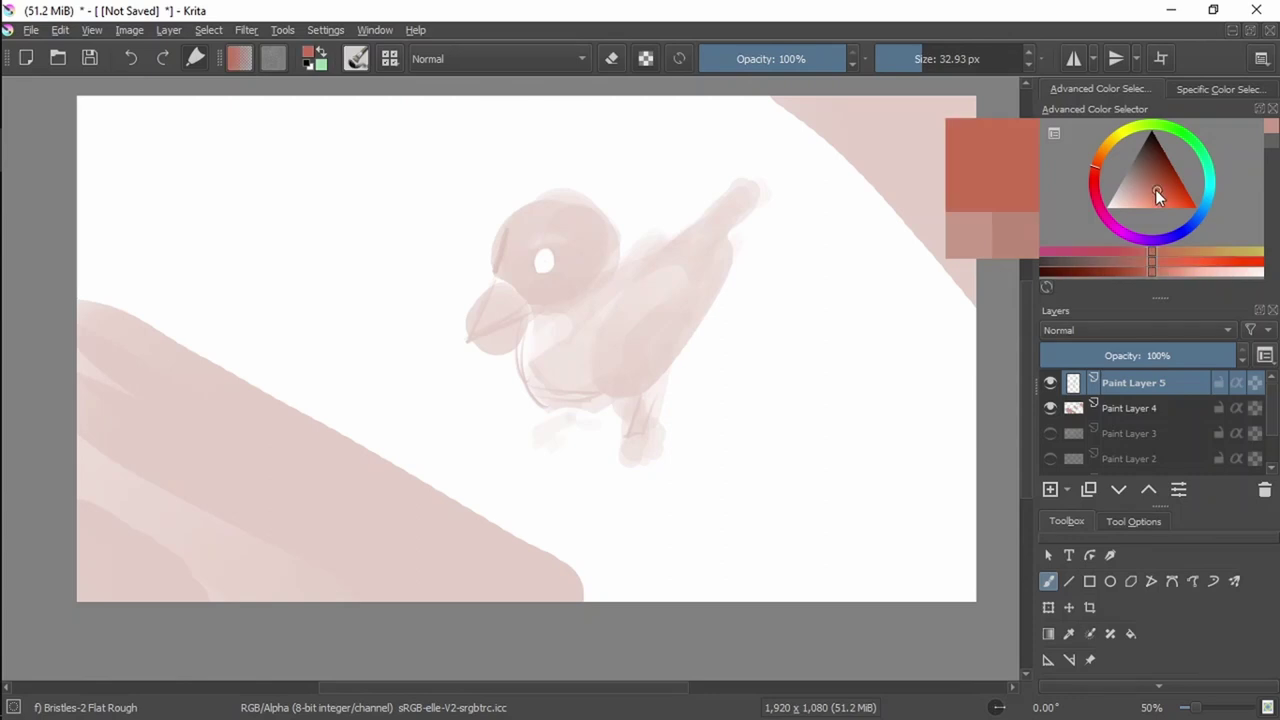
{"action": "mouse_move", "coordinate": [1155, 189]}
{"action": "left_mouse_down"}
{"action": "mouse_move", "coordinate": [1103, 194]}
{"action": "mouse_move", "coordinate": [1128, 194]}
{"action": "left_mouse_up"}
{"action": "left_click", "coordinate": [1131, 187]}
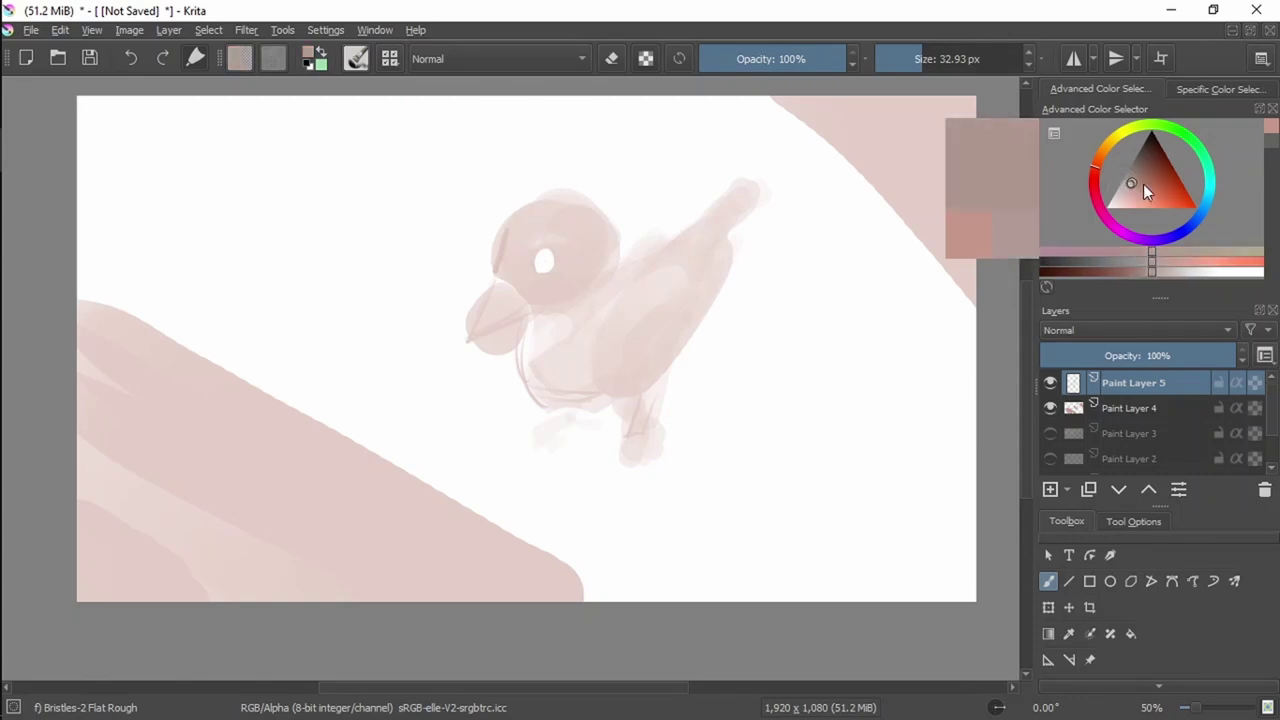
Change the painting colour to a muted reddish brown and outline the bird's head, redoing any stray strokes.
{"action": "left_click", "coordinate": [1142, 188]}
{"action": "left_click_drag", "start_coordinate": [1145, 193], "coordinate": [1142, 184]}
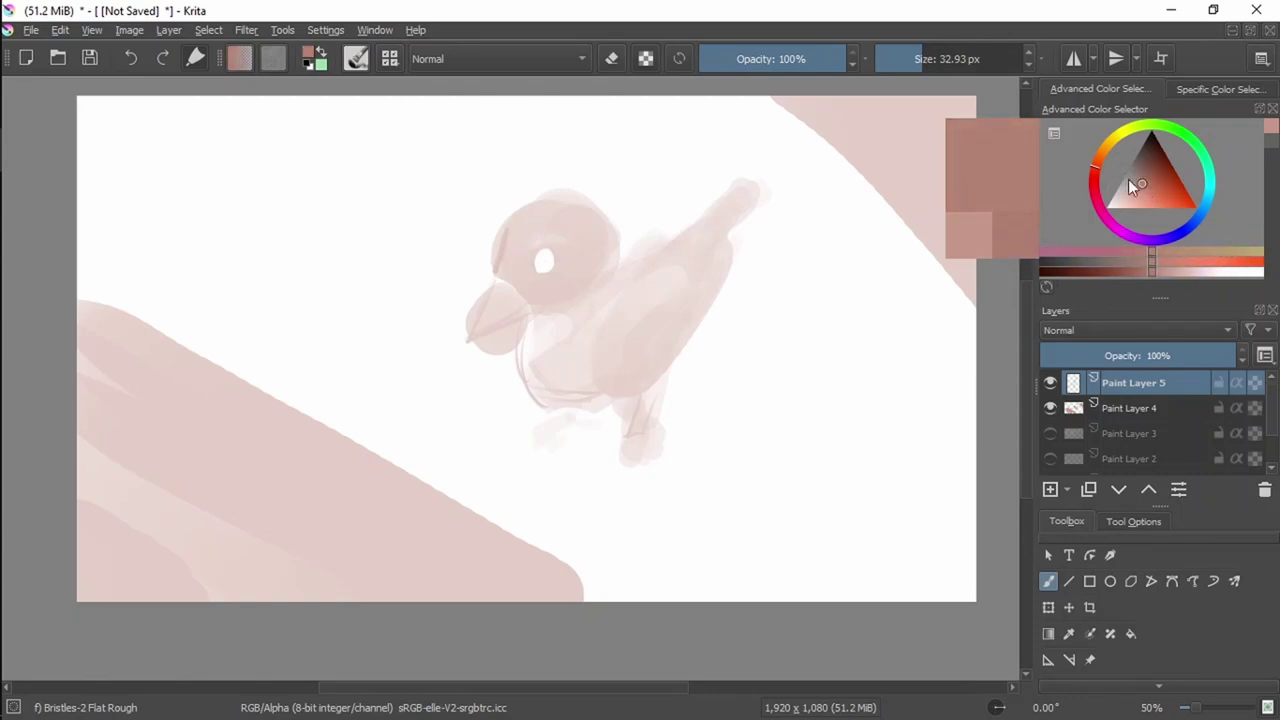
{"action": "mouse_move", "coordinate": [500, 240]}
{"action": "left_mouse_down"}
{"action": "mouse_move", "coordinate": [507, 268]}
{"action": "mouse_move", "coordinate": [469, 322]}
{"action": "left_mouse_up"}
{"action": "key", "text": "ctrl+z"}
{"action": "key", "text": "ctrl+z"}
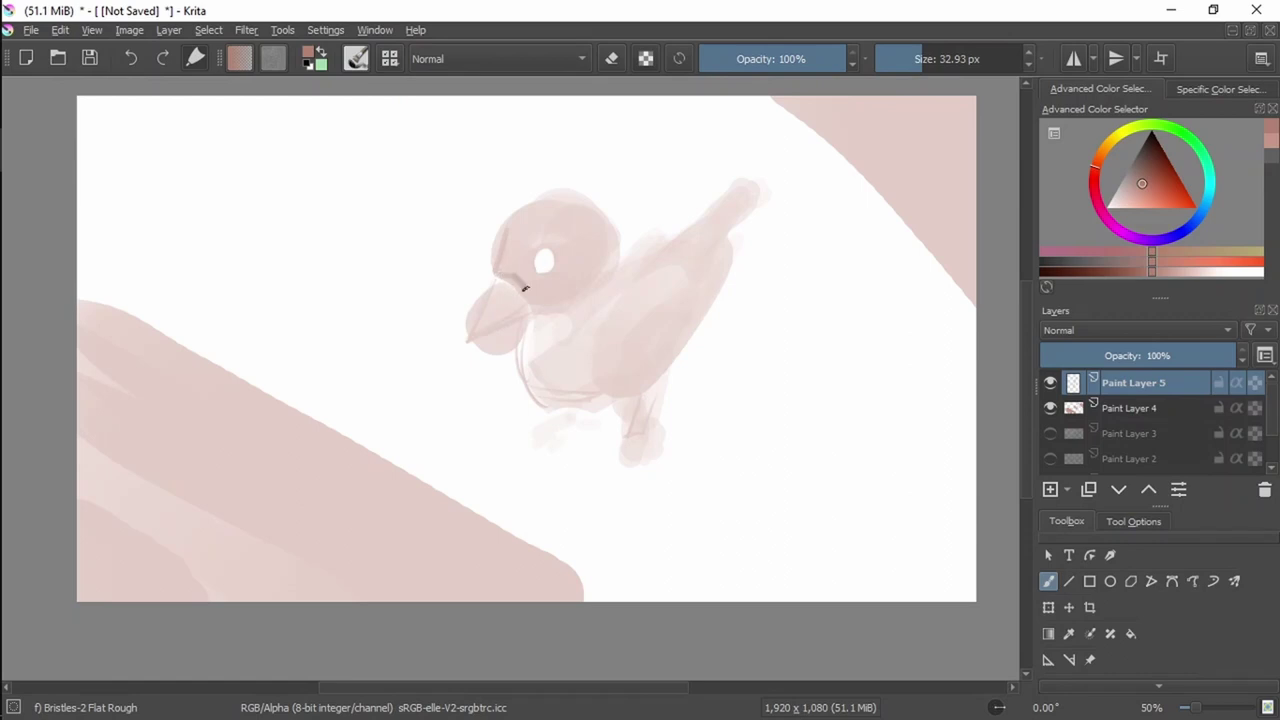
{"action": "left_click_drag", "start_coordinate": [528, 300], "coordinate": [590, 296]}
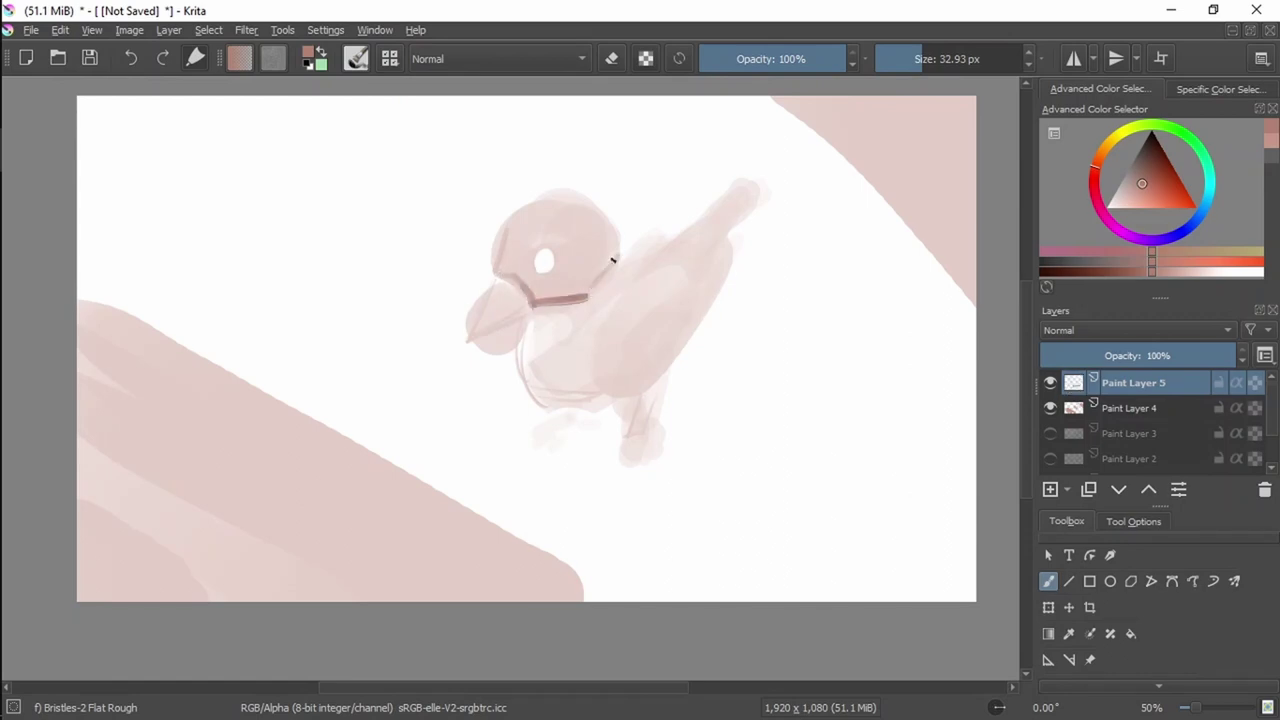
{"action": "mouse_move", "coordinate": [494, 268]}
{"action": "left_mouse_down"}
{"action": "mouse_move", "coordinate": [526, 203]}
{"action": "mouse_move", "coordinate": [585, 184]}
{"action": "mouse_move", "coordinate": [613, 256]}
{"action": "left_mouse_up"}
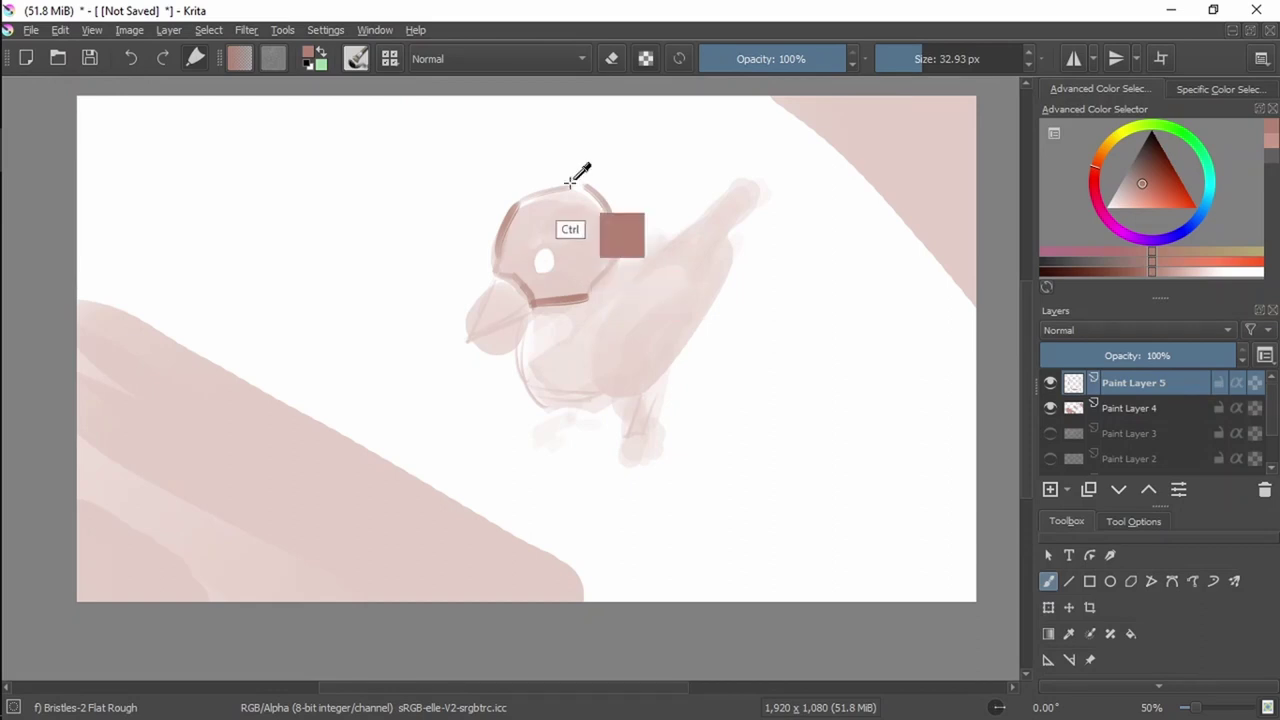
{"action": "key", "text": "ctrl+z"}
{"action": "left_click_drag", "start_coordinate": [577, 189], "coordinate": [614, 238]}
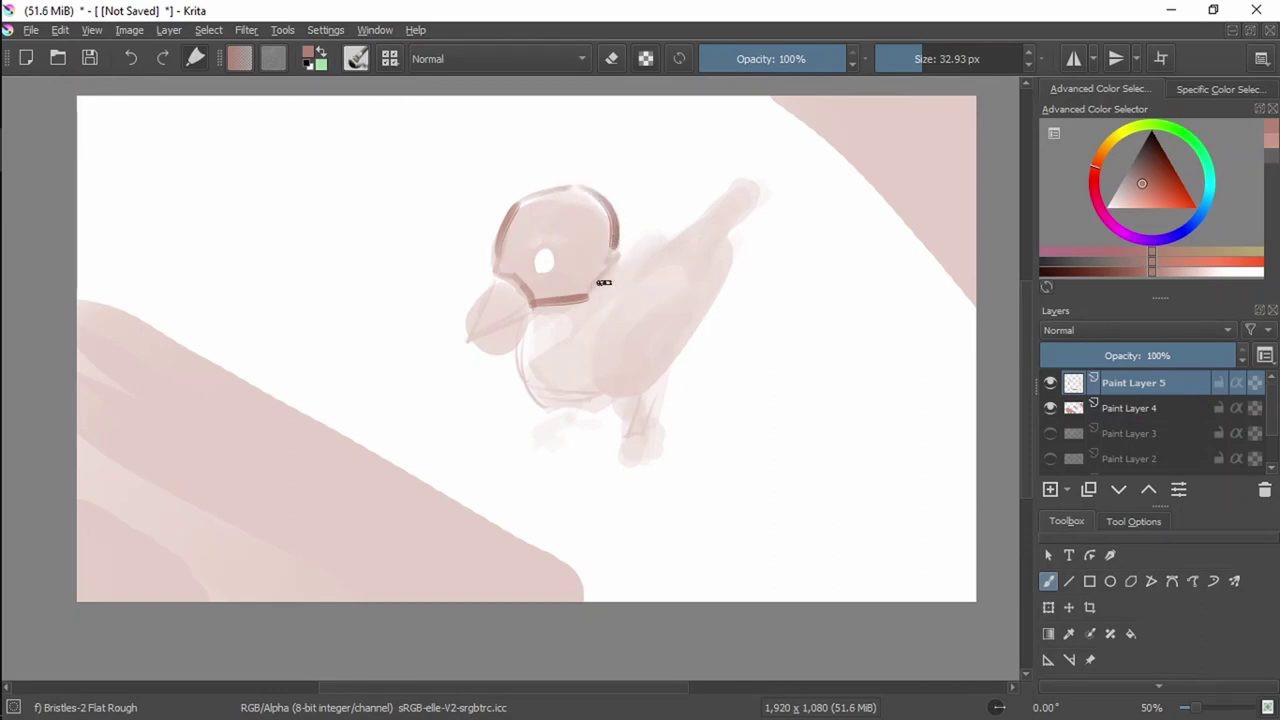
Outline the bird's breast and belly with a smooth curve from below the beak to the base of the wing.
{"action": "mouse_move", "coordinate": [523, 355]}
{"action": "left_mouse_down"}
{"action": "mouse_move", "coordinate": [543, 403]}
{"action": "mouse_move", "coordinate": [623, 400]}
{"action": "left_mouse_up"}
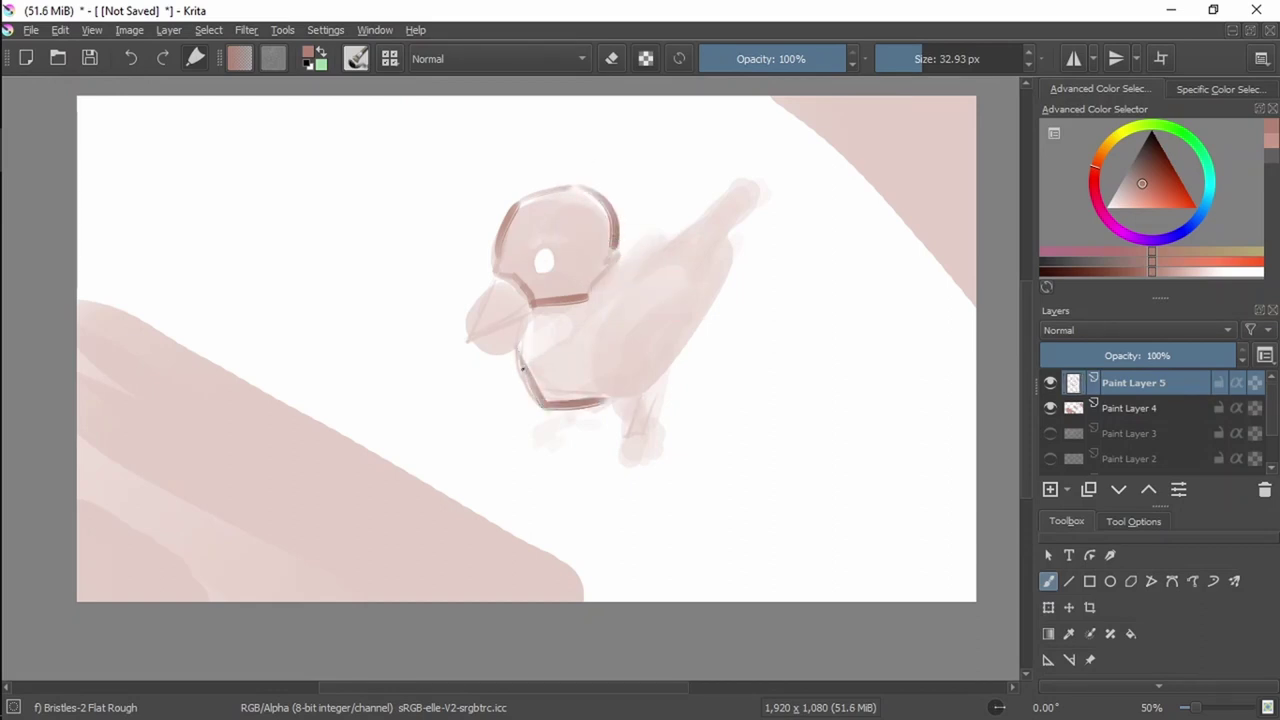
{"action": "left_click_drag", "start_coordinate": [518, 365], "coordinate": [584, 414]}
{"action": "key", "text": "ctrl+z"}
{"action": "mouse_move", "coordinate": [521, 350]}
{"action": "left_mouse_down"}
{"action": "mouse_move", "coordinate": [539, 401]}
{"action": "mouse_move", "coordinate": [616, 398]}
{"action": "left_mouse_up"}
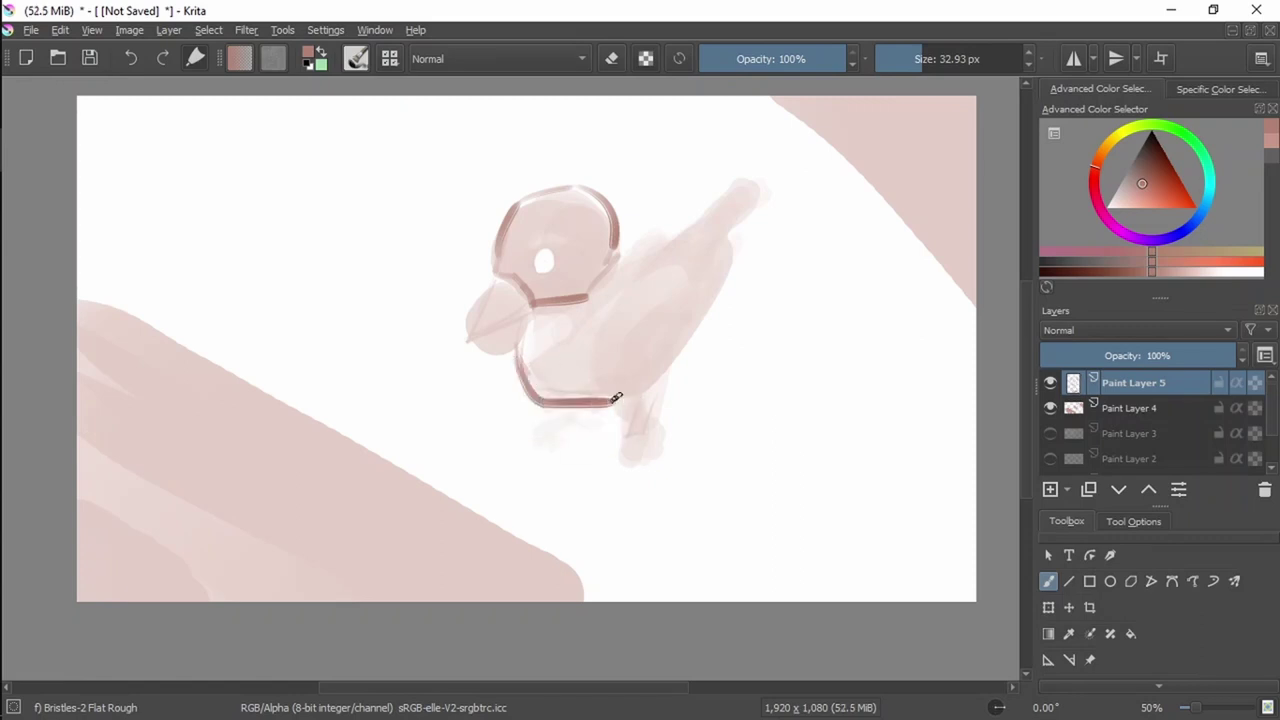
Outline the bird's folded wing as a long pointed oval, redoing its trailing edge so it extends further back.
{"action": "mouse_move", "coordinate": [612, 322]}
{"action": "left_mouse_down"}
{"action": "mouse_move", "coordinate": [619, 404]}
{"action": "mouse_move", "coordinate": [604, 314]}
{"action": "mouse_move", "coordinate": [663, 272]}
{"action": "mouse_move", "coordinate": [719, 274]}
{"action": "mouse_move", "coordinate": [694, 322]}
{"action": "mouse_move", "coordinate": [706, 318]}
{"action": "mouse_move", "coordinate": [640, 384]}
{"action": "left_mouse_up"}
{"action": "key", "text": "ctrl+z"}
{"action": "key", "text": "ctrl+z"}
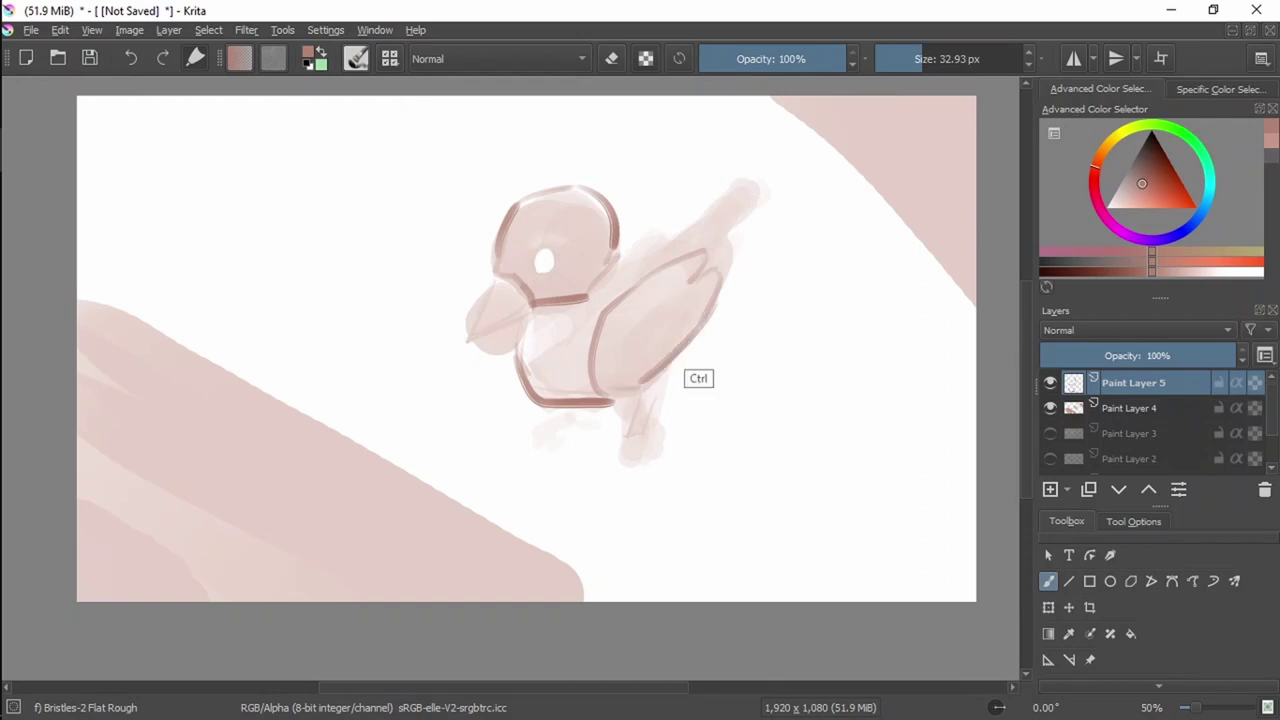
{"action": "left_click", "coordinate": [706, 322], "text": "ctrl"}
{"action": "key", "text": "ctrl+z"}
{"action": "left_click", "coordinate": [682, 261], "text": "ctrl"}
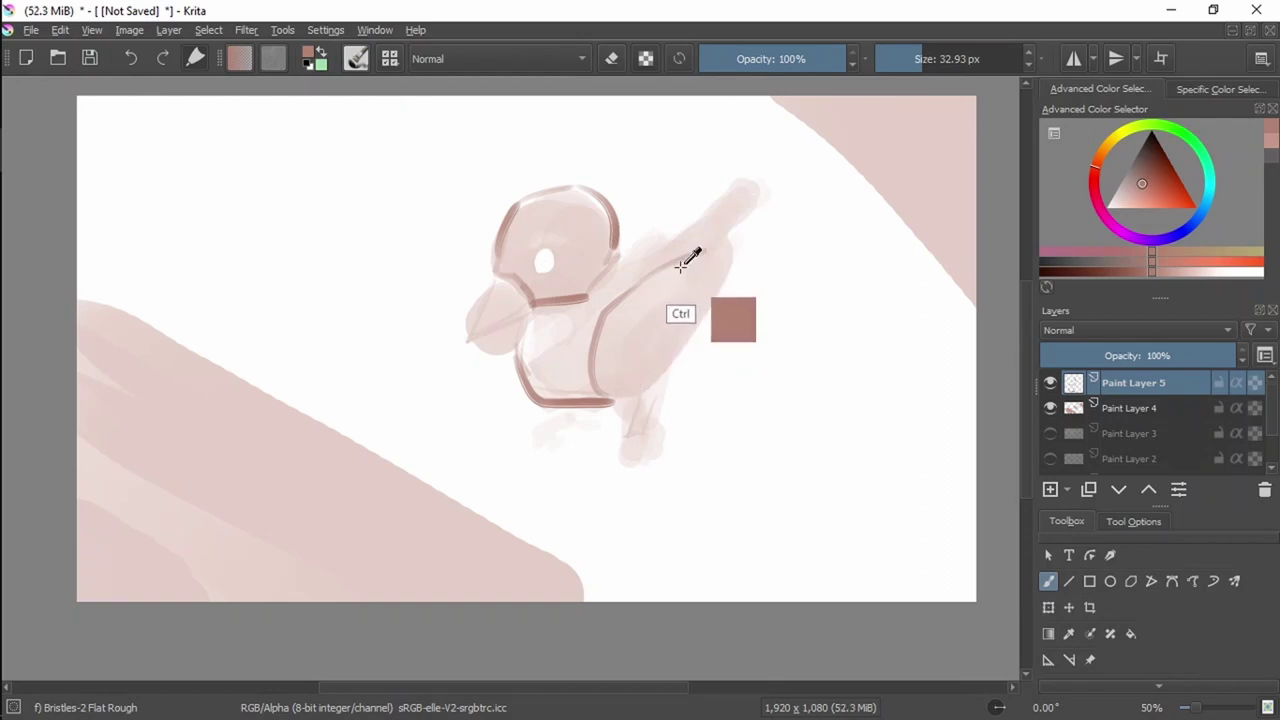
{"action": "mouse_move", "coordinate": [698, 262]}
{"action": "left_mouse_down"}
{"action": "mouse_move", "coordinate": [736, 252]}
{"action": "mouse_move", "coordinate": [698, 330]}
{"action": "mouse_move", "coordinate": [620, 390]}
{"action": "mouse_move", "coordinate": [711, 335]}
{"action": "left_mouse_up"}
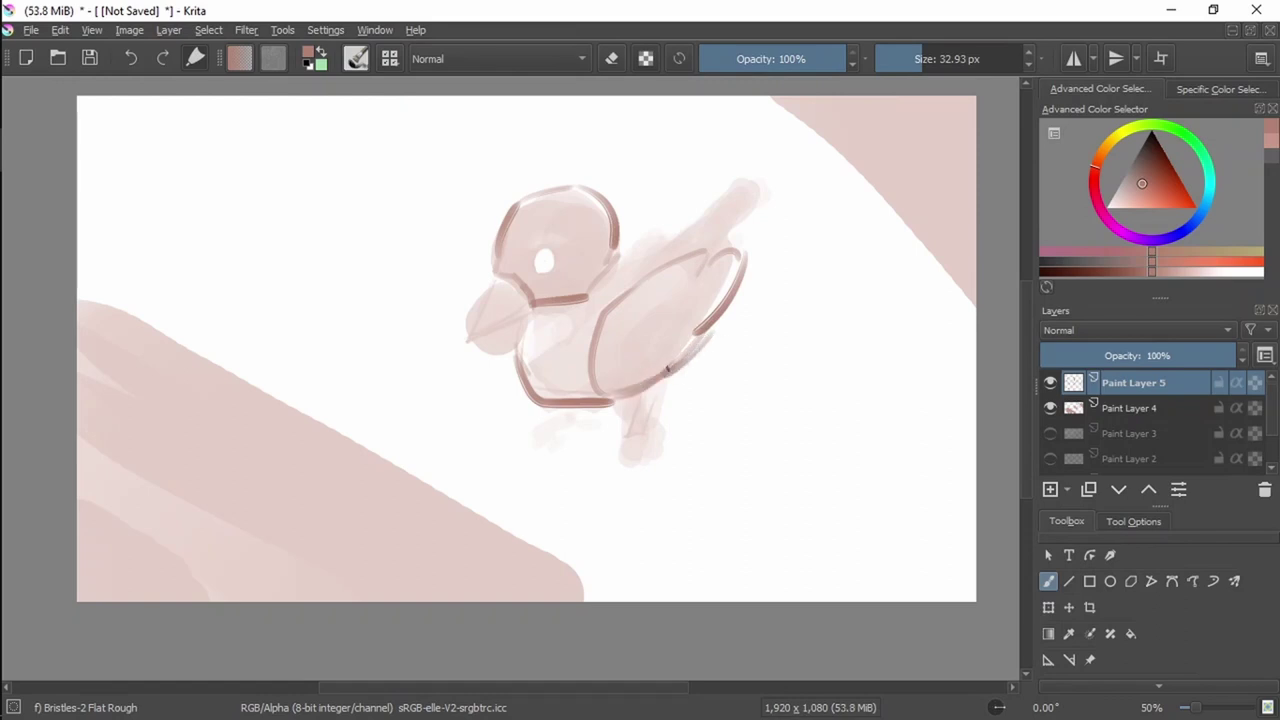
Outline the pointed tail and the back, clean up the heavy back line, and sketch the edge of the far wing.
{"action": "mouse_move", "coordinate": [742, 244]}
{"action": "left_mouse_down"}
{"action": "mouse_move", "coordinate": [784, 153]}
{"action": "mouse_move", "coordinate": [663, 240]}
{"action": "mouse_move", "coordinate": [673, 260]}
{"action": "mouse_move", "coordinate": [656, 242]}
{"action": "mouse_move", "coordinate": [625, 245]}
{"action": "mouse_move", "coordinate": [677, 222]}
{"action": "mouse_move", "coordinate": [704, 232]}
{"action": "mouse_move", "coordinate": [674, 228]}
{"action": "mouse_move", "coordinate": [690, 228]}
{"action": "mouse_move", "coordinate": [655, 245]}
{"action": "mouse_move", "coordinate": [710, 212]}
{"action": "left_mouse_up"}
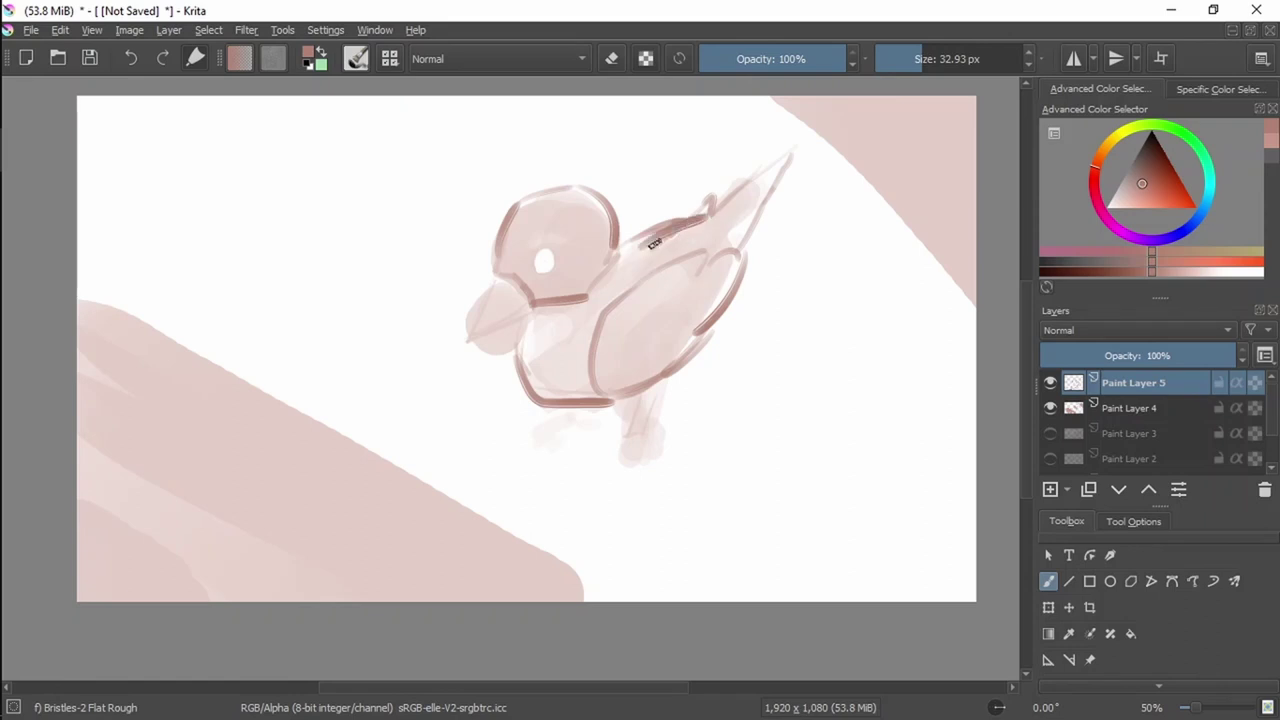
{"action": "key", "text": "ctrl+z"}
{"action": "key", "text": "e"}
{"action": "mouse_move", "coordinate": [655, 247]}
{"action": "left_mouse_down"}
{"action": "mouse_move", "coordinate": [690, 227]}
{"action": "mouse_move", "coordinate": [638, 241]}
{"action": "mouse_move", "coordinate": [642, 231]}
{"action": "mouse_move", "coordinate": [613, 258]}
{"action": "mouse_move", "coordinate": [708, 214]}
{"action": "left_mouse_up"}
{"action": "key", "text": "e"}
{"action": "mouse_move", "coordinate": [621, 218]}
{"action": "left_mouse_down"}
{"action": "mouse_move", "coordinate": [667, 200]}
{"action": "mouse_move", "coordinate": [675, 215]}
{"action": "mouse_move", "coordinate": [624, 223]}
{"action": "mouse_move", "coordinate": [707, 192]}
{"action": "mouse_move", "coordinate": [640, 219]}
{"action": "mouse_move", "coordinate": [688, 214]}
{"action": "mouse_move", "coordinate": [633, 219]}
{"action": "left_mouse_up"}
{"action": "key", "text": "ctrl+z"}
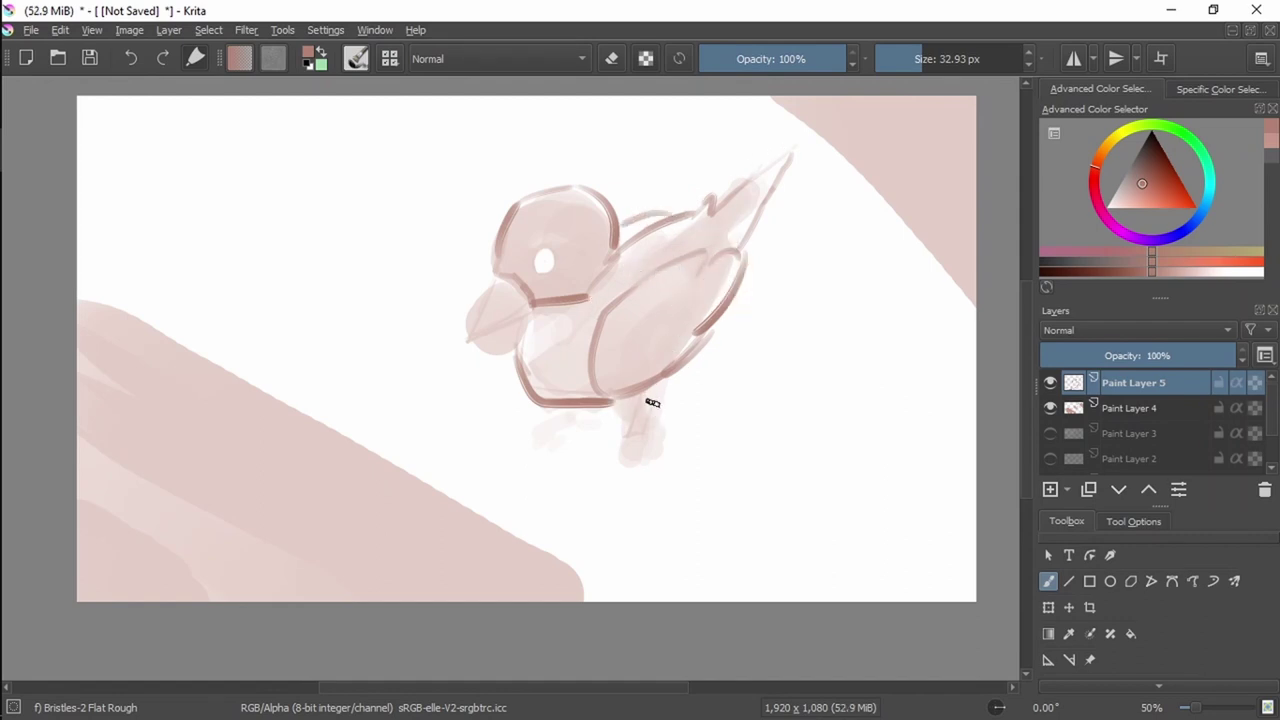
Sketch both of the bird's legs and its clawed feet beneath the belly.
{"action": "left_click_drag", "start_coordinate": [652, 386], "coordinate": [641, 445]}
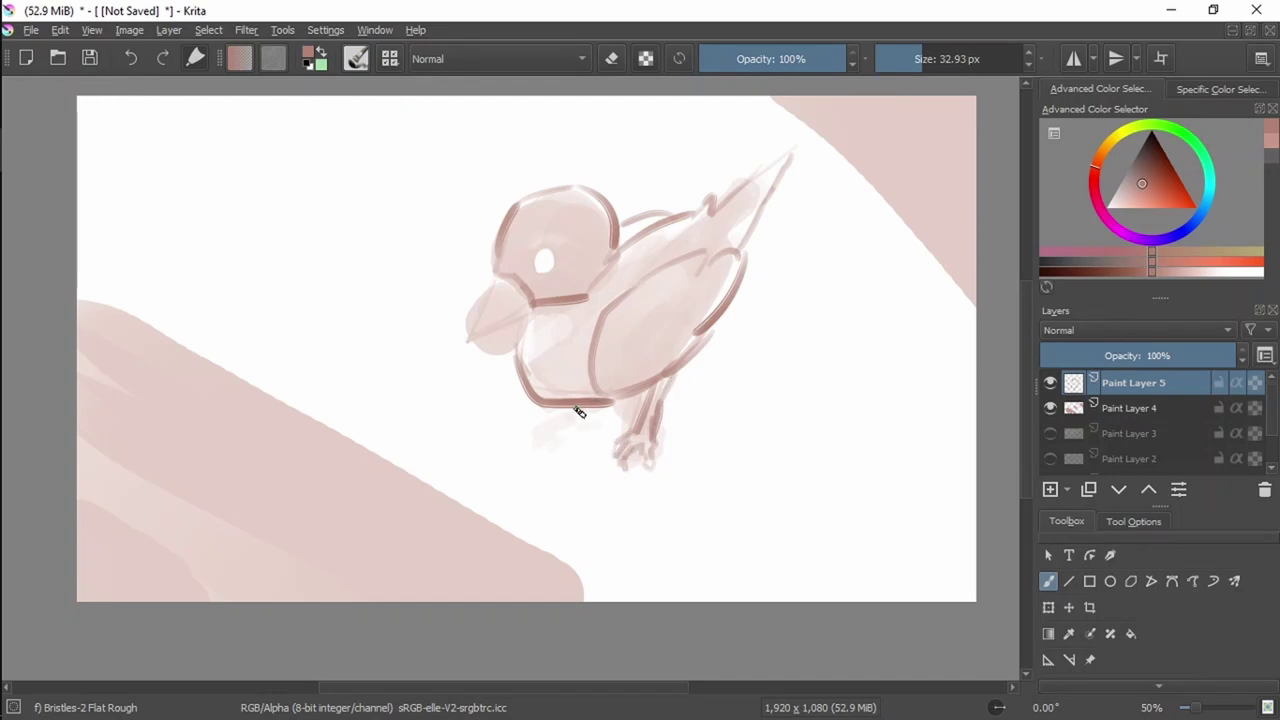
{"action": "key", "text": "ctrl"}
{"action": "key", "text": "ctrl+z"}
{"action": "left_click_drag", "start_coordinate": [649, 207], "coordinate": [628, 234]}
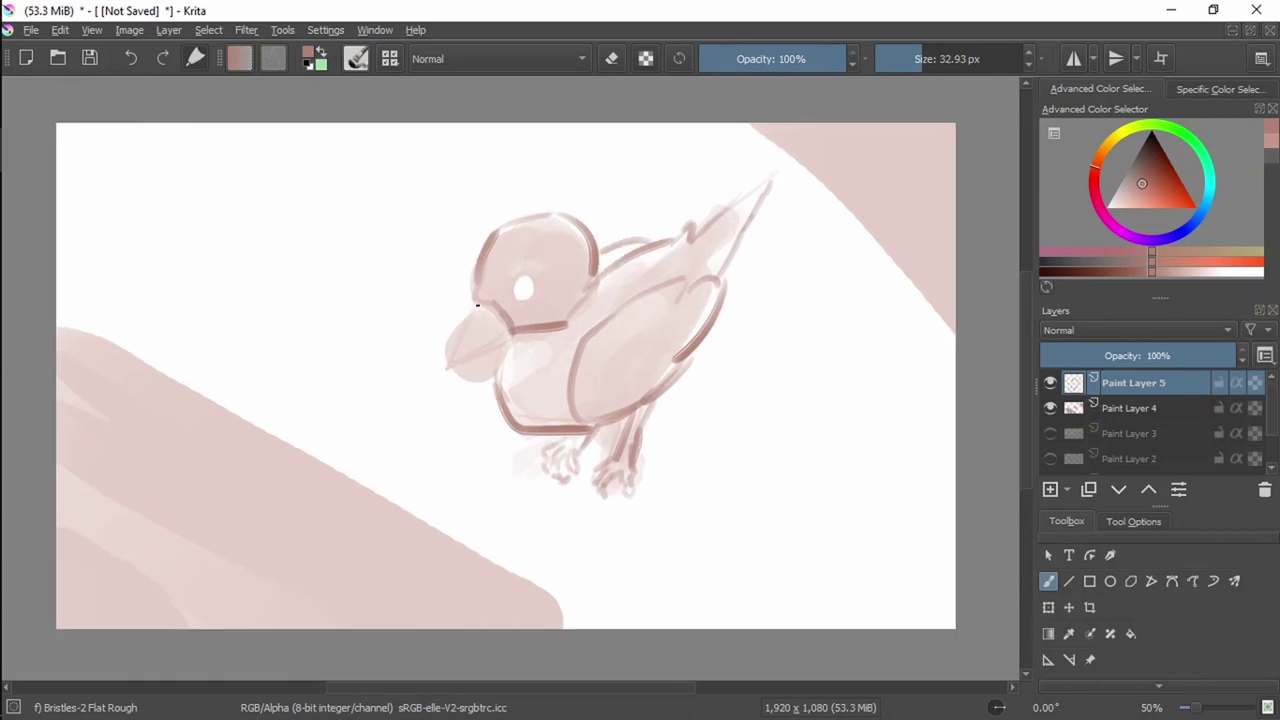
Outline the bird's pointed beak, mark the wing's rear tip, and hide Paint Layer 4 to isolate the line sketch.
{"action": "mouse_move", "coordinate": [473, 311]}
{"action": "left_mouse_down"}
{"action": "mouse_move", "coordinate": [451, 363]}
{"action": "mouse_move", "coordinate": [503, 336]}
{"action": "left_mouse_up"}
{"action": "left_click_drag", "start_coordinate": [723, 274], "coordinate": [708, 297]}
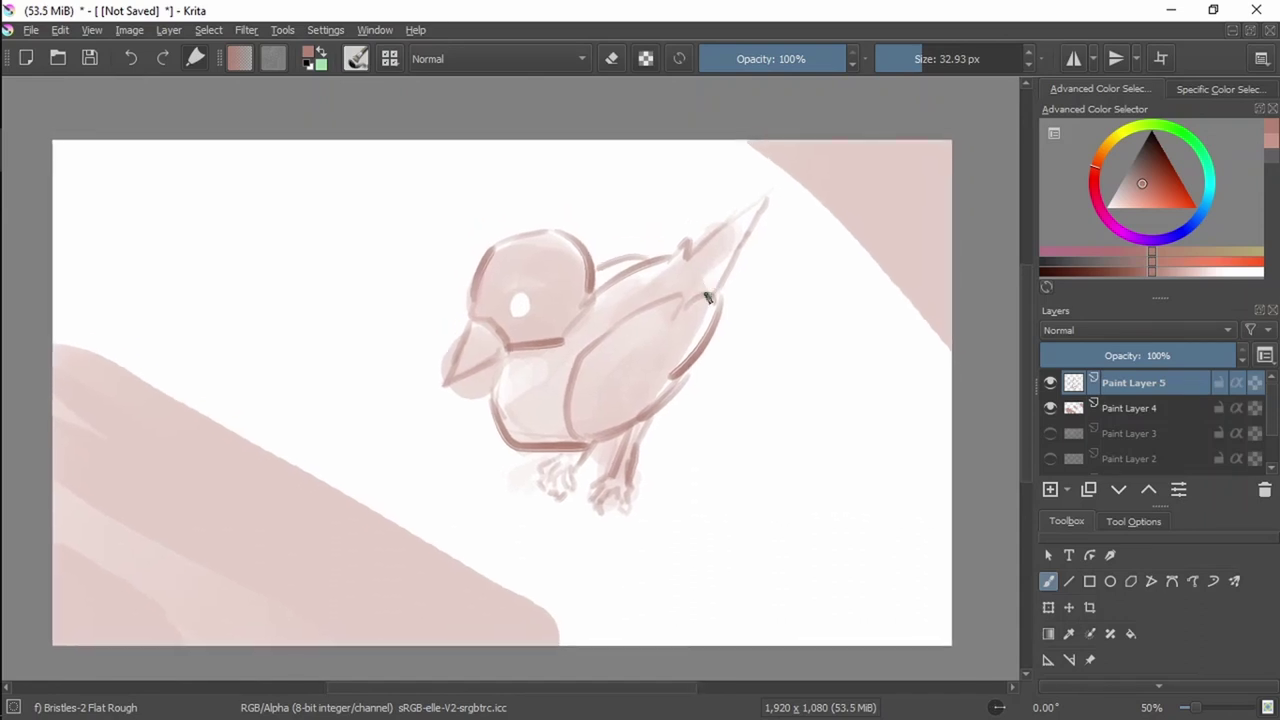
{"action": "left_click", "coordinate": [1050, 408]}
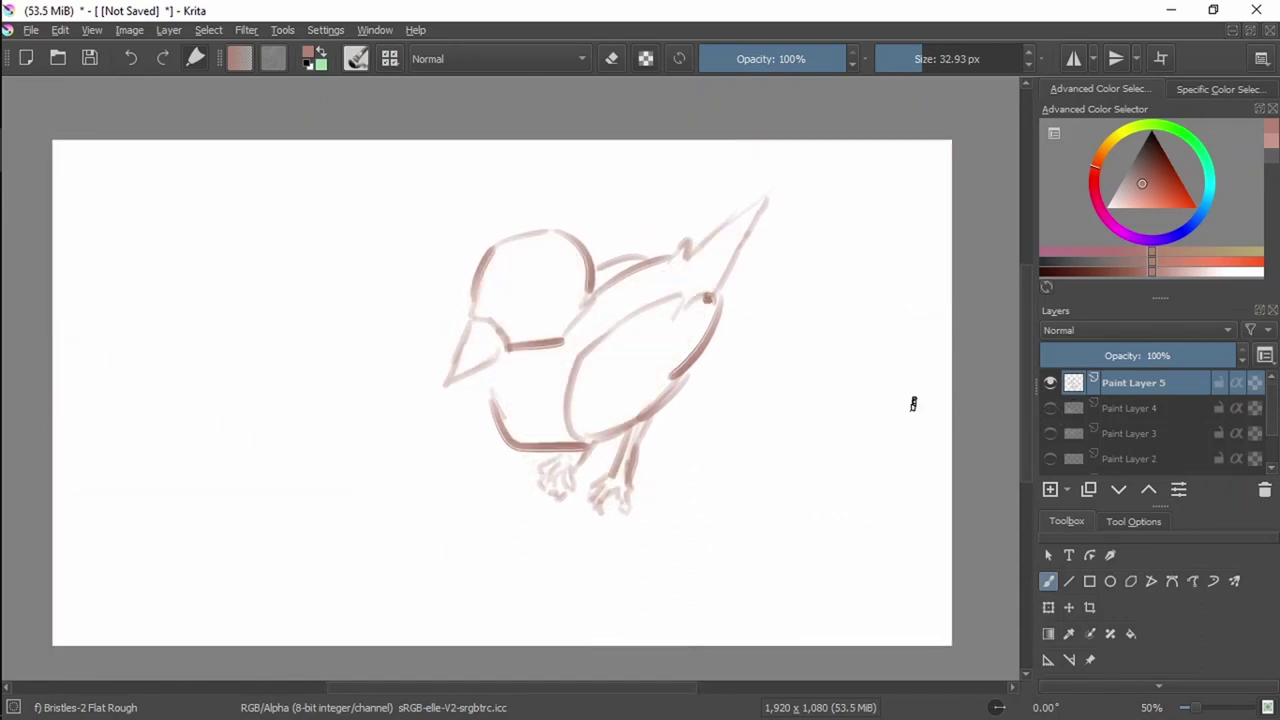
{"action": "left_click_drag", "start_coordinate": [706, 268], "coordinate": [733, 248]}
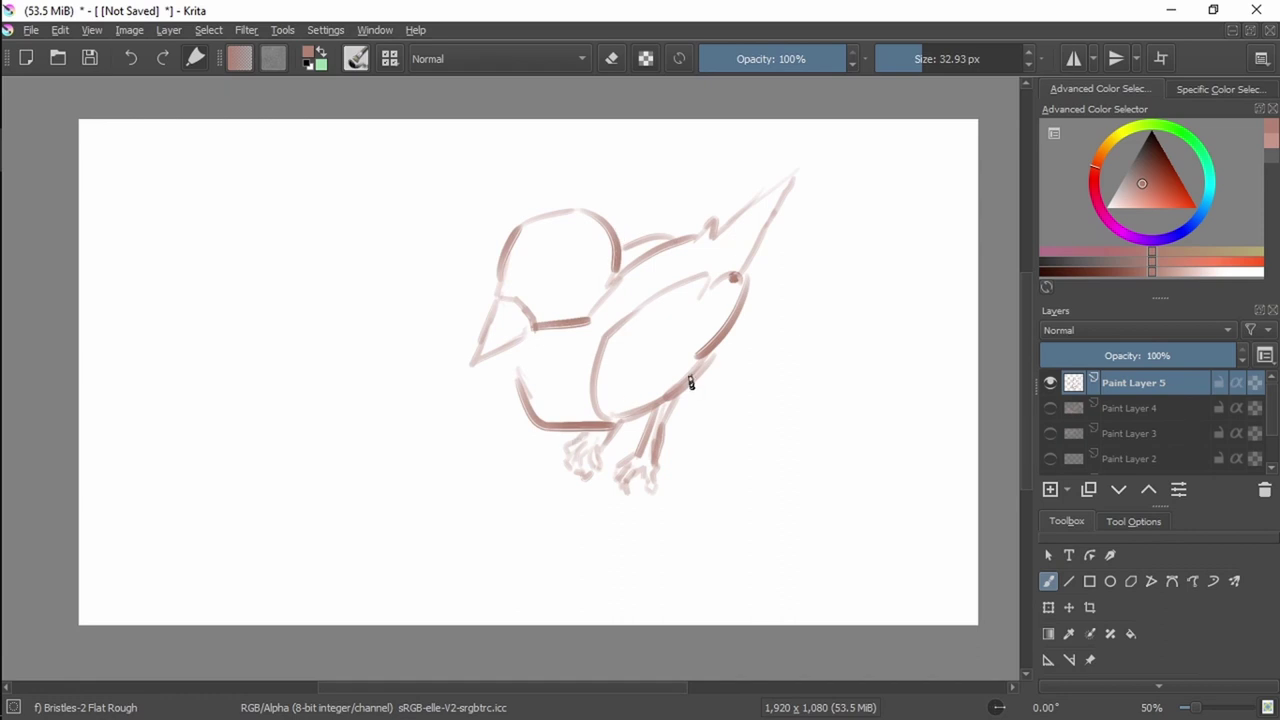
Switch to the browser and compare several bird photos for pose and anatomy, and return to the painting in Krita.
{"action": "key", "text": "alt+Tab"}
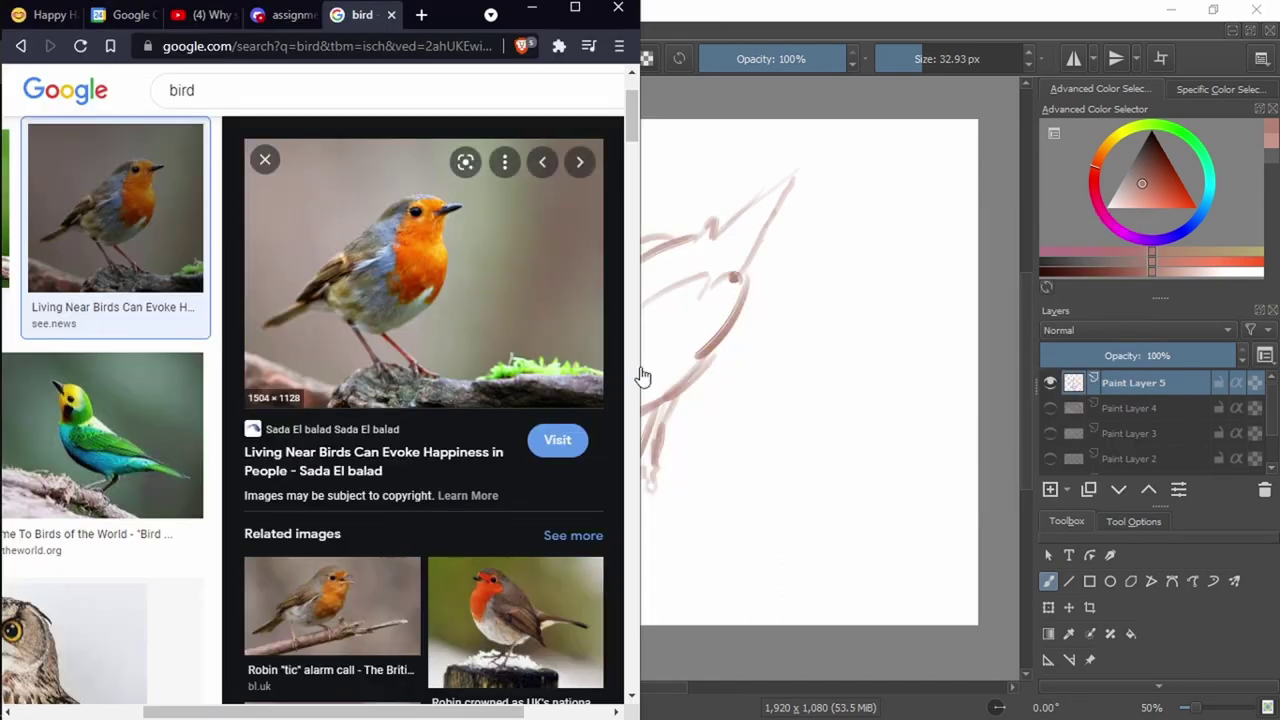
{"action": "left_click", "coordinate": [332, 606]}
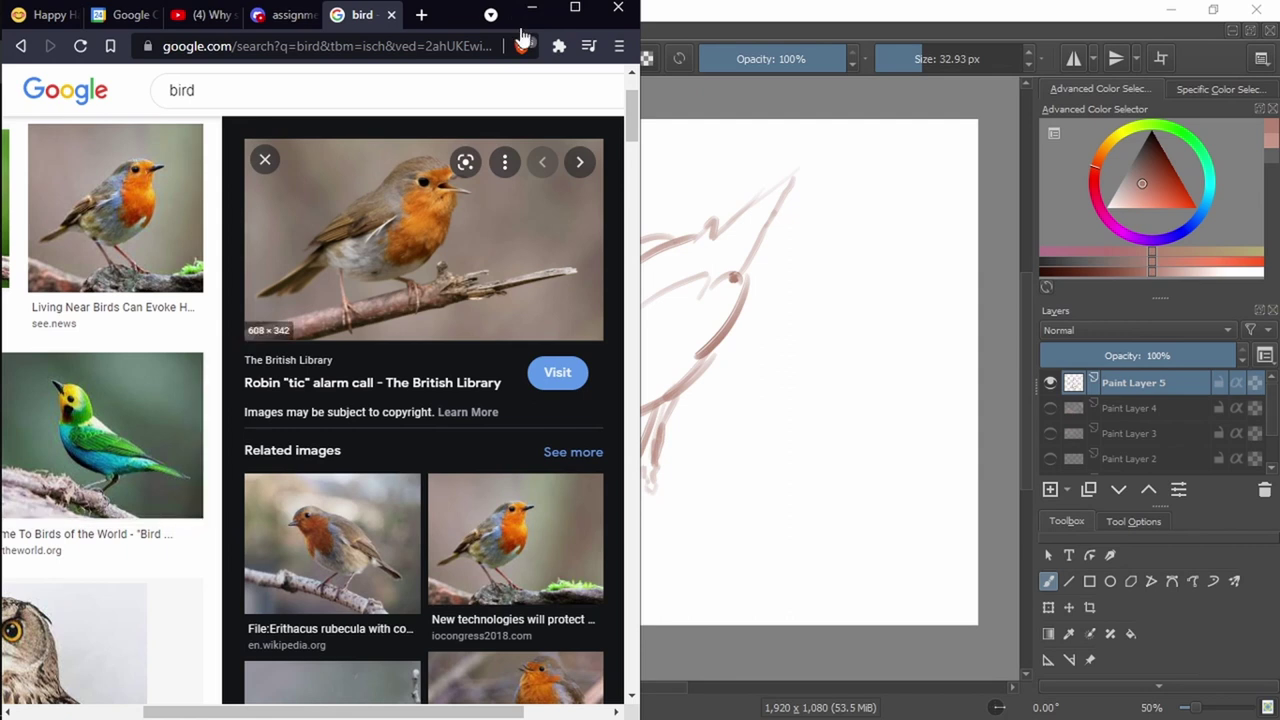
{"action": "left_click", "coordinate": [116, 208]}
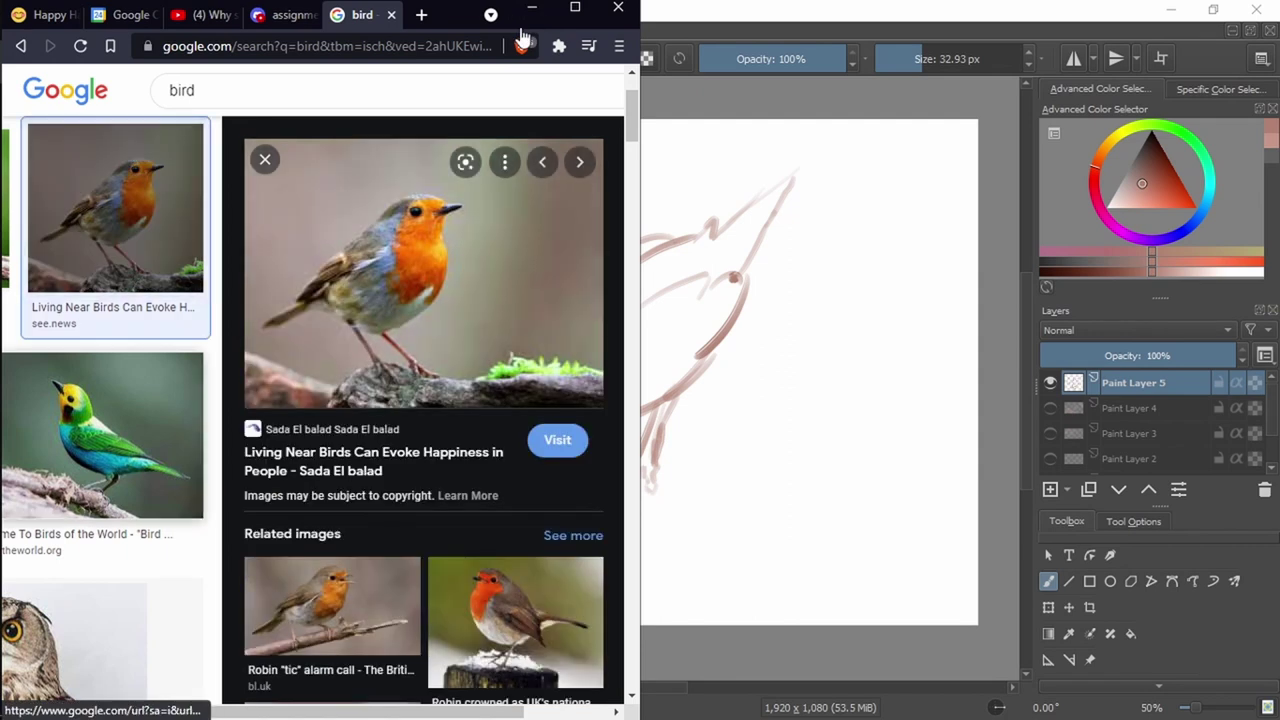
{"action": "key", "text": "Right"}
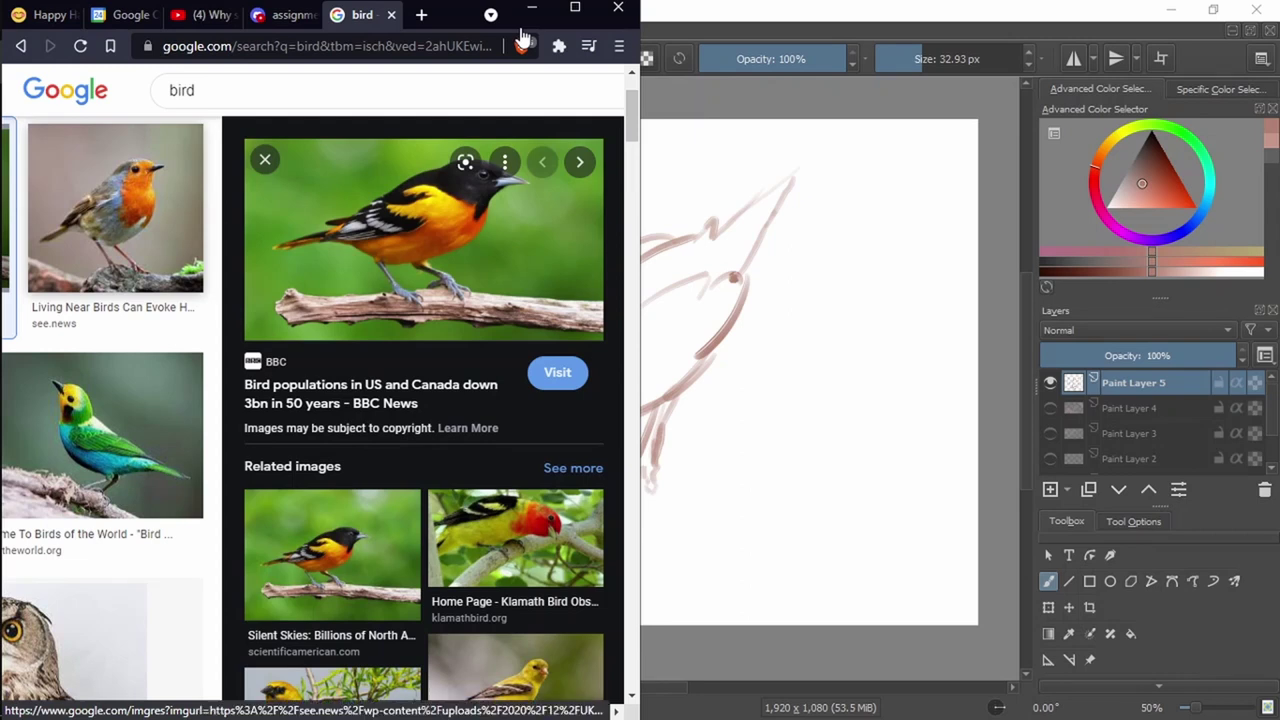
{"action": "key", "text": "Right"}
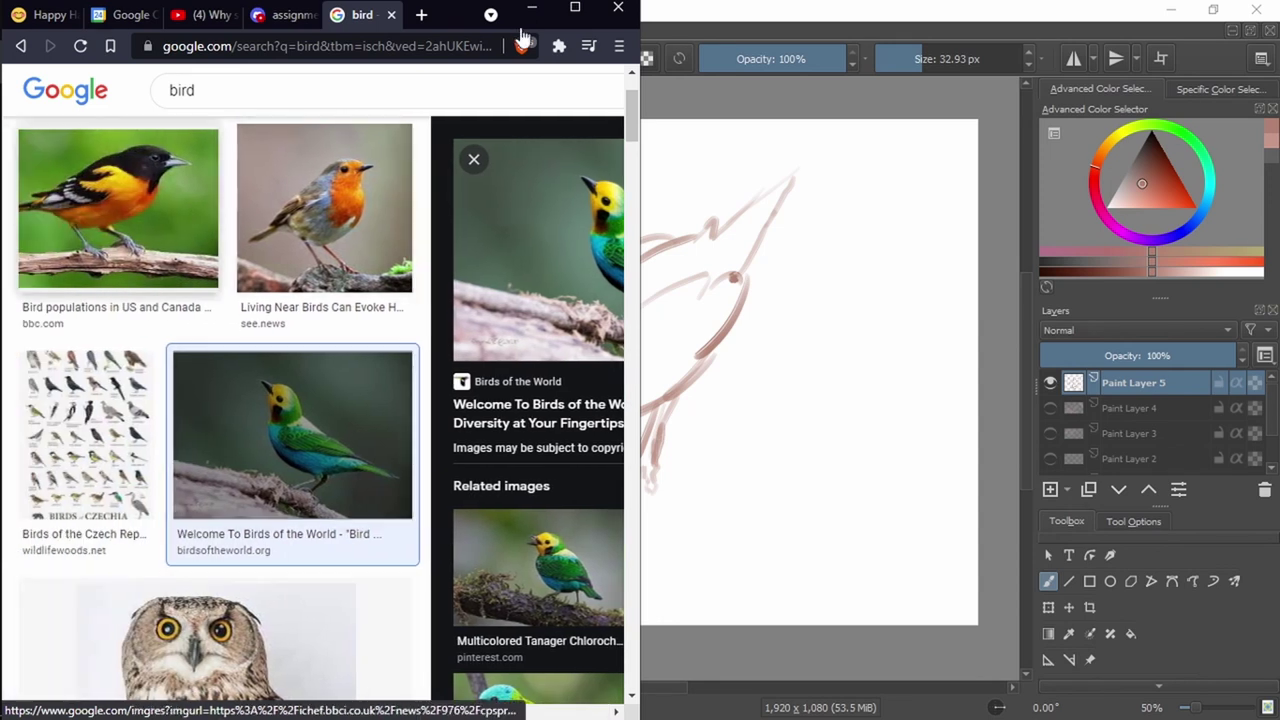
{"action": "key", "text": "Left"}
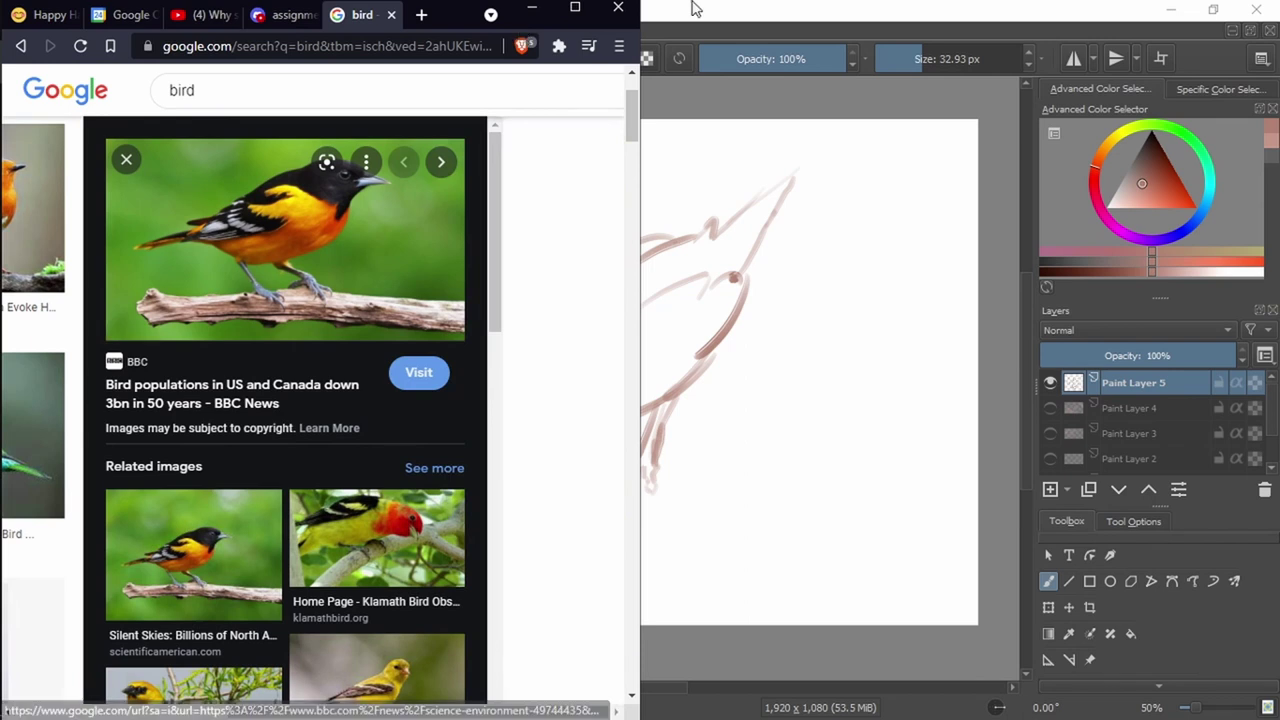
{"action": "left_click", "coordinate": [531, 8]}
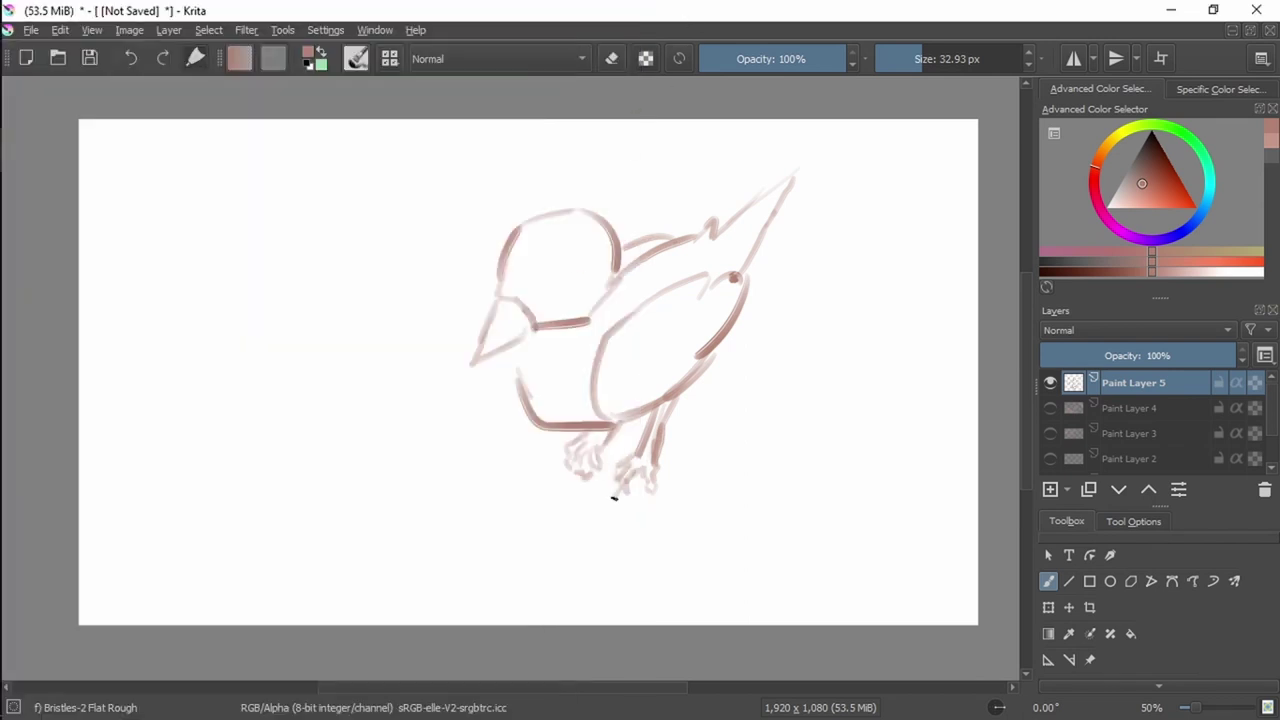
Extend the toes of the bird's feet with short strokes.
{"action": "left_click_drag", "start_coordinate": [614, 497], "coordinate": [622, 508]}
{"action": "key", "text": "space"}
{"action": "mouse_move", "coordinate": [481, 340]}
{"action": "left_mouse_down"}
{"action": "mouse_move", "coordinate": [471, 356]}
{"action": "mouse_move", "coordinate": [494, 355]}
{"action": "left_mouse_up"}
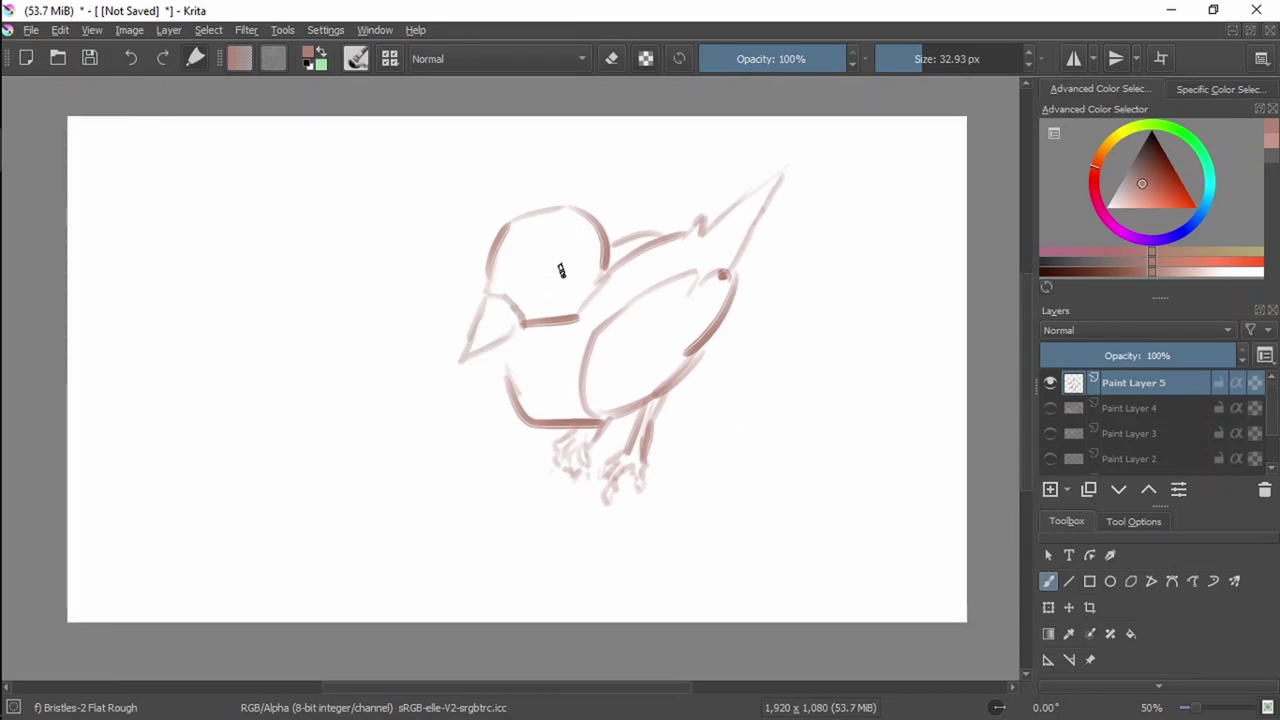
Try painting a rounded, filled eye on the bird's head, undoing the attempts.
{"action": "left_click_drag", "start_coordinate": [562, 267], "coordinate": [538, 280]}
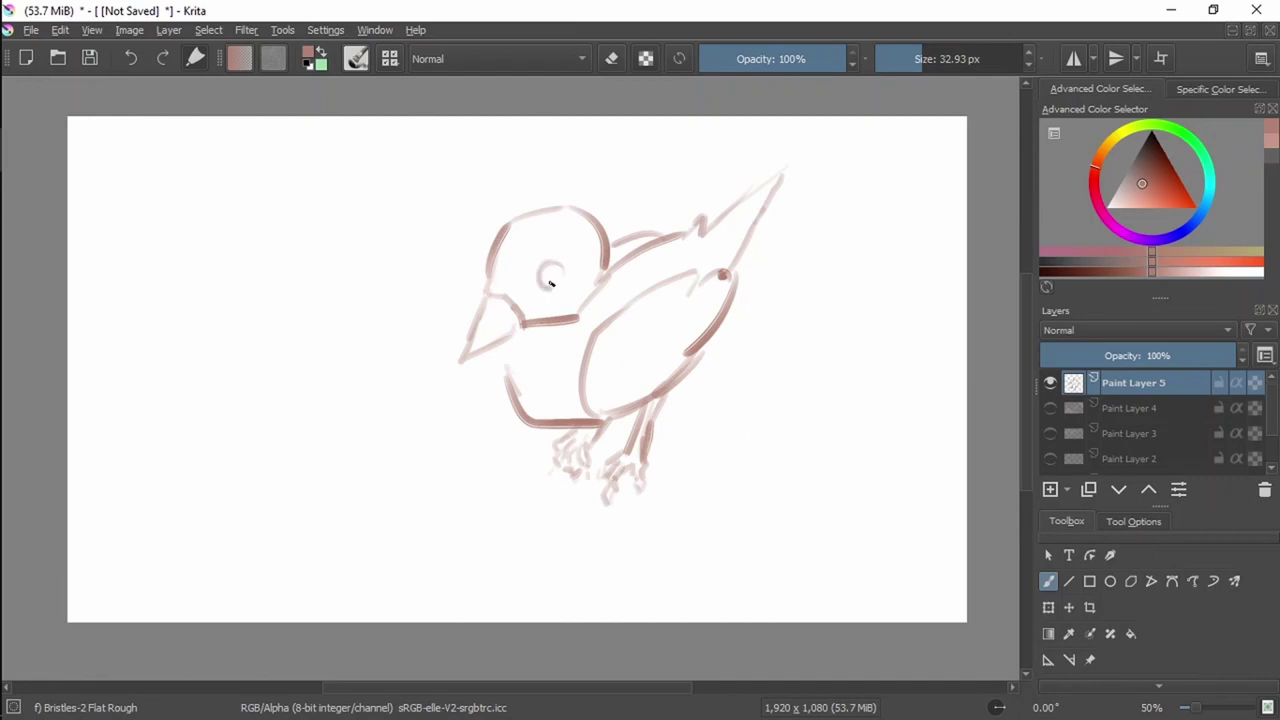
{"action": "key", "text": "ctrl+z"}
{"action": "left_click_drag", "start_coordinate": [564, 264], "coordinate": [542, 280]}
{"action": "key", "text": "ctrl+z"}
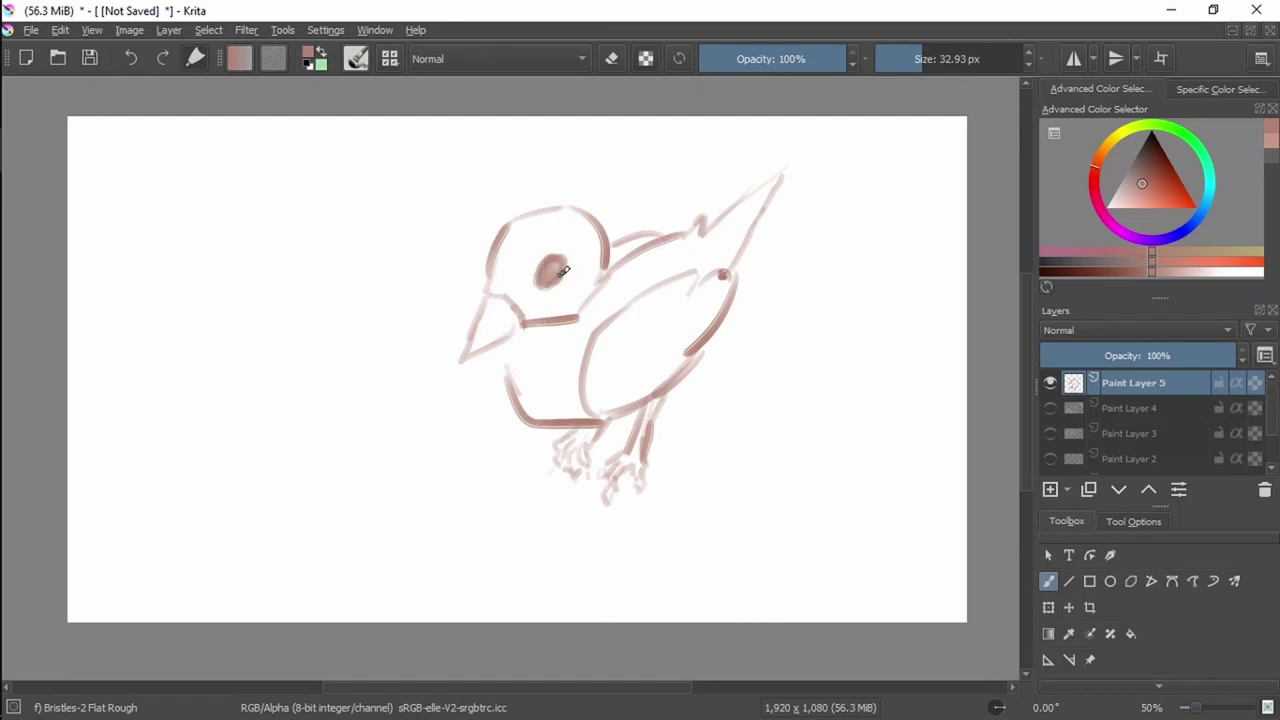
{"action": "key", "text": "ctrl+z"}
{"action": "key", "text": "ctrl+shift+z"}
{"action": "key", "text": "ctrl+z"}
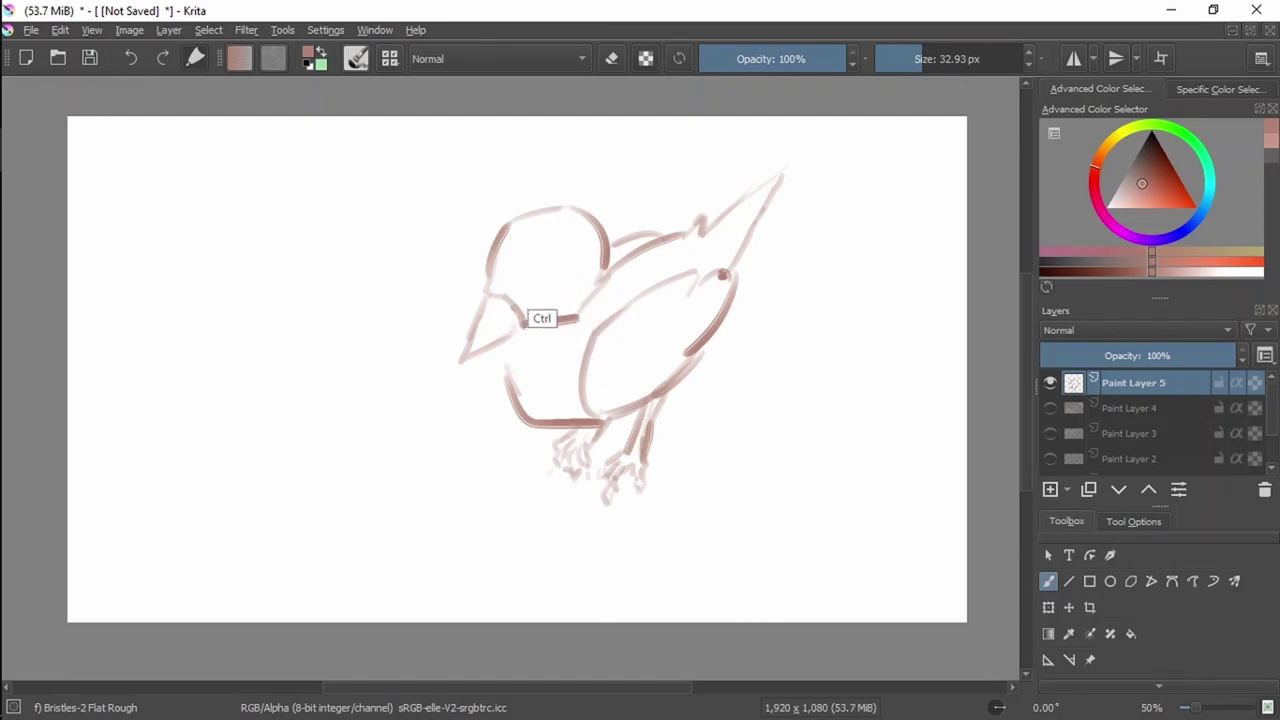
Try a larger open oval eye with an extra mark near the front of the face, and undo these strokes.
{"action": "mouse_move", "coordinate": [548, 258]}
{"action": "left_mouse_down"}
{"action": "mouse_move", "coordinate": [549, 298]}
{"action": "mouse_move", "coordinate": [543, 286]}
{"action": "mouse_move", "coordinate": [563, 277]}
{"action": "mouse_move", "coordinate": [537, 255]}
{"action": "mouse_move", "coordinate": [539, 288]}
{"action": "left_mouse_up"}
{"action": "key", "text": "ctrl+z"}
{"action": "key", "text": "ctrl+z"}
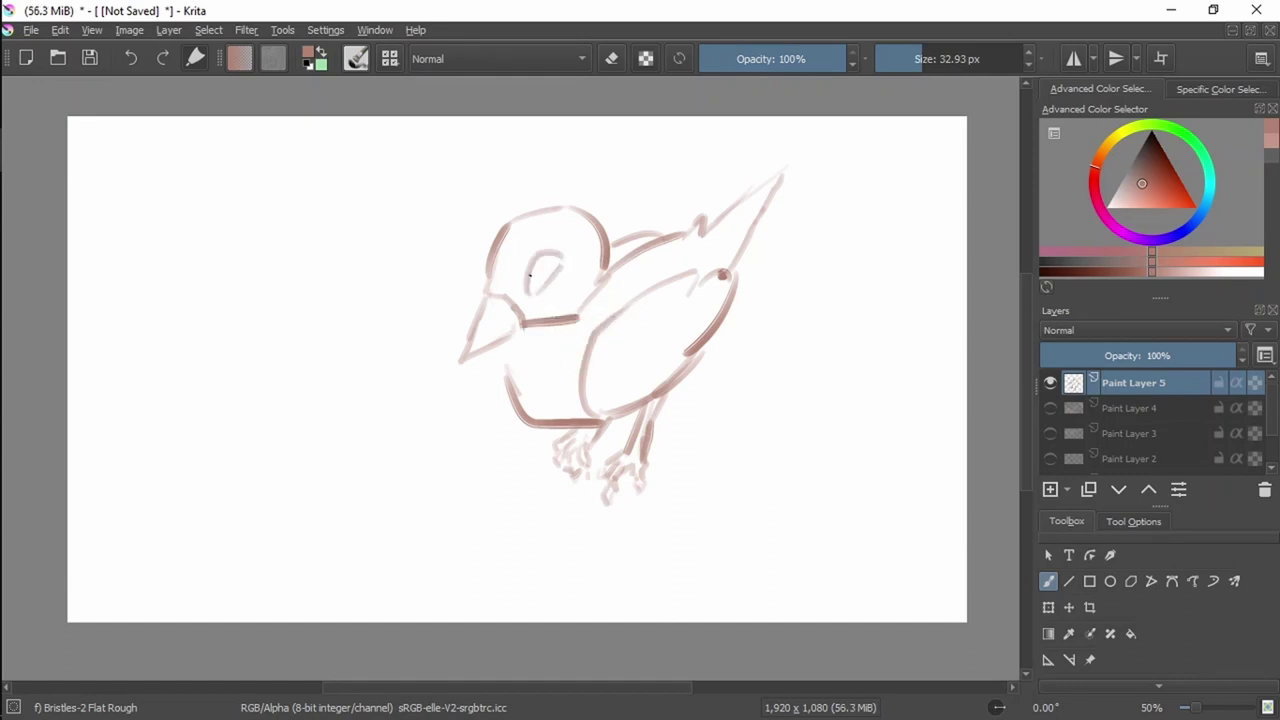
{"action": "left_click_drag", "start_coordinate": [502, 249], "coordinate": [494, 270]}
{"action": "key", "text": "ctrl+z"}
{"action": "left_click_drag", "start_coordinate": [391, 294], "coordinate": [691, 373]}
{"action": "left_click", "coordinate": [591, 345], "text": "ctrl"}
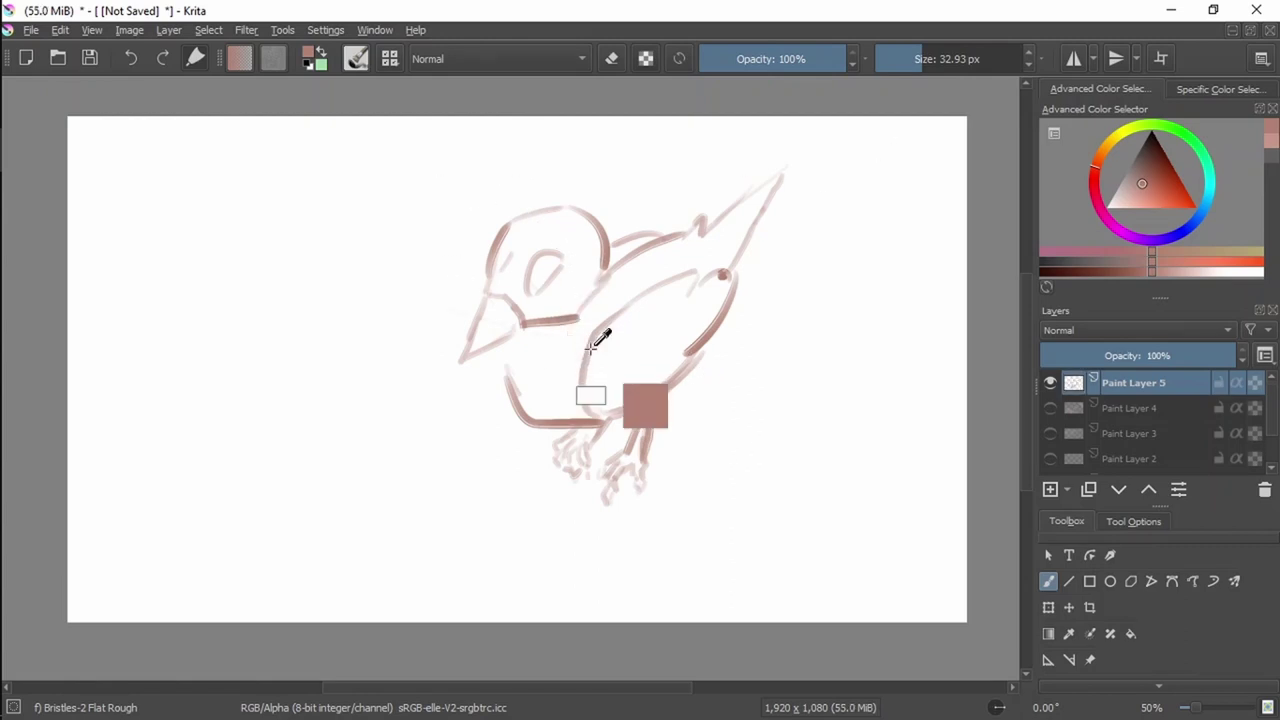
{"action": "key", "text": "ctrl+z"}
{"action": "key", "text": "ctrl+z"}
{"action": "key", "text": "ctrl+z"}
{"action": "key", "text": "ctrl+z"}
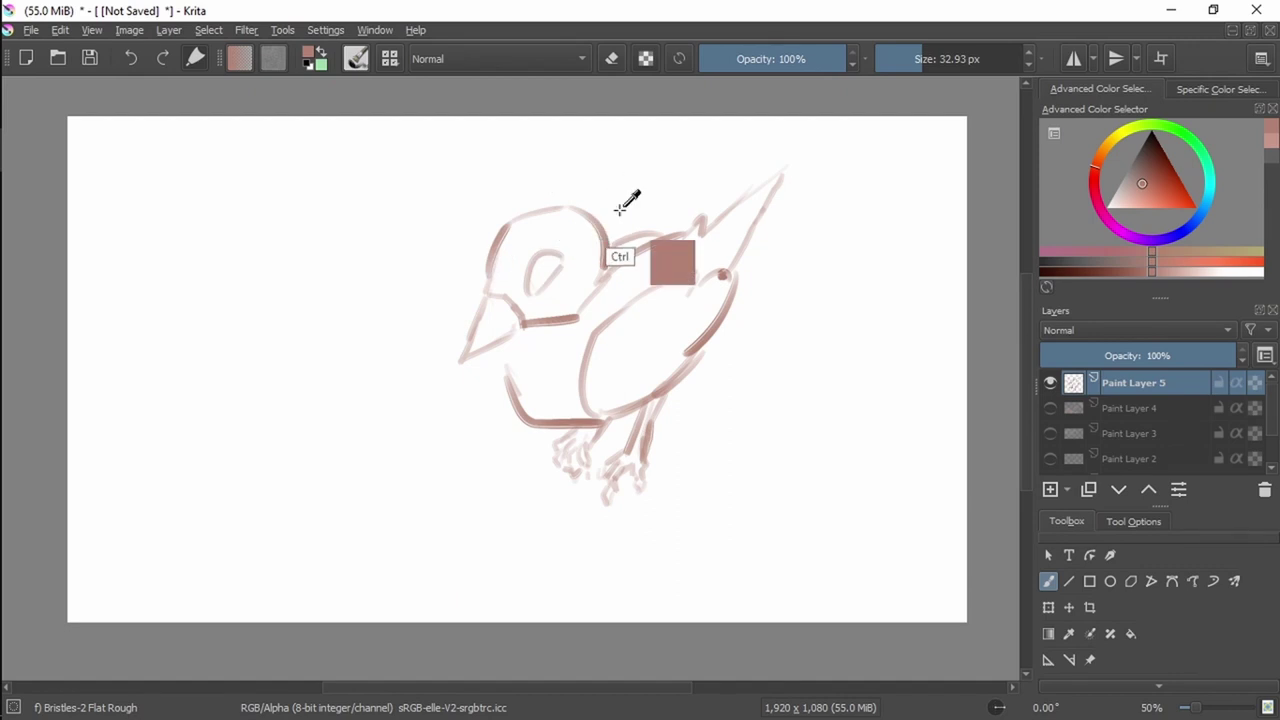
{"action": "key", "text": "ctrl+z"}
Paint a narrow teardrop-shaped eye on the head, and close the outline gaps at the breast and tail tip.
{"action": "left_click_drag", "start_coordinate": [538, 289], "coordinate": [555, 262]}
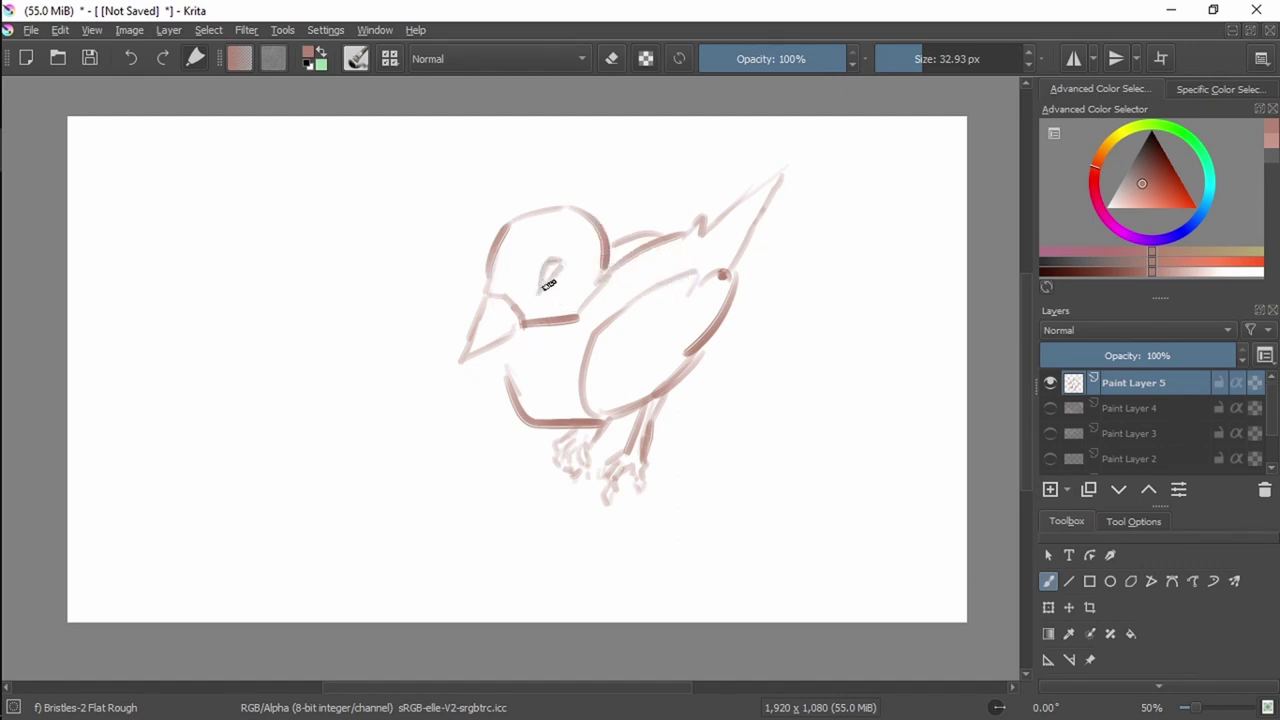
{"action": "left_click_drag", "start_coordinate": [540, 291], "coordinate": [552, 260]}
{"action": "left_click", "coordinate": [552, 265]}
{"action": "left_click_drag", "start_coordinate": [787, 172], "coordinate": [760, 200]}
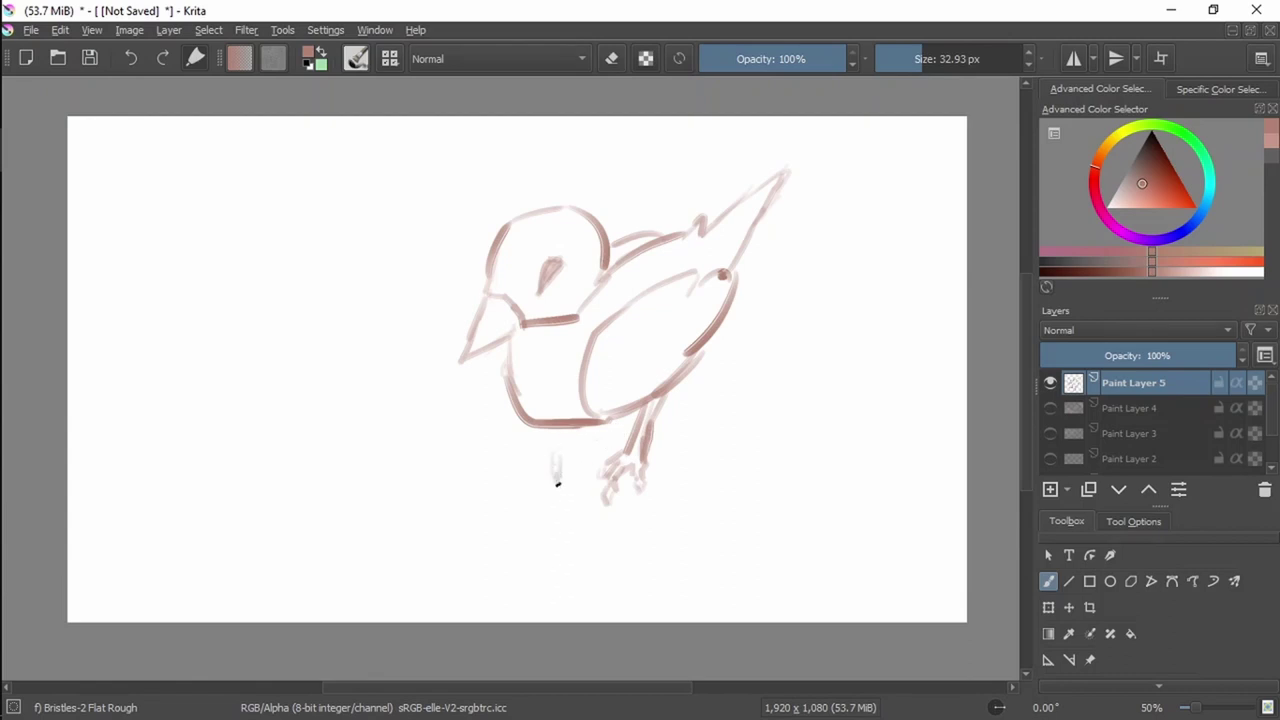
Repaint the far leg and foot further forward, and sketch slanted guide lines across the wing and beneath the feet.
{"action": "key", "text": "ctrl+shift+z"}
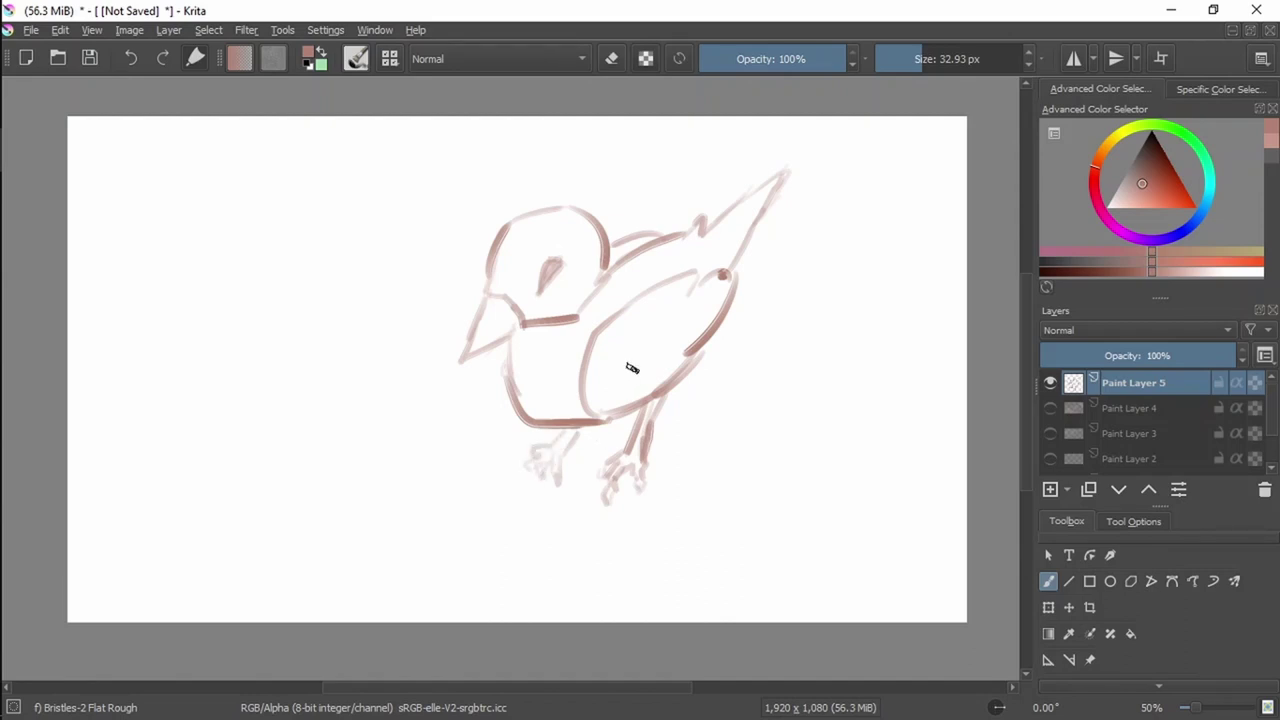
{"action": "left_click_drag", "start_coordinate": [589, 352], "coordinate": [678, 367]}
{"action": "left_click_drag", "start_coordinate": [469, 444], "coordinate": [668, 521]}
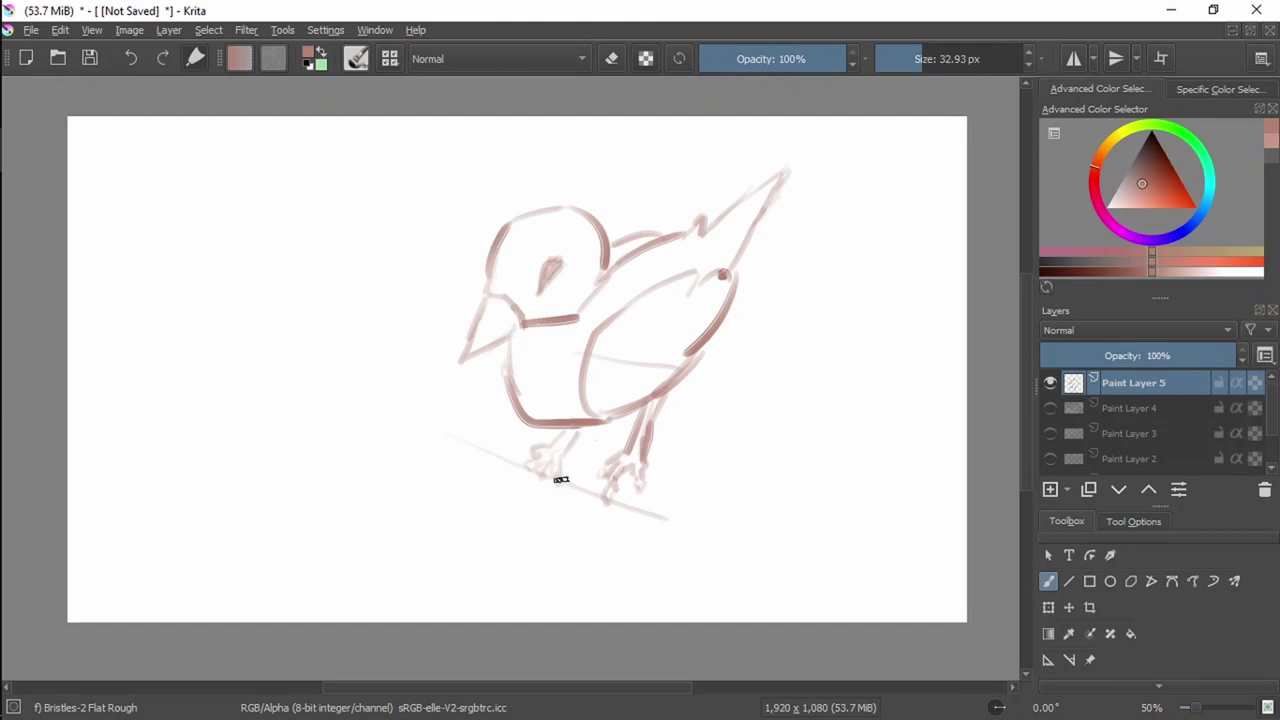
Try erasing the far leg and foot beneath the bird's belly.
{"action": "key", "text": "e"}
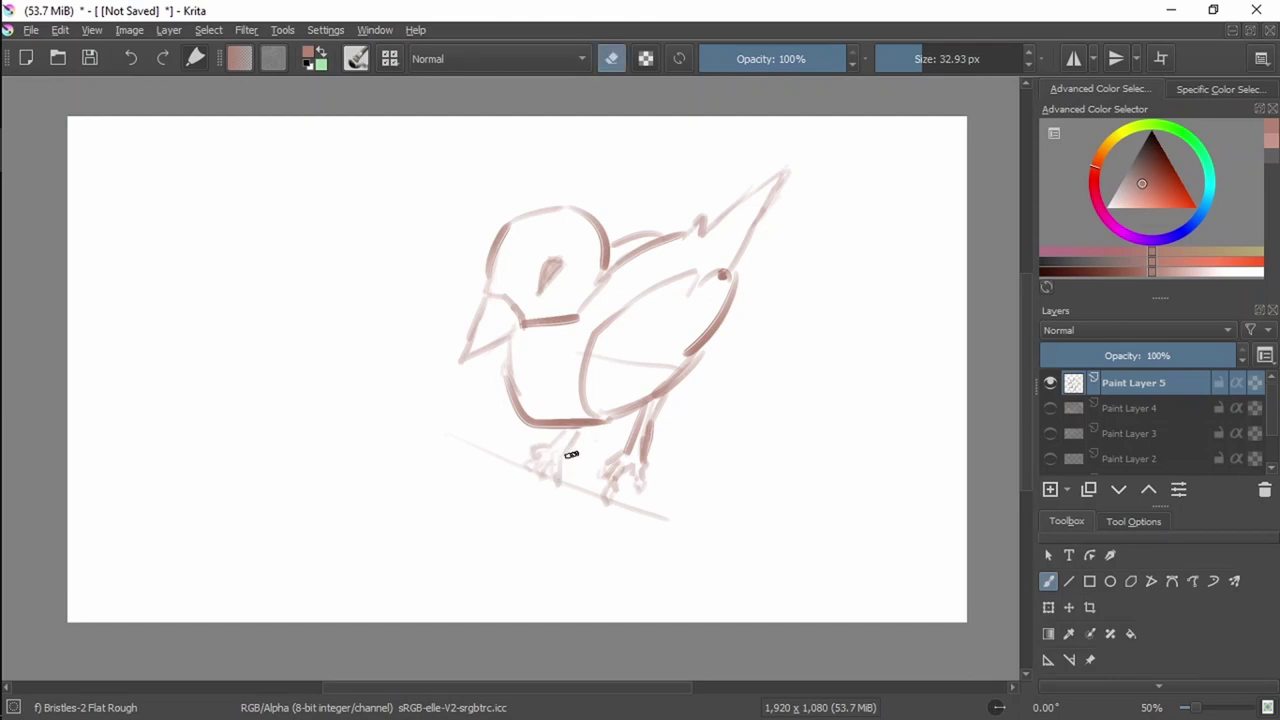
{"action": "mouse_move", "coordinate": [565, 467]}
{"action": "left_mouse_down"}
{"action": "mouse_move", "coordinate": [560, 442]}
{"action": "mouse_move", "coordinate": [534, 449]}
{"action": "mouse_move", "coordinate": [542, 467]}
{"action": "left_mouse_up"}
{"action": "key", "text": "e"}
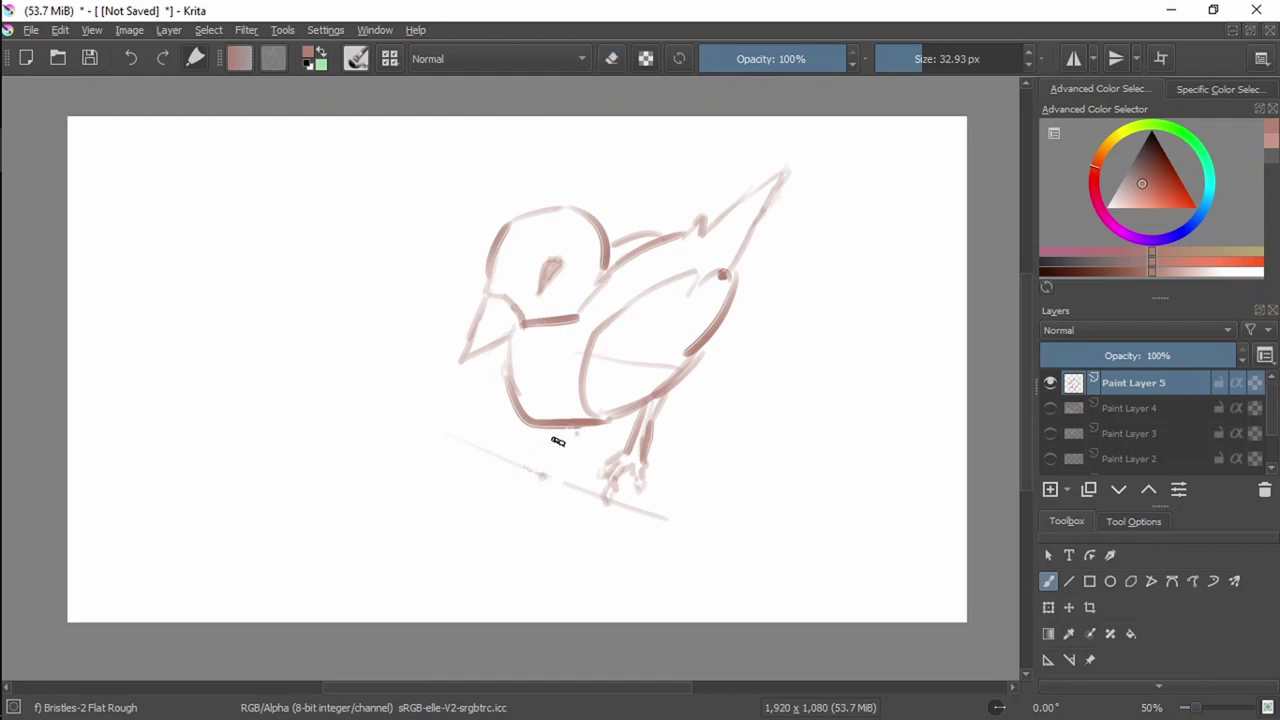
Undo the erasing, the slanted guide lines and the last repaint of the far leg and foot.
{"action": "key", "text": "ctrl+z"}
{"action": "key", "text": "ctrl+z"}
{"action": "key", "text": "ctrl+z"}
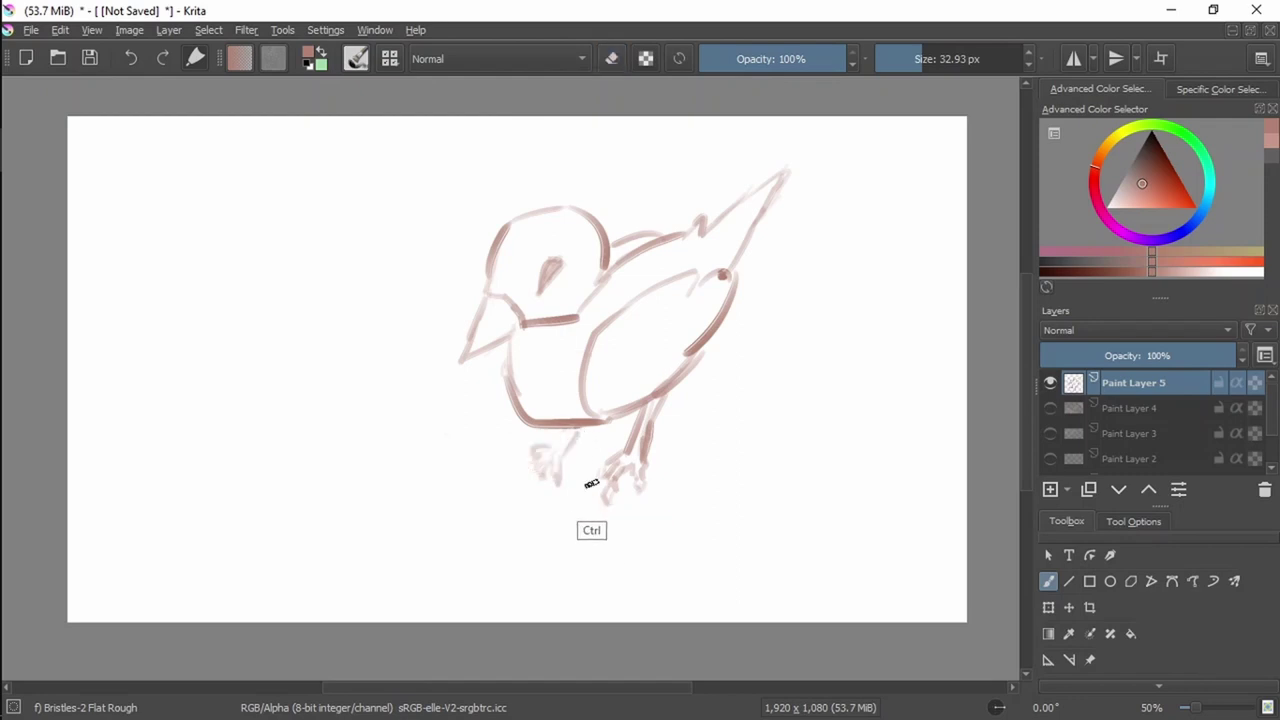
{"action": "key", "text": "ctrl+z"}
{"action": "key", "text": "ctrl+z"}
{"action": "key", "text": "ctrl+z"}
{"action": "key", "text": "ctrl+z"}
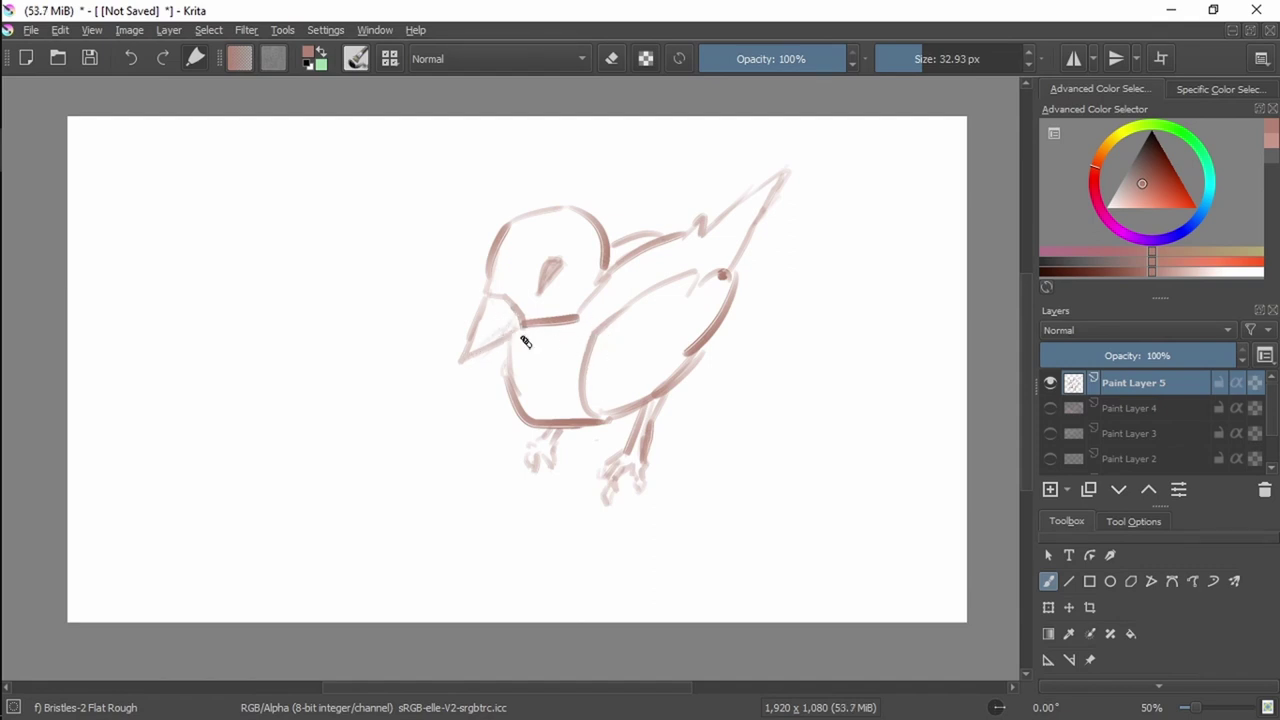
Change the brush colour to a light blue.
{"action": "mouse_move", "coordinate": [560, 293]}
{"action": "left_mouse_down"}
{"action": "mouse_move", "coordinate": [555, 331]}
{"action": "mouse_move", "coordinate": [586, 324]}
{"action": "left_mouse_up"}
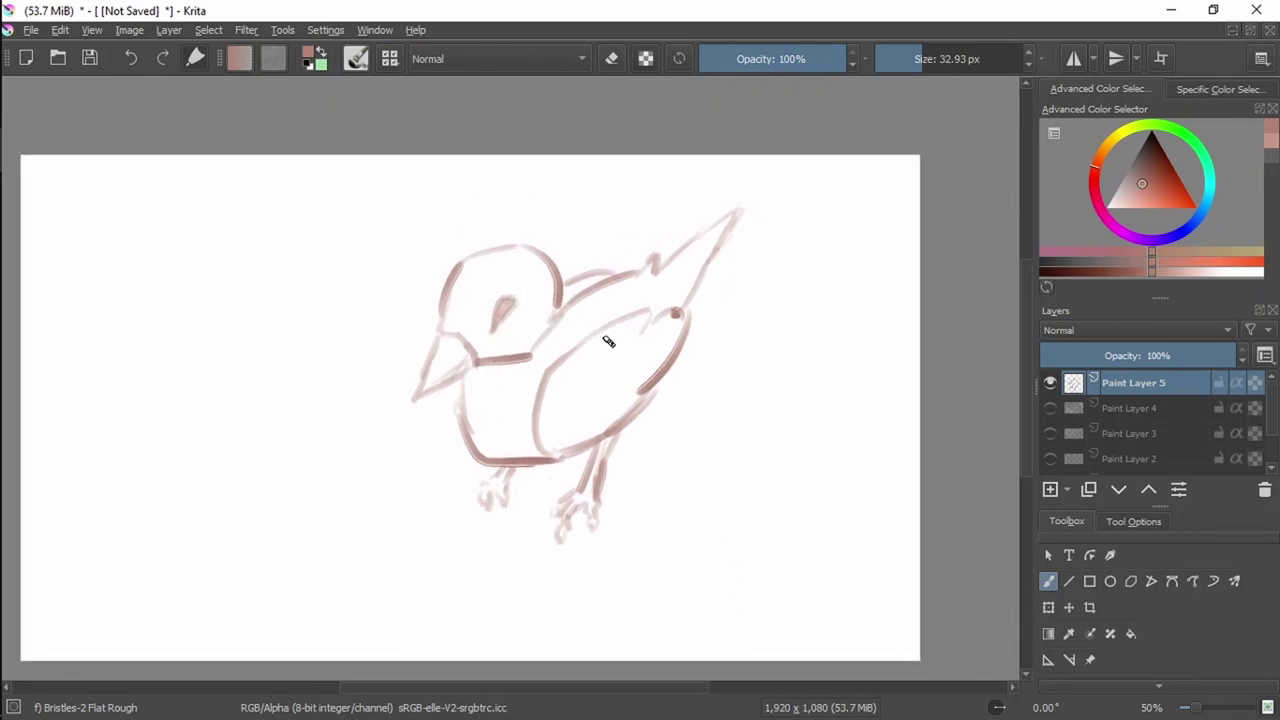
{"action": "left_click", "coordinate": [1203, 208]}
{"action": "left_click_drag", "start_coordinate": [1172, 195], "coordinate": [1136, 200]}
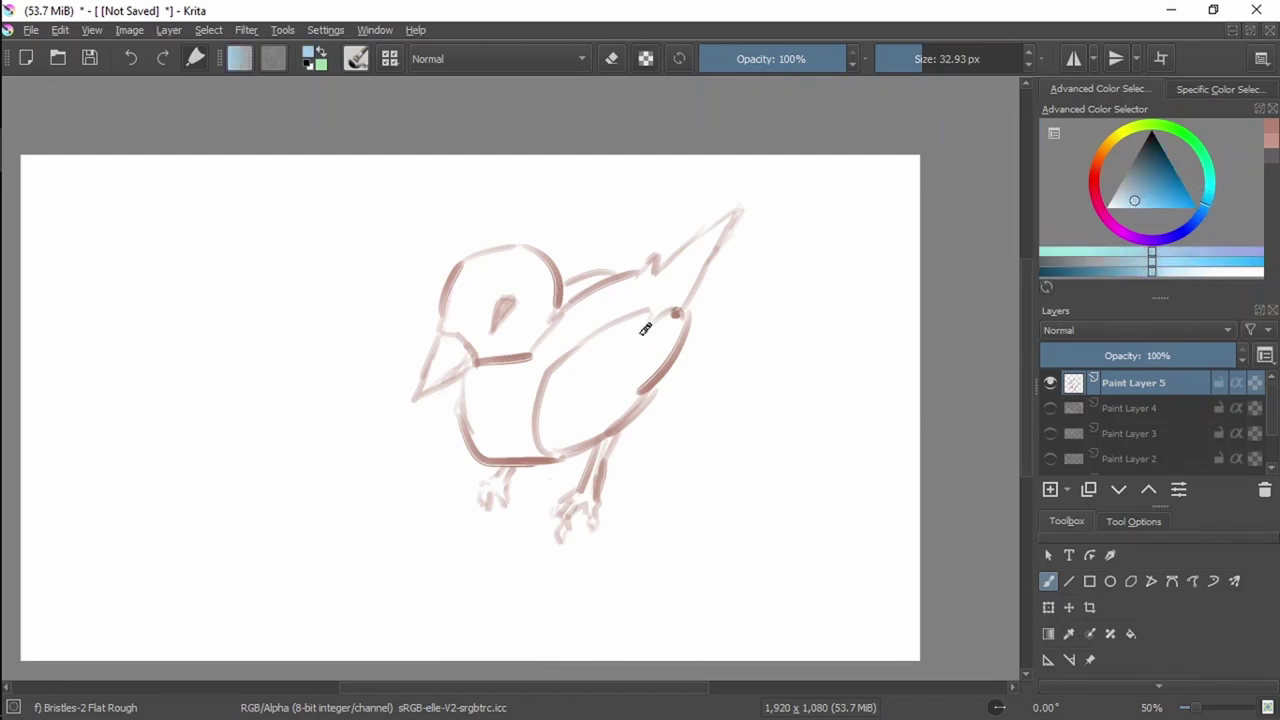
Try jagged light blue feather marks around the wing's tip and rear edge, toggling them with undo and redo, and finally undo them.
{"action": "mouse_move", "coordinate": [658, 301]}
{"action": "left_mouse_down"}
{"action": "mouse_move", "coordinate": [652, 314]}
{"action": "mouse_move", "coordinate": [690, 305]}
{"action": "mouse_move", "coordinate": [692, 328]}
{"action": "mouse_move", "coordinate": [632, 411]}
{"action": "mouse_move", "coordinate": [666, 346]}
{"action": "mouse_move", "coordinate": [646, 334]}
{"action": "mouse_move", "coordinate": [658, 304]}
{"action": "left_mouse_up"}
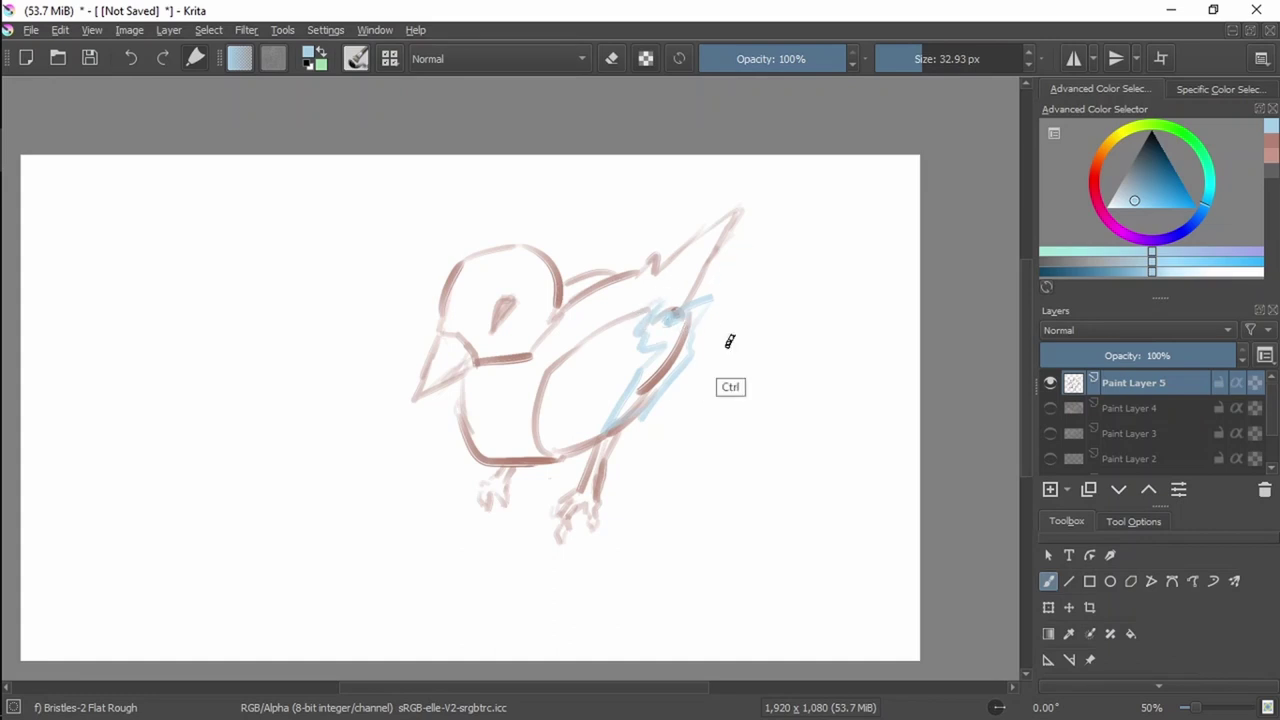
{"action": "key", "text": "ctrl+z"}
{"action": "key", "text": "ctrl+z"}
{"action": "key", "text": "ctrl+z"}
{"action": "key", "text": "ctrl+z"}
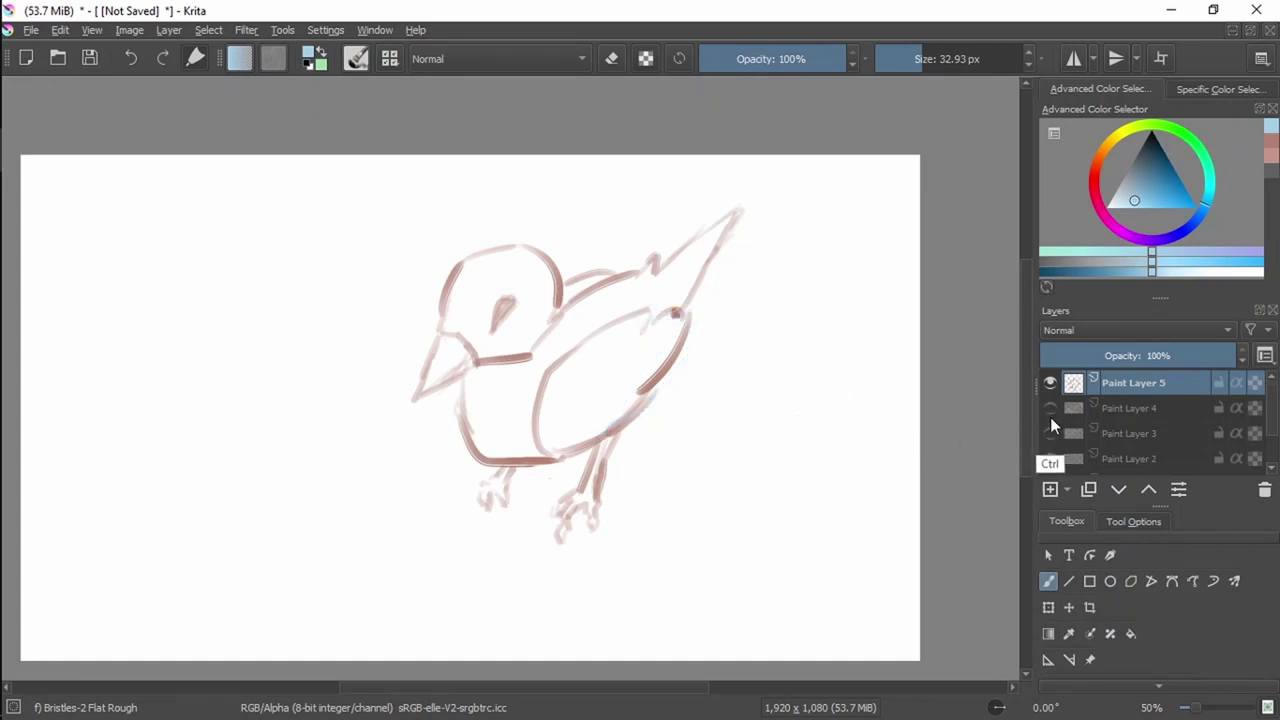
{"action": "key", "text": "ctrl+z"}
{"action": "key", "text": "ctrl+z"}
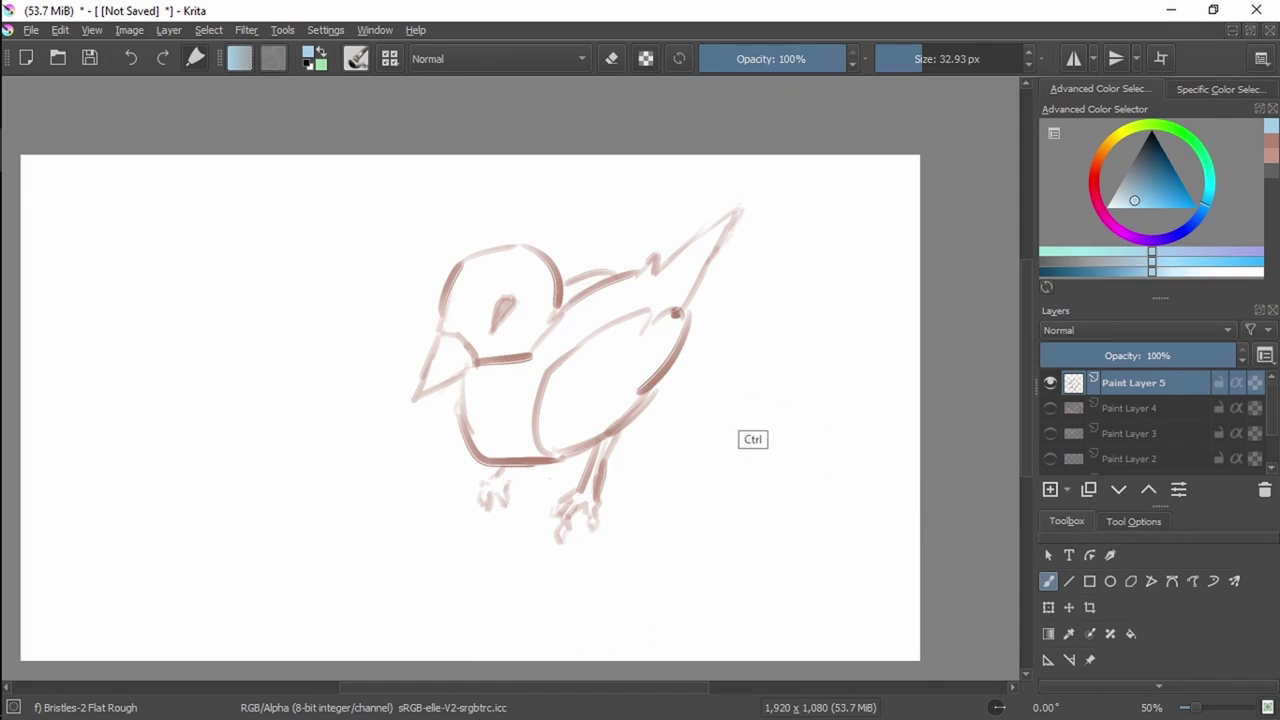
{"action": "key", "text": "ctrl+shift+z"}
{"action": "key", "text": "ctrl+shift+z"}
{"action": "key", "text": "ctrl+shift+z"}
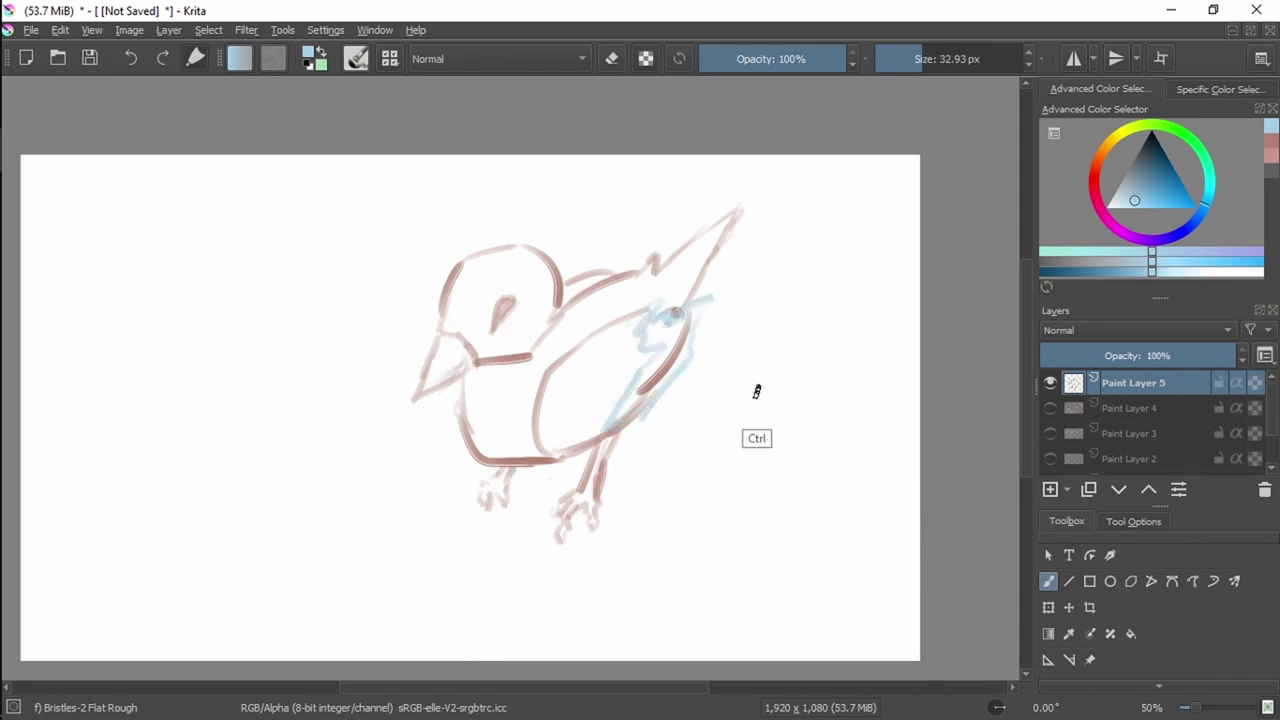
{"action": "key", "text": "ctrl+z"}
{"action": "key", "text": "ctrl+z"}
{"action": "key", "text": "ctrl+z"}
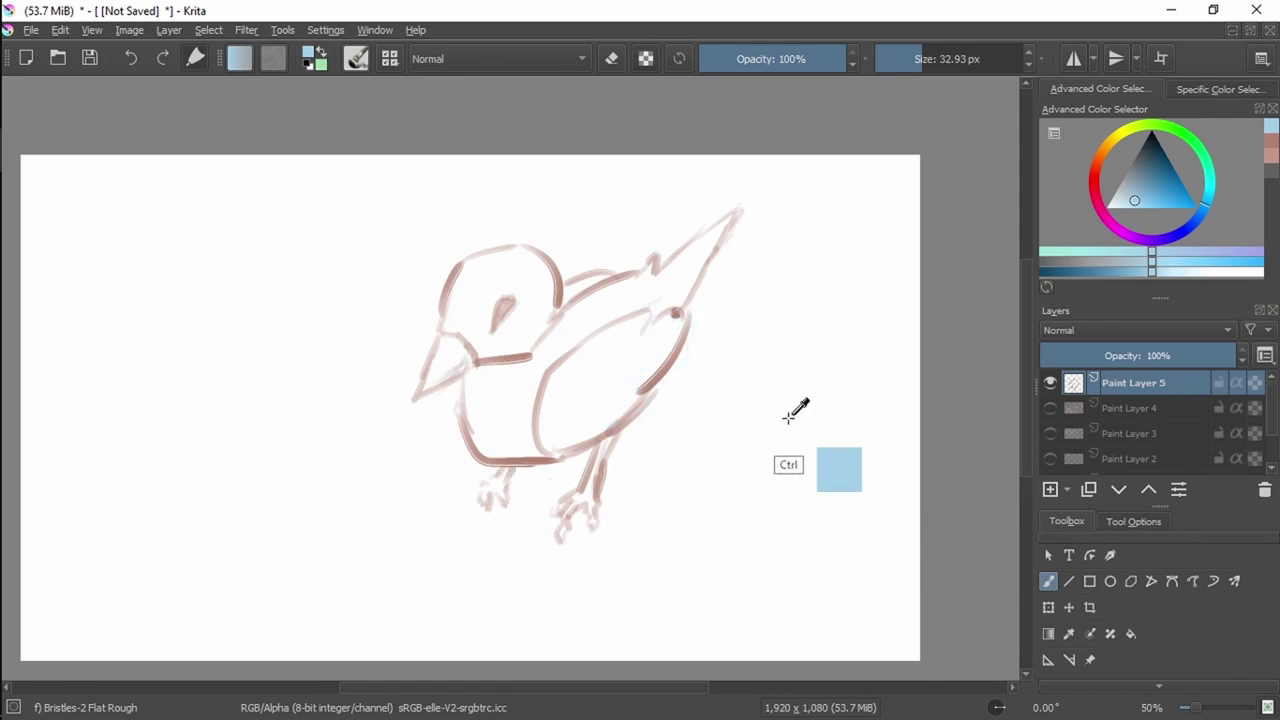
Add a paint layer above the sketch and draw jagged light blue feather marks on the wing, back and tail, with a small circle at the tail tip.
{"action": "left_click", "coordinate": [1050, 490]}
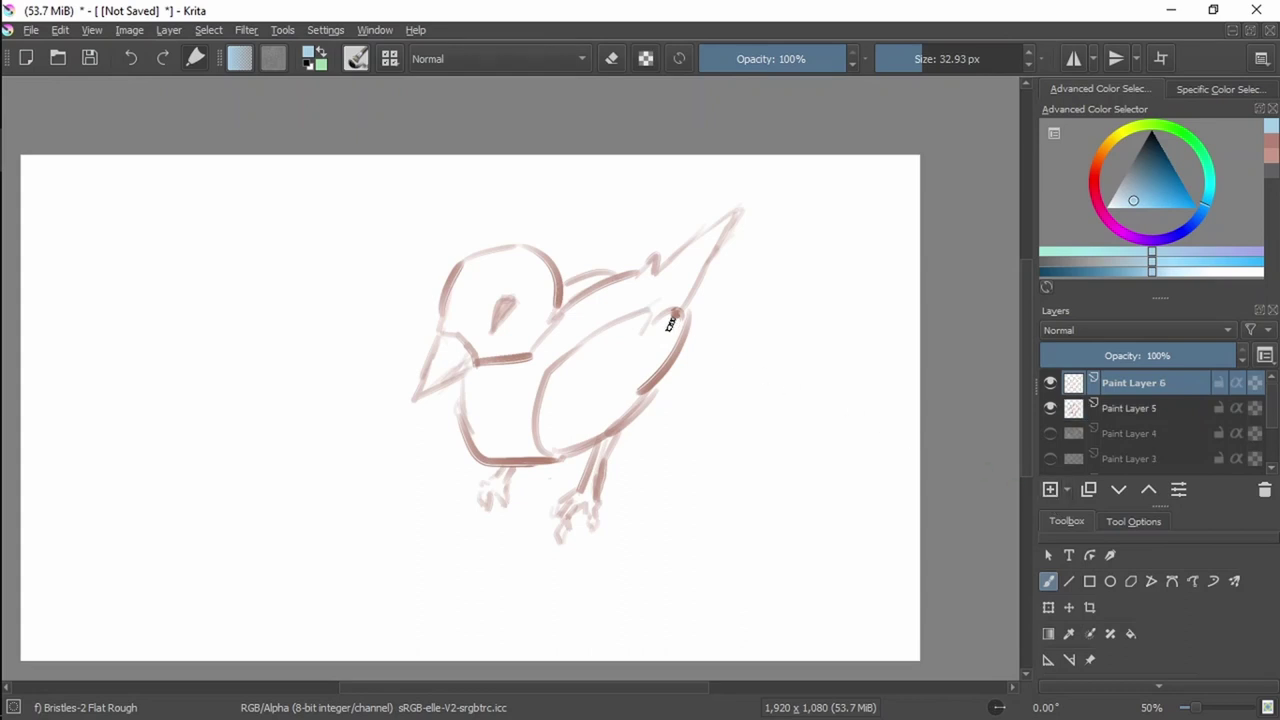
{"action": "key", "text": "e"}
{"action": "left_click", "coordinate": [1088, 413]}
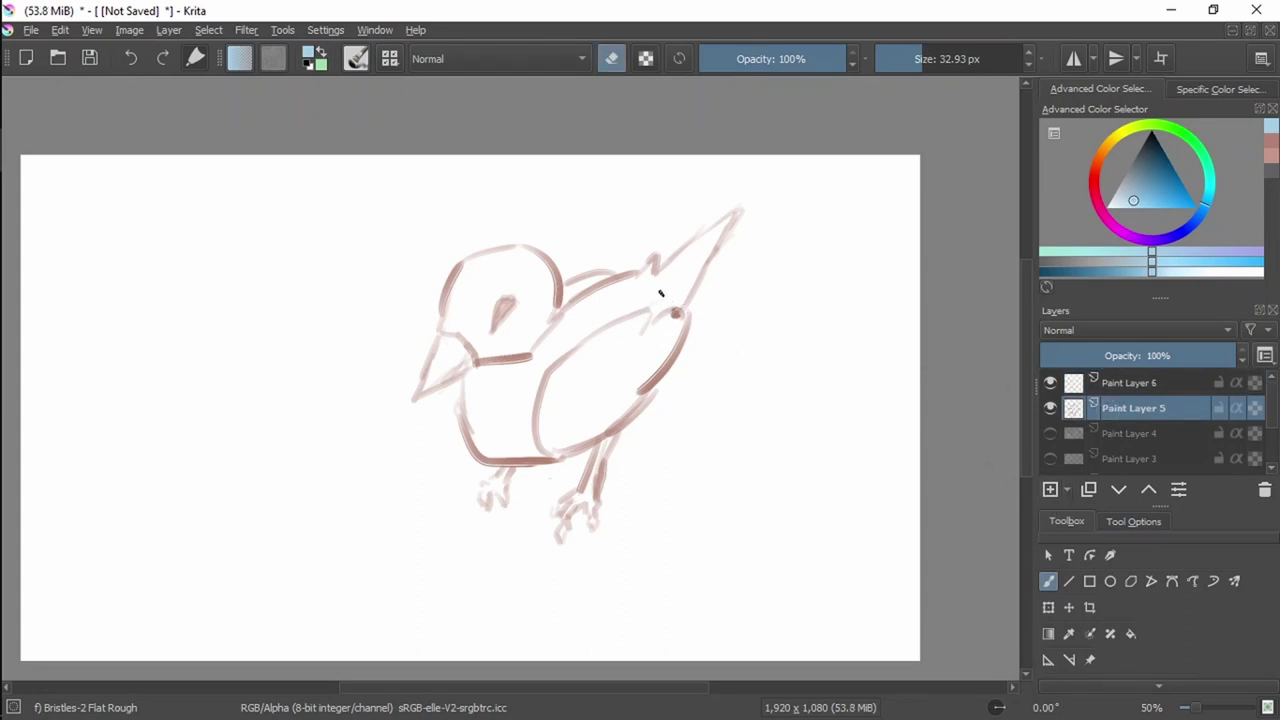
{"action": "left_click", "coordinate": [1101, 385]}
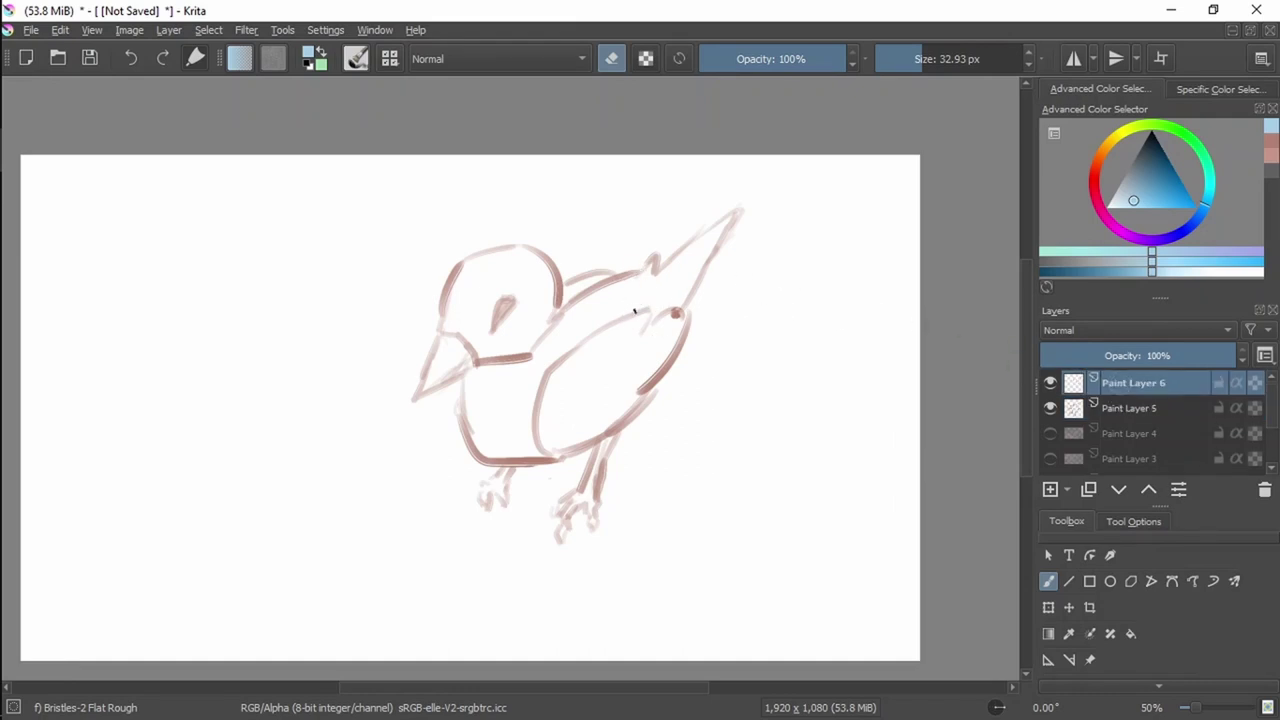
{"action": "key", "text": "e"}
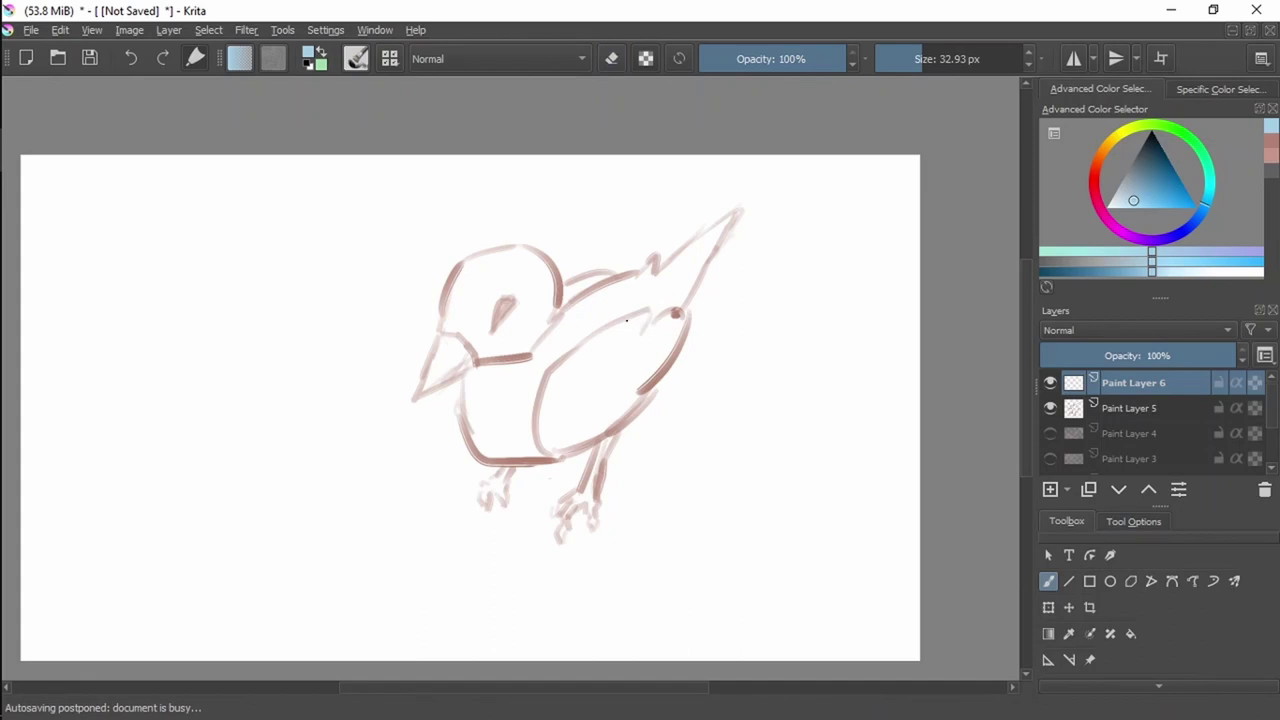
{"action": "left_click_drag", "start_coordinate": [645, 308], "coordinate": [716, 295]}
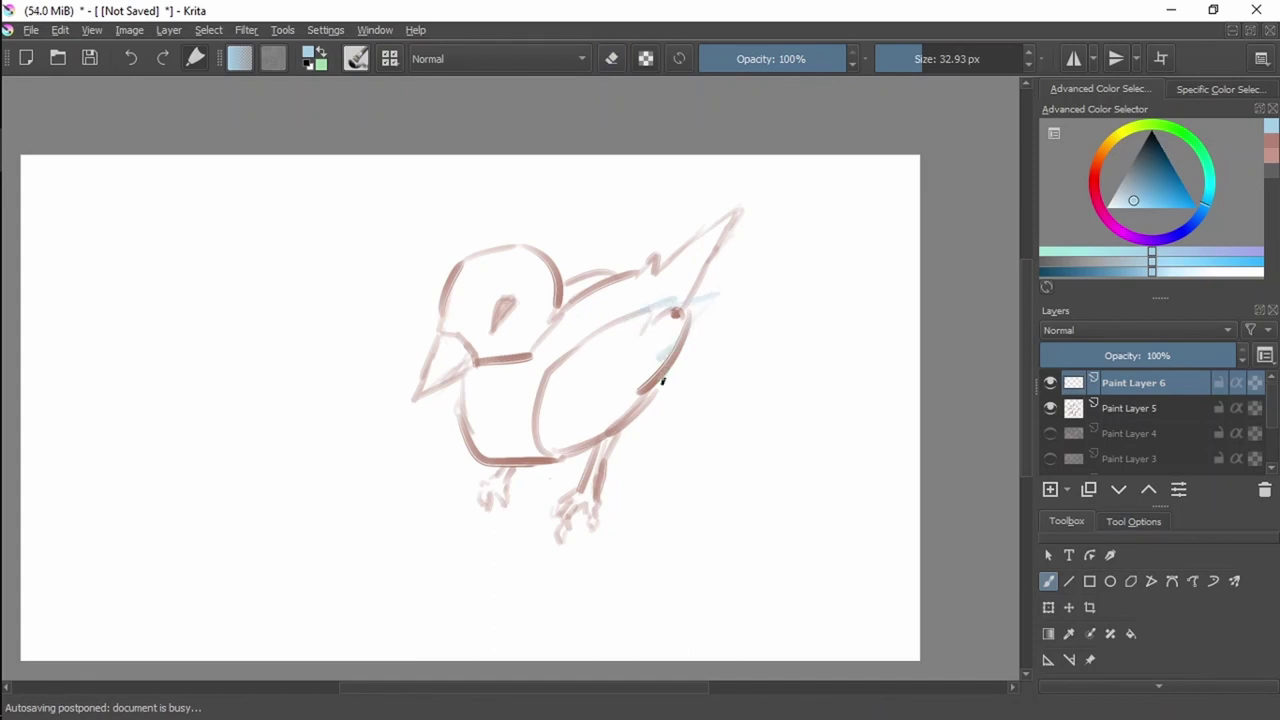
{"action": "mouse_move", "coordinate": [662, 381]}
{"action": "left_mouse_down"}
{"action": "mouse_move", "coordinate": [622, 421]}
{"action": "mouse_move", "coordinate": [660, 335]}
{"action": "mouse_move", "coordinate": [614, 337]}
{"action": "mouse_move", "coordinate": [676, 302]}
{"action": "left_mouse_up"}
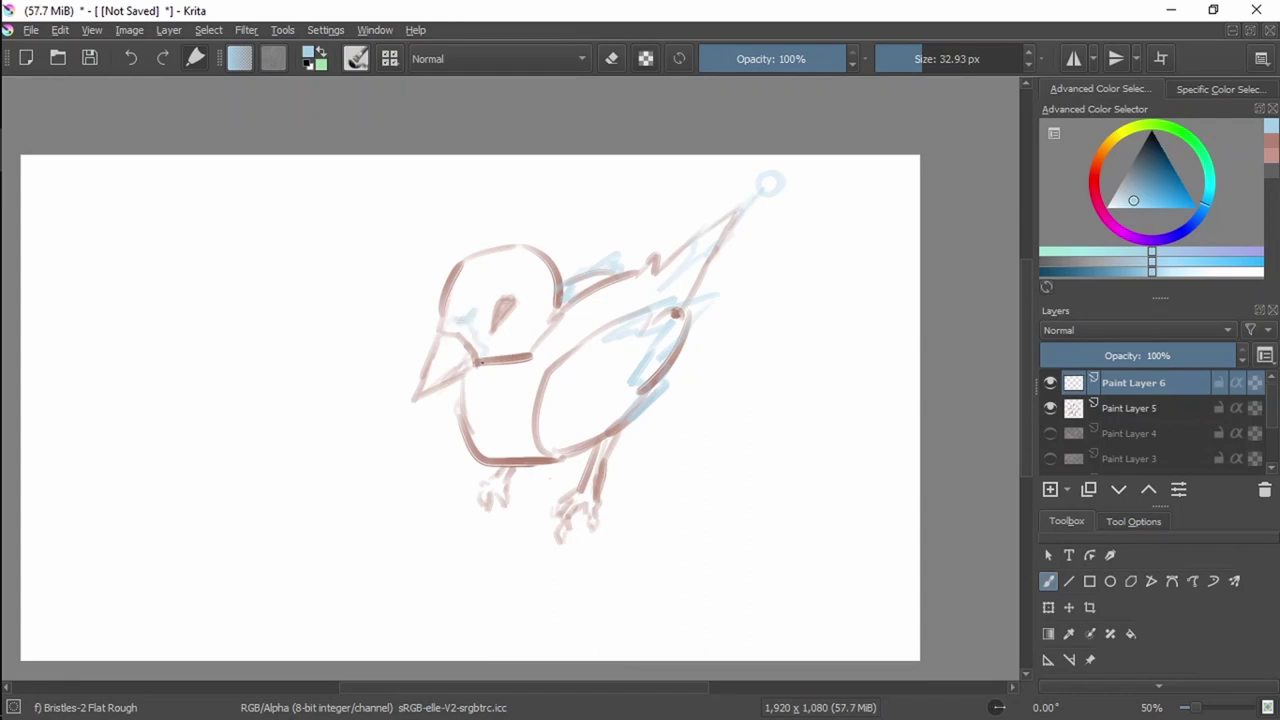
Sketch light blue tufts across the face above the beak, and mark the beak's front edge and the neck line.
{"action": "left_click", "coordinate": [499, 352], "text": "ctrl"}
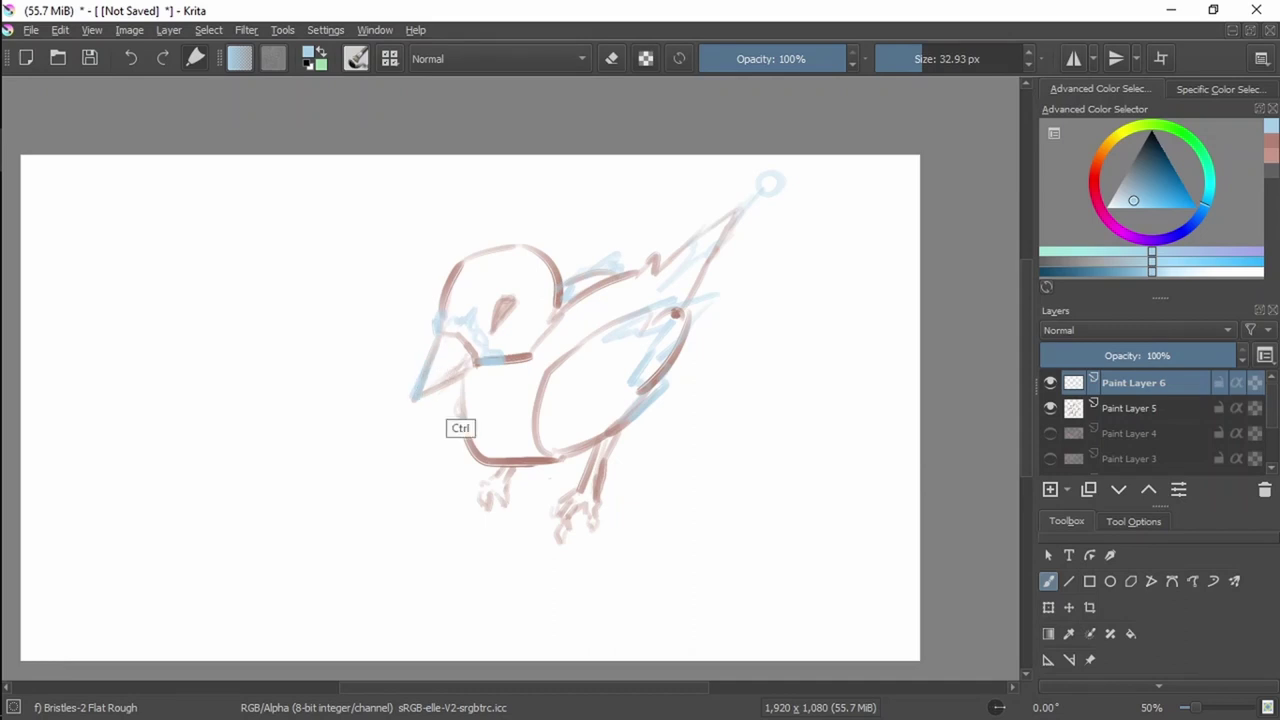
{"action": "left_click", "coordinate": [453, 348], "text": "ctrl"}
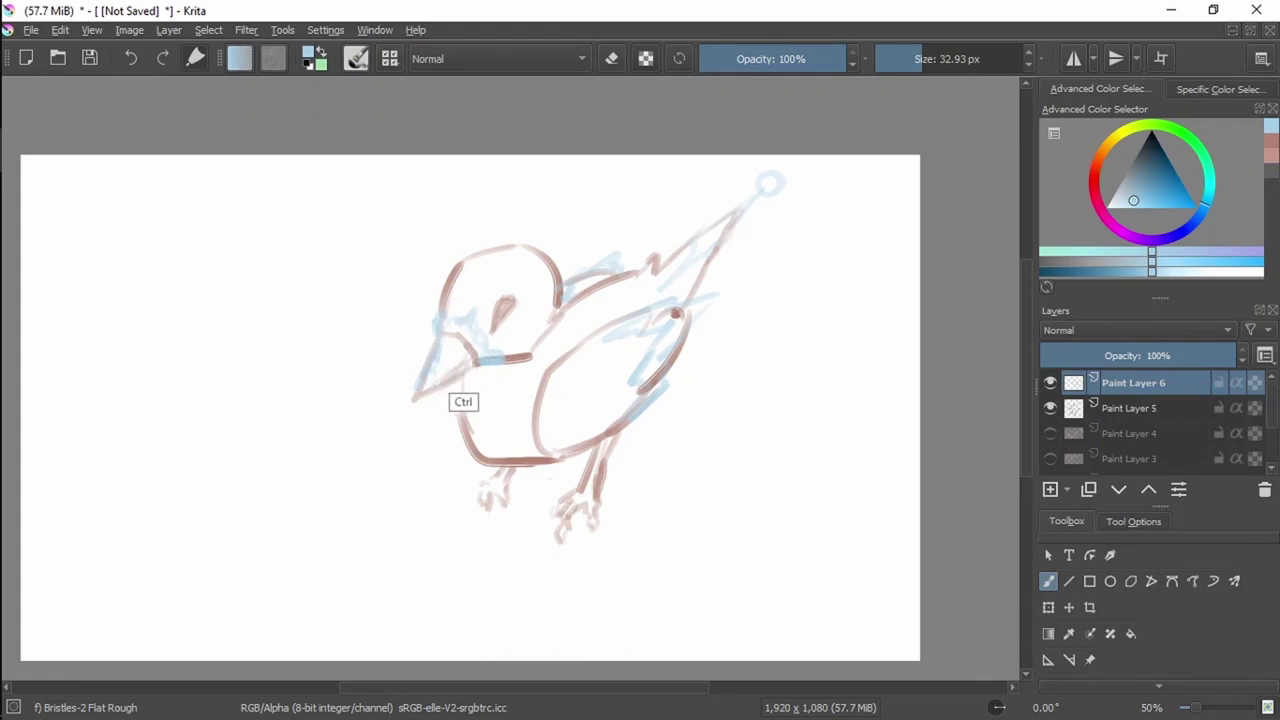
{"action": "left_click", "coordinate": [441, 361], "text": "ctrl"}
{"action": "left_click", "coordinate": [437, 362], "text": "ctrl"}
{"action": "left_click", "coordinate": [514, 294], "text": "ctrl"}
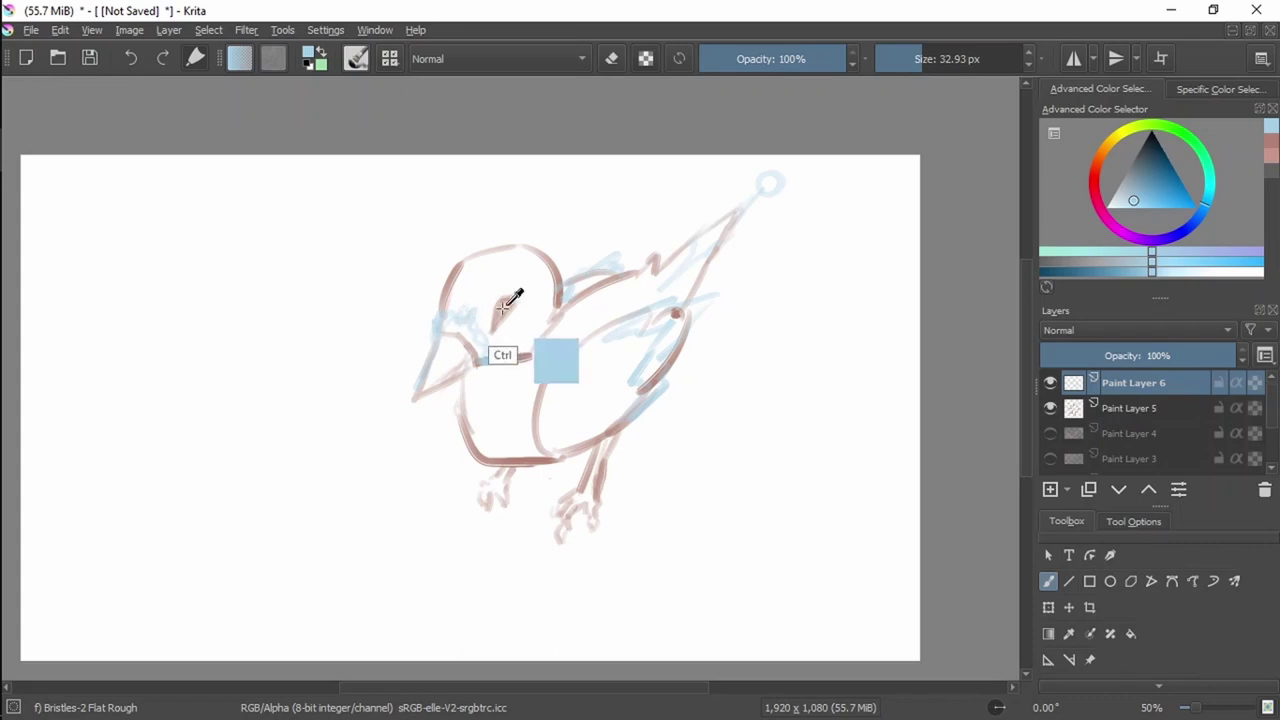
{"action": "left_click", "coordinate": [470, 315], "text": "ctrl"}
{"action": "left_click", "coordinate": [470, 315], "text": "ctrl"}
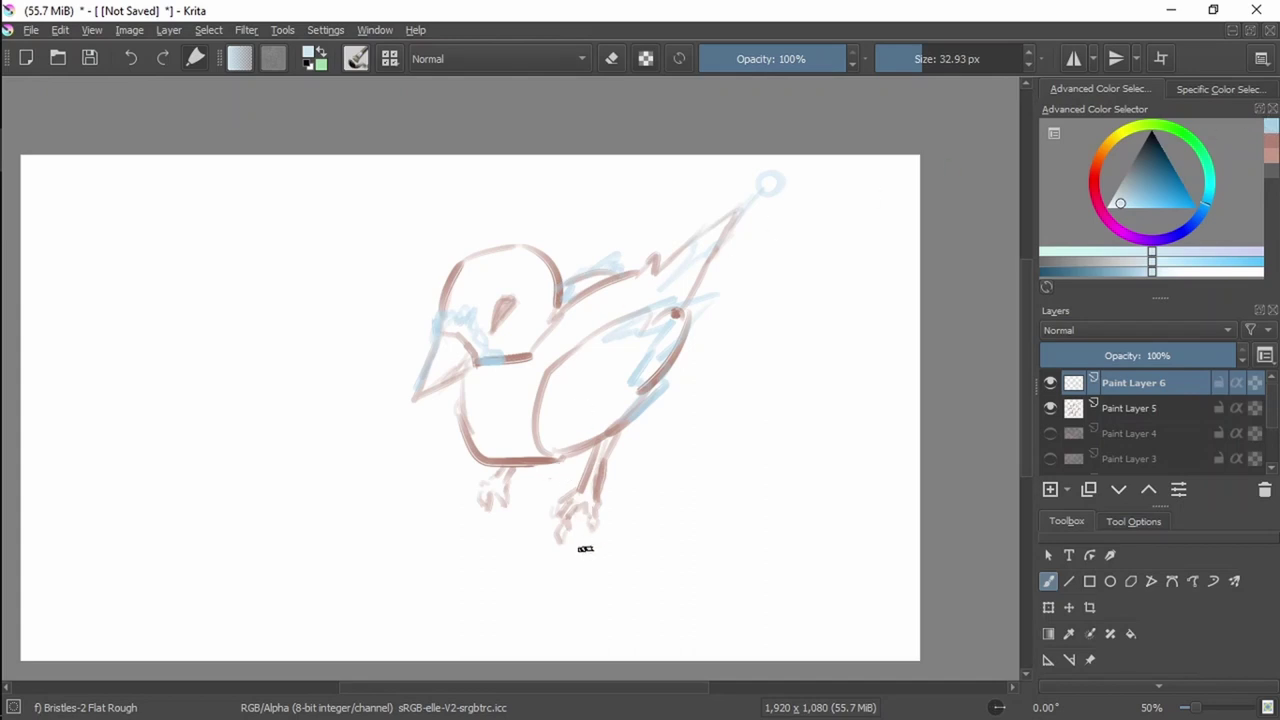
Dab pale blue marks on the toe tips of both feet, undoing and repainting strokes as needed.
{"action": "left_click_drag", "start_coordinate": [563, 535], "coordinate": [568, 541]}
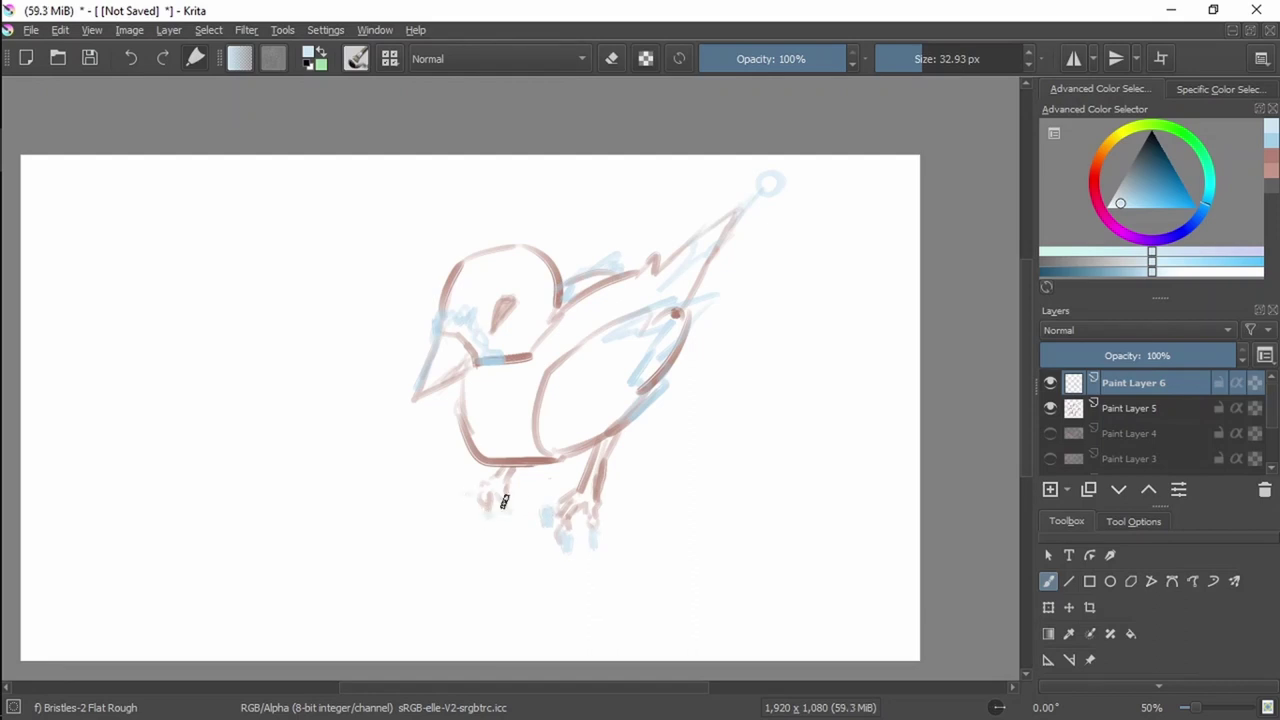
{"action": "key", "text": "ctrl+z"}
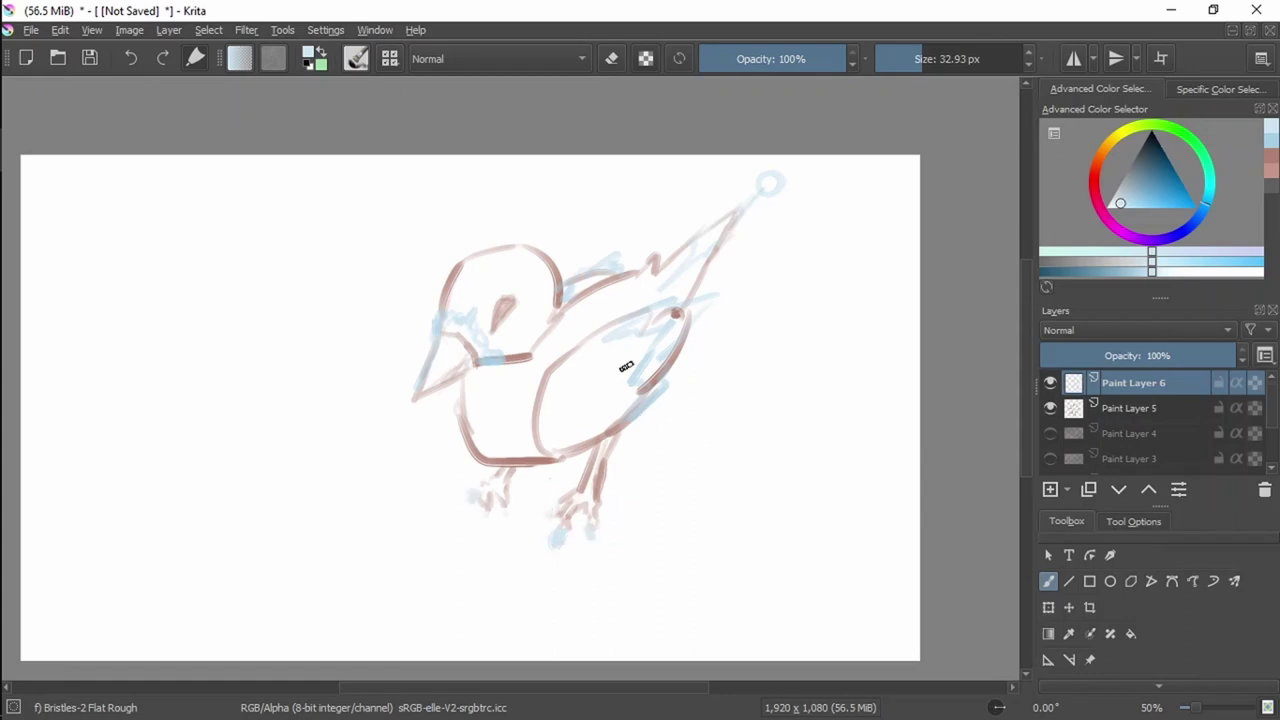
{"action": "left_click_drag", "start_coordinate": [569, 349], "coordinate": [592, 351]}
Make Paint Layer 5 active, choose a greyish tan brush colour and enlarge the brush to 82.83 px.
{"action": "left_click", "coordinate": [1130, 408]}
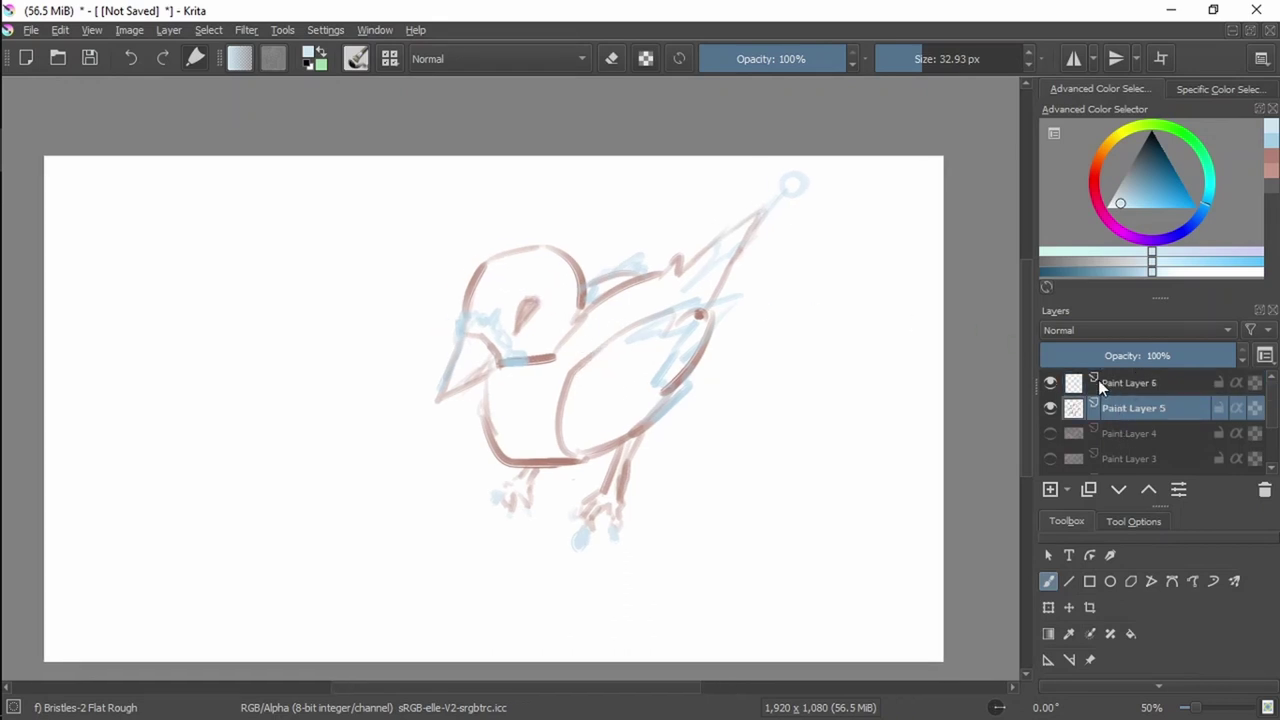
{"action": "left_click", "coordinate": [1107, 153]}
{"action": "left_click", "coordinate": [563, 365], "text": "ctrl"}
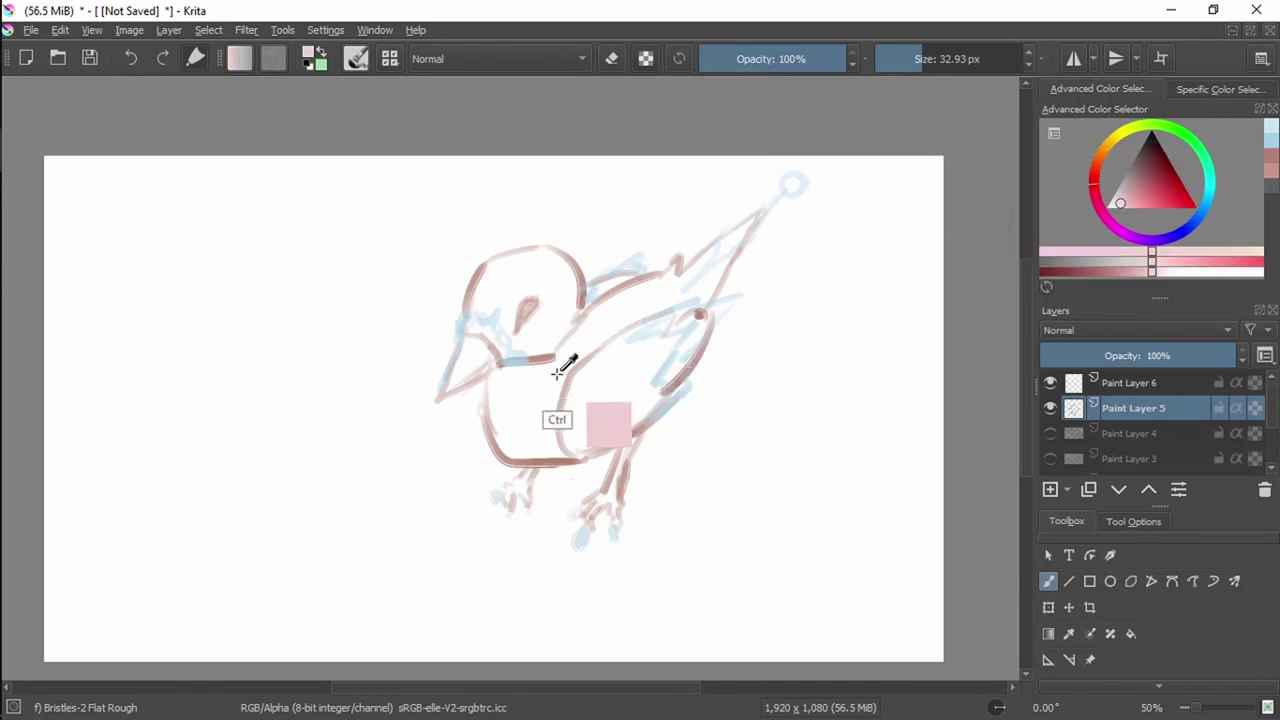
{"action": "mouse_move", "coordinate": [1160, 204]}
{"action": "left_mouse_down"}
{"action": "mouse_move", "coordinate": [1103, 171]}
{"action": "mouse_move", "coordinate": [1080, 183]}
{"action": "left_mouse_up"}
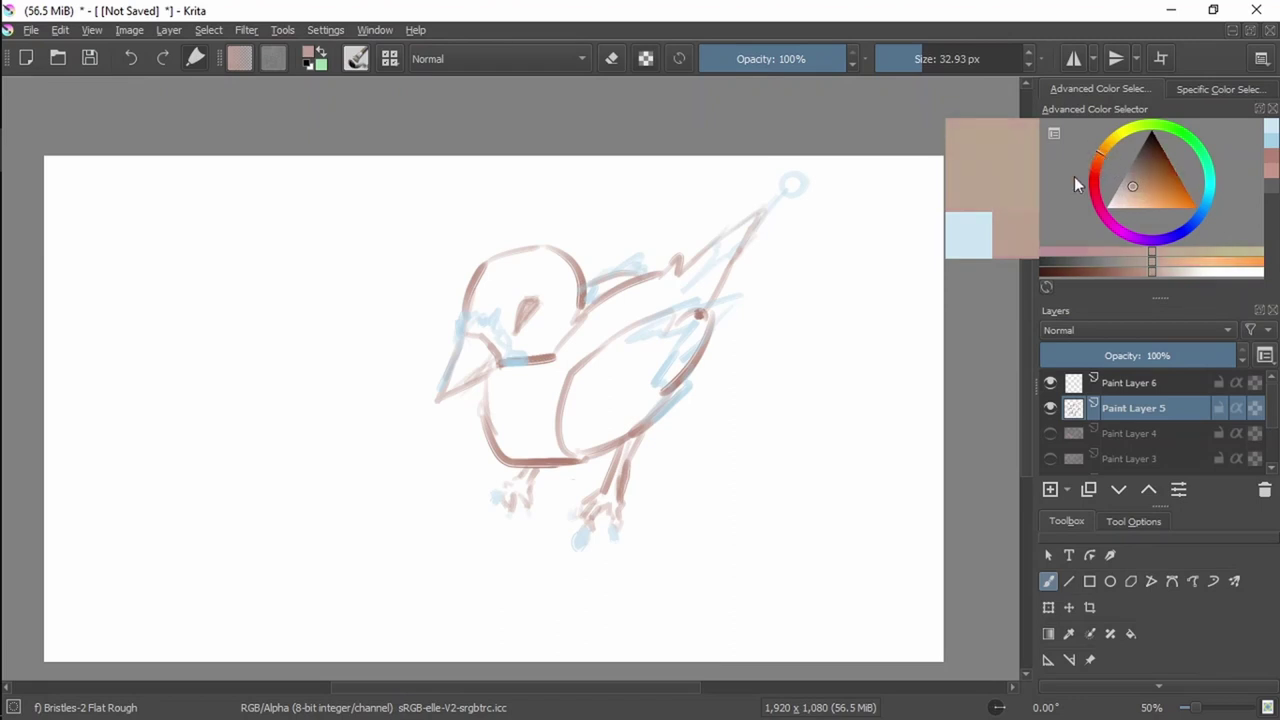
{"action": "left_click", "coordinate": [940, 57]}
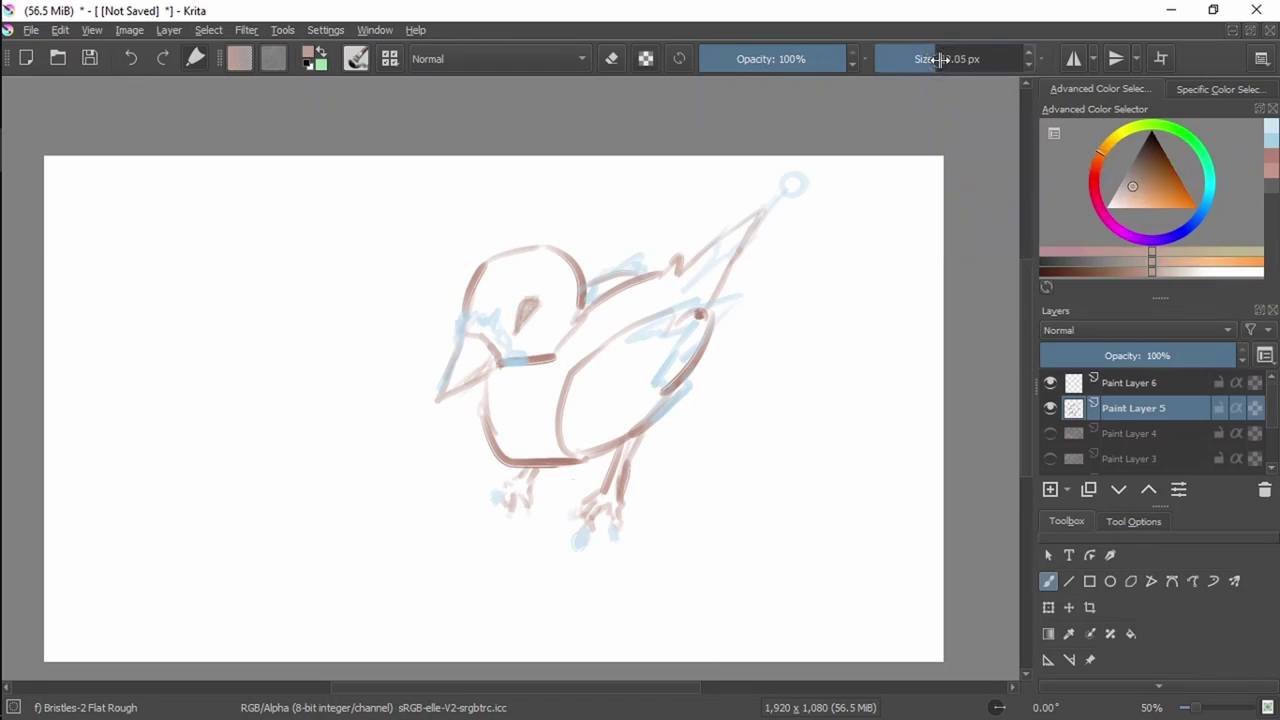
Try filling the bird's head with broad greyish tan strokes, and undo them.
{"action": "left_click_drag", "start_coordinate": [483, 294], "coordinate": [503, 273]}
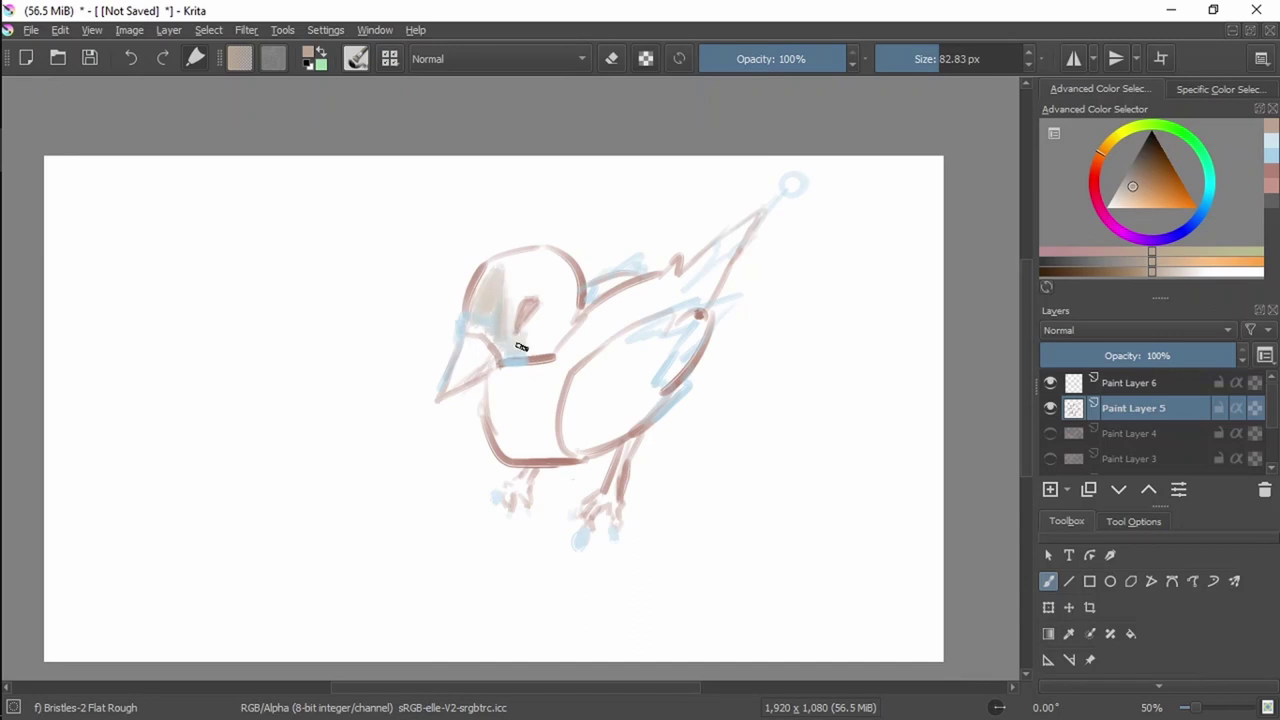
{"action": "mouse_move", "coordinate": [521, 346]}
{"action": "left_mouse_down"}
{"action": "mouse_move", "coordinate": [572, 290]}
{"action": "mouse_move", "coordinate": [560, 323]}
{"action": "mouse_move", "coordinate": [544, 271]}
{"action": "mouse_move", "coordinate": [496, 329]}
{"action": "mouse_move", "coordinate": [497, 272]}
{"action": "left_mouse_up"}
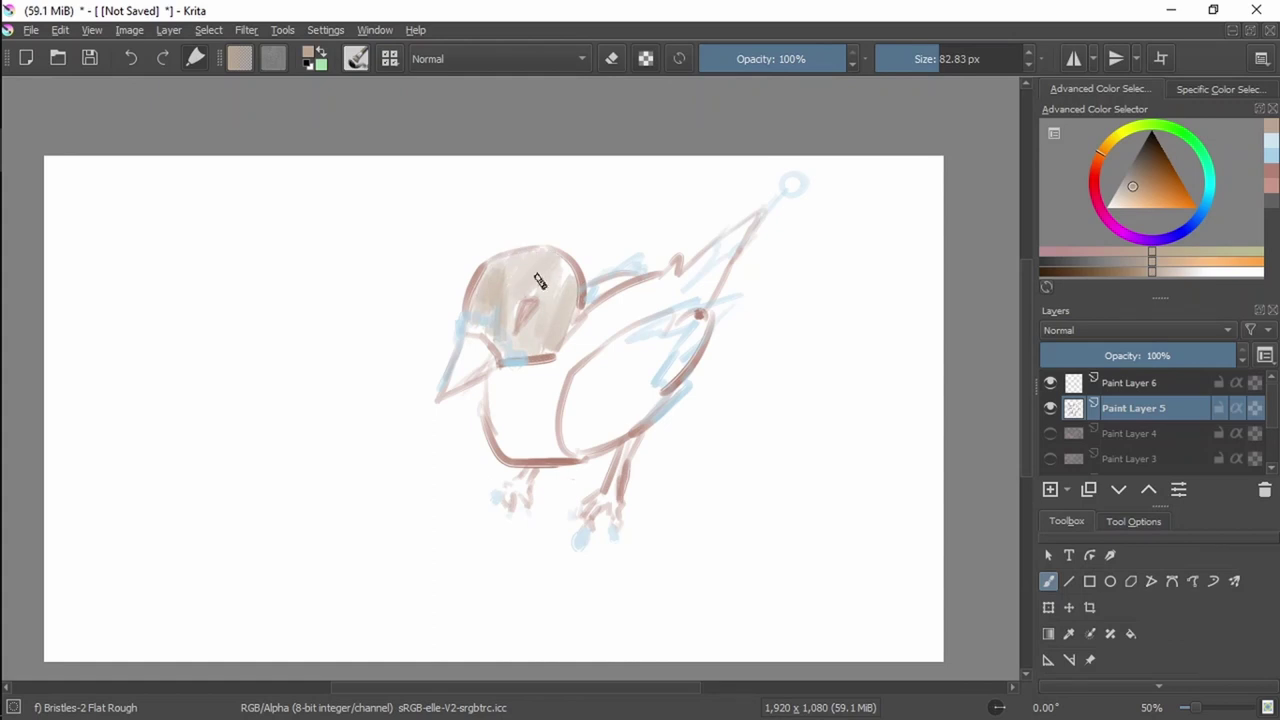
{"action": "key", "text": "ctrl+z"}
{"action": "key", "text": "ctrl+z"}
{"action": "key", "text": "ctrl+z"}
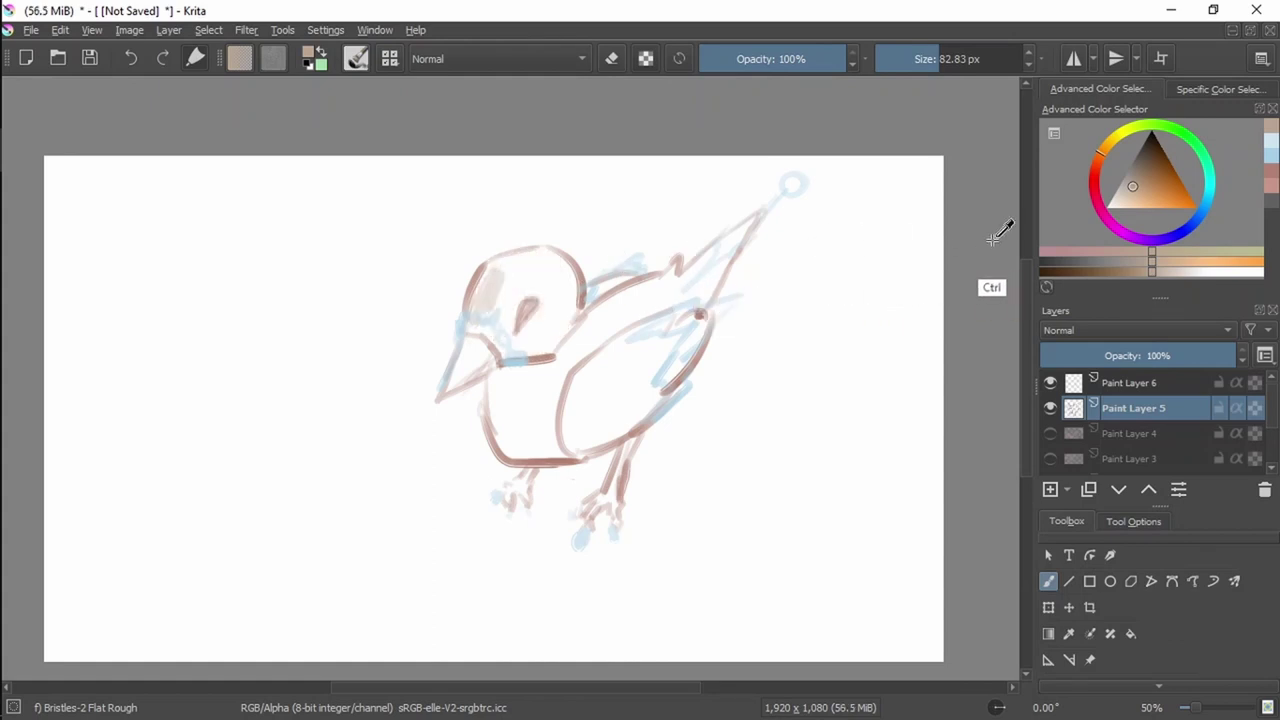
Try orange-brown, mauve and olive hues for the brush, and sample the muted reddish brown from the bird's belly outline.
{"action": "left_click", "coordinate": [1151, 187]}
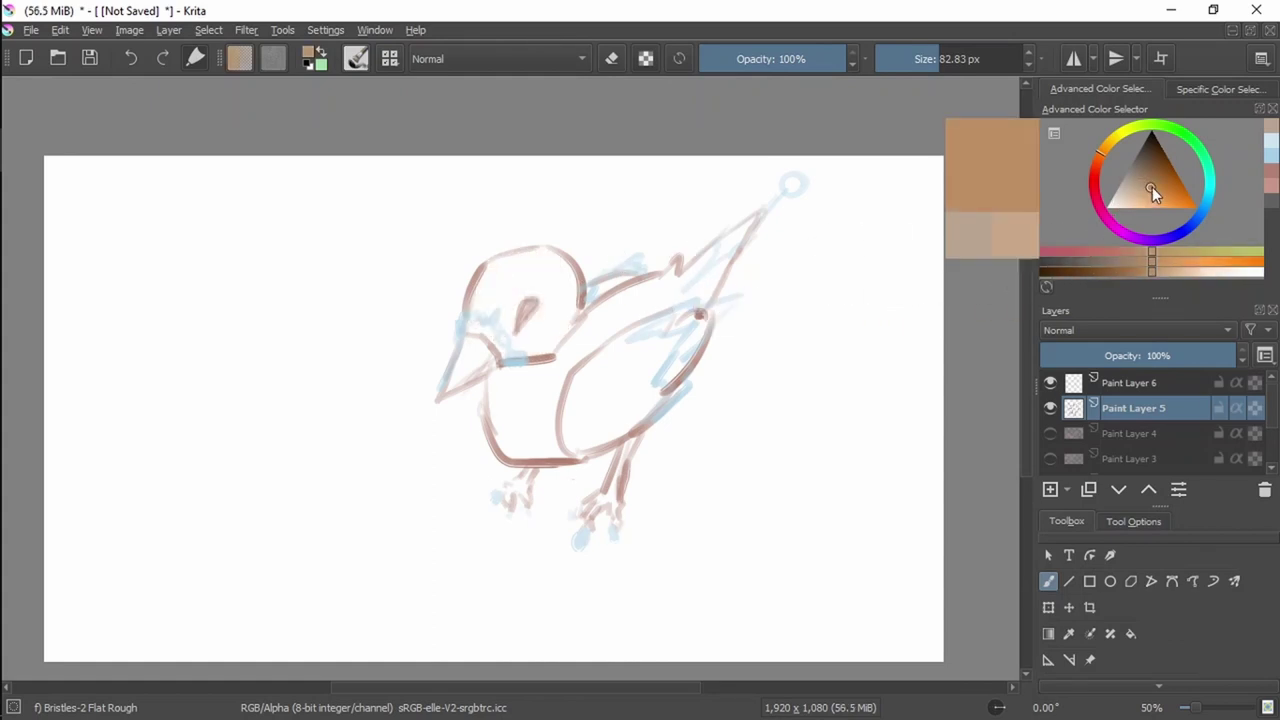
{"action": "left_click", "coordinate": [1094, 175]}
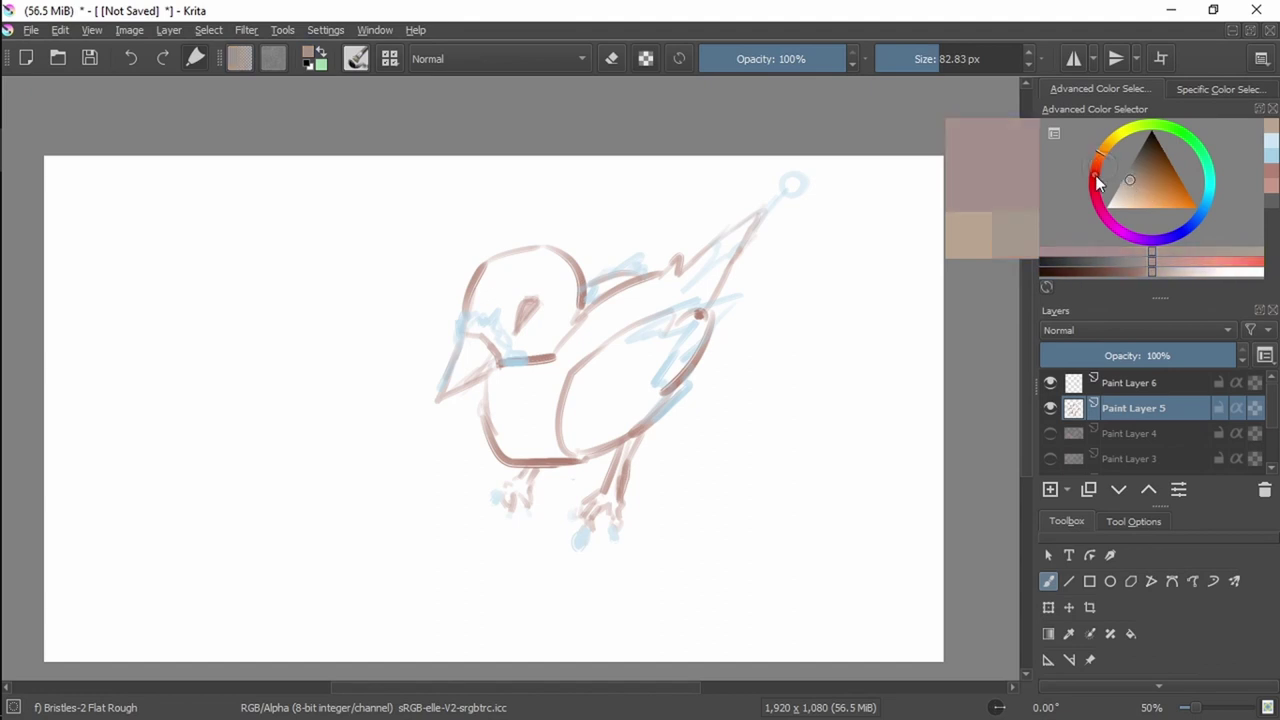
{"action": "left_click", "coordinate": [1117, 148]}
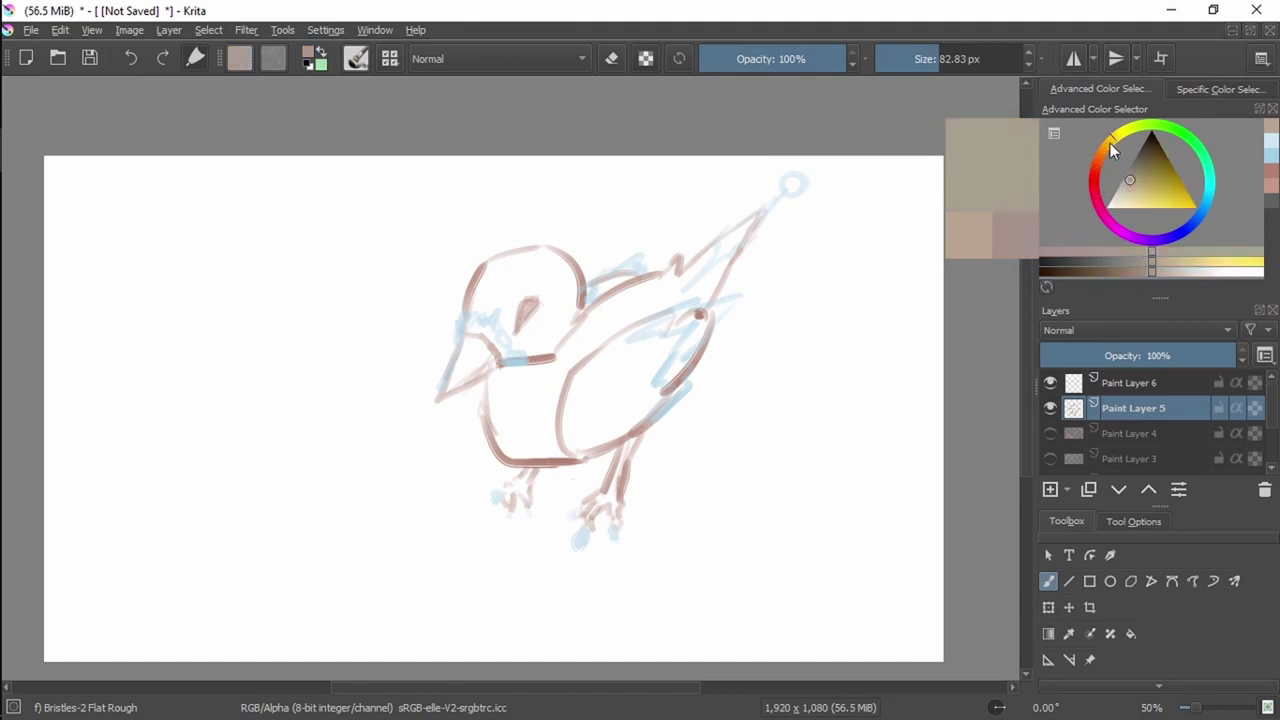
{"action": "left_click_drag", "start_coordinate": [1113, 148], "coordinate": [1100, 156]}
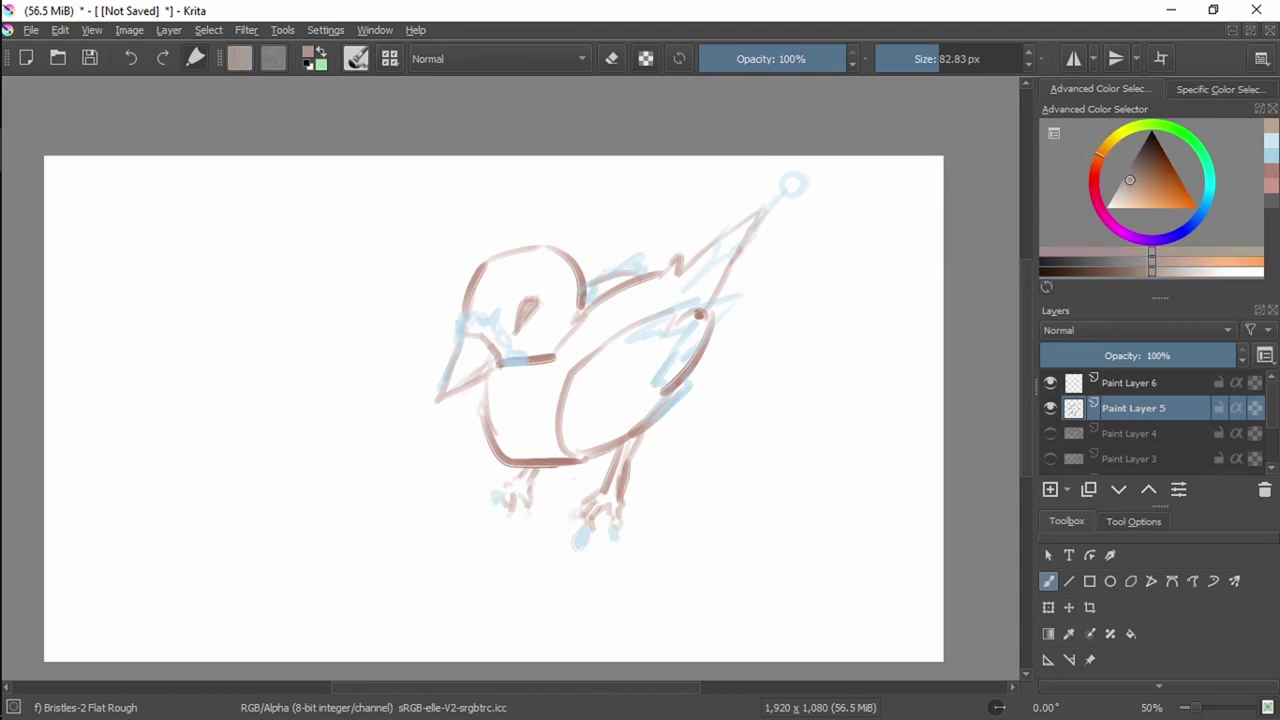
{"action": "left_click", "coordinate": [511, 458], "text": "ctrl"}
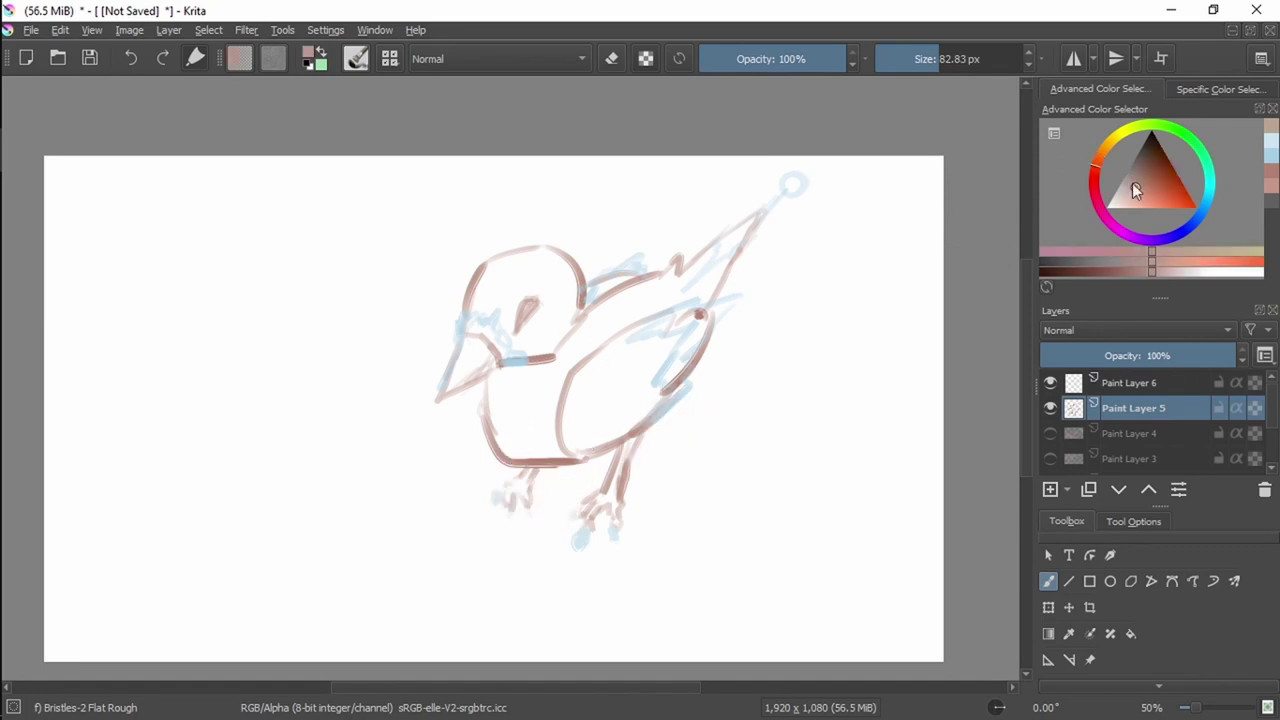
Set the brush to a slightly deeper reddish brown, try filling the bird's head with it, and undo the strokes.
{"action": "left_click_drag", "start_coordinate": [1132, 196], "coordinate": [1144, 188]}
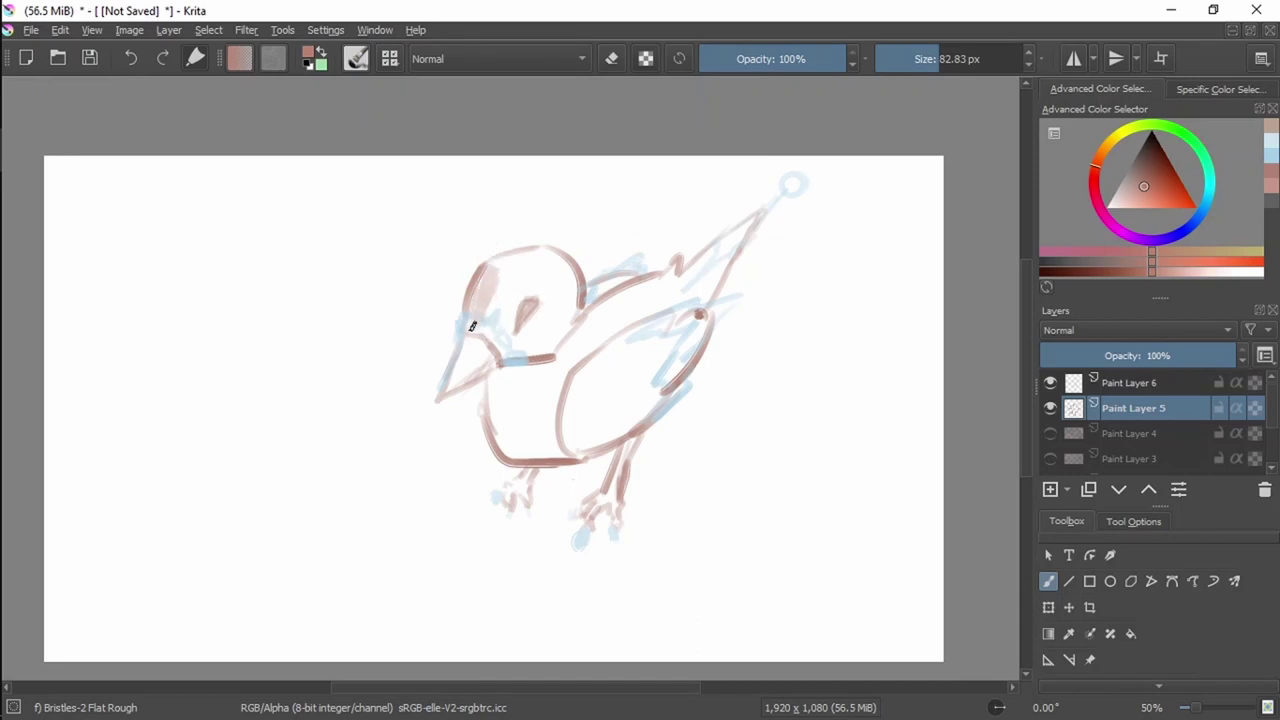
{"action": "mouse_move", "coordinate": [490, 309]}
{"action": "left_mouse_down"}
{"action": "mouse_move", "coordinate": [505, 272]}
{"action": "mouse_move", "coordinate": [519, 286]}
{"action": "mouse_move", "coordinate": [502, 259]}
{"action": "mouse_move", "coordinate": [510, 268]}
{"action": "mouse_move", "coordinate": [472, 318]}
{"action": "mouse_move", "coordinate": [487, 325]}
{"action": "mouse_move", "coordinate": [494, 308]}
{"action": "mouse_move", "coordinate": [517, 348]}
{"action": "mouse_move", "coordinate": [526, 326]}
{"action": "mouse_move", "coordinate": [548, 351]}
{"action": "mouse_move", "coordinate": [566, 282]}
{"action": "mouse_move", "coordinate": [559, 337]}
{"action": "mouse_move", "coordinate": [567, 324]}
{"action": "mouse_move", "coordinate": [568, 280]}
{"action": "mouse_move", "coordinate": [538, 261]}
{"action": "mouse_move", "coordinate": [532, 273]}
{"action": "mouse_move", "coordinate": [538, 248]}
{"action": "mouse_move", "coordinate": [577, 307]}
{"action": "mouse_move", "coordinate": [557, 268]}
{"action": "mouse_move", "coordinate": [493, 283]}
{"action": "mouse_move", "coordinate": [533, 255]}
{"action": "mouse_move", "coordinate": [486, 297]}
{"action": "mouse_move", "coordinate": [527, 250]}
{"action": "mouse_move", "coordinate": [496, 265]}
{"action": "mouse_move", "coordinate": [490, 303]}
{"action": "left_mouse_up"}
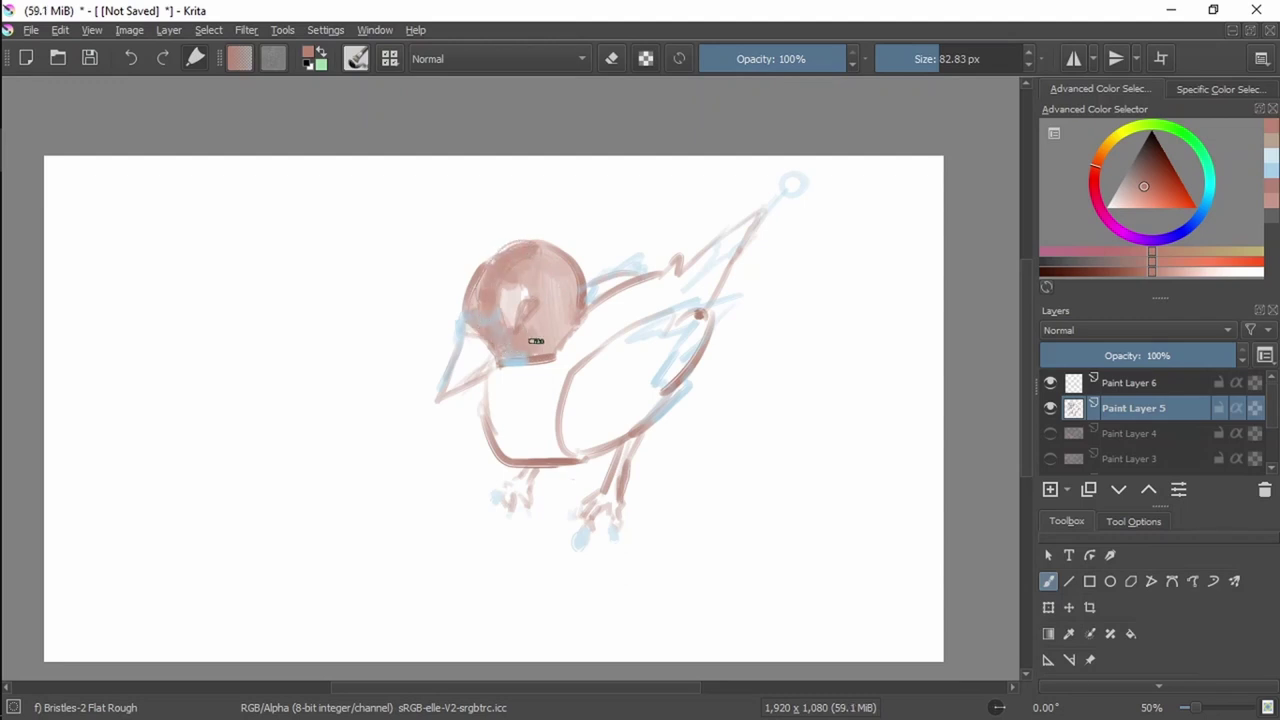
{"action": "mouse_move", "coordinate": [536, 341]}
{"action": "left_mouse_down"}
{"action": "mouse_move", "coordinate": [563, 286]}
{"action": "mouse_move", "coordinate": [571, 296]}
{"action": "mouse_move", "coordinate": [559, 259]}
{"action": "mouse_move", "coordinate": [548, 273]}
{"action": "mouse_move", "coordinate": [536, 263]}
{"action": "mouse_move", "coordinate": [504, 311]}
{"action": "mouse_move", "coordinate": [517, 271]}
{"action": "mouse_move", "coordinate": [533, 290]}
{"action": "mouse_move", "coordinate": [494, 262]}
{"action": "left_mouse_up"}
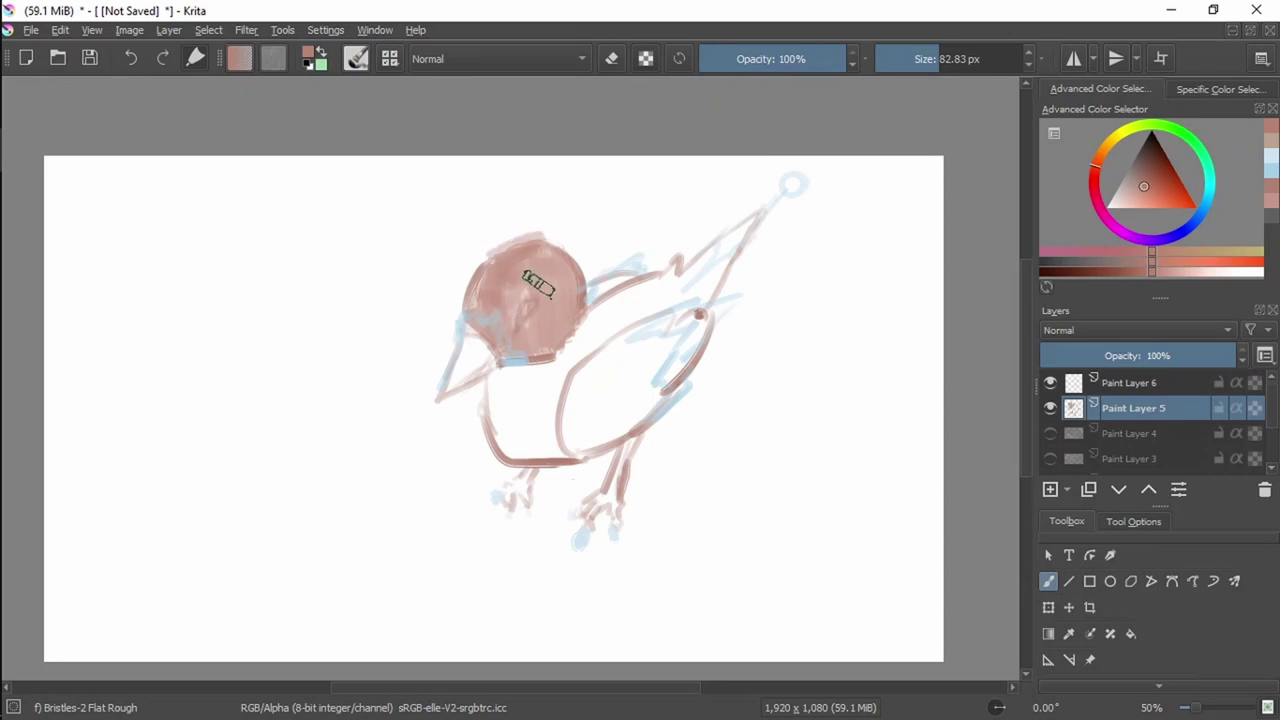
{"action": "key", "text": "ctrl+z"}
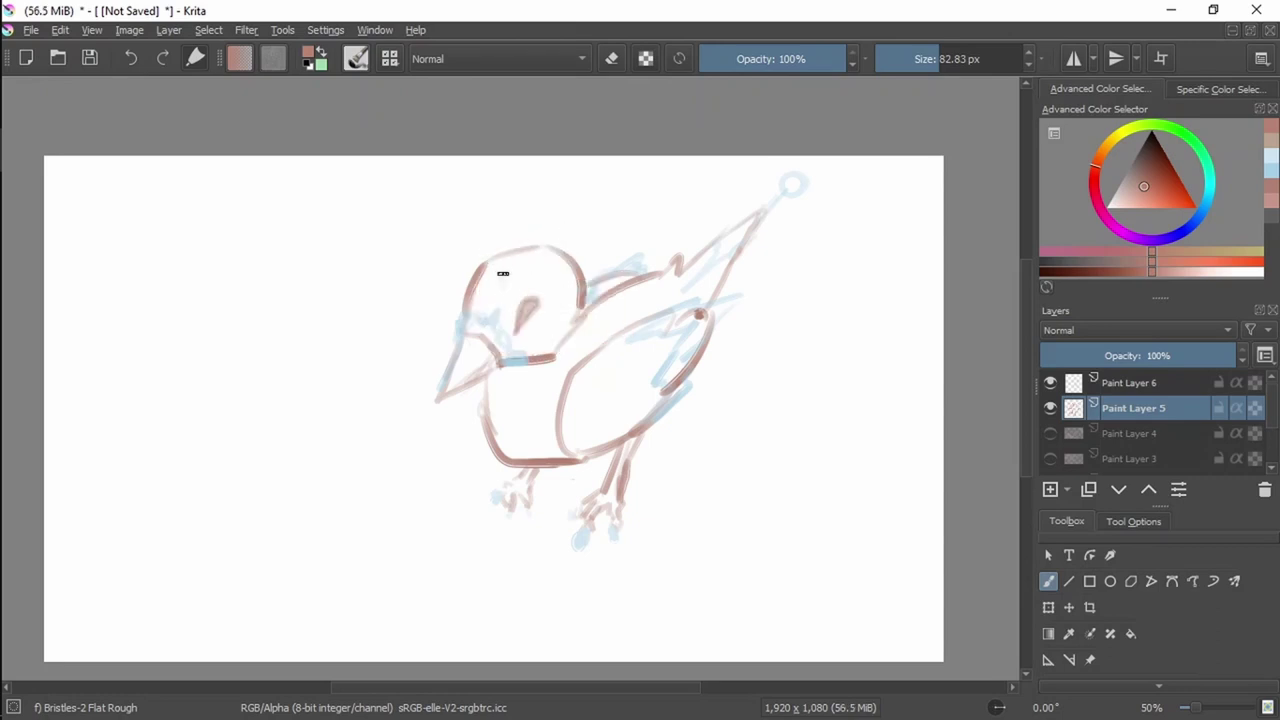
{"action": "mouse_move", "coordinate": [503, 273]}
{"action": "left_mouse_down"}
{"action": "mouse_move", "coordinate": [478, 300]}
{"action": "mouse_move", "coordinate": [500, 261]}
{"action": "left_mouse_up"}
{"action": "key", "text": "ctrl+z"}
Try filling the head from its edge inward and the breast with overlapping reddish brown strokes, and undo them all.
{"action": "mouse_move", "coordinate": [486, 309]}
{"action": "left_mouse_down"}
{"action": "mouse_move", "coordinate": [512, 261]}
{"action": "mouse_move", "coordinate": [507, 271]}
{"action": "mouse_move", "coordinate": [558, 263]}
{"action": "mouse_move", "coordinate": [560, 306]}
{"action": "mouse_move", "coordinate": [540, 288]}
{"action": "mouse_move", "coordinate": [555, 341]}
{"action": "left_mouse_up"}
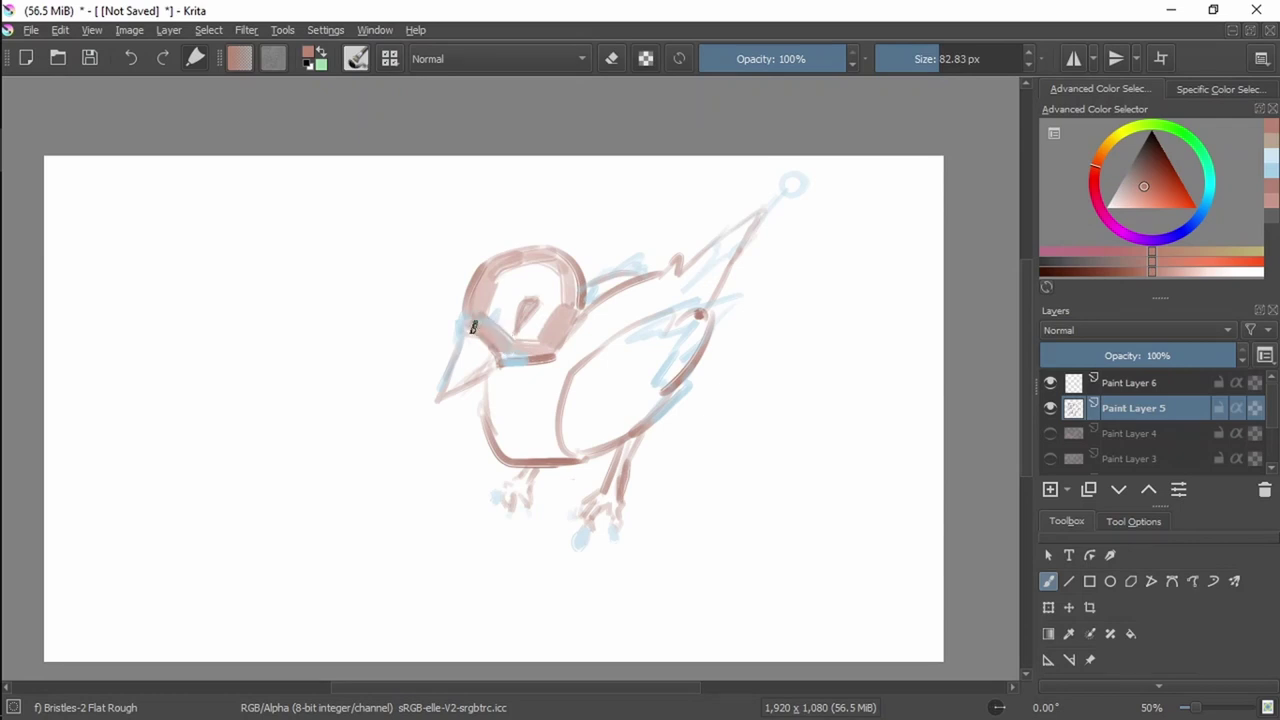
{"action": "mouse_move", "coordinate": [473, 326]}
{"action": "left_mouse_down"}
{"action": "mouse_move", "coordinate": [508, 349]}
{"action": "mouse_move", "coordinate": [505, 282]}
{"action": "mouse_move", "coordinate": [487, 282]}
{"action": "mouse_move", "coordinate": [519, 290]}
{"action": "mouse_move", "coordinate": [525, 270]}
{"action": "mouse_move", "coordinate": [518, 297]}
{"action": "mouse_move", "coordinate": [552, 275]}
{"action": "mouse_move", "coordinate": [561, 248]}
{"action": "mouse_move", "coordinate": [591, 256]}
{"action": "mouse_move", "coordinate": [566, 268]}
{"action": "mouse_move", "coordinate": [550, 314]}
{"action": "mouse_move", "coordinate": [526, 330]}
{"action": "mouse_move", "coordinate": [540, 321]}
{"action": "mouse_move", "coordinate": [549, 262]}
{"action": "mouse_move", "coordinate": [561, 270]}
{"action": "mouse_move", "coordinate": [500, 280]}
{"action": "mouse_move", "coordinate": [511, 304]}
{"action": "mouse_move", "coordinate": [549, 289]}
{"action": "mouse_move", "coordinate": [520, 280]}
{"action": "mouse_move", "coordinate": [524, 296]}
{"action": "mouse_move", "coordinate": [575, 283]}
{"action": "mouse_move", "coordinate": [561, 330]}
{"action": "mouse_move", "coordinate": [533, 338]}
{"action": "mouse_move", "coordinate": [547, 296]}
{"action": "mouse_move", "coordinate": [543, 345]}
{"action": "left_mouse_up"}
{"action": "mouse_move", "coordinate": [503, 406]}
{"action": "left_mouse_down"}
{"action": "mouse_move", "coordinate": [506, 434]}
{"action": "mouse_move", "coordinate": [536, 453]}
{"action": "mouse_move", "coordinate": [528, 372]}
{"action": "mouse_move", "coordinate": [500, 376]}
{"action": "mouse_move", "coordinate": [557, 385]}
{"action": "mouse_move", "coordinate": [591, 366]}
{"action": "left_mouse_up"}
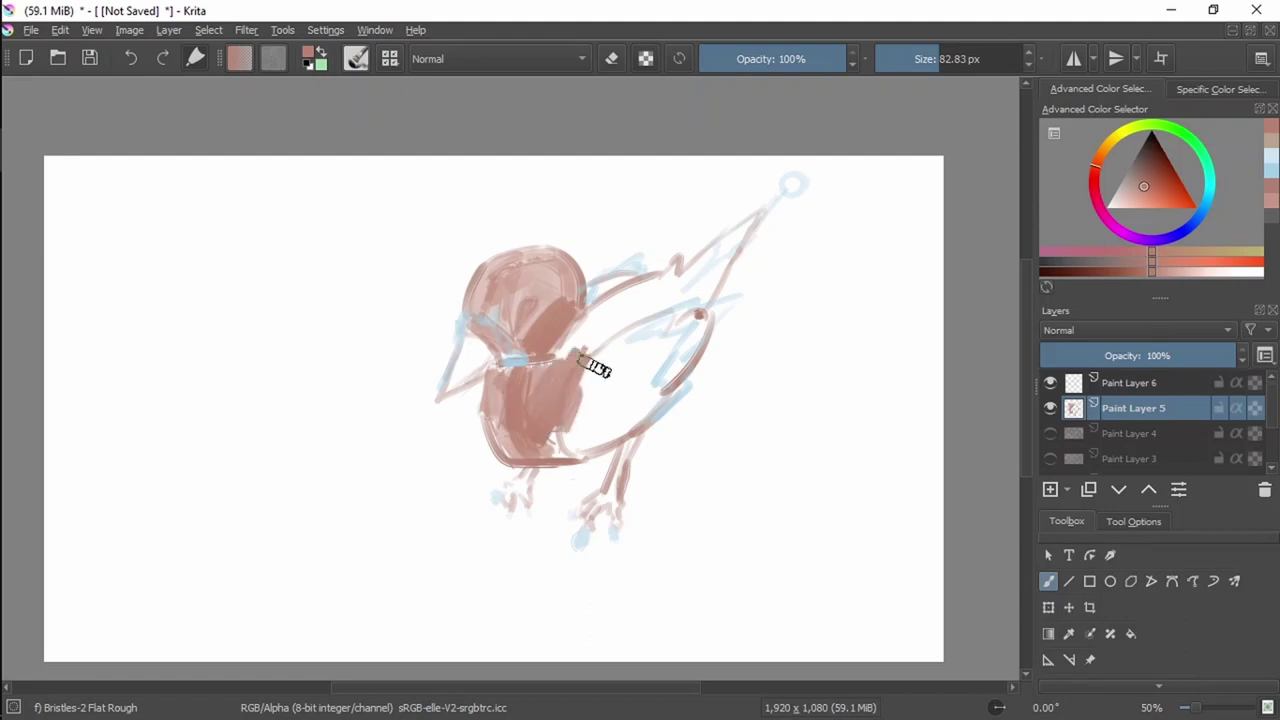
{"action": "key", "text": "ctrl"}
{"action": "key", "text": "ctrl+z"}
{"action": "key", "text": "ctrl+z"}
{"action": "key", "text": "ctrl+z"}
{"action": "key", "text": "ctrl+z"}
{"action": "key", "text": "ctrl+z"}
{"action": "key", "text": "ctrl+z"}
{"action": "key", "text": "ctrl+z"}
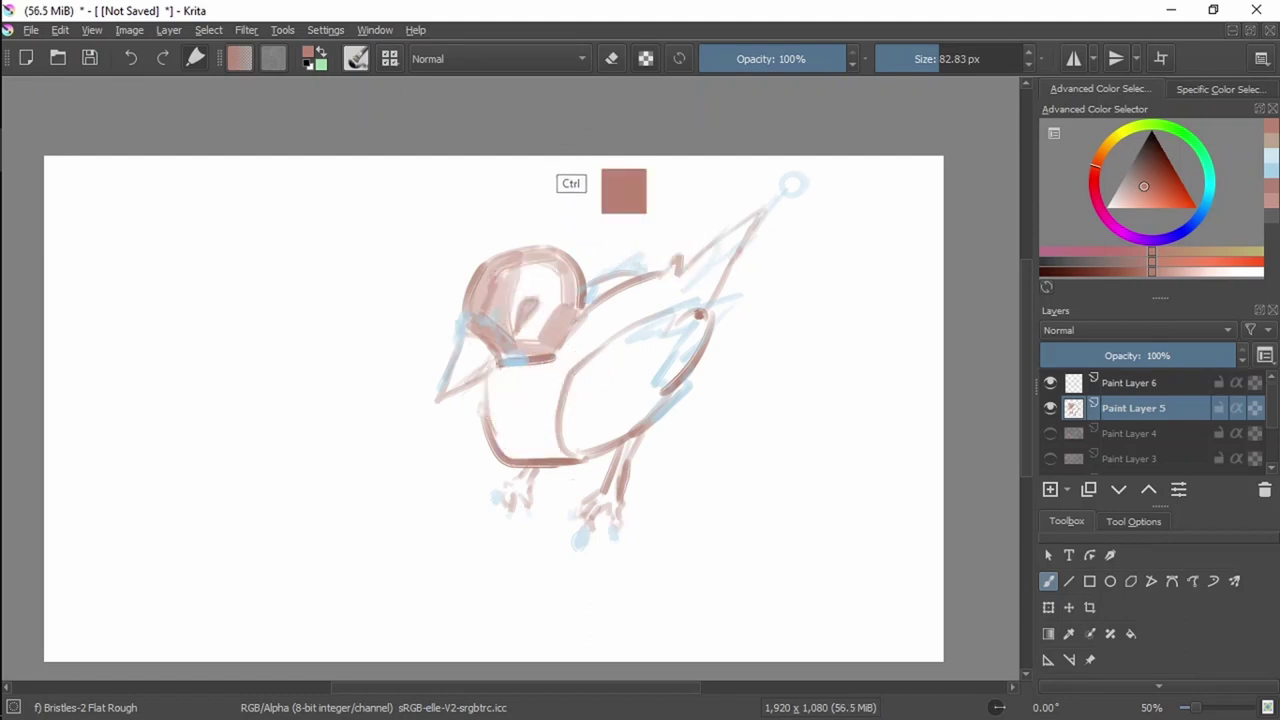
{"action": "key", "text": "ctrl+z"}
{"action": "key", "text": "ctrl+z"}
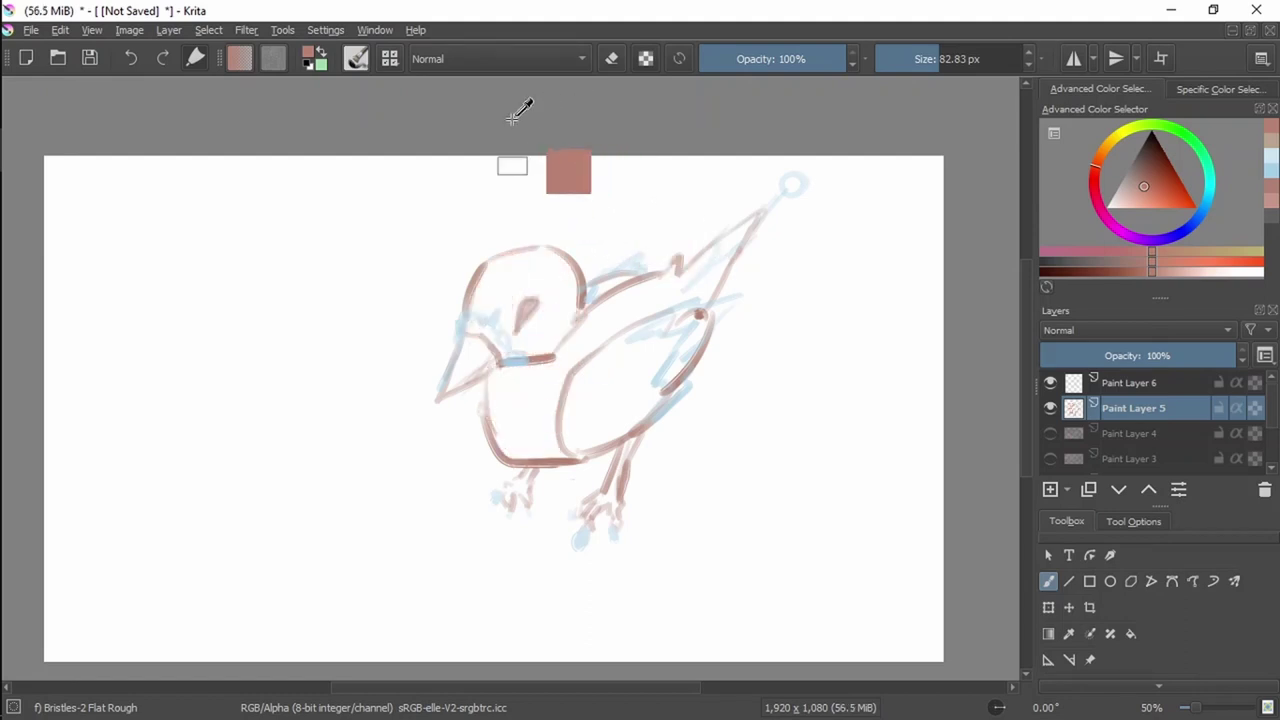
Switch to the Basic-2 Opacity brush, try filling the head edge, body and wing, and undo the body strokes.
{"action": "left_click", "coordinate": [390, 59]}
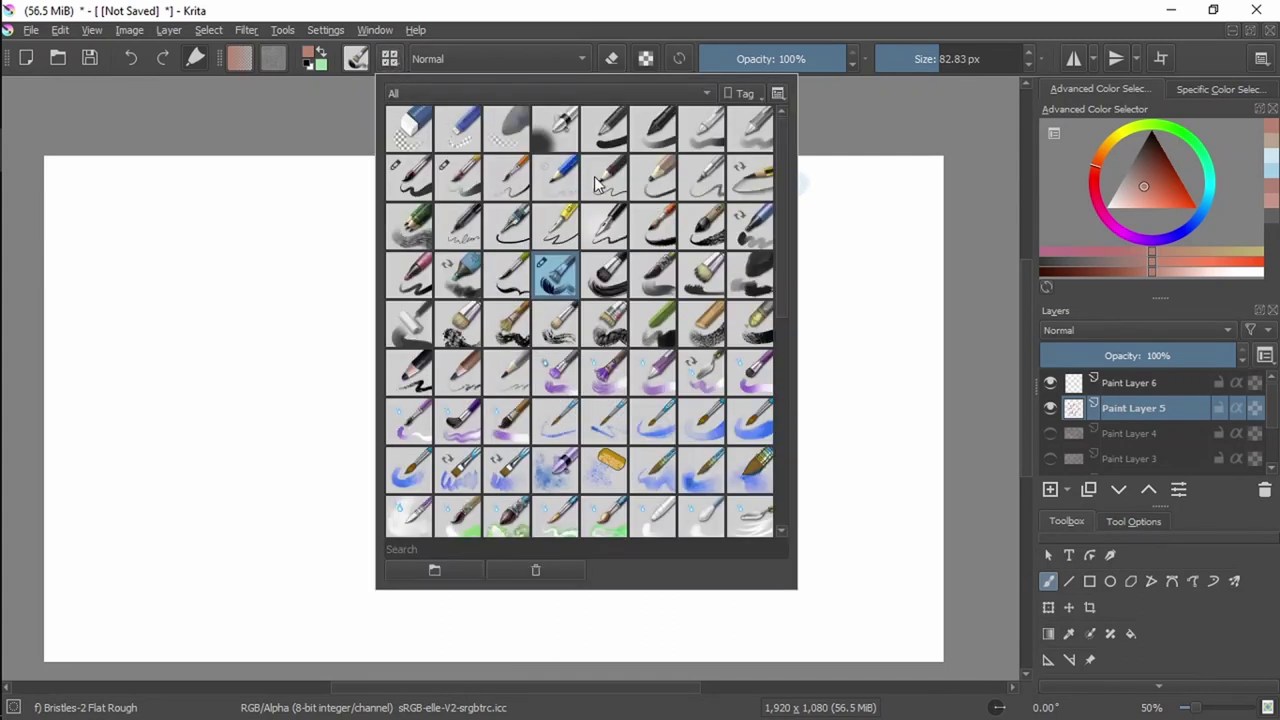
{"action": "left_click", "coordinate": [660, 140]}
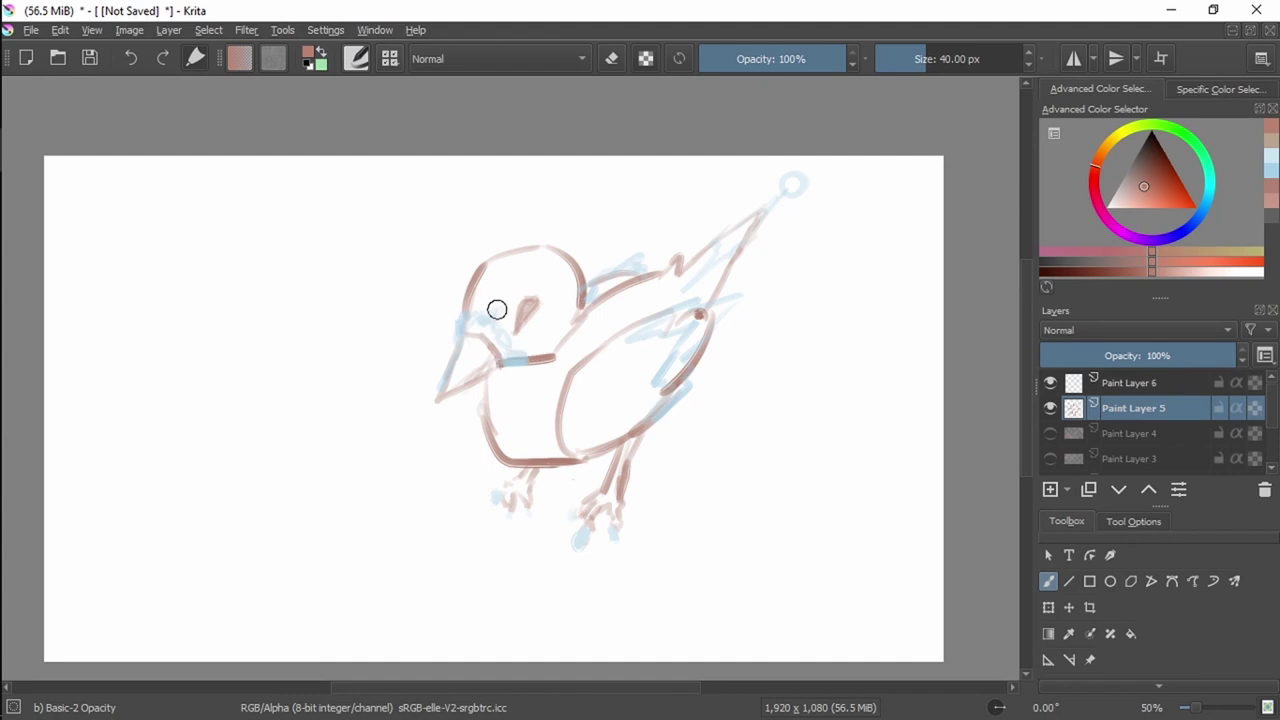
{"action": "mouse_move", "coordinate": [497, 310]}
{"action": "left_mouse_down"}
{"action": "mouse_move", "coordinate": [483, 294]}
{"action": "mouse_move", "coordinate": [471, 330]}
{"action": "left_mouse_up"}
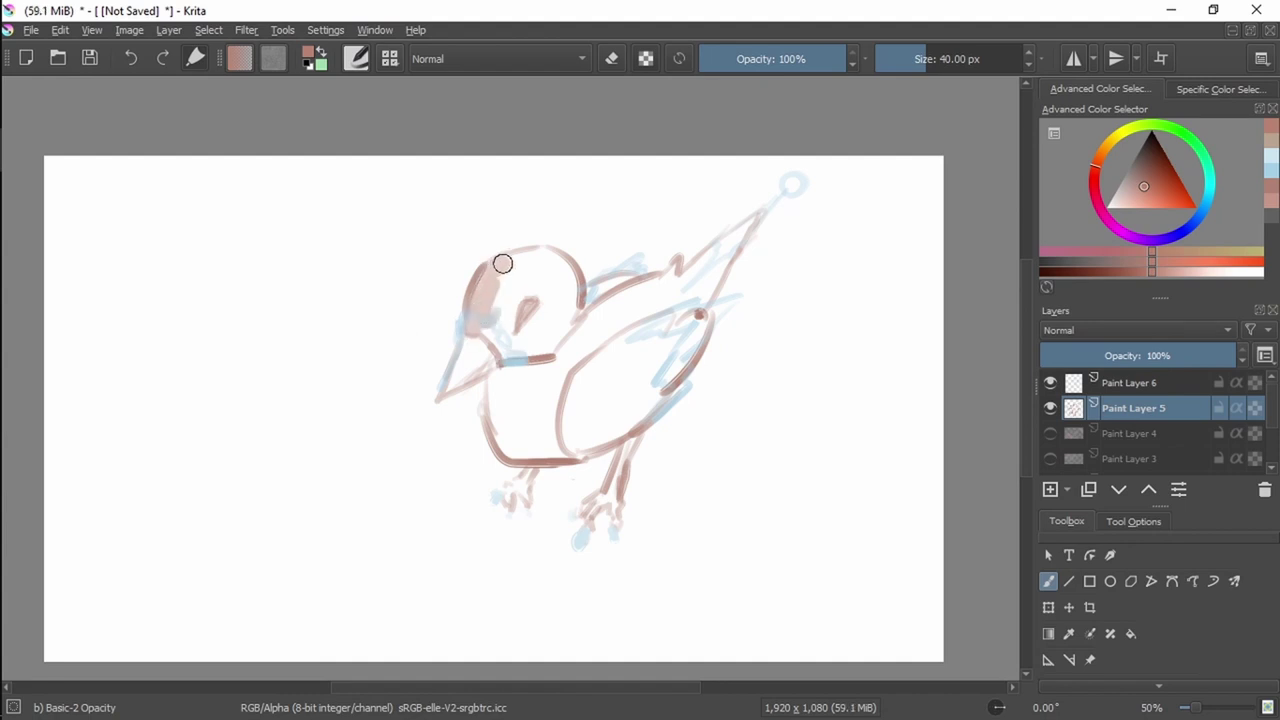
{"action": "mouse_move", "coordinate": [567, 274]}
{"action": "left_mouse_down"}
{"action": "mouse_move", "coordinate": [572, 318]}
{"action": "mouse_move", "coordinate": [539, 347]}
{"action": "mouse_move", "coordinate": [499, 338]}
{"action": "left_mouse_up"}
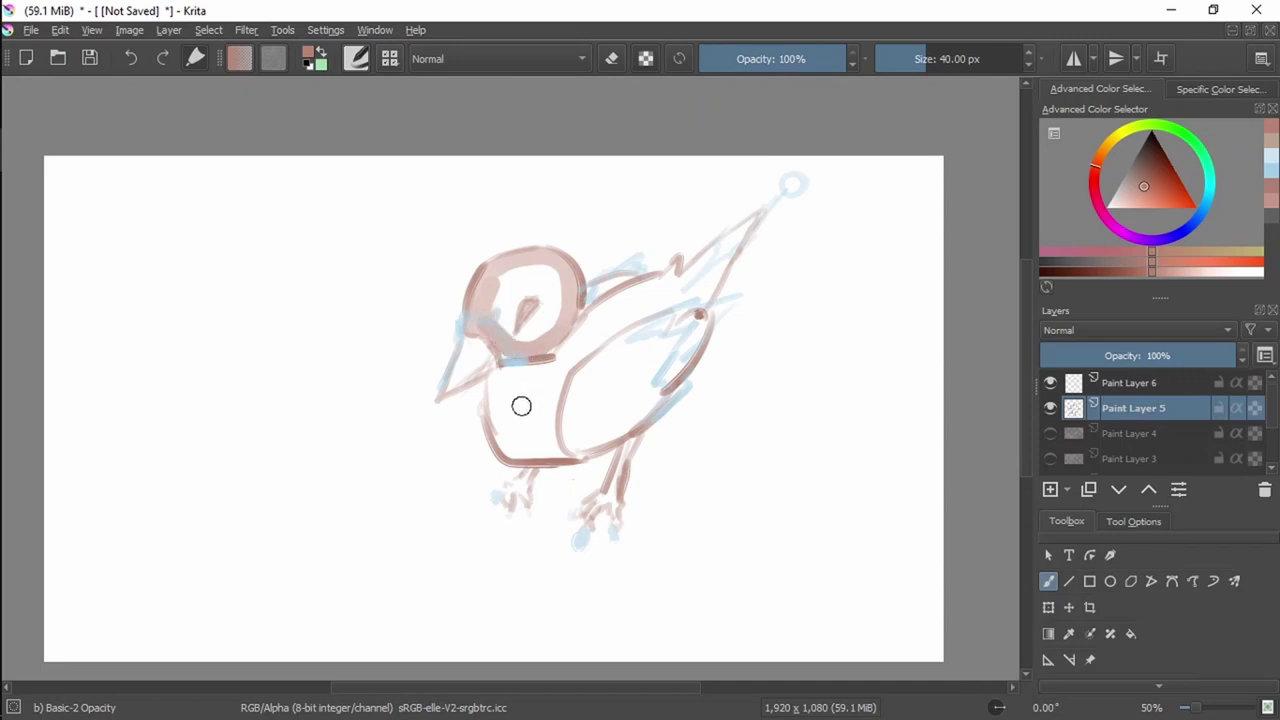
{"action": "mouse_move", "coordinate": [521, 405]}
{"action": "left_mouse_down"}
{"action": "mouse_move", "coordinate": [506, 433]}
{"action": "mouse_move", "coordinate": [498, 373]}
{"action": "mouse_move", "coordinate": [515, 451]}
{"action": "mouse_move", "coordinate": [504, 415]}
{"action": "mouse_move", "coordinate": [505, 445]}
{"action": "mouse_move", "coordinate": [552, 348]}
{"action": "mouse_move", "coordinate": [567, 391]}
{"action": "mouse_move", "coordinate": [608, 319]}
{"action": "mouse_move", "coordinate": [559, 342]}
{"action": "mouse_move", "coordinate": [608, 301]}
{"action": "mouse_move", "coordinate": [588, 298]}
{"action": "mouse_move", "coordinate": [673, 273]}
{"action": "mouse_move", "coordinate": [599, 341]}
{"action": "mouse_move", "coordinate": [594, 401]}
{"action": "left_mouse_up"}
{"action": "left_click_drag", "start_coordinate": [557, 450], "coordinate": [614, 417]}
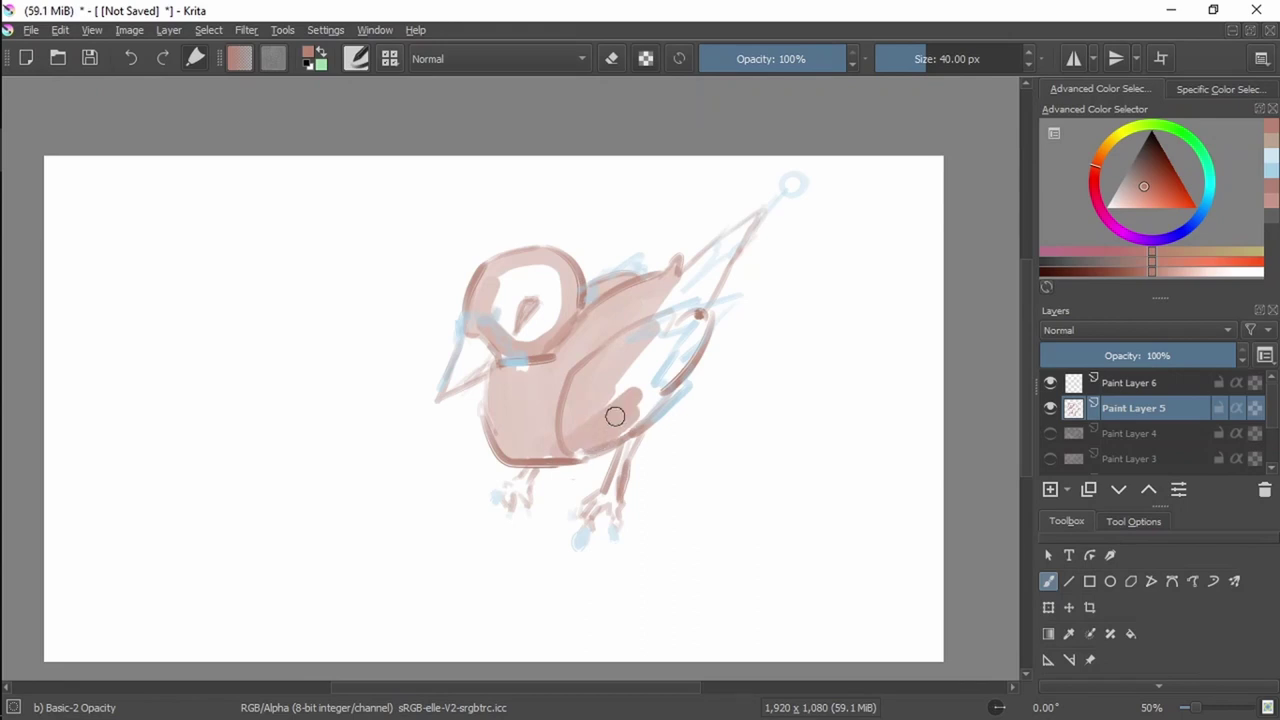
{"action": "key", "text": "ctrl+z"}
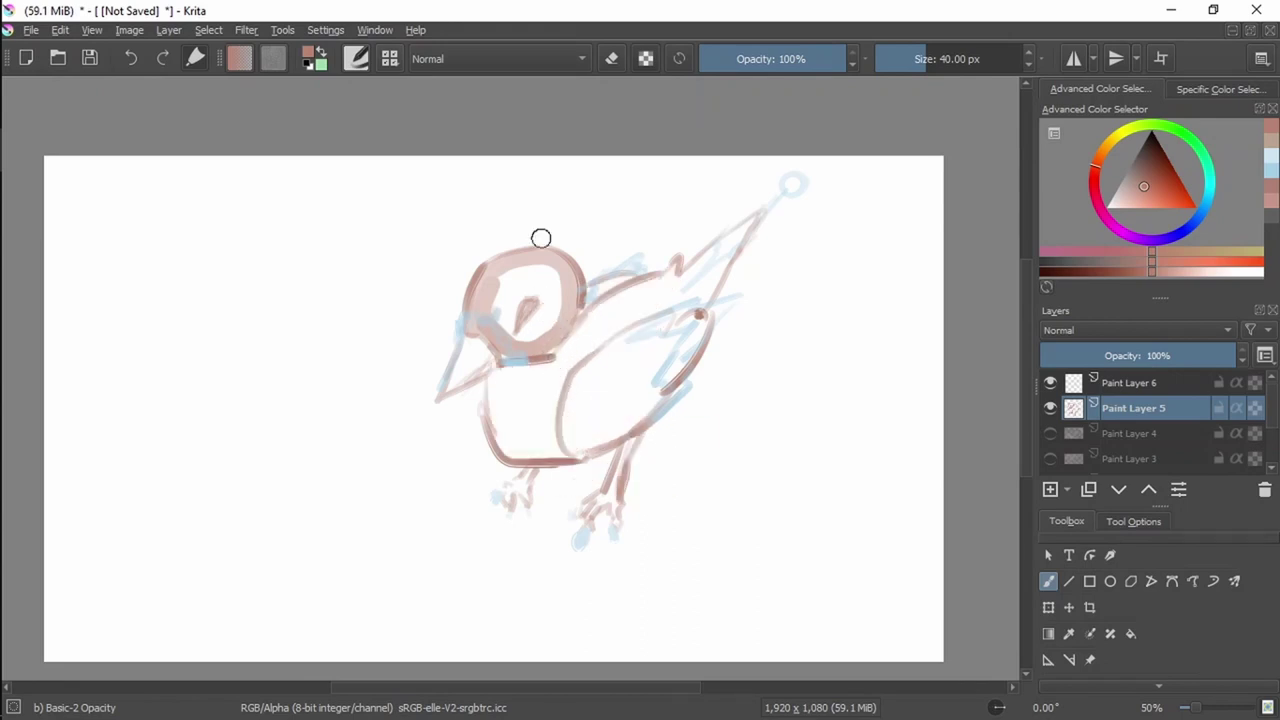
Switch to the Basic-1 brush, undo the remaining head fill, and try a stroke on the head before undoing it.
{"action": "left_click", "coordinate": [390, 58]}
{"action": "left_click", "coordinate": [607, 122]}
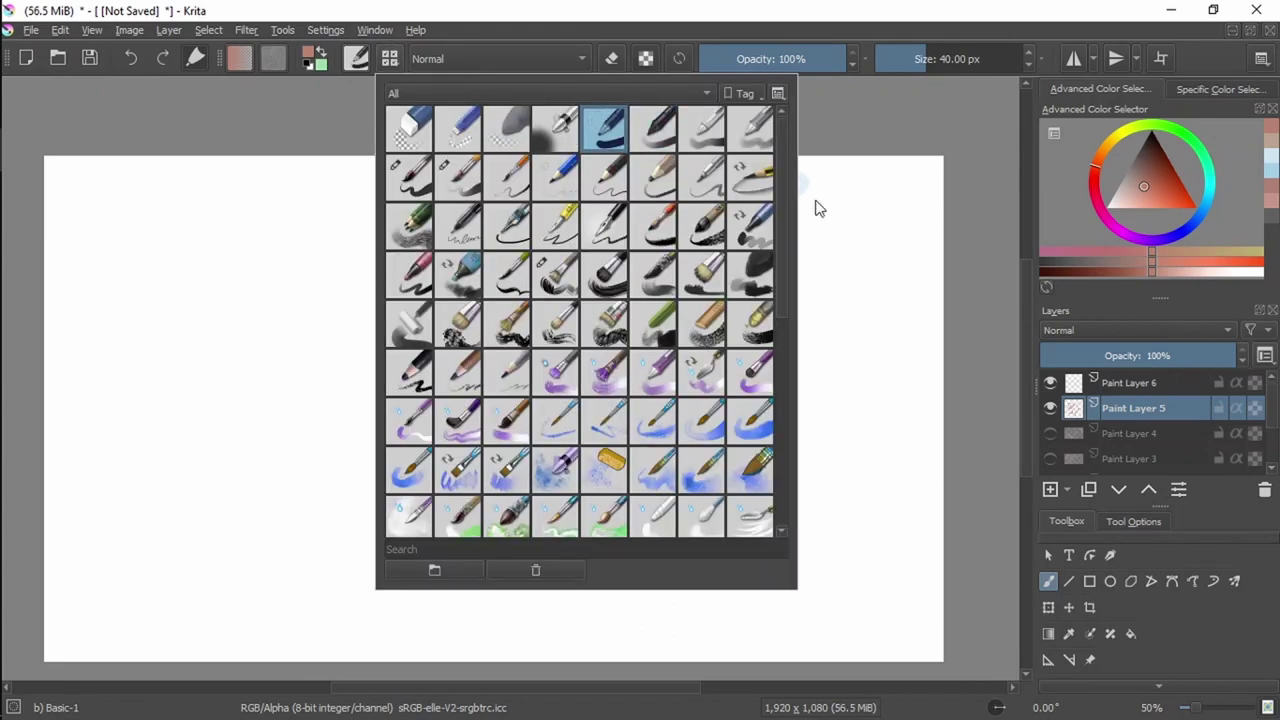
{"action": "left_click", "coordinate": [875, 237]}
{"action": "key", "text": "ctrl+z"}
{"action": "key", "text": "ctrl+z"}
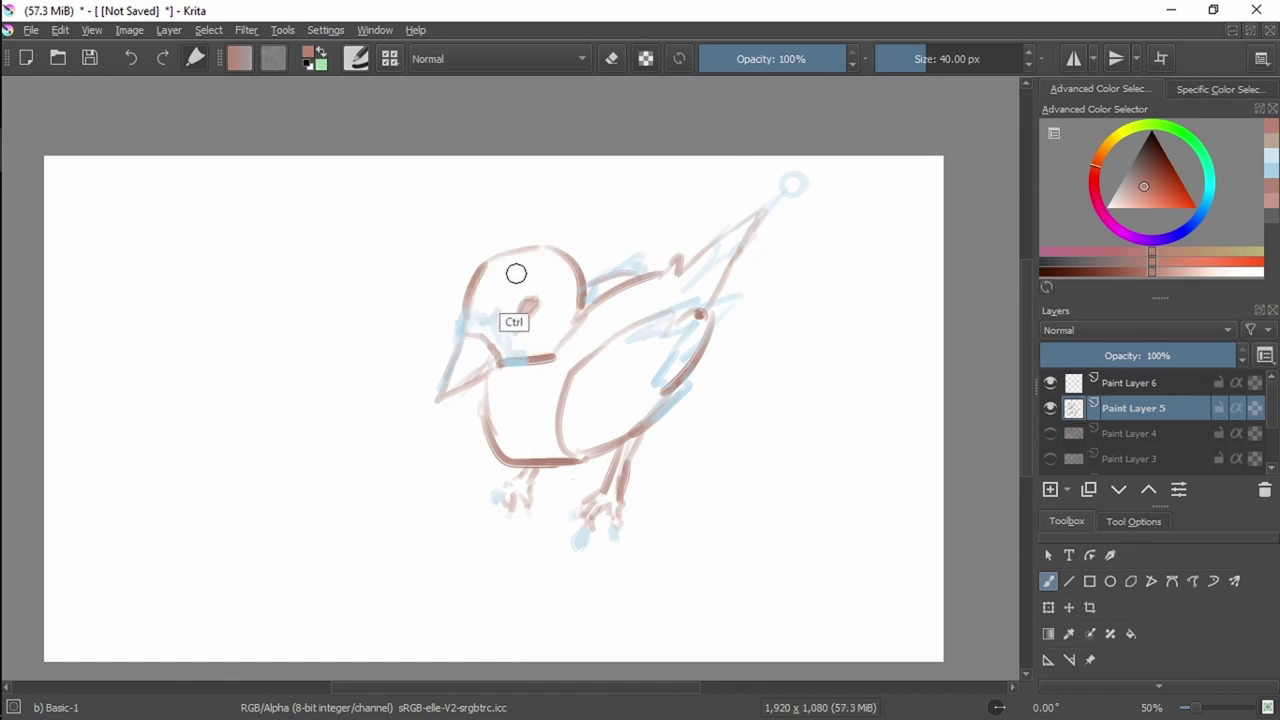
{"action": "left_click_drag", "start_coordinate": [486, 305], "coordinate": [491, 284]}
{"action": "key", "text": "ctrl+z"}
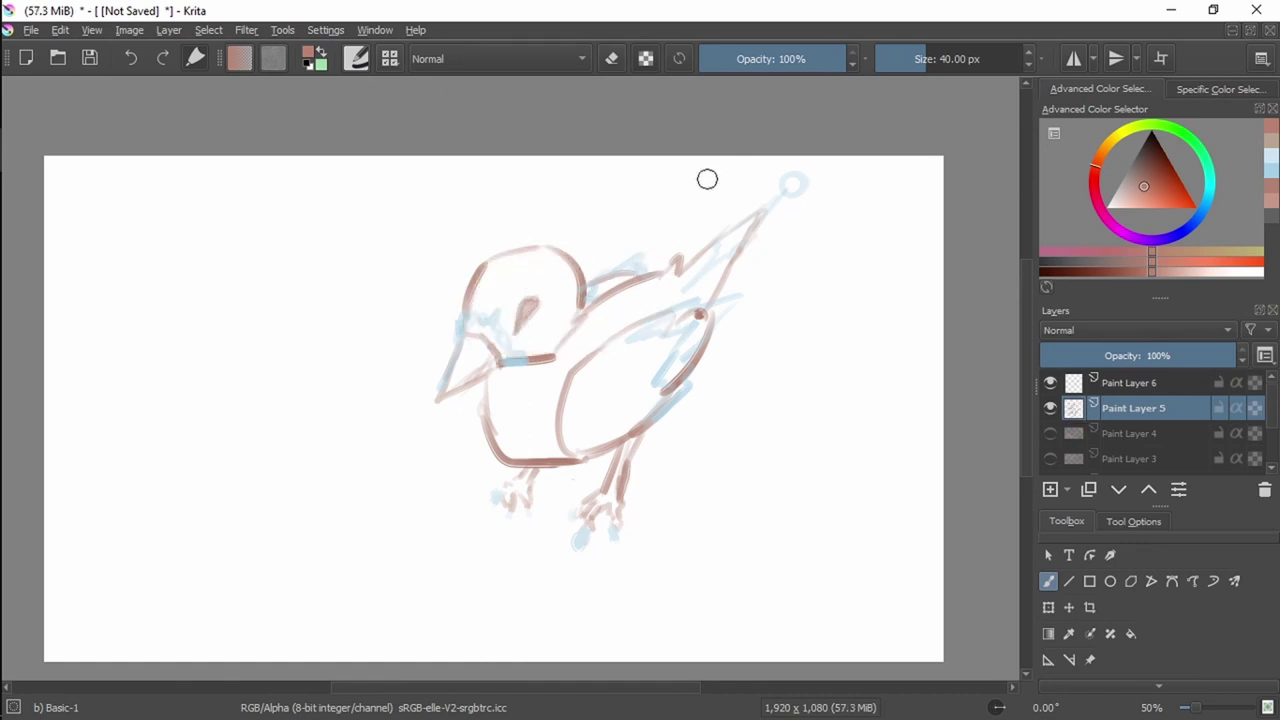
Lighten the brush colour to a pale dusty pink, try filling the head and breast with it, and undo the fill.
{"action": "left_click_drag", "start_coordinate": [1148, 193], "coordinate": [1129, 190]}
{"action": "mouse_move", "coordinate": [499, 270]}
{"action": "left_mouse_down"}
{"action": "mouse_move", "coordinate": [477, 318]}
{"action": "mouse_move", "coordinate": [554, 336]}
{"action": "mouse_move", "coordinate": [578, 292]}
{"action": "mouse_move", "coordinate": [543, 257]}
{"action": "mouse_move", "coordinate": [504, 262]}
{"action": "left_mouse_up"}
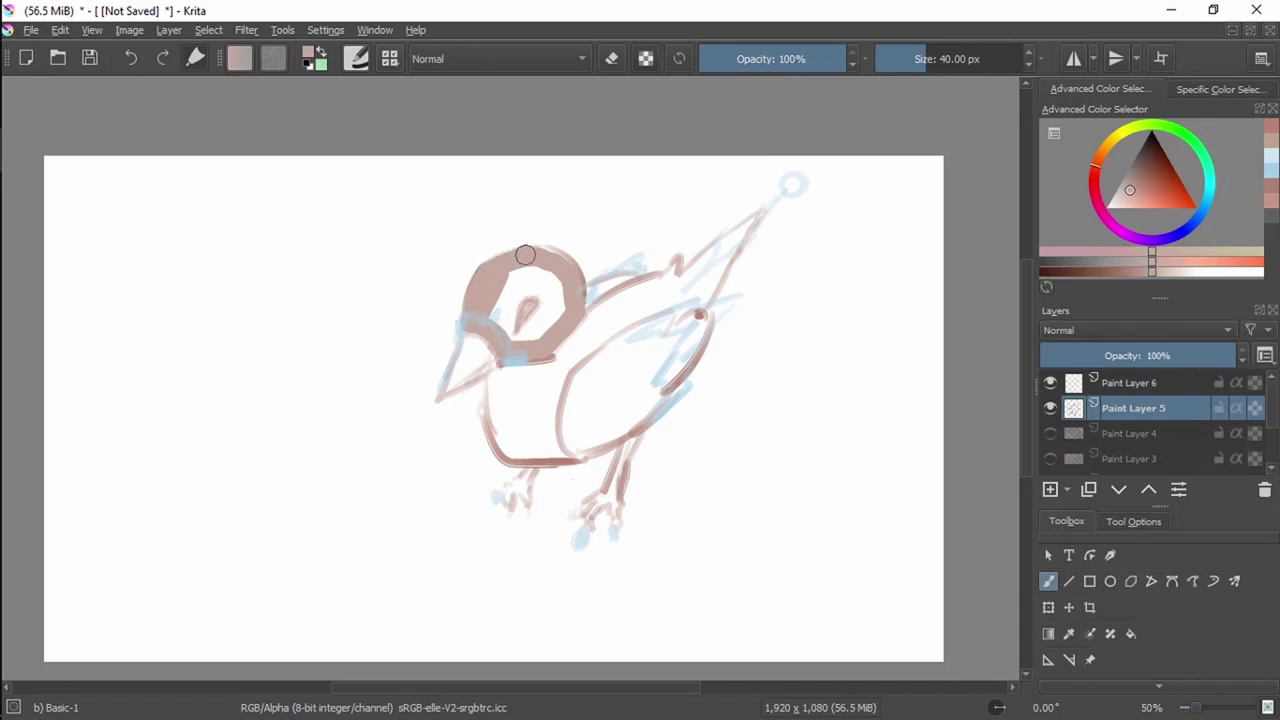
{"action": "mouse_move", "coordinate": [567, 297]}
{"action": "left_mouse_down"}
{"action": "mouse_move", "coordinate": [511, 329]}
{"action": "mouse_move", "coordinate": [520, 268]}
{"action": "left_mouse_up"}
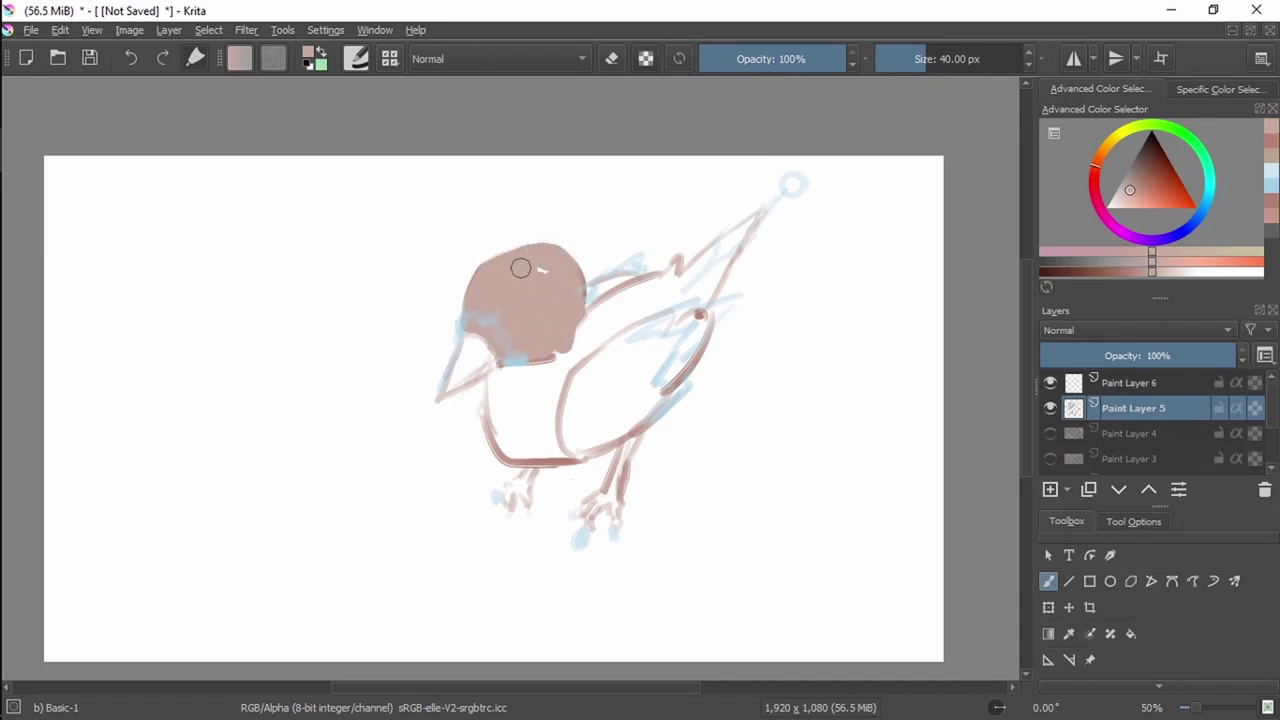
{"action": "mouse_move", "coordinate": [530, 347]}
{"action": "left_mouse_down"}
{"action": "mouse_move", "coordinate": [510, 410]}
{"action": "mouse_move", "coordinate": [503, 369]}
{"action": "left_mouse_up"}
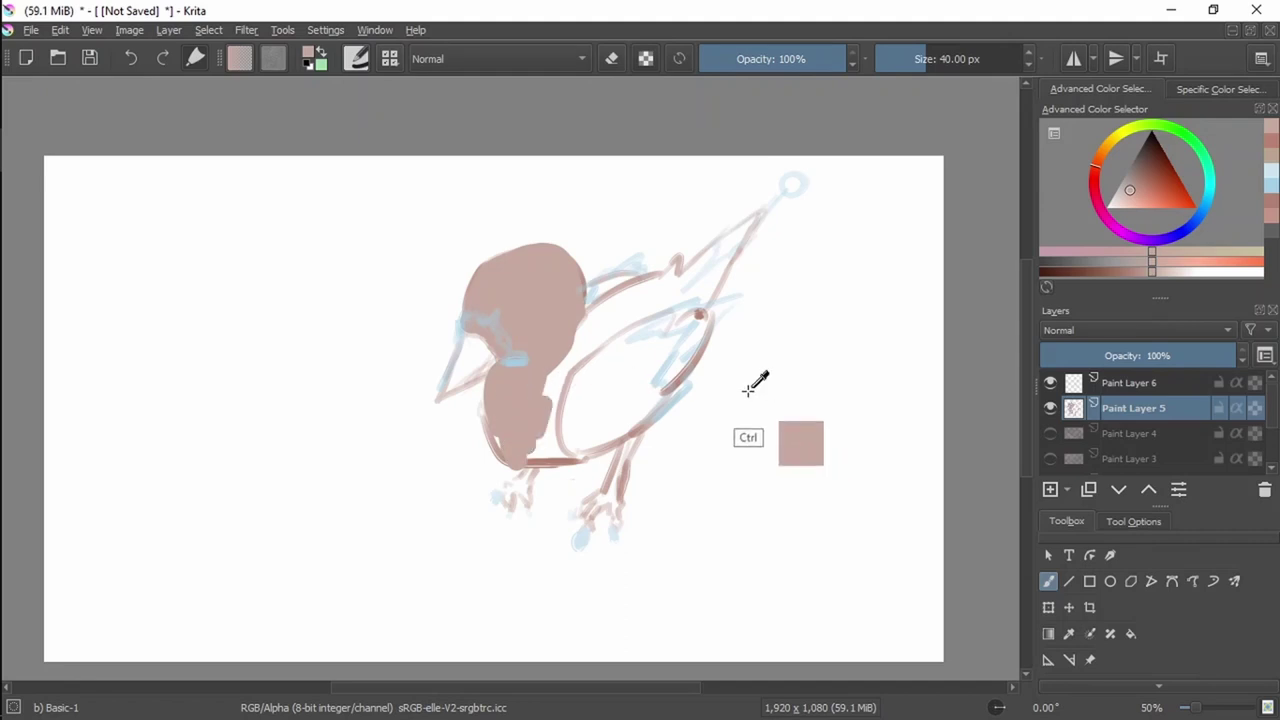
{"action": "key", "text": "ctrl+z"}
{"action": "key", "text": "ctrl+z"}
{"action": "key", "text": "ctrl+z"}
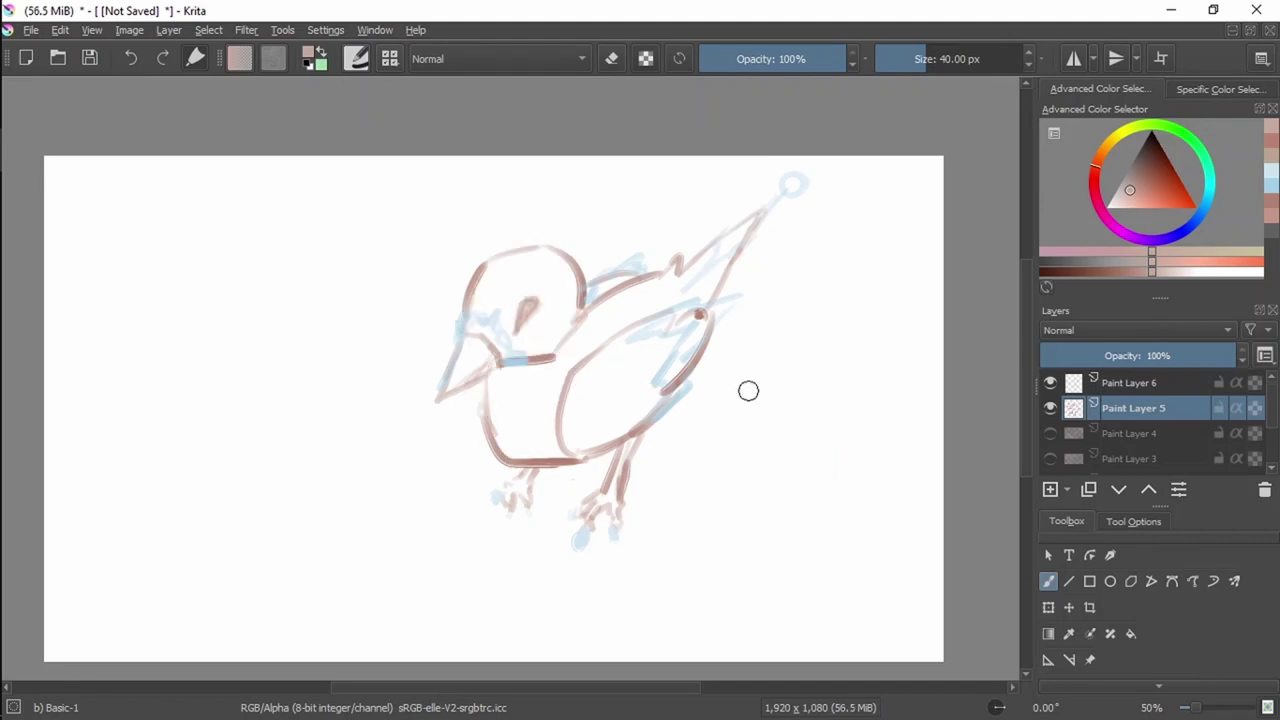
Fill the bird's head, body, wing, tail and legs with translucent dusty pink using the Basic-2 Opacity brush at 90.35 px.
{"action": "left_click", "coordinate": [389, 58]}
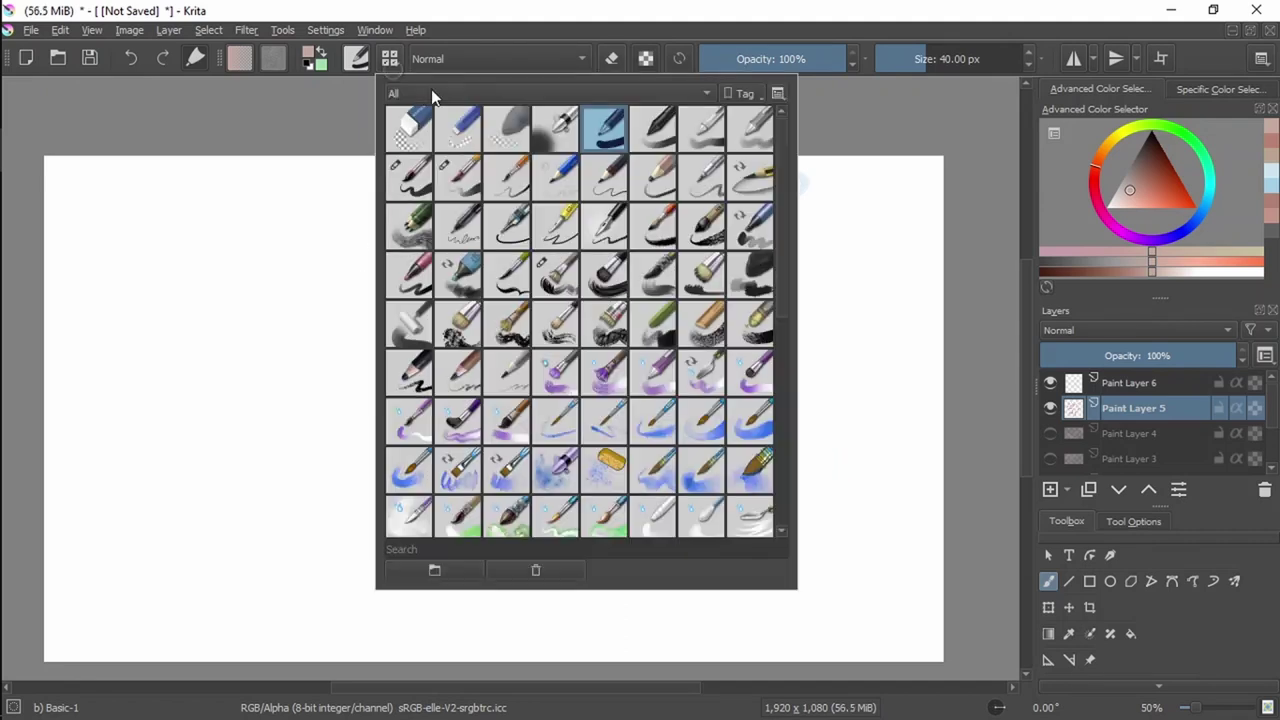
{"action": "left_click", "coordinate": [657, 128]}
{"action": "left_click", "coordinate": [840, 235]}
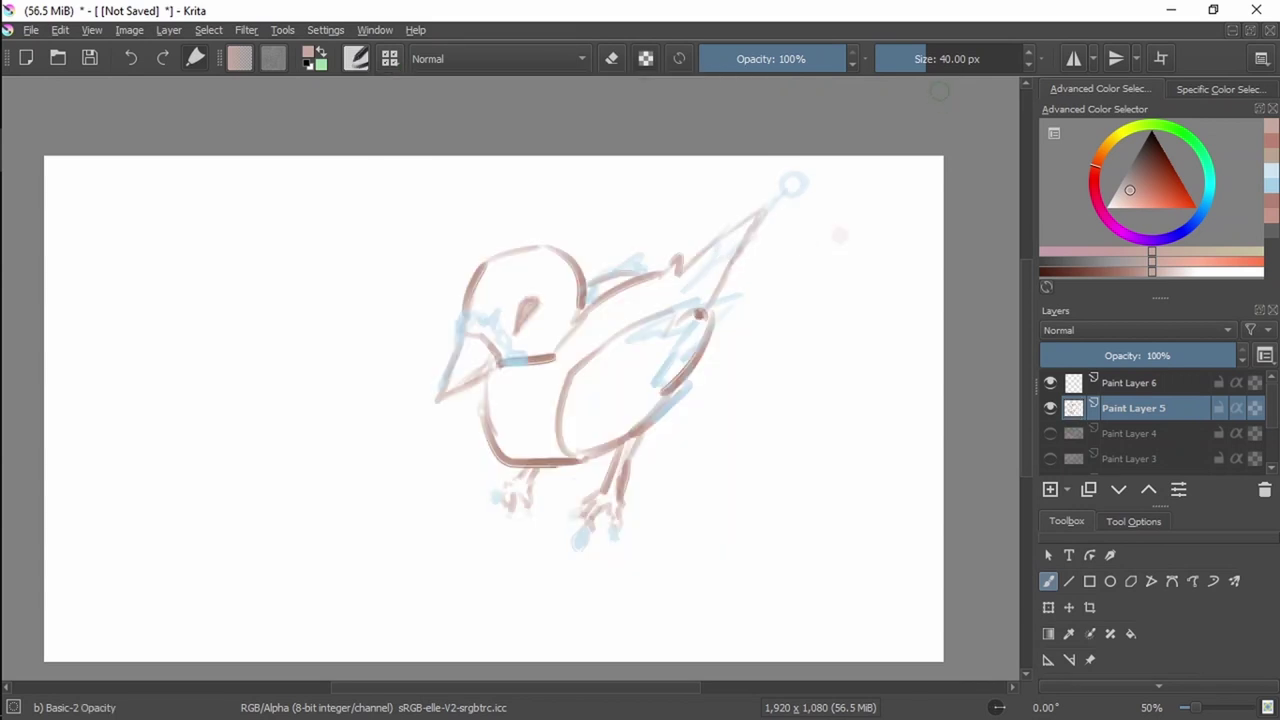
{"action": "left_click_drag", "start_coordinate": [898, 58], "coordinate": [940, 62]}
{"action": "mouse_move", "coordinate": [567, 281]}
{"action": "left_mouse_down"}
{"action": "mouse_move", "coordinate": [490, 301]}
{"action": "mouse_move", "coordinate": [483, 317]}
{"action": "mouse_move", "coordinate": [514, 273]}
{"action": "mouse_move", "coordinate": [559, 278]}
{"action": "mouse_move", "coordinate": [542, 334]}
{"action": "mouse_move", "coordinate": [515, 342]}
{"action": "mouse_move", "coordinate": [506, 308]}
{"action": "mouse_move", "coordinate": [549, 290]}
{"action": "mouse_move", "coordinate": [520, 268]}
{"action": "mouse_move", "coordinate": [488, 303]}
{"action": "mouse_move", "coordinate": [537, 316]}
{"action": "mouse_move", "coordinate": [508, 419]}
{"action": "mouse_move", "coordinate": [569, 347]}
{"action": "mouse_move", "coordinate": [565, 377]}
{"action": "mouse_move", "coordinate": [636, 298]}
{"action": "mouse_move", "coordinate": [599, 305]}
{"action": "mouse_move", "coordinate": [657, 310]}
{"action": "mouse_move", "coordinate": [673, 290]}
{"action": "mouse_move", "coordinate": [670, 308]}
{"action": "mouse_move", "coordinate": [745, 225]}
{"action": "mouse_move", "coordinate": [615, 387]}
{"action": "mouse_move", "coordinate": [683, 324]}
{"action": "mouse_move", "coordinate": [613, 415]}
{"action": "mouse_move", "coordinate": [633, 410]}
{"action": "mouse_move", "coordinate": [512, 440]}
{"action": "mouse_move", "coordinate": [589, 373]}
{"action": "mouse_move", "coordinate": [601, 328]}
{"action": "mouse_move", "coordinate": [519, 379]}
{"action": "mouse_move", "coordinate": [503, 405]}
{"action": "mouse_move", "coordinate": [547, 400]}
{"action": "mouse_move", "coordinate": [588, 346]}
{"action": "mouse_move", "coordinate": [632, 325]}
{"action": "mouse_move", "coordinate": [652, 338]}
{"action": "mouse_move", "coordinate": [654, 303]}
{"action": "mouse_move", "coordinate": [664, 322]}
{"action": "mouse_move", "coordinate": [624, 370]}
{"action": "mouse_move", "coordinate": [633, 324]}
{"action": "mouse_move", "coordinate": [623, 407]}
{"action": "mouse_move", "coordinate": [728, 250]}
{"action": "mouse_move", "coordinate": [571, 443]}
{"action": "mouse_move", "coordinate": [627, 457]}
{"action": "mouse_move", "coordinate": [517, 486]}
{"action": "mouse_move", "coordinate": [526, 380]}
{"action": "mouse_move", "coordinate": [490, 347]}
{"action": "left_mouse_up"}
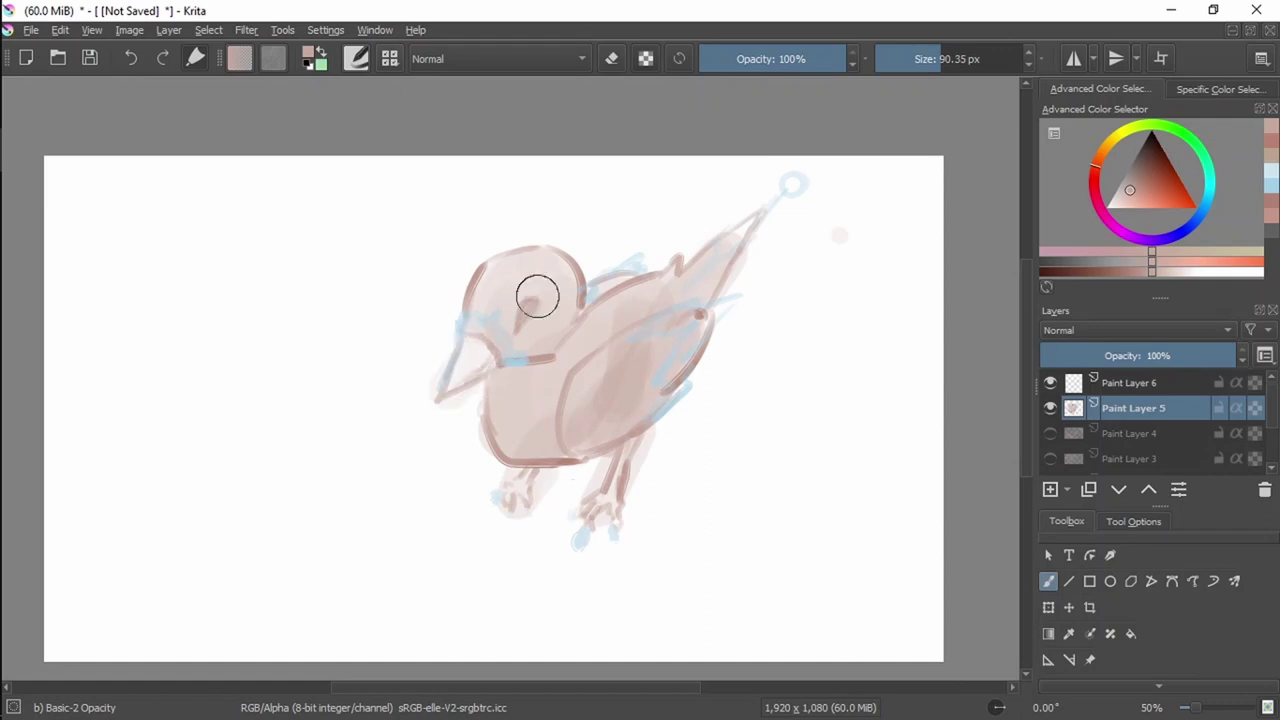
{"action": "left_click_drag", "start_coordinate": [765, 269], "coordinate": [735, 267]}
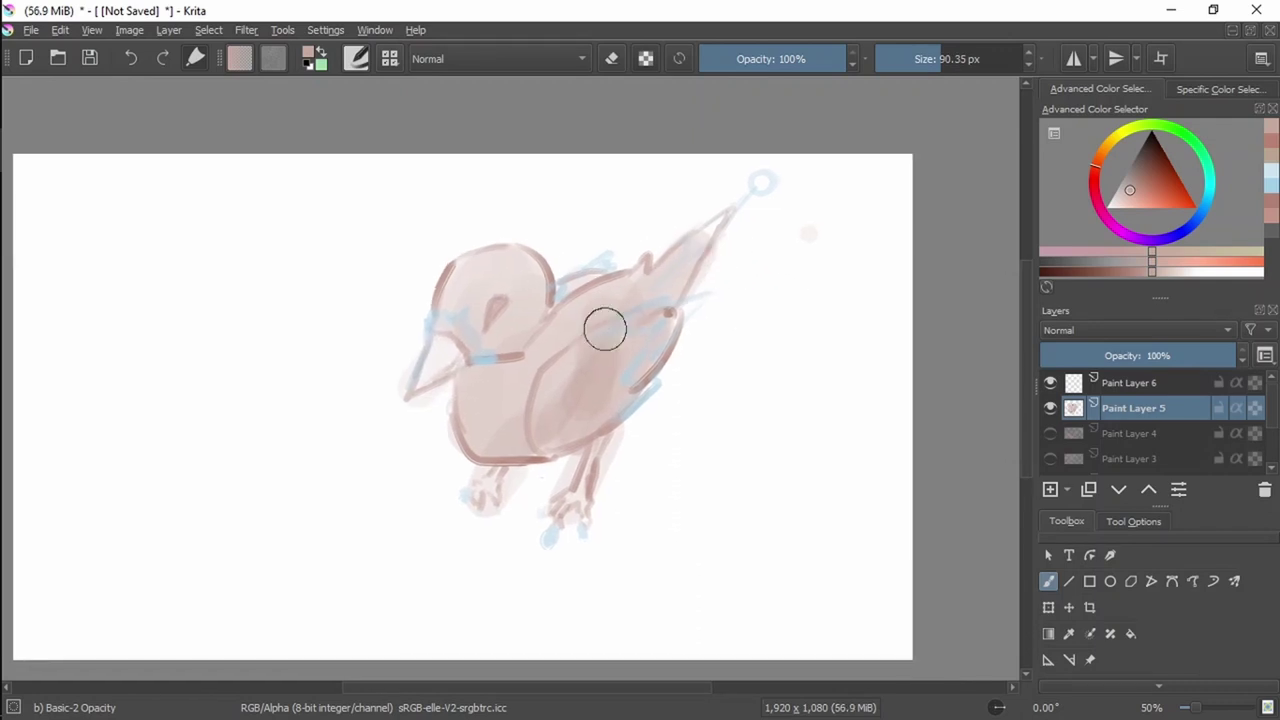
Make Paint Layer 6 active, choose a muted teal brush colour and reduce the brush to 16.86 px.
{"action": "left_click", "coordinate": [1122, 382]}
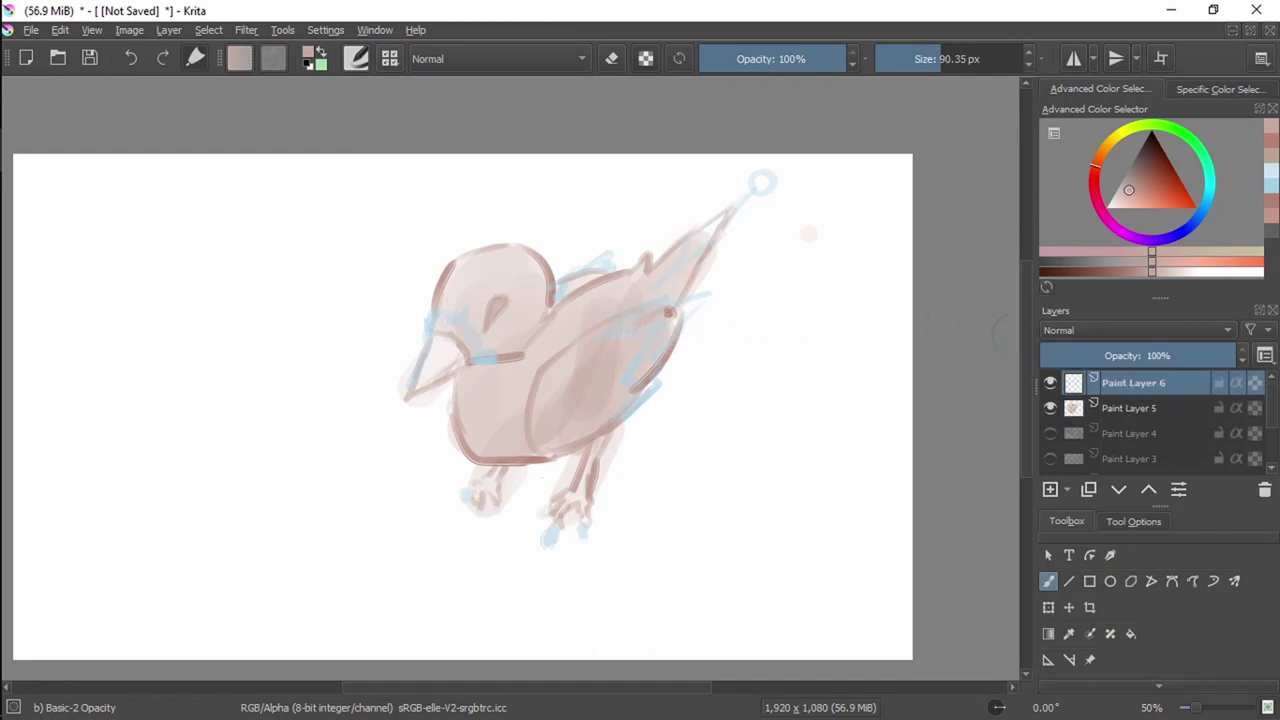
{"action": "key", "text": "ctrl"}
{"action": "left_click", "coordinate": [1210, 194]}
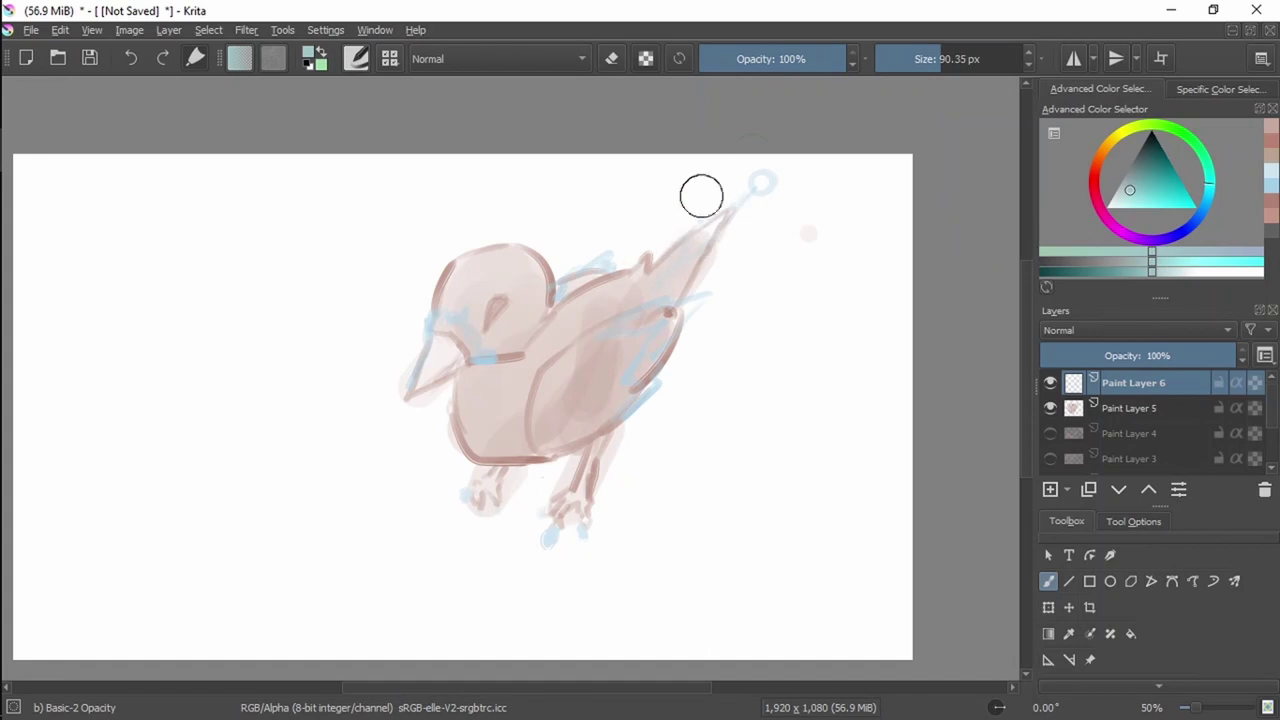
{"action": "left_click_drag", "start_coordinate": [928, 57], "coordinate": [913, 59]}
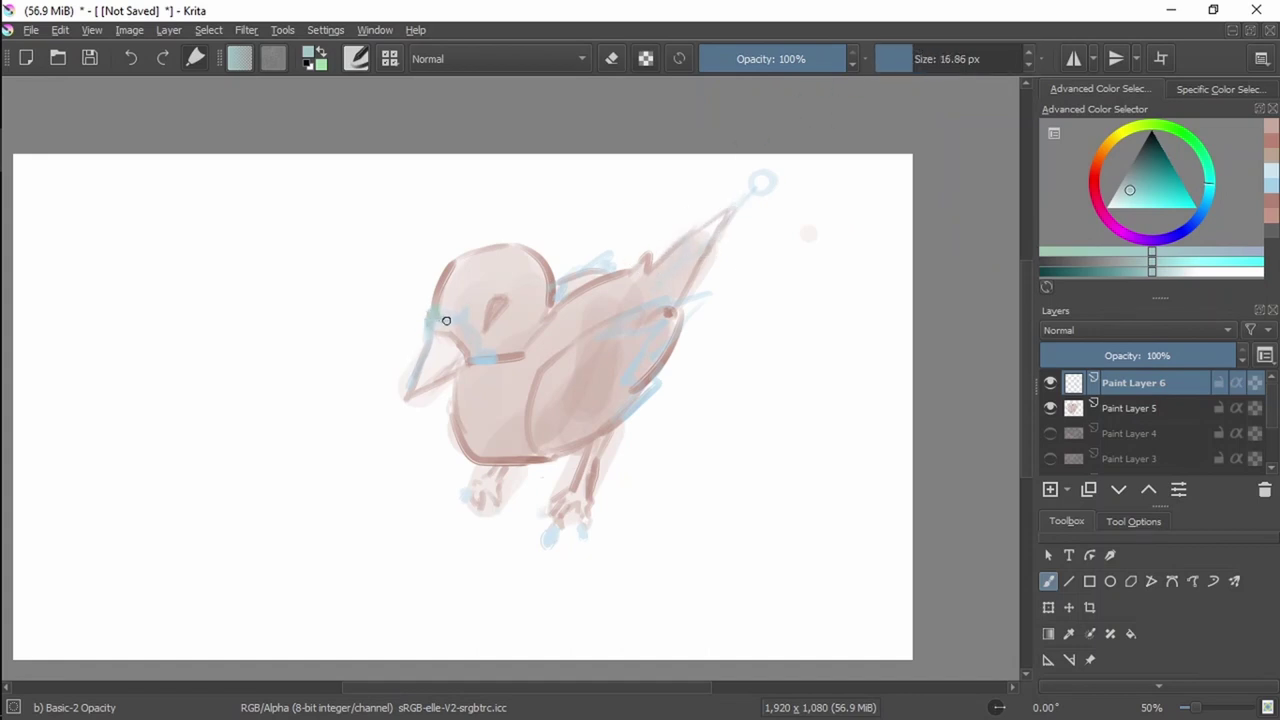
Switch the brush to pale blue and paint over the face marking around the base of the beak.
{"action": "left_click", "coordinate": [598, 342], "text": "ctrl"}
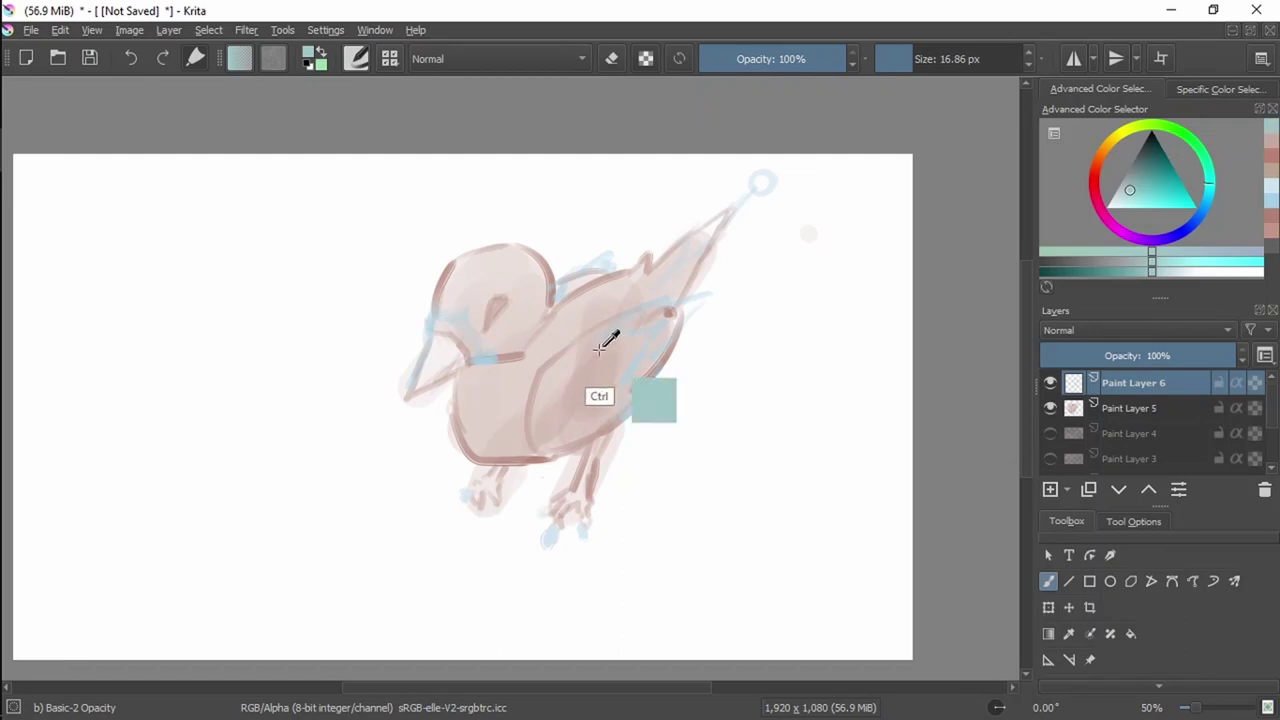
{"action": "left_click", "coordinate": [431, 323], "text": "ctrl"}
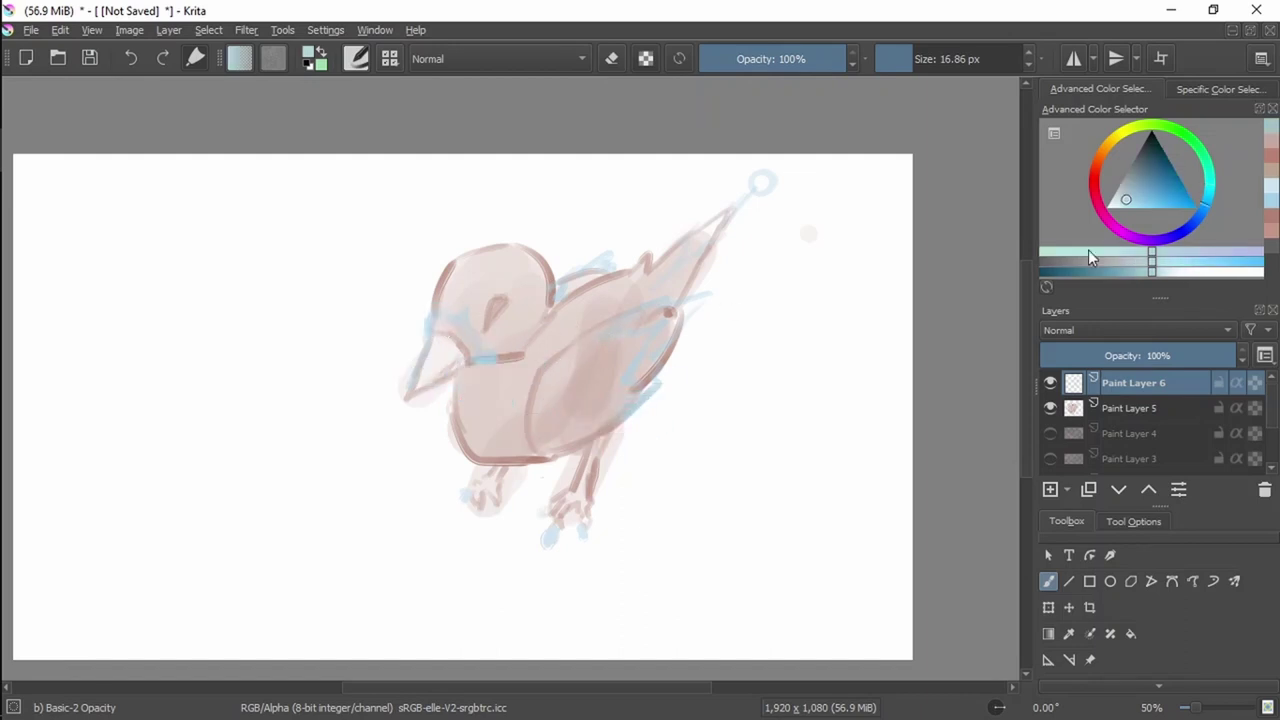
{"action": "left_click", "coordinate": [1272, 185]}
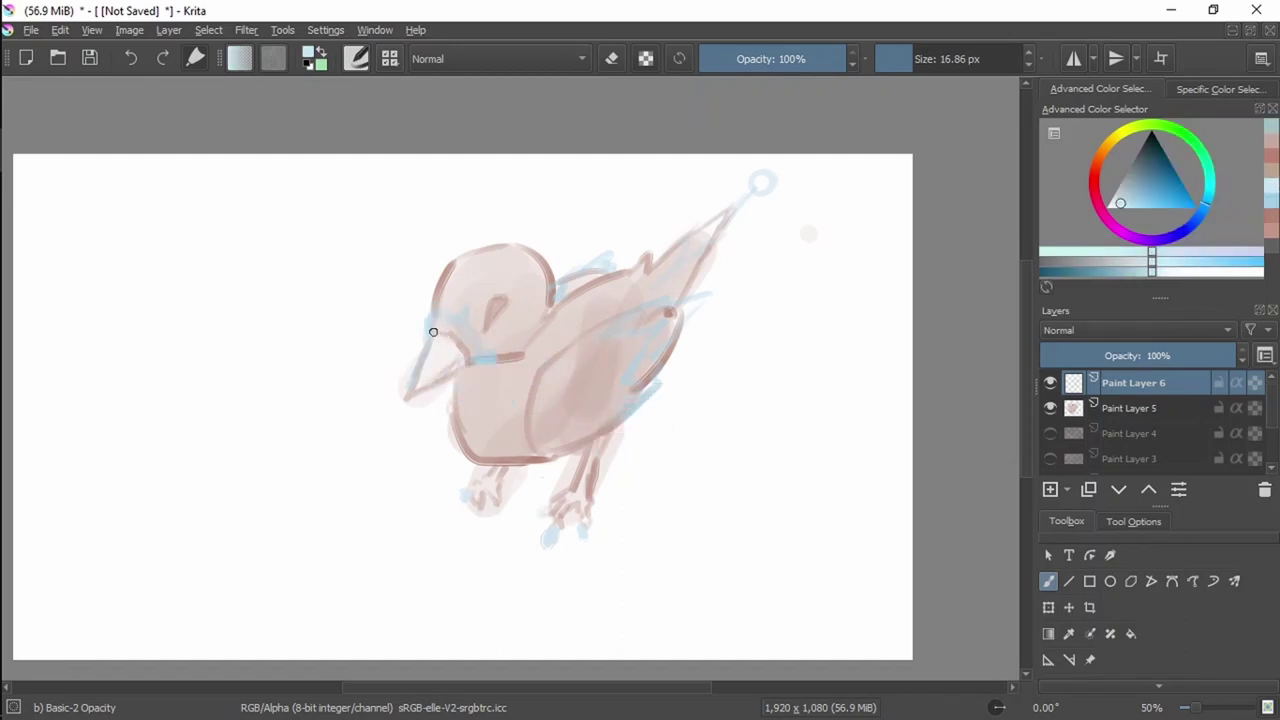
{"action": "mouse_move", "coordinate": [438, 318]}
{"action": "left_mouse_down"}
{"action": "mouse_move", "coordinate": [472, 350]}
{"action": "mouse_move", "coordinate": [453, 335]}
{"action": "left_mouse_up"}
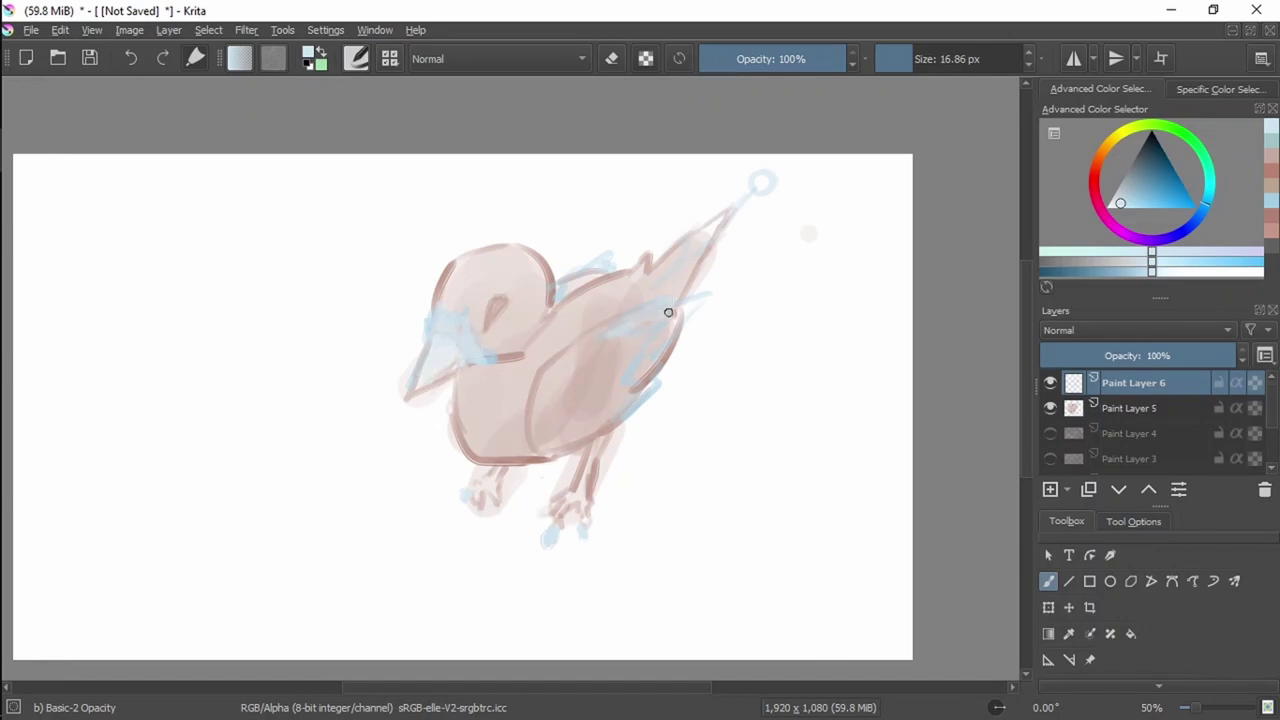
Try pale blue strokes along the wing edge and on the empty canvas beside the bird, and undo them.
{"action": "mouse_move", "coordinate": [668, 312]}
{"action": "left_mouse_down"}
{"action": "mouse_move", "coordinate": [631, 362]}
{"action": "mouse_move", "coordinate": [651, 347]}
{"action": "mouse_move", "coordinate": [630, 414]}
{"action": "left_mouse_up"}
{"action": "key", "text": "ctrl+z"}
{"action": "mouse_move", "coordinate": [226, 271]}
{"action": "left_mouse_down"}
{"action": "mouse_move", "coordinate": [167, 404]}
{"action": "mouse_move", "coordinate": [226, 423]}
{"action": "left_mouse_up"}
{"action": "key", "text": "ctrl+z"}
Choose a more saturated sky blue and paint over the feather marks at the wing tip and its lower edge.
{"action": "left_click", "coordinate": [1152, 199]}
{"action": "left_click", "coordinate": [1145, 201]}
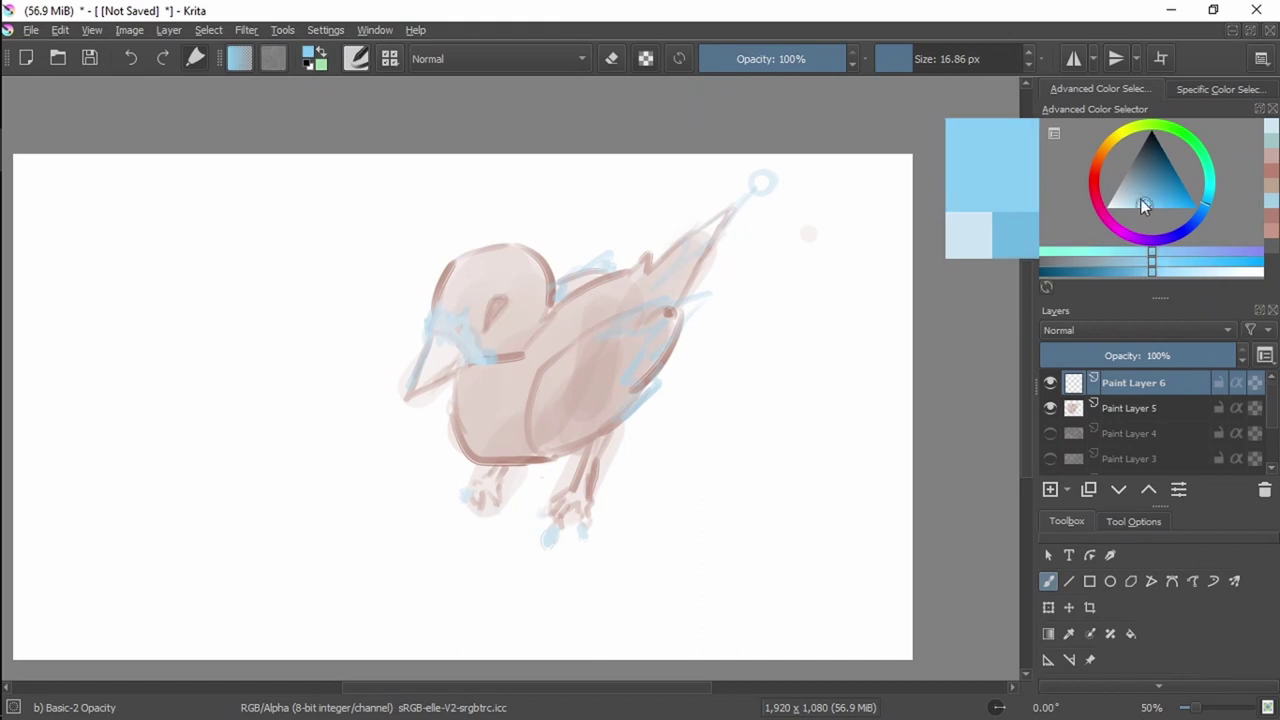
{"action": "left_click", "coordinate": [1125, 203]}
{"action": "left_click", "coordinate": [1150, 204]}
{"action": "left_click_drag", "start_coordinate": [1155, 208], "coordinate": [1153, 203]}
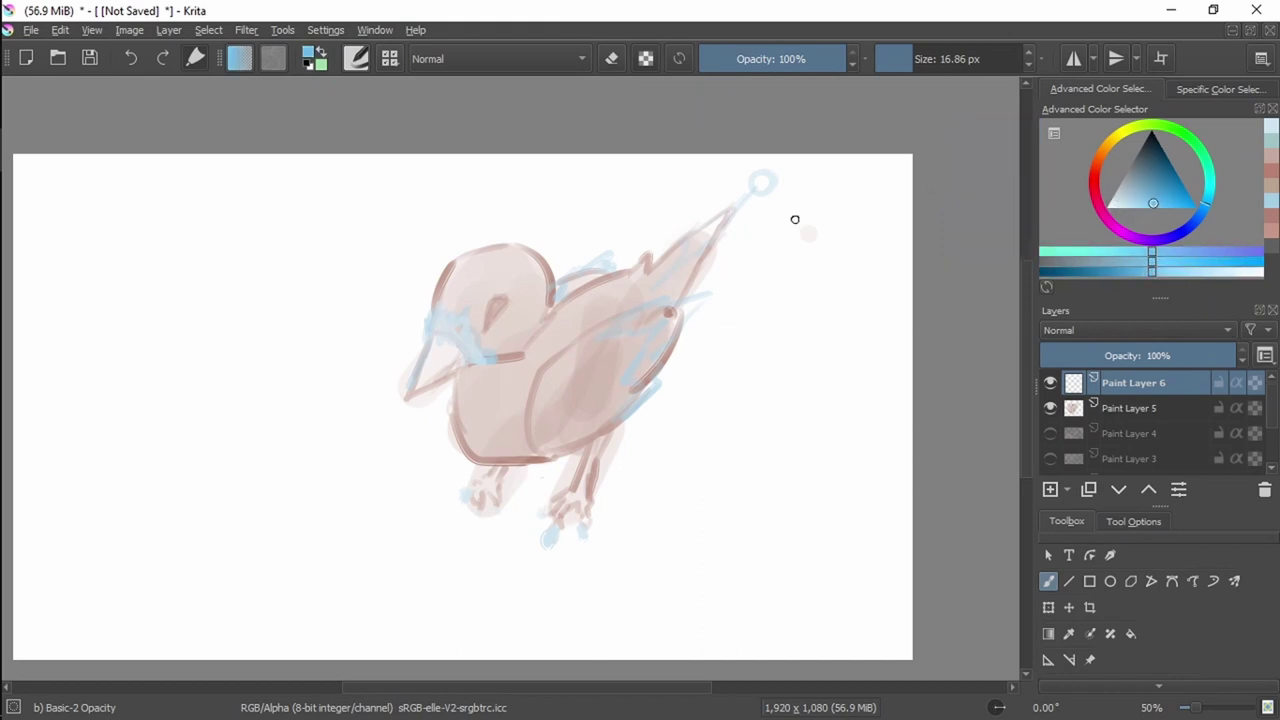
{"action": "mouse_move", "coordinate": [597, 333]}
{"action": "left_mouse_down"}
{"action": "mouse_move", "coordinate": [675, 292]}
{"action": "mouse_move", "coordinate": [671, 306]}
{"action": "mouse_move", "coordinate": [710, 291]}
{"action": "mouse_move", "coordinate": [660, 351]}
{"action": "mouse_move", "coordinate": [640, 400]}
{"action": "left_mouse_up"}
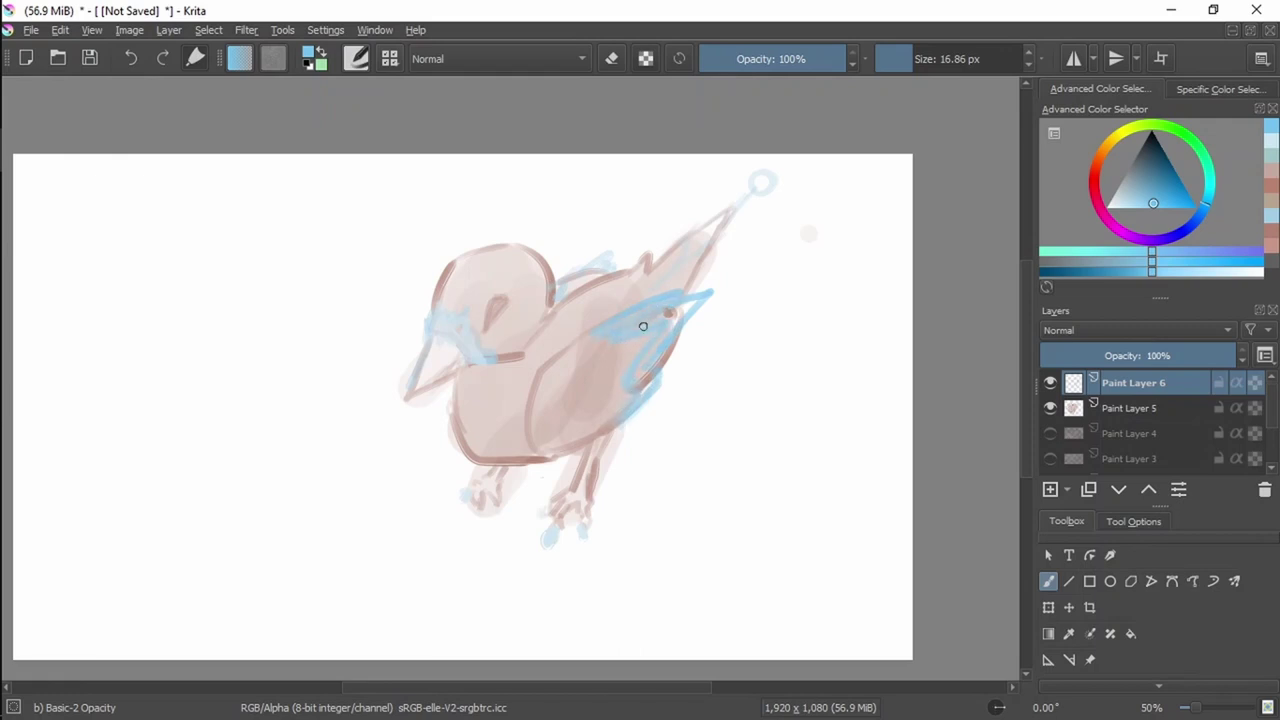
Fill the wing-tip and lower-edge feathers and the feather behind the bird's neck with sky blue strokes.
{"action": "mouse_move", "coordinate": [643, 326]}
{"action": "left_mouse_down"}
{"action": "mouse_move", "coordinate": [685, 307]}
{"action": "mouse_move", "coordinate": [660, 341]}
{"action": "left_mouse_up"}
{"action": "mouse_move", "coordinate": [648, 391]}
{"action": "left_mouse_down"}
{"action": "mouse_move", "coordinate": [650, 352]}
{"action": "mouse_move", "coordinate": [616, 431]}
{"action": "mouse_move", "coordinate": [657, 382]}
{"action": "left_mouse_up"}
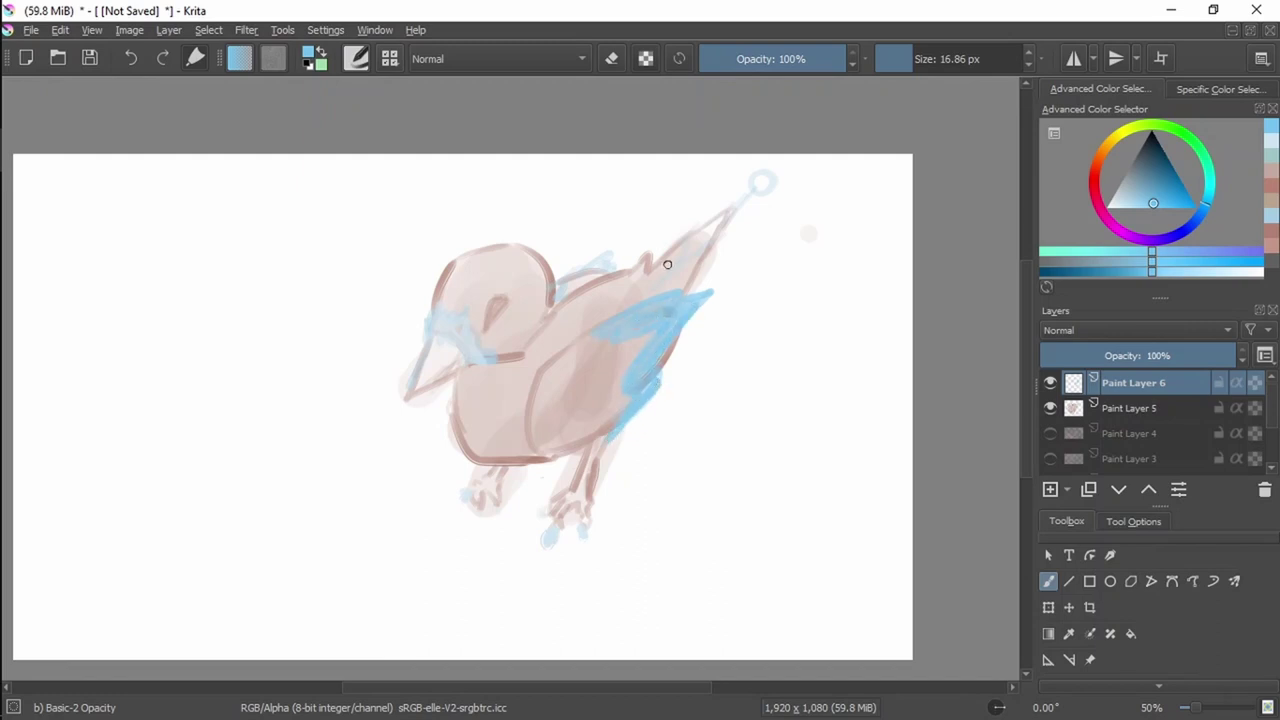
{"action": "mouse_move", "coordinate": [576, 280]}
{"action": "left_mouse_down"}
{"action": "mouse_move", "coordinate": [617, 271]}
{"action": "mouse_move", "coordinate": [572, 286]}
{"action": "left_mouse_up"}
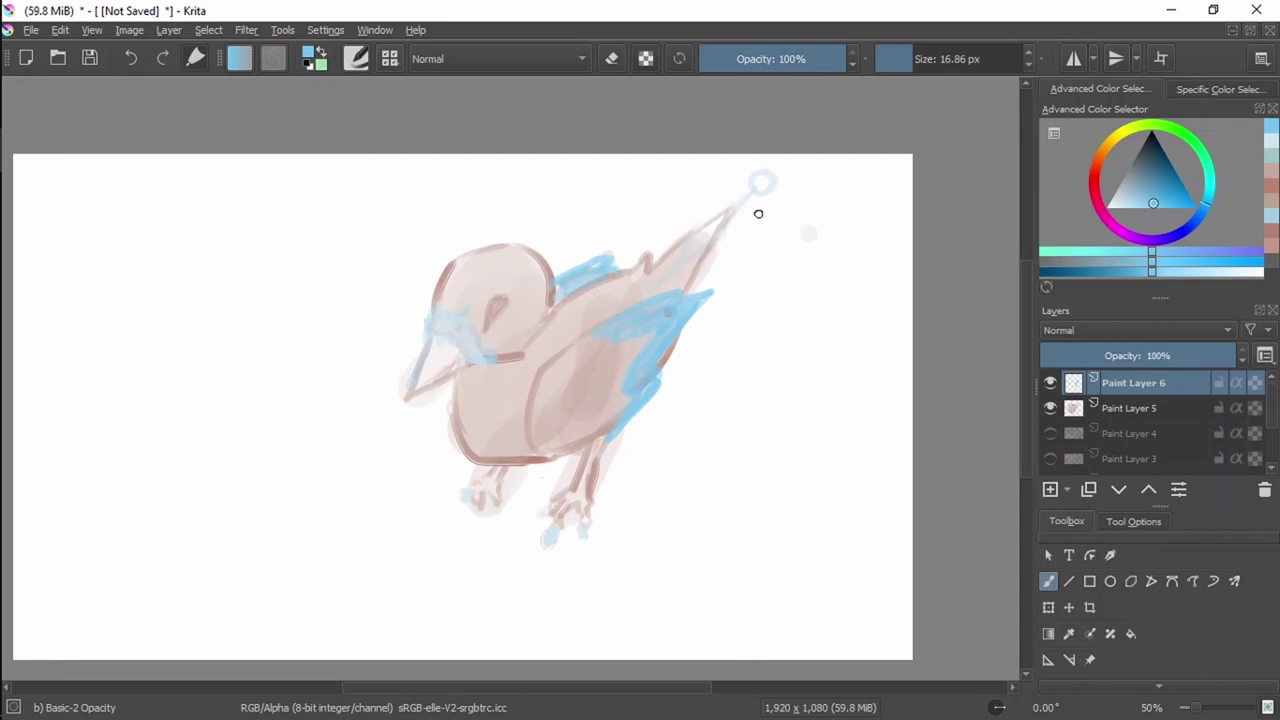
Paint sky blue strokes along the tail and over its round tip, and undo the last few strokes.
{"action": "mouse_move", "coordinate": [660, 282]}
{"action": "left_mouse_down"}
{"action": "mouse_move", "coordinate": [715, 239]}
{"action": "mouse_move", "coordinate": [687, 237]}
{"action": "mouse_move", "coordinate": [747, 204]}
{"action": "mouse_move", "coordinate": [718, 236]}
{"action": "left_mouse_up"}
{"action": "key", "text": "ctrl"}
{"action": "mouse_move", "coordinate": [755, 185]}
{"action": "left_mouse_down"}
{"action": "mouse_move", "coordinate": [760, 175]}
{"action": "mouse_move", "coordinate": [771, 186]}
{"action": "mouse_move", "coordinate": [720, 218]}
{"action": "mouse_move", "coordinate": [672, 278]}
{"action": "mouse_move", "coordinate": [694, 240]}
{"action": "mouse_move", "coordinate": [704, 260]}
{"action": "mouse_move", "coordinate": [672, 248]}
{"action": "mouse_move", "coordinate": [651, 266]}
{"action": "left_mouse_up"}
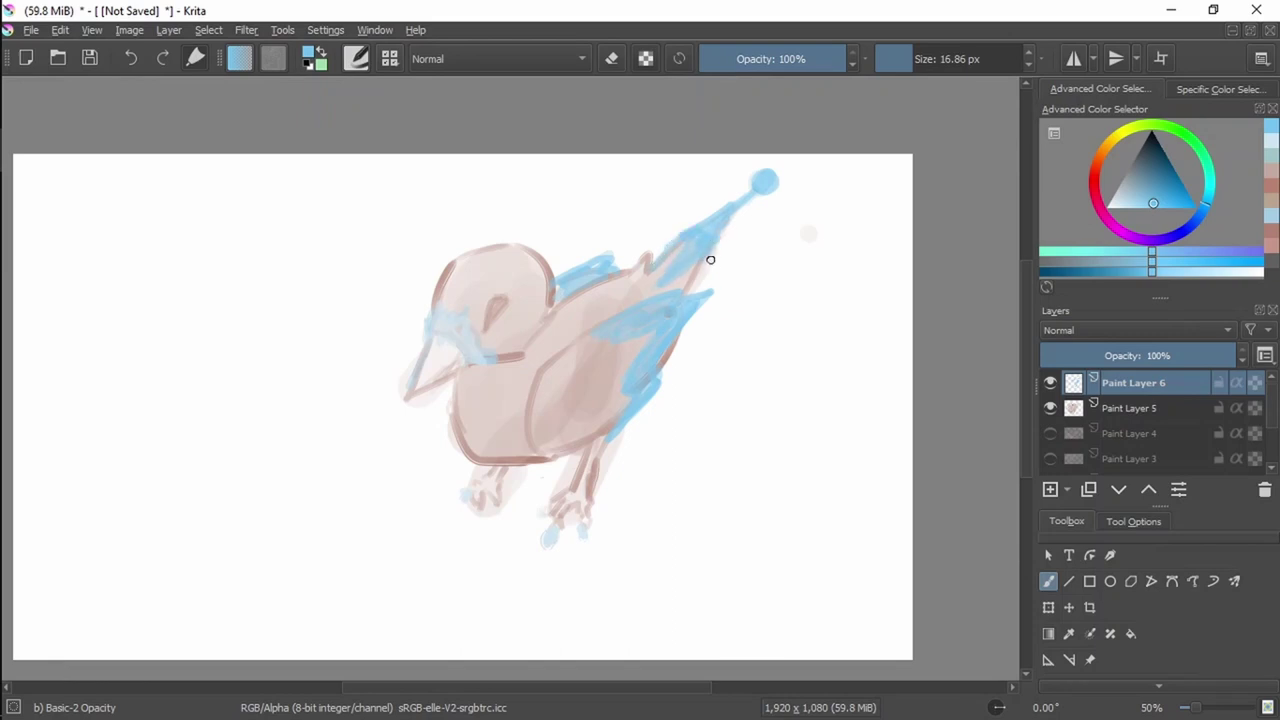
{"action": "key", "text": "ctrl+z"}
{"action": "key", "text": "ctrl+z"}
{"action": "key", "text": "ctrl+z"}
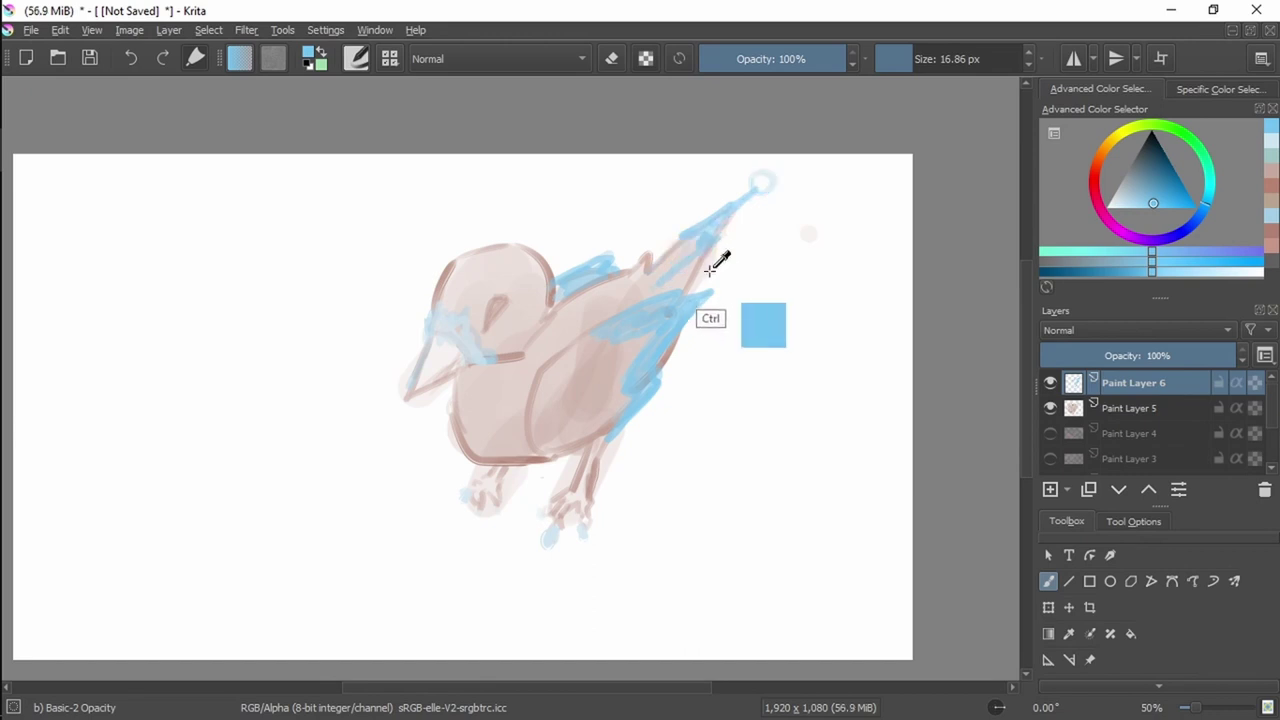
Fill the round tail tip with sky blue, trim it with the eraser and extend the blue down the tail.
{"action": "left_click_drag", "start_coordinate": [755, 187], "coordinate": [770, 181]}
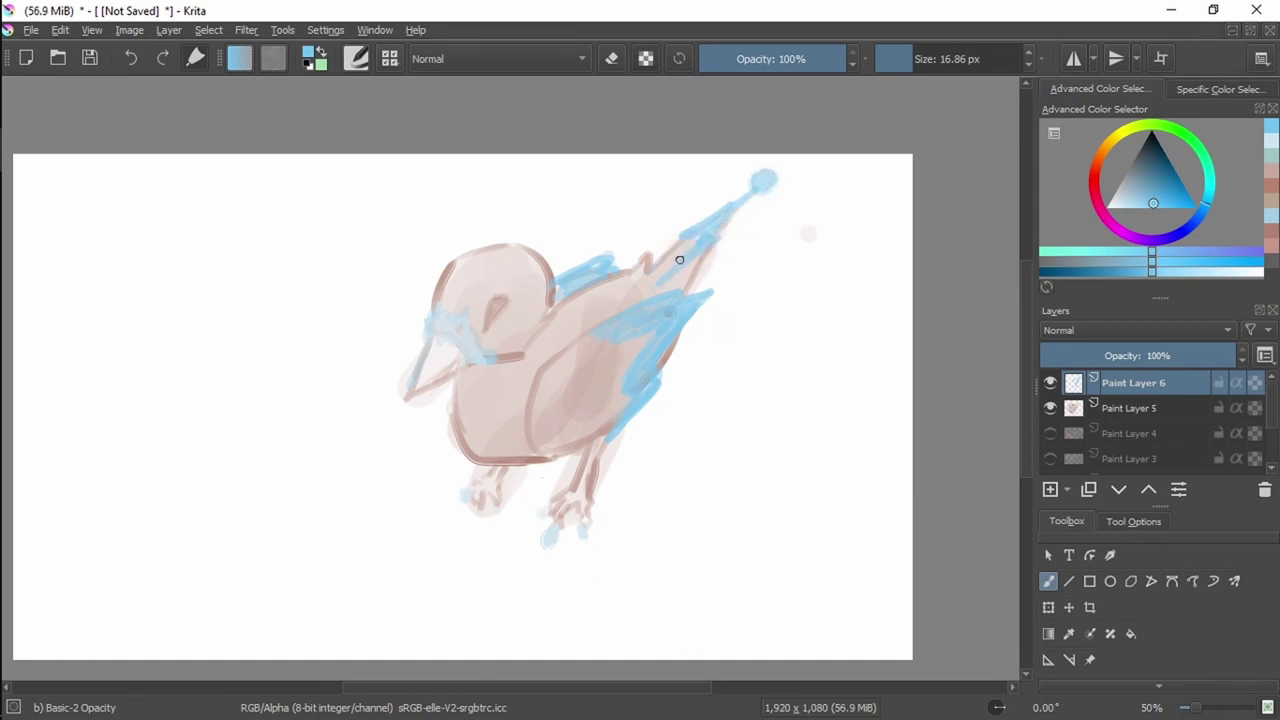
{"action": "left_click_drag", "start_coordinate": [673, 251], "coordinate": [693, 235]}
{"action": "key", "text": "e"}
{"action": "mouse_move", "coordinate": [757, 186]}
{"action": "left_mouse_down"}
{"action": "mouse_move", "coordinate": [729, 209]}
{"action": "mouse_move", "coordinate": [767, 180]}
{"action": "left_mouse_up"}
{"action": "key", "text": "e"}
{"action": "left_click_drag", "start_coordinate": [681, 246], "coordinate": [648, 309]}
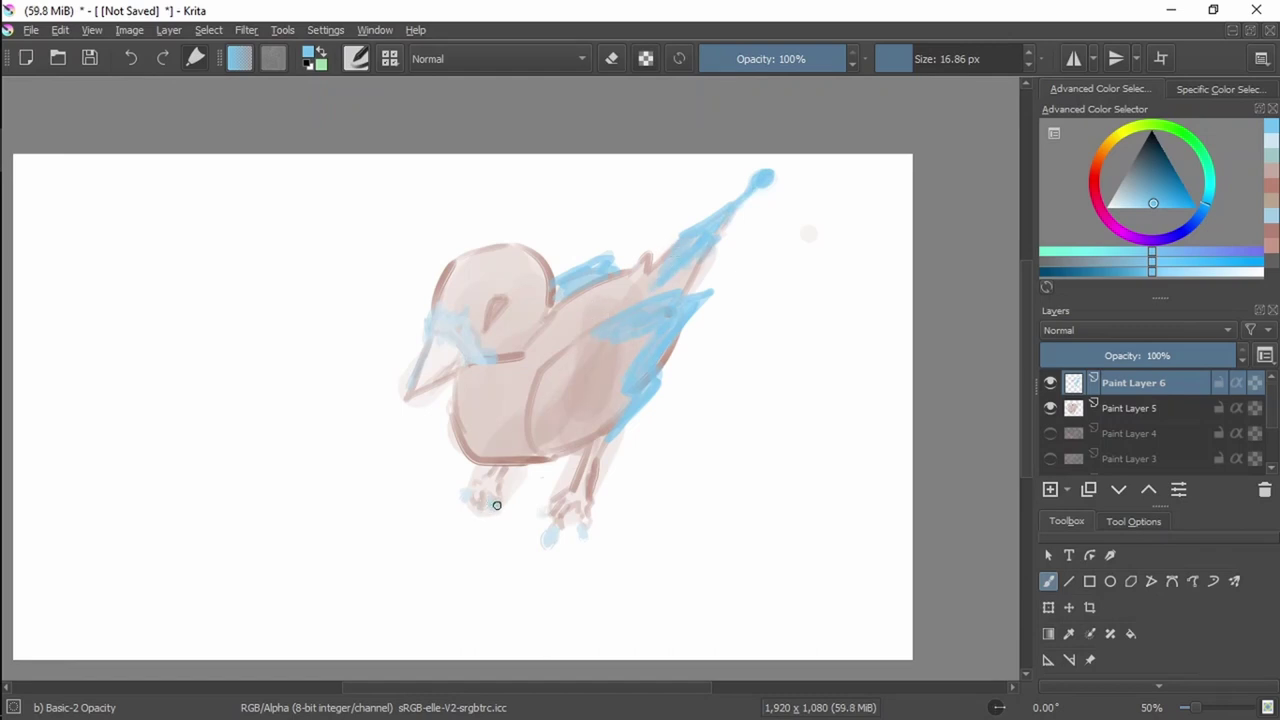
Undo the last toe stroke, and paint the claws on both feet and the face marking and beak sky blue.
{"action": "key", "text": "ctrl+z"}
{"action": "left_click_drag", "start_coordinate": [552, 531], "coordinate": [550, 541]}
{"action": "mouse_move", "coordinate": [427, 335]}
{"action": "left_mouse_down"}
{"action": "mouse_move", "coordinate": [466, 316]}
{"action": "mouse_move", "coordinate": [495, 352]}
{"action": "mouse_move", "coordinate": [483, 361]}
{"action": "mouse_move", "coordinate": [478, 346]}
{"action": "mouse_move", "coordinate": [459, 348]}
{"action": "mouse_move", "coordinate": [464, 331]}
{"action": "mouse_move", "coordinate": [451, 338]}
{"action": "mouse_move", "coordinate": [436, 322]}
{"action": "mouse_move", "coordinate": [449, 342]}
{"action": "mouse_move", "coordinate": [489, 346]}
{"action": "mouse_move", "coordinate": [459, 360]}
{"action": "mouse_move", "coordinate": [433, 333]}
{"action": "mouse_move", "coordinate": [428, 346]}
{"action": "mouse_move", "coordinate": [449, 351]}
{"action": "mouse_move", "coordinate": [437, 369]}
{"action": "mouse_move", "coordinate": [467, 360]}
{"action": "left_mouse_up"}
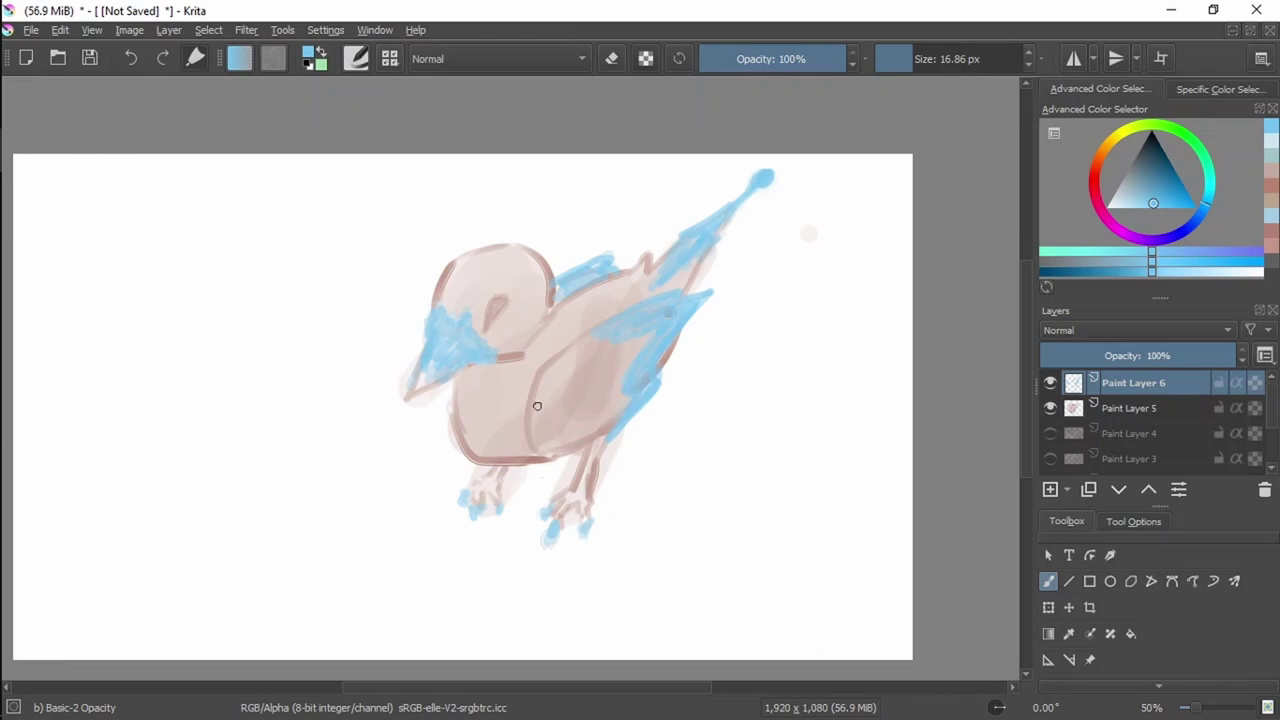
Undo the last beak strokes, erase the lower edge of the face marking and repaint the beak sky blue.
{"action": "mouse_move", "coordinate": [416, 385]}
{"action": "left_mouse_down"}
{"action": "mouse_move", "coordinate": [420, 374]}
{"action": "mouse_move", "coordinate": [435, 383]}
{"action": "mouse_move", "coordinate": [460, 347]}
{"action": "left_mouse_up"}
{"action": "key", "text": "ctrl+z"}
{"action": "key", "text": "ctrl+z"}
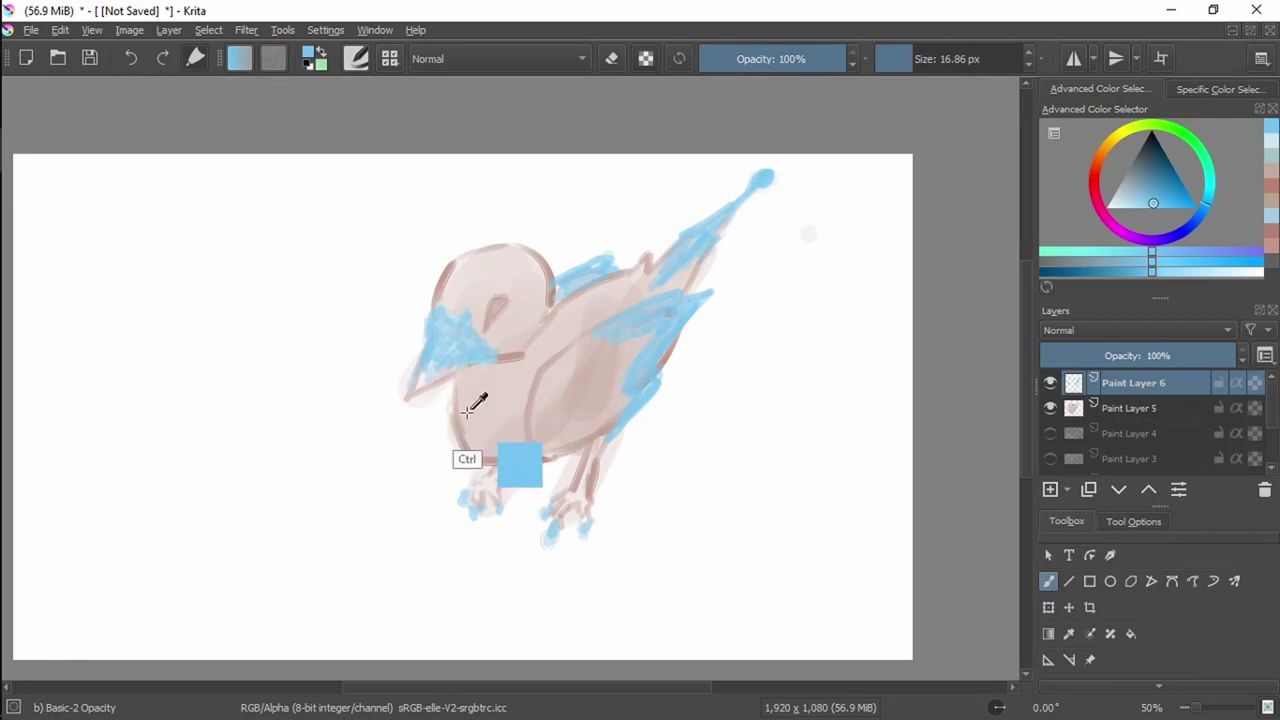
{"action": "key", "text": "e"}
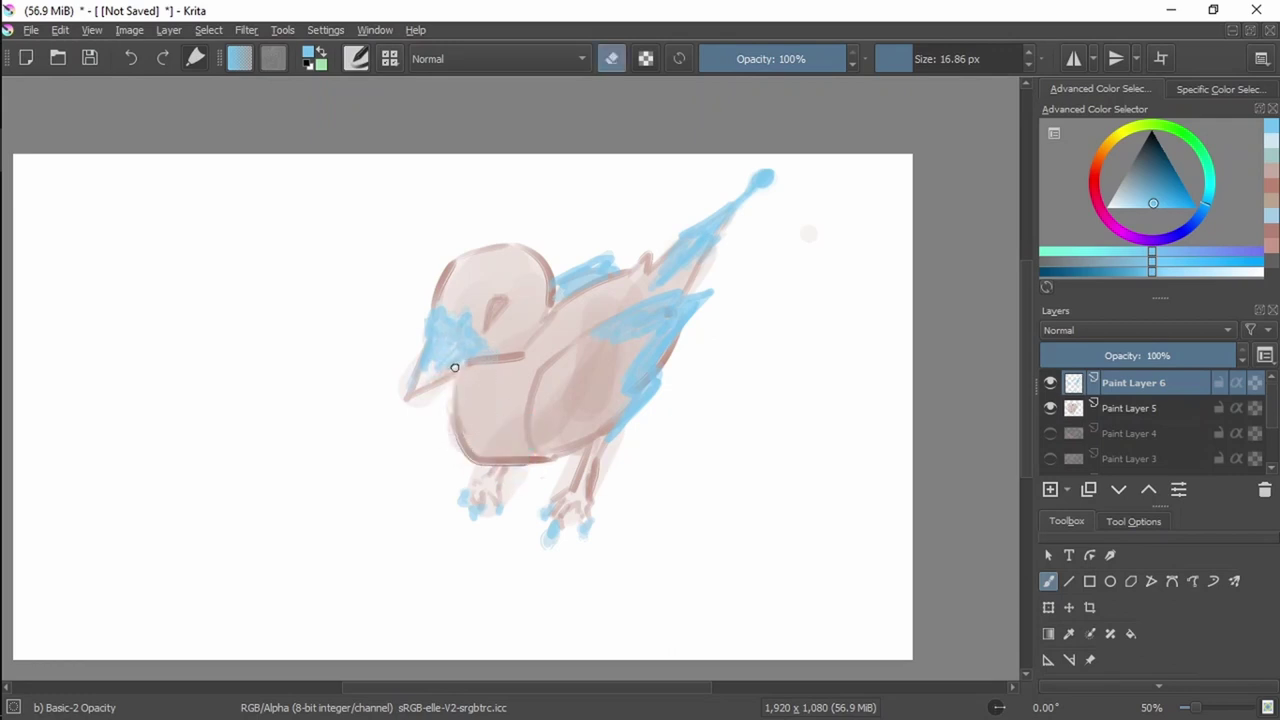
{"action": "key", "text": "e"}
{"action": "left_click_drag", "start_coordinate": [457, 364], "coordinate": [429, 374]}
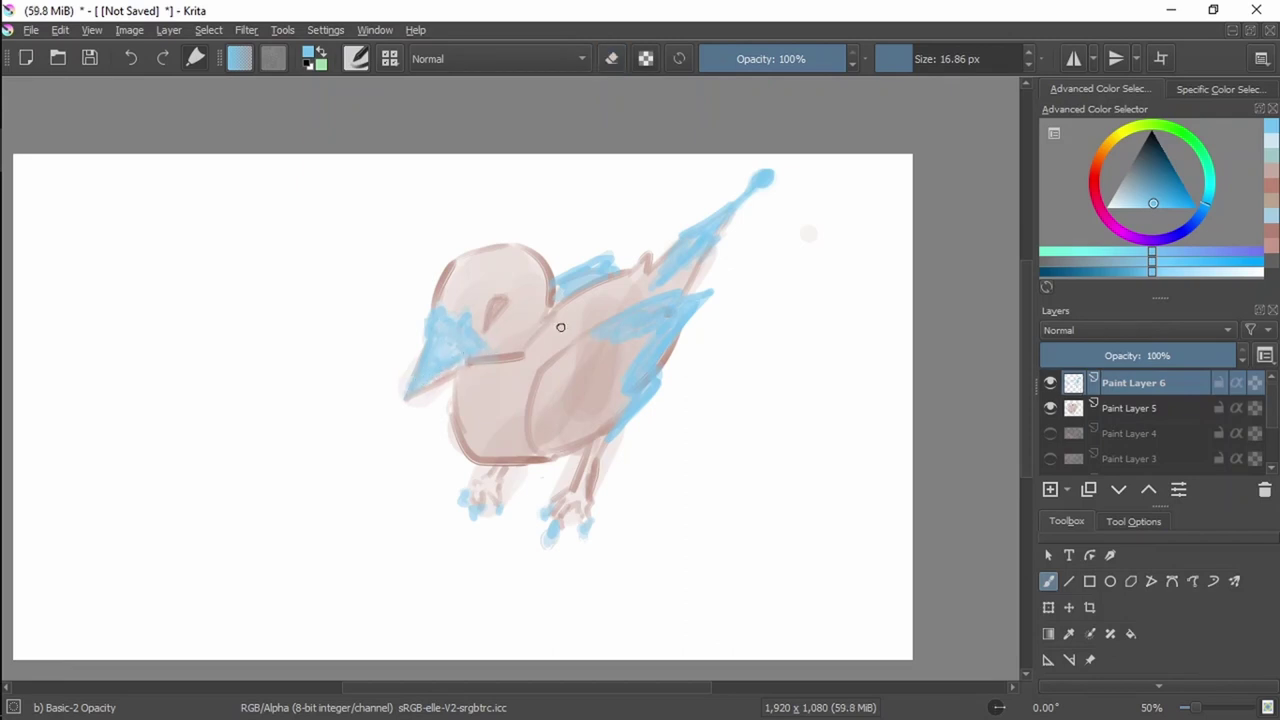
Erase a small nostril opening in the blue of the beak, undo the excess and return to painting.
{"action": "key", "text": "e"}
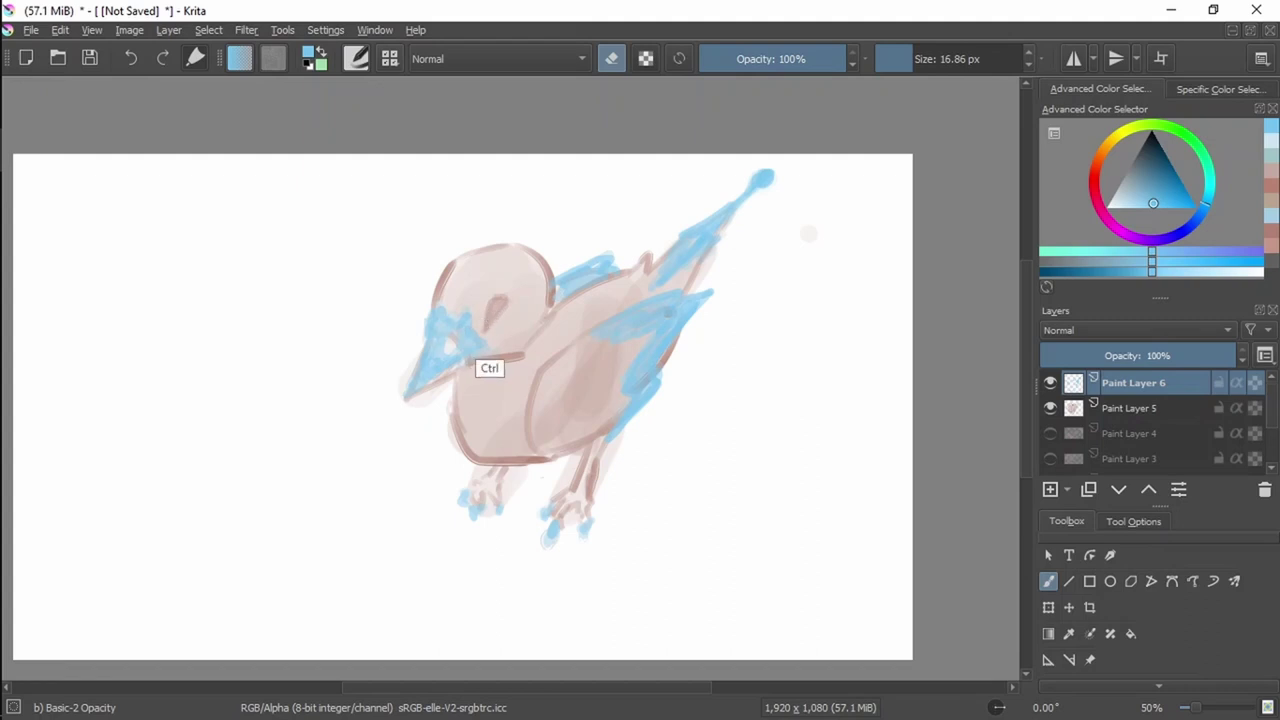
{"action": "key", "text": "ctrl+z"}
{"action": "key", "text": "e"}
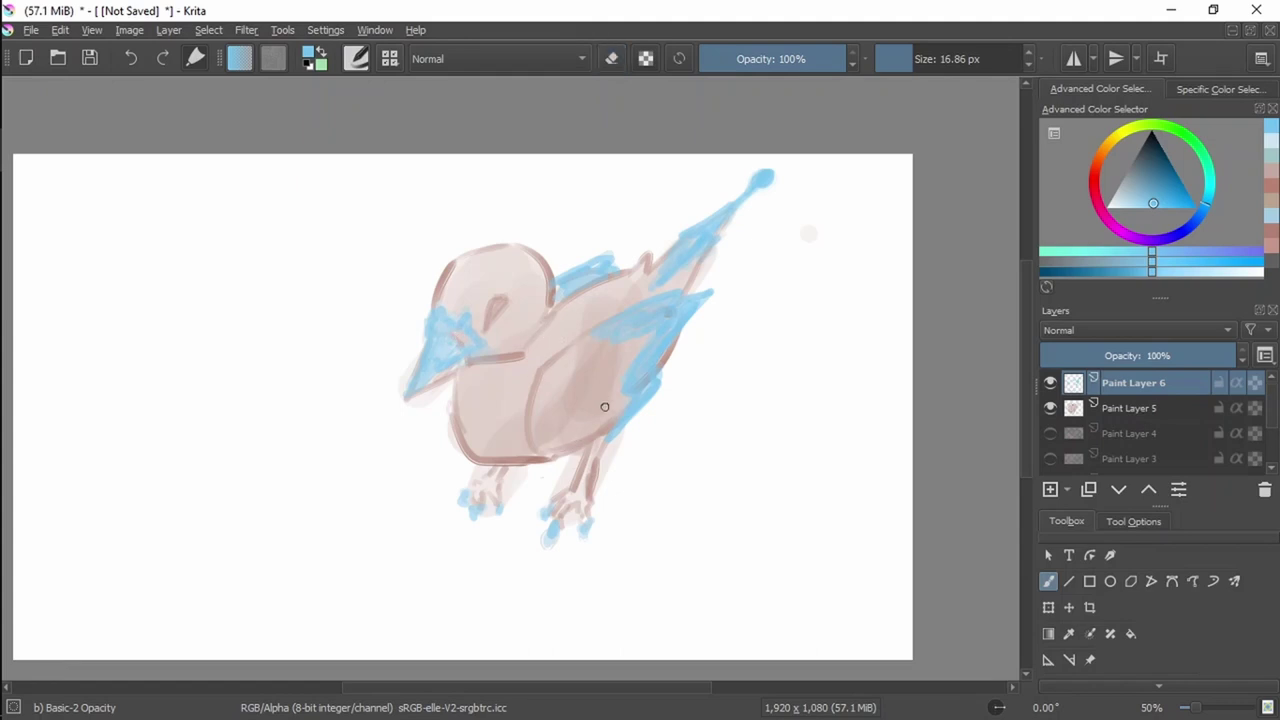
Make Paint Layer 5 active, choose a salmon colour, enlarge the brush to 75.73 px and paint over the head.
{"action": "left_click", "coordinate": [566, 357], "text": "ctrl"}
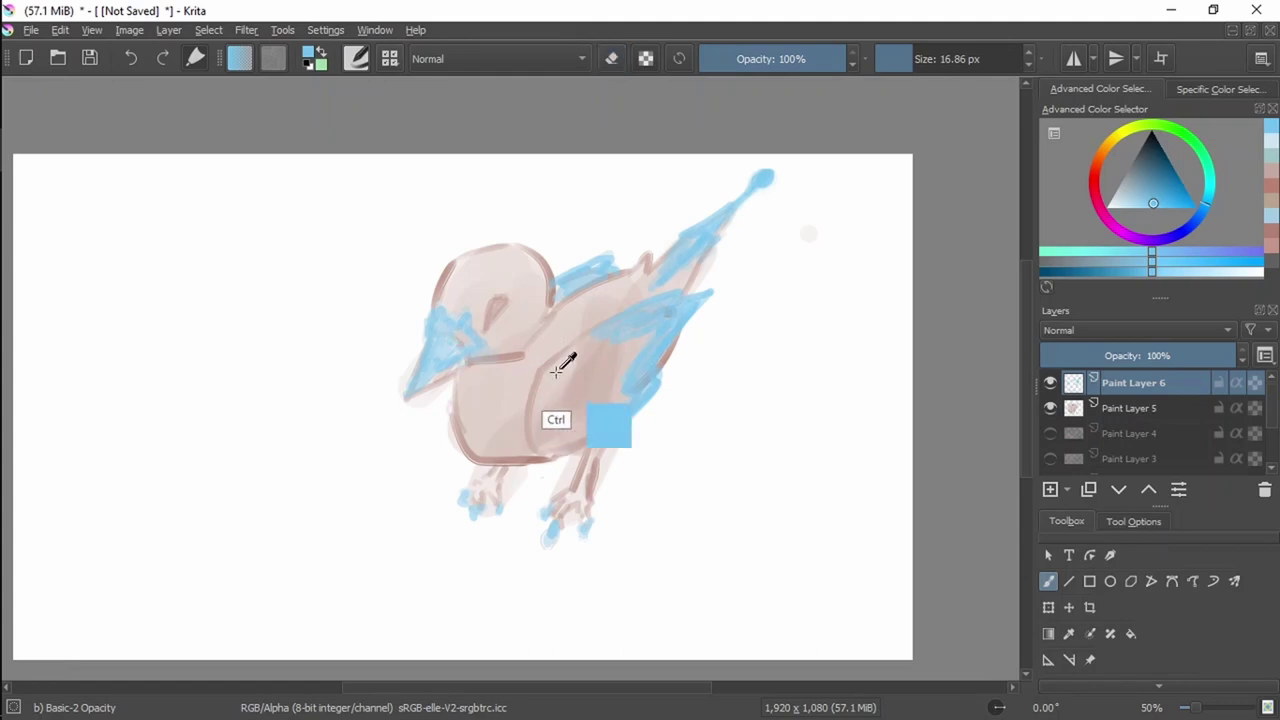
{"action": "left_click", "coordinate": [1137, 418]}
{"action": "left_click", "coordinate": [526, 446], "text": "ctrl"}
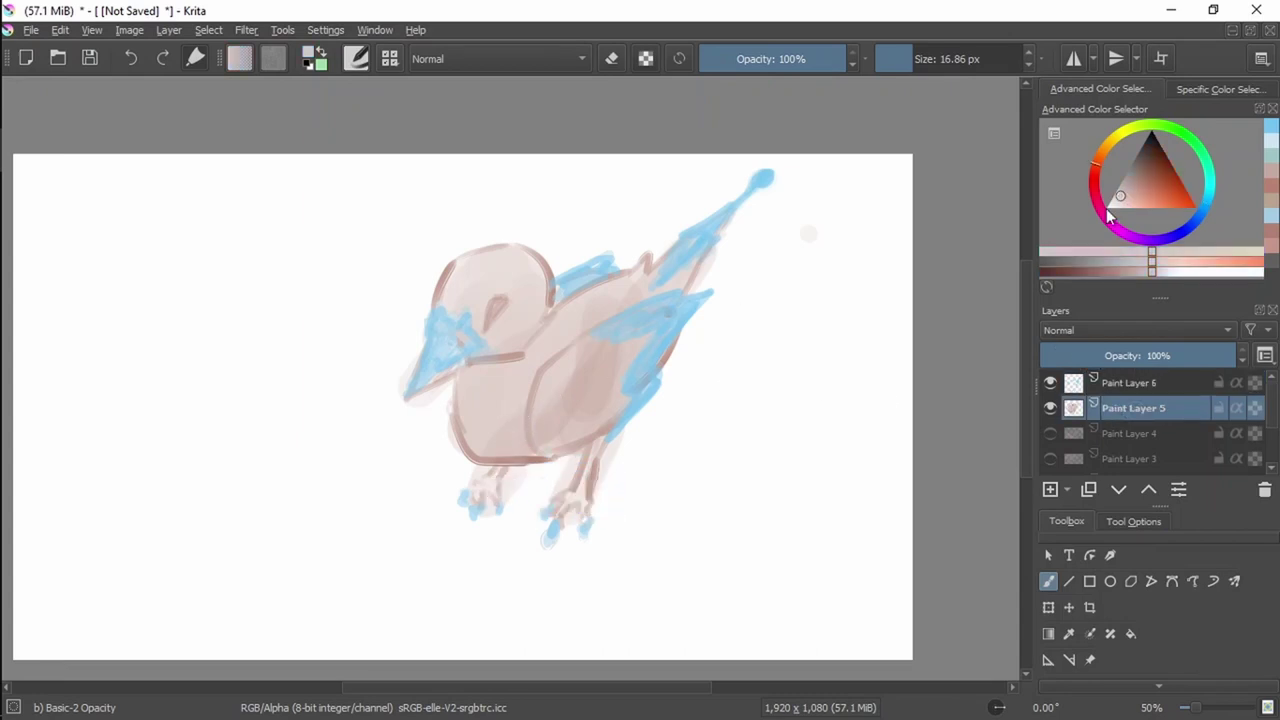
{"action": "left_click_drag", "start_coordinate": [1141, 197], "coordinate": [1150, 201]}
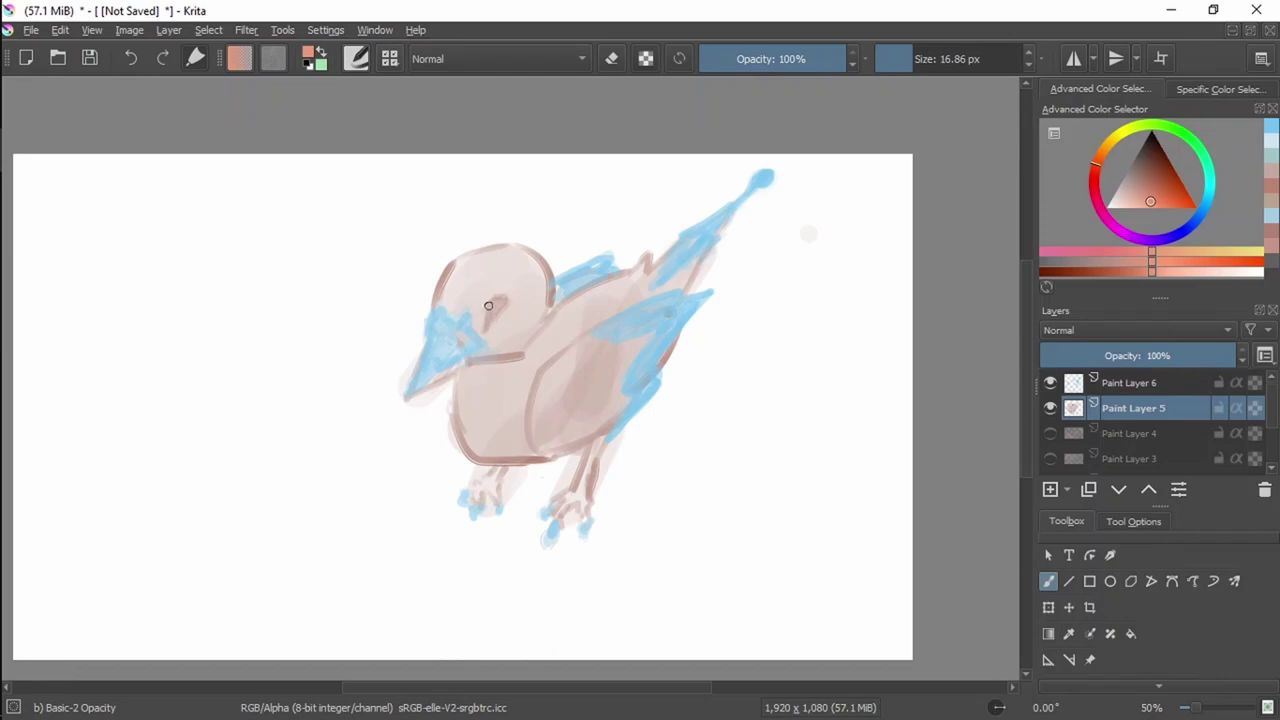
{"action": "left_click_drag", "start_coordinate": [924, 59], "coordinate": [937, 59]}
{"action": "mouse_move", "coordinate": [457, 309]}
{"action": "left_mouse_down"}
{"action": "mouse_move", "coordinate": [461, 278]}
{"action": "mouse_move", "coordinate": [503, 259]}
{"action": "mouse_move", "coordinate": [525, 308]}
{"action": "mouse_move", "coordinate": [482, 341]}
{"action": "mouse_move", "coordinate": [481, 290]}
{"action": "mouse_move", "coordinate": [504, 277]}
{"action": "mouse_move", "coordinate": [499, 287]}
{"action": "mouse_move", "coordinate": [560, 303]}
{"action": "left_mouse_up"}
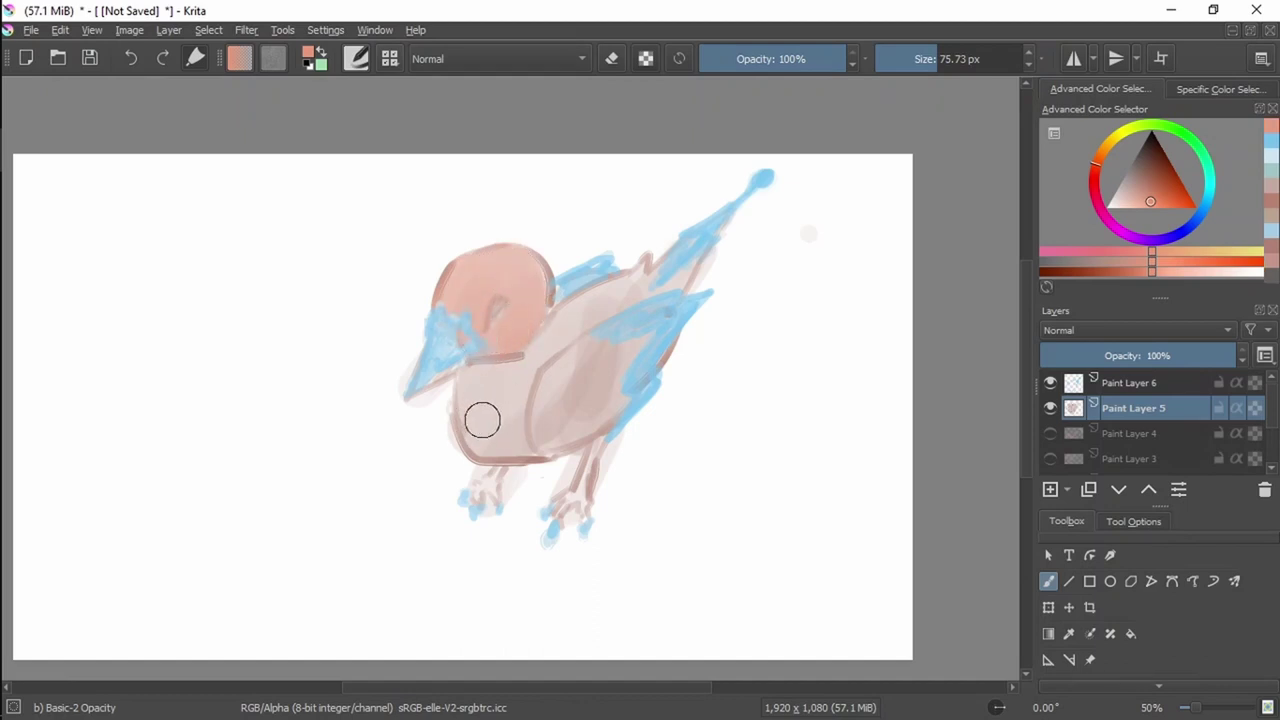
Try salmon strokes over the breast, back and wing, and undo them.
{"action": "mouse_move", "coordinate": [471, 400]}
{"action": "left_mouse_down"}
{"action": "mouse_move", "coordinate": [521, 443]}
{"action": "mouse_move", "coordinate": [505, 400]}
{"action": "mouse_move", "coordinate": [493, 418]}
{"action": "mouse_move", "coordinate": [485, 392]}
{"action": "mouse_move", "coordinate": [490, 420]}
{"action": "mouse_move", "coordinate": [577, 319]}
{"action": "mouse_move", "coordinate": [543, 346]}
{"action": "mouse_move", "coordinate": [623, 289]}
{"action": "mouse_move", "coordinate": [594, 299]}
{"action": "mouse_move", "coordinate": [635, 273]}
{"action": "mouse_move", "coordinate": [650, 283]}
{"action": "mouse_move", "coordinate": [689, 260]}
{"action": "left_mouse_up"}
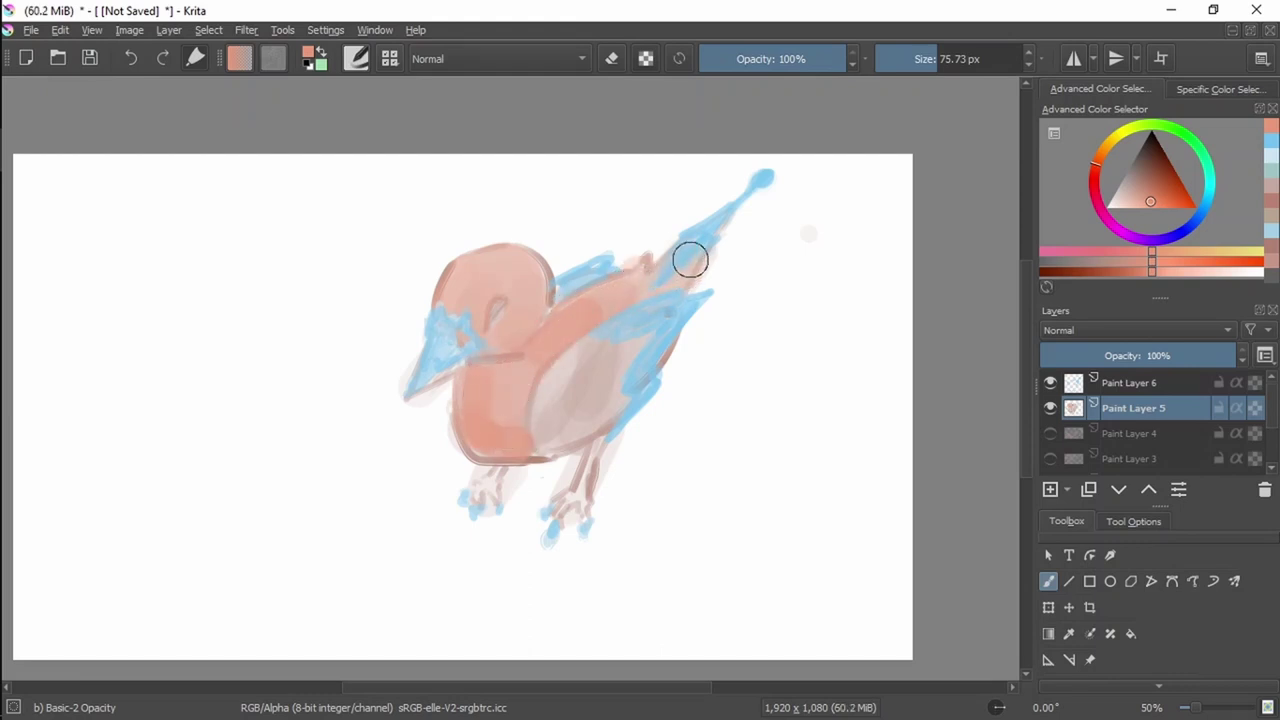
{"action": "mouse_move", "coordinate": [598, 353]}
{"action": "left_mouse_down"}
{"action": "mouse_move", "coordinate": [542, 425]}
{"action": "mouse_move", "coordinate": [553, 438]}
{"action": "mouse_move", "coordinate": [586, 411]}
{"action": "mouse_move", "coordinate": [554, 402]}
{"action": "mouse_move", "coordinate": [572, 362]}
{"action": "mouse_move", "coordinate": [536, 396]}
{"action": "mouse_move", "coordinate": [510, 374]}
{"action": "mouse_move", "coordinate": [514, 414]}
{"action": "mouse_move", "coordinate": [481, 404]}
{"action": "mouse_move", "coordinate": [475, 384]}
{"action": "mouse_move", "coordinate": [507, 441]}
{"action": "left_mouse_up"}
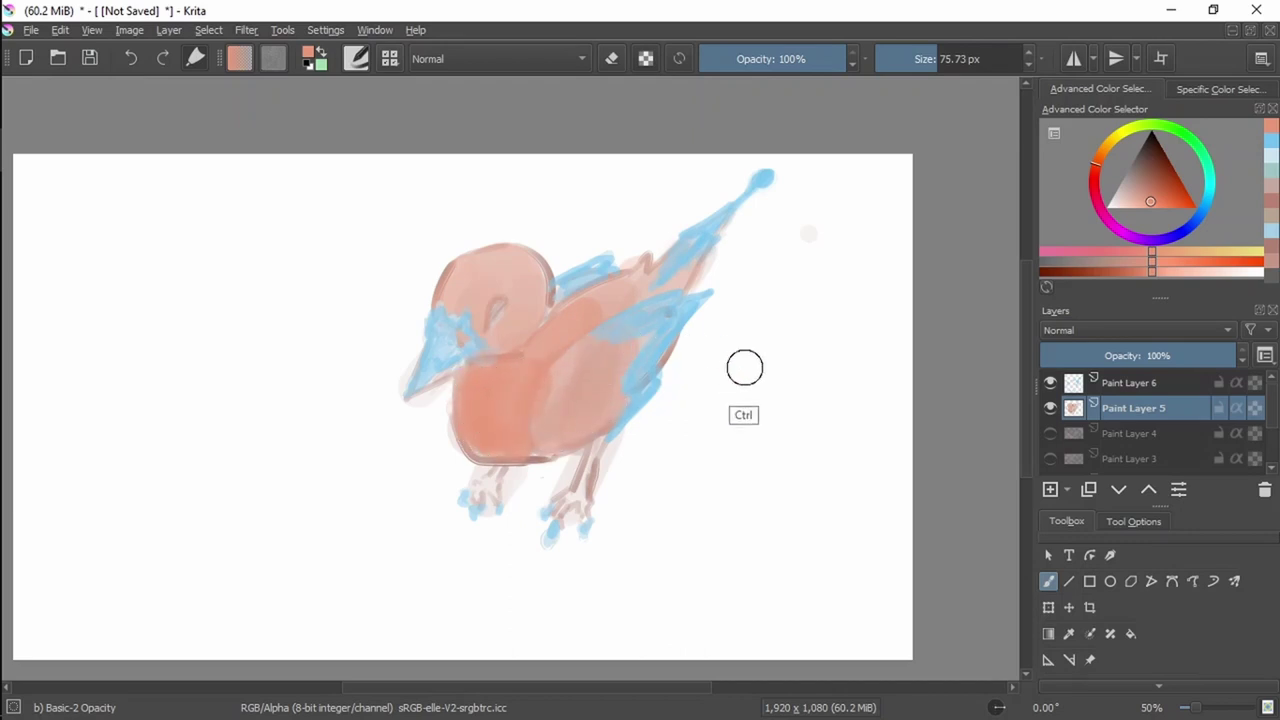
{"action": "key", "text": "ctrl+z"}
{"action": "key", "text": "ctrl+z"}
{"action": "key", "text": "ctrl+z"}
{"action": "key", "text": "ctrl+z"}
Paint the breast, back, wing and tail base evenly in salmon with the large brush.
{"action": "left_click", "coordinate": [620, 391], "text": "ctrl"}
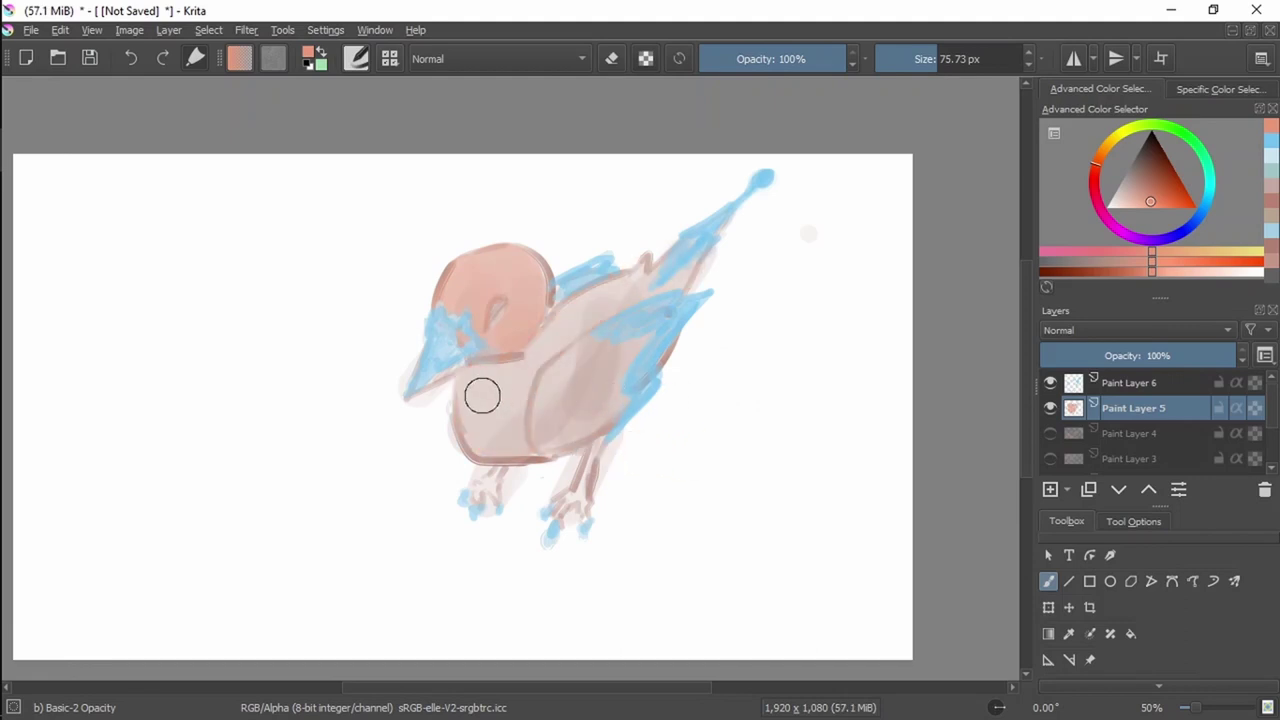
{"action": "mouse_move", "coordinate": [474, 379]}
{"action": "left_mouse_down"}
{"action": "mouse_move", "coordinate": [471, 417]}
{"action": "mouse_move", "coordinate": [509, 446]}
{"action": "mouse_move", "coordinate": [500, 400]}
{"action": "mouse_move", "coordinate": [549, 334]}
{"action": "mouse_move", "coordinate": [609, 289]}
{"action": "mouse_move", "coordinate": [663, 274]}
{"action": "mouse_move", "coordinate": [672, 284]}
{"action": "mouse_move", "coordinate": [649, 291]}
{"action": "mouse_move", "coordinate": [566, 389]}
{"action": "mouse_move", "coordinate": [609, 354]}
{"action": "mouse_move", "coordinate": [553, 441]}
{"action": "mouse_move", "coordinate": [634, 366]}
{"action": "mouse_move", "coordinate": [569, 394]}
{"action": "mouse_move", "coordinate": [591, 346]}
{"action": "mouse_move", "coordinate": [569, 371]}
{"action": "mouse_move", "coordinate": [663, 389]}
{"action": "mouse_move", "coordinate": [583, 426]}
{"action": "mouse_move", "coordinate": [618, 505]}
{"action": "mouse_move", "coordinate": [646, 489]}
{"action": "mouse_move", "coordinate": [591, 388]}
{"action": "left_mouse_up"}
Reduce the brush to 13.35 px and paint both legs and feet salmon between the outlines.
{"action": "key", "text": "ctrl+plus"}
{"action": "key", "text": "ctrl+plus"}
{"action": "key", "text": "ctrl+plus"}
{"action": "left_click_drag", "start_coordinate": [971, 58], "coordinate": [906, 58]}
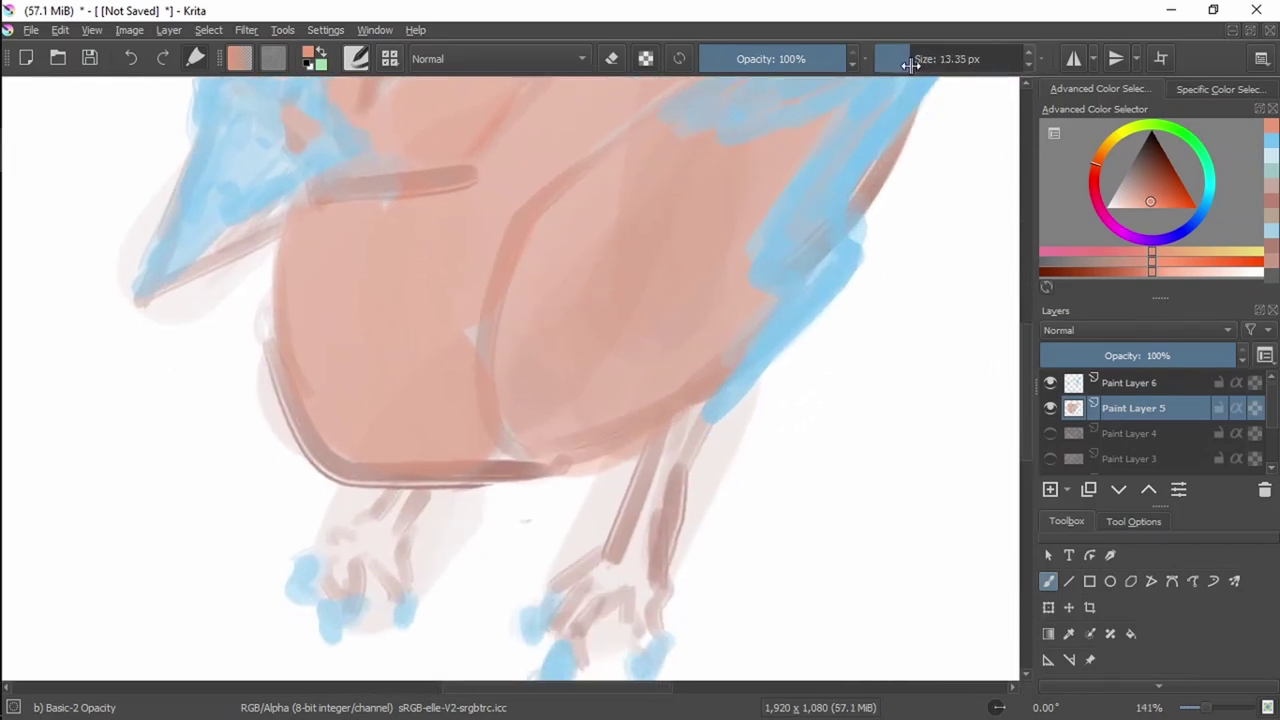
{"action": "mouse_move", "coordinate": [674, 423]}
{"action": "left_mouse_down"}
{"action": "mouse_move", "coordinate": [686, 420]}
{"action": "mouse_move", "coordinate": [620, 572]}
{"action": "left_mouse_up"}
{"action": "left_click_drag", "start_coordinate": [643, 524], "coordinate": [640, 623]}
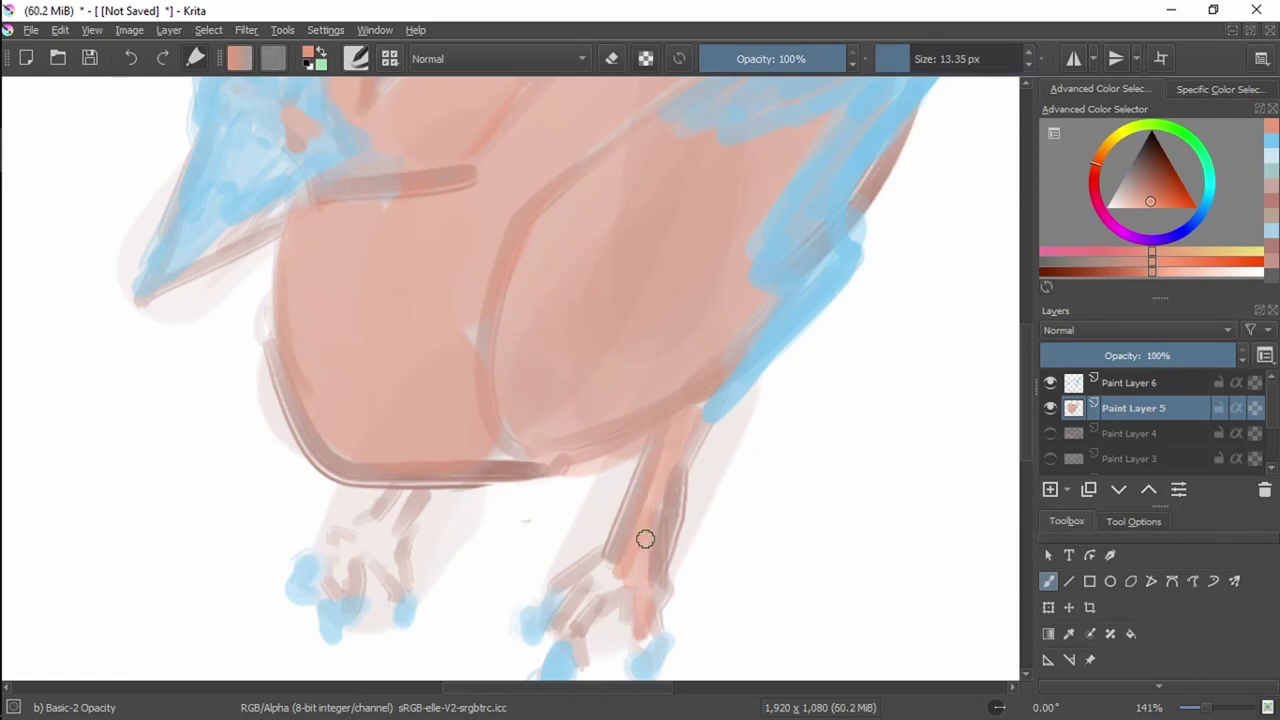
{"action": "left_click_drag", "start_coordinate": [705, 415], "coordinate": [575, 625]}
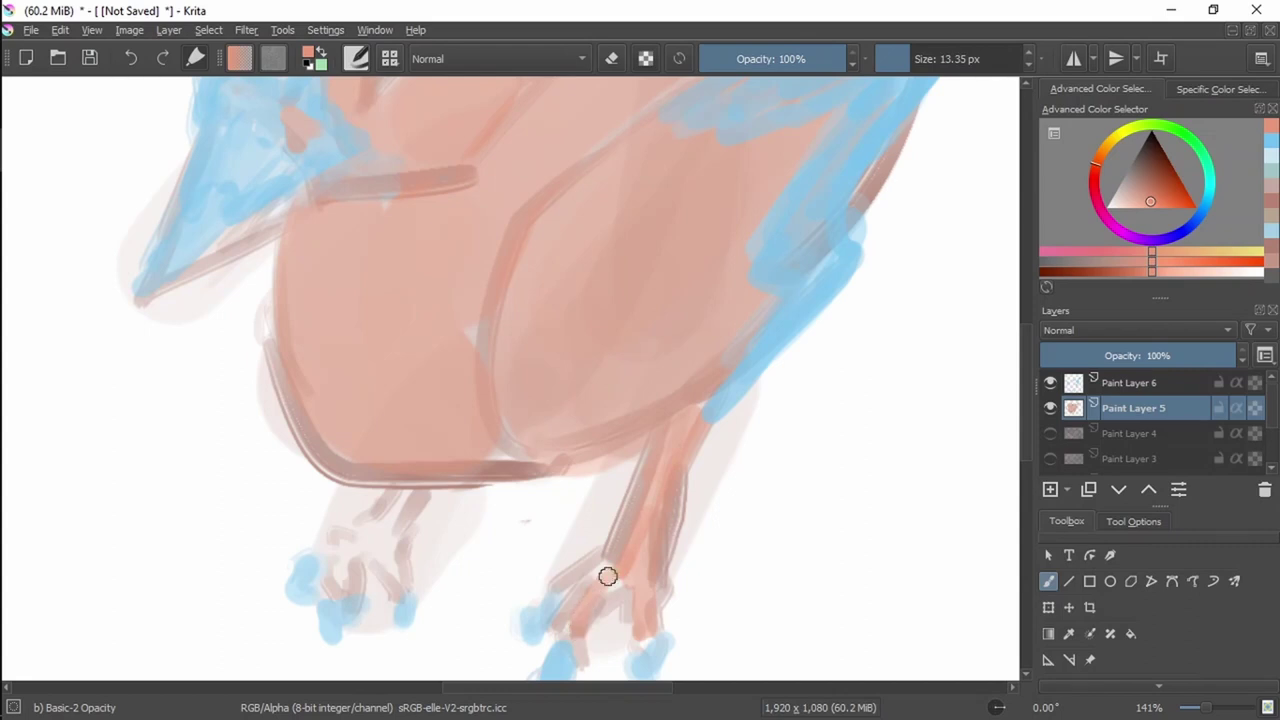
{"action": "mouse_move", "coordinate": [604, 570]}
{"action": "left_mouse_down"}
{"action": "mouse_move", "coordinate": [567, 593]}
{"action": "mouse_move", "coordinate": [586, 566]}
{"action": "left_mouse_up"}
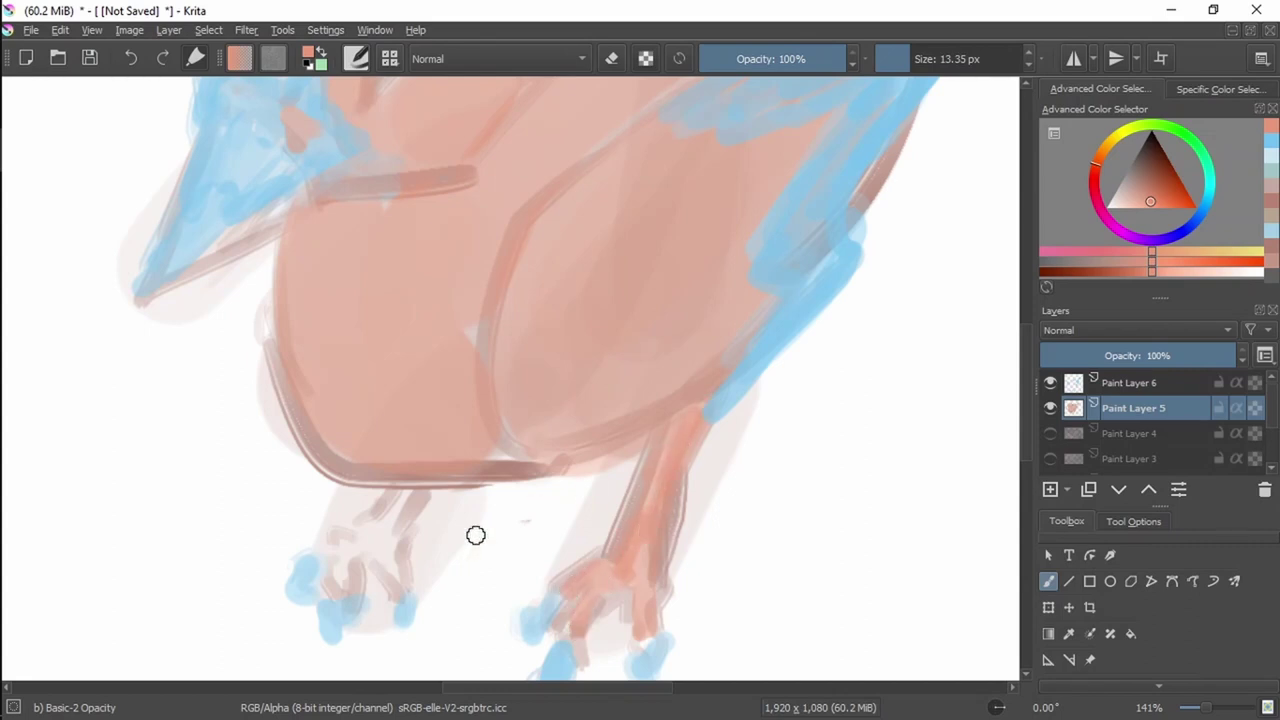
{"action": "mouse_move", "coordinate": [379, 558]}
{"action": "left_mouse_down"}
{"action": "mouse_move", "coordinate": [394, 527]}
{"action": "mouse_move", "coordinate": [357, 560]}
{"action": "mouse_move", "coordinate": [364, 532]}
{"action": "mouse_move", "coordinate": [329, 547]}
{"action": "mouse_move", "coordinate": [403, 480]}
{"action": "left_mouse_up"}
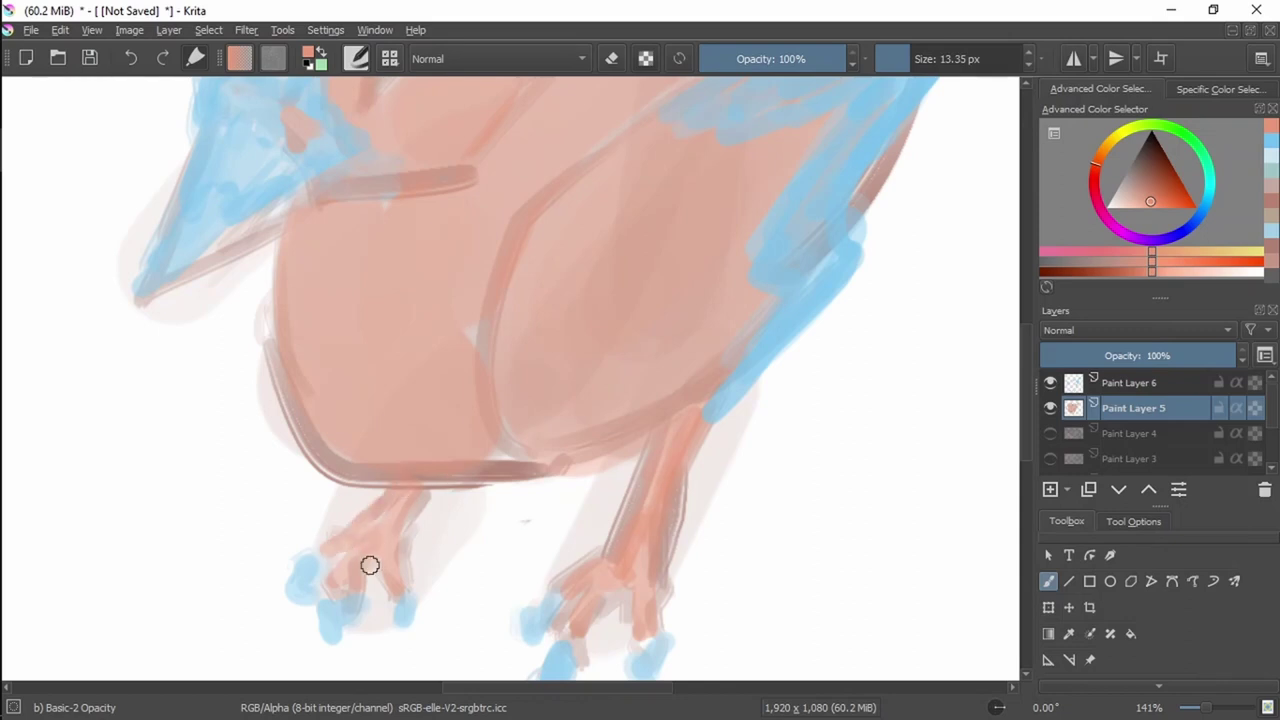
Paint salmon over the lower front edge of the wing outline.
{"action": "left_click_drag", "start_coordinate": [580, 293], "coordinate": [582, 332]}
{"action": "mouse_move", "coordinate": [495, 376]}
{"action": "left_mouse_down"}
{"action": "mouse_move", "coordinate": [491, 406]}
{"action": "mouse_move", "coordinate": [477, 400]}
{"action": "left_mouse_up"}
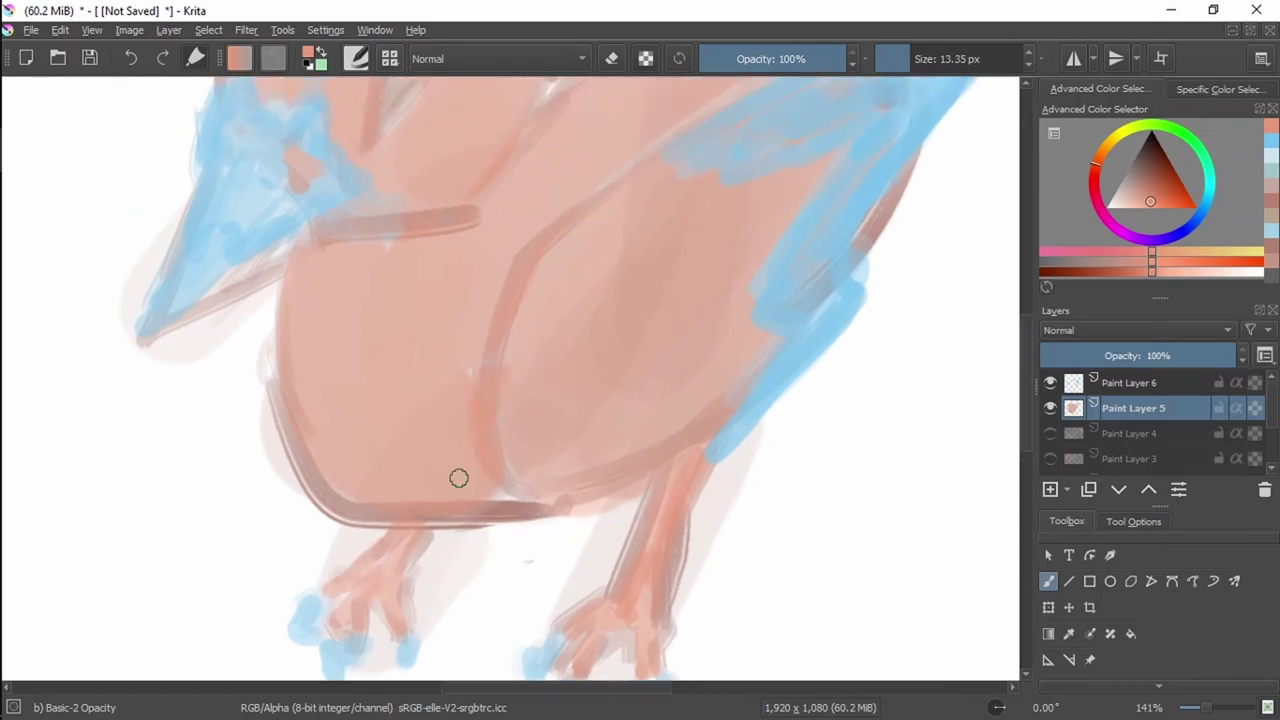
{"action": "mouse_move", "coordinate": [0, 508]}
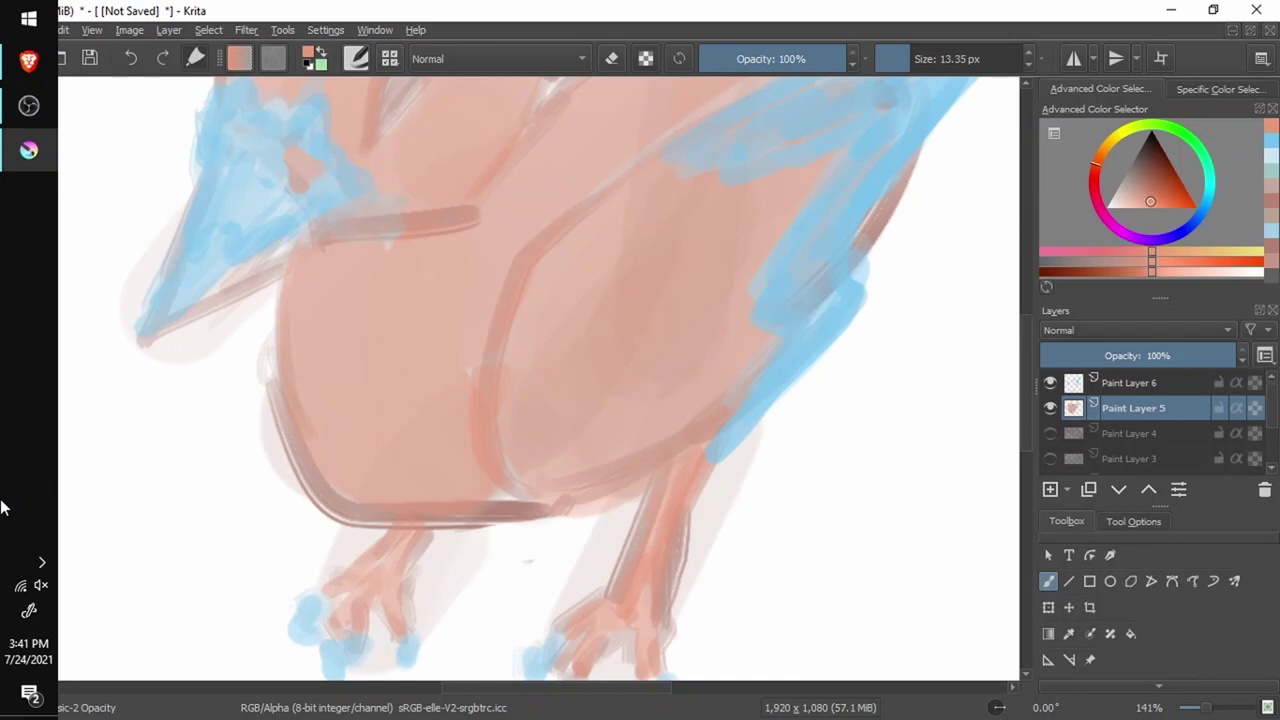
Choose a muted green brush colour and fill in the bird's eye.
{"action": "scroll", "coordinate": [431, 246], "scroll_direction": "up", "scroll_amount": 5}
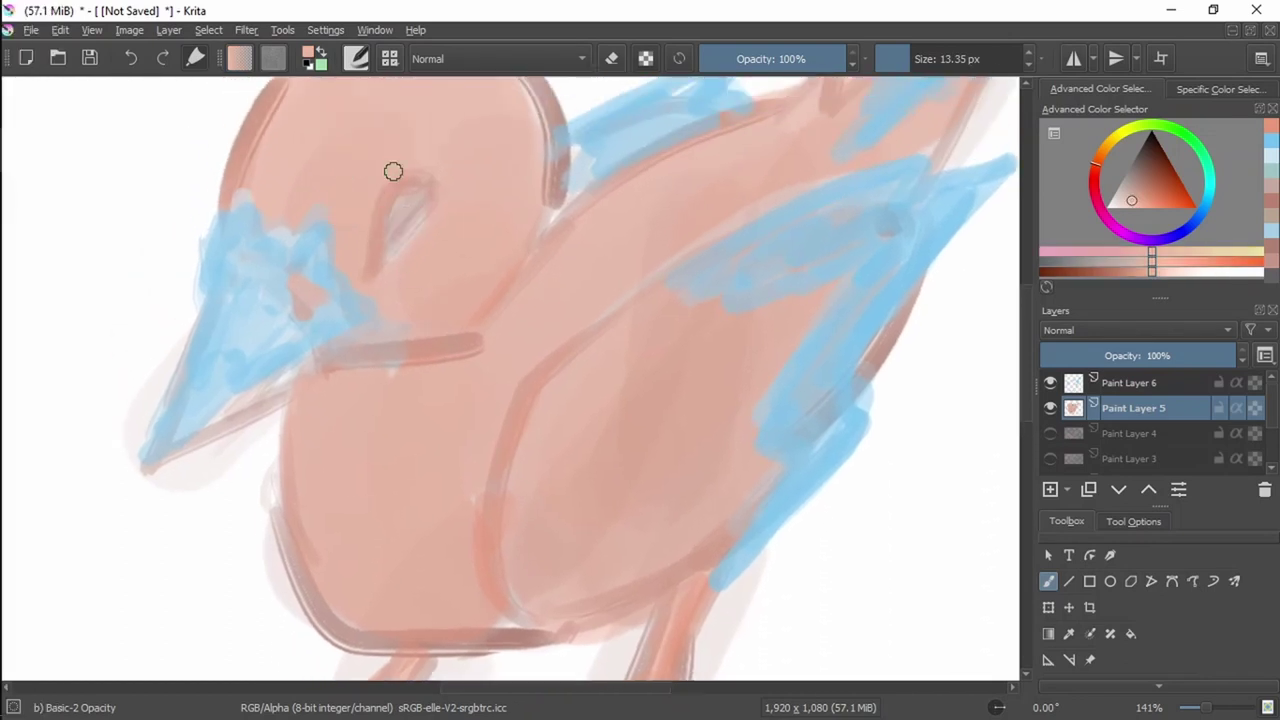
{"action": "left_click", "coordinate": [1147, 195]}
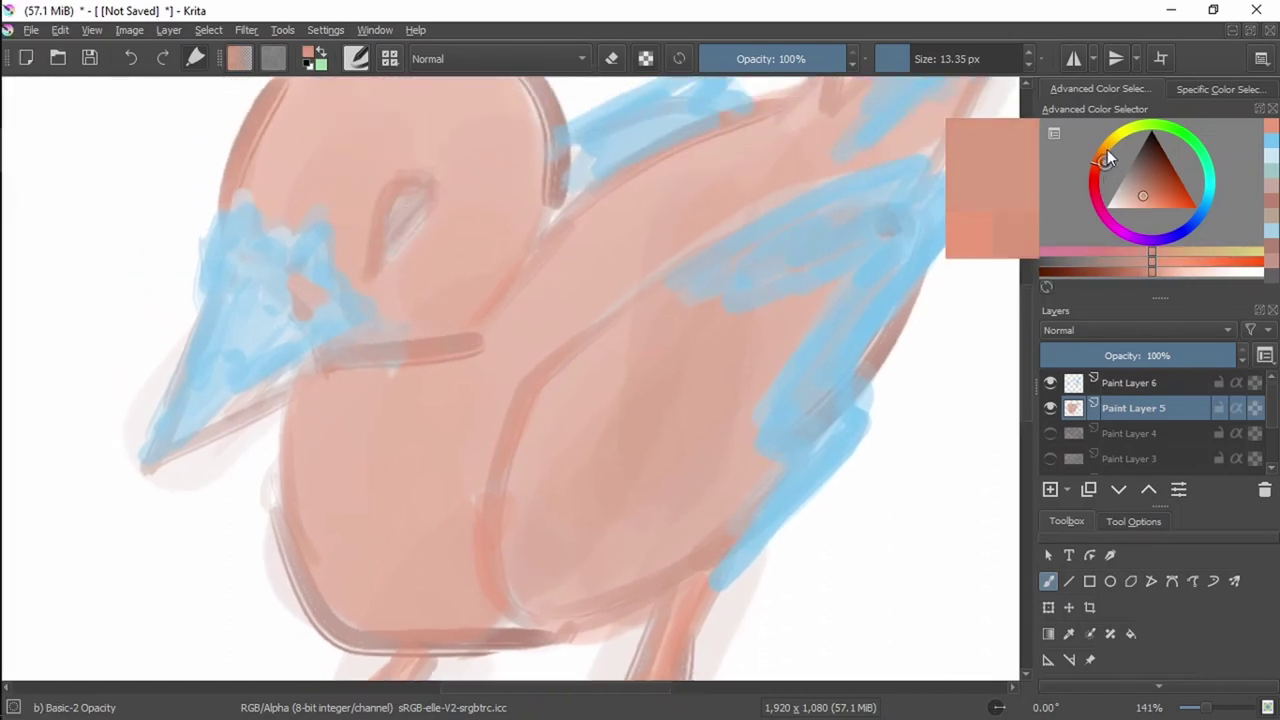
{"action": "left_click", "coordinate": [1104, 148]}
{"action": "left_click", "coordinate": [1148, 193]}
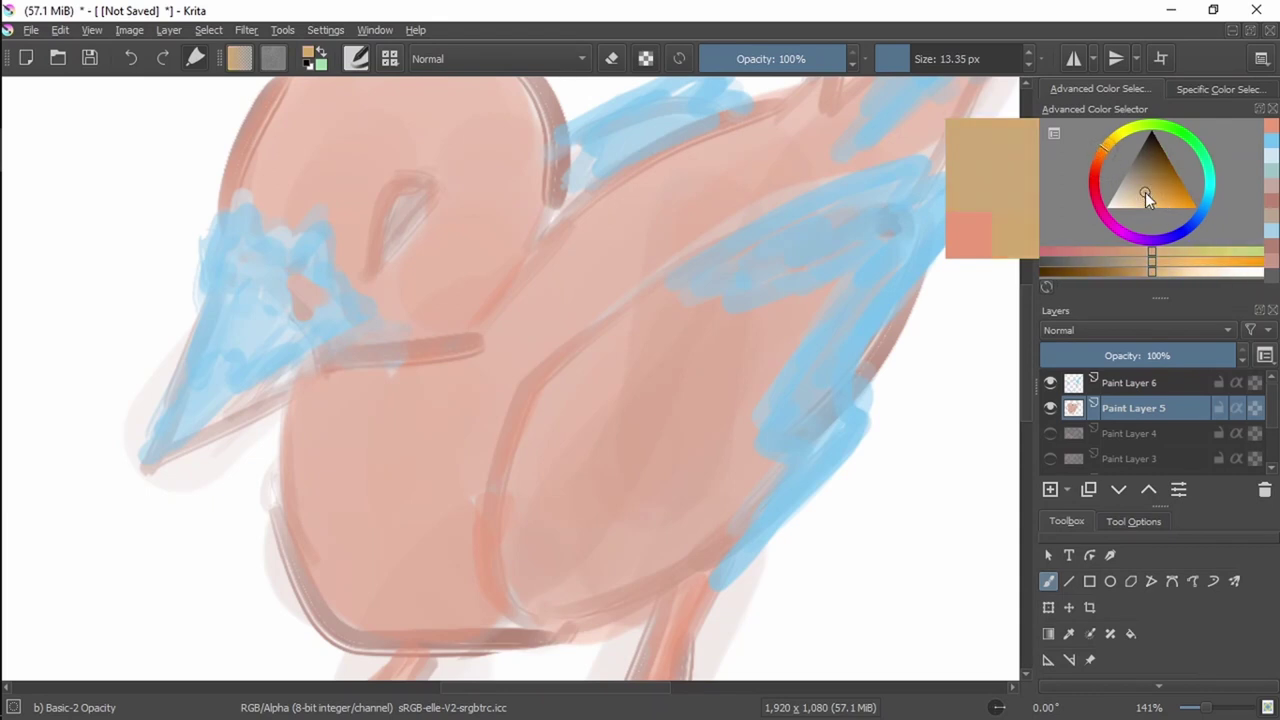
{"action": "left_click", "coordinate": [1157, 192]}
{"action": "left_click_drag", "start_coordinate": [1200, 150], "coordinate": [1181, 131]}
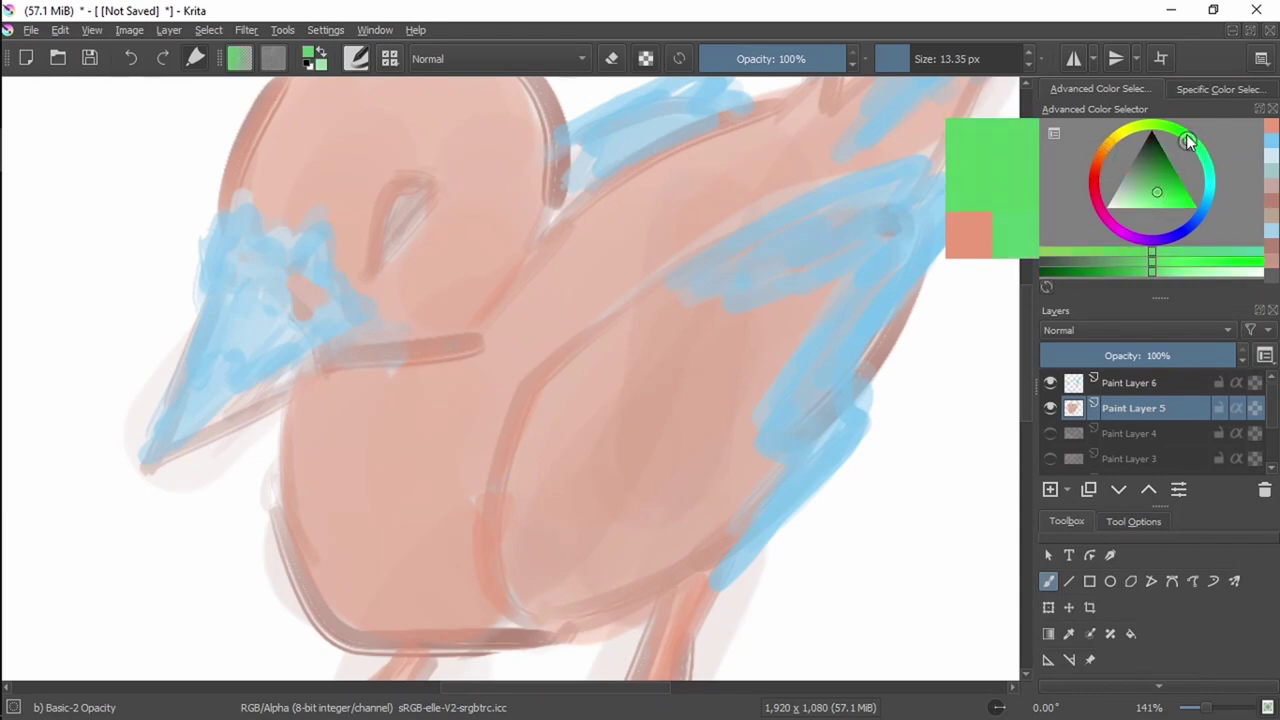
{"action": "left_click", "coordinate": [1146, 189]}
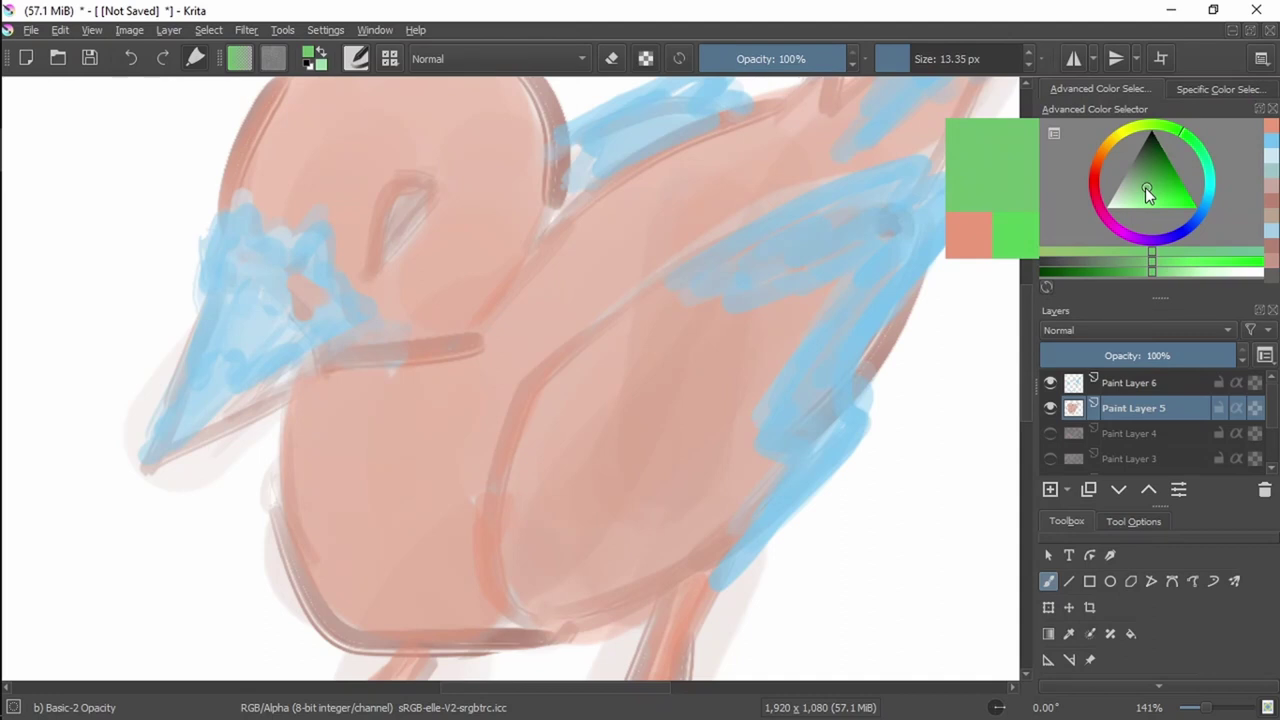
{"action": "left_click", "coordinate": [1137, 189]}
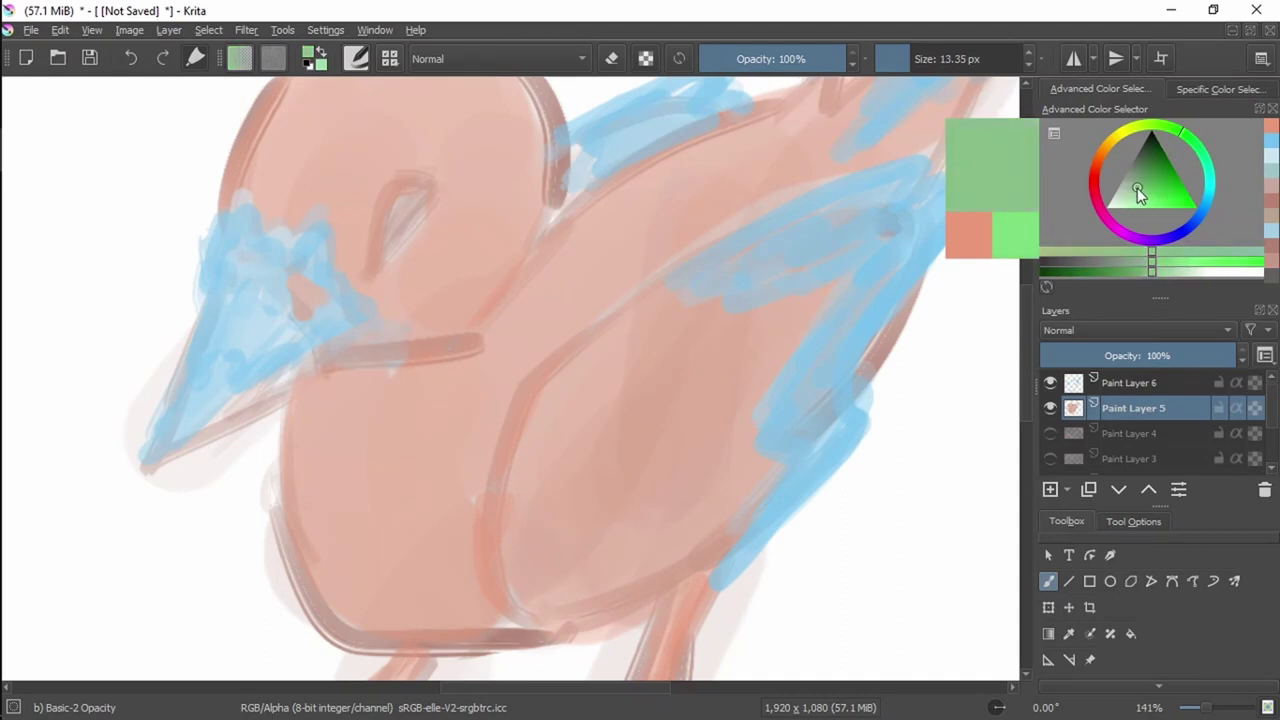
{"action": "mouse_move", "coordinate": [380, 264]}
{"action": "left_mouse_down"}
{"action": "mouse_move", "coordinate": [418, 185]}
{"action": "mouse_move", "coordinate": [372, 249]}
{"action": "mouse_move", "coordinate": [392, 199]}
{"action": "mouse_move", "coordinate": [428, 189]}
{"action": "mouse_move", "coordinate": [402, 245]}
{"action": "mouse_move", "coordinate": [393, 237]}
{"action": "mouse_move", "coordinate": [418, 190]}
{"action": "mouse_move", "coordinate": [399, 206]}
{"action": "mouse_move", "coordinate": [401, 190]}
{"action": "mouse_move", "coordinate": [376, 247]}
{"action": "mouse_move", "coordinate": [406, 243]}
{"action": "mouse_move", "coordinate": [437, 203]}
{"action": "mouse_move", "coordinate": [382, 235]}
{"action": "left_mouse_up"}
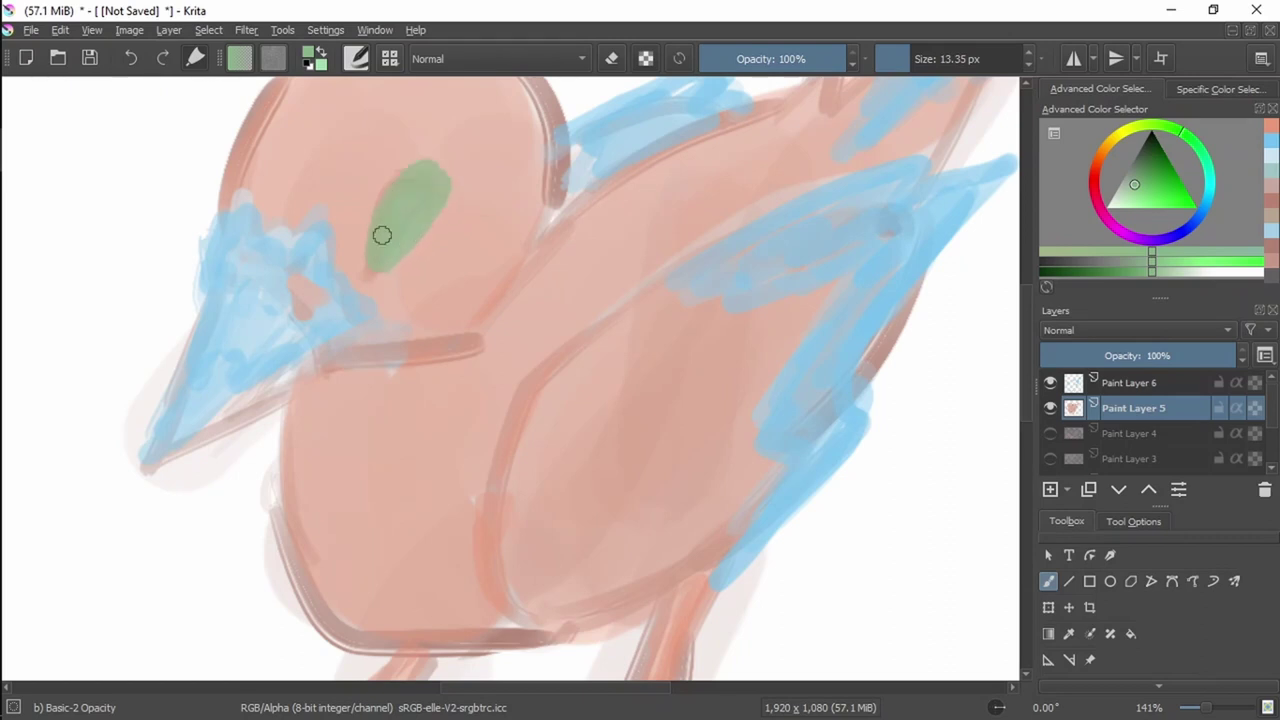
Switch the brush to a very dark green and paint an oval pupil in the middle of the eye.
{"action": "left_click_drag", "start_coordinate": [1168, 162], "coordinate": [1148, 148]}
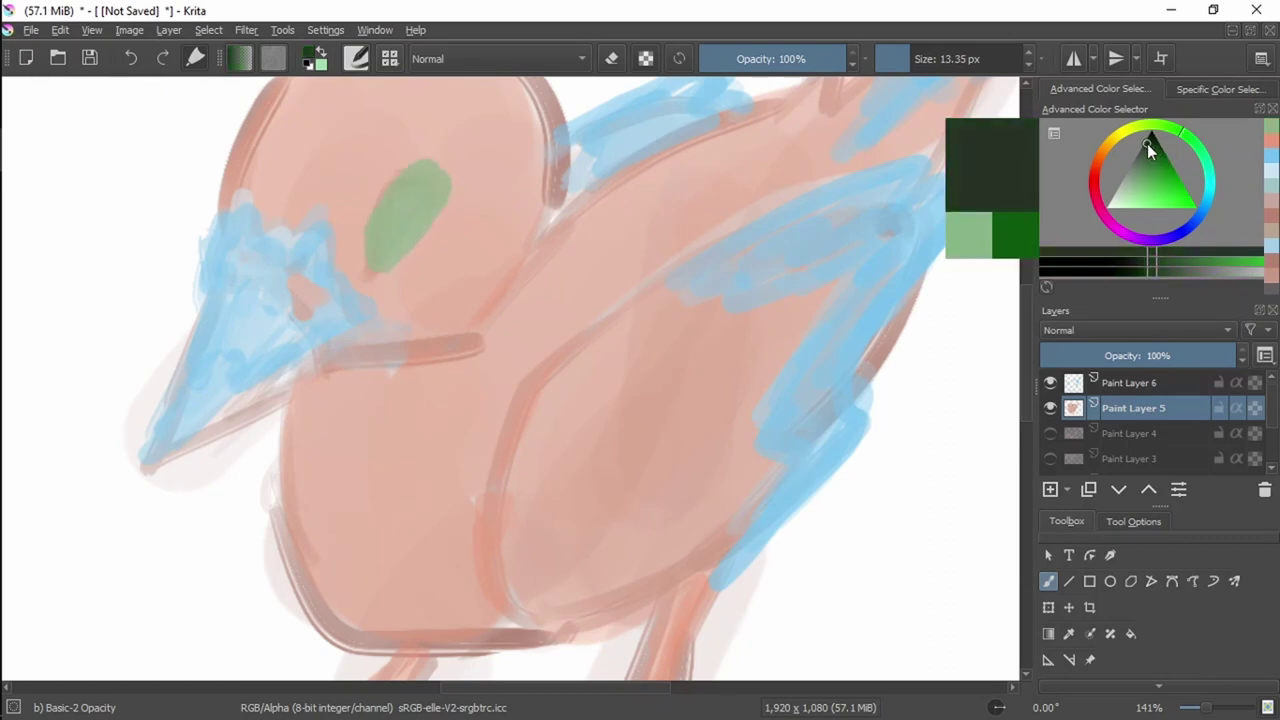
{"action": "mouse_move", "coordinate": [405, 215]}
{"action": "left_mouse_down"}
{"action": "mouse_move", "coordinate": [405, 200]}
{"action": "mouse_move", "coordinate": [406, 227]}
{"action": "left_mouse_up"}
{"action": "mouse_move", "coordinate": [530, 257]}
{"action": "left_mouse_down"}
{"action": "mouse_move", "coordinate": [529, 286]}
{"action": "mouse_move", "coordinate": [517, 283]}
{"action": "left_mouse_up"}
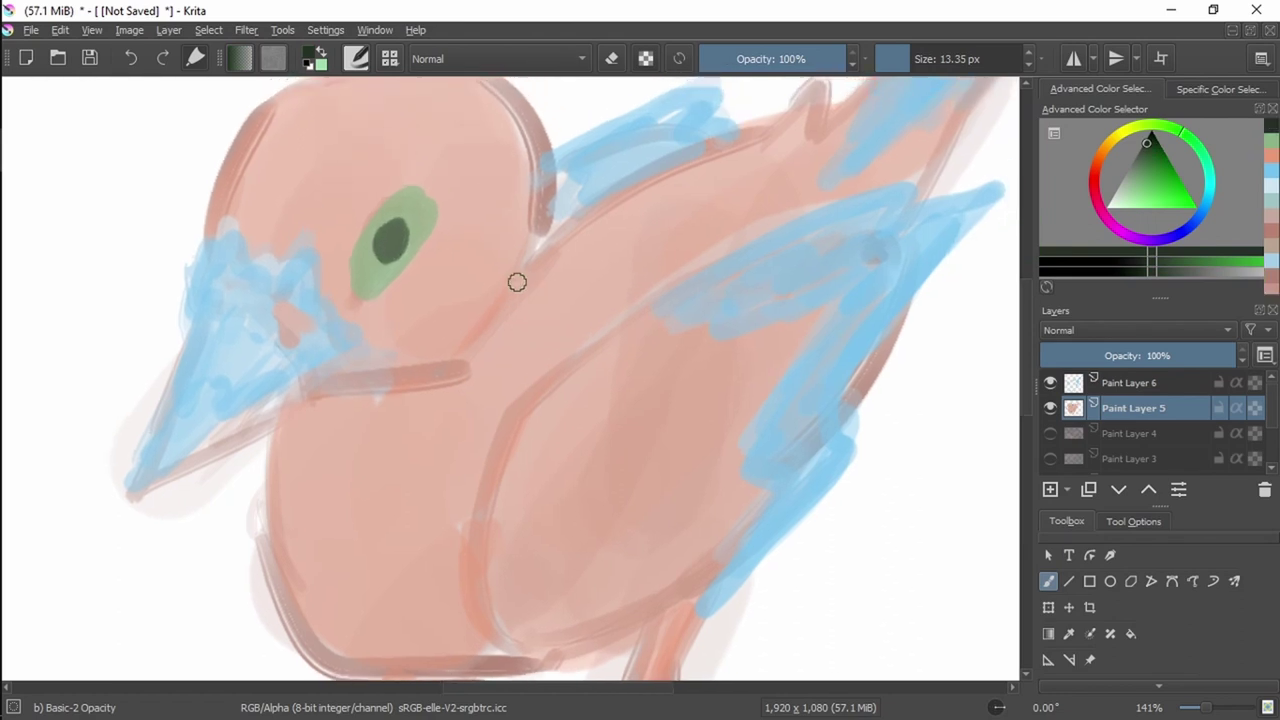
Undo the green eye fill and its dark pupil.
{"action": "key", "text": "ctrl+z"}
{"action": "key", "text": "ctrl+z"}
{"action": "key", "text": "ctrl+z"}
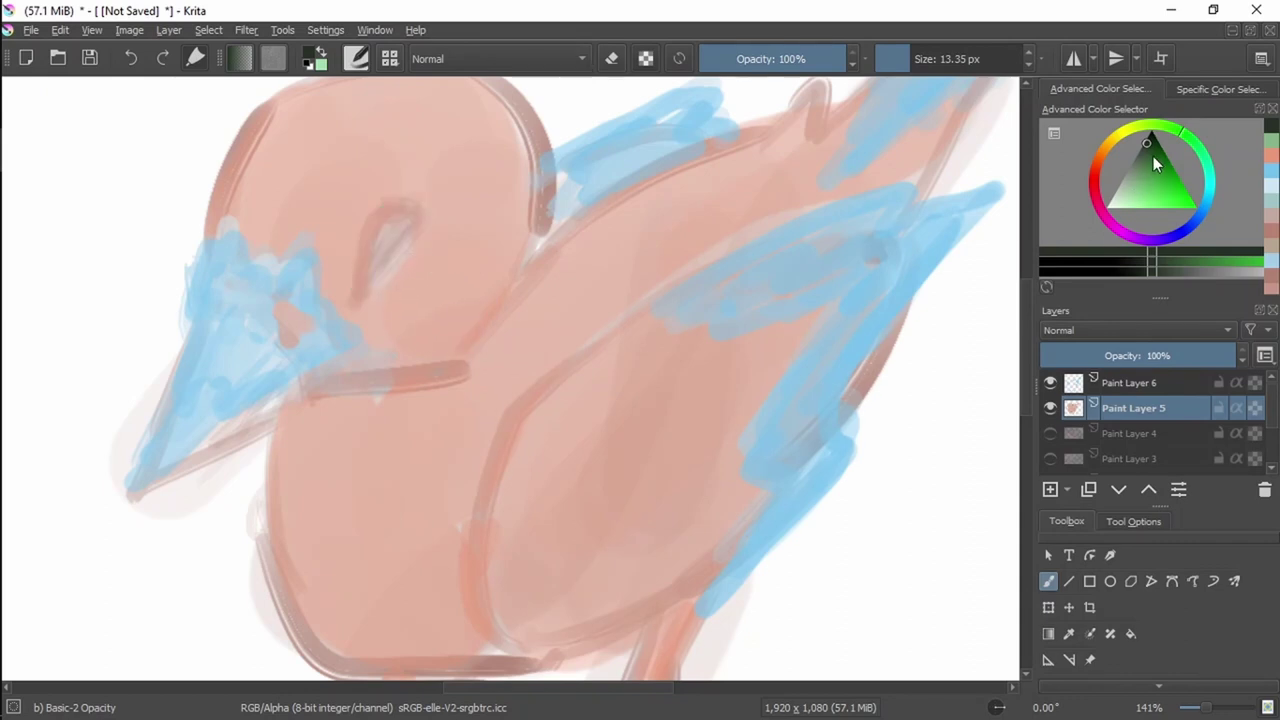
Sample the head's salmon colour, darken it to a muted reddish brown and paint a solid eye shape on the head.
{"action": "left_click", "coordinate": [392, 226], "text": "ctrl"}
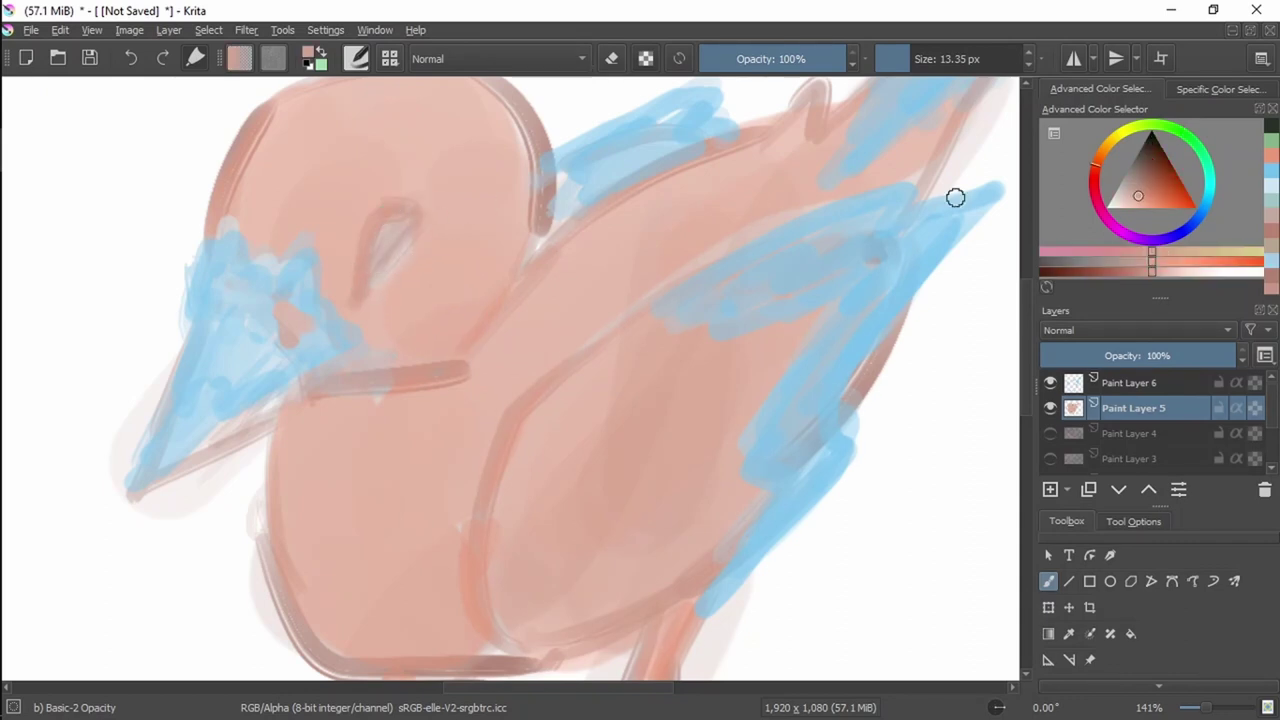
{"action": "left_click", "coordinate": [1145, 181]}
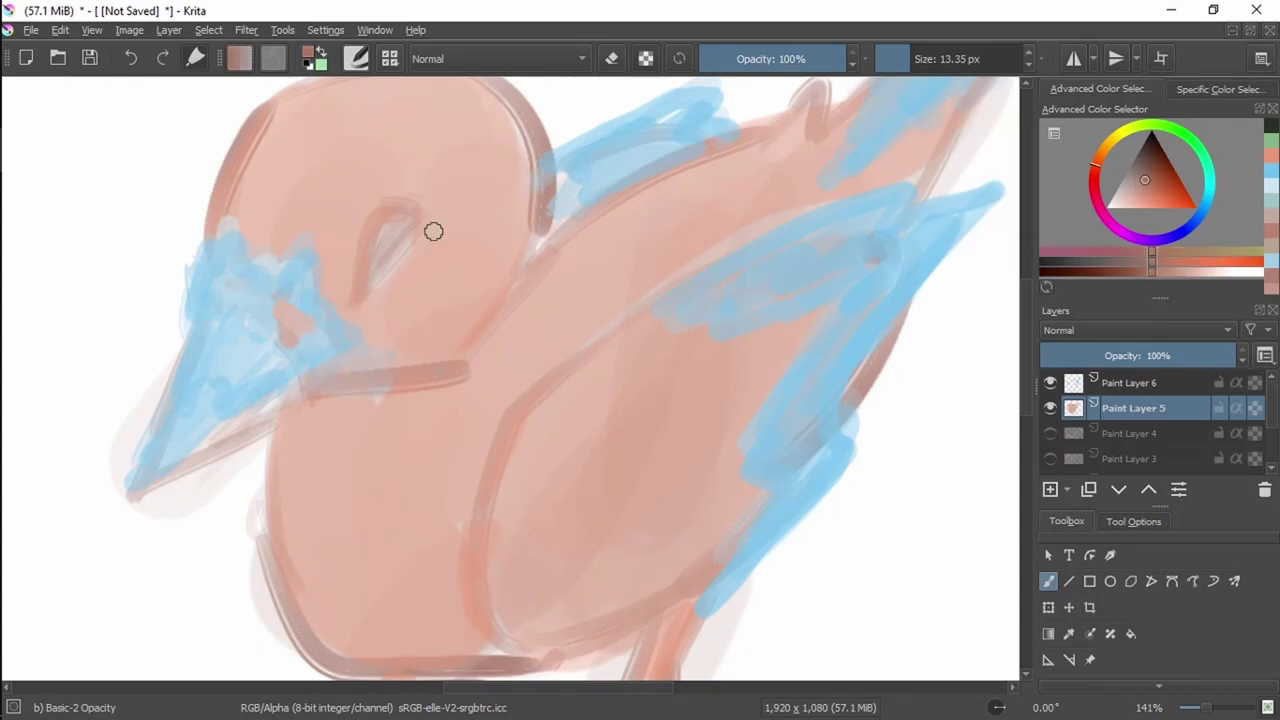
{"action": "mouse_move", "coordinate": [366, 271]}
{"action": "left_mouse_down"}
{"action": "mouse_move", "coordinate": [367, 233]}
{"action": "mouse_move", "coordinate": [397, 200]}
{"action": "mouse_move", "coordinate": [383, 278]}
{"action": "mouse_move", "coordinate": [387, 258]}
{"action": "mouse_move", "coordinate": [364, 288]}
{"action": "mouse_move", "coordinate": [424, 220]}
{"action": "left_mouse_up"}
{"action": "left_click_drag", "start_coordinate": [424, 212], "coordinate": [411, 200]}
{"action": "key", "text": "ctrl+z"}
{"action": "key", "text": "ctrl+z"}
{"action": "key", "text": "ctrl+z"}
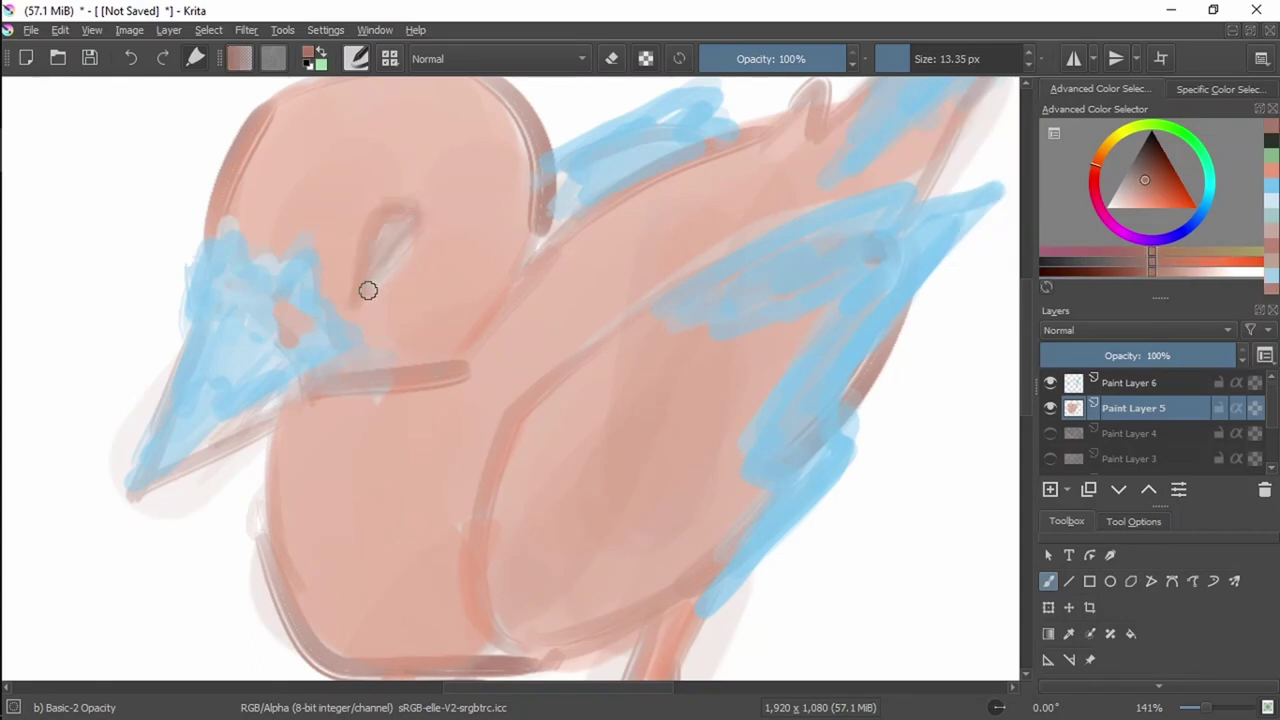
{"action": "mouse_move", "coordinate": [368, 290]}
{"action": "left_mouse_down"}
{"action": "mouse_move", "coordinate": [432, 224]}
{"action": "mouse_move", "coordinate": [388, 189]}
{"action": "mouse_move", "coordinate": [362, 279]}
{"action": "mouse_move", "coordinate": [386, 195]}
{"action": "mouse_move", "coordinate": [362, 217]}
{"action": "mouse_move", "coordinate": [379, 252]}
{"action": "mouse_move", "coordinate": [414, 222]}
{"action": "mouse_move", "coordinate": [399, 192]}
{"action": "mouse_move", "coordinate": [430, 220]}
{"action": "mouse_move", "coordinate": [395, 183]}
{"action": "mouse_move", "coordinate": [367, 251]}
{"action": "mouse_move", "coordinate": [387, 208]}
{"action": "mouse_move", "coordinate": [376, 242]}
{"action": "mouse_move", "coordinate": [409, 227]}
{"action": "mouse_move", "coordinate": [370, 242]}
{"action": "mouse_move", "coordinate": [366, 283]}
{"action": "mouse_move", "coordinate": [433, 231]}
{"action": "mouse_move", "coordinate": [399, 197]}
{"action": "mouse_move", "coordinate": [364, 223]}
{"action": "mouse_move", "coordinate": [391, 208]}
{"action": "mouse_move", "coordinate": [397, 225]}
{"action": "mouse_move", "coordinate": [419, 227]}
{"action": "mouse_move", "coordinate": [373, 262]}
{"action": "mouse_move", "coordinate": [391, 283]}
{"action": "mouse_move", "coordinate": [394, 345]}
{"action": "left_mouse_up"}
{"action": "key", "text": "ctrl+z"}
Erase the inside of the brown eye shape, leaving only a thick outline around a white opening.
{"action": "key", "text": "e"}
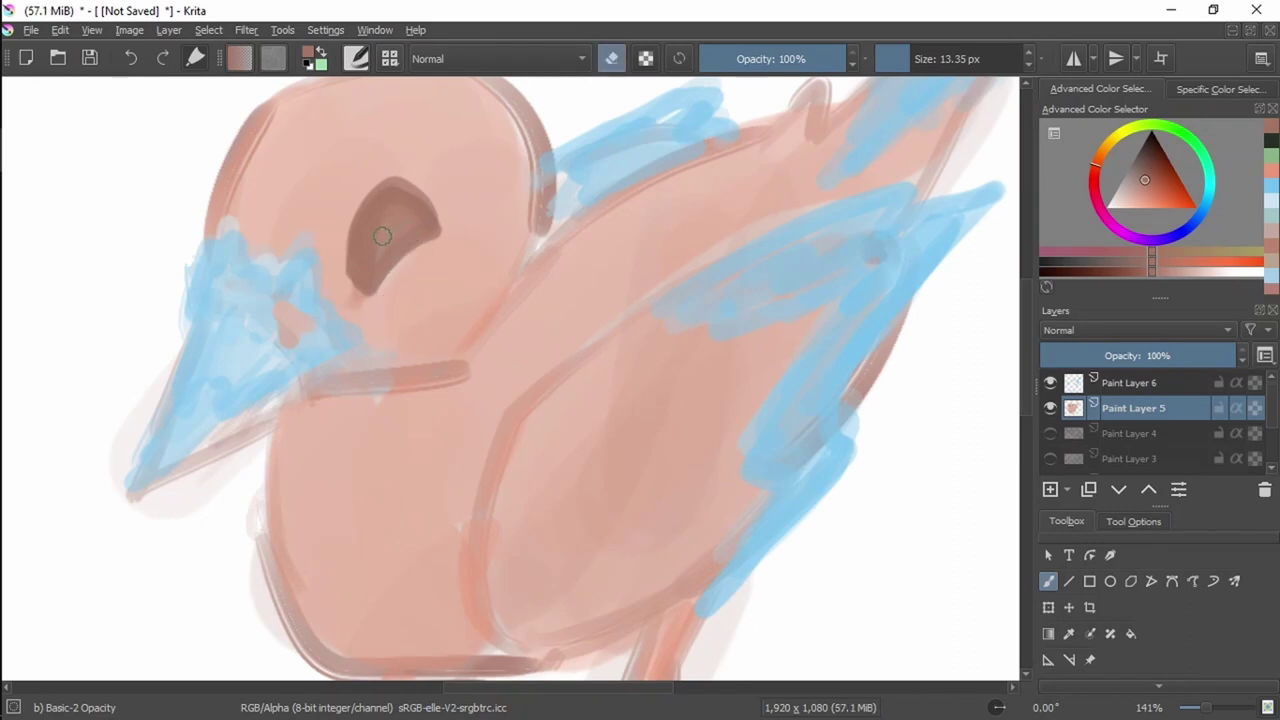
{"action": "mouse_move", "coordinate": [380, 234]}
{"action": "left_mouse_down"}
{"action": "mouse_move", "coordinate": [419, 227]}
{"action": "mouse_move", "coordinate": [388, 206]}
{"action": "mouse_move", "coordinate": [369, 261]}
{"action": "mouse_move", "coordinate": [386, 217]}
{"action": "mouse_move", "coordinate": [400, 217]}
{"action": "mouse_move", "coordinate": [366, 266]}
{"action": "mouse_move", "coordinate": [418, 227]}
{"action": "left_mouse_up"}
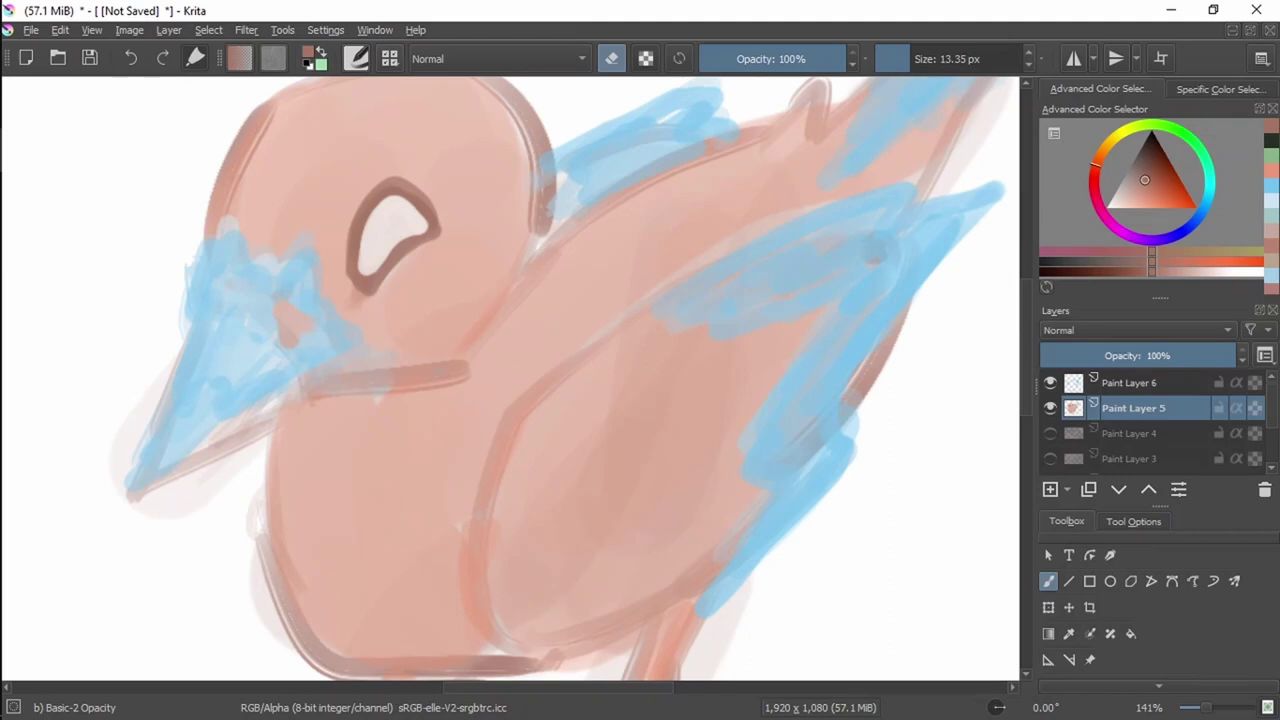
{"action": "left_click_drag", "start_coordinate": [477, 308], "coordinate": [463, 346]}
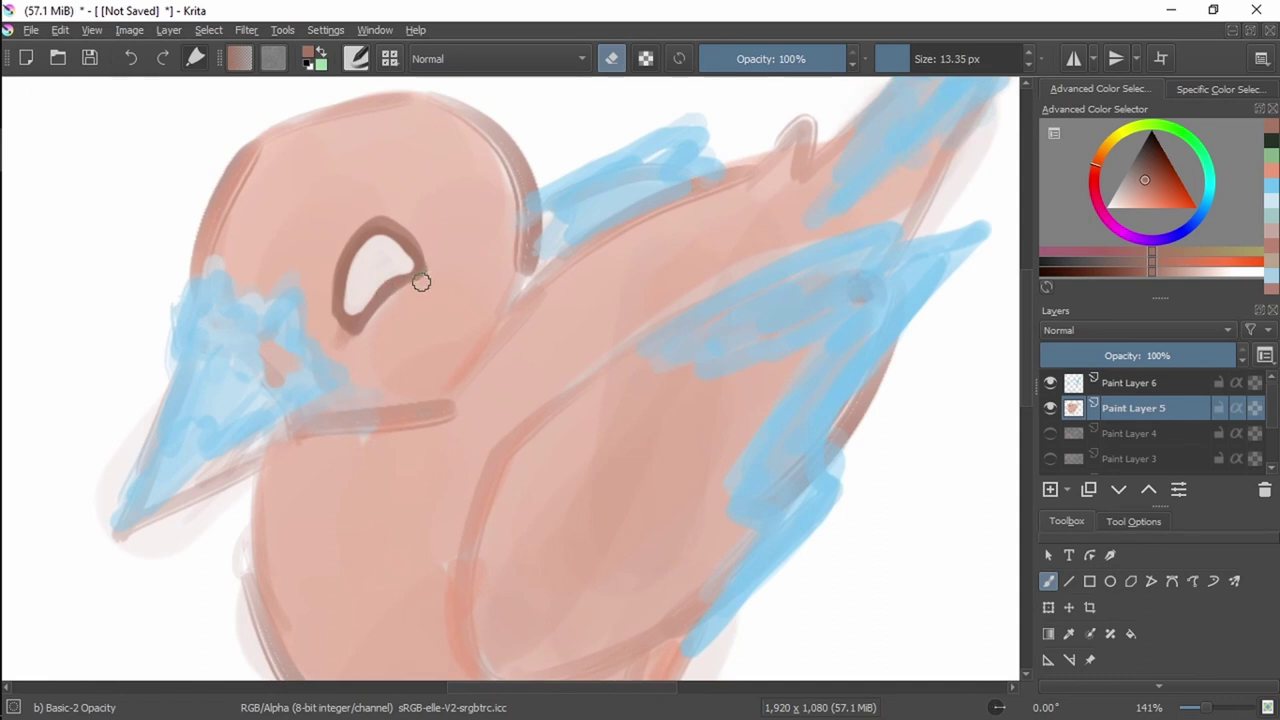
{"action": "mouse_move", "coordinate": [402, 274]}
{"action": "left_mouse_down"}
{"action": "mouse_move", "coordinate": [360, 273]}
{"action": "mouse_move", "coordinate": [368, 255]}
{"action": "mouse_move", "coordinate": [380, 257]}
{"action": "mouse_move", "coordinate": [357, 302]}
{"action": "mouse_move", "coordinate": [403, 267]}
{"action": "mouse_move", "coordinate": [384, 248]}
{"action": "mouse_move", "coordinate": [374, 262]}
{"action": "mouse_move", "coordinate": [377, 245]}
{"action": "mouse_move", "coordinate": [391, 253]}
{"action": "mouse_move", "coordinate": [383, 246]}
{"action": "mouse_move", "coordinate": [360, 295]}
{"action": "mouse_move", "coordinate": [397, 273]}
{"action": "mouse_move", "coordinate": [385, 253]}
{"action": "mouse_move", "coordinate": [371, 271]}
{"action": "mouse_move", "coordinate": [426, 284]}
{"action": "mouse_move", "coordinate": [387, 277]}
{"action": "mouse_move", "coordinate": [357, 303]}
{"action": "left_mouse_up"}
{"action": "mouse_move", "coordinate": [459, 304]}
{"action": "left_mouse_down"}
{"action": "mouse_move", "coordinate": [620, 243]}
{"action": "mouse_move", "coordinate": [644, 276]}
{"action": "left_mouse_up"}
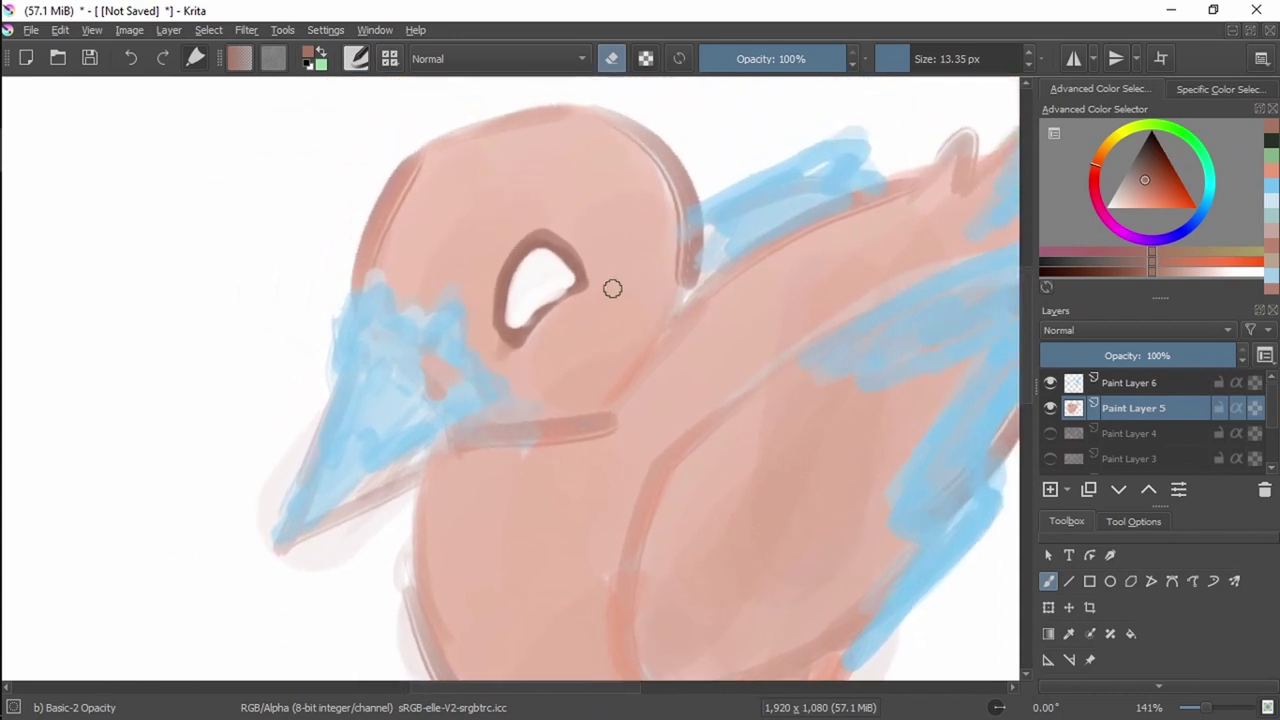
Sample the head outline's salmon-brown colour and repaint the outline over the crown and down the back of the head.
{"action": "left_click", "coordinate": [408, 182], "text": "ctrl"}
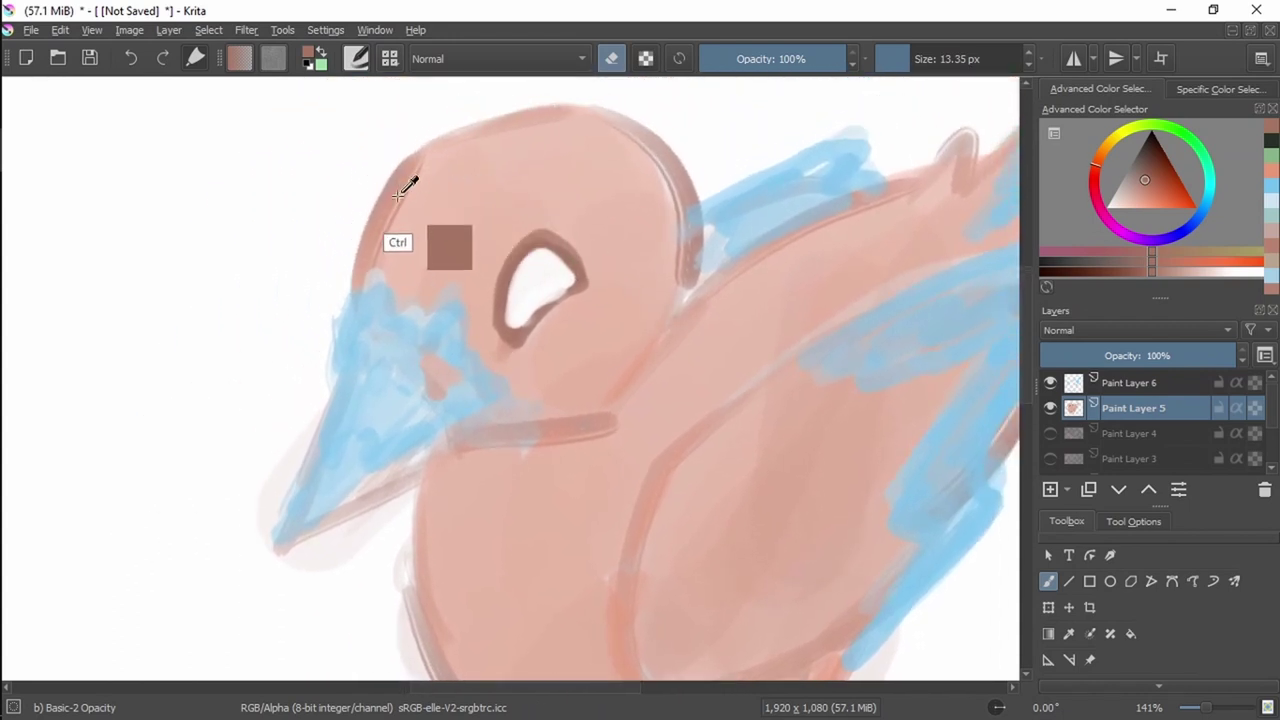
{"action": "key", "text": "e"}
{"action": "mouse_move", "coordinate": [410, 178]}
{"action": "left_mouse_down"}
{"action": "mouse_move", "coordinate": [484, 135]}
{"action": "mouse_move", "coordinate": [395, 177]}
{"action": "mouse_move", "coordinate": [560, 111]}
{"action": "left_mouse_up"}
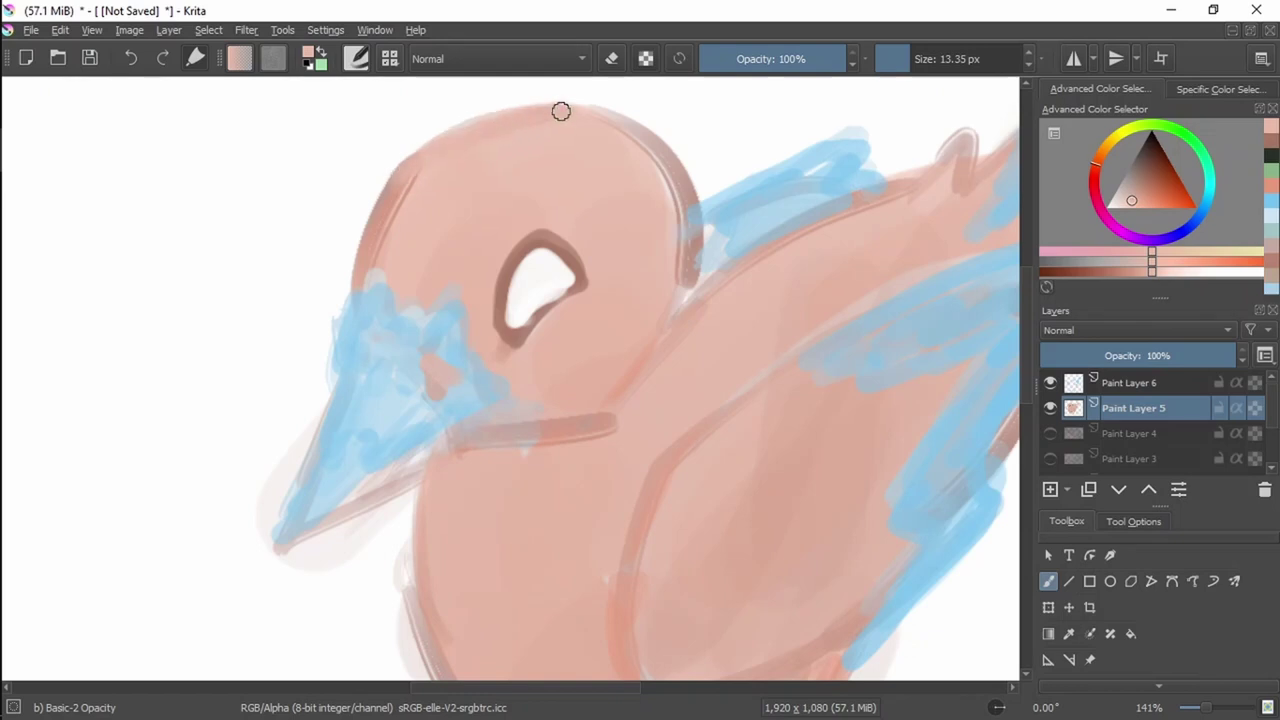
{"action": "left_click", "coordinate": [463, 205], "text": "ctrl"}
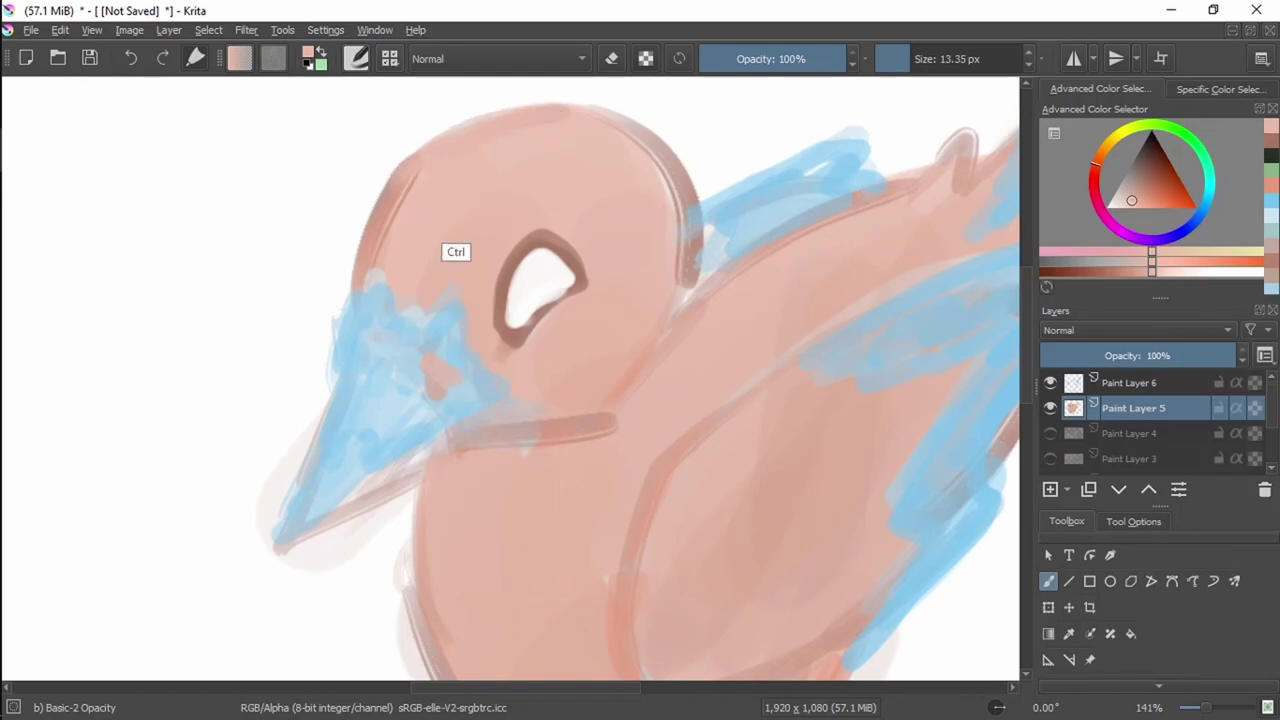
{"action": "left_click", "coordinate": [391, 200], "text": "ctrl"}
{"action": "mouse_move", "coordinate": [411, 170]}
{"action": "left_mouse_down"}
{"action": "mouse_move", "coordinate": [447, 142]}
{"action": "mouse_move", "coordinate": [521, 118]}
{"action": "mouse_move", "coordinate": [467, 137]}
{"action": "mouse_move", "coordinate": [599, 120]}
{"action": "mouse_move", "coordinate": [581, 108]}
{"action": "mouse_move", "coordinate": [612, 117]}
{"action": "mouse_move", "coordinate": [669, 163]}
{"action": "mouse_move", "coordinate": [656, 148]}
{"action": "mouse_move", "coordinate": [638, 160]}
{"action": "mouse_move", "coordinate": [621, 123]}
{"action": "mouse_move", "coordinate": [680, 197]}
{"action": "mouse_move", "coordinate": [675, 268]}
{"action": "left_mouse_up"}
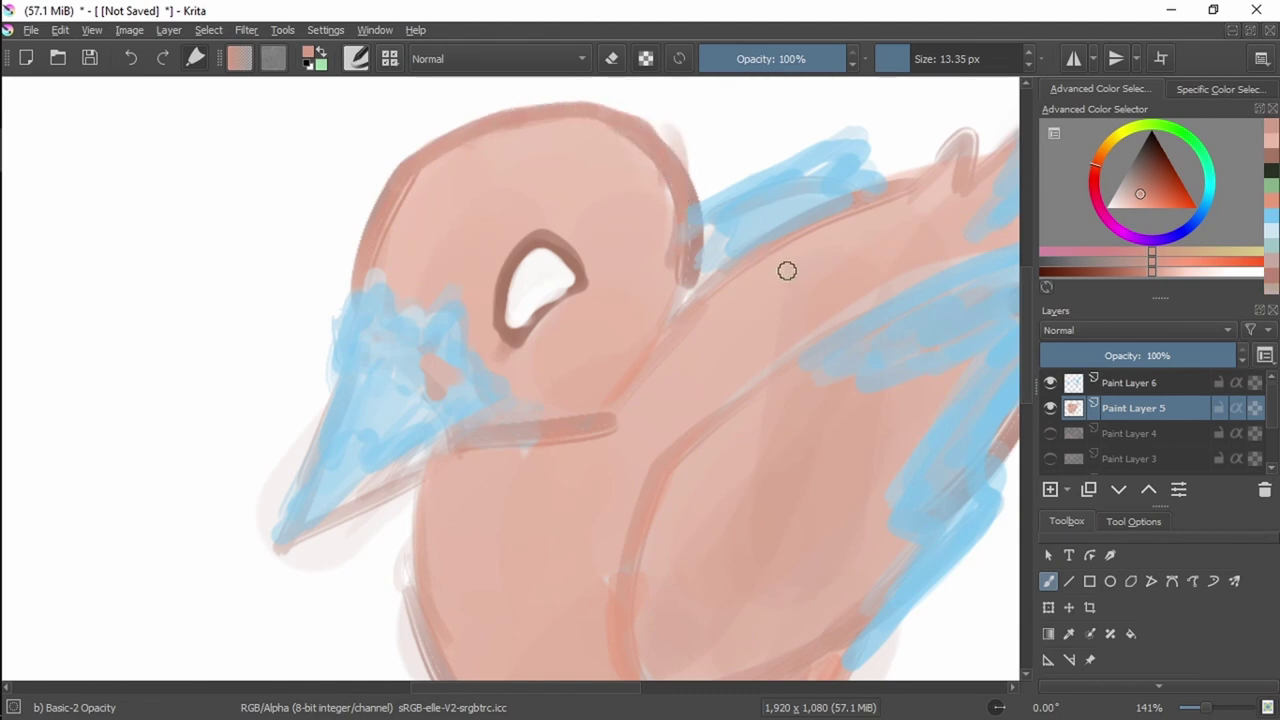
Reshape the eye's lower edge into a straighter slant with the sampled brown and erase the excess just beneath it.
{"action": "key", "text": "ctrl"}
{"action": "mouse_move", "coordinate": [573, 302]}
{"action": "left_mouse_down"}
{"action": "mouse_move", "coordinate": [535, 266]}
{"action": "mouse_move", "coordinate": [556, 251]}
{"action": "mouse_move", "coordinate": [509, 280]}
{"action": "mouse_move", "coordinate": [550, 241]}
{"action": "mouse_move", "coordinate": [514, 280]}
{"action": "mouse_move", "coordinate": [525, 243]}
{"action": "mouse_move", "coordinate": [514, 280]}
{"action": "mouse_move", "coordinate": [545, 233]}
{"action": "mouse_move", "coordinate": [559, 239]}
{"action": "mouse_move", "coordinate": [547, 228]}
{"action": "mouse_move", "coordinate": [554, 249]}
{"action": "mouse_move", "coordinate": [514, 302]}
{"action": "mouse_move", "coordinate": [580, 252]}
{"action": "mouse_move", "coordinate": [550, 208]}
{"action": "mouse_move", "coordinate": [515, 220]}
{"action": "mouse_move", "coordinate": [502, 299]}
{"action": "mouse_move", "coordinate": [556, 290]}
{"action": "mouse_move", "coordinate": [525, 310]}
{"action": "left_mouse_up"}
{"action": "key", "text": "e"}
{"action": "key", "text": "ctrl+z"}
{"action": "left_click", "coordinate": [512, 297], "text": "ctrl"}
{"action": "key", "text": "e"}
{"action": "key", "text": "e"}
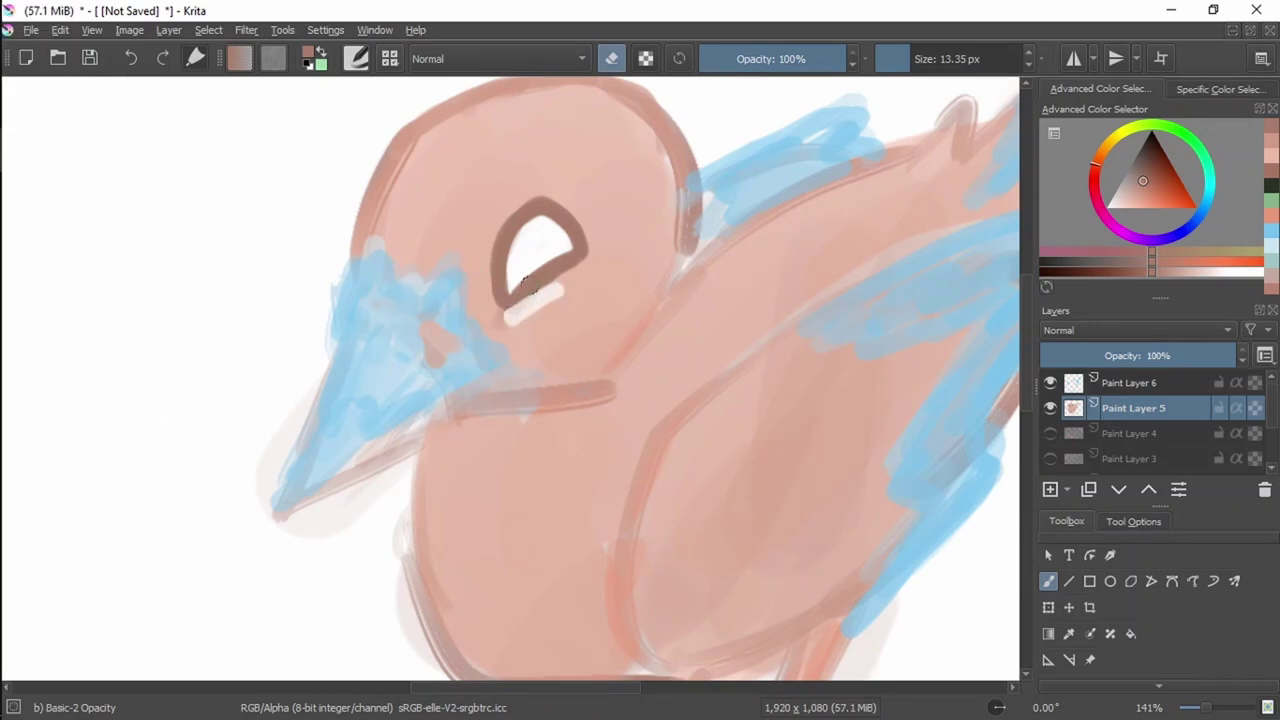
Cover the erased strip below the eye with sampled salmon and repaint the eye outline's lower front corner brown.
{"action": "left_click", "coordinate": [577, 361], "text": "ctrl"}
{"action": "mouse_move", "coordinate": [529, 315]}
{"action": "left_mouse_down"}
{"action": "mouse_move", "coordinate": [531, 289]}
{"action": "mouse_move", "coordinate": [540, 297]}
{"action": "left_mouse_up"}
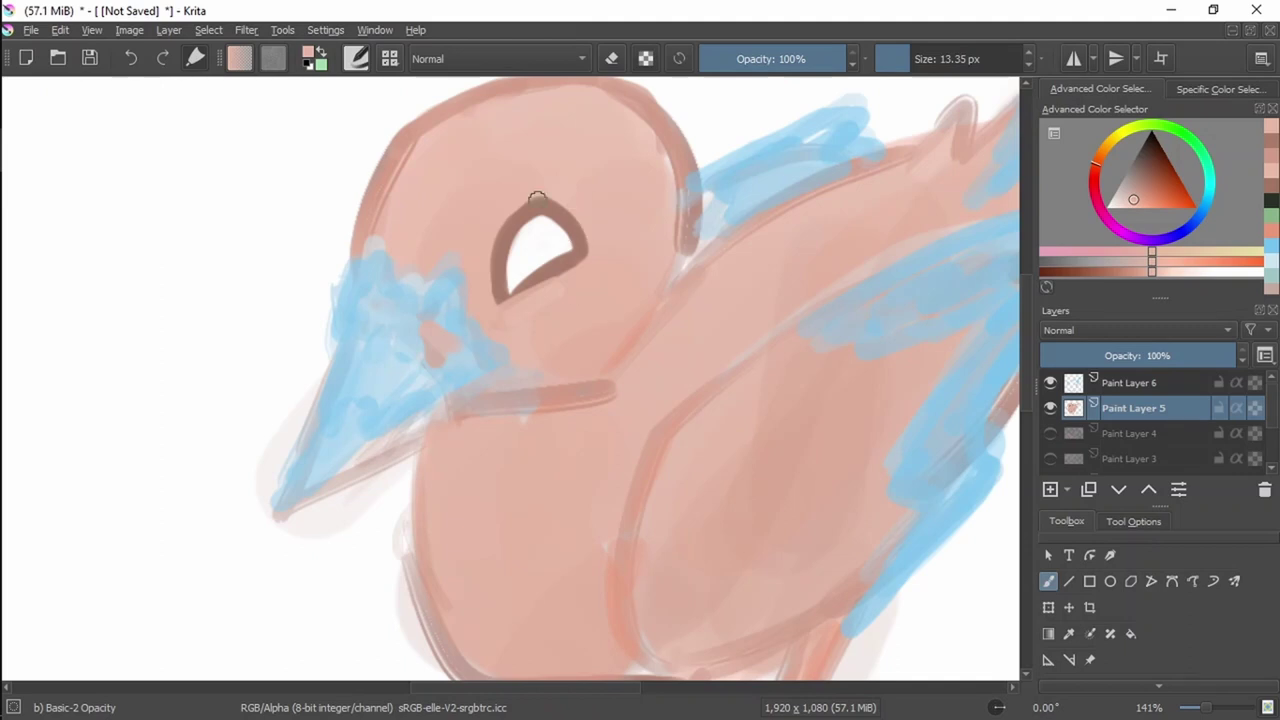
{"action": "left_click", "coordinate": [513, 280], "text": "ctrl"}
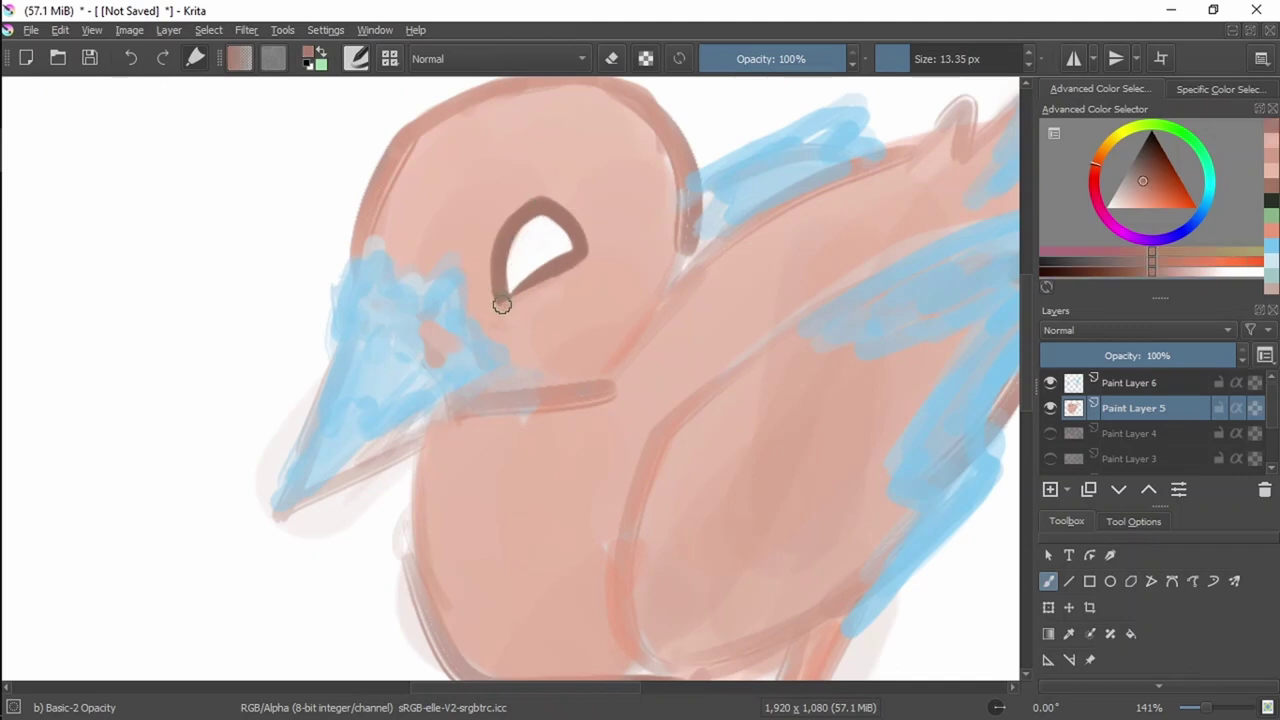
{"action": "mouse_move", "coordinate": [508, 297]}
{"action": "left_mouse_down"}
{"action": "mouse_move", "coordinate": [536, 269]}
{"action": "mouse_move", "coordinate": [549, 270]}
{"action": "mouse_move", "coordinate": [549, 299]}
{"action": "mouse_move", "coordinate": [516, 301]}
{"action": "mouse_move", "coordinate": [558, 264]}
{"action": "mouse_move", "coordinate": [505, 302]}
{"action": "left_mouse_up"}
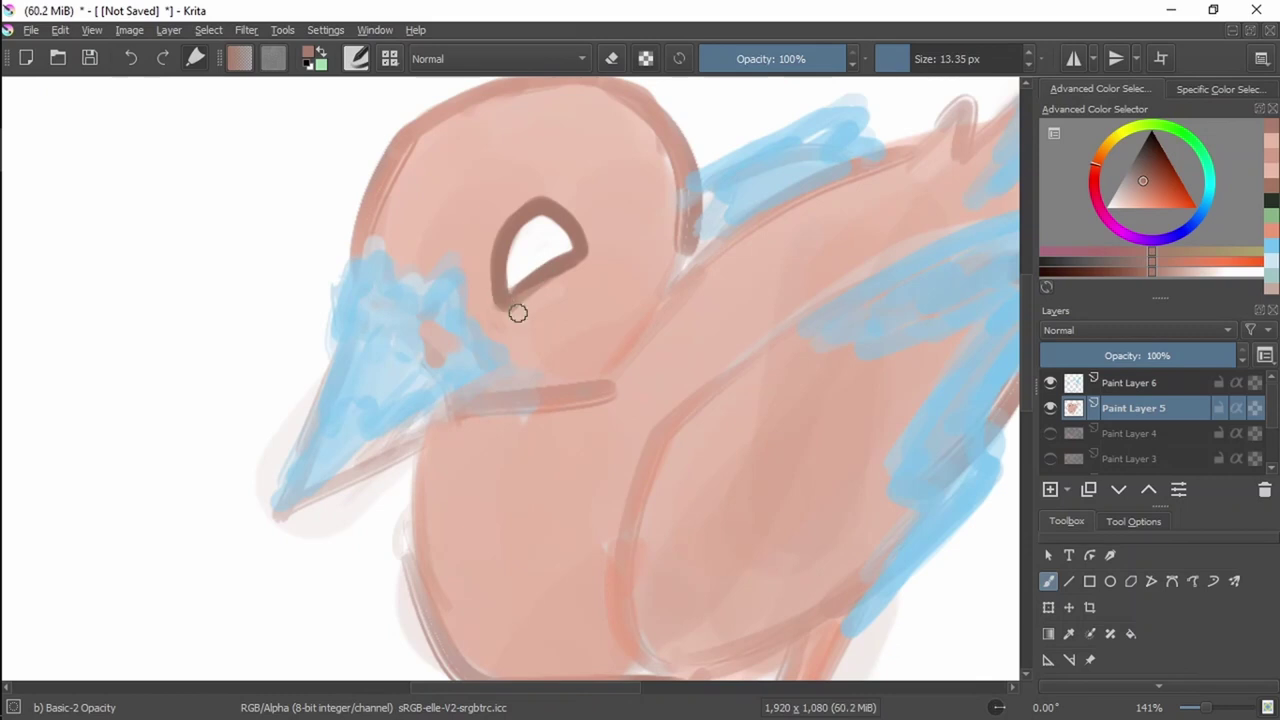
{"action": "left_click_drag", "start_coordinate": [577, 245], "coordinate": [577, 275]}
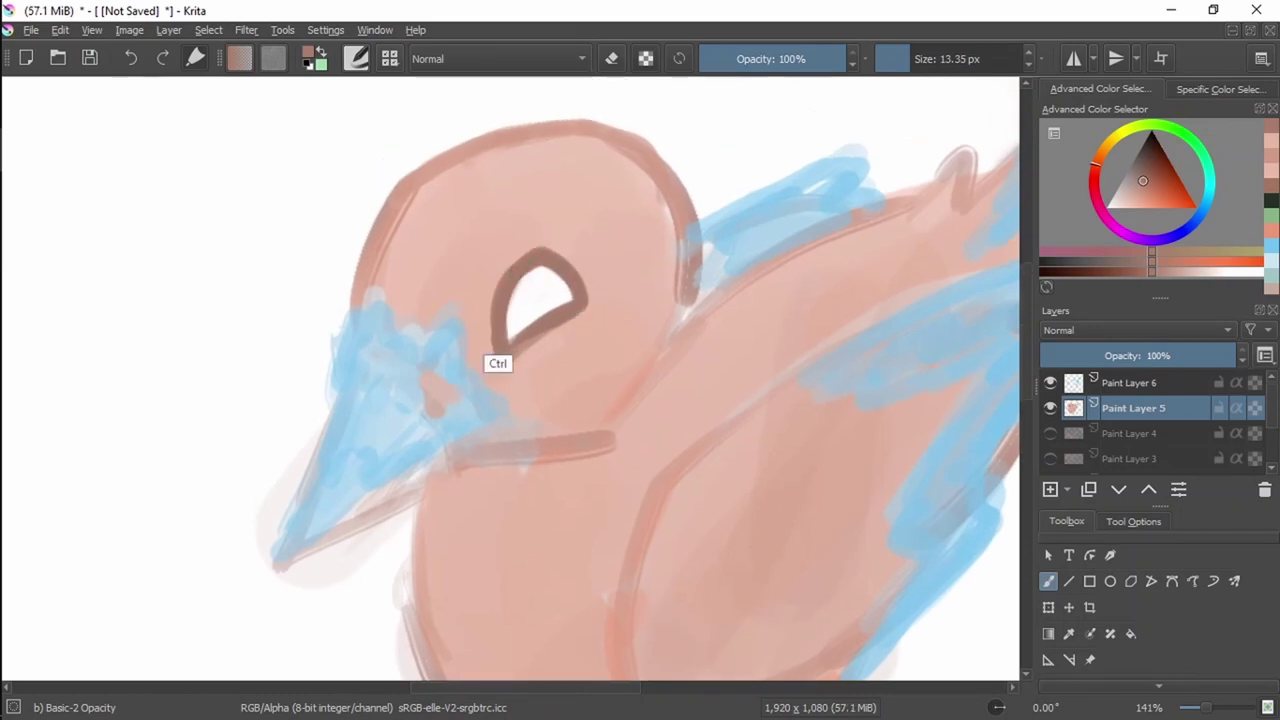
Sample light blue from the beak and paint a soft tint inside the white of the eye.
{"action": "left_click", "coordinate": [390, 360], "text": "ctrl"}
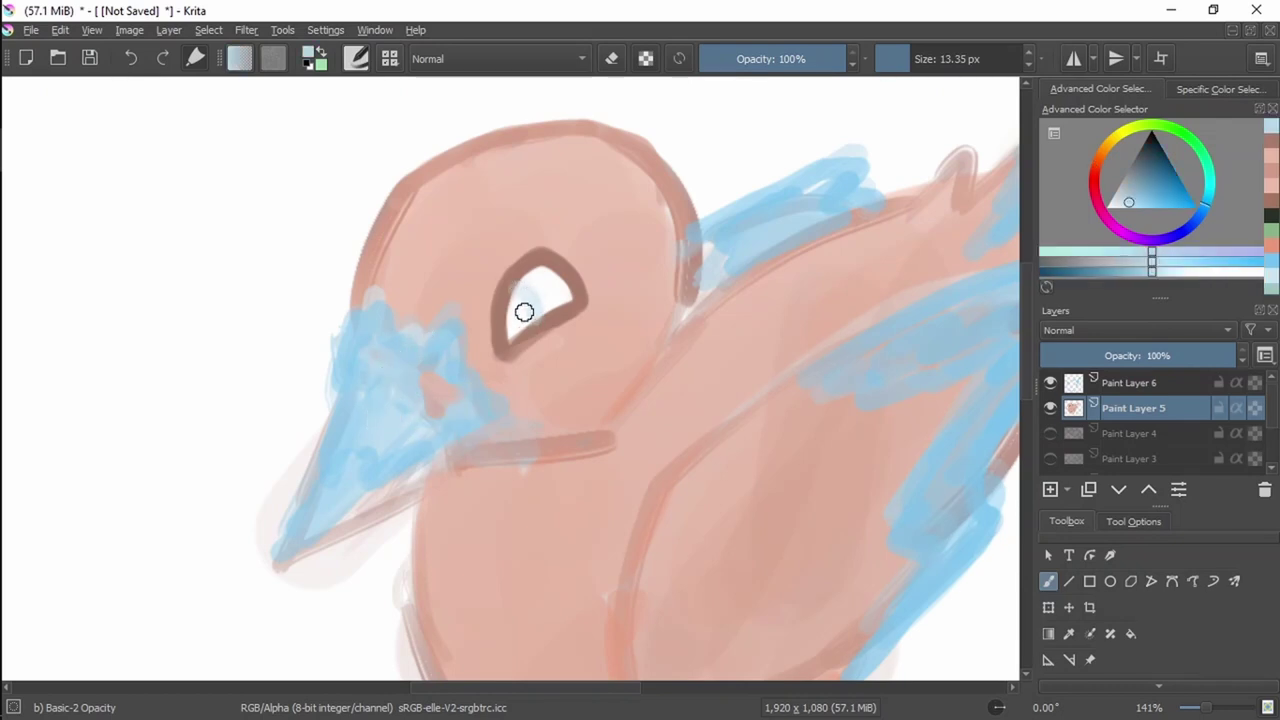
{"action": "left_click_drag", "start_coordinate": [519, 319], "coordinate": [511, 328]}
{"action": "key", "text": "ctrl+z"}
Choose a dark muted blue and paint the iris in the front part of the eye.
{"action": "left_click", "coordinate": [1142, 176]}
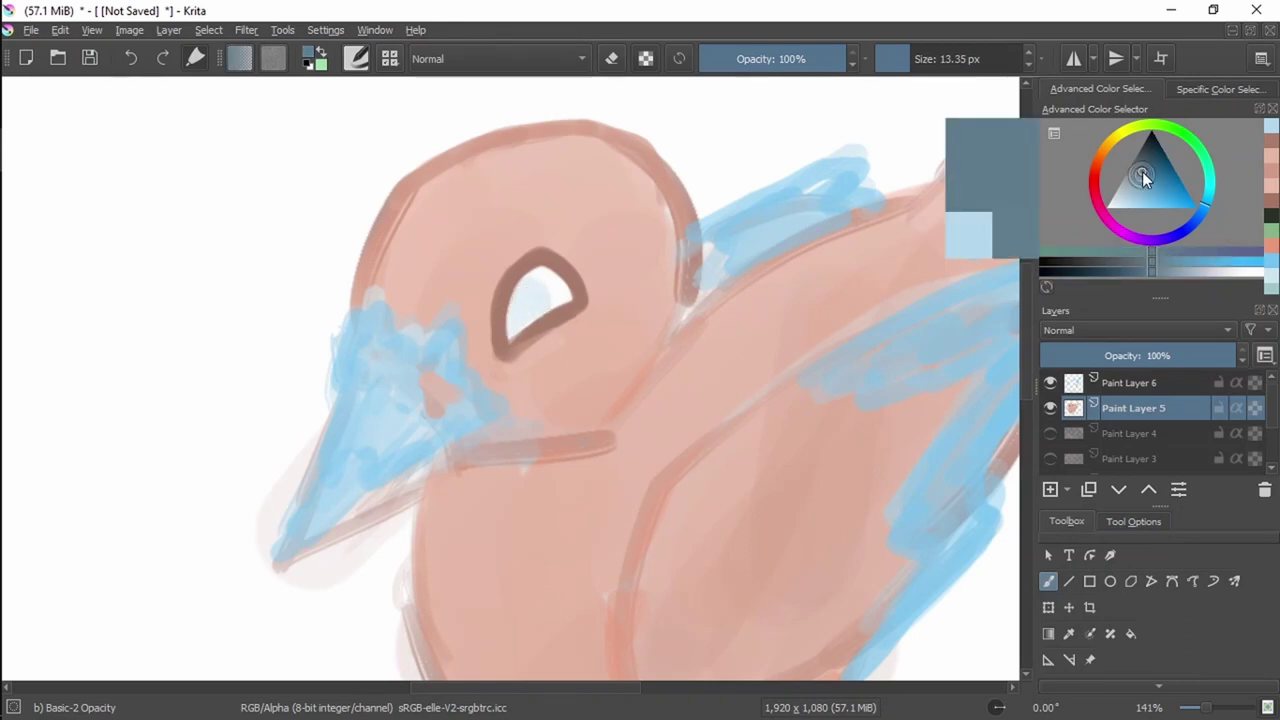
{"action": "left_click_drag", "start_coordinate": [1205, 208], "coordinate": [1194, 218]}
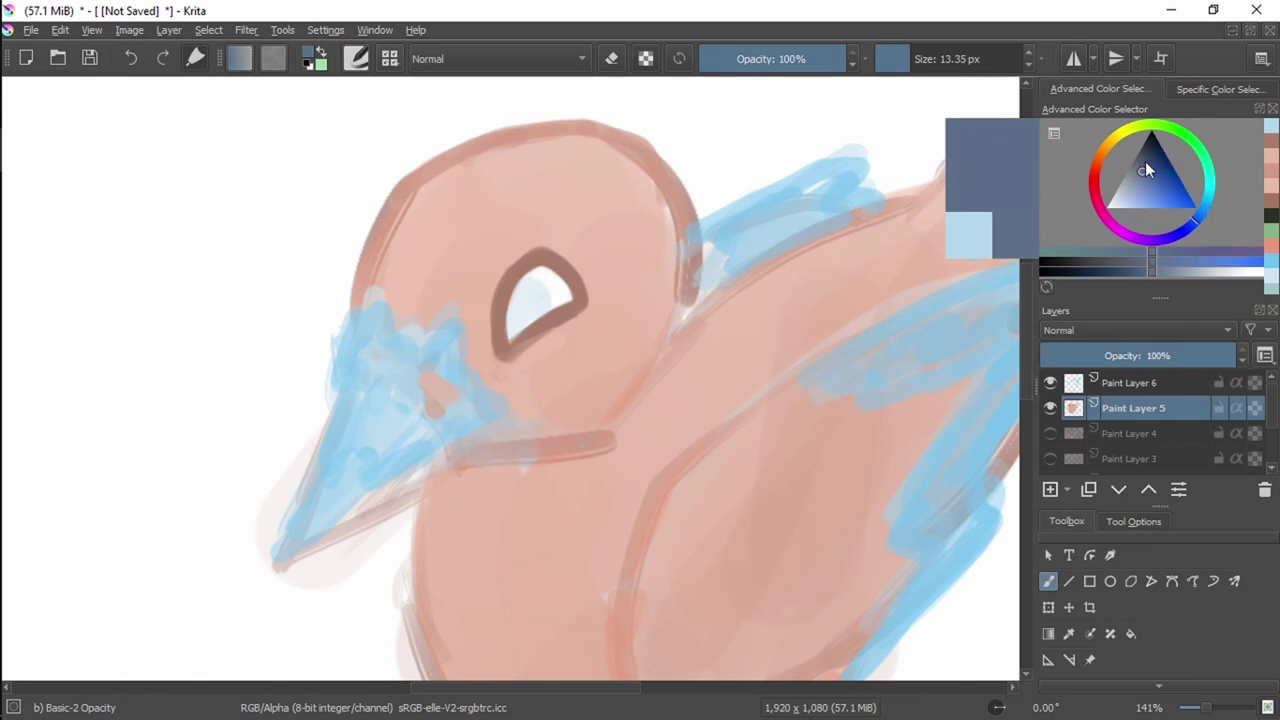
{"action": "left_click_drag", "start_coordinate": [1146, 163], "coordinate": [1142, 161]}
{"action": "left_click_drag", "start_coordinate": [520, 302], "coordinate": [523, 314]}
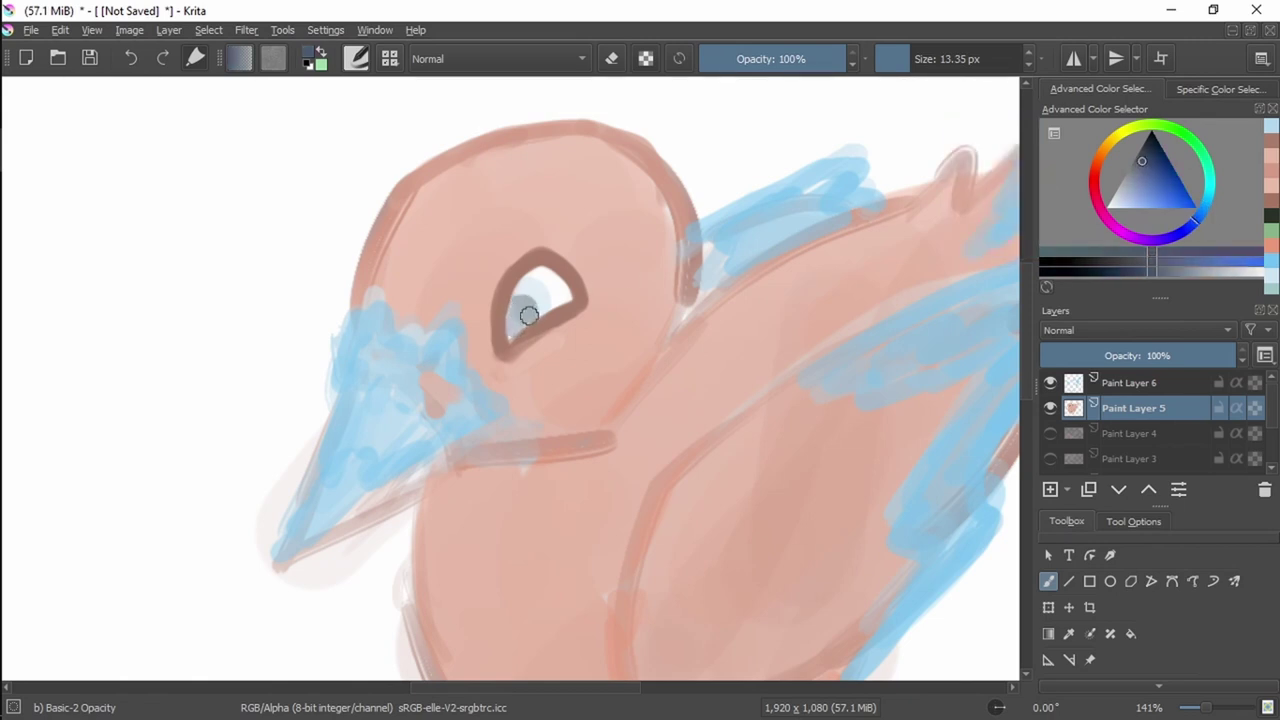
{"action": "left_click_drag", "start_coordinate": [624, 343], "coordinate": [552, 331]}
{"action": "left_click_drag", "start_coordinate": [453, 293], "coordinate": [443, 297]}
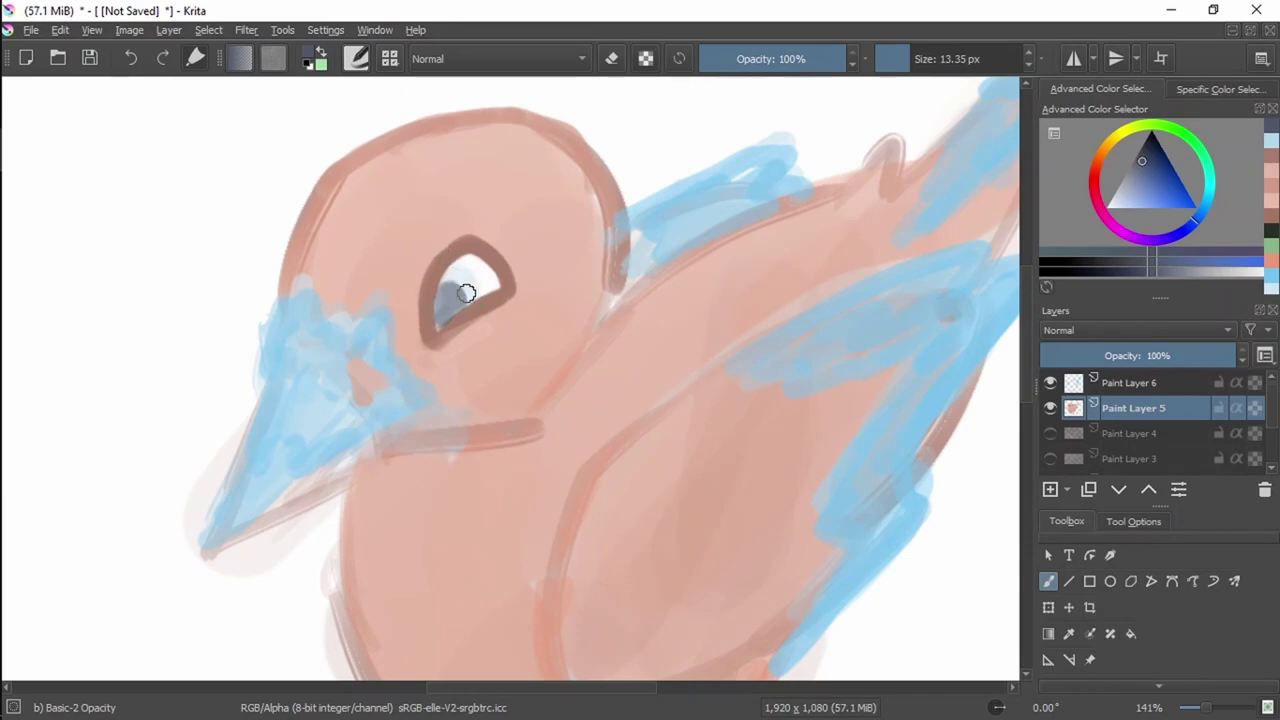
Erase a small round highlight in the bird's blue iris.
{"action": "key", "text": "e"}
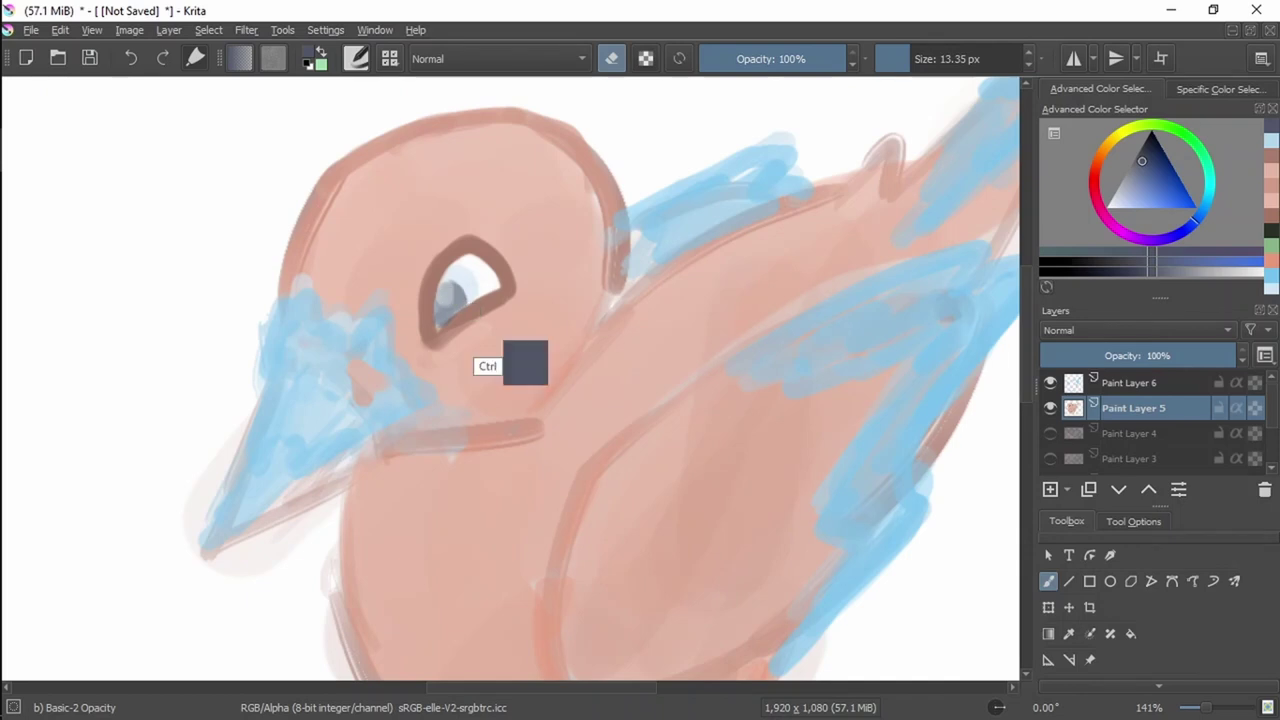
{"action": "key", "text": "ctrl+z"}
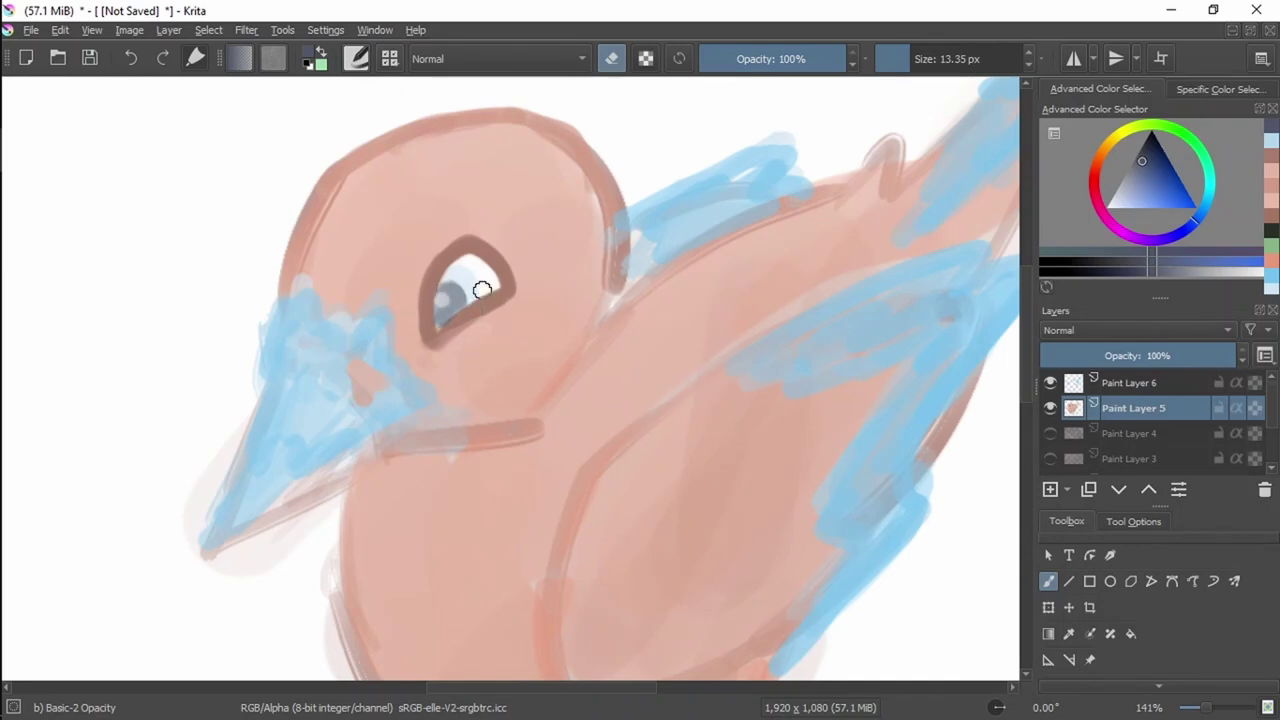
{"action": "key", "text": "minus"}
{"action": "key", "text": "minus"}
{"action": "key", "text": "minus"}
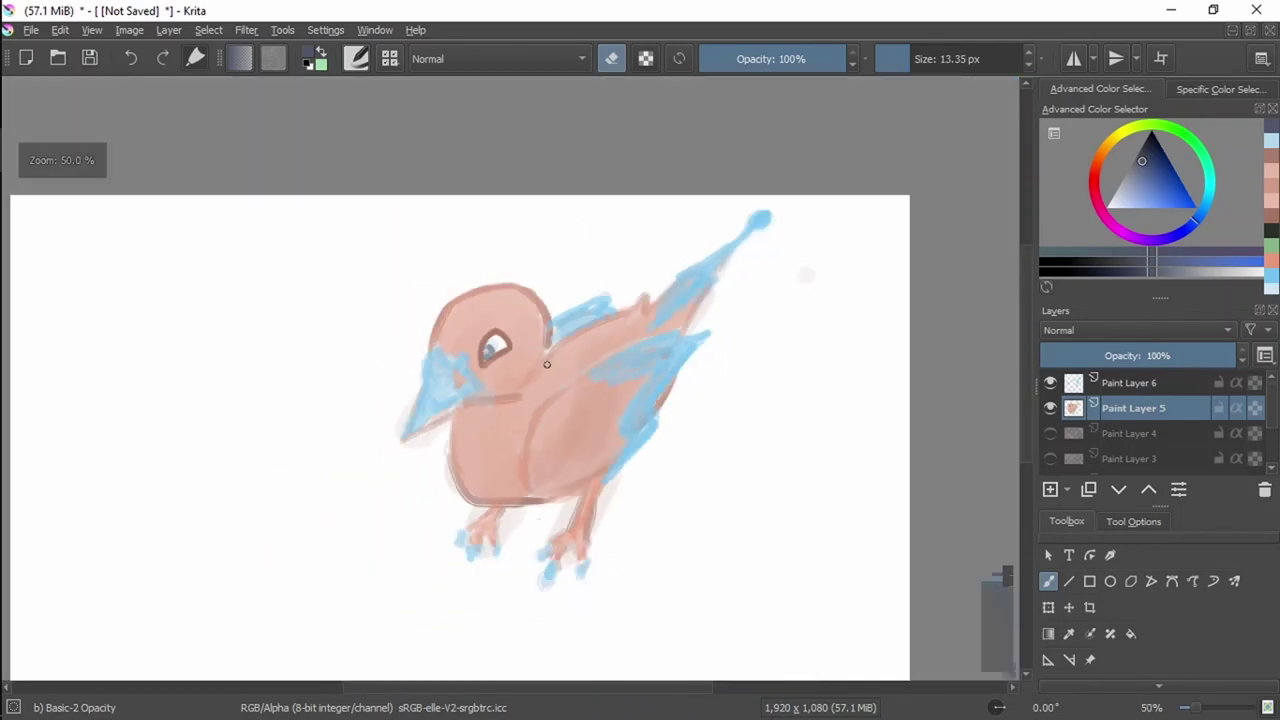
{"action": "left_click_drag", "start_coordinate": [582, 412], "coordinate": [571, 392]}
{"action": "scroll", "coordinate": [549, 366], "scroll_direction": "up", "scroll_amount": 3}
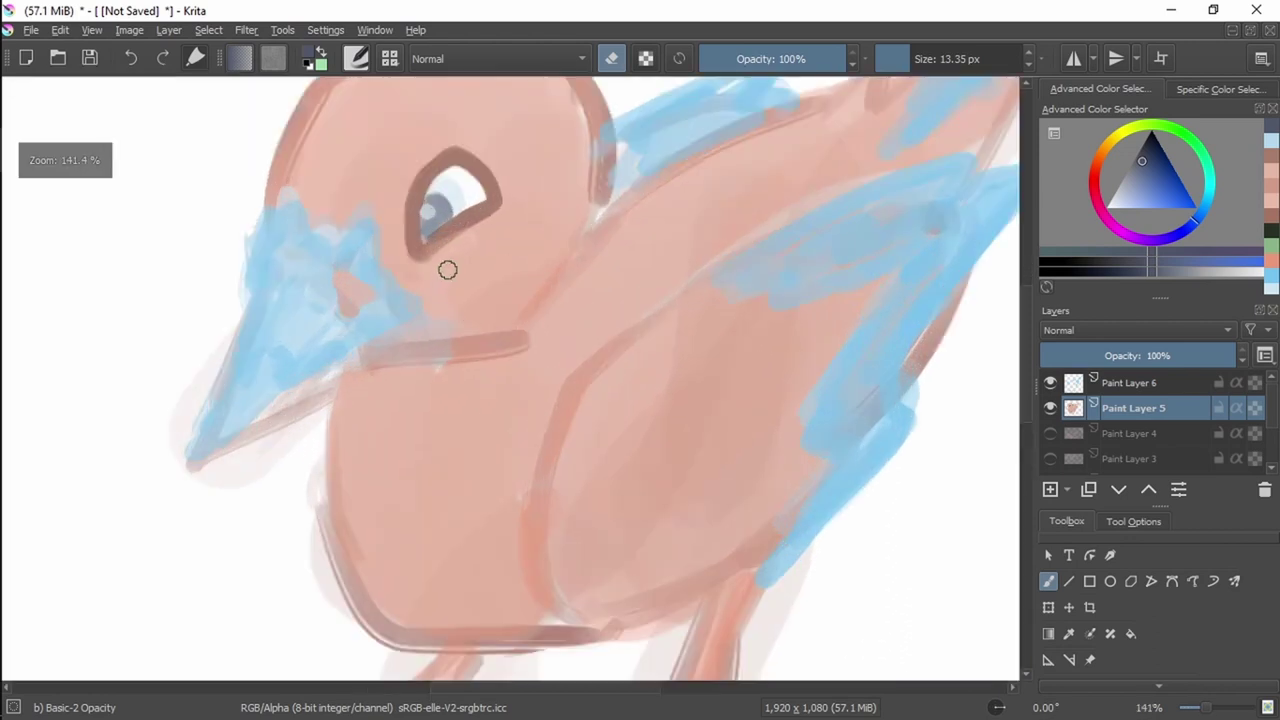
Sample the salmon-brown of the neck line and paint a thick outline down the breast and along the belly.
{"action": "key", "text": "plus"}
{"action": "key", "text": "plus"}
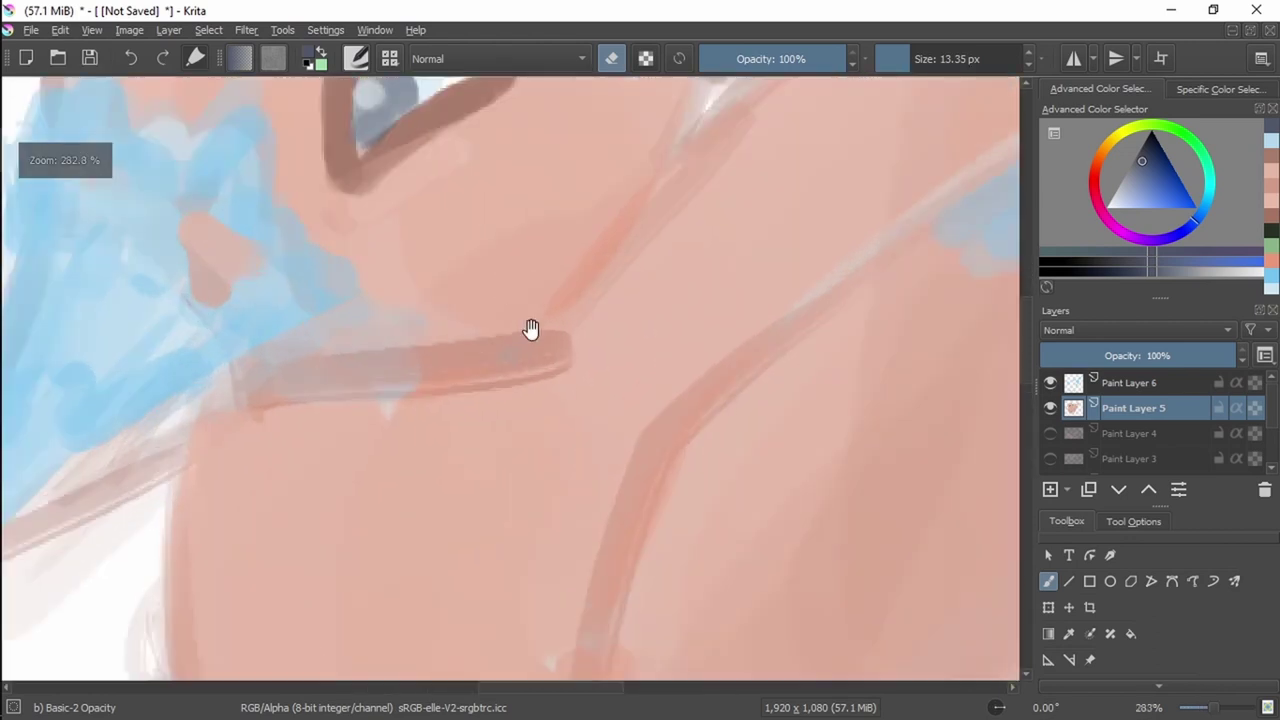
{"action": "left_click_drag", "start_coordinate": [531, 329], "coordinate": [600, 280]}
{"action": "left_click", "coordinate": [543, 318], "text": "ctrl"}
{"action": "key", "text": "e"}
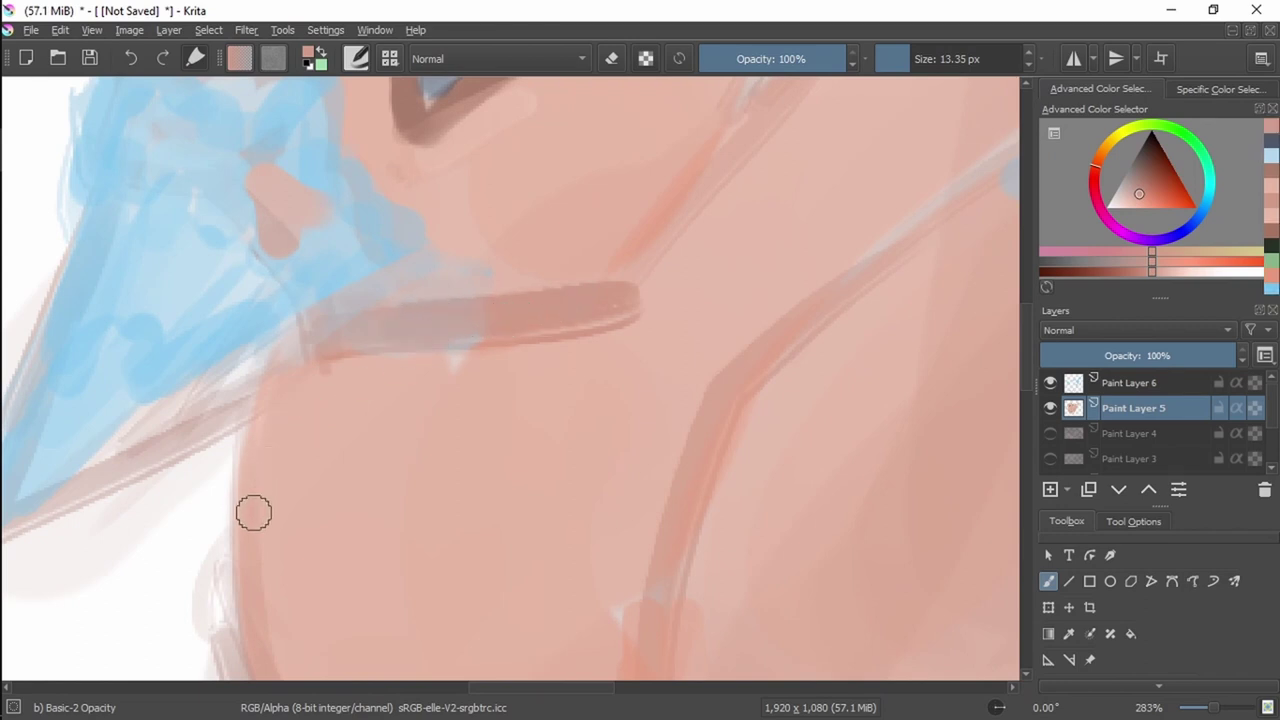
{"action": "mouse_move", "coordinate": [251, 511]}
{"action": "left_mouse_down"}
{"action": "mouse_move", "coordinate": [266, 417]}
{"action": "mouse_move", "coordinate": [240, 612]}
{"action": "left_mouse_up"}
{"action": "mouse_move", "coordinate": [334, 457]}
{"action": "left_mouse_down"}
{"action": "mouse_move", "coordinate": [367, 450]}
{"action": "mouse_move", "coordinate": [362, 343]}
{"action": "mouse_move", "coordinate": [376, 364]}
{"action": "mouse_move", "coordinate": [385, 259]}
{"action": "mouse_move", "coordinate": [354, 451]}
{"action": "mouse_move", "coordinate": [427, 559]}
{"action": "mouse_move", "coordinate": [461, 583]}
{"action": "mouse_move", "coordinate": [660, 591]}
{"action": "mouse_move", "coordinate": [874, 557]}
{"action": "left_mouse_up"}
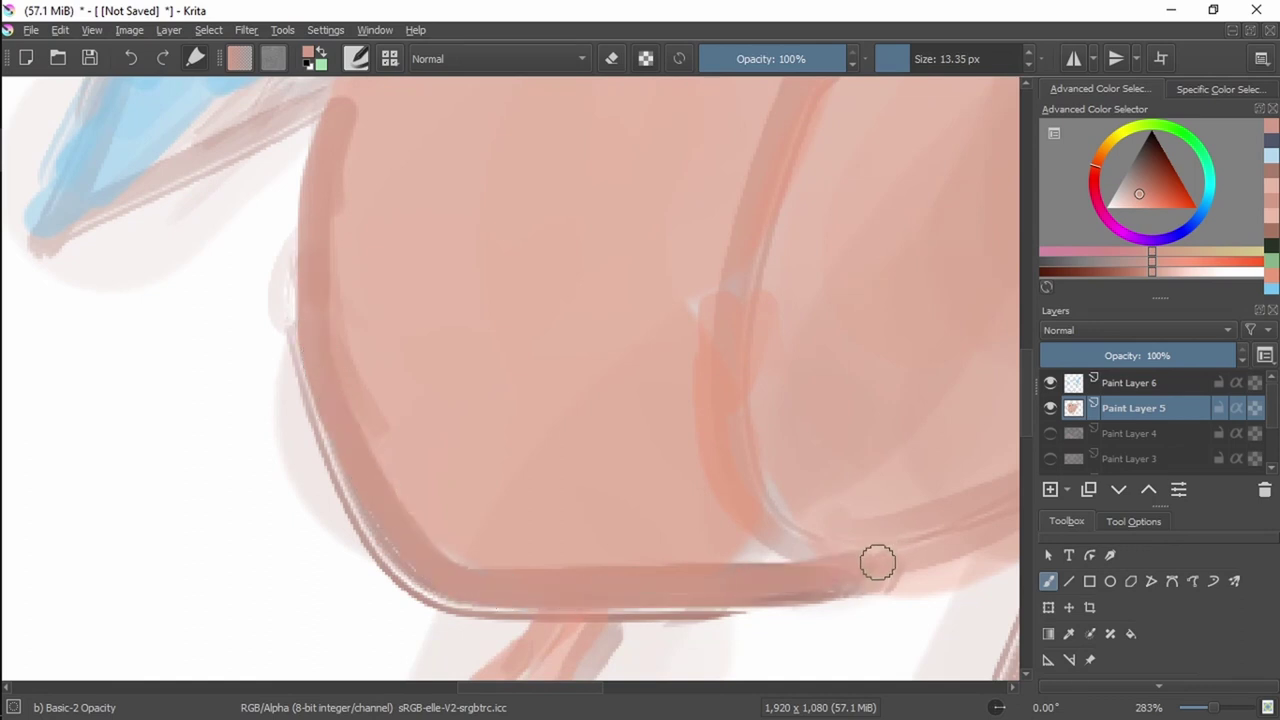
{"action": "mouse_move", "coordinate": [645, 573]}
{"action": "left_mouse_down"}
{"action": "mouse_move", "coordinate": [426, 526]}
{"action": "mouse_move", "coordinate": [380, 482]}
{"action": "left_mouse_up"}
Erase the stray sketch lines and pale shading outside the breast and belly outline.
{"action": "key", "text": "e"}
{"action": "mouse_move", "coordinate": [273, 288]}
{"action": "left_mouse_down"}
{"action": "mouse_move", "coordinate": [279, 414]}
{"action": "mouse_move", "coordinate": [316, 488]}
{"action": "mouse_move", "coordinate": [279, 334]}
{"action": "mouse_move", "coordinate": [350, 551]}
{"action": "mouse_move", "coordinate": [374, 588]}
{"action": "mouse_move", "coordinate": [329, 505]}
{"action": "mouse_move", "coordinate": [421, 617]}
{"action": "left_mouse_up"}
{"action": "left_click_drag", "start_coordinate": [561, 549], "coordinate": [549, 431]}
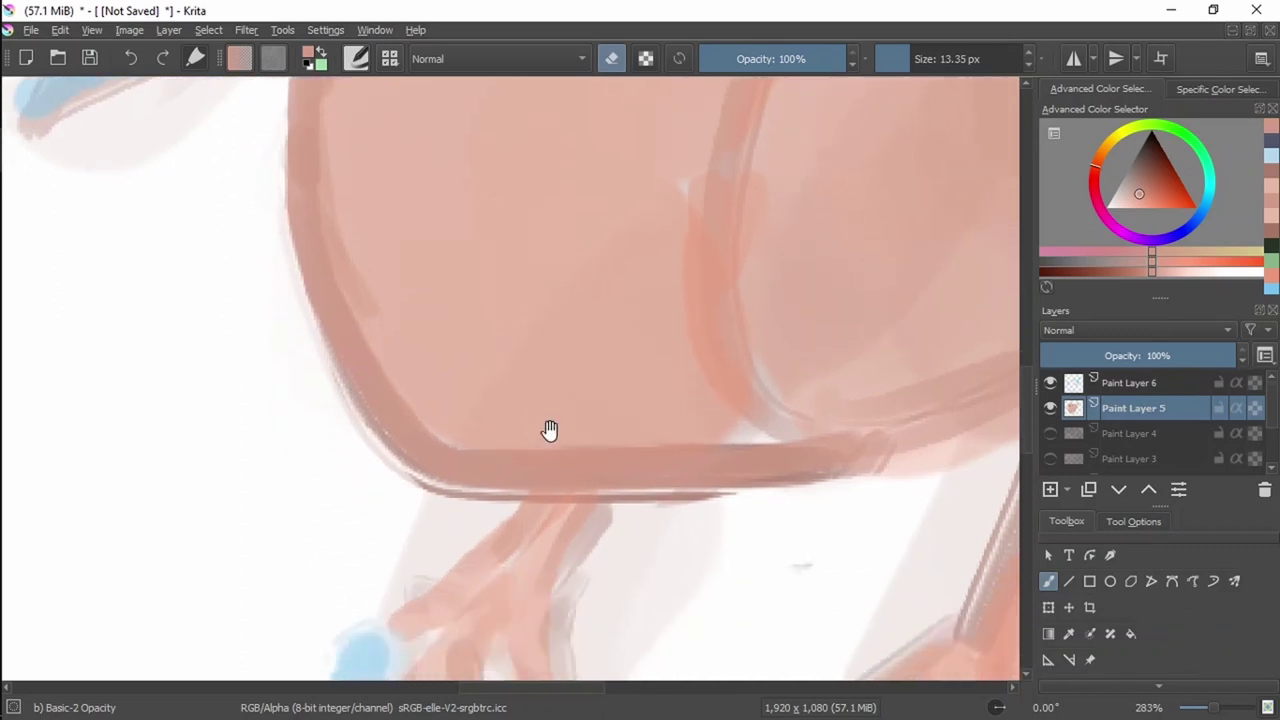
{"action": "left_click_drag", "start_coordinate": [414, 486], "coordinate": [449, 501]}
{"action": "left_click_drag", "start_coordinate": [624, 490], "coordinate": [605, 358]}
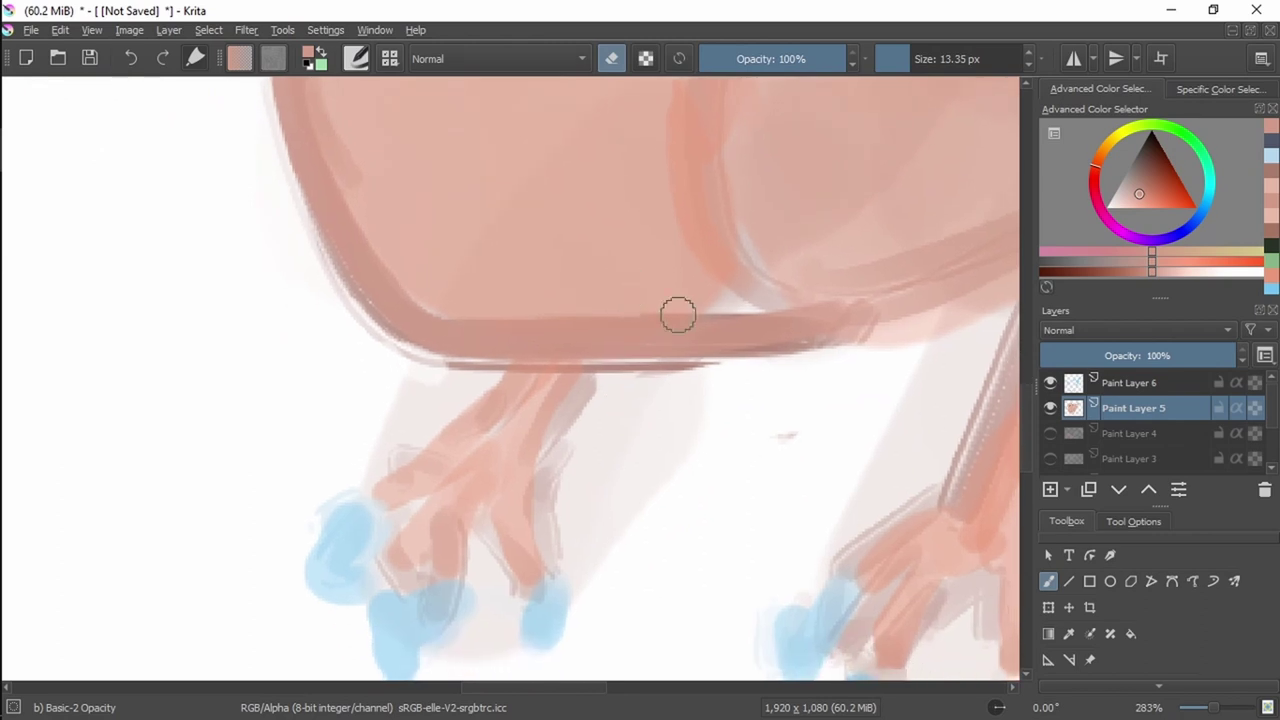
Erase the pale shading around the bird's legs and feet.
{"action": "key", "text": "ctrl+minus"}
{"action": "key", "text": "minus"}
{"action": "key", "text": "minus"}
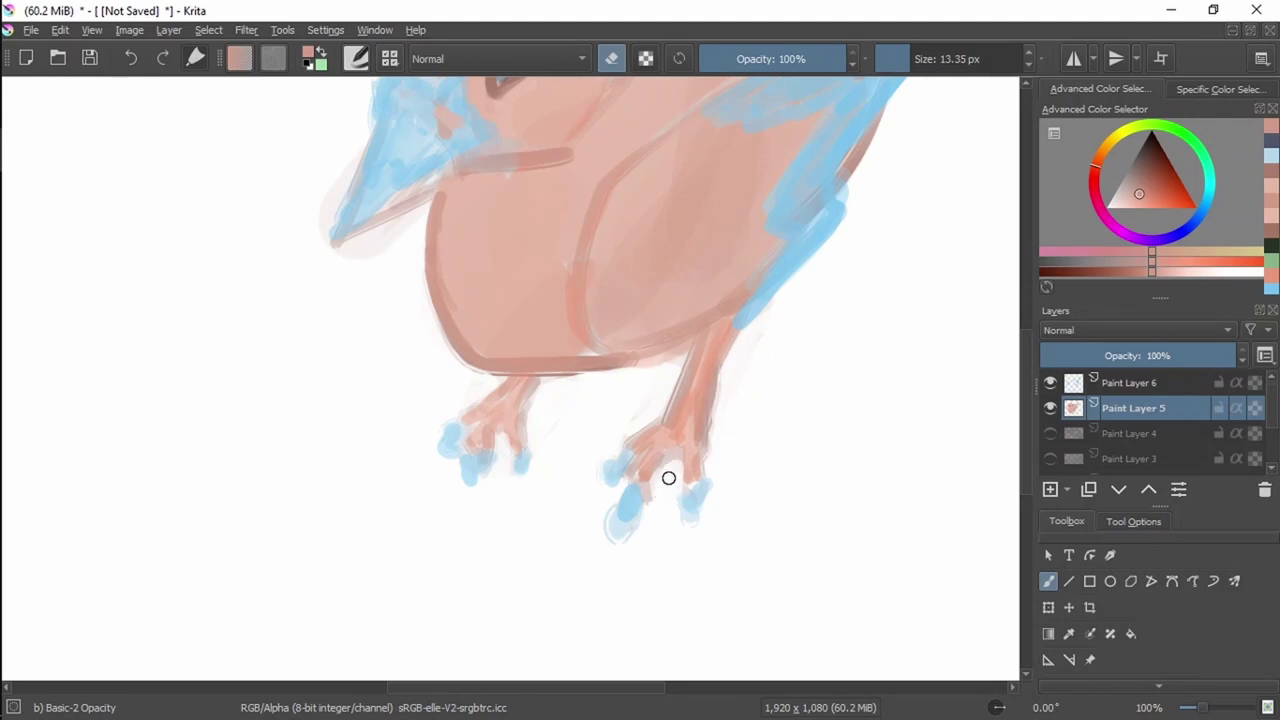
Erase the pale shading and stray marks around the bird's tail.
{"action": "left_click_drag", "start_coordinate": [548, 382], "coordinate": [544, 528]}
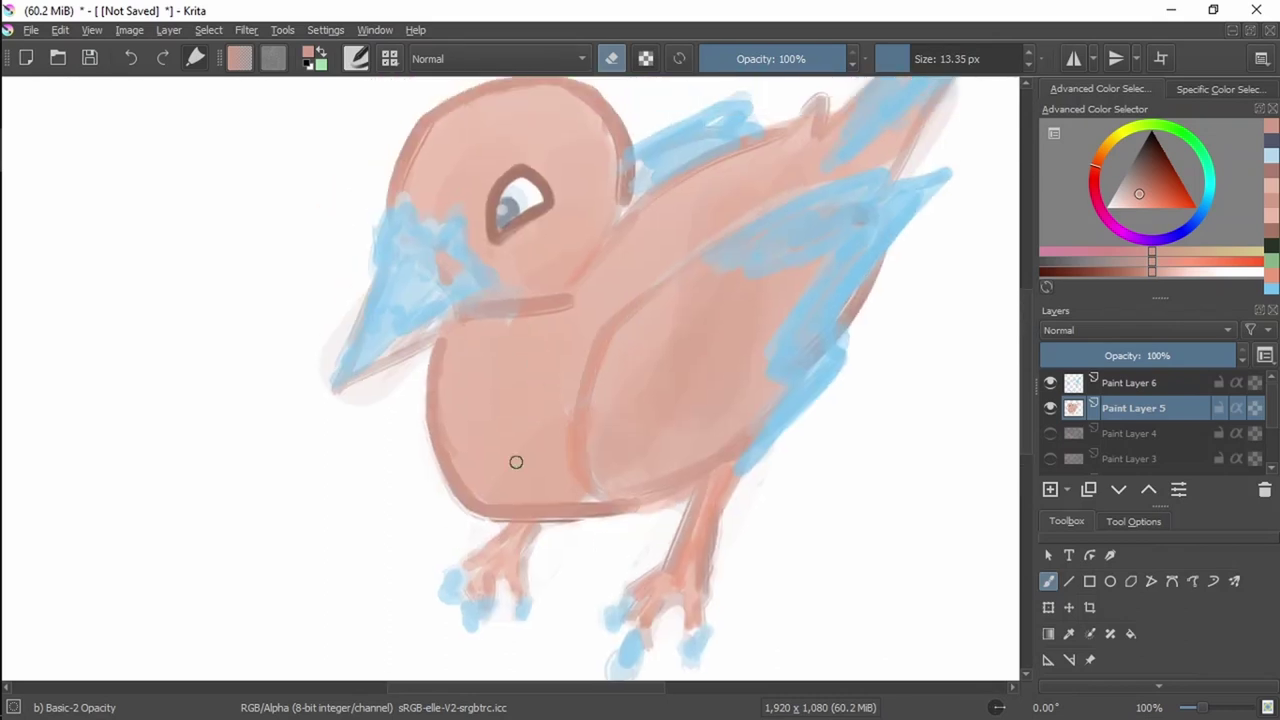
{"action": "left_click_drag", "start_coordinate": [711, 195], "coordinate": [634, 320]}
{"action": "left_click_drag", "start_coordinate": [775, 203], "coordinate": [714, 256]}
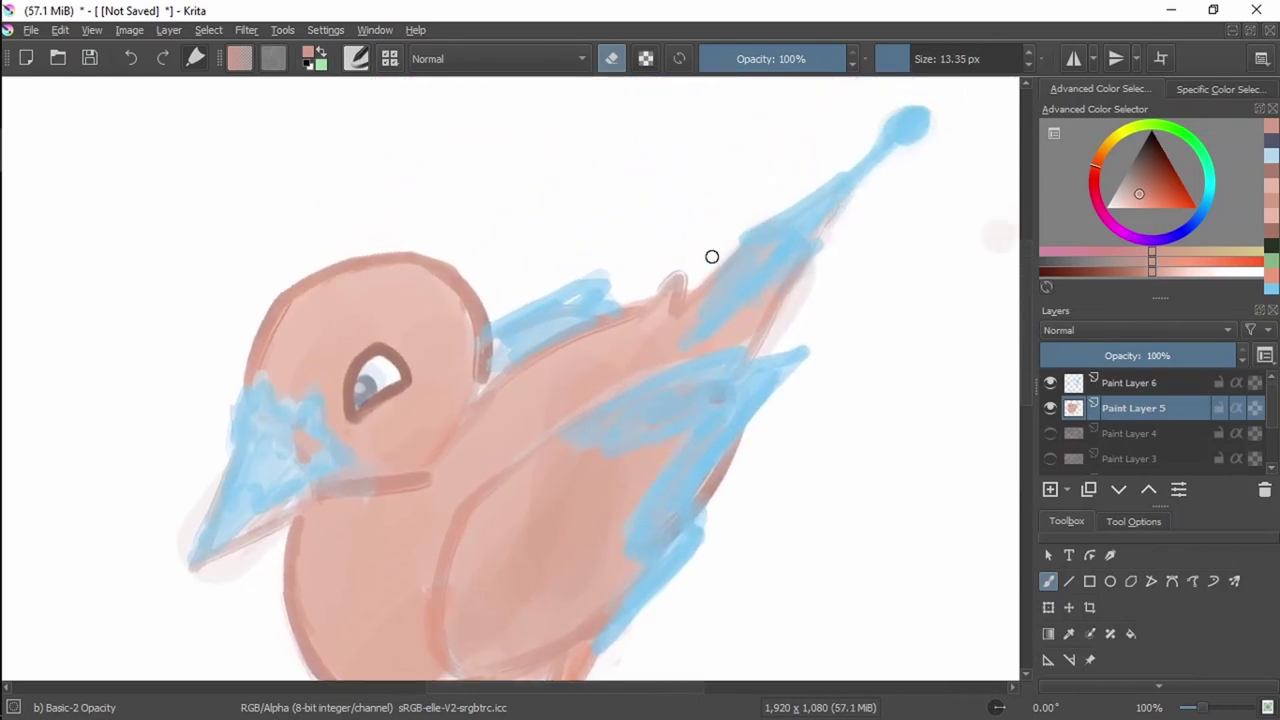
{"action": "left_click_drag", "start_coordinate": [752, 217], "coordinate": [662, 212]}
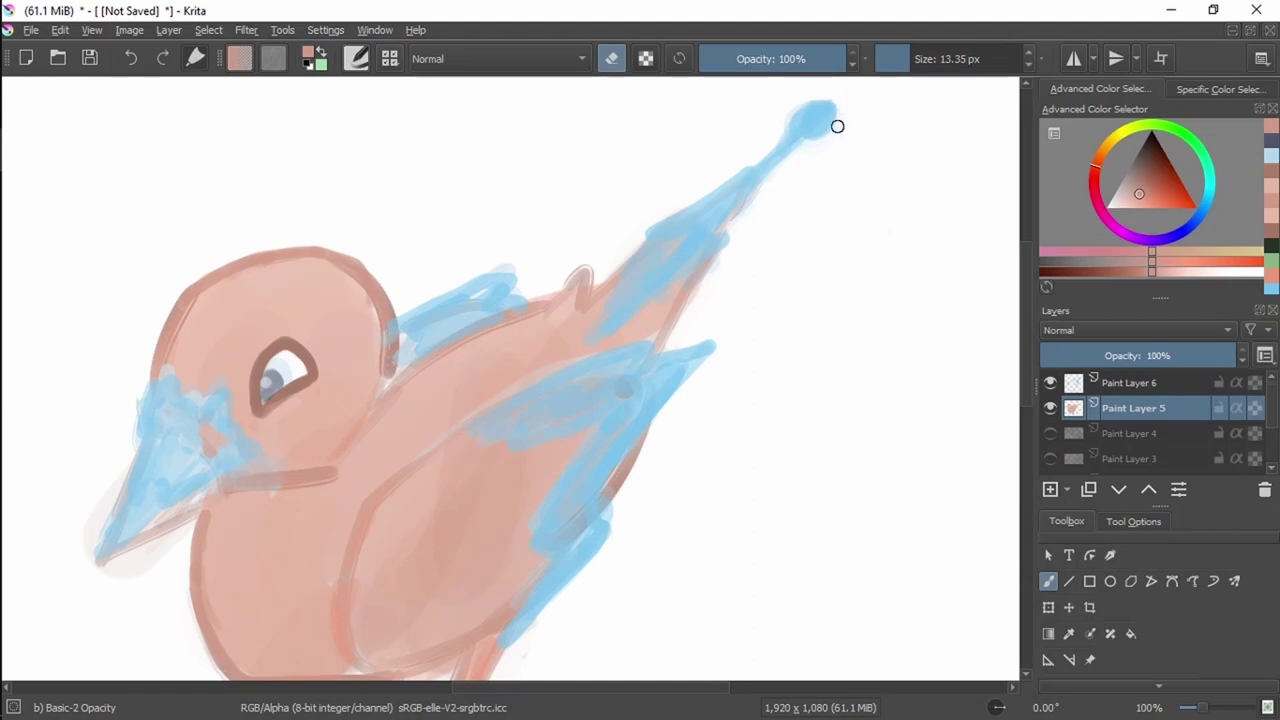
On Paint Layer 6, sample the tail's blue and paint the ball at the tail tip into a solid, round shape.
{"action": "left_click_drag", "start_coordinate": [814, 189], "coordinate": [751, 237]}
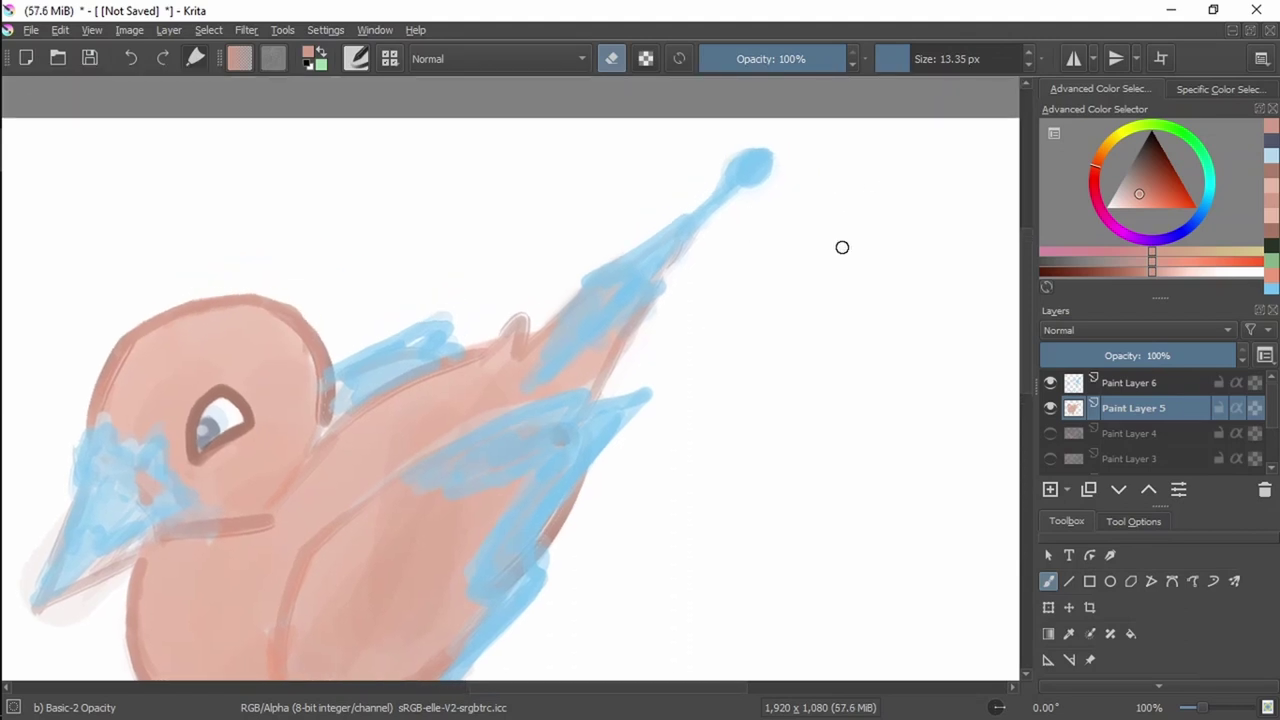
{"action": "left_click", "coordinate": [1131, 383]}
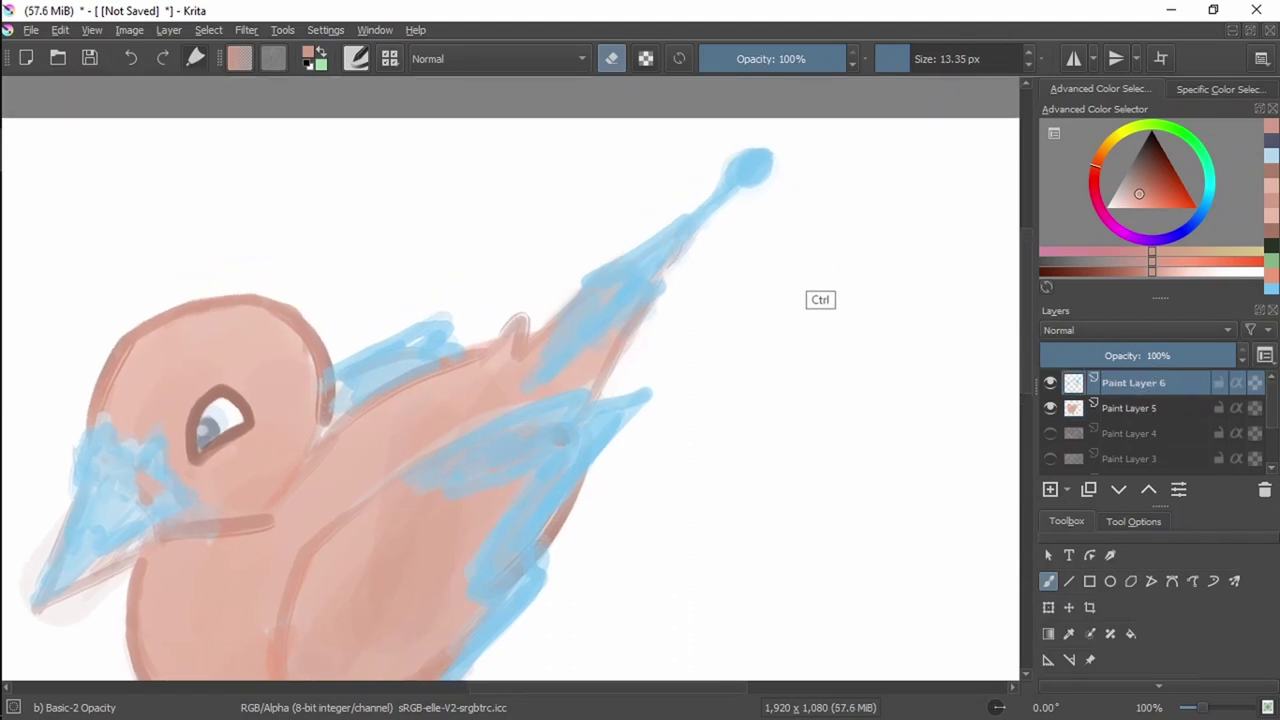
{"action": "key", "text": "ctrl+z"}
{"action": "key", "text": "ctrl+z"}
{"action": "key", "text": "ctrl+shift+z"}
{"action": "key", "text": "ctrl+shift+z"}
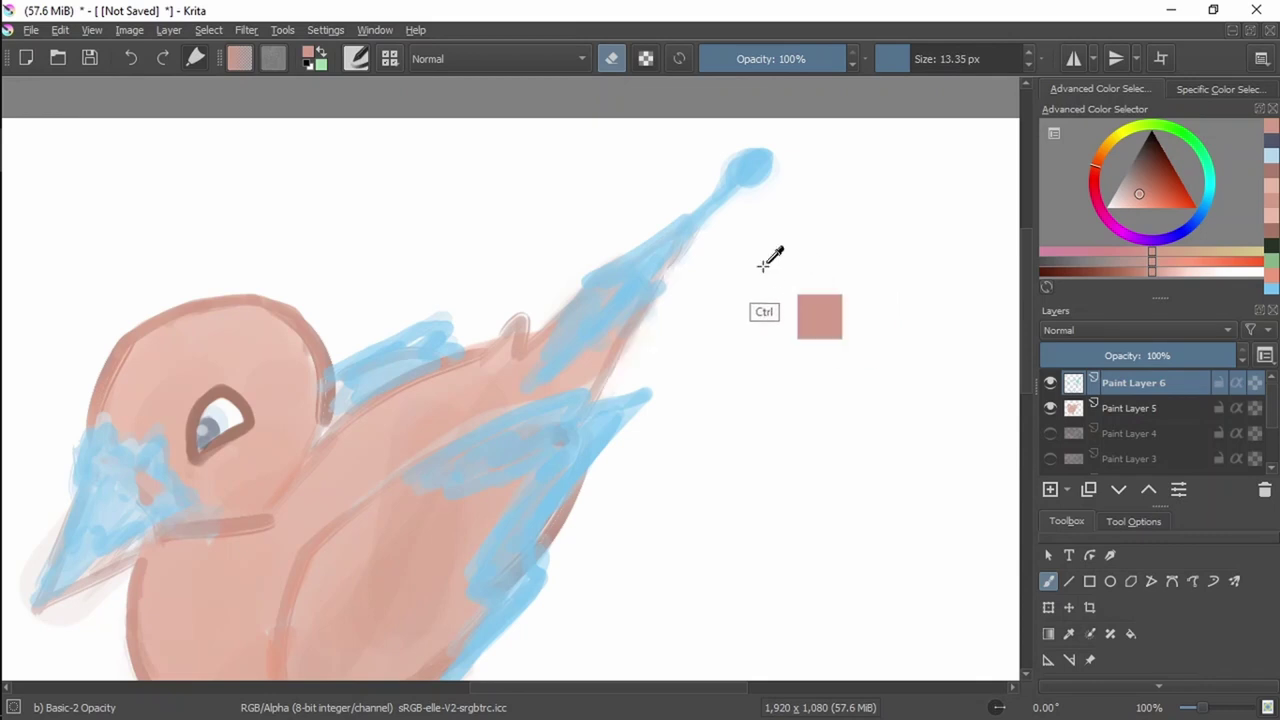
{"action": "left_click_drag", "start_coordinate": [769, 342], "coordinate": [780, 357]}
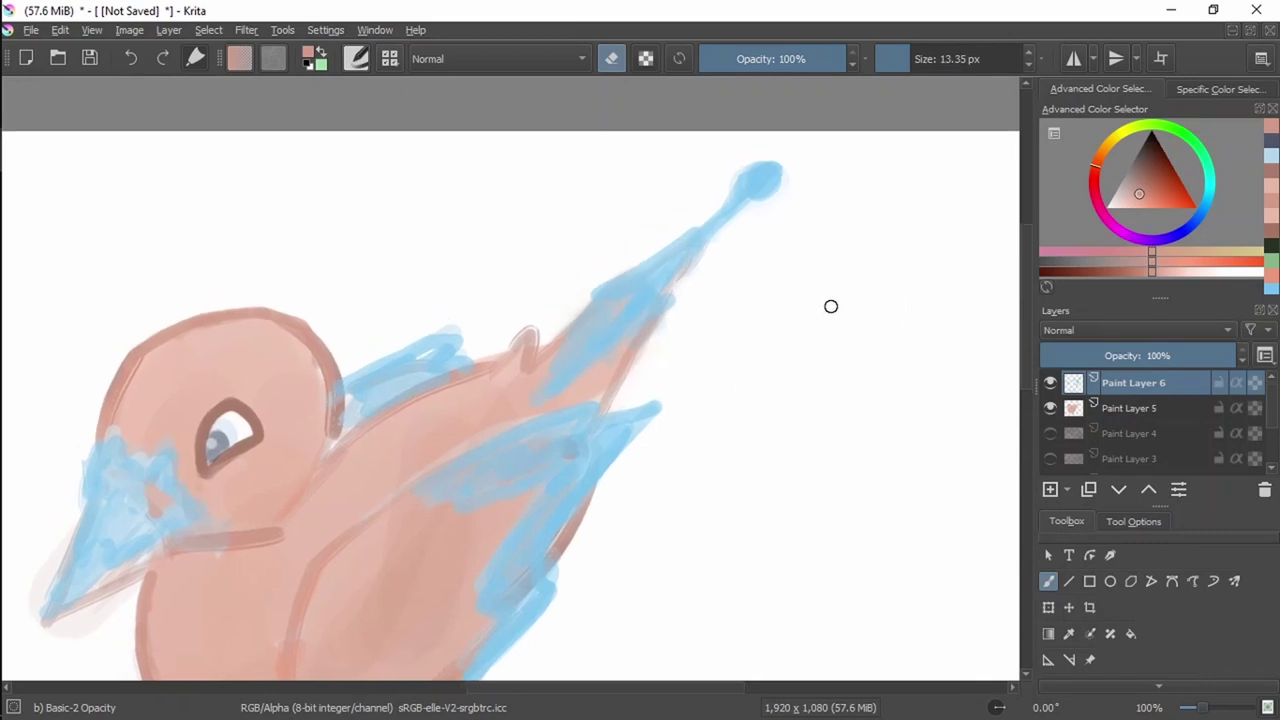
{"action": "left_click", "coordinate": [752, 182], "text": "ctrl"}
{"action": "key", "text": "e"}
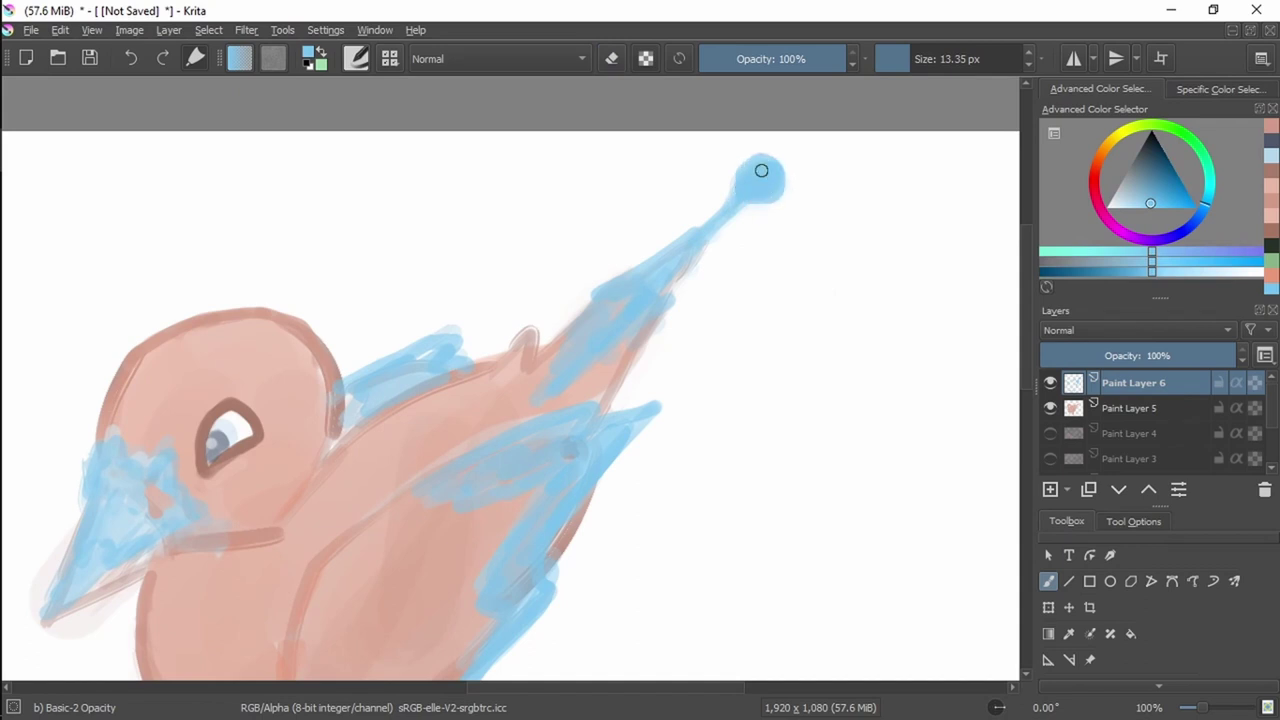
{"action": "left_click_drag", "start_coordinate": [748, 168], "coordinate": [768, 168]}
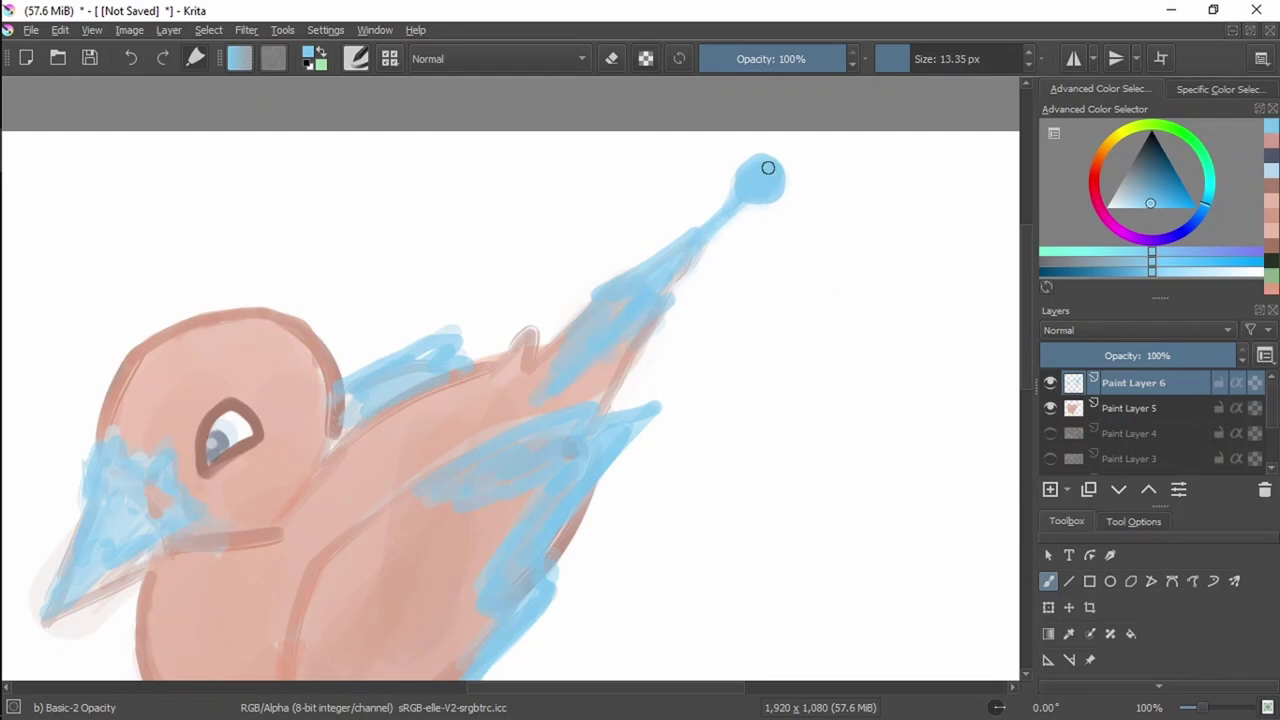
On Paint Layer 5, erase the pale shading surrounding the bird's beak up to its outline.
{"action": "mouse_move", "coordinate": [678, 322]}
{"action": "left_mouse_down"}
{"action": "mouse_move", "coordinate": [750, 236]}
{"action": "mouse_move", "coordinate": [800, 206]}
{"action": "left_mouse_up"}
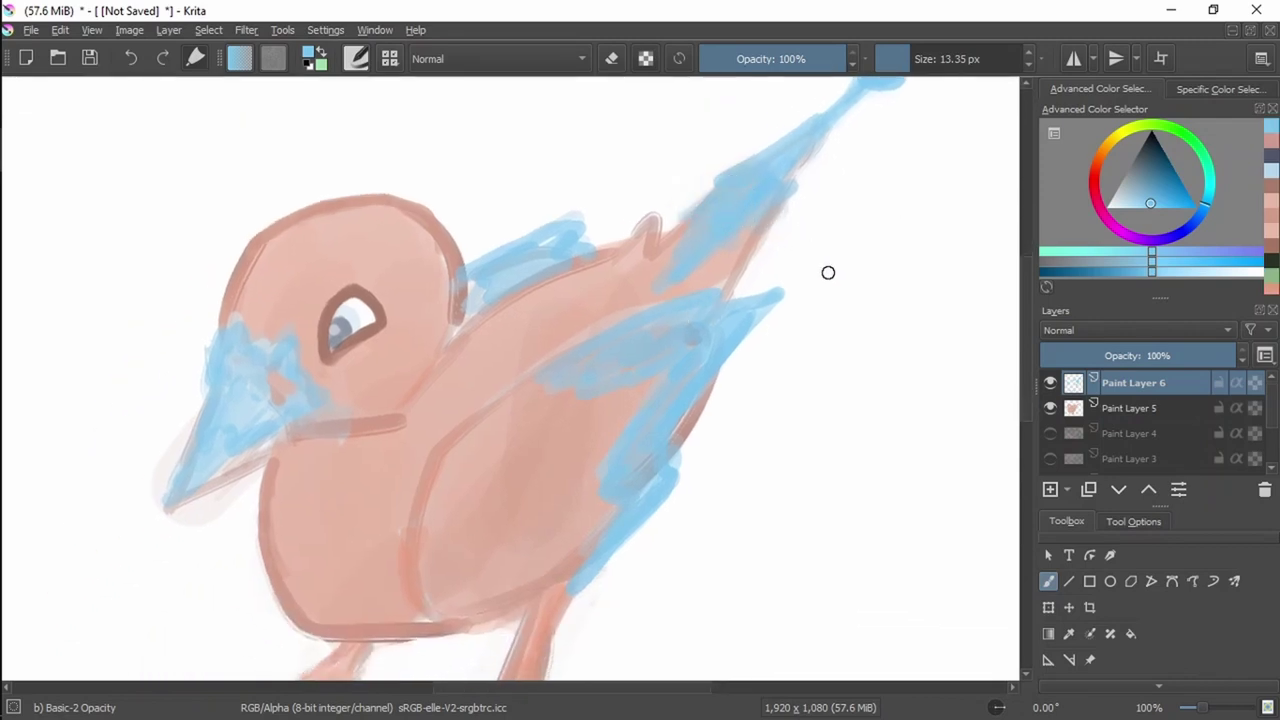
{"action": "left_click_drag", "start_coordinate": [689, 296], "coordinate": [832, 174]}
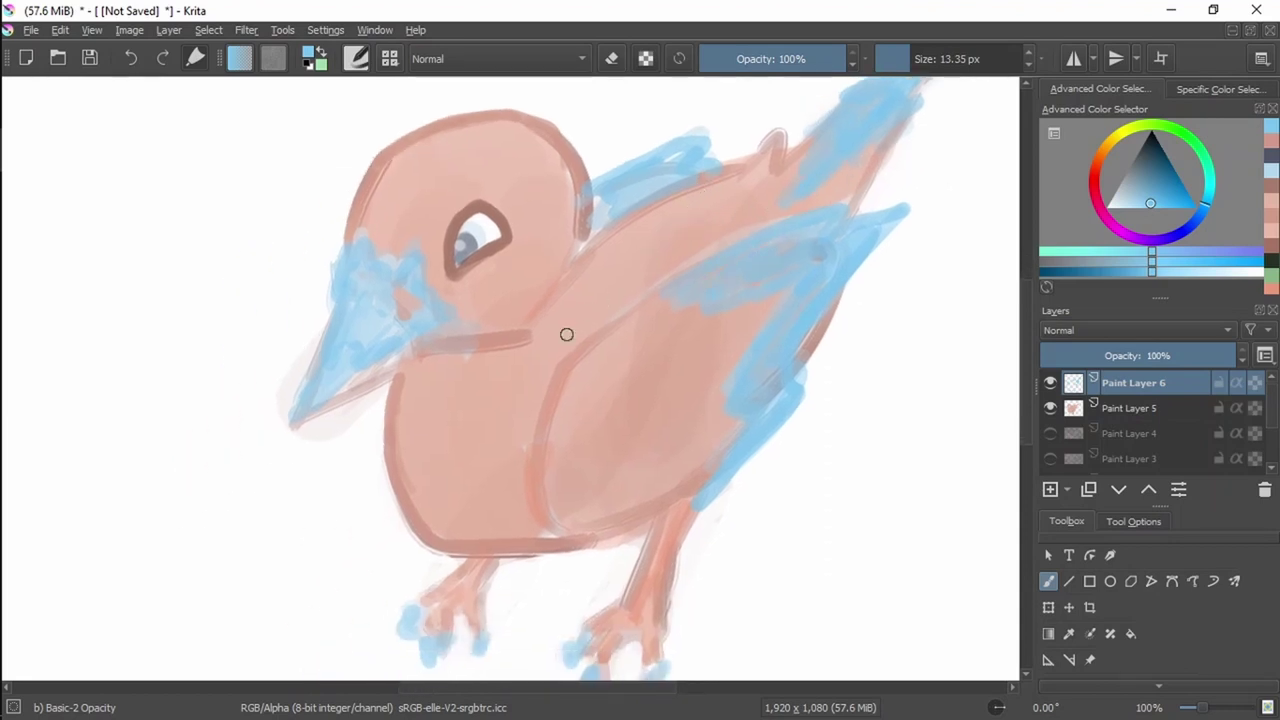
{"action": "scroll", "coordinate": [346, 351], "scroll_direction": "up", "scroll_amount": 3}
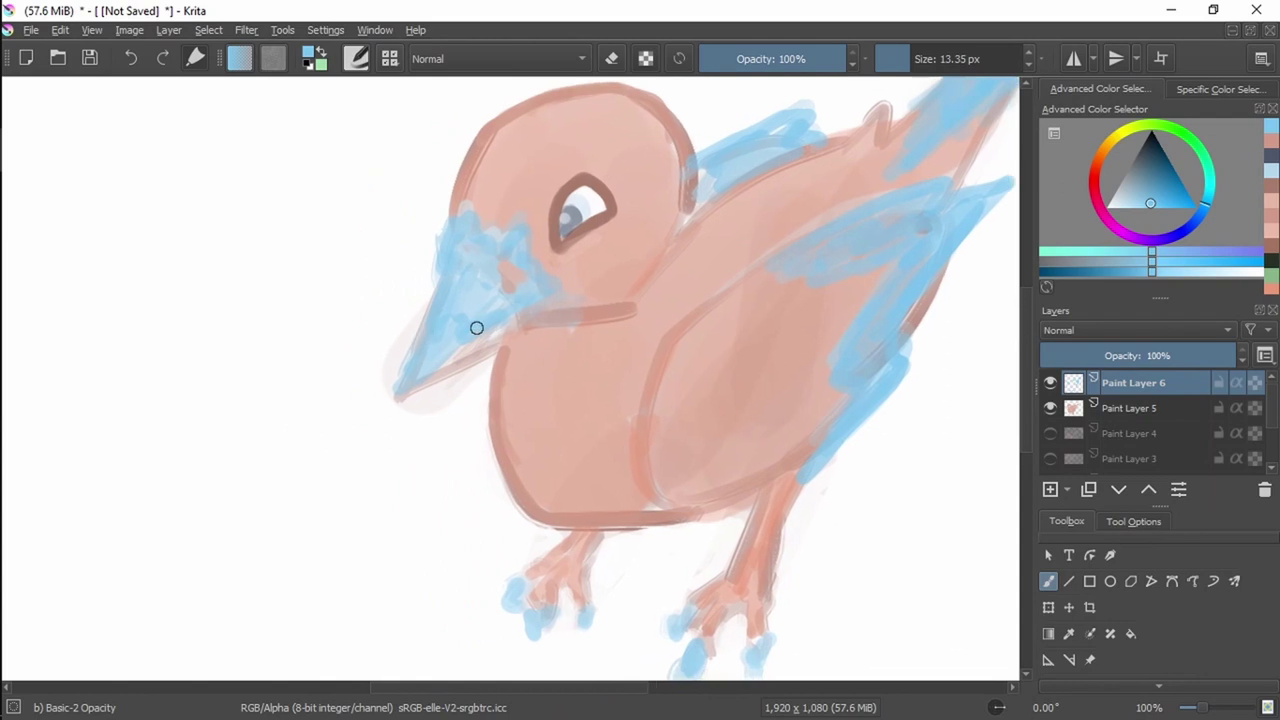
{"action": "key", "text": "e"}
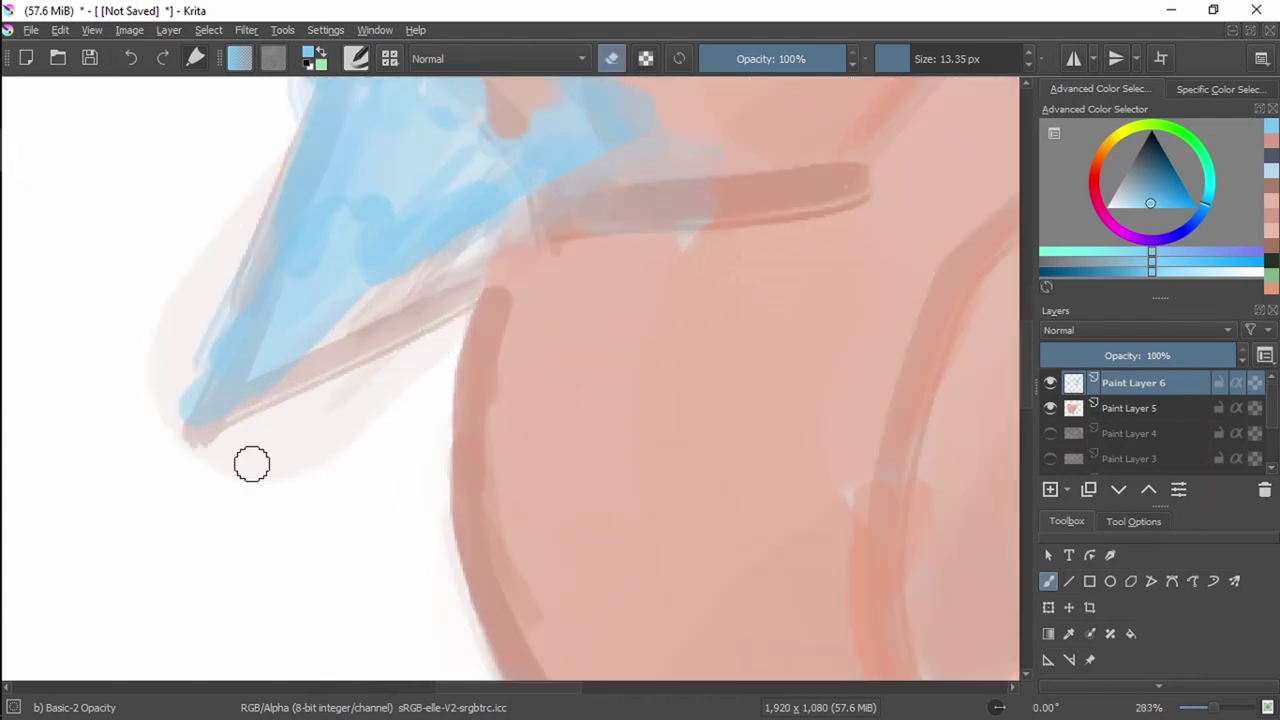
{"action": "left_click_drag", "start_coordinate": [401, 367], "coordinate": [574, 346]}
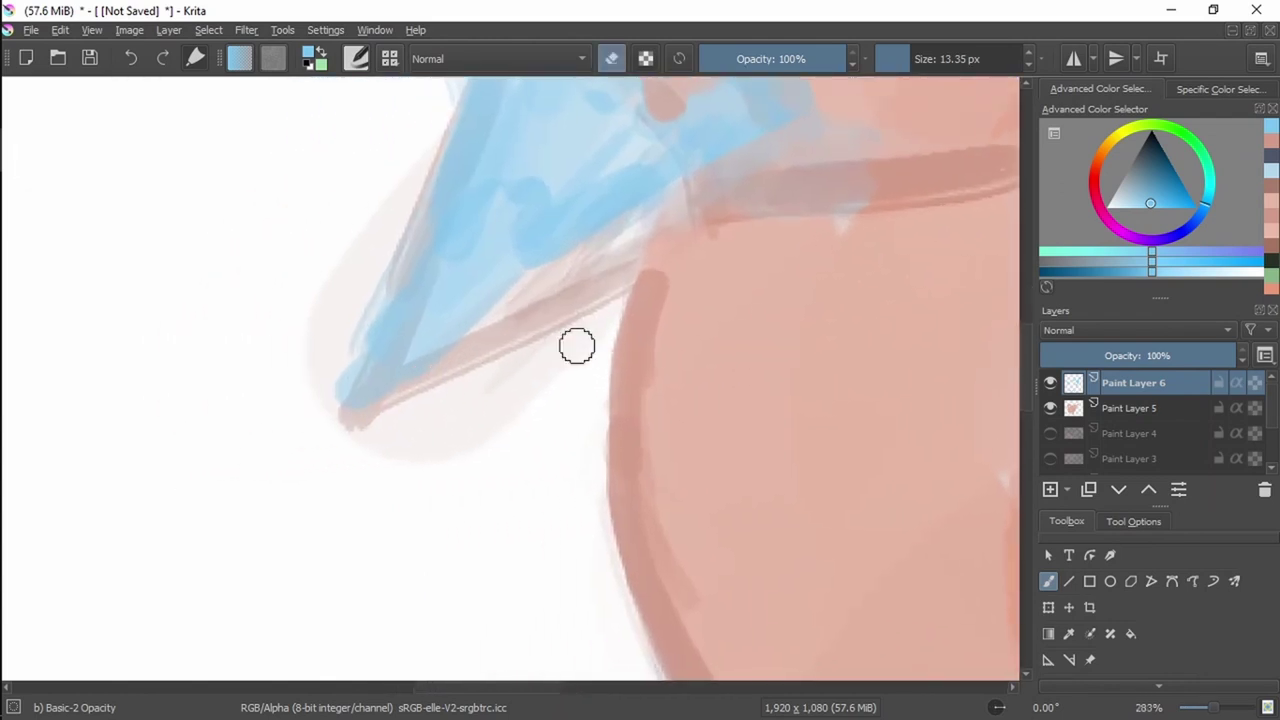
{"action": "left_click", "coordinate": [1112, 410]}
{"action": "mouse_move", "coordinate": [465, 450]}
{"action": "left_mouse_down"}
{"action": "mouse_move", "coordinate": [516, 401]}
{"action": "mouse_move", "coordinate": [458, 412]}
{"action": "mouse_move", "coordinate": [504, 390]}
{"action": "mouse_move", "coordinate": [458, 398]}
{"action": "mouse_move", "coordinate": [440, 415]}
{"action": "mouse_move", "coordinate": [472, 418]}
{"action": "mouse_move", "coordinate": [492, 403]}
{"action": "mouse_move", "coordinate": [446, 402]}
{"action": "mouse_move", "coordinate": [611, 317]}
{"action": "mouse_move", "coordinate": [364, 456]}
{"action": "mouse_move", "coordinate": [350, 412]}
{"action": "mouse_move", "coordinate": [320, 444]}
{"action": "mouse_move", "coordinate": [358, 237]}
{"action": "mouse_move", "coordinate": [287, 424]}
{"action": "mouse_move", "coordinate": [339, 320]}
{"action": "mouse_move", "coordinate": [340, 335]}
{"action": "mouse_move", "coordinate": [350, 311]}
{"action": "mouse_move", "coordinate": [356, 322]}
{"action": "mouse_move", "coordinate": [364, 290]}
{"action": "mouse_move", "coordinate": [342, 314]}
{"action": "mouse_move", "coordinate": [414, 166]}
{"action": "left_mouse_up"}
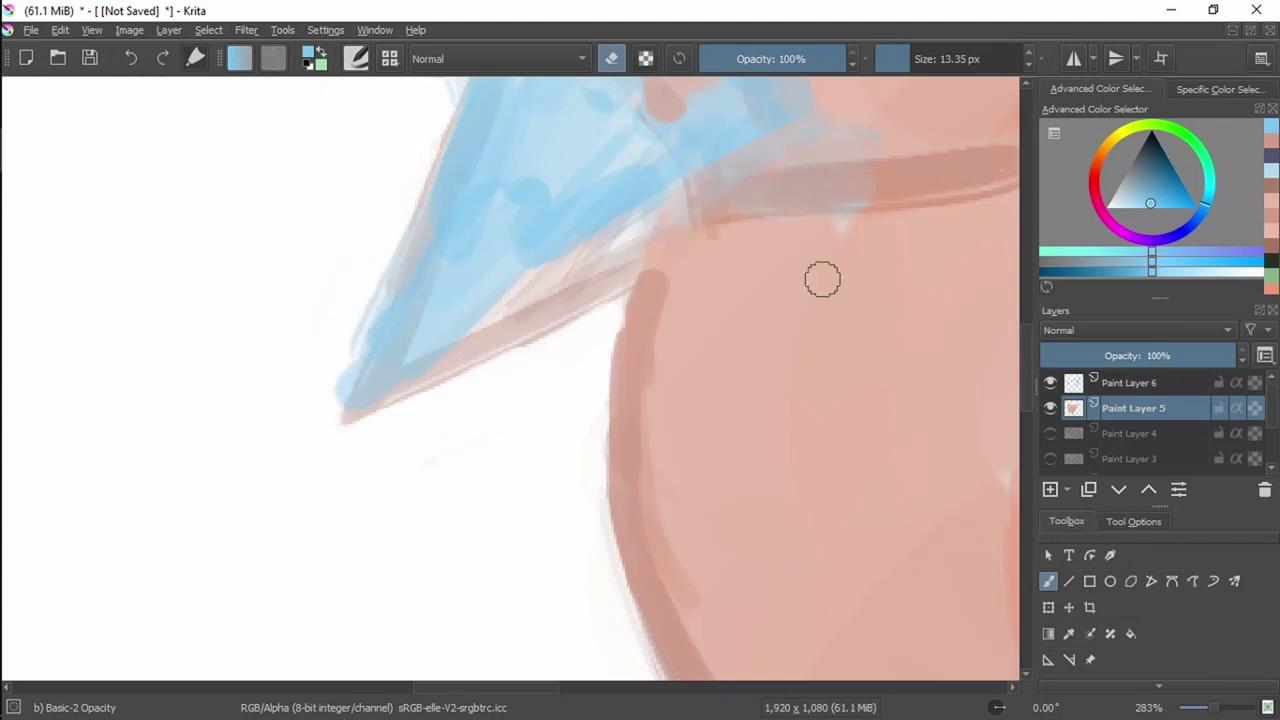
On Paint Layer 6, erase the stray blue along the beak's outer edge and the front of the face.
{"action": "left_click", "coordinate": [1111, 382]}
{"action": "key", "text": "e"}
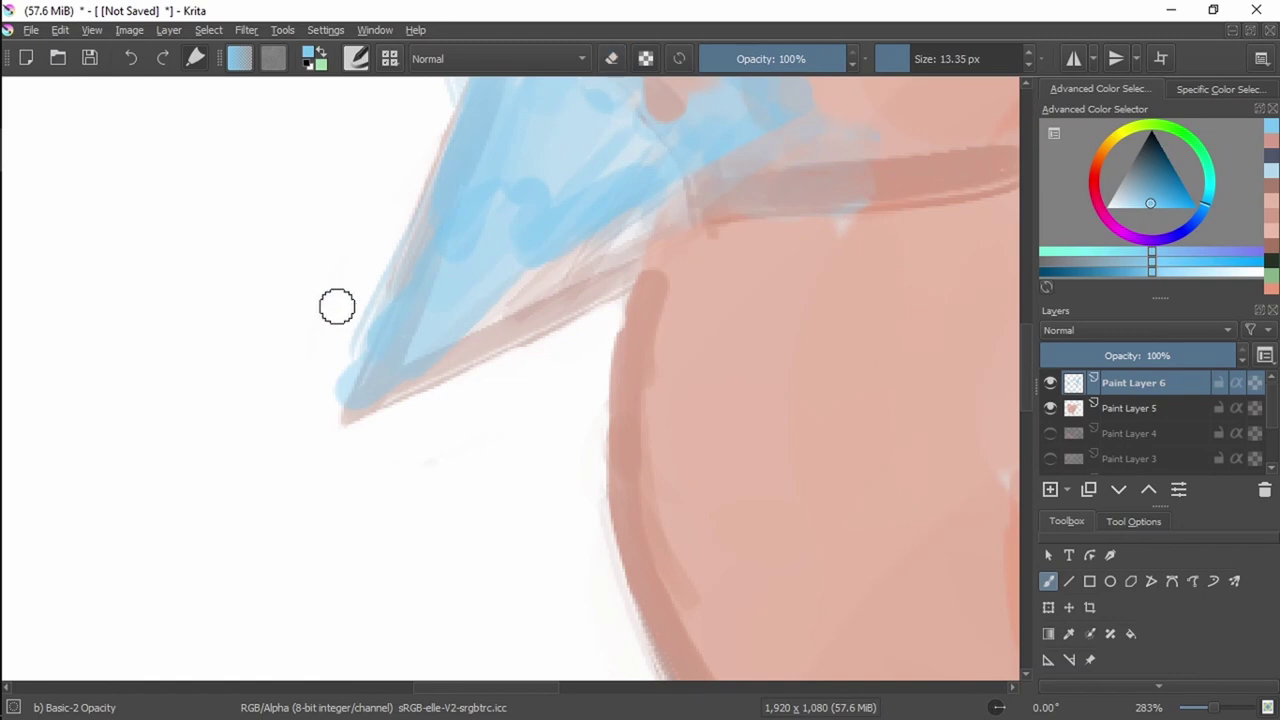
{"action": "key", "text": "e"}
{"action": "mouse_move", "coordinate": [335, 371]}
{"action": "left_mouse_down"}
{"action": "mouse_move", "coordinate": [342, 351]}
{"action": "mouse_move", "coordinate": [323, 386]}
{"action": "mouse_move", "coordinate": [346, 311]}
{"action": "mouse_move", "coordinate": [340, 360]}
{"action": "mouse_move", "coordinate": [408, 228]}
{"action": "left_mouse_up"}
{"action": "left_click_drag", "start_coordinate": [486, 175], "coordinate": [455, 345]}
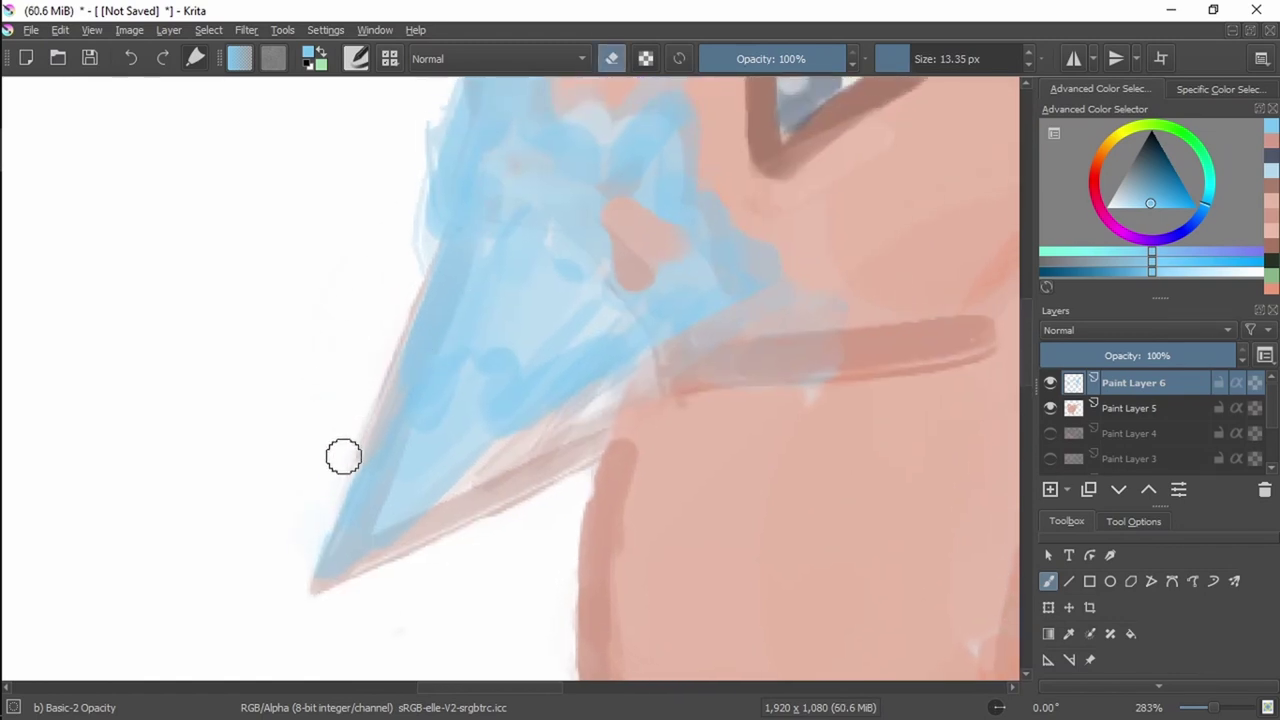
{"action": "scroll", "coordinate": [490, 234], "scroll_direction": "up", "scroll_amount": 3}
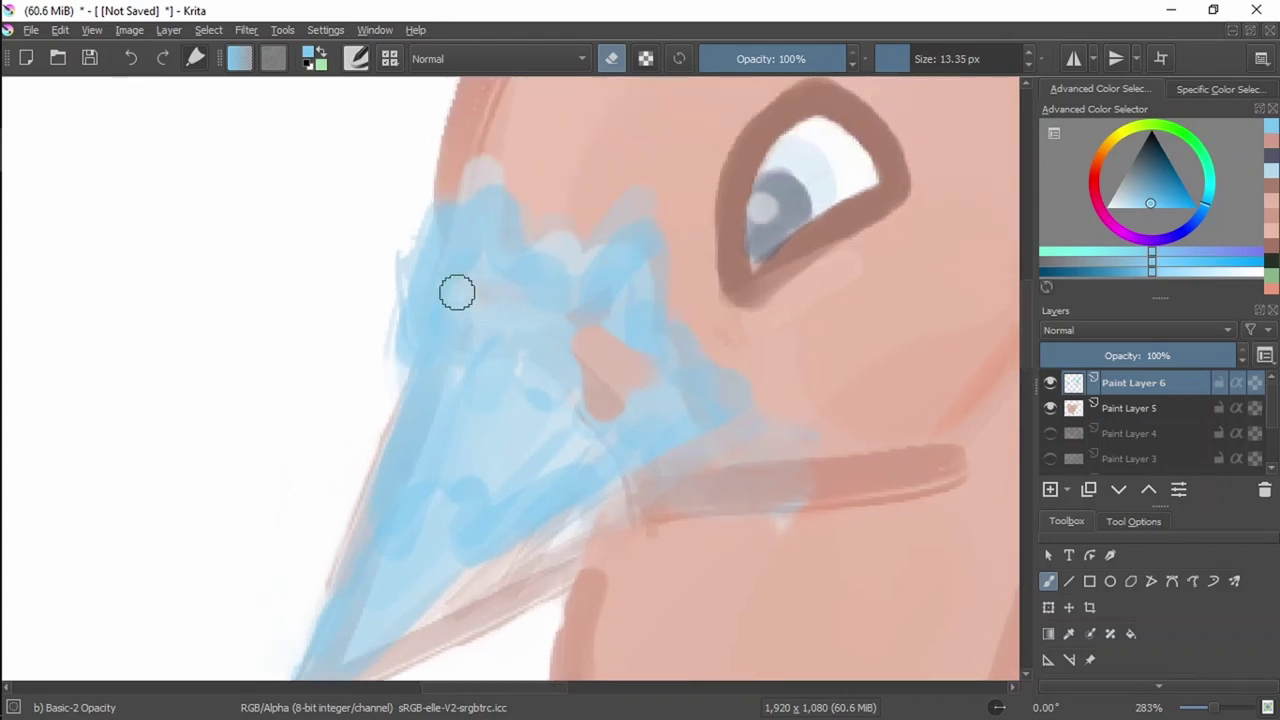
{"action": "mouse_move", "coordinate": [389, 308]}
{"action": "left_mouse_down"}
{"action": "mouse_move", "coordinate": [395, 343]}
{"action": "mouse_move", "coordinate": [401, 233]}
{"action": "mouse_move", "coordinate": [376, 302]}
{"action": "mouse_move", "coordinate": [384, 259]}
{"action": "mouse_move", "coordinate": [389, 314]}
{"action": "left_mouse_up"}
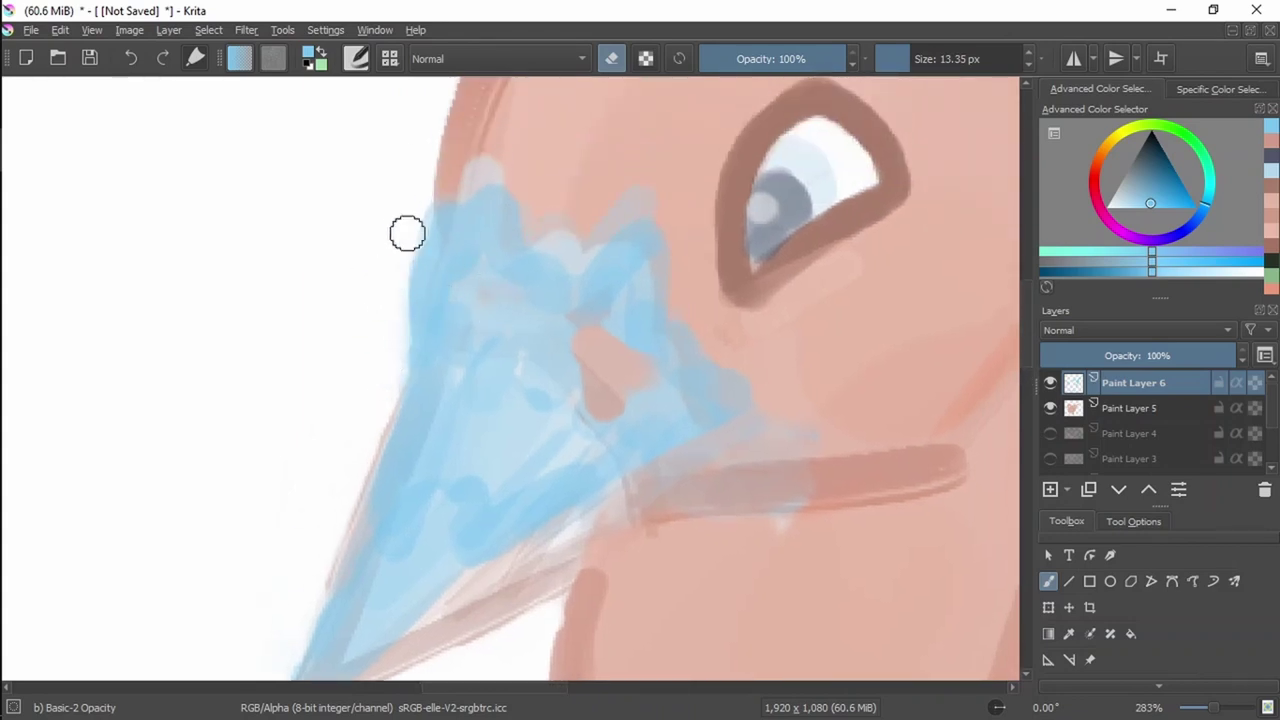
Sample blues from the face marking, paint over its salmon gap and ragged cheek edge, and undo the last fill stroke.
{"action": "left_click_drag", "start_coordinate": [604, 238], "coordinate": [530, 236]}
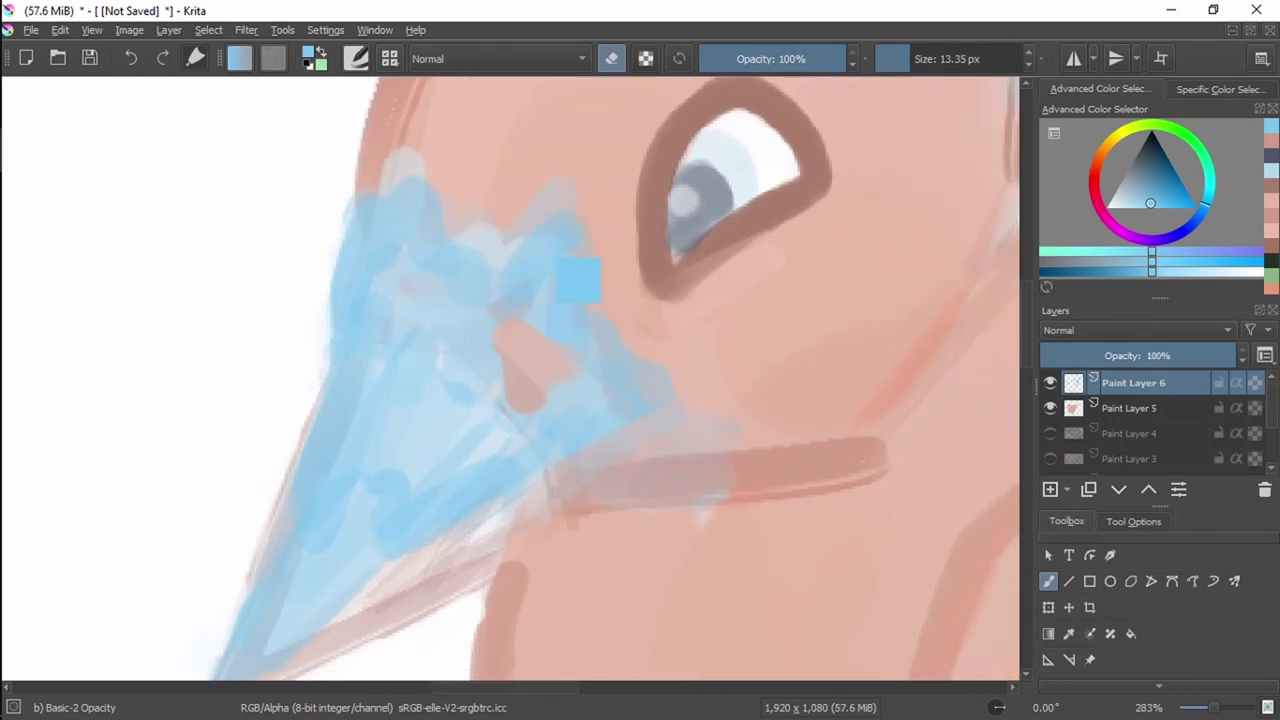
{"action": "left_click", "coordinate": [435, 360], "text": "ctrl"}
{"action": "key", "text": "e"}
{"action": "mouse_move", "coordinate": [483, 342]}
{"action": "left_mouse_down"}
{"action": "mouse_move", "coordinate": [505, 376]}
{"action": "mouse_move", "coordinate": [507, 328]}
{"action": "mouse_move", "coordinate": [512, 355]}
{"action": "mouse_move", "coordinate": [560, 355]}
{"action": "left_mouse_up"}
{"action": "left_click", "coordinate": [549, 263], "text": "ctrl"}
{"action": "mouse_move", "coordinate": [500, 288]}
{"action": "left_mouse_down"}
{"action": "mouse_move", "coordinate": [471, 250]}
{"action": "mouse_move", "coordinate": [574, 195]}
{"action": "mouse_move", "coordinate": [566, 258]}
{"action": "mouse_move", "coordinate": [582, 293]}
{"action": "mouse_move", "coordinate": [686, 373]}
{"action": "mouse_move", "coordinate": [667, 391]}
{"action": "mouse_move", "coordinate": [651, 353]}
{"action": "mouse_move", "coordinate": [585, 439]}
{"action": "mouse_move", "coordinate": [642, 383]}
{"action": "mouse_move", "coordinate": [606, 367]}
{"action": "mouse_move", "coordinate": [505, 409]}
{"action": "mouse_move", "coordinate": [537, 322]}
{"action": "mouse_move", "coordinate": [520, 297]}
{"action": "mouse_move", "coordinate": [405, 372]}
{"action": "left_mouse_up"}
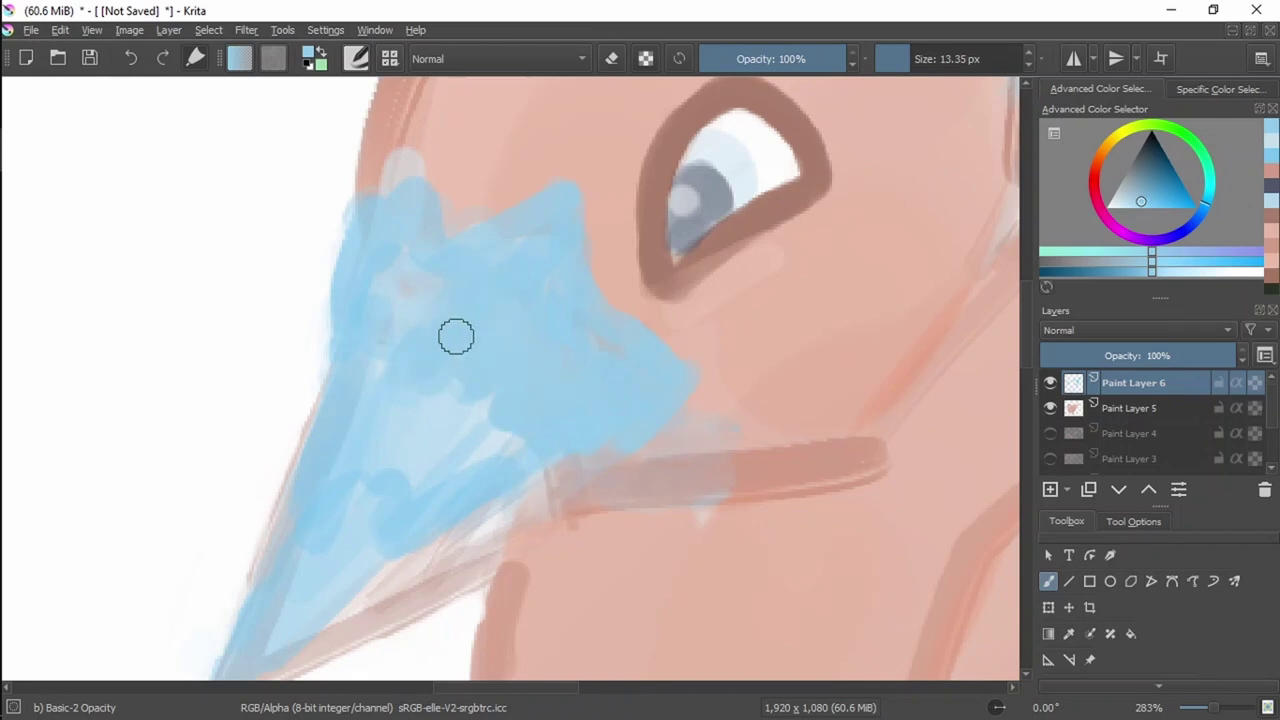
{"action": "key", "text": "ctrl"}
{"action": "key", "text": "ctrl+z"}
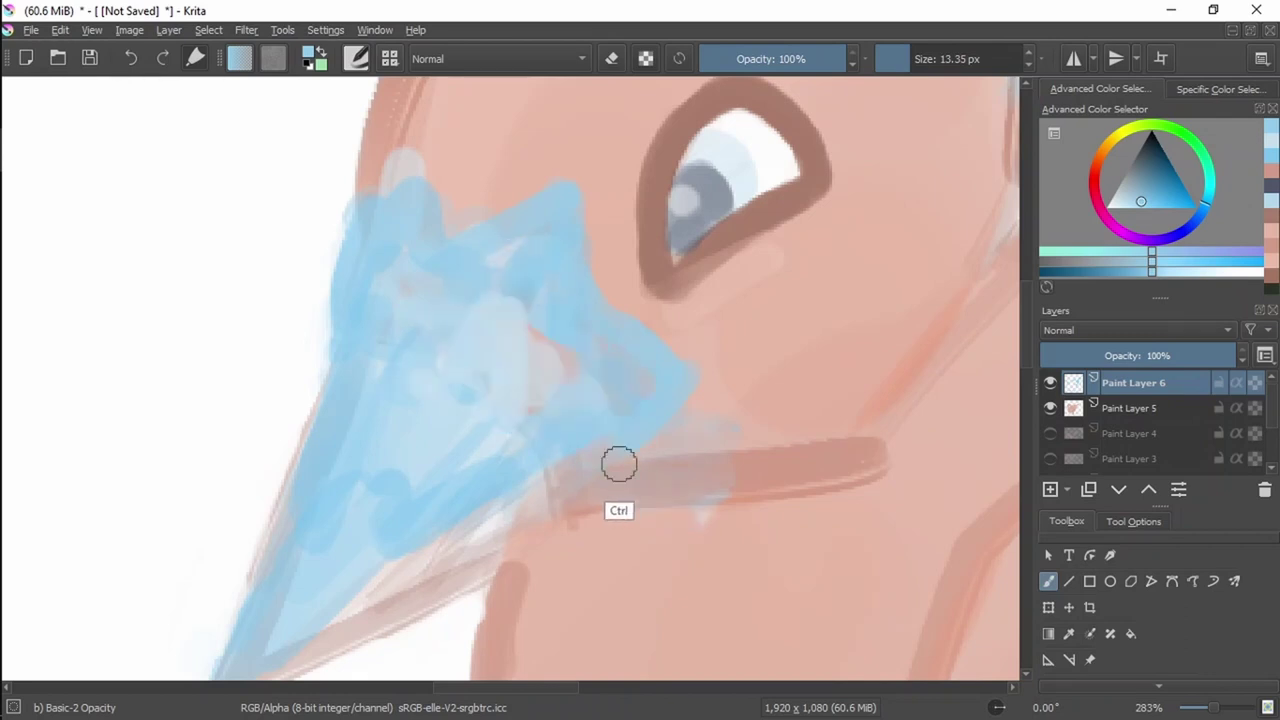
Resample the marking's blue and fill the face patch, extending its points onto the cheek and forehead.
{"action": "left_click", "coordinate": [628, 418], "text": "ctrl"}
{"action": "mouse_move", "coordinate": [630, 415]}
{"action": "left_mouse_down"}
{"action": "mouse_move", "coordinate": [673, 369]}
{"action": "mouse_move", "coordinate": [703, 384]}
{"action": "mouse_move", "coordinate": [667, 416]}
{"action": "mouse_move", "coordinate": [588, 430]}
{"action": "mouse_move", "coordinate": [659, 386]}
{"action": "mouse_move", "coordinate": [593, 386]}
{"action": "mouse_move", "coordinate": [562, 407]}
{"action": "mouse_move", "coordinate": [521, 399]}
{"action": "mouse_move", "coordinate": [503, 343]}
{"action": "mouse_move", "coordinate": [515, 267]}
{"action": "mouse_move", "coordinate": [405, 160]}
{"action": "left_mouse_up"}
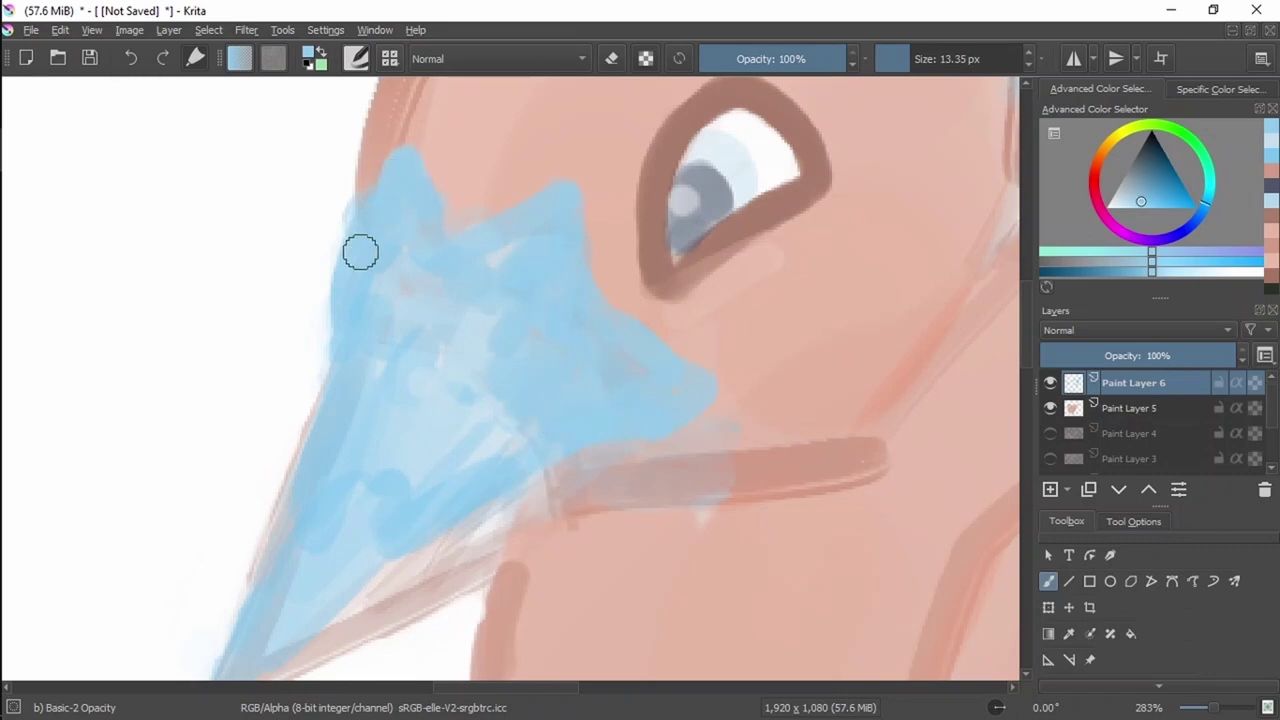
{"action": "scroll", "coordinate": [669, 336], "scroll_direction": "down", "scroll_amount": 5}
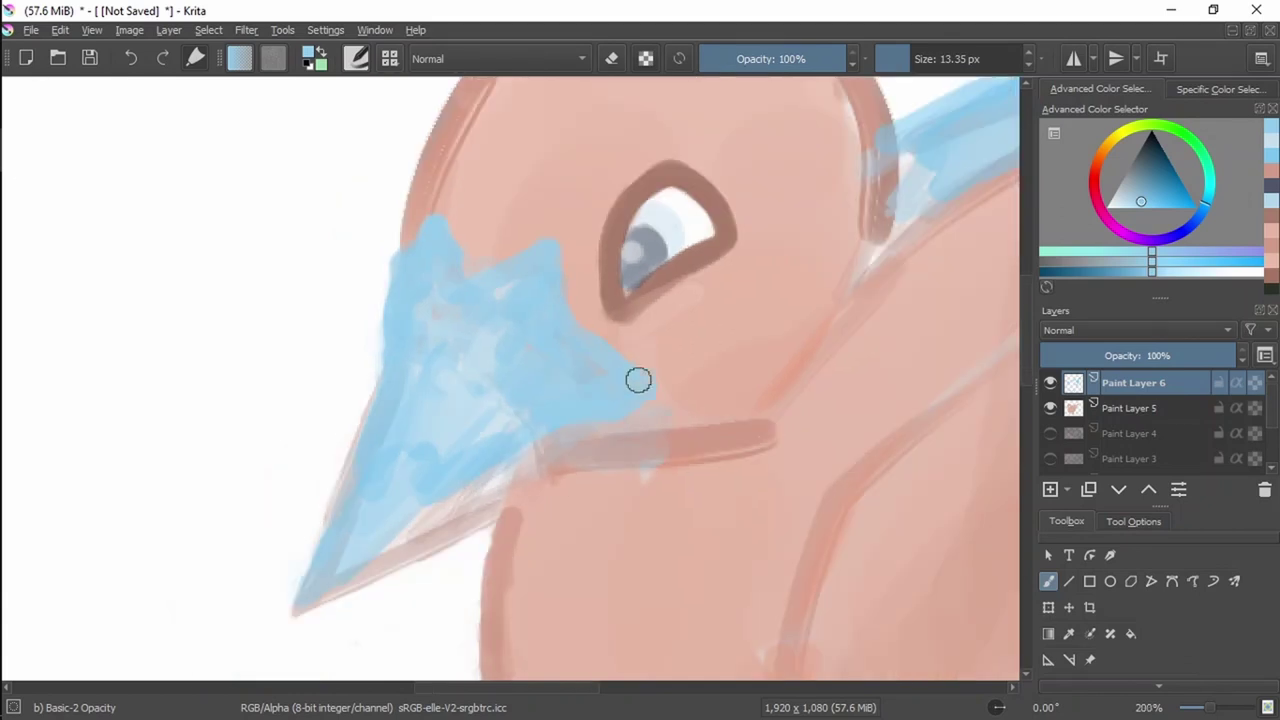
{"action": "scroll", "coordinate": [513, 362], "scroll_direction": "up", "scroll_amount": 3}
{"action": "scroll", "coordinate": [513, 362], "scroll_direction": "up", "scroll_amount": 1}
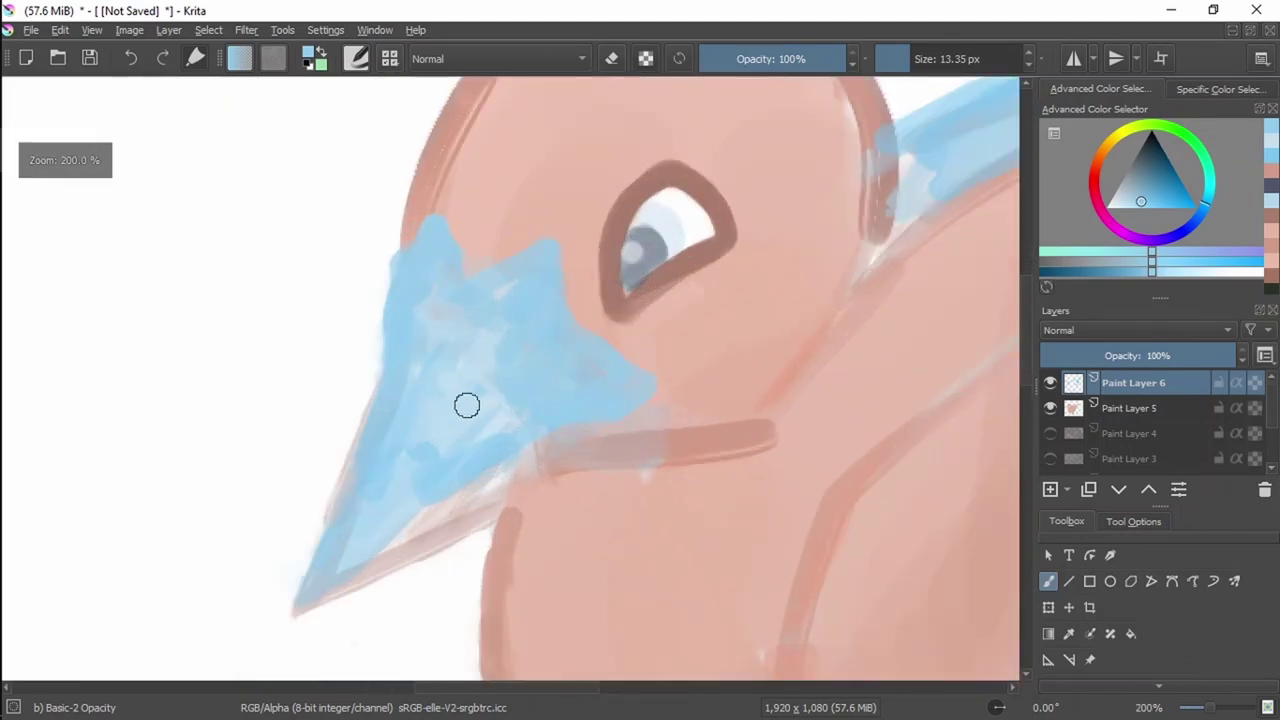
{"action": "left_click_drag", "start_coordinate": [428, 324], "coordinate": [523, 299]}
Erase the pale blue smudge overlapping the neck line and the beak's lower edge.
{"action": "left_click_drag", "start_coordinate": [624, 310], "coordinate": [436, 329]}
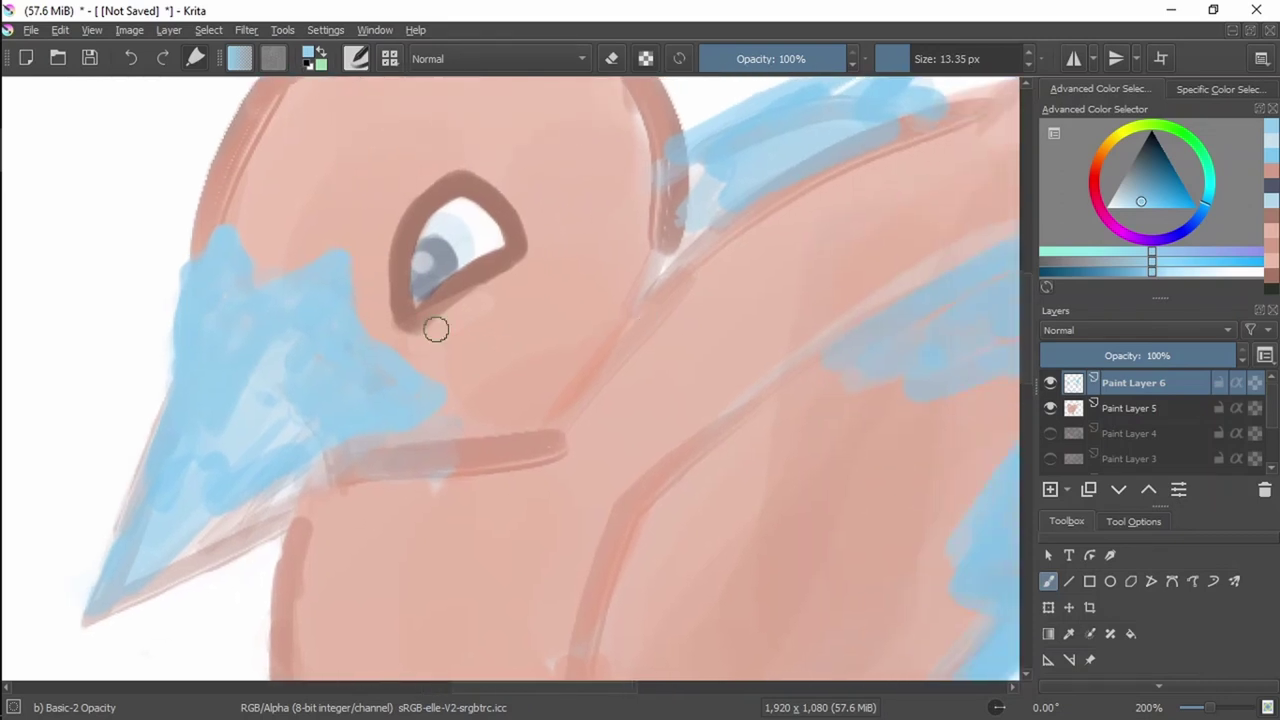
{"action": "key", "text": "ctrl+z"}
{"action": "key", "text": "e"}
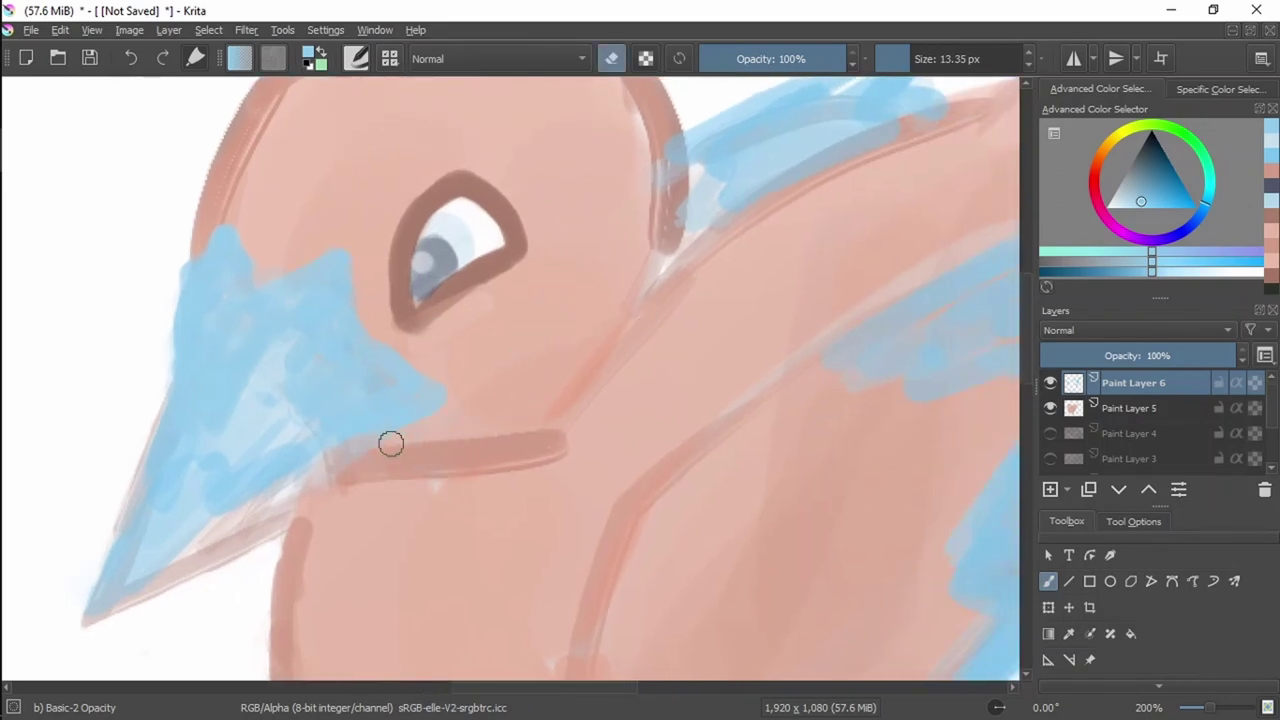
{"action": "left_click_drag", "start_coordinate": [202, 552], "coordinate": [141, 576]}
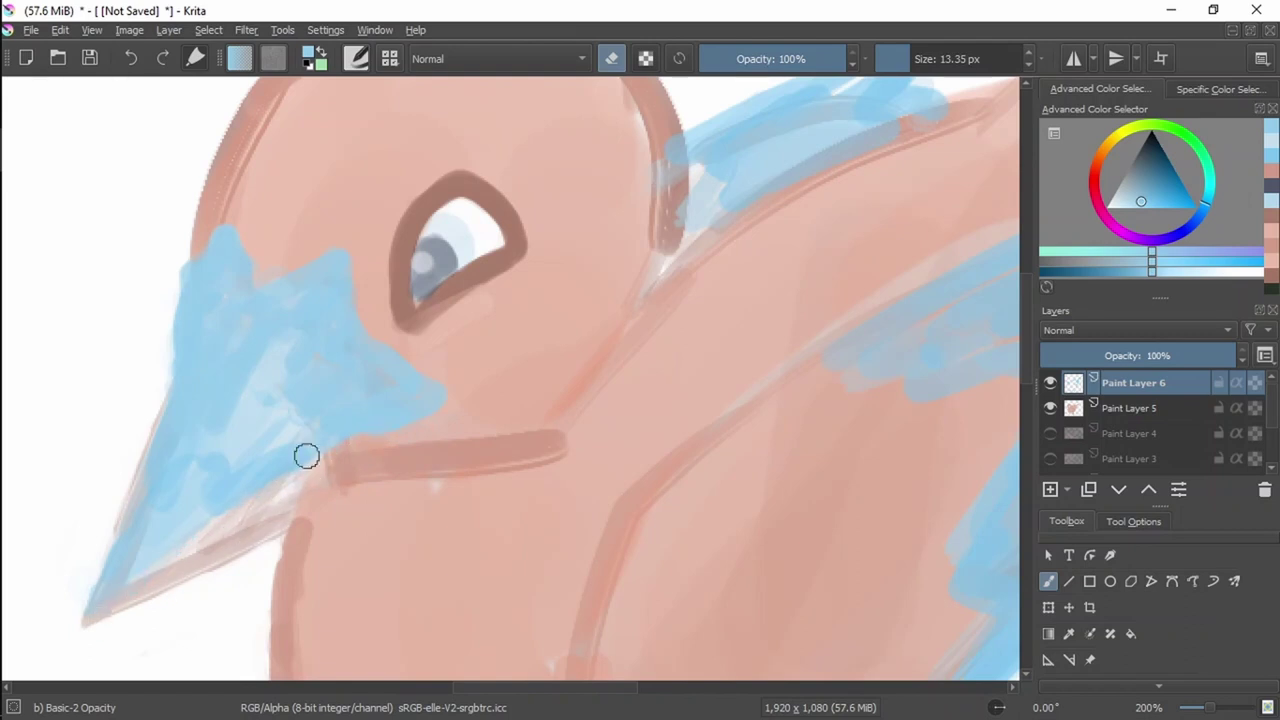
Erase the stray blue around the claws on both feet and clear the front foot's middle claw.
{"action": "left_click_drag", "start_coordinate": [560, 424], "coordinate": [585, 246]}
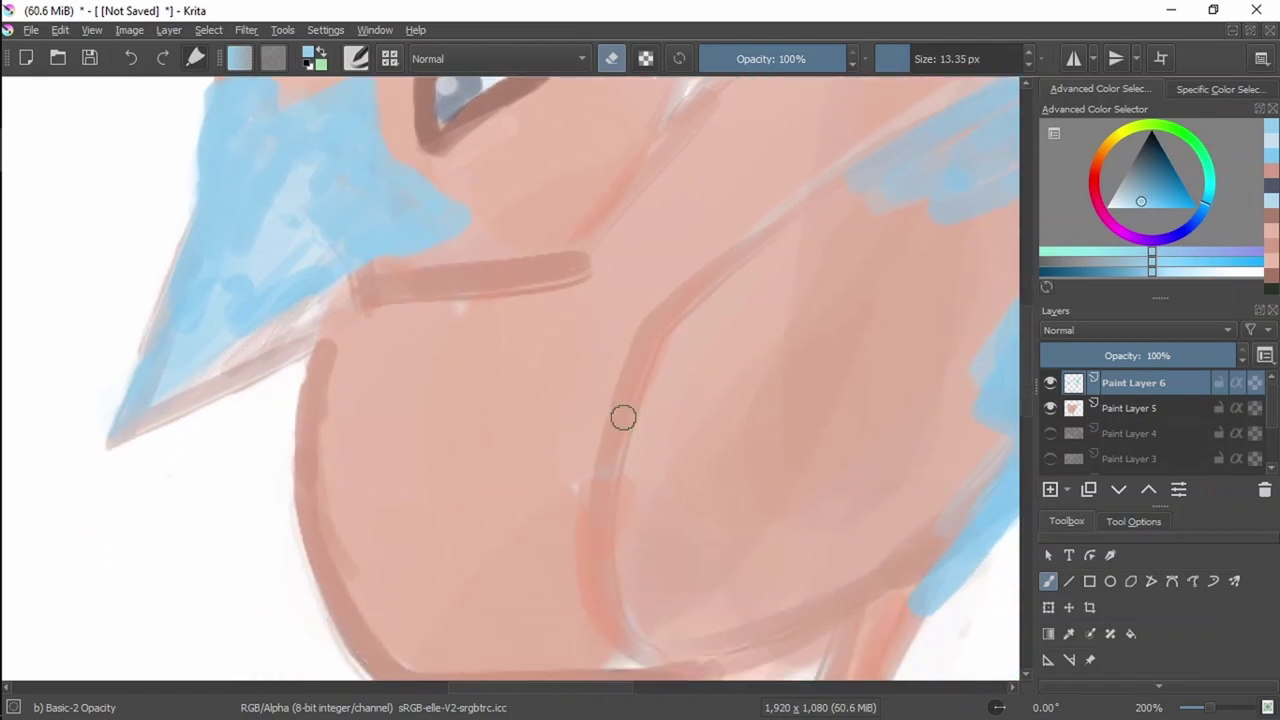
{"action": "mouse_move", "coordinate": [696, 494]}
{"action": "left_mouse_down"}
{"action": "mouse_move", "coordinate": [669, 392]}
{"action": "mouse_move", "coordinate": [559, 331]}
{"action": "mouse_move", "coordinate": [552, 210]}
{"action": "mouse_move", "coordinate": [618, 146]}
{"action": "left_mouse_up"}
{"action": "scroll", "coordinate": [690, 375], "scroll_direction": "down", "scroll_amount": 4}
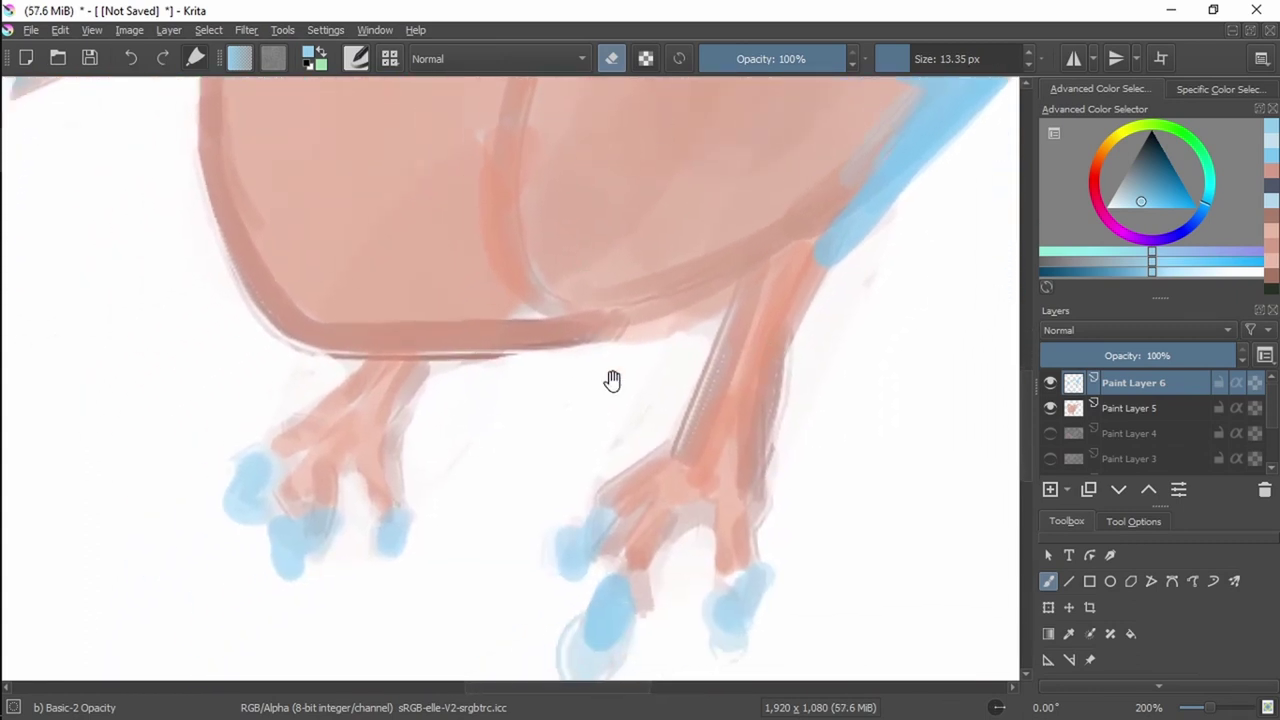
{"action": "mouse_move", "coordinate": [522, 536]}
{"action": "left_mouse_down"}
{"action": "mouse_move", "coordinate": [505, 496]}
{"action": "mouse_move", "coordinate": [529, 444]}
{"action": "mouse_move", "coordinate": [533, 488]}
{"action": "mouse_move", "coordinate": [562, 506]}
{"action": "mouse_move", "coordinate": [579, 483]}
{"action": "mouse_move", "coordinate": [569, 493]}
{"action": "mouse_move", "coordinate": [667, 489]}
{"action": "mouse_move", "coordinate": [678, 526]}
{"action": "mouse_move", "coordinate": [712, 498]}
{"action": "mouse_move", "coordinate": [674, 481]}
{"action": "mouse_move", "coordinate": [733, 416]}
{"action": "left_mouse_up"}
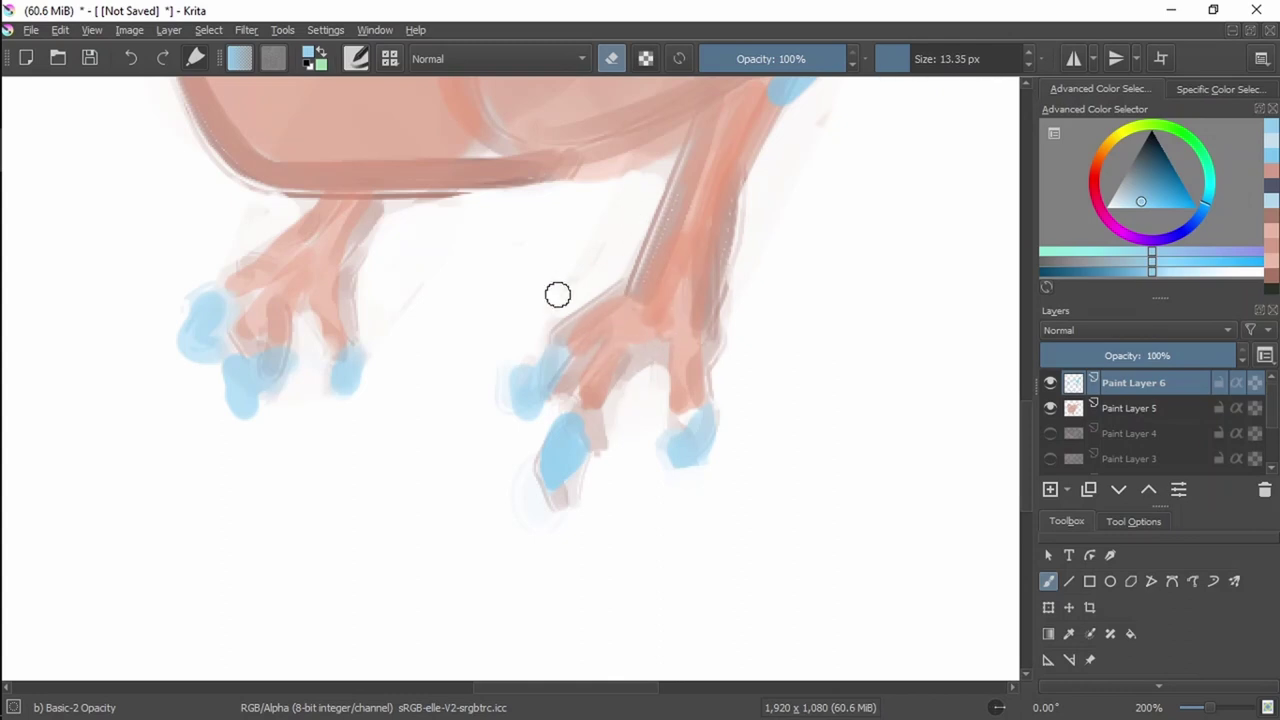
{"action": "key", "text": "ctrl+z"}
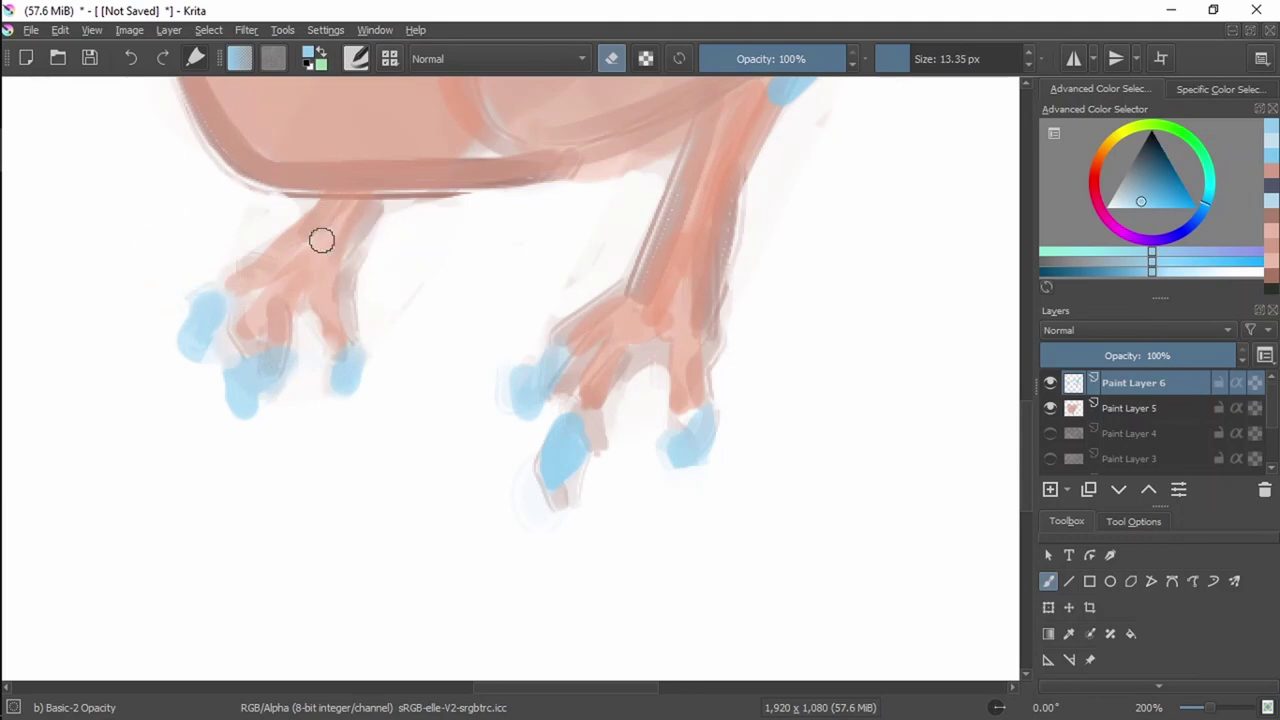
{"action": "left_click_drag", "start_coordinate": [368, 262], "coordinate": [406, 314]}
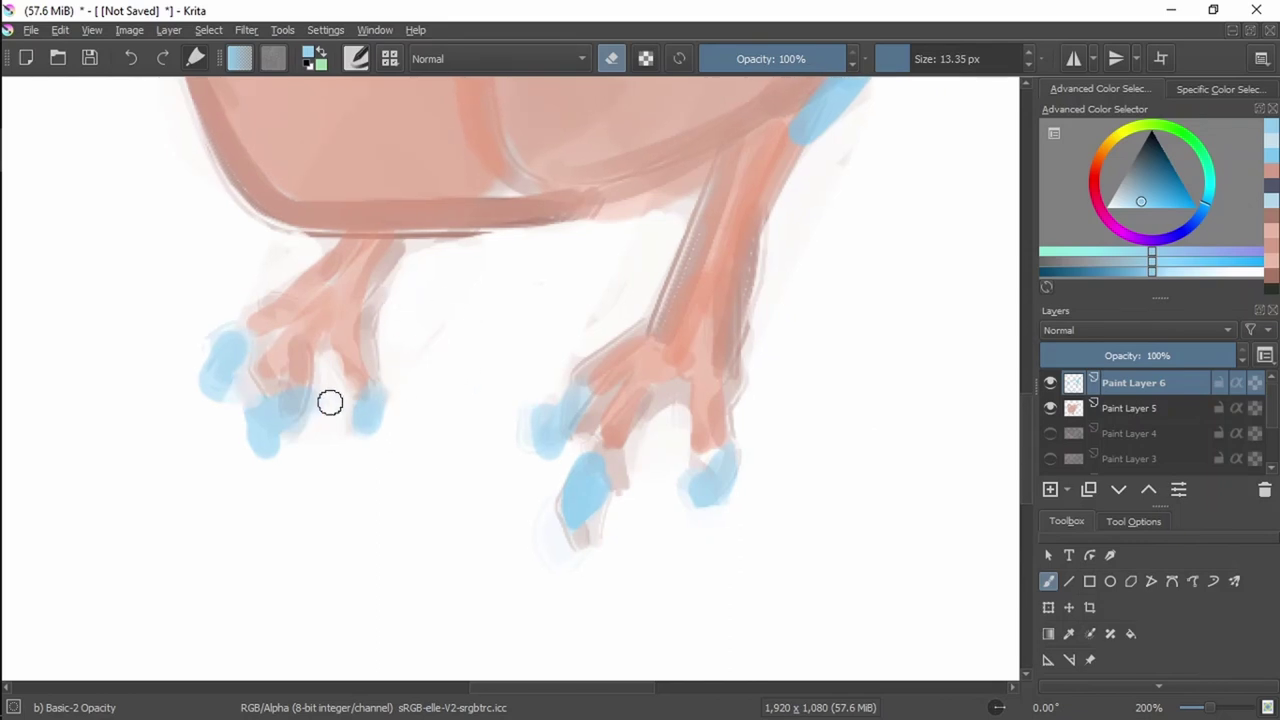
{"action": "mouse_move", "coordinate": [309, 411]}
{"action": "left_mouse_down"}
{"action": "mouse_move", "coordinate": [258, 460]}
{"action": "mouse_move", "coordinate": [265, 390]}
{"action": "mouse_move", "coordinate": [247, 454]}
{"action": "mouse_move", "coordinate": [278, 374]}
{"action": "mouse_move", "coordinate": [265, 381]}
{"action": "mouse_move", "coordinate": [292, 425]}
{"action": "mouse_move", "coordinate": [289, 449]}
{"action": "mouse_move", "coordinate": [294, 437]}
{"action": "mouse_move", "coordinate": [279, 414]}
{"action": "mouse_move", "coordinate": [276, 426]}
{"action": "mouse_move", "coordinate": [281, 435]}
{"action": "mouse_move", "coordinate": [275, 397]}
{"action": "left_mouse_up"}
Repaint the front foot's middle claw in light blue and round out the other blue claws on both feet.
{"action": "key", "text": "e"}
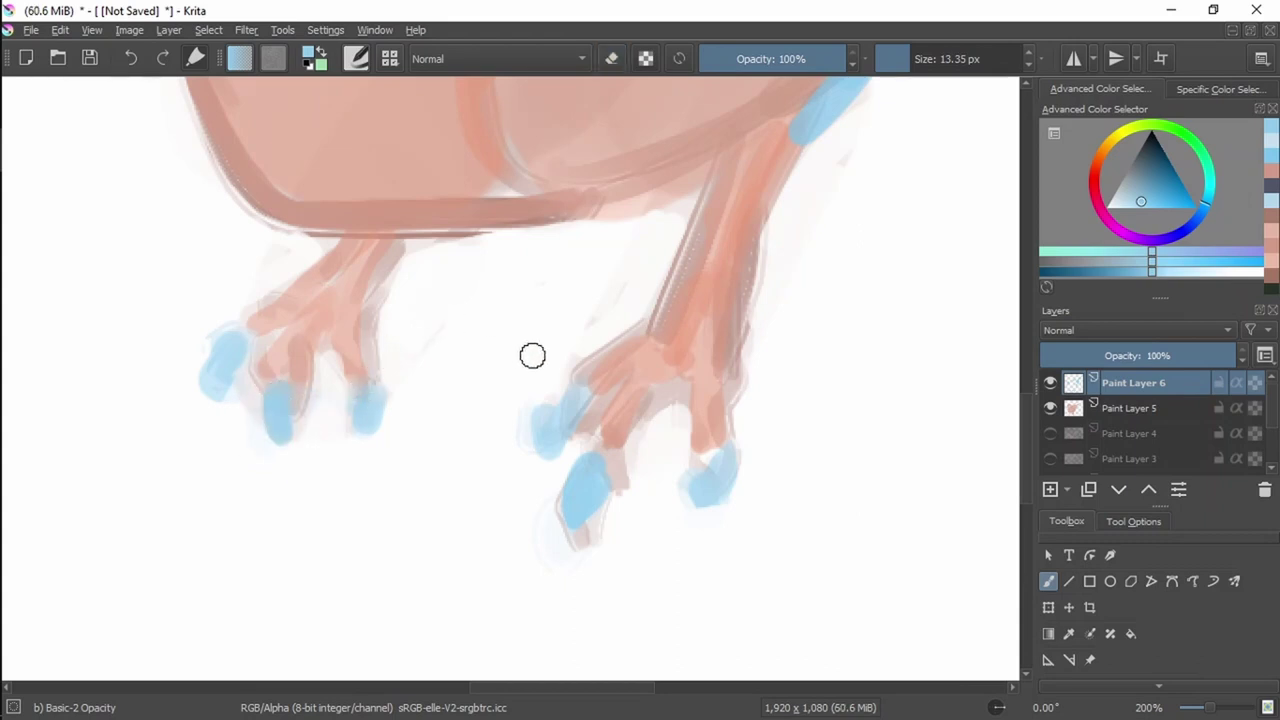
{"action": "key", "text": "ctrl+z"}
{"action": "key", "text": "ctrl+z"}
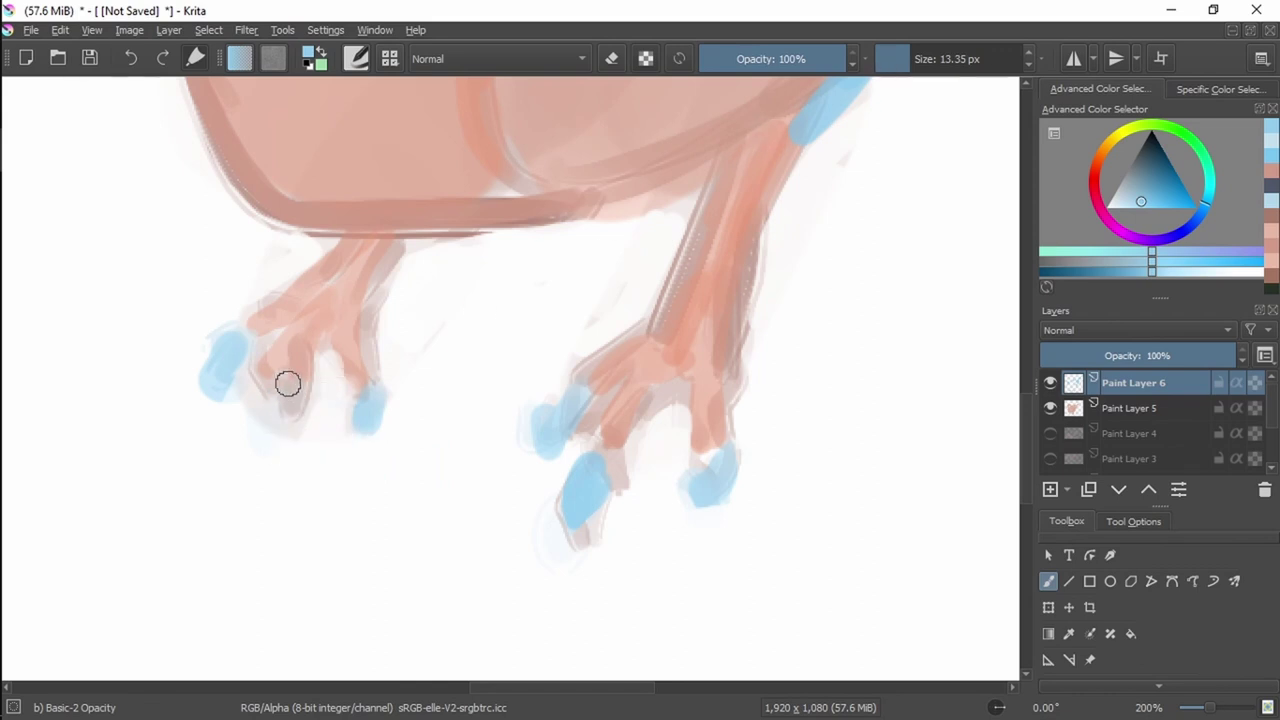
{"action": "left_click_drag", "start_coordinate": [288, 384], "coordinate": [283, 405]}
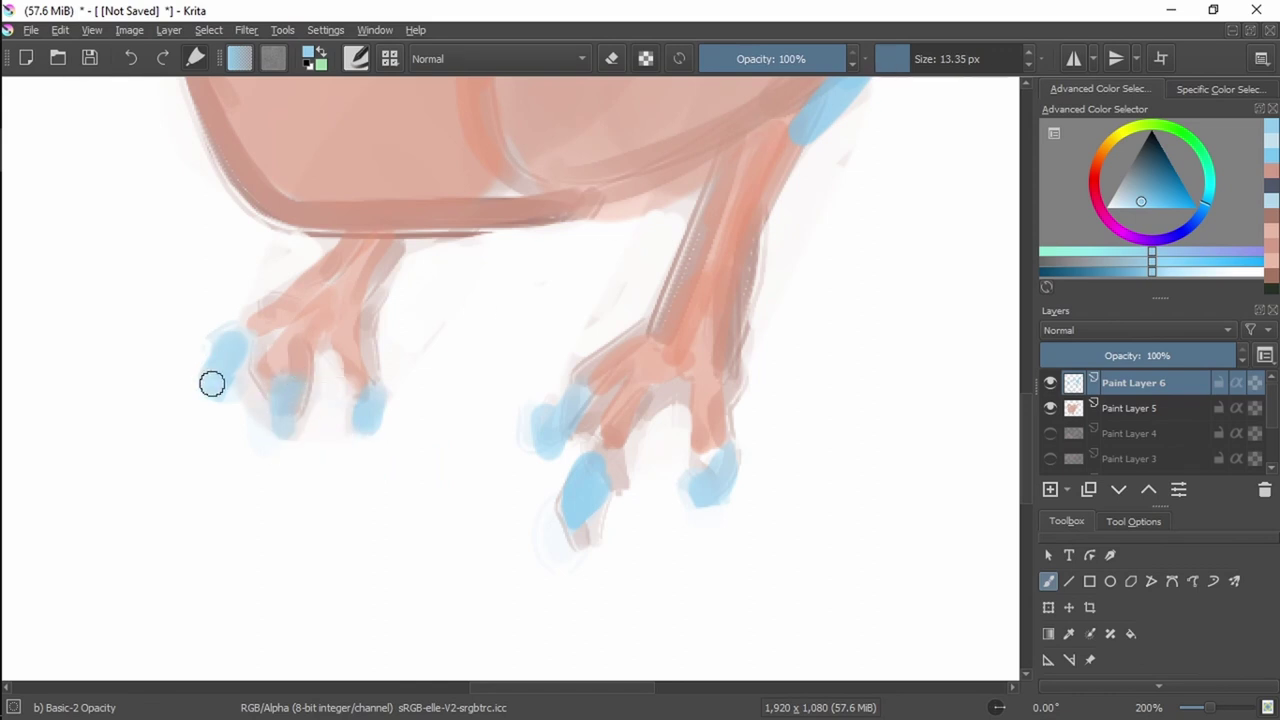
{"action": "left_click_drag", "start_coordinate": [212, 383], "coordinate": [242, 332]}
{"action": "left_click_drag", "start_coordinate": [520, 437], "coordinate": [577, 388]}
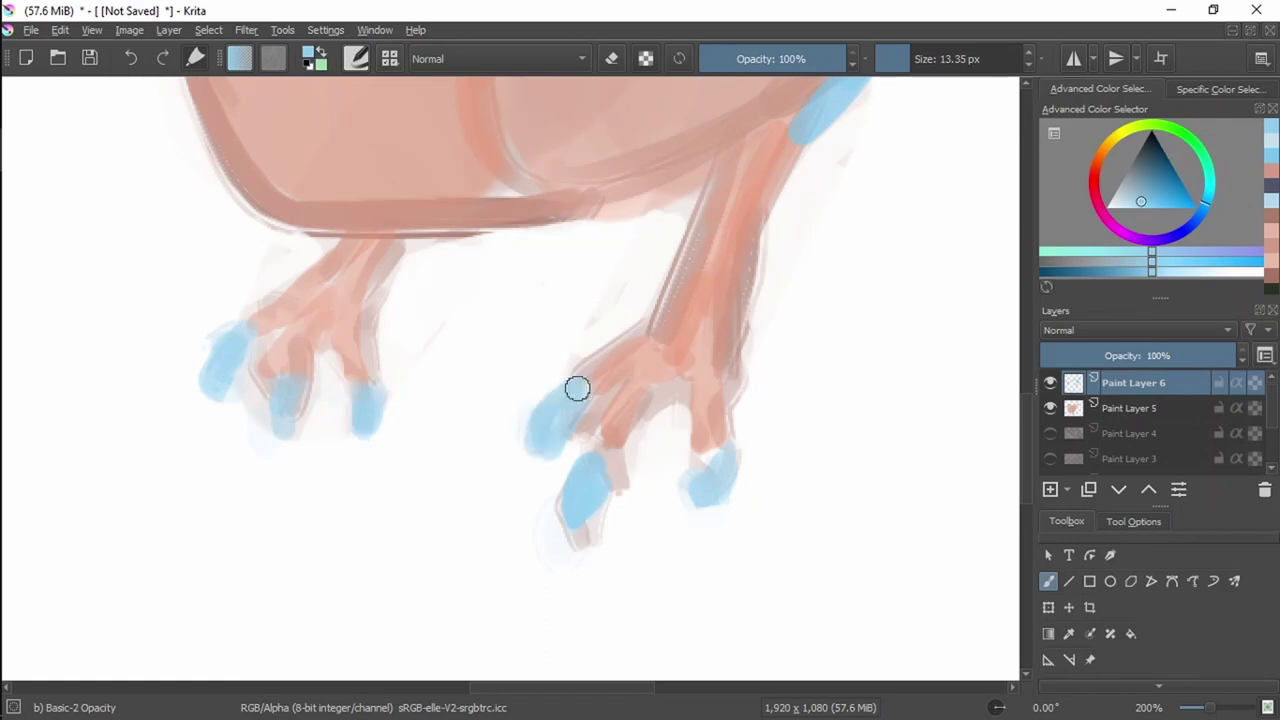
{"action": "mouse_move", "coordinate": [588, 503]}
{"action": "left_mouse_down"}
{"action": "mouse_move", "coordinate": [661, 472]}
{"action": "mouse_move", "coordinate": [698, 479]}
{"action": "mouse_move", "coordinate": [714, 441]}
{"action": "left_mouse_up"}
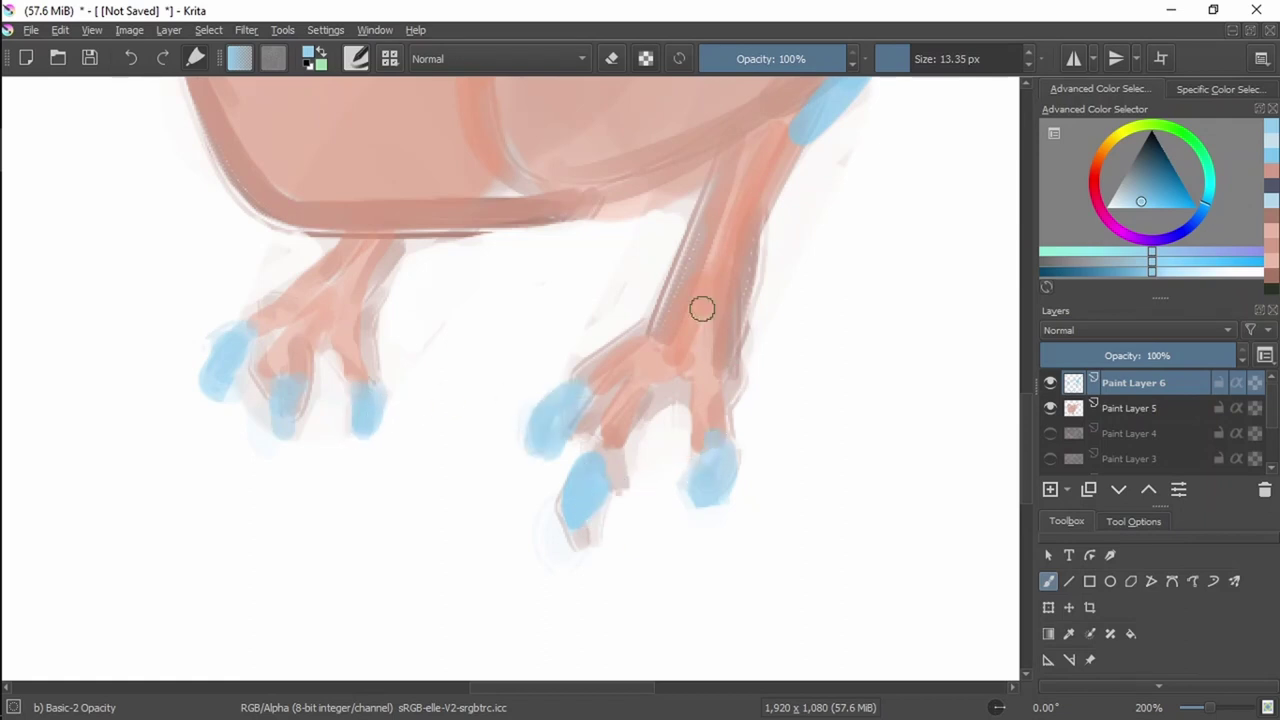
On Paint Layer 5, sample the darker salmon of the belly outline and repaint the lower front curve of the wing outline.
{"action": "left_click_drag", "start_coordinate": [667, 299], "coordinate": [626, 366]}
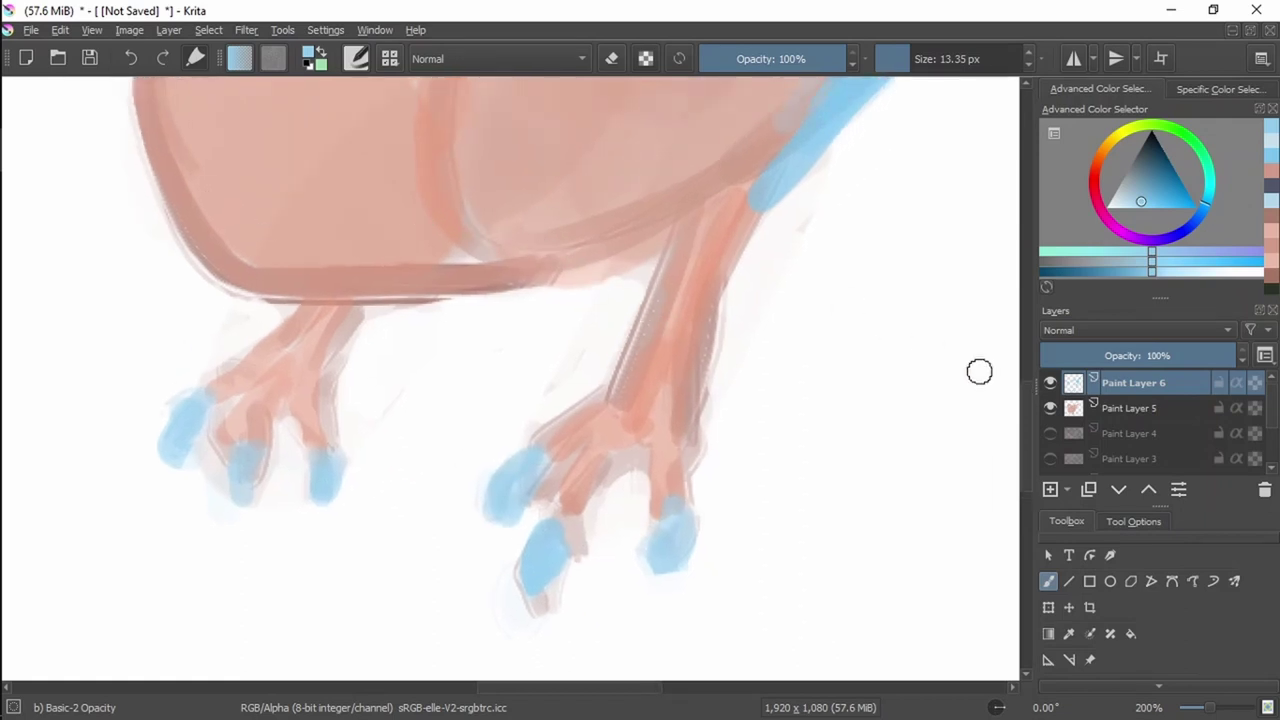
{"action": "left_click", "coordinate": [1110, 408]}
{"action": "left_click", "coordinate": [414, 272], "text": "ctrl"}
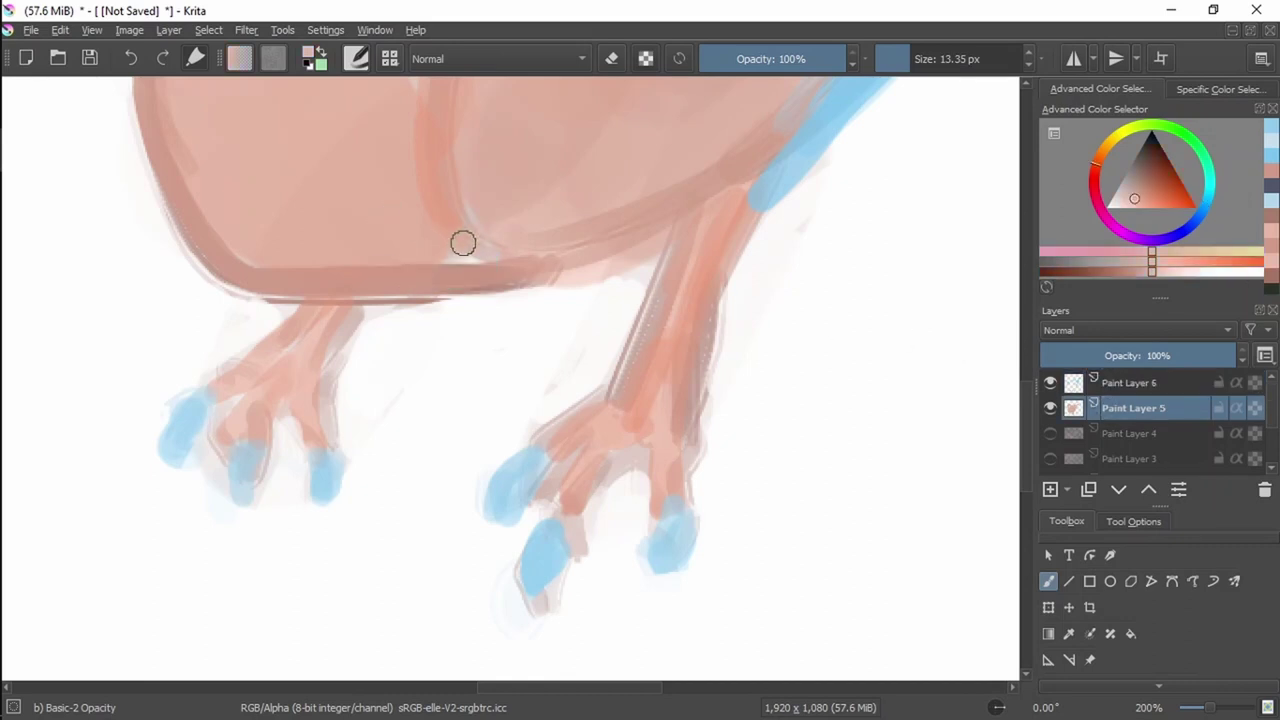
{"action": "left_click", "coordinate": [534, 264], "text": "ctrl"}
{"action": "left_click_drag", "start_coordinate": [523, 269], "coordinate": [460, 135]}
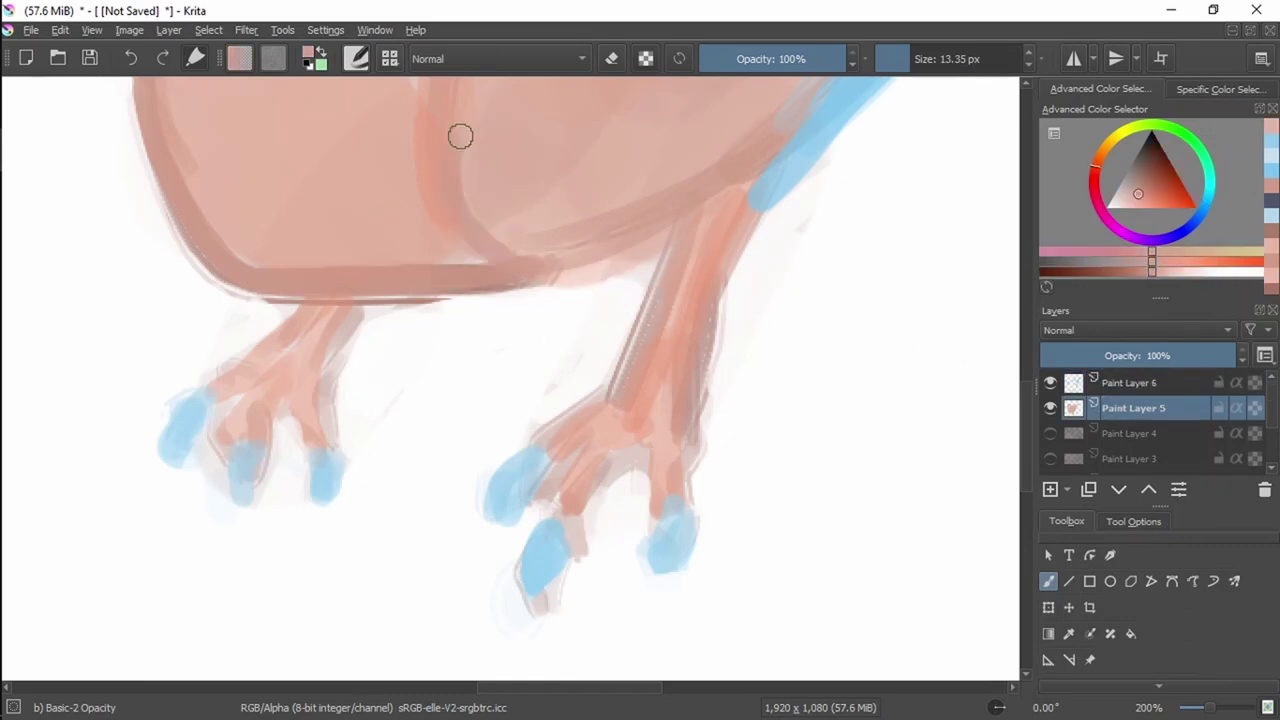
Extend the darker salmon wing outline along its front and upper edge as far as the blue feathers.
{"action": "mouse_move", "coordinate": [548, 116]}
{"action": "left_mouse_down"}
{"action": "mouse_move", "coordinate": [536, 144]}
{"action": "mouse_move", "coordinate": [541, 278]}
{"action": "left_mouse_up"}
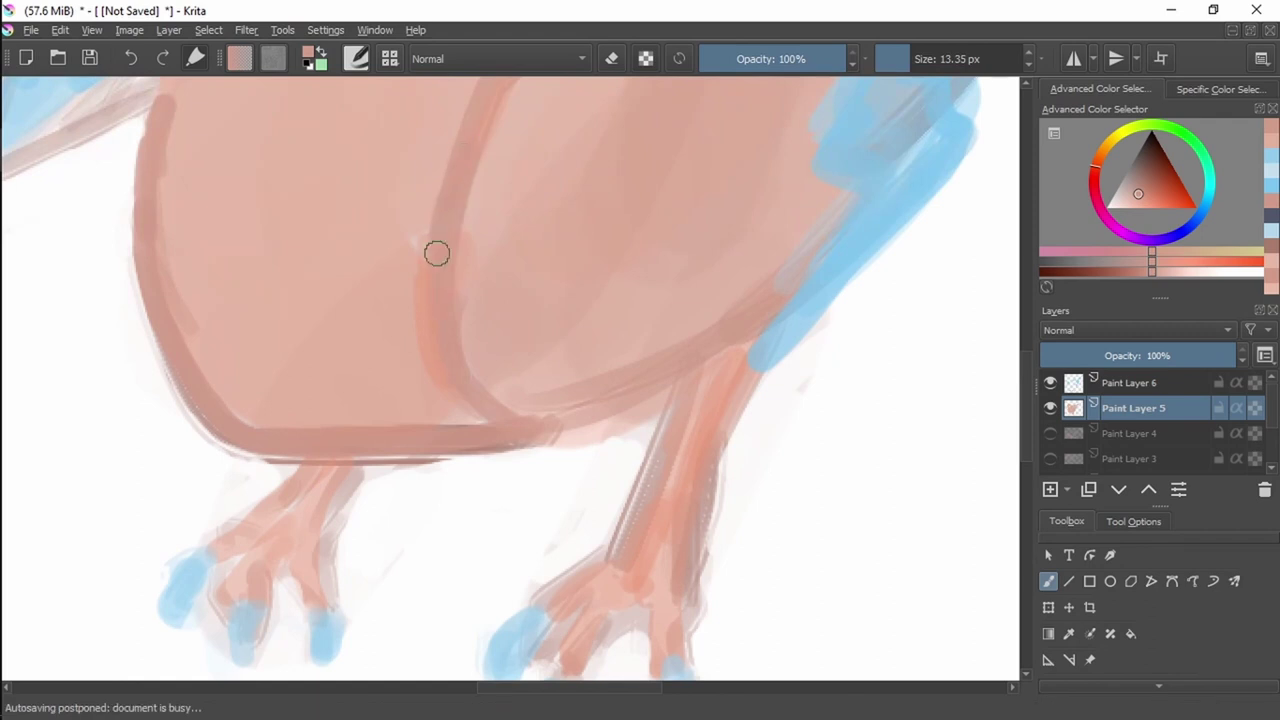
{"action": "left_click_drag", "start_coordinate": [574, 191], "coordinate": [514, 408]}
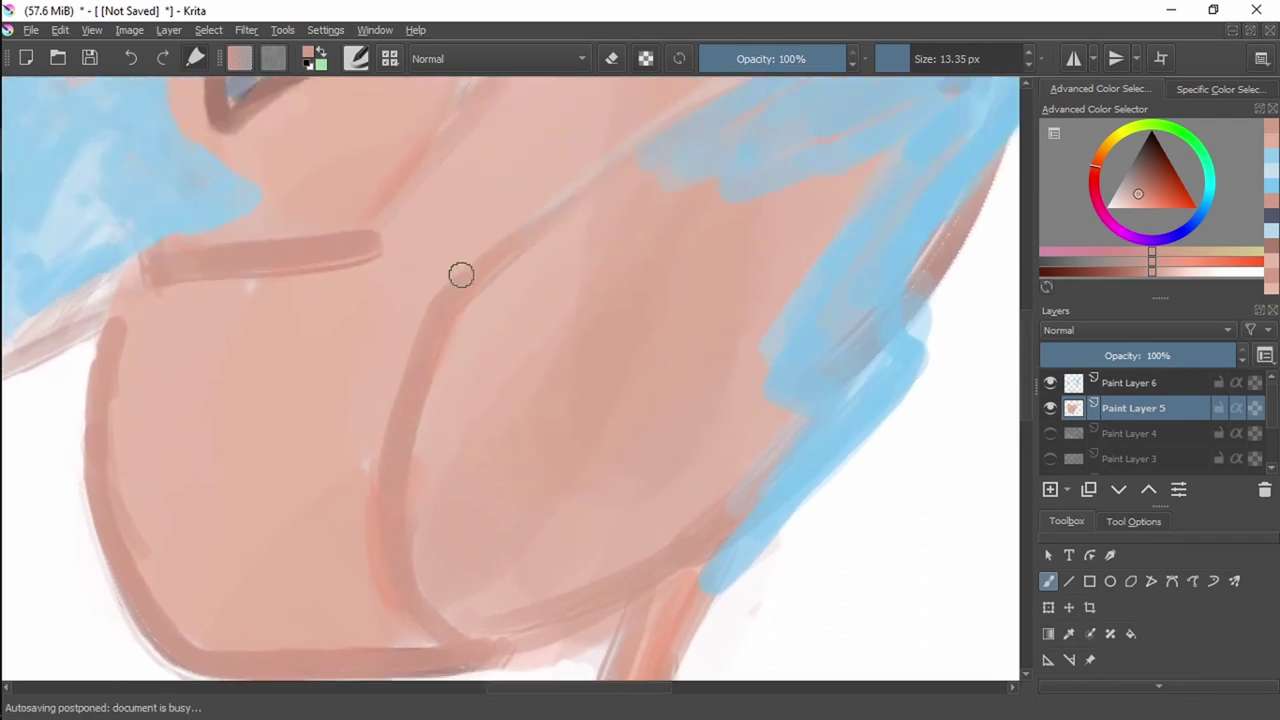
{"action": "mouse_move", "coordinate": [461, 274]}
{"action": "left_mouse_down"}
{"action": "mouse_move", "coordinate": [496, 229]}
{"action": "mouse_move", "coordinate": [600, 163]}
{"action": "left_mouse_up"}
{"action": "key", "text": "ctrl+z"}
{"action": "mouse_move", "coordinate": [478, 268]}
{"action": "left_mouse_down"}
{"action": "mouse_move", "coordinate": [662, 135]}
{"action": "mouse_move", "coordinate": [711, 140]}
{"action": "mouse_move", "coordinate": [488, 311]}
{"action": "left_mouse_up"}
{"action": "left_click_drag", "start_coordinate": [288, 402], "coordinate": [412, 322]}
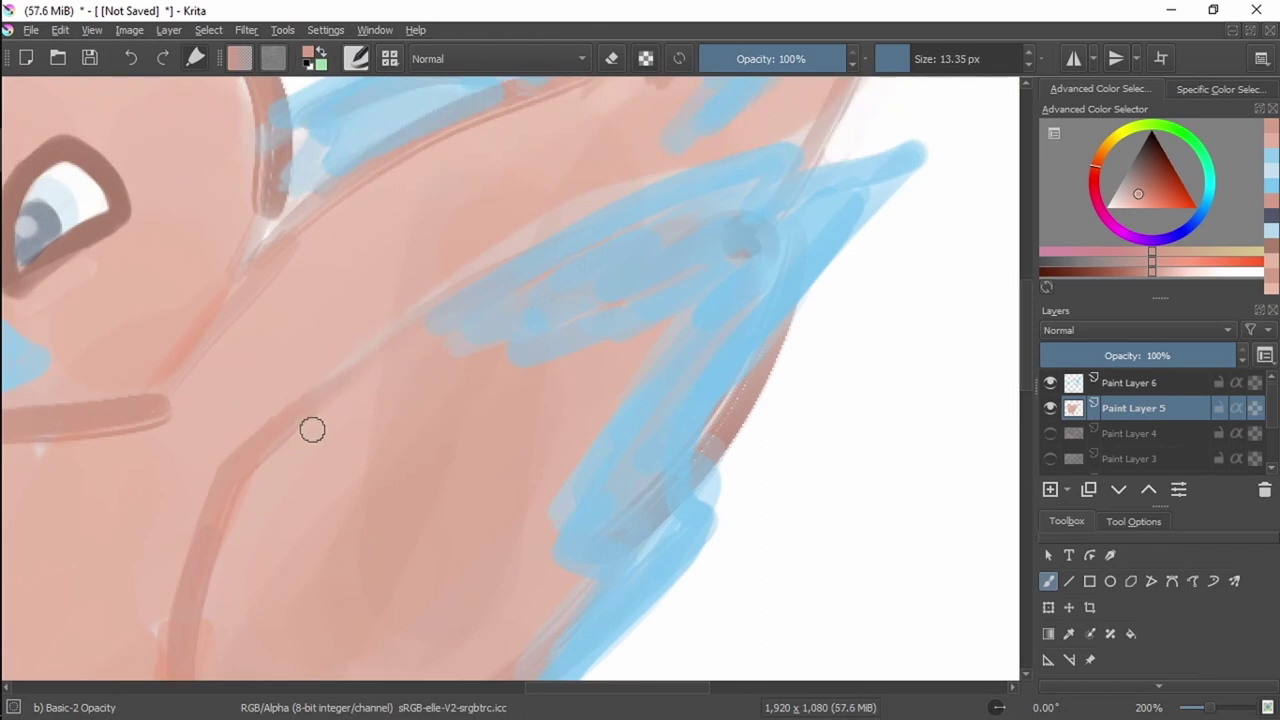
{"action": "left_click_drag", "start_coordinate": [334, 380], "coordinate": [430, 312]}
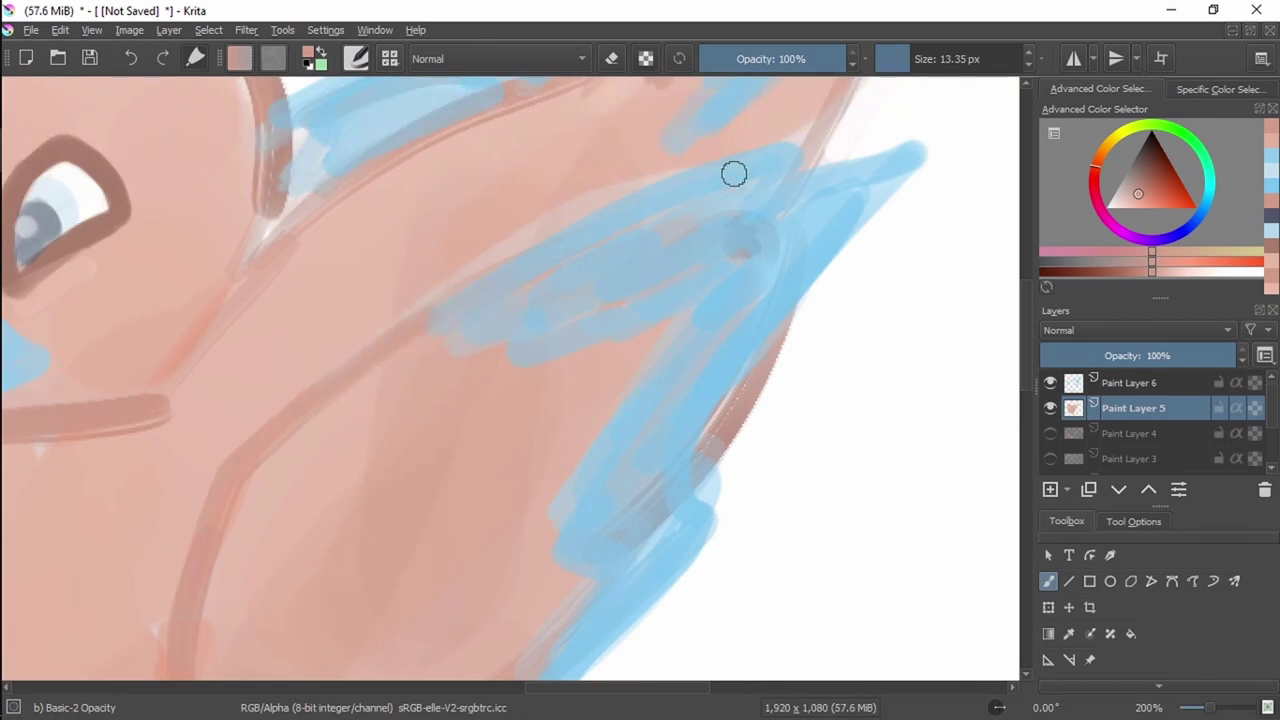
{"action": "left_click_drag", "start_coordinate": [675, 201], "coordinate": [662, 190]}
{"action": "left_click_drag", "start_coordinate": [630, 402], "coordinate": [702, 298]}
Try shading the chest below the neck line with a darker reddish brown at a brush size of 129.87 px, and undo it.
{"action": "key", "text": "ctrl+minus"}
{"action": "key", "text": "ctrl+minus"}
{"action": "key", "text": "ctrl+minus"}
{"action": "key", "text": "ctrl+minus"}
{"action": "key", "text": "ctrl+minus"}
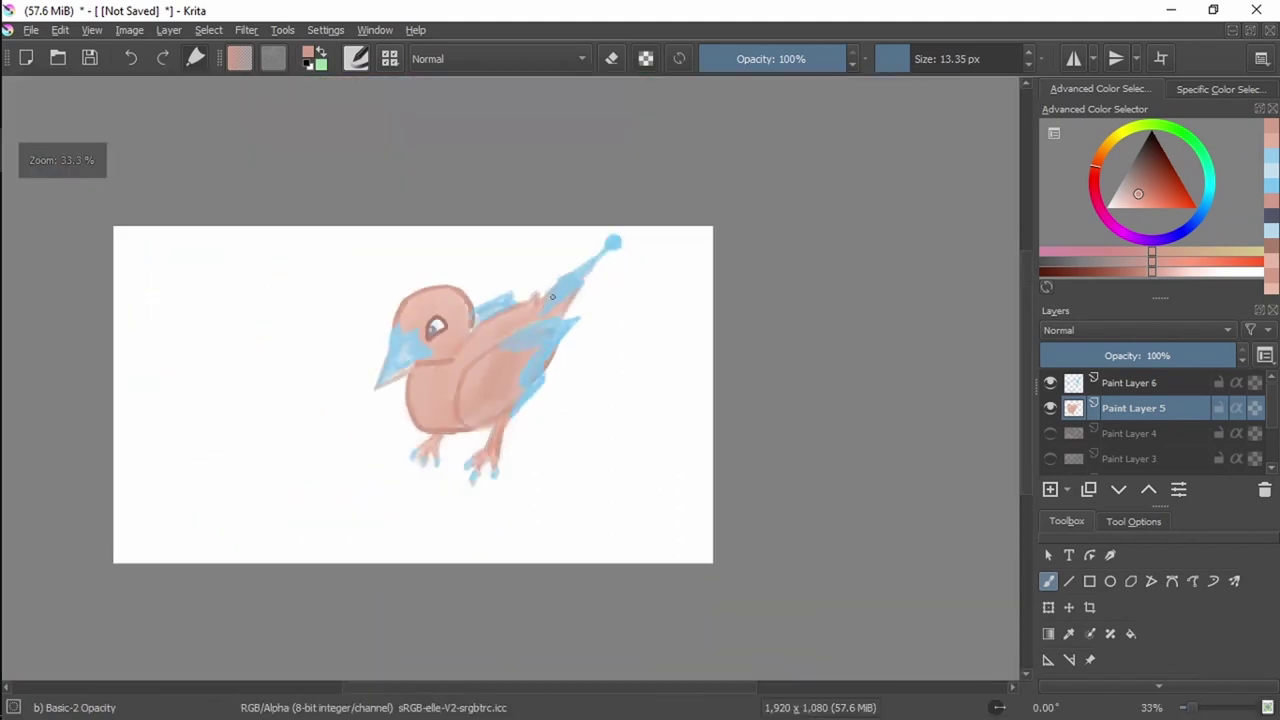
{"action": "key", "text": "ctrl+plus"}
{"action": "key", "text": "ctrl+plus"}
{"action": "left_click_drag", "start_coordinate": [453, 301], "coordinate": [540, 300]}
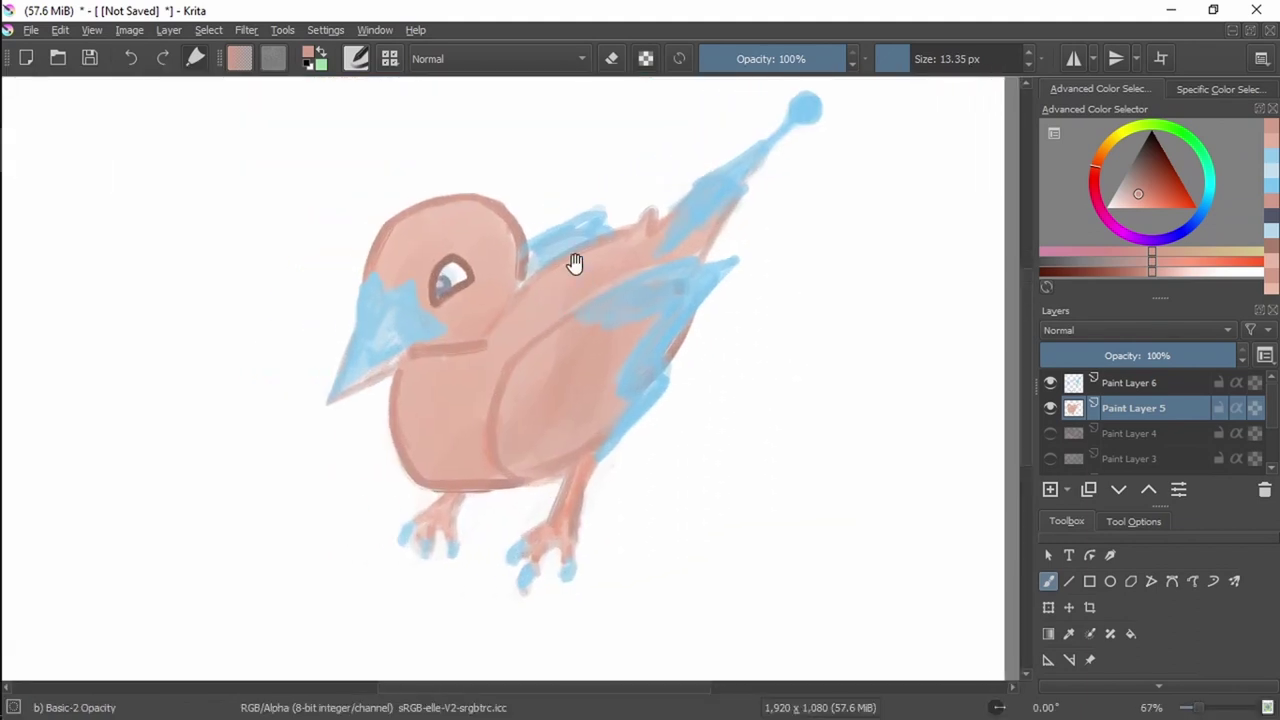
{"action": "left_click_drag", "start_coordinate": [594, 264], "coordinate": [592, 275]}
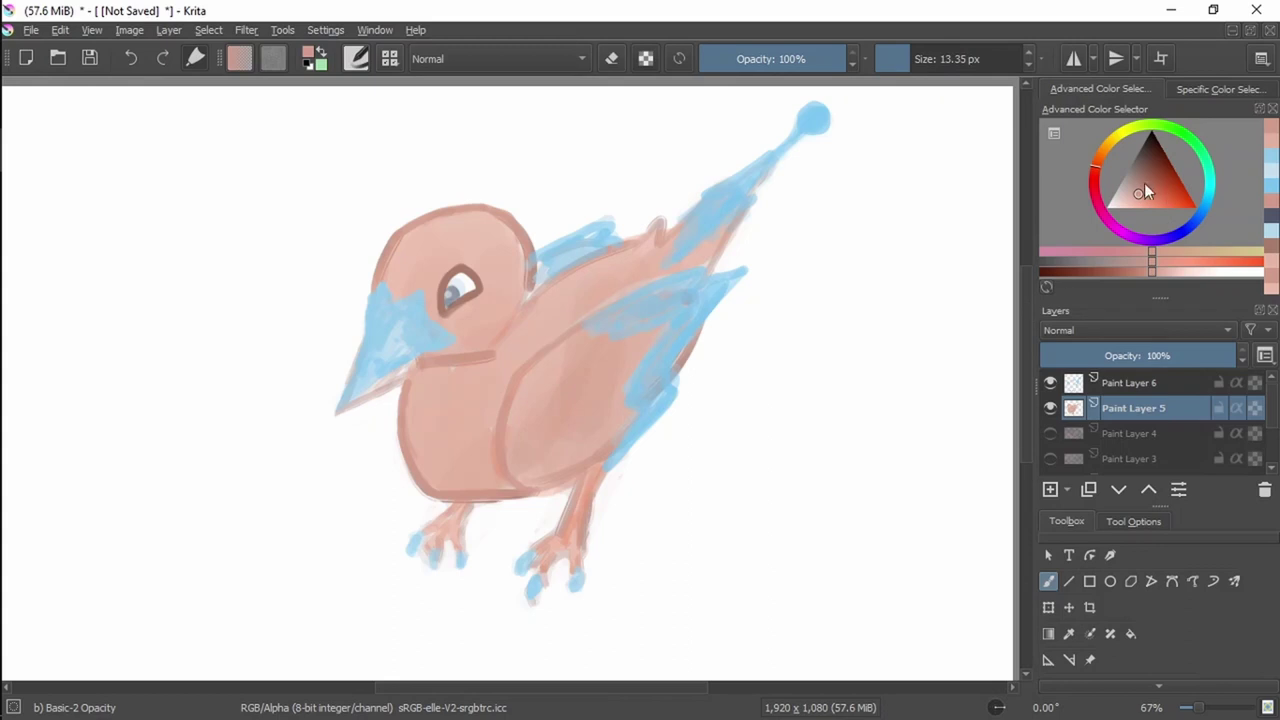
{"action": "left_click_drag", "start_coordinate": [1140, 193], "coordinate": [1144, 177]}
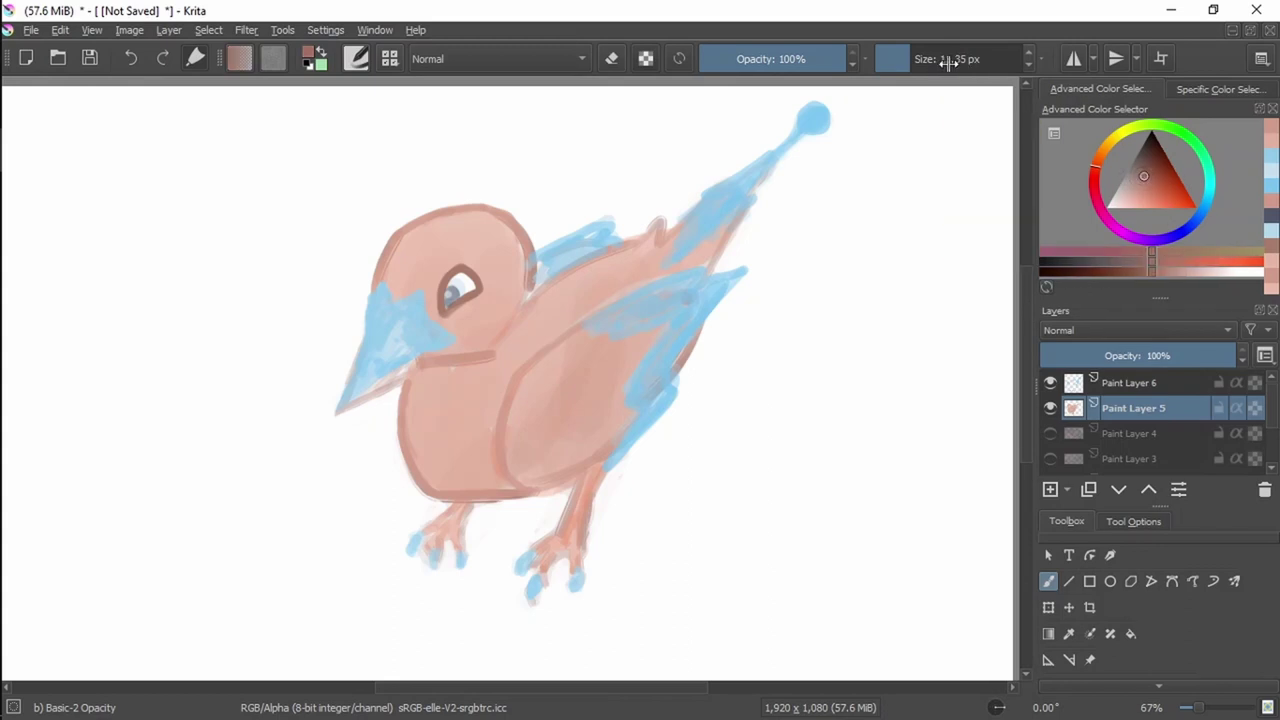
{"action": "left_click", "coordinate": [948, 61]}
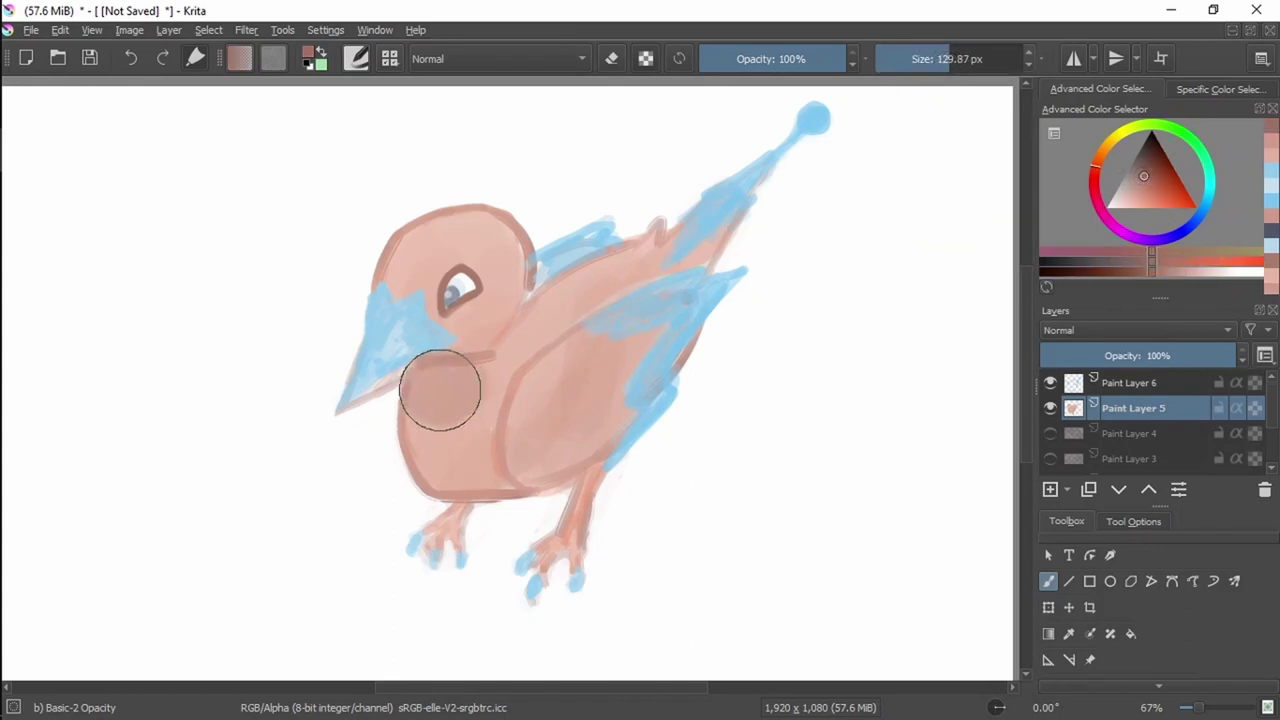
{"action": "left_click_drag", "start_coordinate": [440, 390], "coordinate": [449, 394]}
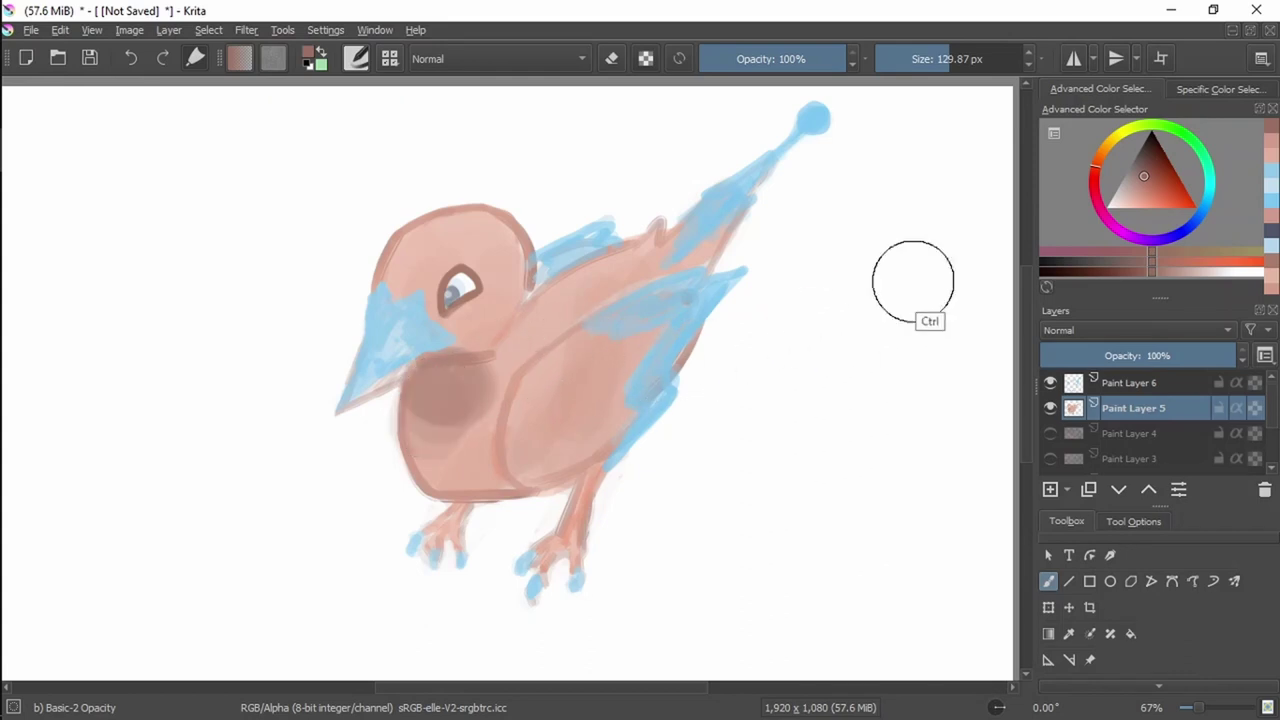
{"action": "key", "text": "ctrl+z"}
{"action": "key", "text": "ctrl+z"}
Sample the chest's salmon, shift its hue to orange and darken it to a muted brown for shading.
{"action": "left_click", "coordinate": [450, 420], "text": "ctrl"}
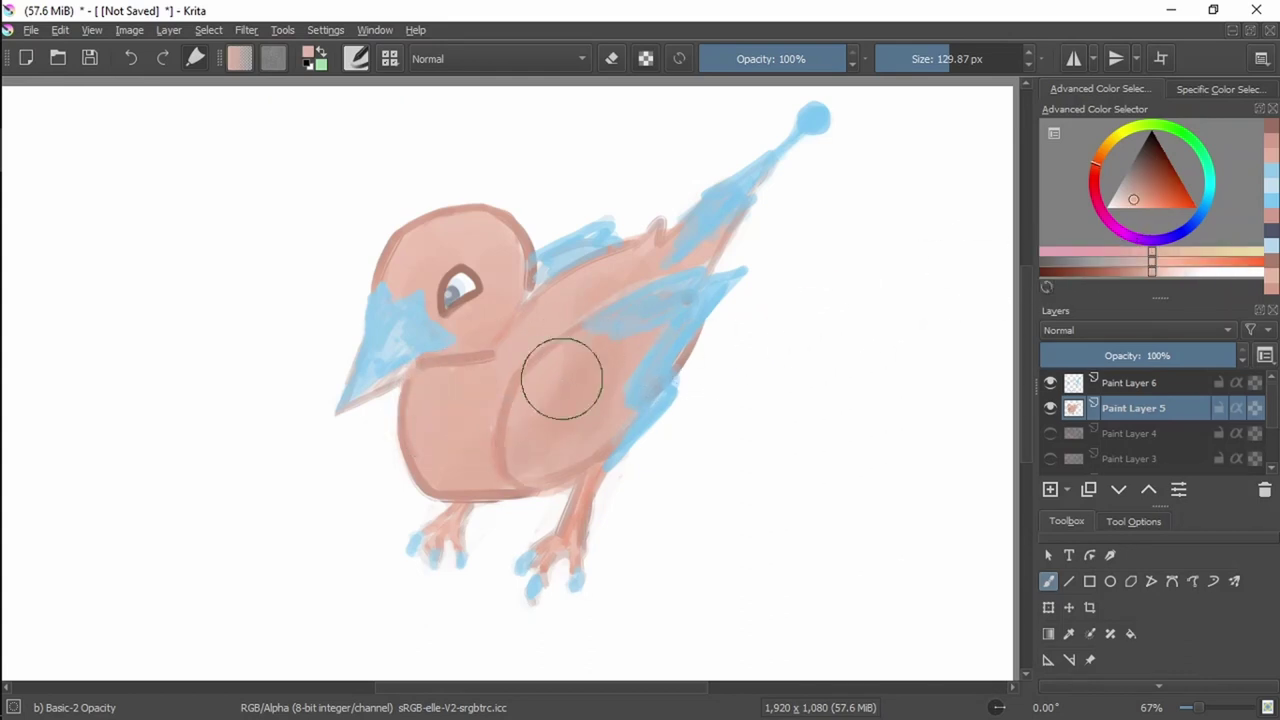
{"action": "left_click_drag", "start_coordinate": [1096, 166], "coordinate": [1101, 149]}
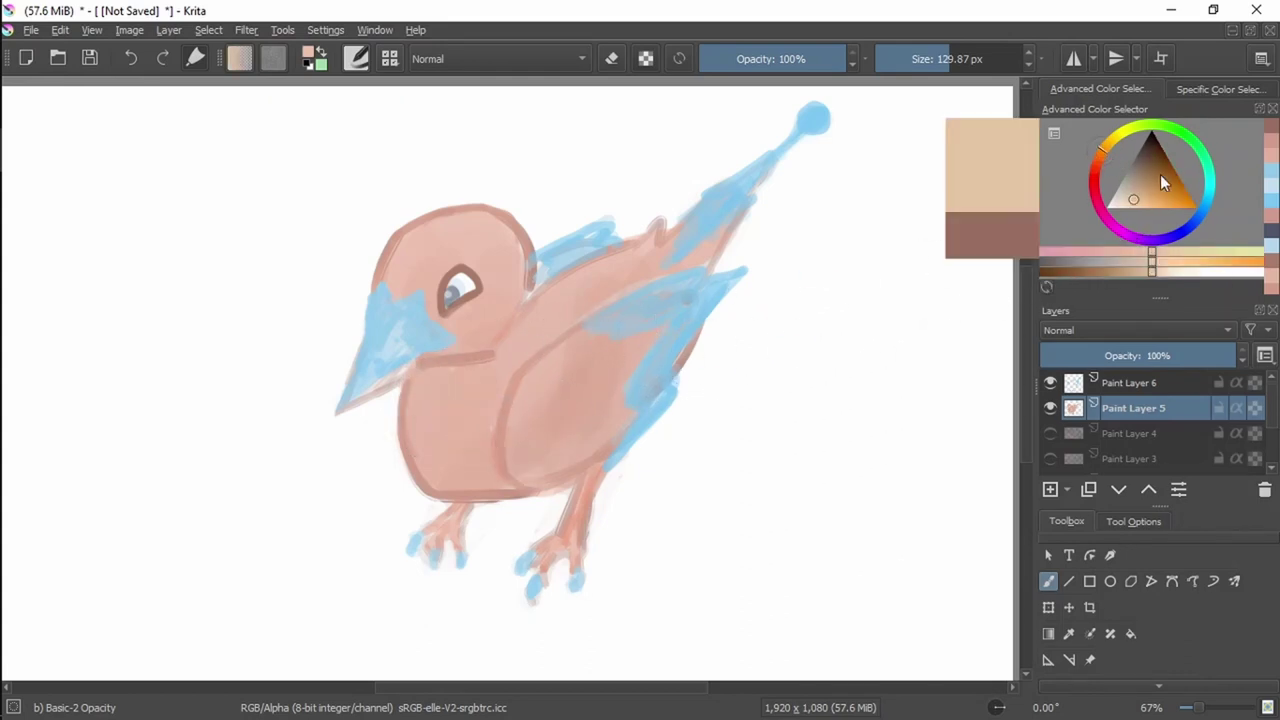
{"action": "left_click_drag", "start_coordinate": [1144, 193], "coordinate": [1137, 186]}
{"action": "mouse_move", "coordinate": [532, 403]}
{"action": "left_mouse_down"}
{"action": "mouse_move", "coordinate": [434, 400]}
{"action": "mouse_move", "coordinate": [457, 397]}
{"action": "left_mouse_up"}
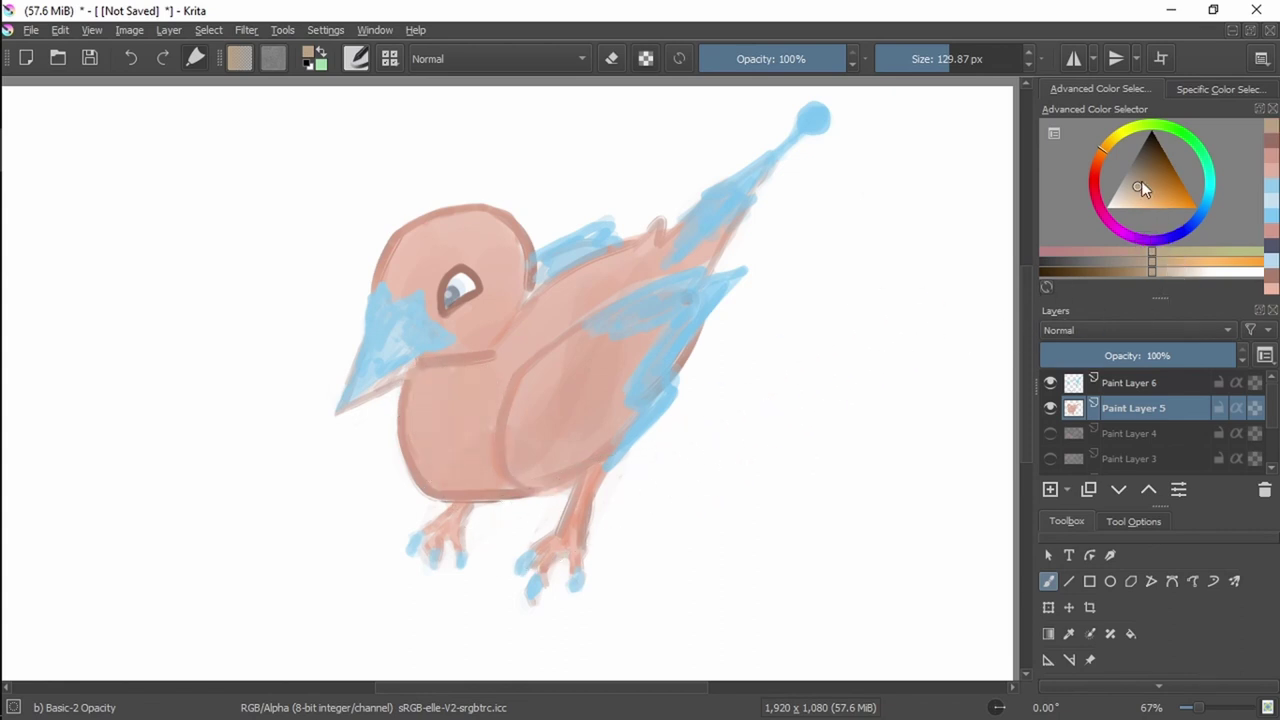
{"action": "left_click", "coordinate": [1133, 186]}
{"action": "mouse_move", "coordinate": [1133, 186]}
{"action": "left_mouse_down"}
{"action": "mouse_move", "coordinate": [1147, 168]}
{"action": "mouse_move", "coordinate": [1136, 176]}
{"action": "left_mouse_up"}
Try broad muted brown shading on the chest, neck side and lower wing, and undo all of it.
{"action": "mouse_move", "coordinate": [490, 396]}
{"action": "left_mouse_down"}
{"action": "mouse_move", "coordinate": [429, 404]}
{"action": "mouse_move", "coordinate": [448, 390]}
{"action": "mouse_move", "coordinate": [436, 441]}
{"action": "mouse_move", "coordinate": [452, 405]}
{"action": "mouse_move", "coordinate": [541, 411]}
{"action": "mouse_move", "coordinate": [609, 387]}
{"action": "mouse_move", "coordinate": [482, 383]}
{"action": "mouse_move", "coordinate": [509, 356]}
{"action": "mouse_move", "coordinate": [454, 428]}
{"action": "mouse_move", "coordinate": [562, 412]}
{"action": "mouse_move", "coordinate": [537, 466]}
{"action": "mouse_move", "coordinate": [595, 449]}
{"action": "mouse_move", "coordinate": [630, 420]}
{"action": "left_mouse_up"}
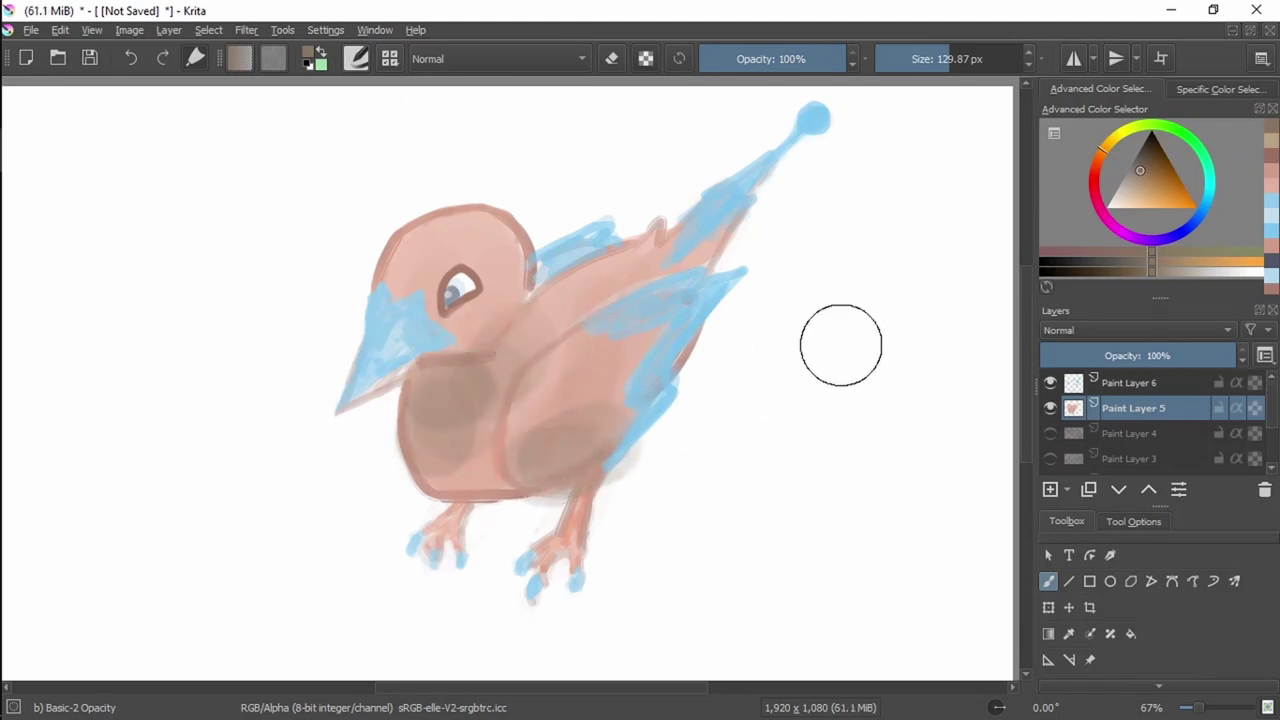
{"action": "key", "text": "ctrl+z"}
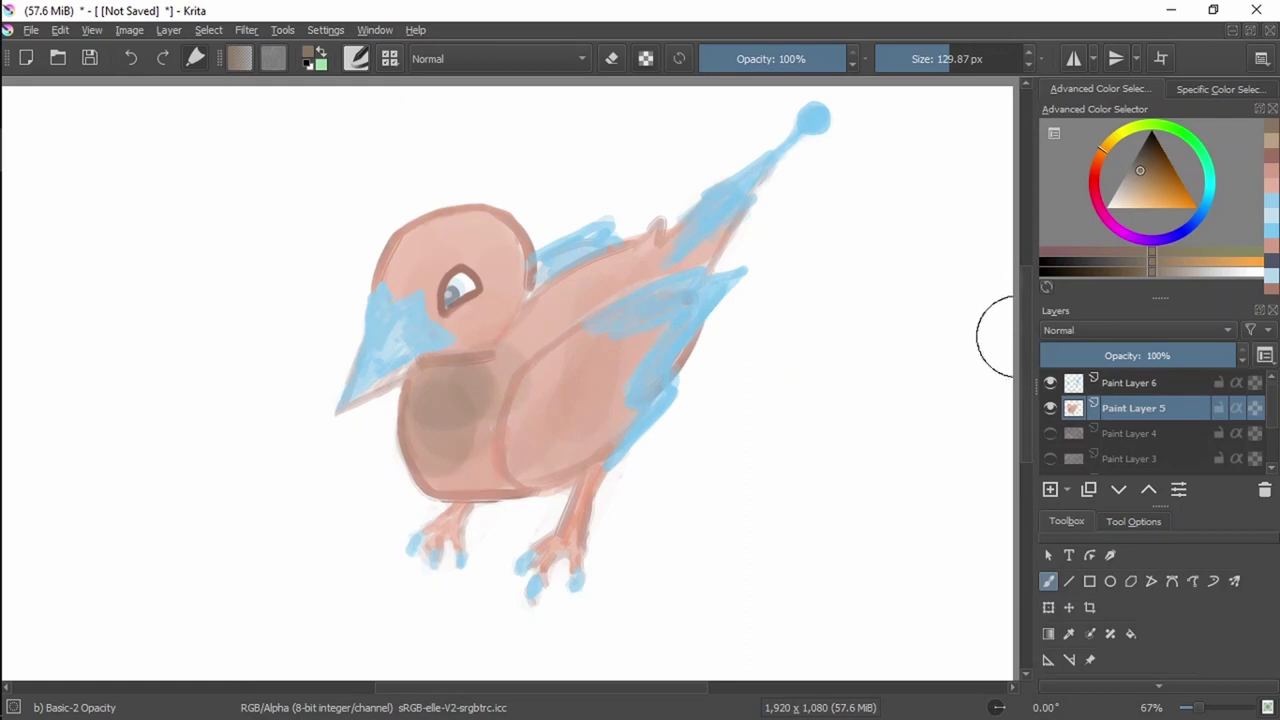
{"action": "key", "text": "ctrl+z"}
{"action": "key", "text": "ctrl+z"}
{"action": "key", "text": "ctrl+z"}
{"action": "key", "text": "ctrl+z"}
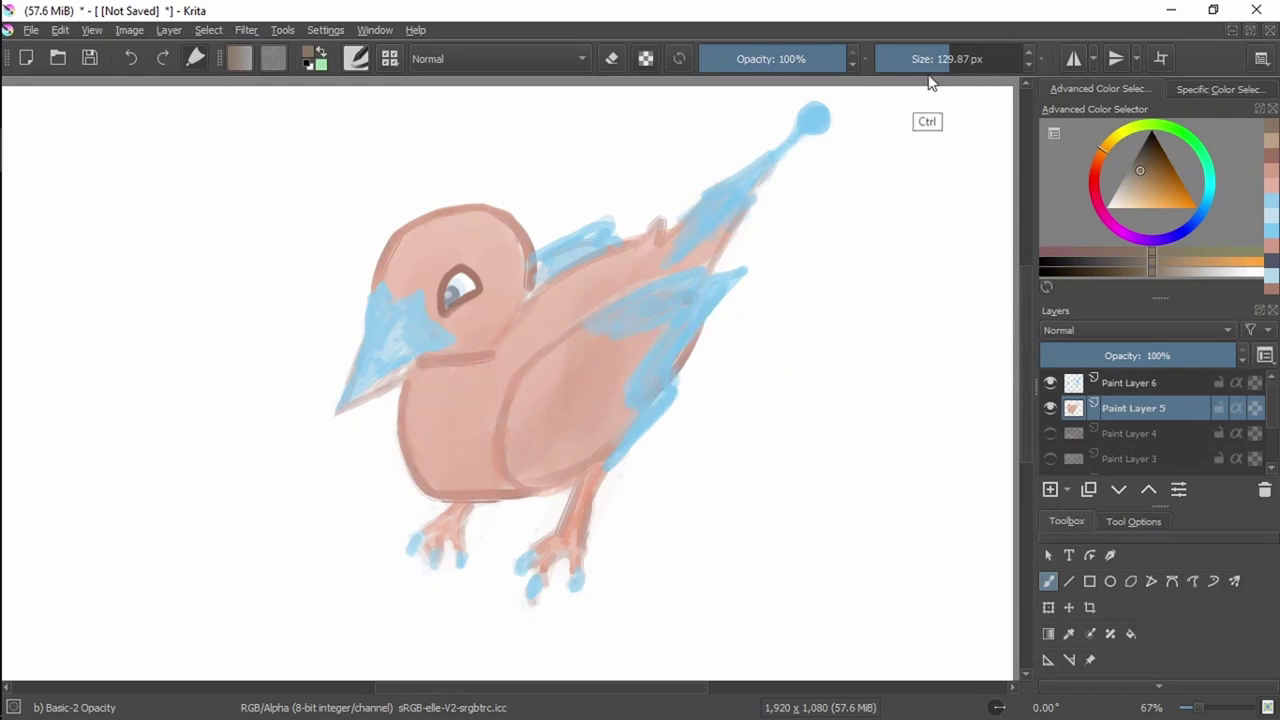
Try shading under the neck line with short muted brown strokes at a brush size of 25.64 px, and undo them.
{"action": "left_click_drag", "start_coordinate": [920, 58], "coordinate": [917, 58]}
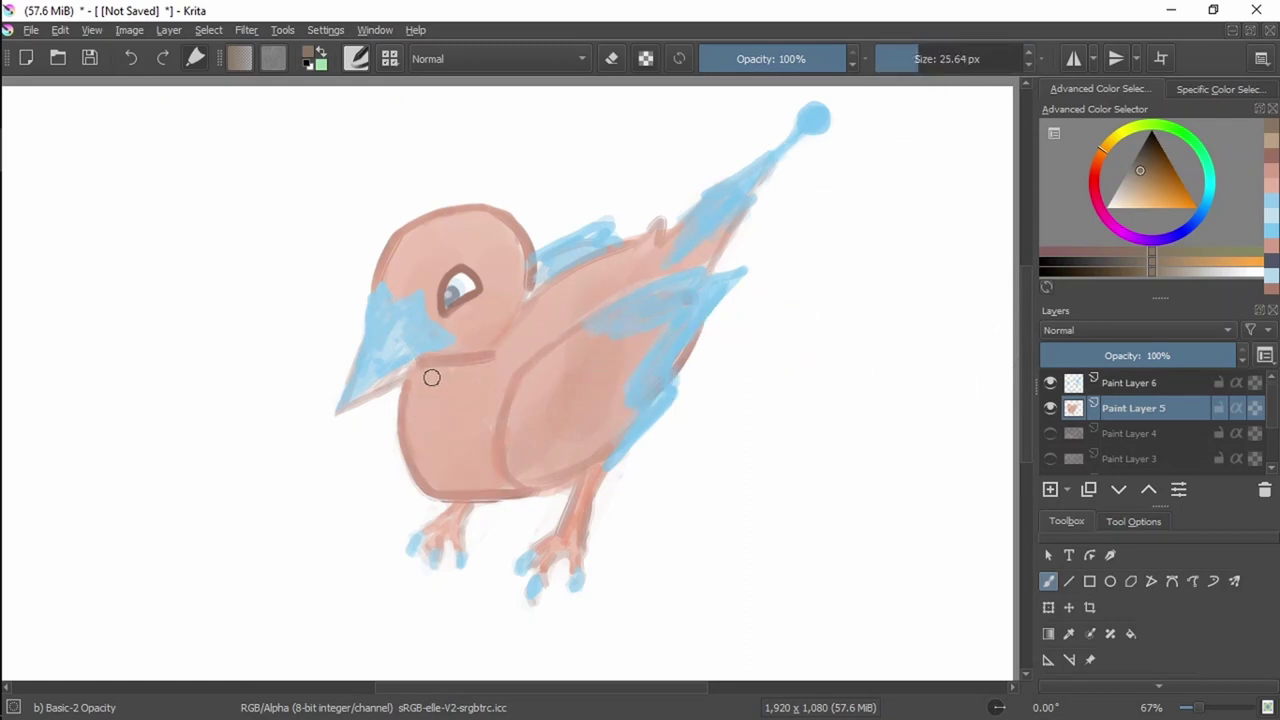
{"action": "left_click_drag", "start_coordinate": [424, 373], "coordinate": [433, 418]}
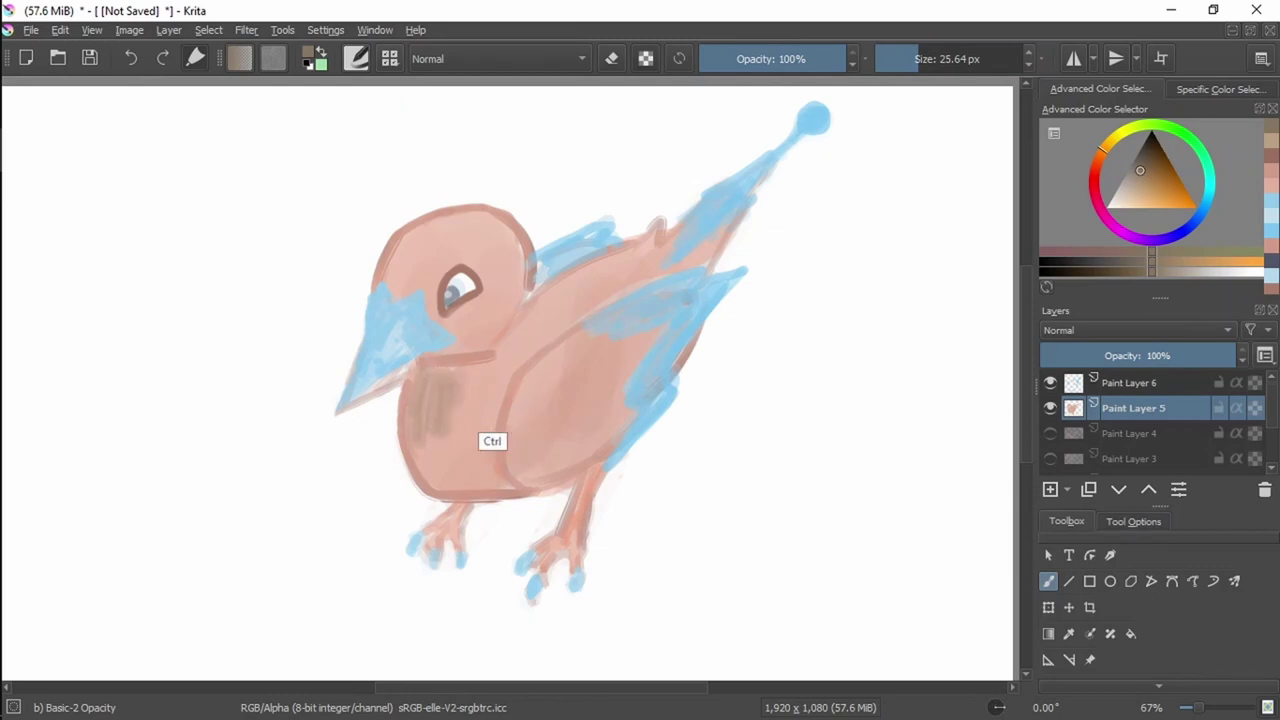
{"action": "key", "text": "ctrl+z"}
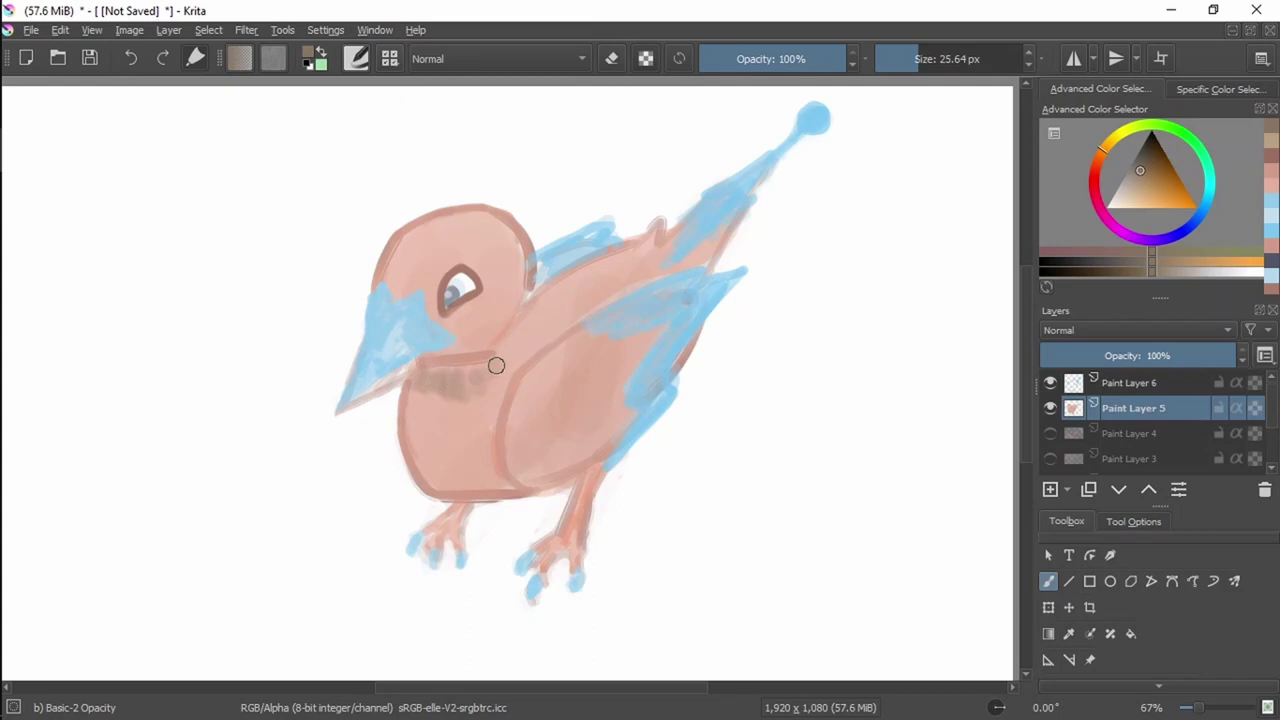
{"action": "mouse_move", "coordinate": [530, 323]}
{"action": "left_mouse_down"}
{"action": "mouse_move", "coordinate": [472, 381]}
{"action": "mouse_move", "coordinate": [520, 318]}
{"action": "mouse_move", "coordinate": [458, 410]}
{"action": "left_mouse_up"}
{"action": "key", "text": "ctrl+z"}
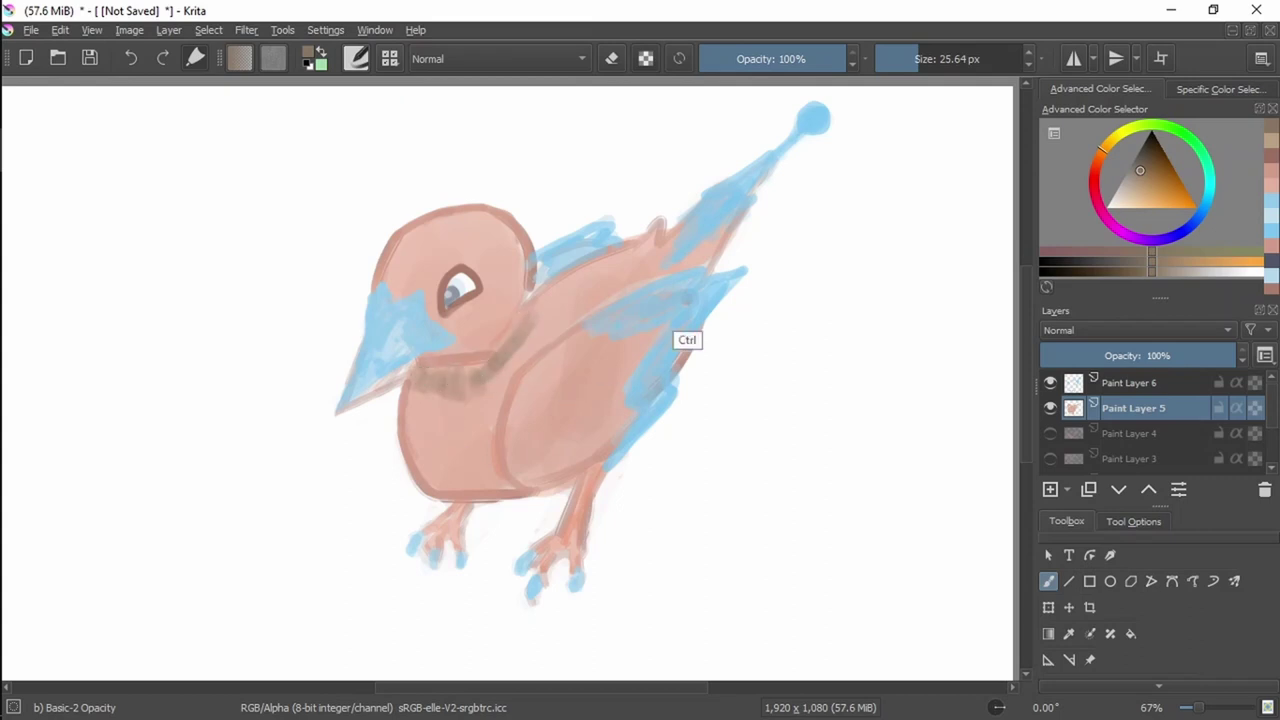
{"action": "key", "text": "ctrl+z"}
{"action": "key", "text": "ctrl+z"}
{"action": "key", "text": "ctrl+z"}
{"action": "key", "text": "ctrl+z"}
{"action": "key", "text": "ctrl+z"}
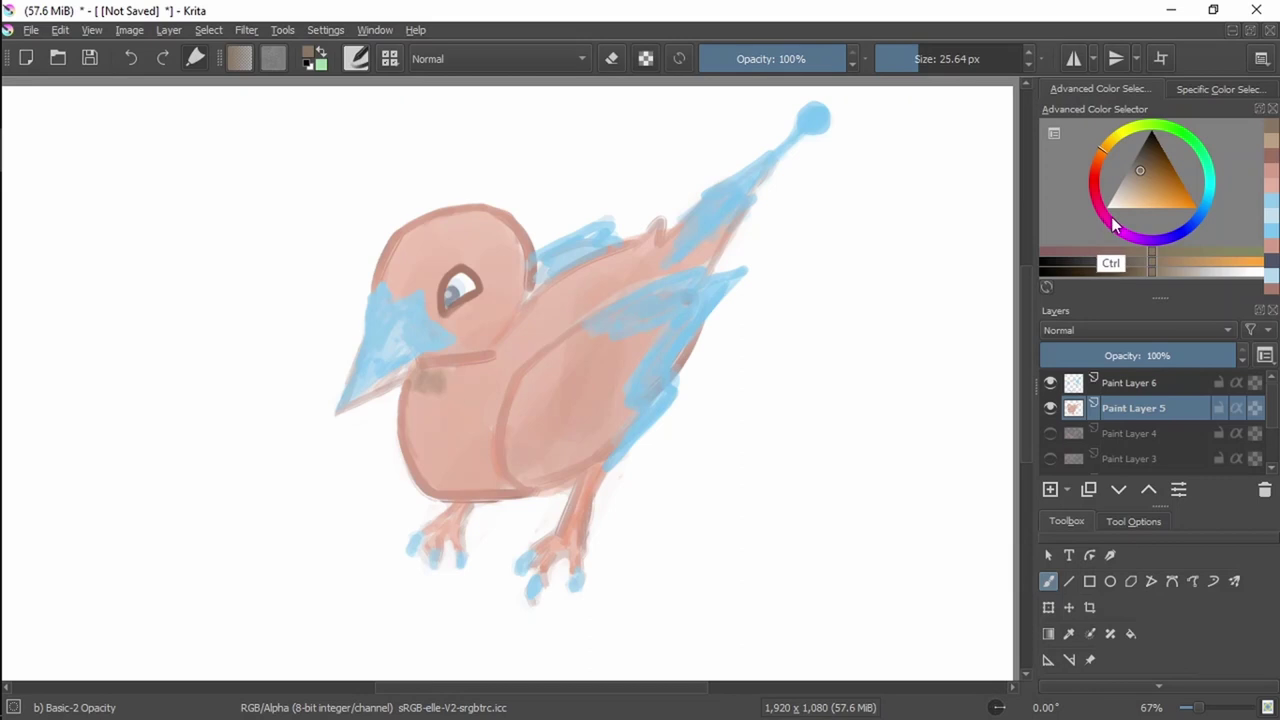
Try a more saturated brown for the shadow across the upper chest, and undo the stroke.
{"action": "left_click", "coordinate": [1141, 190]}
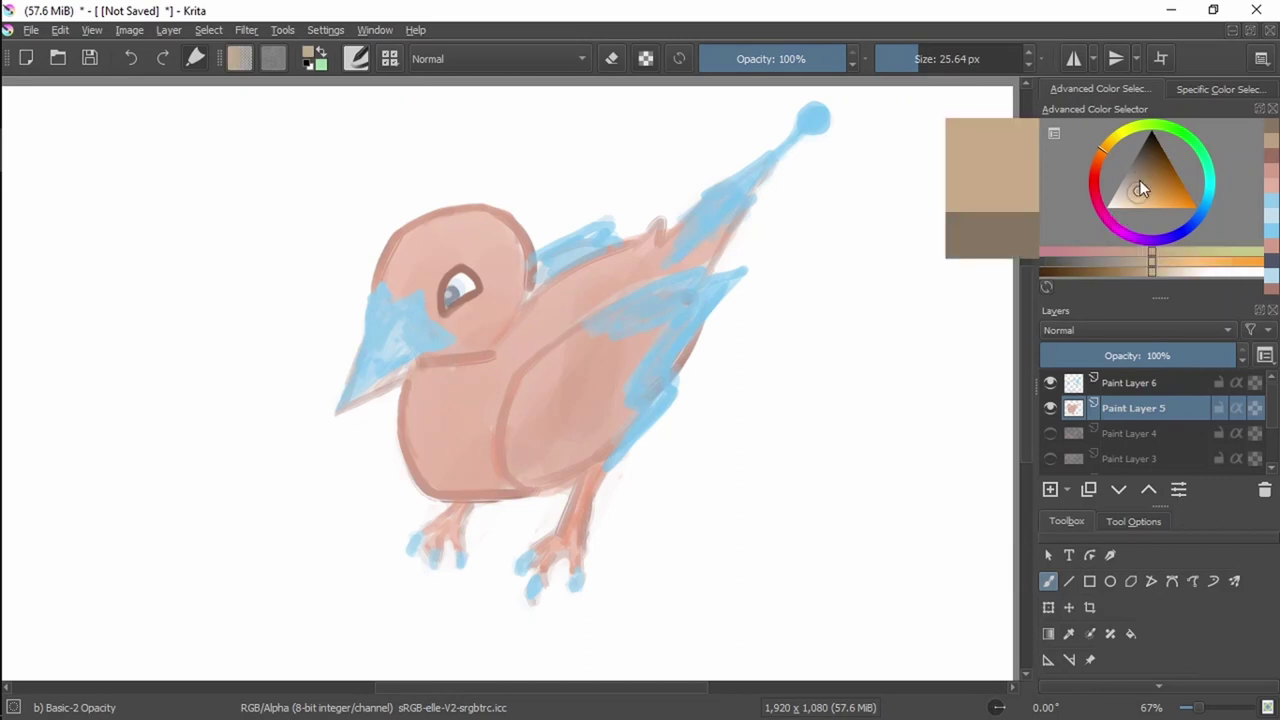
{"action": "left_click_drag", "start_coordinate": [1146, 171], "coordinate": [1160, 171]}
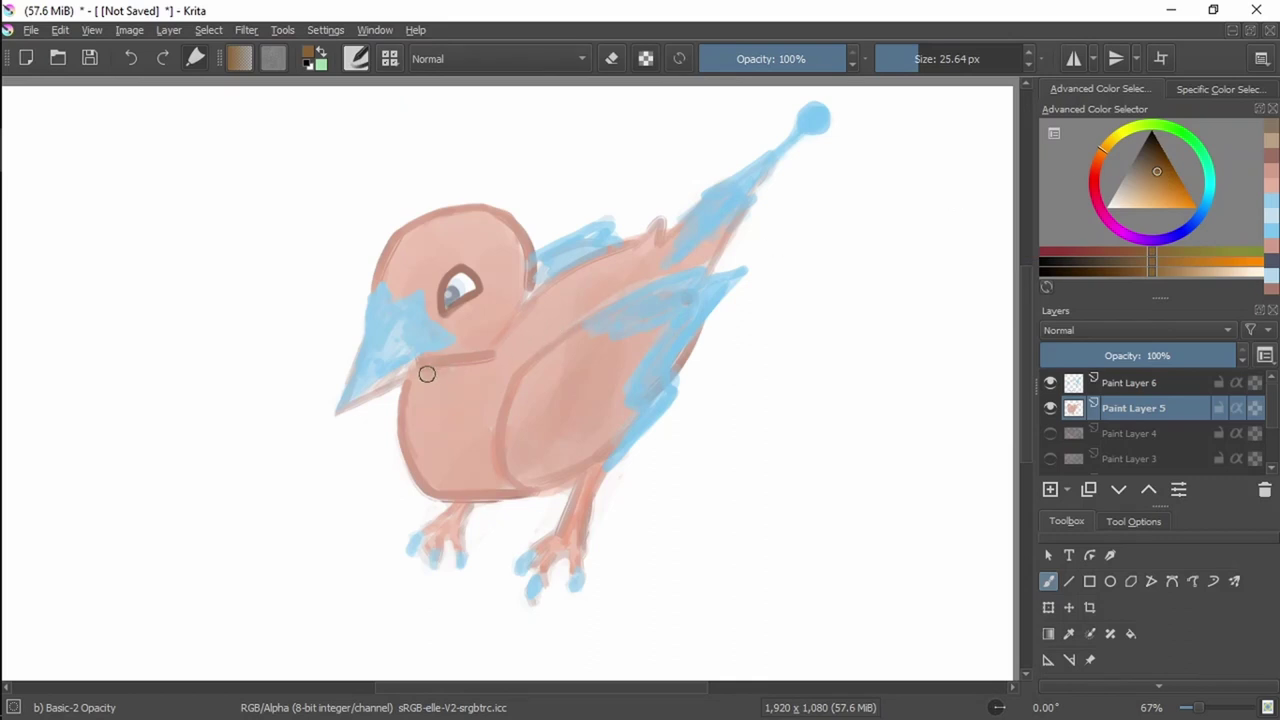
{"action": "left_click_drag", "start_coordinate": [427, 374], "coordinate": [416, 396]}
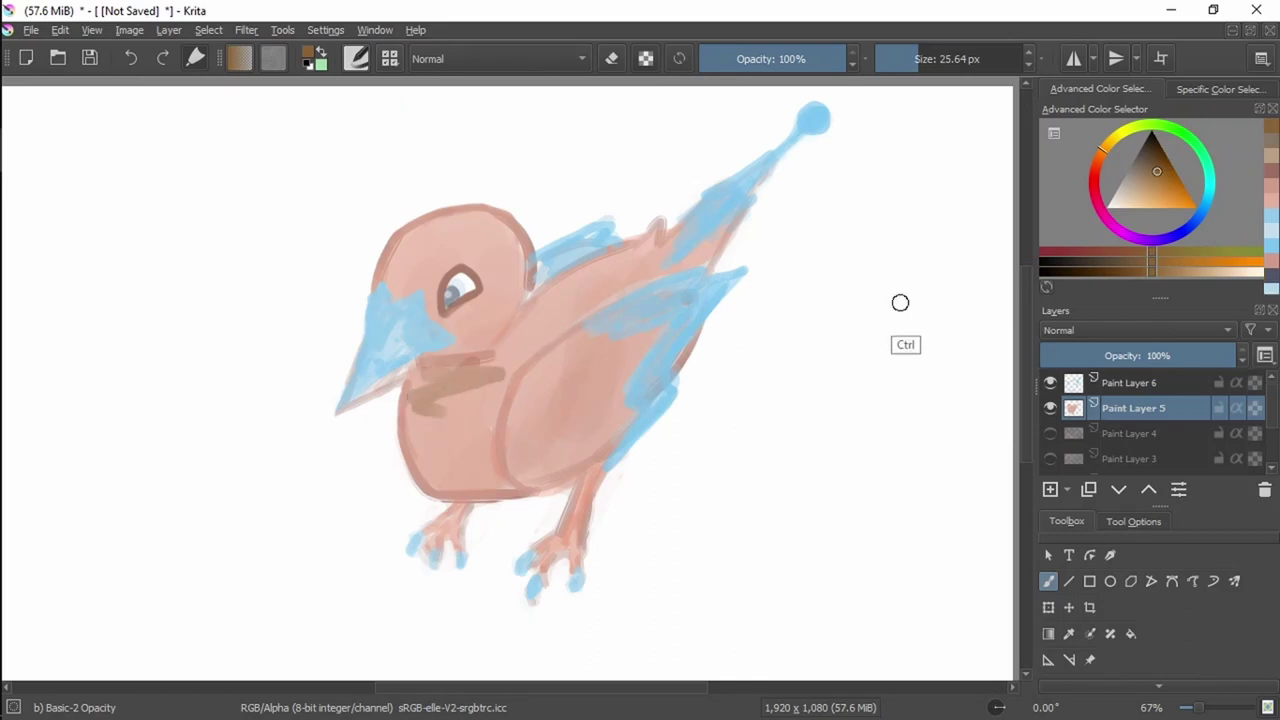
{"action": "key", "text": "ctrl+z"}
Shade the upper chest, neck side and lower wing in muted grey-brown with a brush size of 94.28 px.
{"action": "left_click", "coordinate": [1134, 187]}
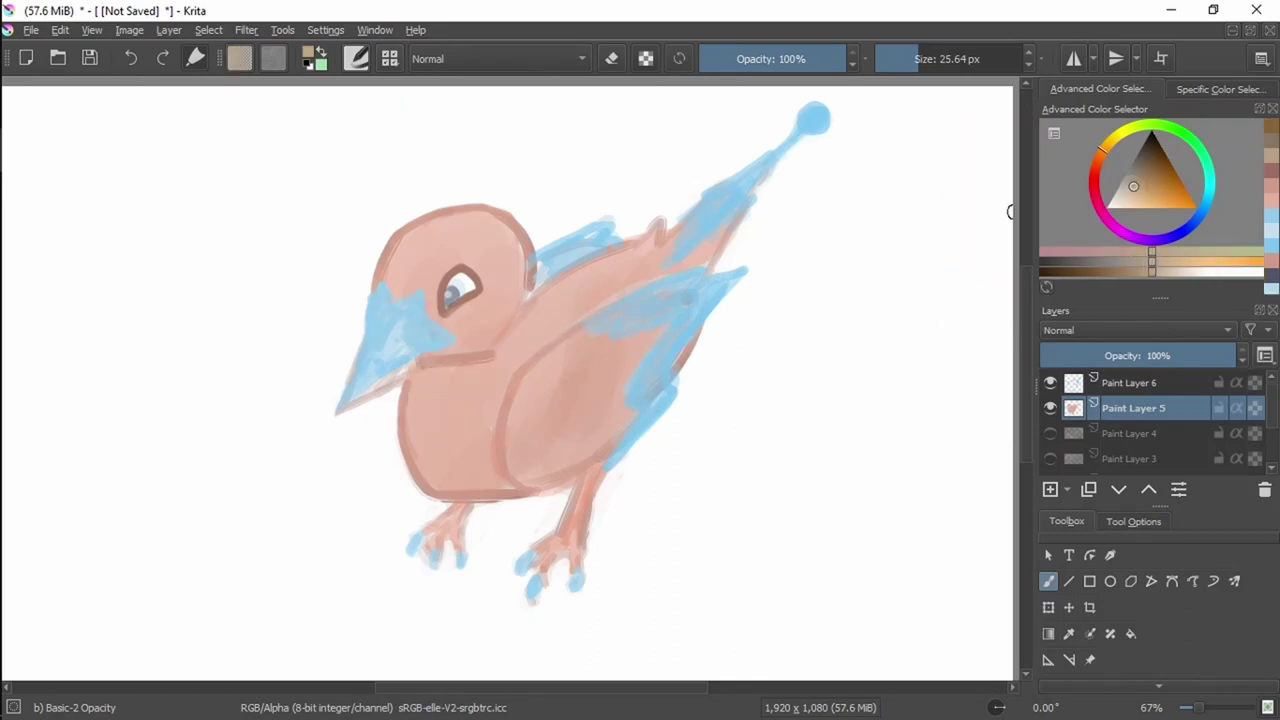
{"action": "left_click_drag", "start_coordinate": [932, 62], "coordinate": [940, 63]}
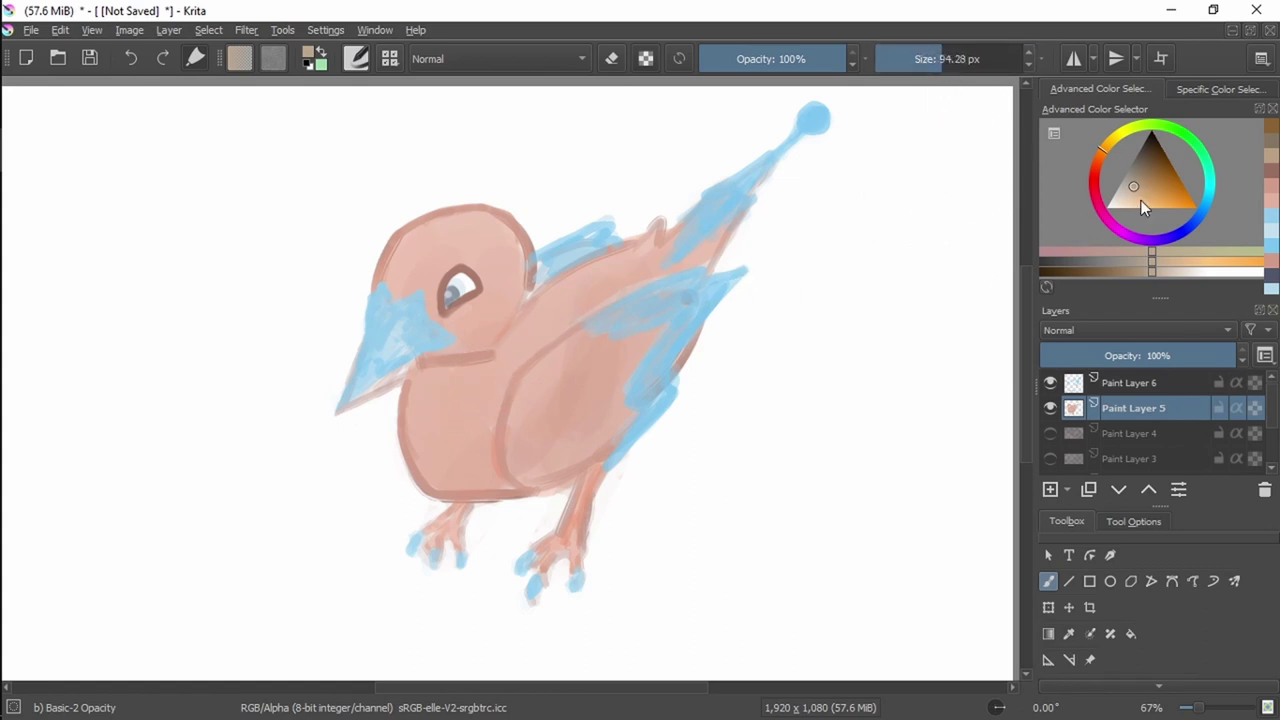
{"action": "left_click", "coordinate": [1142, 170]}
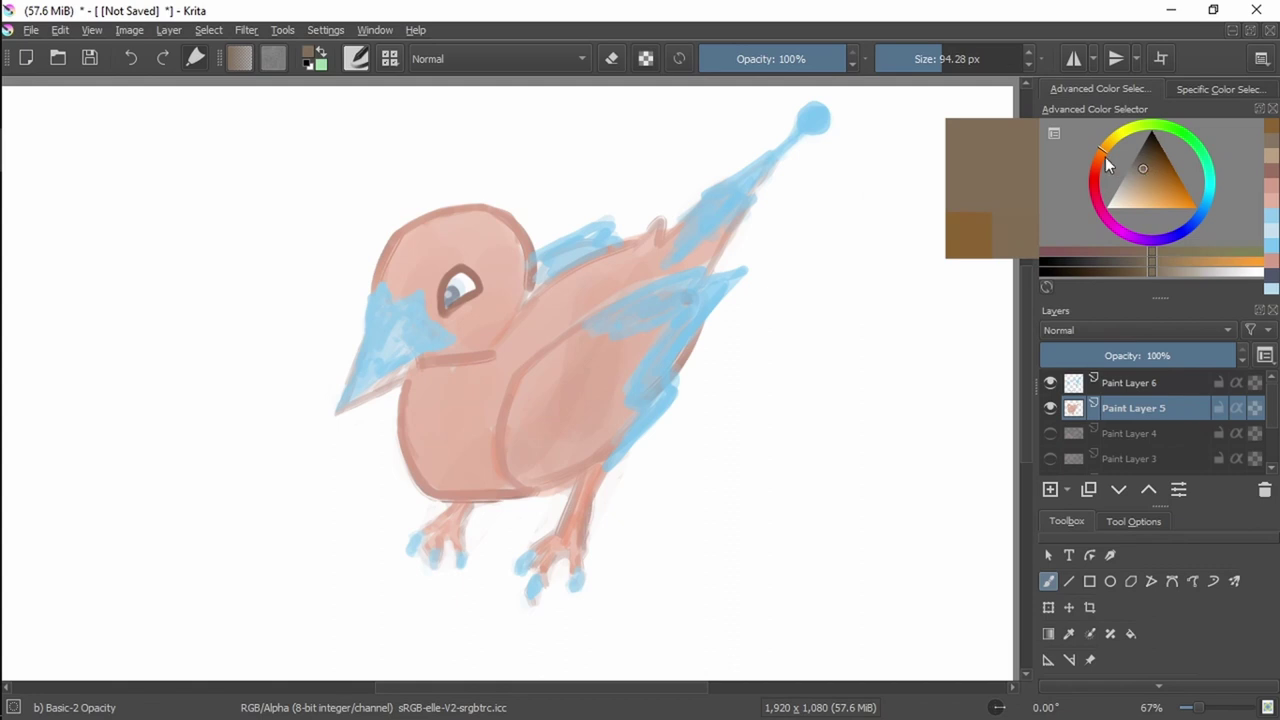
{"action": "mouse_move", "coordinate": [434, 397]}
{"action": "left_mouse_down"}
{"action": "mouse_move", "coordinate": [465, 383]}
{"action": "mouse_move", "coordinate": [434, 422]}
{"action": "mouse_move", "coordinate": [433, 395]}
{"action": "mouse_move", "coordinate": [466, 387]}
{"action": "mouse_move", "coordinate": [454, 409]}
{"action": "mouse_move", "coordinate": [529, 329]}
{"action": "left_mouse_up"}
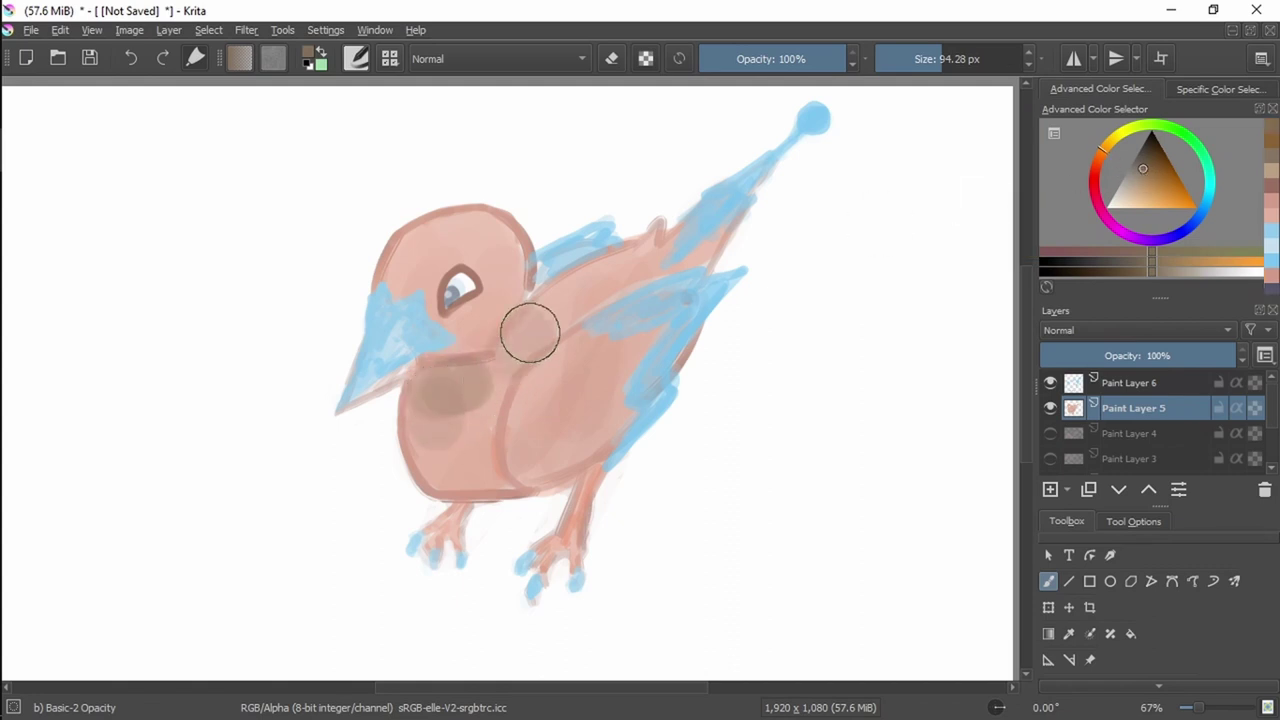
{"action": "mouse_move", "coordinate": [543, 471]}
{"action": "left_mouse_down"}
{"action": "mouse_move", "coordinate": [552, 390]}
{"action": "mouse_move", "coordinate": [588, 443]}
{"action": "mouse_move", "coordinate": [550, 471]}
{"action": "mouse_move", "coordinate": [627, 419]}
{"action": "left_mouse_up"}
{"action": "key", "text": "ctrl+z"}
{"action": "key", "text": "ctrl+z"}
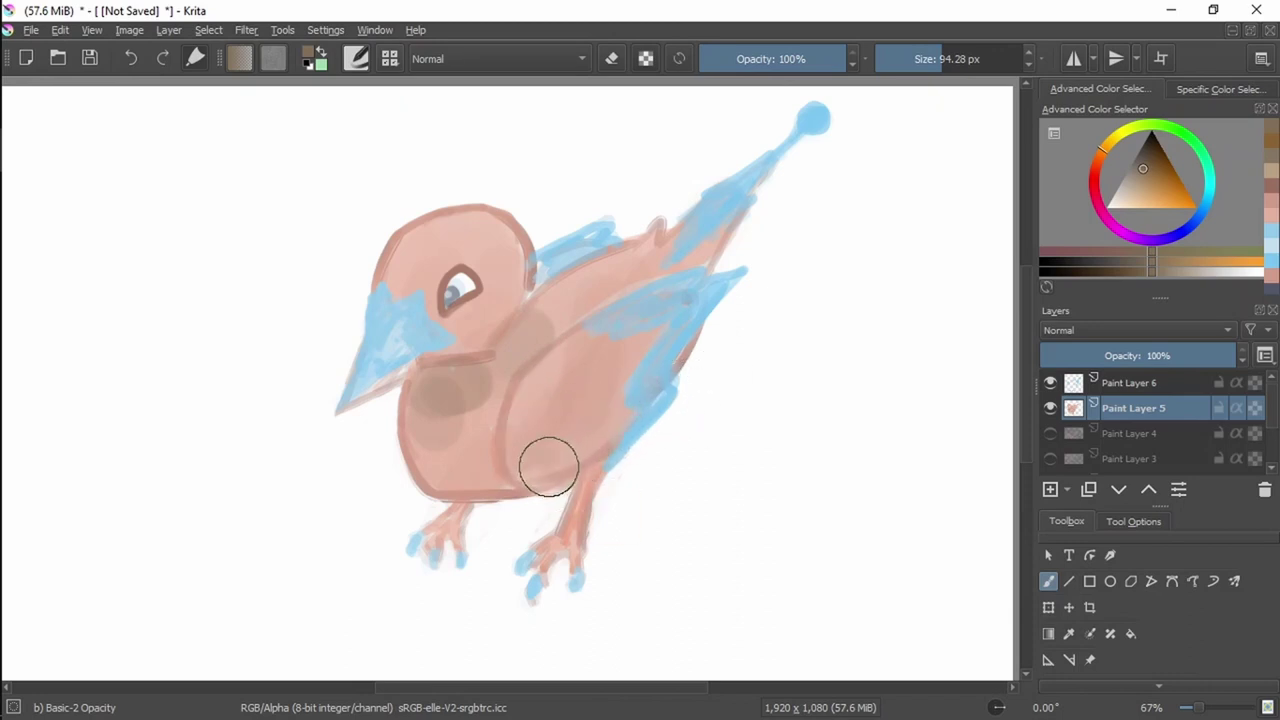
{"action": "left_click_drag", "start_coordinate": [550, 464], "coordinate": [588, 449]}
Erase the stray grey-brown spot on the white background beside the wing's lower blue feathers.
{"action": "scroll", "coordinate": [651, 449], "scroll_direction": "up", "scroll_amount": 3}
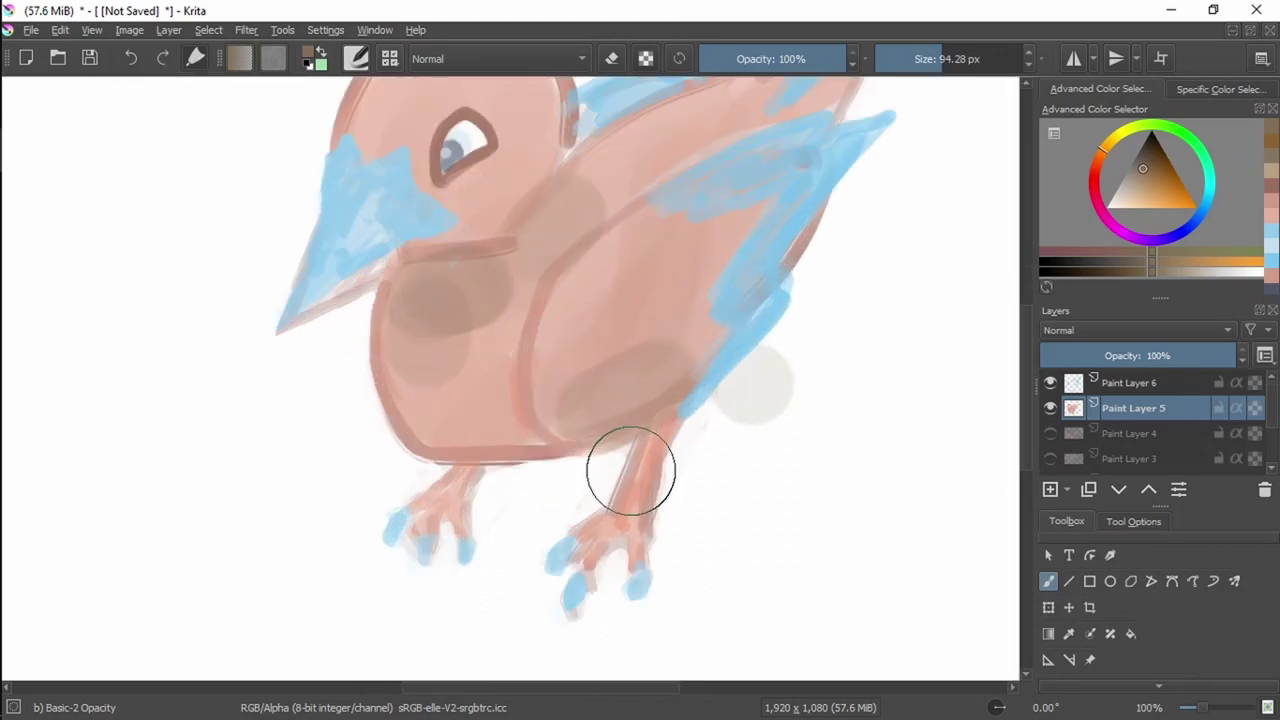
{"action": "left_click_drag", "start_coordinate": [692, 548], "coordinate": [721, 482]}
{"action": "key", "text": "ctrl+z"}
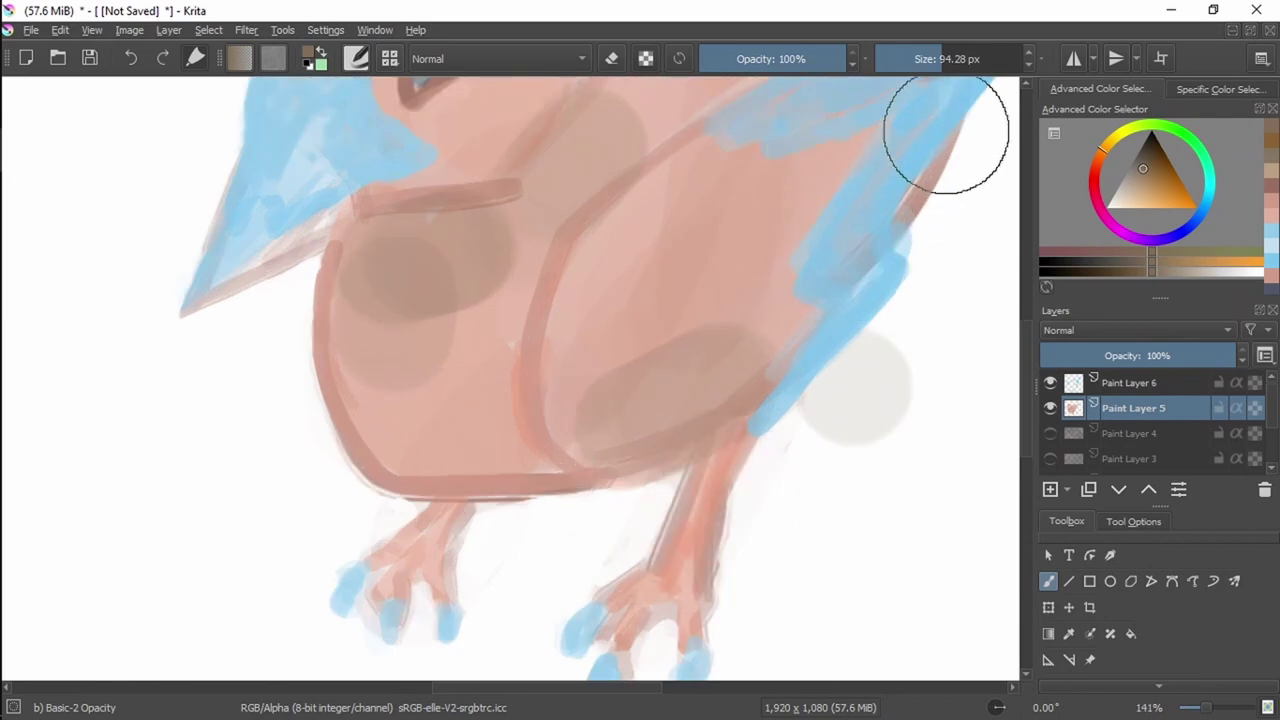
{"action": "key", "text": "e"}
{"action": "left_click_drag", "start_coordinate": [874, 423], "coordinate": [849, 420]}
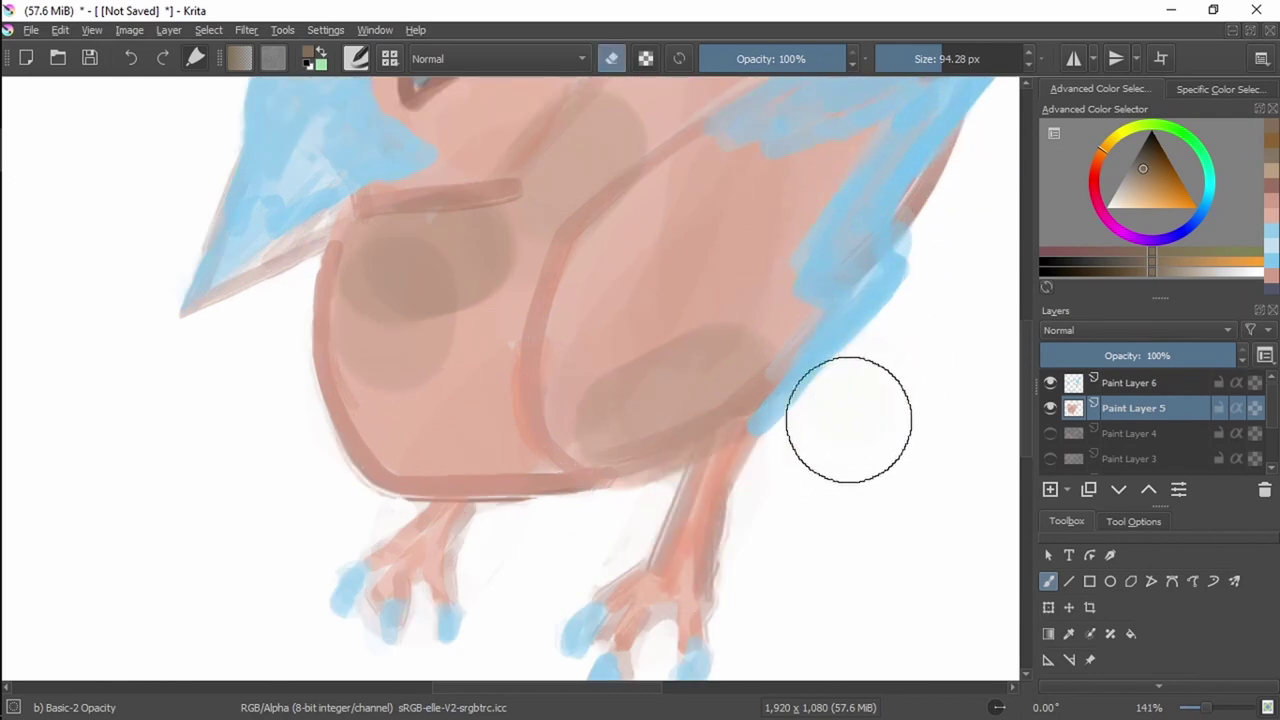
Undo the last eraser stroke and erase the grey smudge again on the white background beside the lower blue feathers.
{"action": "key", "text": "ctrl+z"}
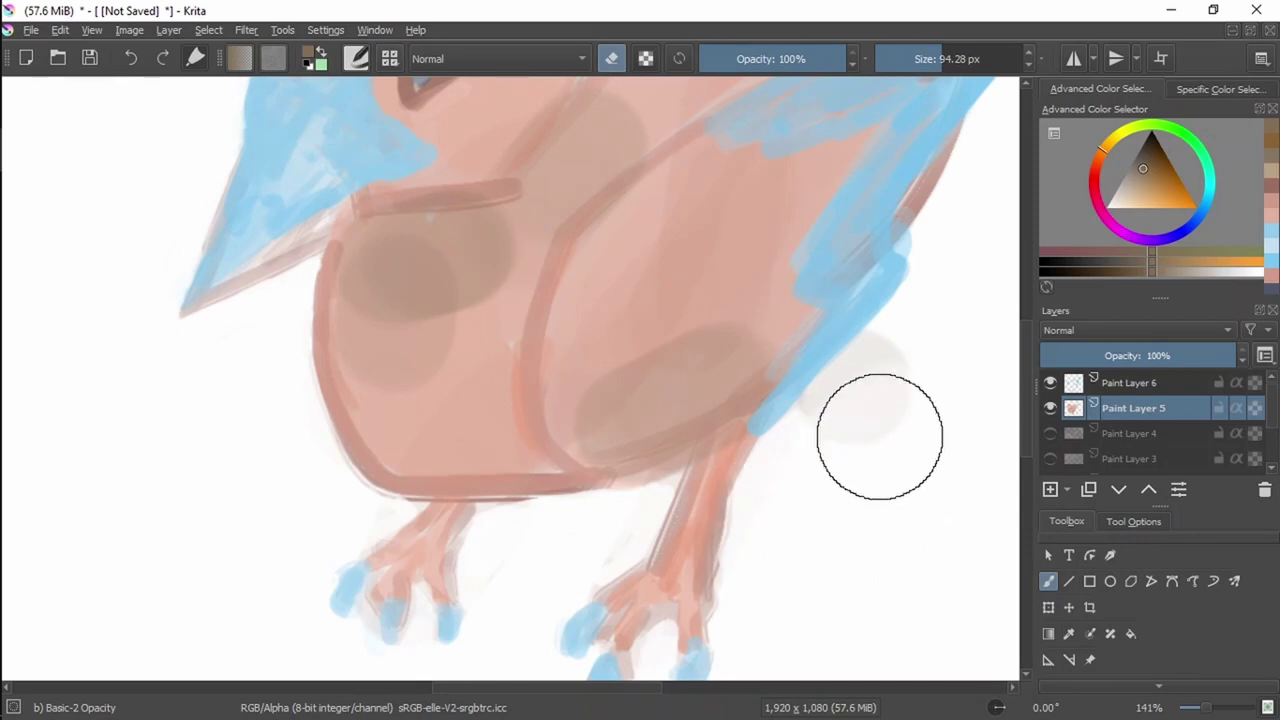
{"action": "mouse_move", "coordinate": [883, 395]}
{"action": "left_mouse_down"}
{"action": "mouse_move", "coordinate": [922, 371]}
{"action": "mouse_move", "coordinate": [843, 457]}
{"action": "left_mouse_up"}
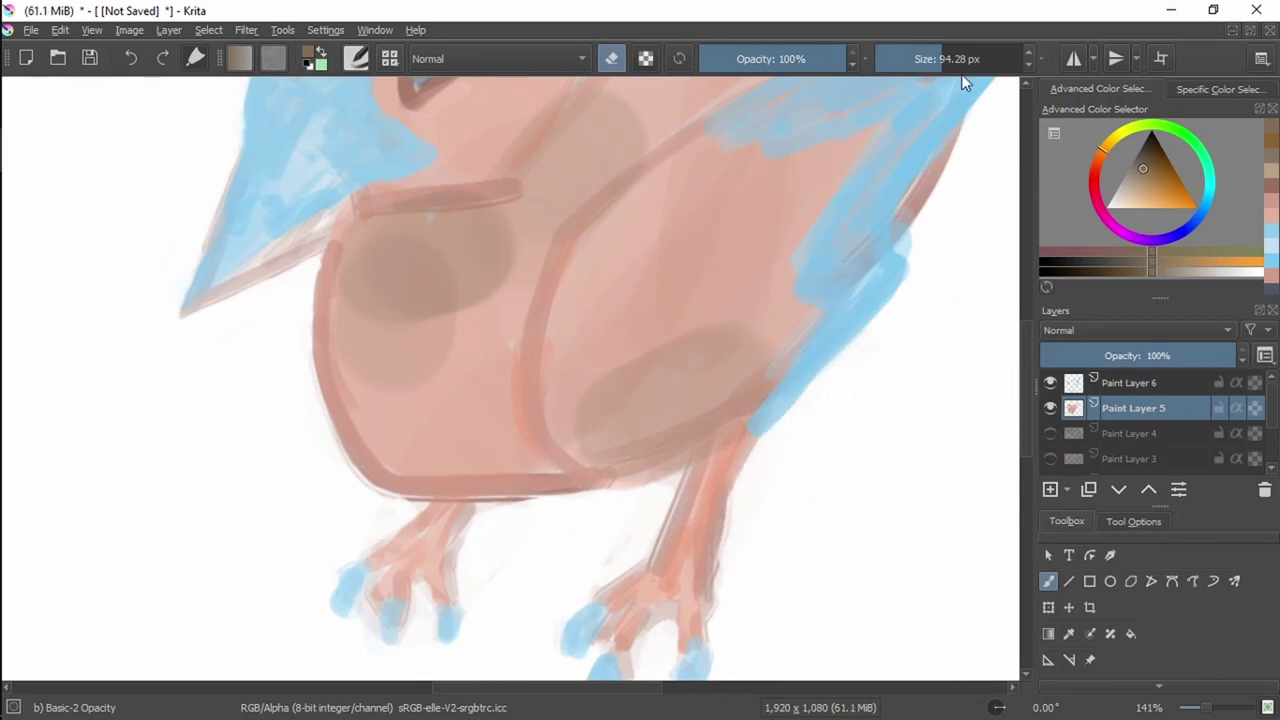
Shade the top of the rear leg, the feet and the lower wing in grey-brown with a brush size of 16.86 px.
{"action": "left_click", "coordinate": [912, 63]}
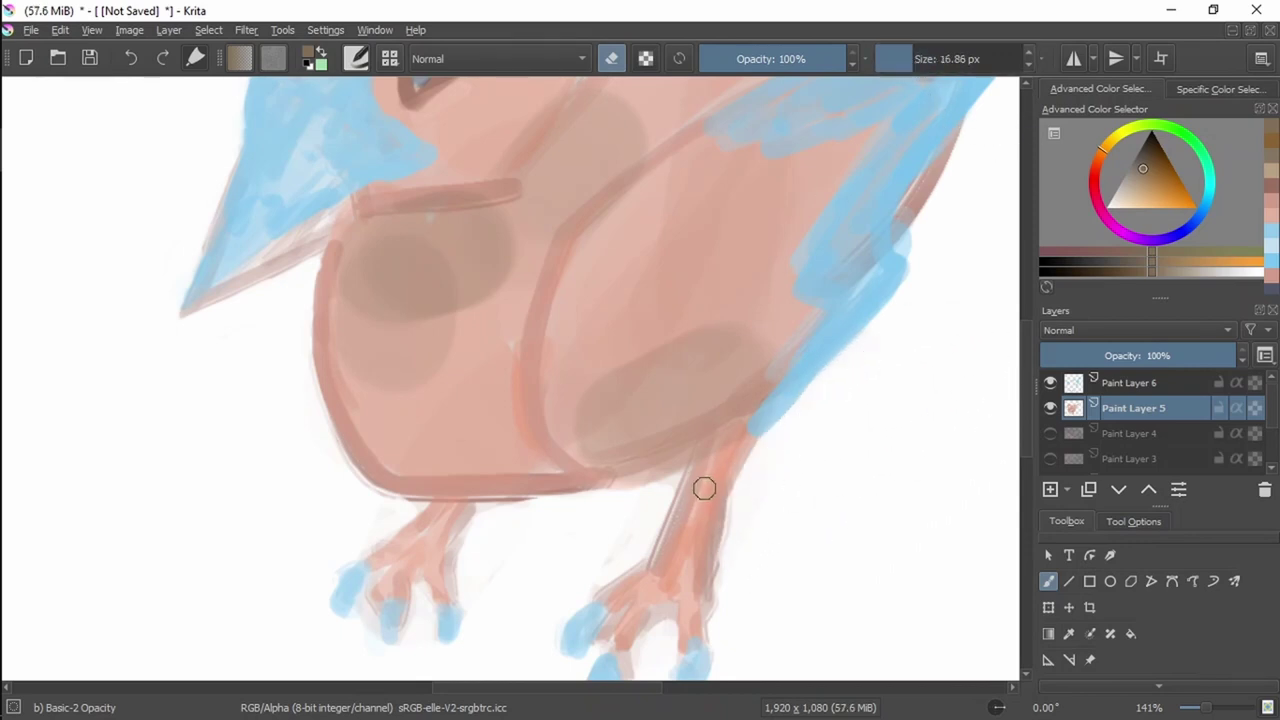
{"action": "mouse_move", "coordinate": [703, 489]}
{"action": "left_mouse_down"}
{"action": "mouse_move", "coordinate": [716, 455]}
{"action": "mouse_move", "coordinate": [684, 519]}
{"action": "mouse_move", "coordinate": [719, 435]}
{"action": "mouse_move", "coordinate": [691, 537]}
{"action": "mouse_move", "coordinate": [713, 504]}
{"action": "mouse_move", "coordinate": [655, 589]}
{"action": "mouse_move", "coordinate": [687, 557]}
{"action": "mouse_move", "coordinate": [672, 591]}
{"action": "mouse_move", "coordinate": [675, 520]}
{"action": "mouse_move", "coordinate": [729, 429]}
{"action": "mouse_move", "coordinate": [693, 510]}
{"action": "left_mouse_up"}
{"action": "key", "text": "ctrl+z"}
{"action": "key", "text": "e"}
{"action": "key", "text": "ctrl+z"}
{"action": "key", "text": "ctrl+z"}
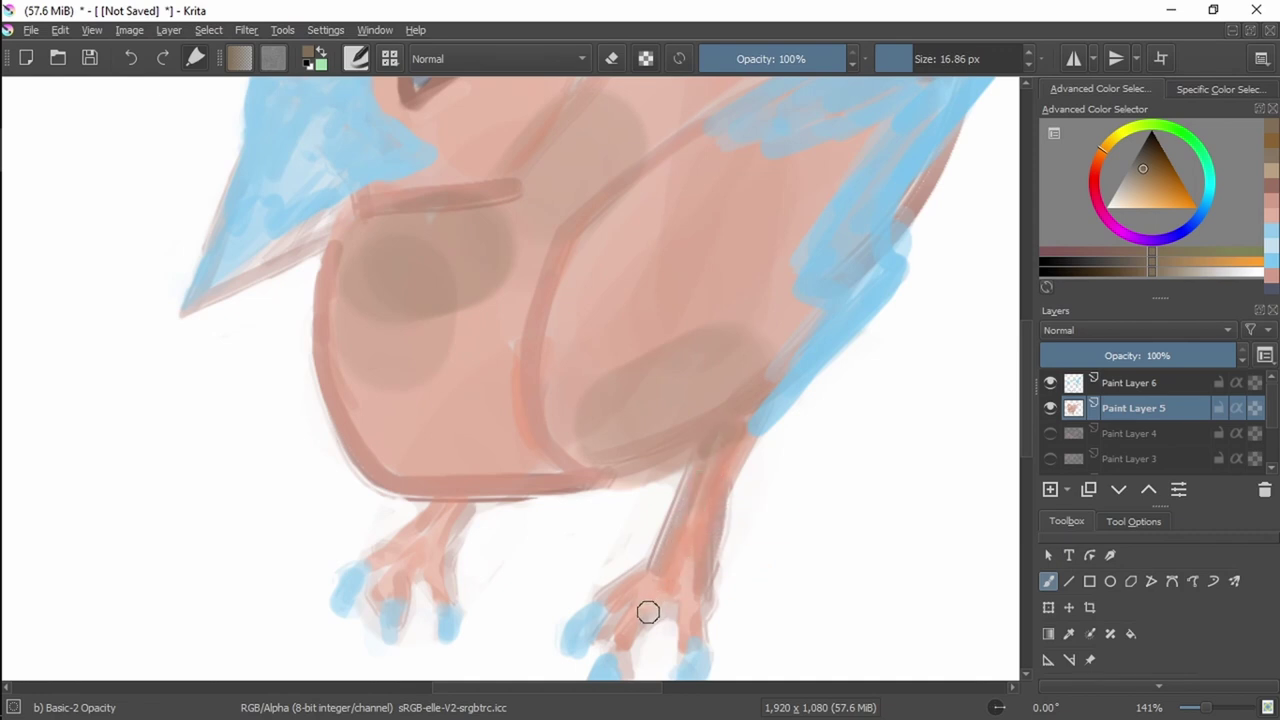
{"action": "left_click_drag", "start_coordinate": [648, 612], "coordinate": [685, 615]}
{"action": "mouse_move", "coordinate": [418, 549]}
{"action": "left_mouse_down"}
{"action": "mouse_move", "coordinate": [451, 500]}
{"action": "mouse_move", "coordinate": [389, 583]}
{"action": "mouse_move", "coordinate": [415, 592]}
{"action": "left_mouse_up"}
{"action": "left_click_drag", "start_coordinate": [714, 347], "coordinate": [664, 431]}
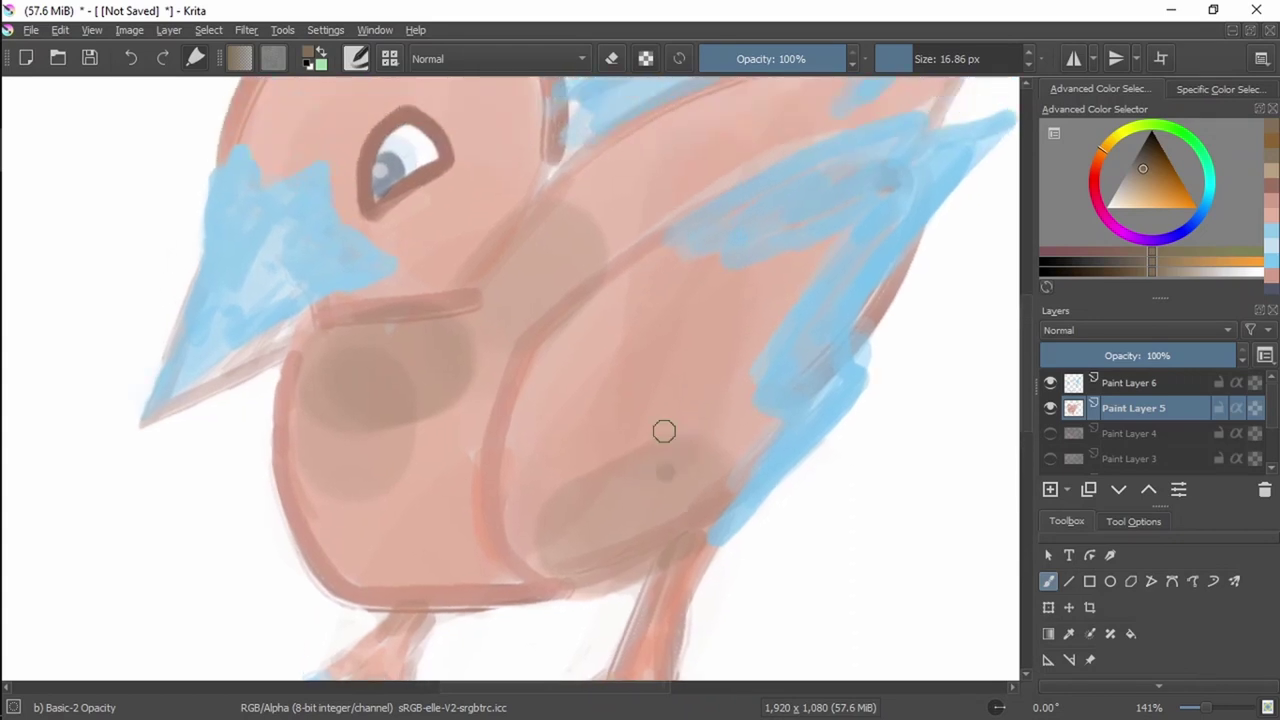
Add small grey-brown shadow strokes over the upper chest, the side of the neck and behind the head.
{"action": "mouse_move", "coordinate": [426, 388]}
{"action": "left_mouse_down"}
{"action": "mouse_move", "coordinate": [451, 355]}
{"action": "mouse_move", "coordinate": [437, 344]}
{"action": "mouse_move", "coordinate": [542, 238]}
{"action": "left_mouse_up"}
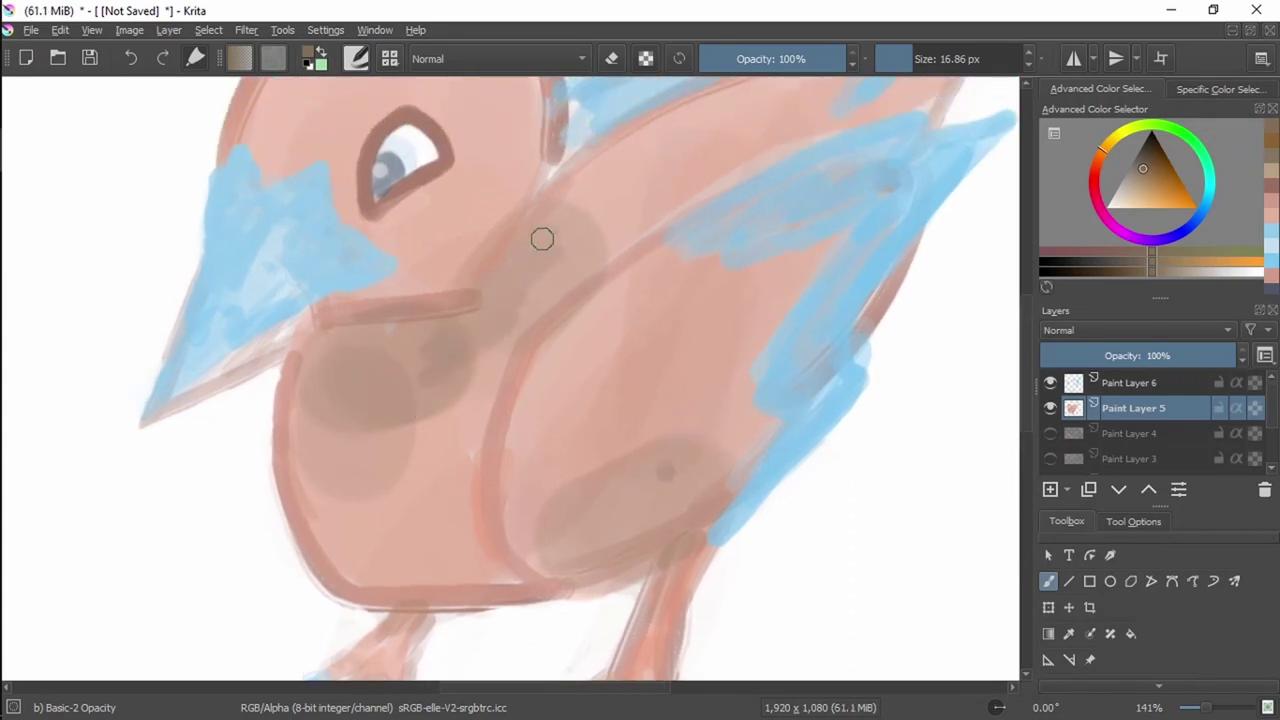
{"action": "left_click_drag", "start_coordinate": [362, 363], "coordinate": [354, 328]}
{"action": "mouse_move", "coordinate": [518, 306]}
{"action": "left_mouse_down"}
{"action": "mouse_move", "coordinate": [478, 398]}
{"action": "mouse_move", "coordinate": [497, 456]}
{"action": "left_mouse_up"}
{"action": "left_click_drag", "start_coordinate": [538, 335], "coordinate": [549, 437]}
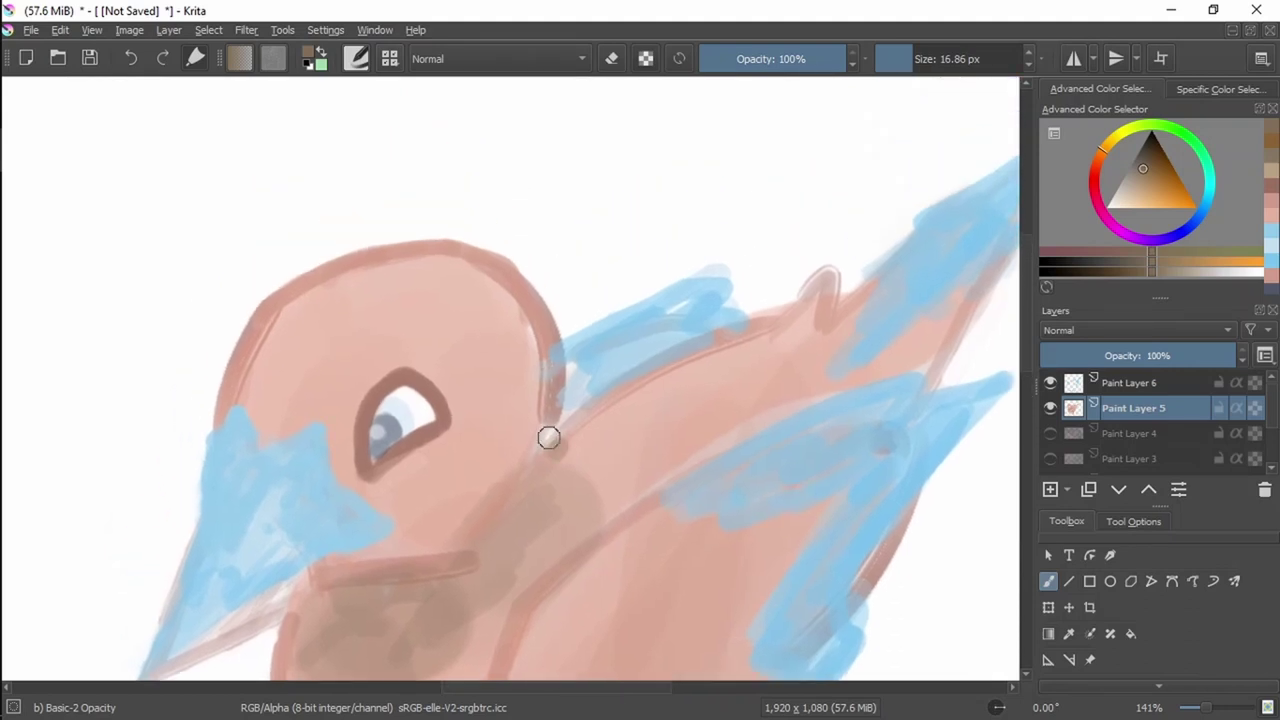
{"action": "left_click", "coordinate": [551, 438]}
{"action": "left_click_drag", "start_coordinate": [588, 557], "coordinate": [577, 395]}
{"action": "left_click", "coordinate": [562, 238]}
Undo the grey-brown shading strokes on the bird's neck, chest, wing and leg.
{"action": "key", "text": "ctrl+z"}
{"action": "key", "text": "ctrl+z"}
{"action": "key", "text": "ctrl+z"}
{"action": "key", "text": "ctrl+z"}
{"action": "key", "text": "ctrl+z"}
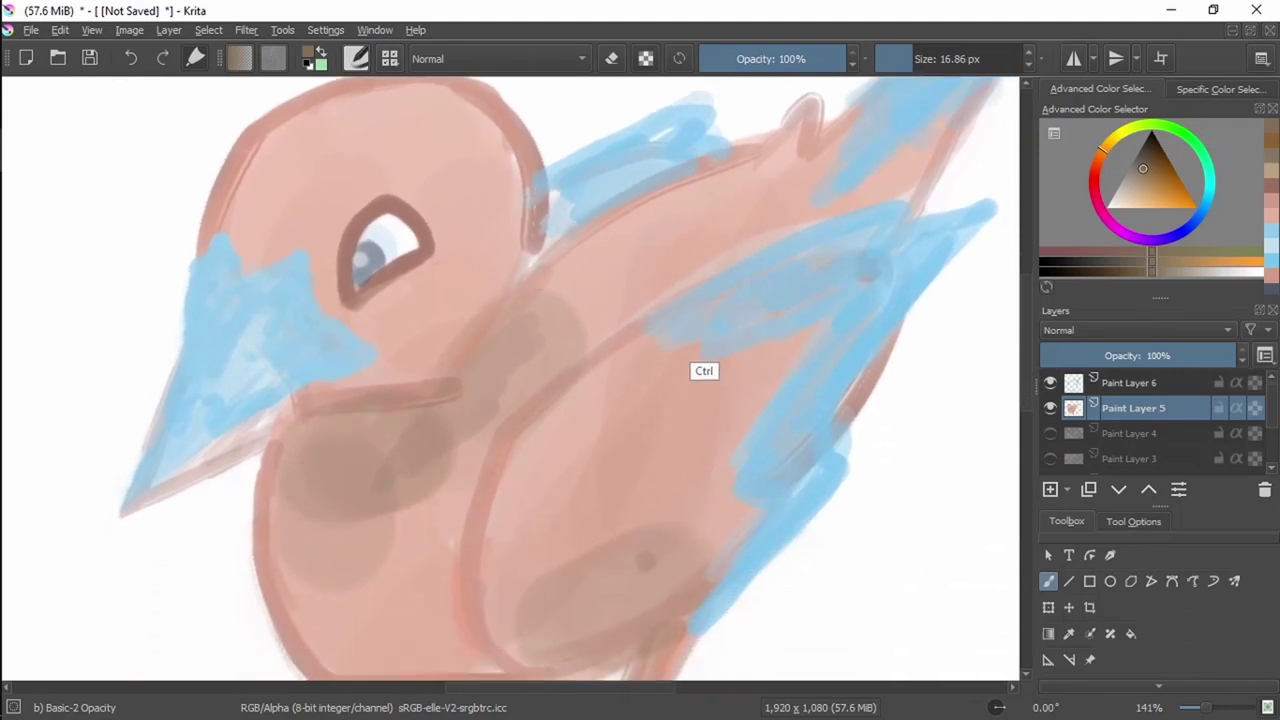
{"action": "key", "text": "ctrl+z"}
{"action": "key", "text": "ctrl+z"}
{"action": "key", "text": "ctrl+z"}
{"action": "key", "text": "ctrl+z"}
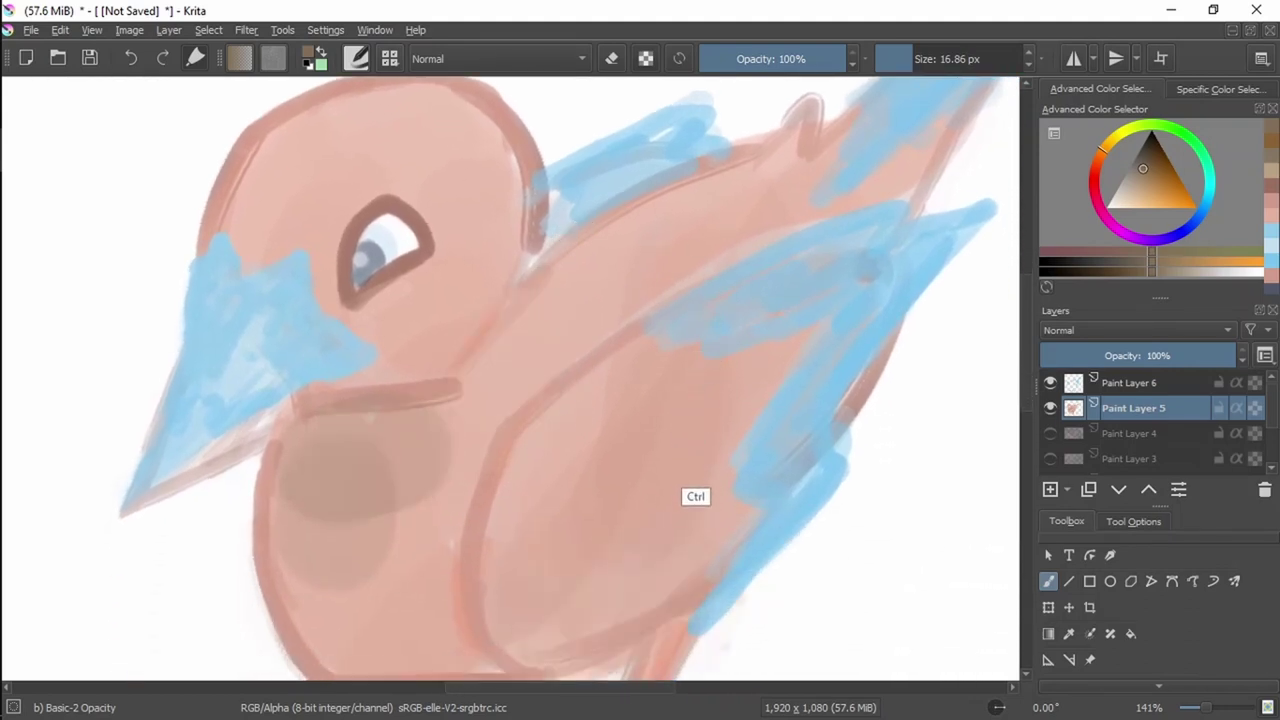
Group Paint Layer 6, add Paint Layer 5 to the same group, and collapse the group.
{"action": "scroll", "coordinate": [686, 414], "scroll_direction": "down", "scroll_amount": 5}
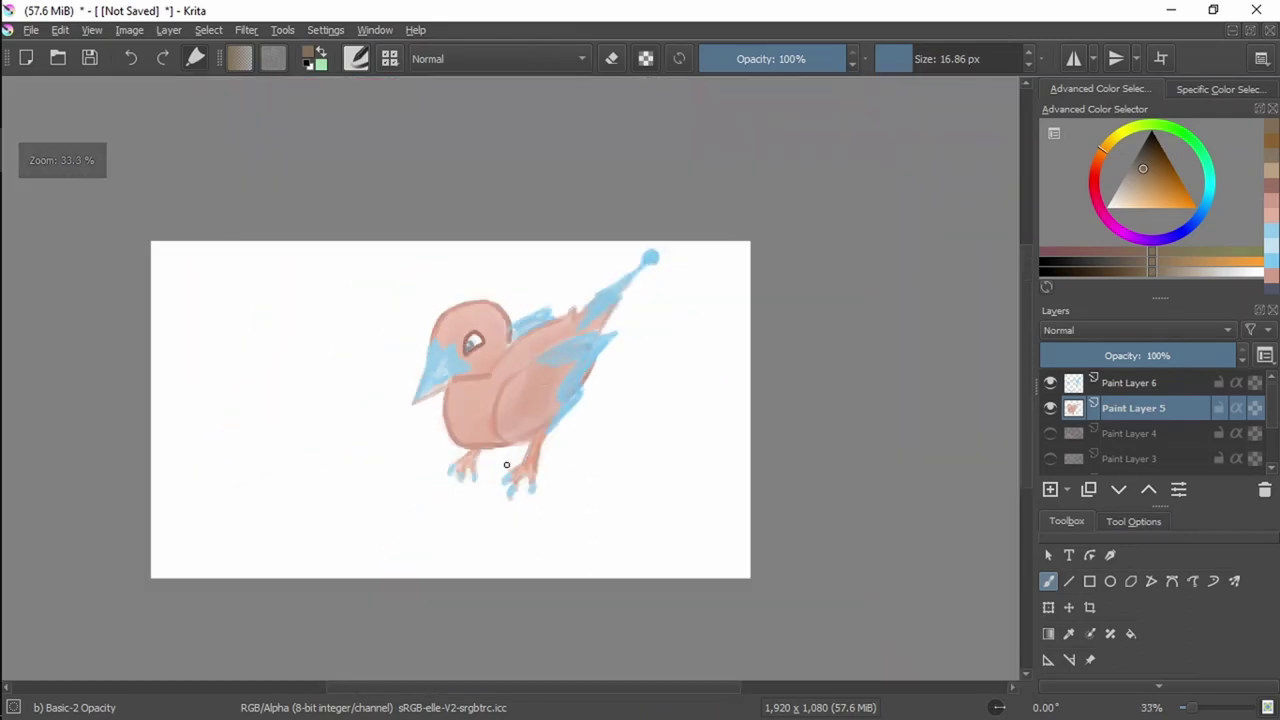
{"action": "left_click_drag", "start_coordinate": [501, 408], "coordinate": [587, 416]}
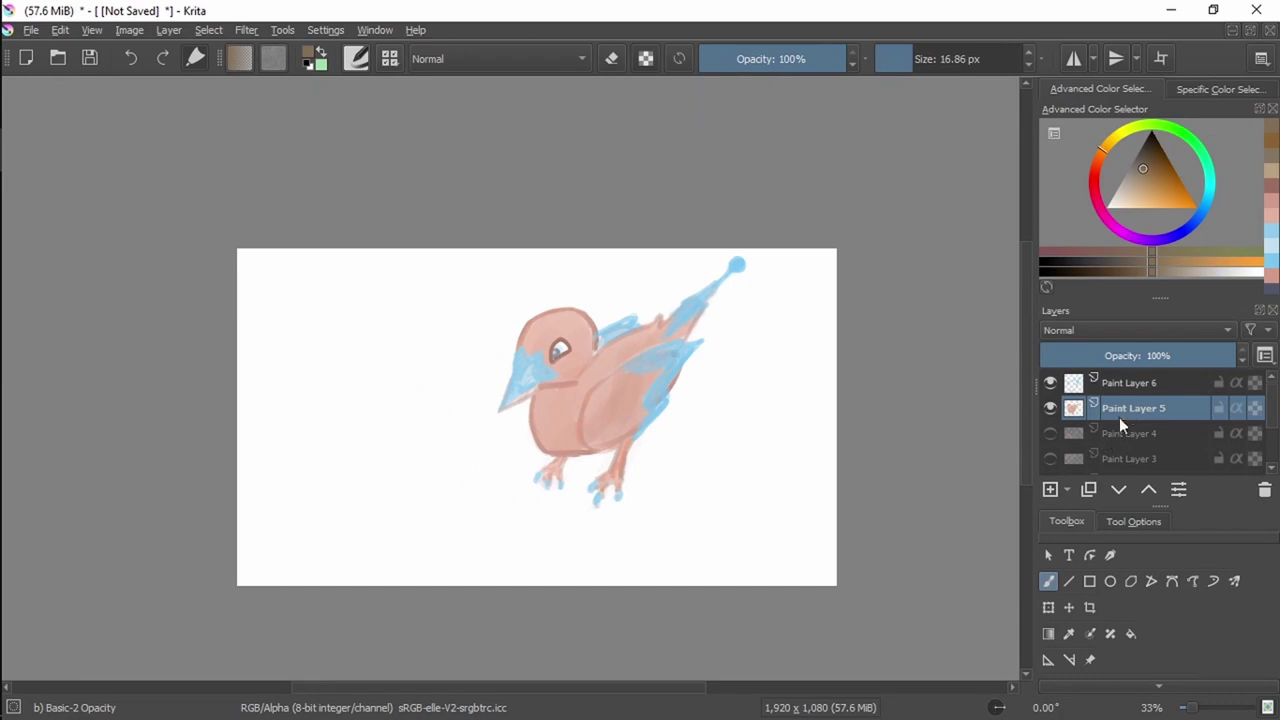
{"action": "left_click", "coordinate": [1125, 383]}
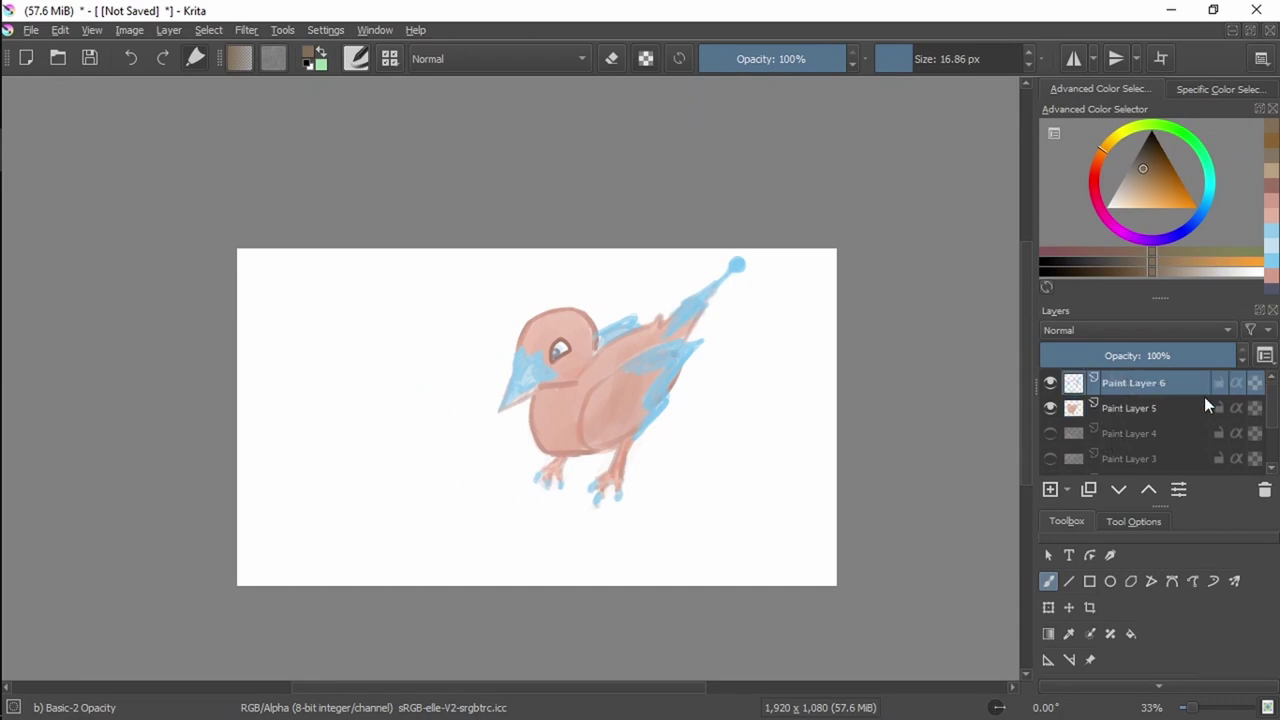
{"action": "right_click", "coordinate": [1146, 387]}
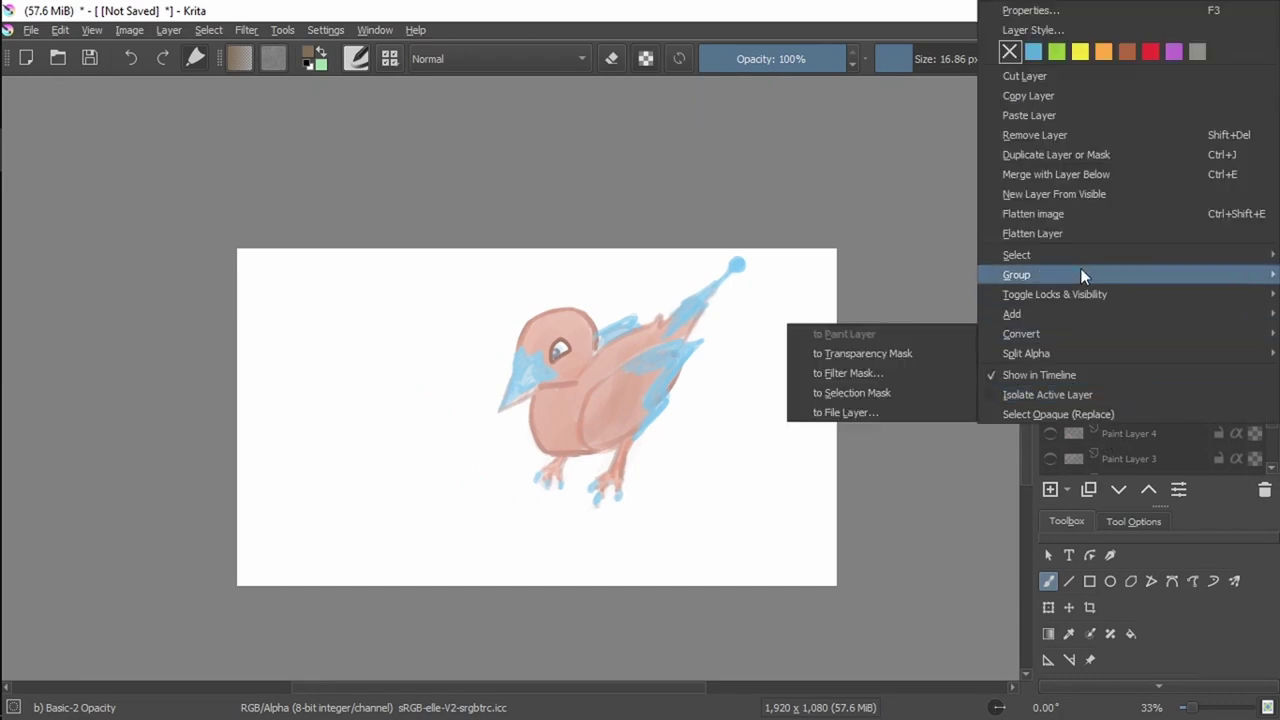
{"action": "mouse_move", "coordinate": [1065, 274]}
{"action": "left_click", "coordinate": [874, 276]}
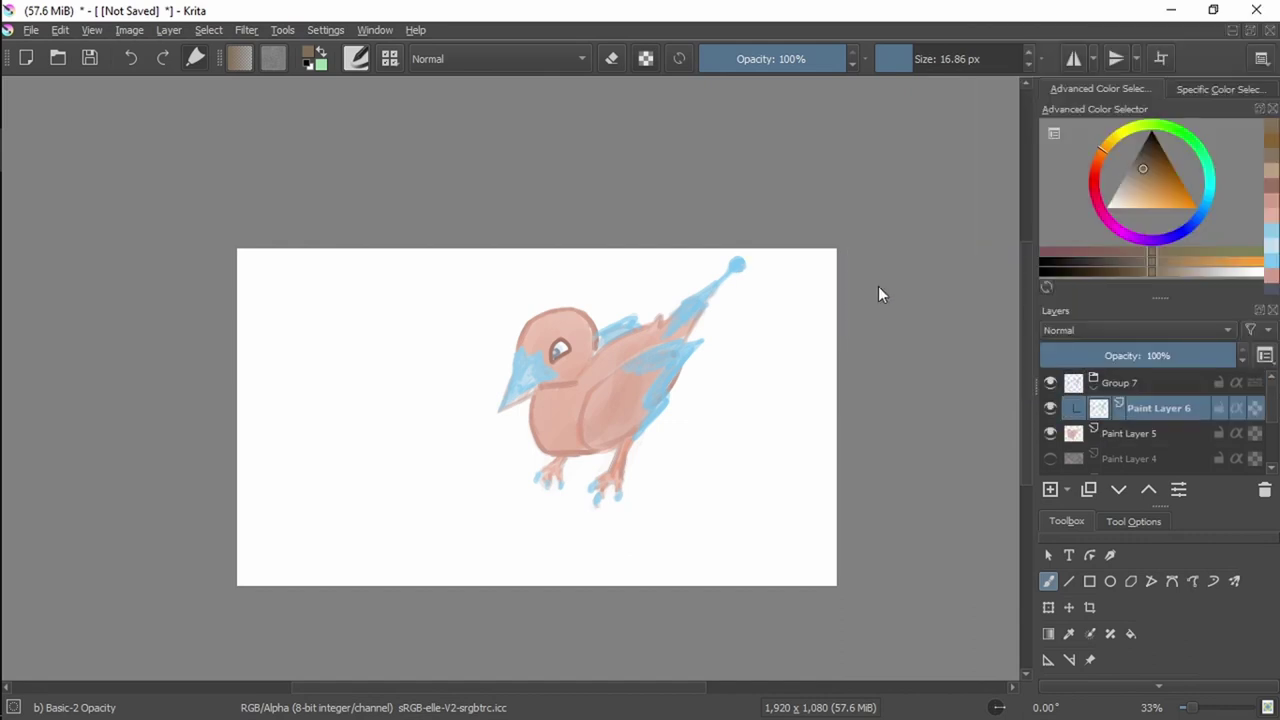
{"action": "mouse_move", "coordinate": [1150, 433]}
{"action": "left_mouse_down"}
{"action": "mouse_move", "coordinate": [1180, 406]}
{"action": "mouse_move", "coordinate": [1168, 416]}
{"action": "left_mouse_up"}
{"action": "left_click", "coordinate": [1097, 390]}
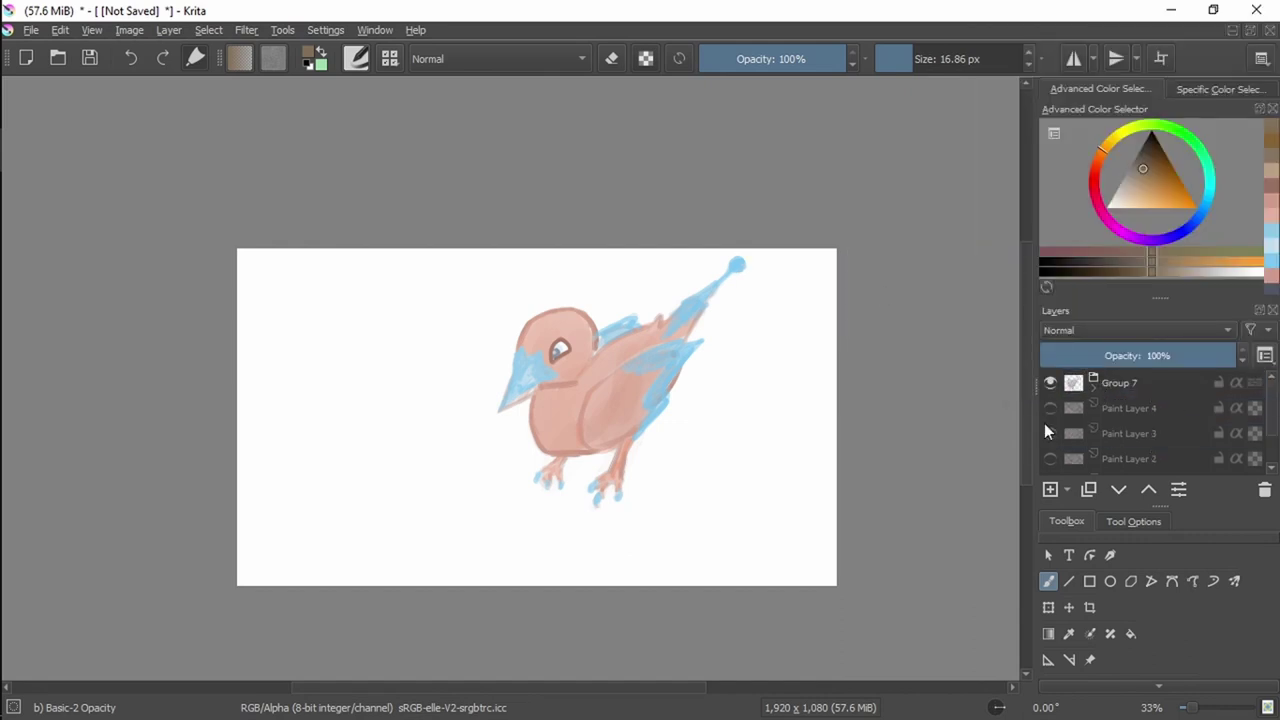
Move the grouped bird slightly down and to the left on the canvas.
{"action": "left_click", "coordinate": [1130, 394]}
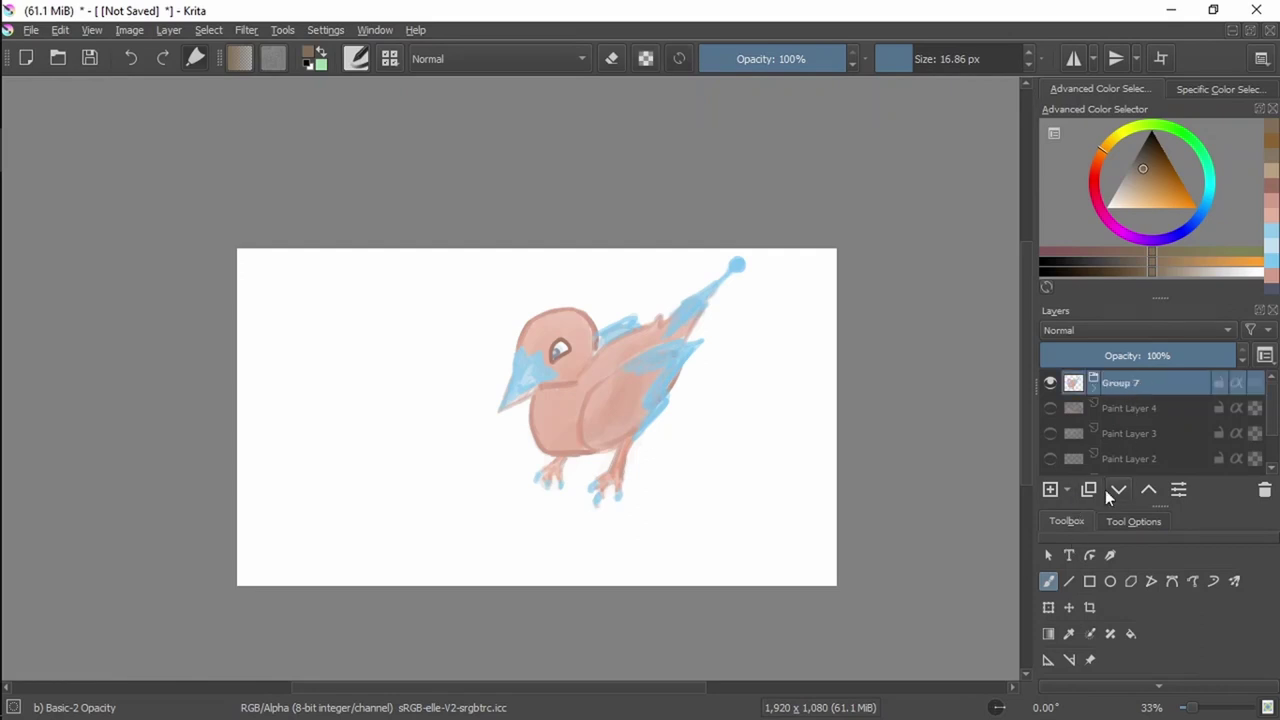
{"action": "left_click", "coordinate": [1068, 607]}
{"action": "mouse_move", "coordinate": [605, 432]}
{"action": "left_mouse_down"}
{"action": "mouse_move", "coordinate": [540, 466]}
{"action": "mouse_move", "coordinate": [546, 451]}
{"action": "mouse_move", "coordinate": [606, 446]}
{"action": "left_mouse_up"}
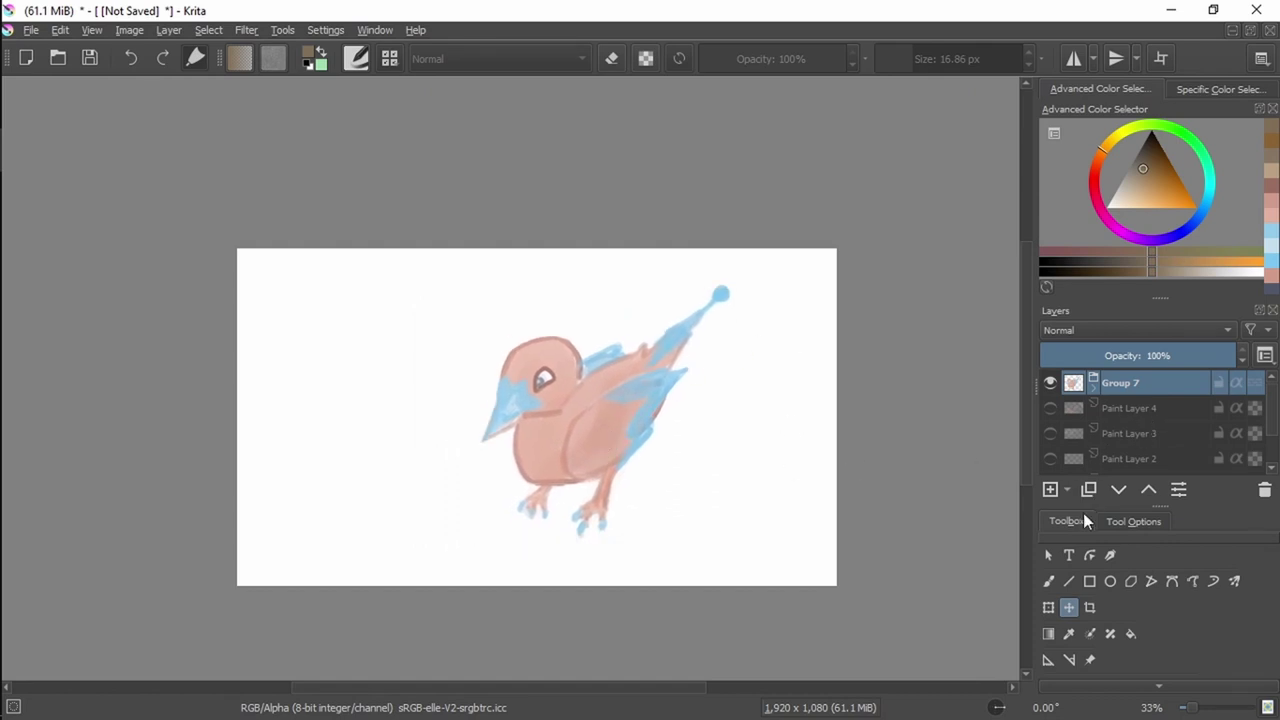
Add a new paint layer above the bird's group and sample light blue from the beak for the brush.
{"action": "left_click", "coordinate": [1050, 490]}
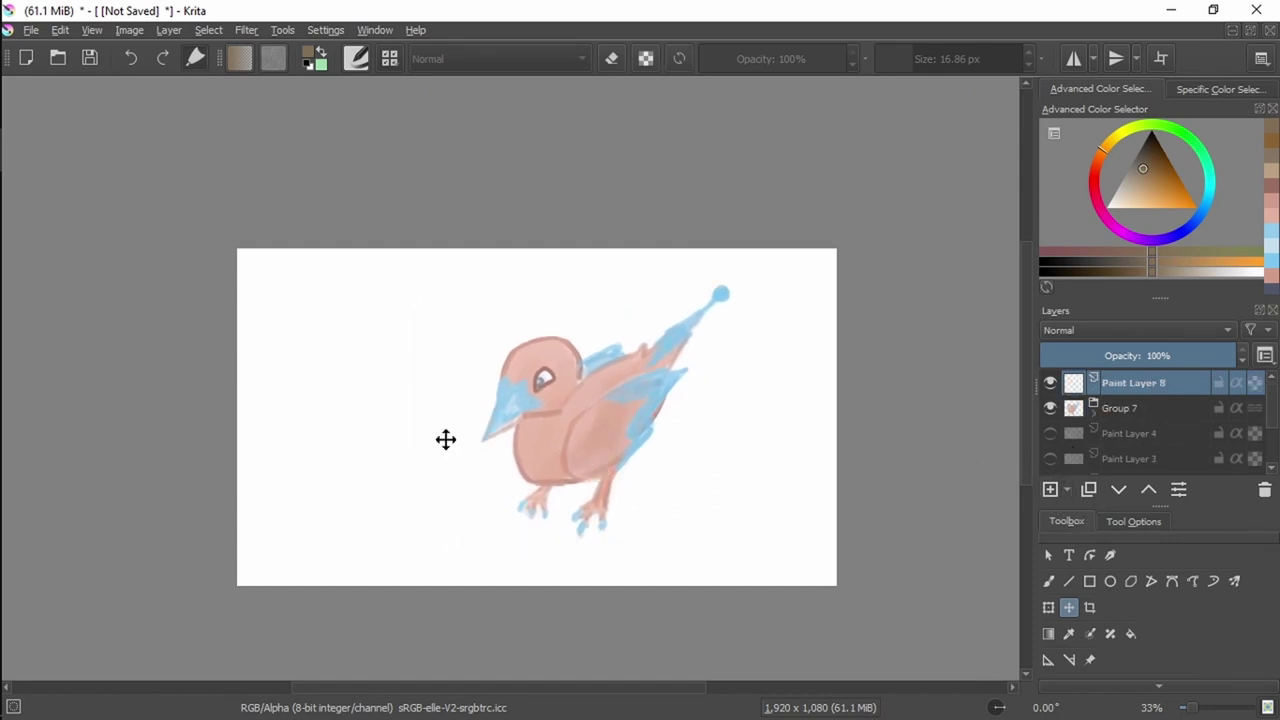
{"action": "key", "text": "b"}
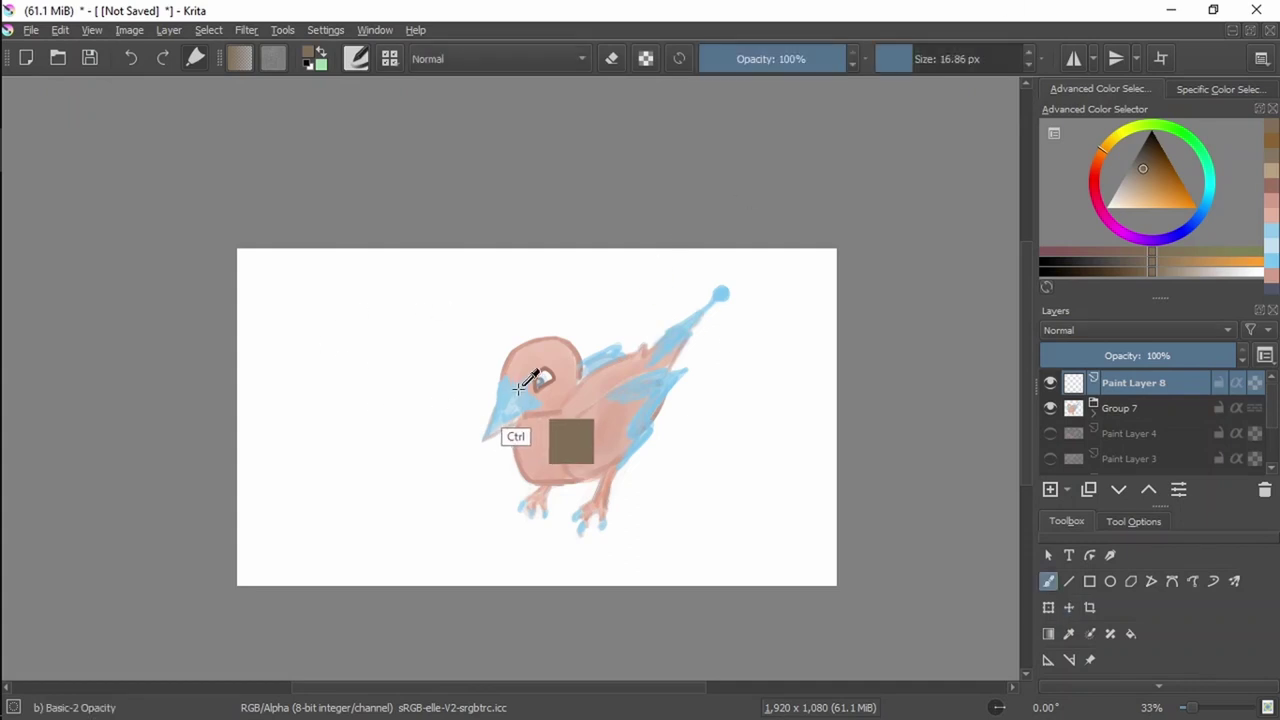
{"action": "left_click", "coordinate": [505, 430], "text": "ctrl"}
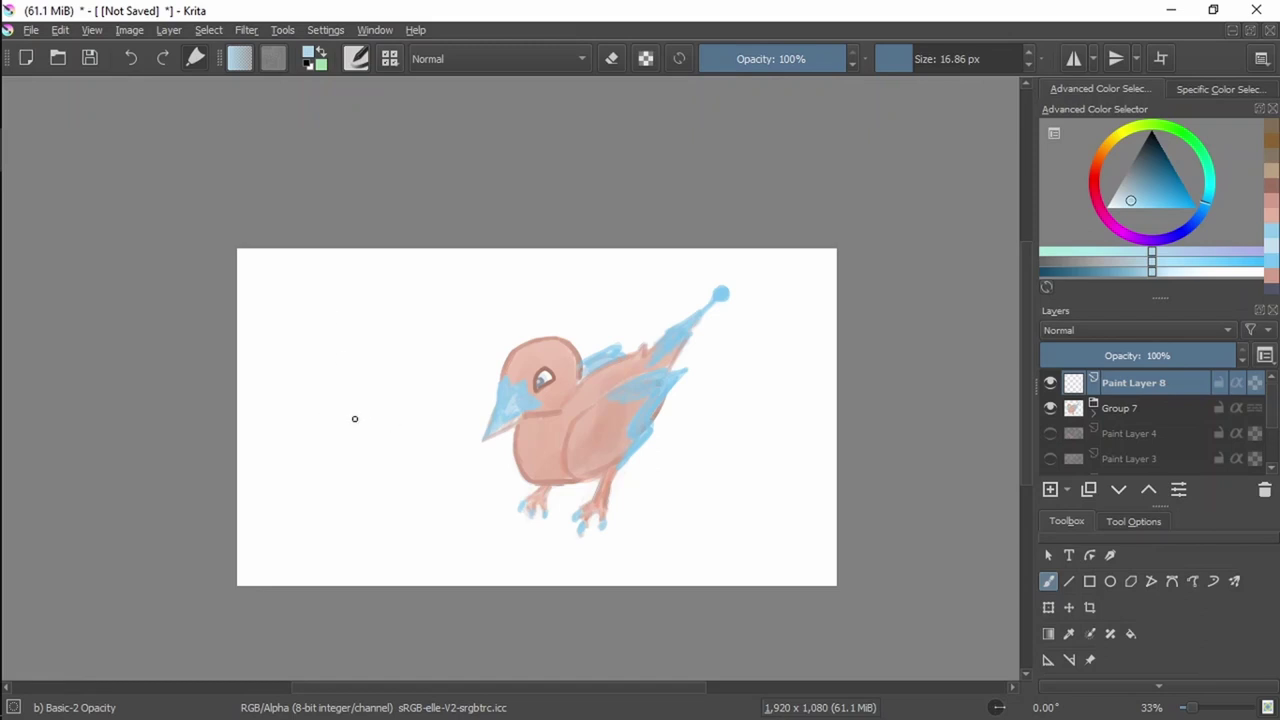
Try a flat angular outline in light blue in front of the bird, and undo it while keeping the new layer.
{"action": "mouse_move", "coordinate": [318, 436]}
{"action": "left_mouse_down"}
{"action": "mouse_move", "coordinate": [402, 440]}
{"action": "mouse_move", "coordinate": [420, 401]}
{"action": "mouse_move", "coordinate": [340, 391]}
{"action": "mouse_move", "coordinate": [314, 420]}
{"action": "left_mouse_up"}
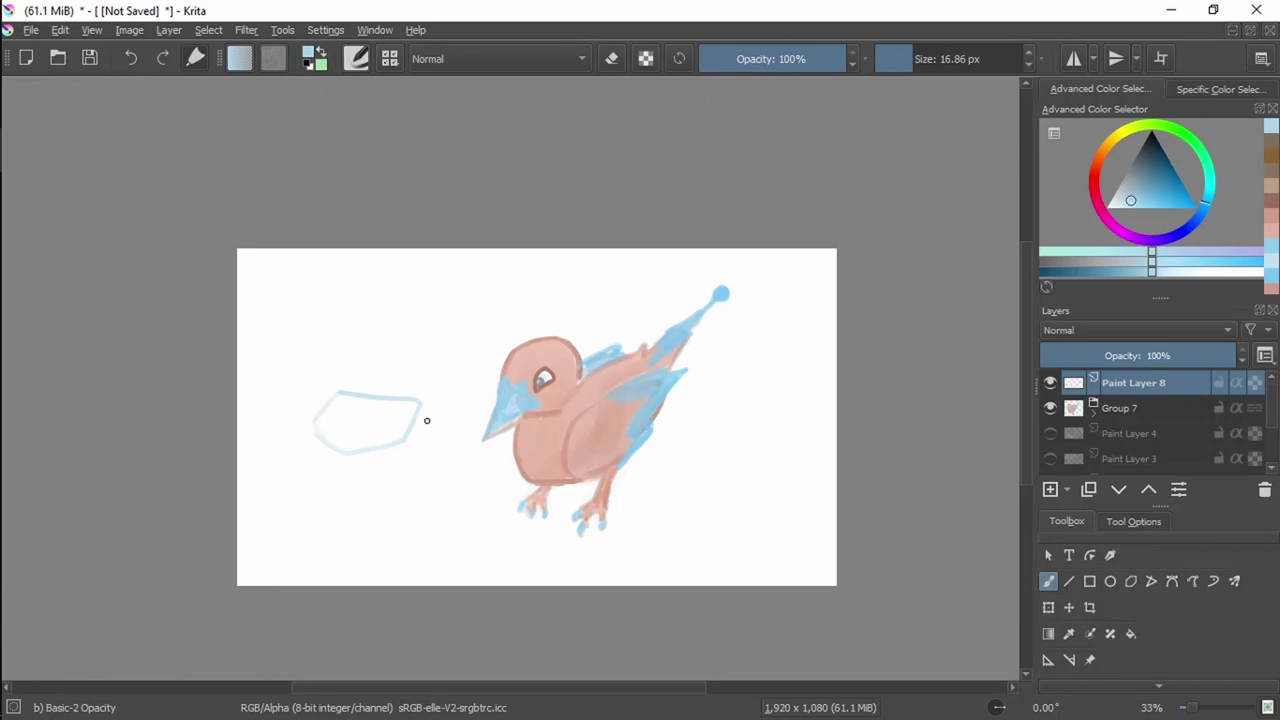
{"action": "key", "text": "ctrl"}
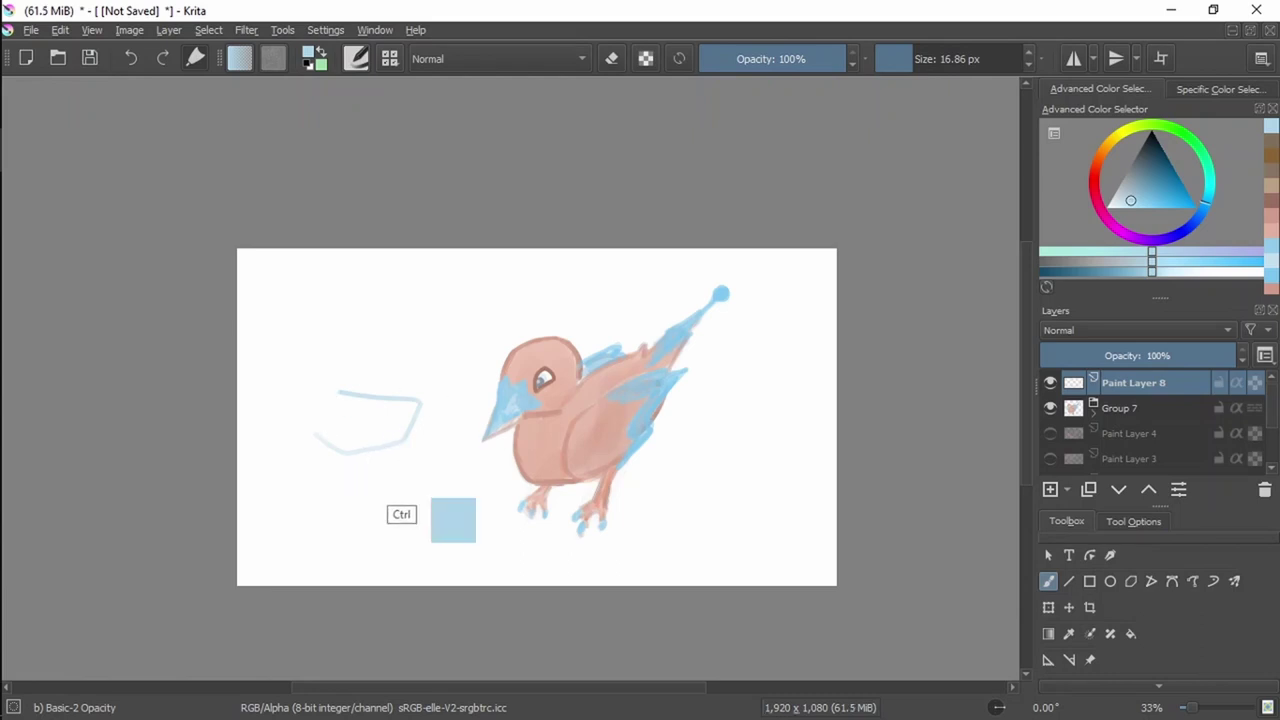
{"action": "key", "text": "ctrl+z"}
{"action": "key", "text": "ctrl+z"}
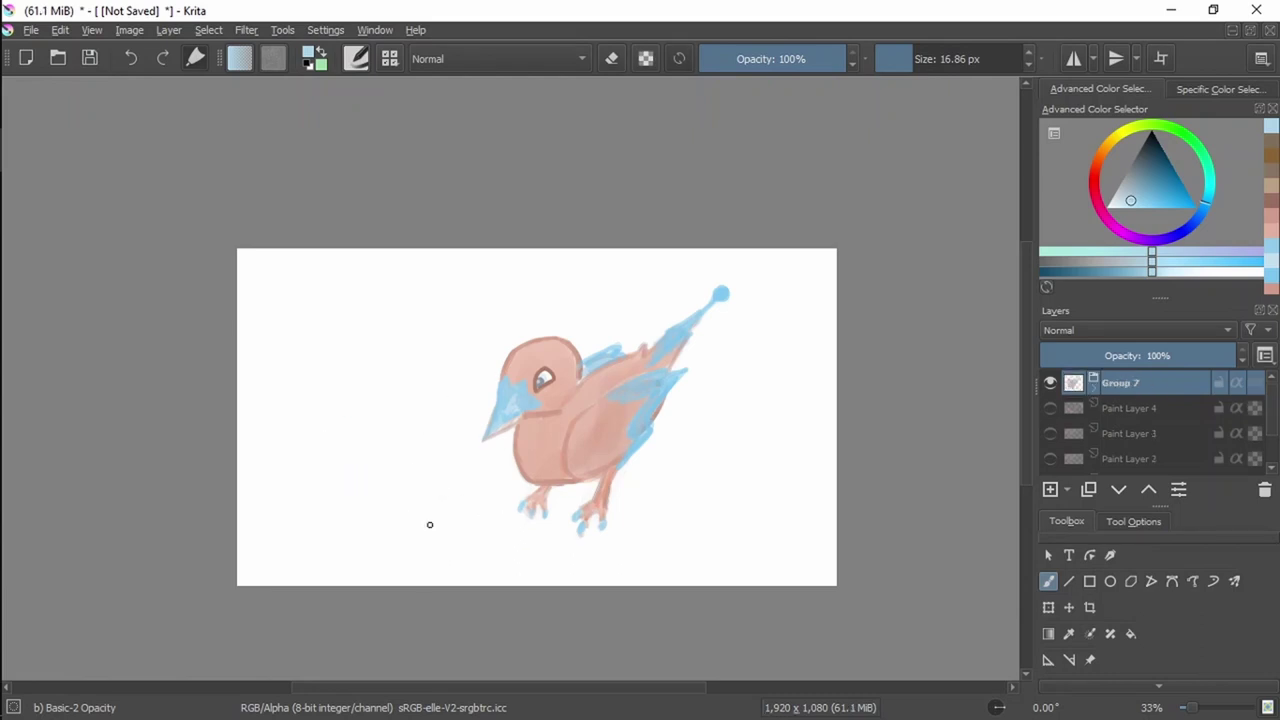
{"action": "key", "text": "ctrl"}
{"action": "key", "text": "ctrl+shift+z"}
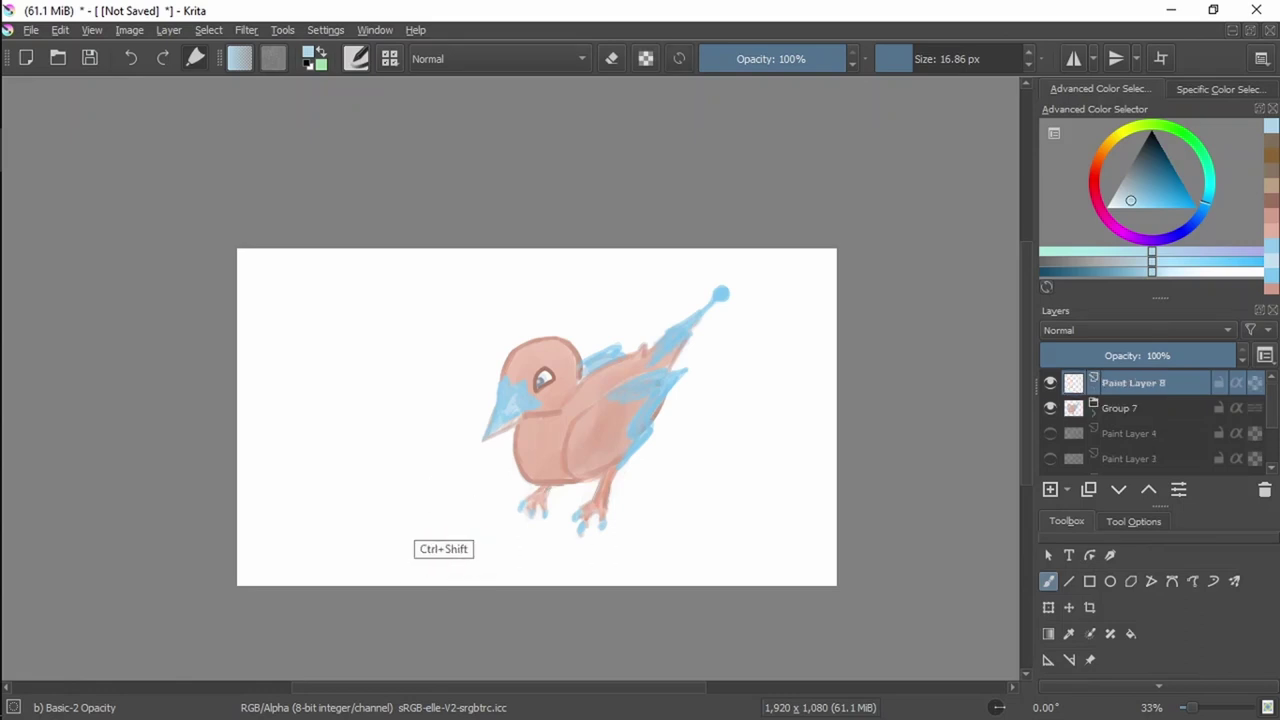
Sketch a rounded hexagonal outline in light blue on the ground in front of the bird, undoing the stray extra stroke.
{"action": "mouse_move", "coordinate": [447, 478]}
{"action": "left_mouse_down"}
{"action": "mouse_move", "coordinate": [382, 518]}
{"action": "mouse_move", "coordinate": [386, 547]}
{"action": "mouse_move", "coordinate": [456, 566]}
{"action": "left_mouse_up"}
{"action": "left_click_drag", "start_coordinate": [475, 516], "coordinate": [460, 561]}
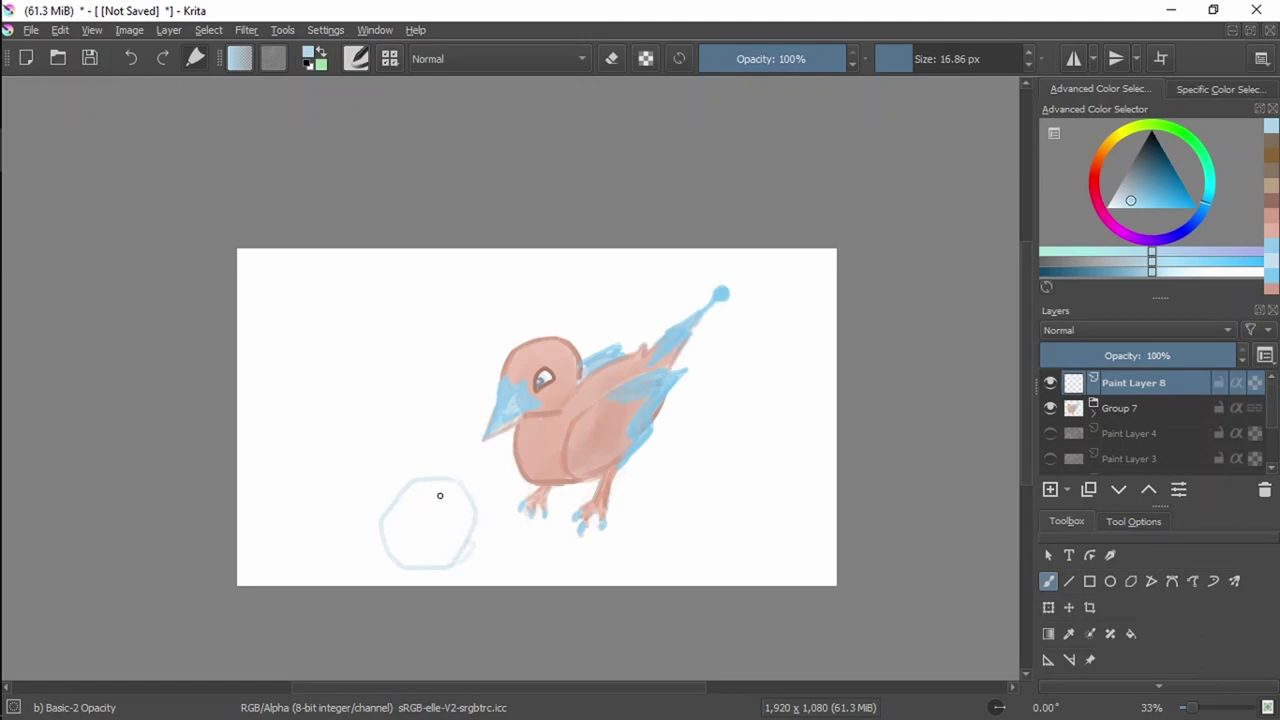
{"action": "key", "text": "ctrl+z"}
Outline a tall tapered glass with an oval rim in light blue behind the rounded shape, redoing the misplaced strokes.
{"action": "mouse_move", "coordinate": [306, 403]}
{"action": "left_mouse_down"}
{"action": "mouse_move", "coordinate": [374, 393]}
{"action": "mouse_move", "coordinate": [391, 414]}
{"action": "mouse_move", "coordinate": [366, 431]}
{"action": "left_mouse_up"}
{"action": "mouse_move", "coordinate": [308, 401]}
{"action": "left_mouse_down"}
{"action": "mouse_move", "coordinate": [317, 434]}
{"action": "mouse_move", "coordinate": [340, 446]}
{"action": "mouse_move", "coordinate": [334, 437]}
{"action": "mouse_move", "coordinate": [370, 433]}
{"action": "left_mouse_up"}
{"action": "left_click_drag", "start_coordinate": [293, 427], "coordinate": [320, 537]}
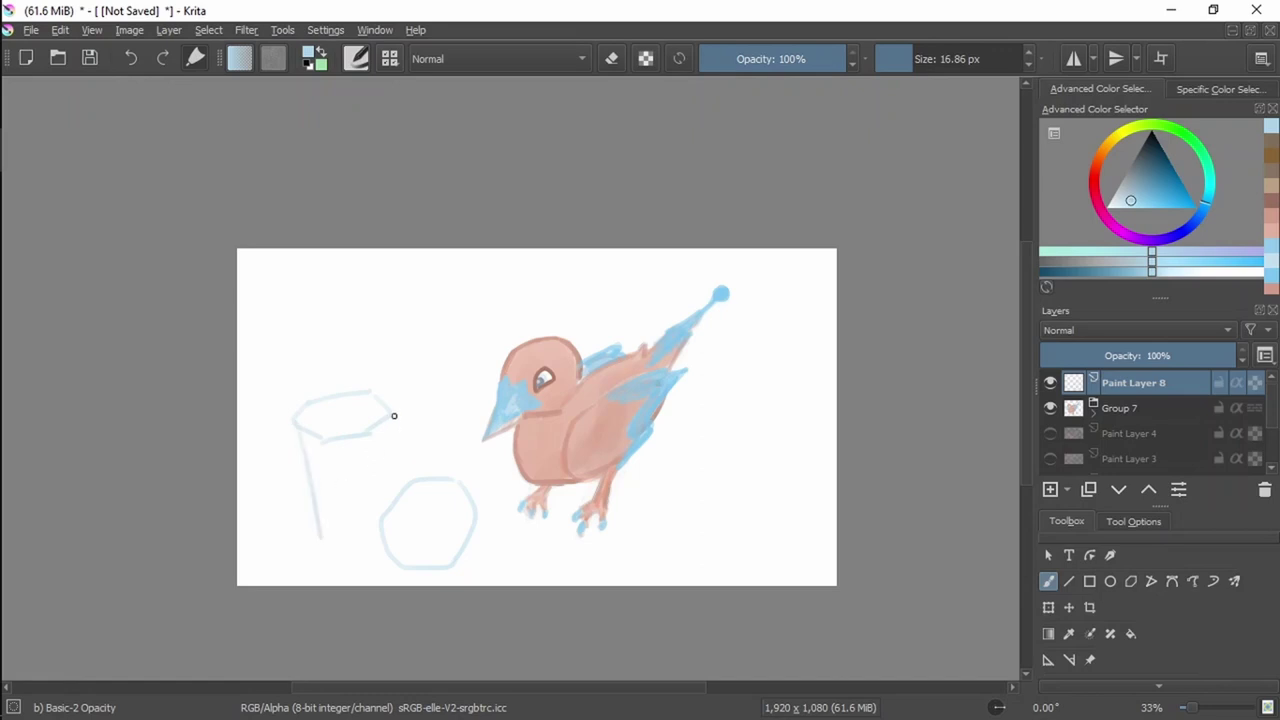
{"action": "mouse_move", "coordinate": [394, 415]}
{"action": "left_mouse_down"}
{"action": "mouse_move", "coordinate": [390, 507]}
{"action": "mouse_move", "coordinate": [387, 415]}
{"action": "left_mouse_up"}
{"action": "key", "text": "ctrl+z"}
{"action": "left_click_drag", "start_coordinate": [331, 529], "coordinate": [362, 541]}
{"action": "key", "text": "ctrl+z"}
{"action": "left_click_drag", "start_coordinate": [325, 545], "coordinate": [383, 555]}
Fill the glass and the rounded shape with soft light-blue shading at a brush size of 120.26 px.
{"action": "left_click", "coordinate": [947, 59]}
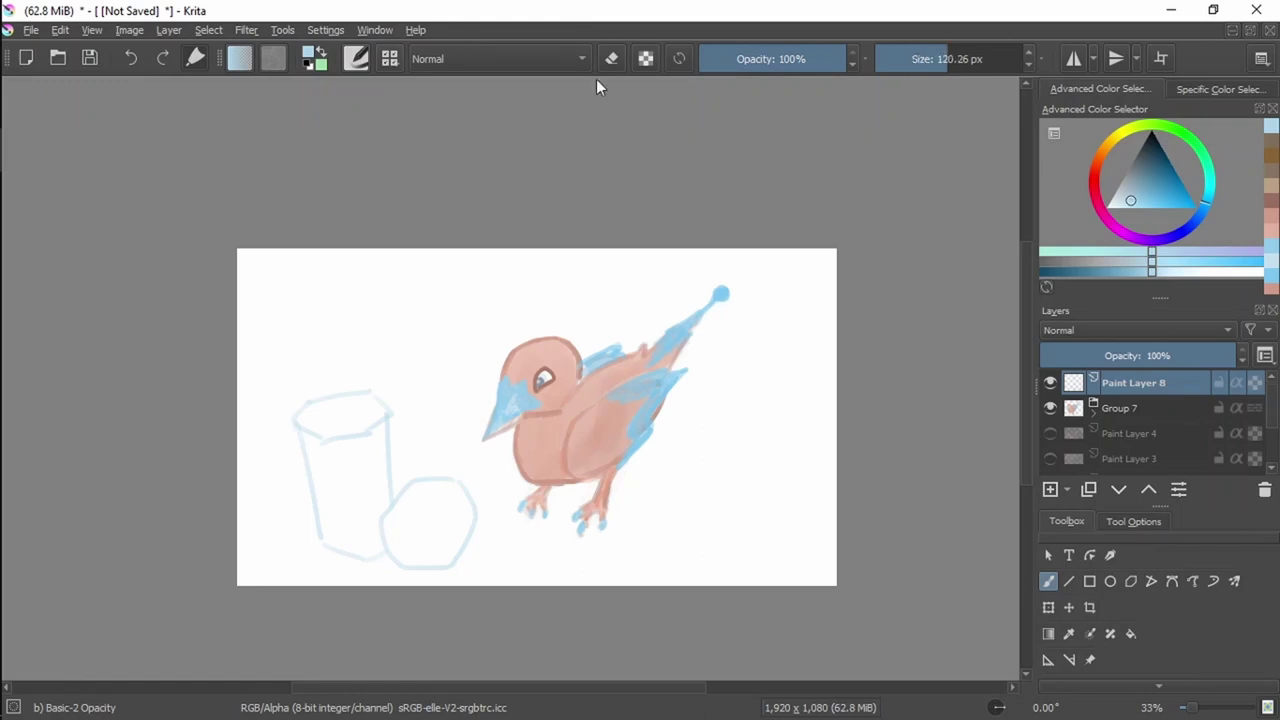
{"action": "mouse_move", "coordinate": [323, 456]}
{"action": "left_mouse_down"}
{"action": "mouse_move", "coordinate": [339, 511]}
{"action": "mouse_move", "coordinate": [321, 444]}
{"action": "mouse_move", "coordinate": [331, 509]}
{"action": "mouse_move", "coordinate": [325, 455]}
{"action": "mouse_move", "coordinate": [354, 452]}
{"action": "mouse_move", "coordinate": [359, 478]}
{"action": "mouse_move", "coordinate": [371, 441]}
{"action": "mouse_move", "coordinate": [357, 419]}
{"action": "mouse_move", "coordinate": [328, 416]}
{"action": "mouse_move", "coordinate": [357, 404]}
{"action": "mouse_move", "coordinate": [325, 416]}
{"action": "mouse_move", "coordinate": [363, 470]}
{"action": "mouse_move", "coordinate": [329, 472]}
{"action": "mouse_move", "coordinate": [320, 458]}
{"action": "mouse_move", "coordinate": [327, 479]}
{"action": "mouse_move", "coordinate": [424, 525]}
{"action": "mouse_move", "coordinate": [414, 536]}
{"action": "mouse_move", "coordinate": [433, 492]}
{"action": "mouse_move", "coordinate": [413, 495]}
{"action": "mouse_move", "coordinate": [396, 522]}
{"action": "mouse_move", "coordinate": [453, 545]}
{"action": "mouse_move", "coordinate": [450, 493]}
{"action": "mouse_move", "coordinate": [457, 523]}
{"action": "mouse_move", "coordinate": [444, 545]}
{"action": "mouse_move", "coordinate": [421, 547]}
{"action": "mouse_move", "coordinate": [406, 530]}
{"action": "mouse_move", "coordinate": [429, 551]}
{"action": "mouse_move", "coordinate": [401, 543]}
{"action": "mouse_move", "coordinate": [450, 548]}
{"action": "mouse_move", "coordinate": [434, 548]}
{"action": "mouse_move", "coordinate": [430, 522]}
{"action": "mouse_move", "coordinate": [473, 514]}
{"action": "left_mouse_up"}
{"action": "mouse_move", "coordinate": [454, 557]}
{"action": "left_mouse_down"}
{"action": "mouse_move", "coordinate": [411, 542]}
{"action": "mouse_move", "coordinate": [431, 548]}
{"action": "left_mouse_up"}
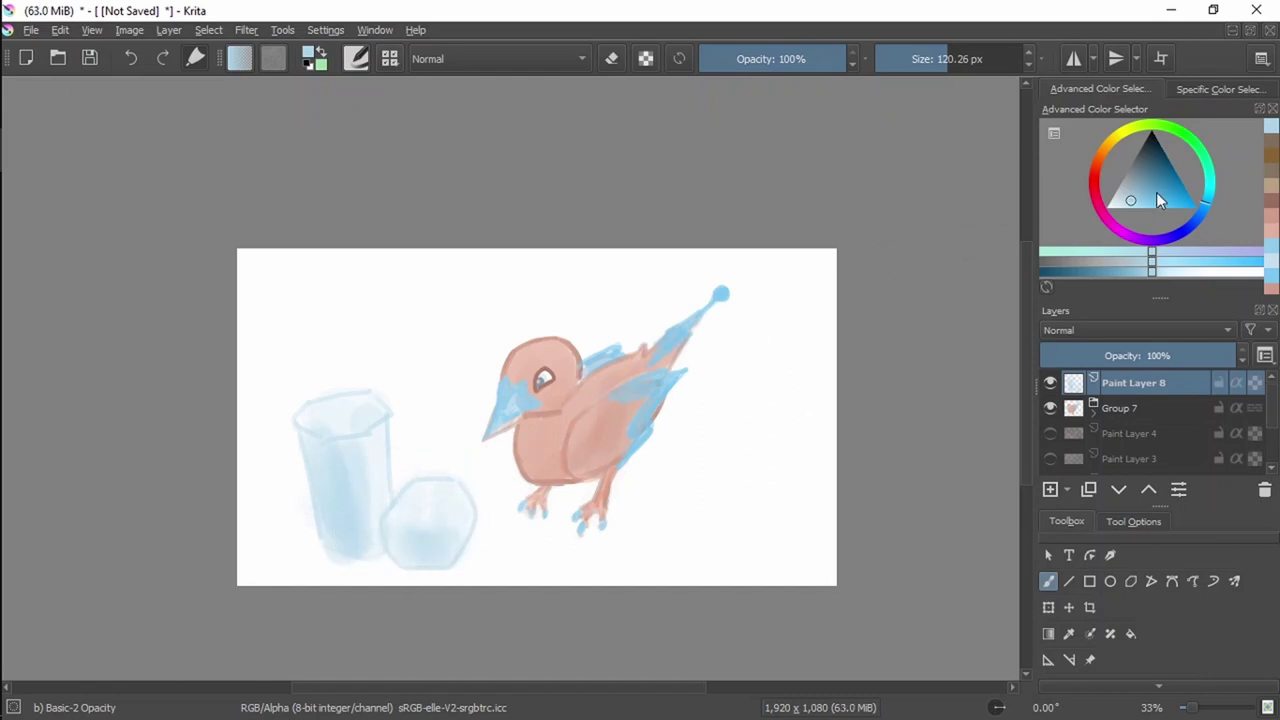
Choose a light grey and a brush size of 20.95 px, undoing the test marks painted behind the bird.
{"action": "mouse_move", "coordinate": [1158, 190]}
{"action": "left_mouse_down"}
{"action": "mouse_move", "coordinate": [1138, 168]}
{"action": "mouse_move", "coordinate": [1121, 187]}
{"action": "left_mouse_up"}
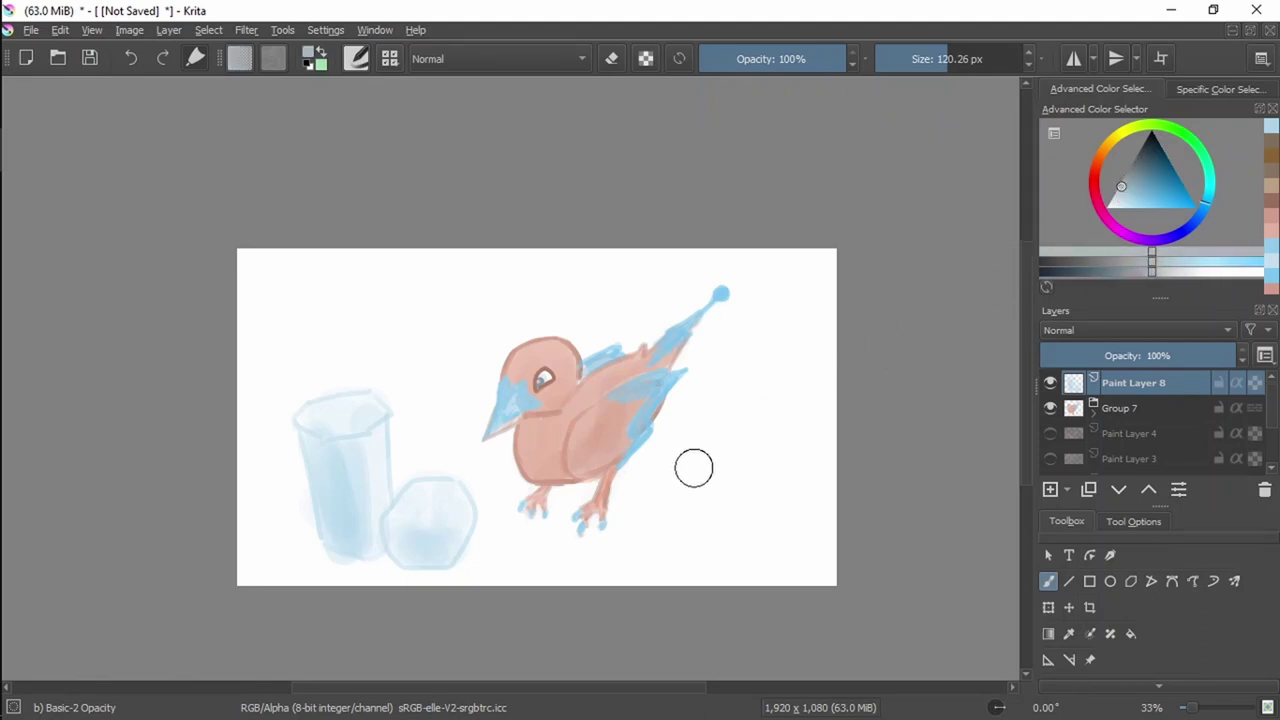
{"action": "mouse_move", "coordinate": [709, 460]}
{"action": "left_mouse_down"}
{"action": "mouse_move", "coordinate": [694, 475]}
{"action": "mouse_move", "coordinate": [714, 461]}
{"action": "left_mouse_up"}
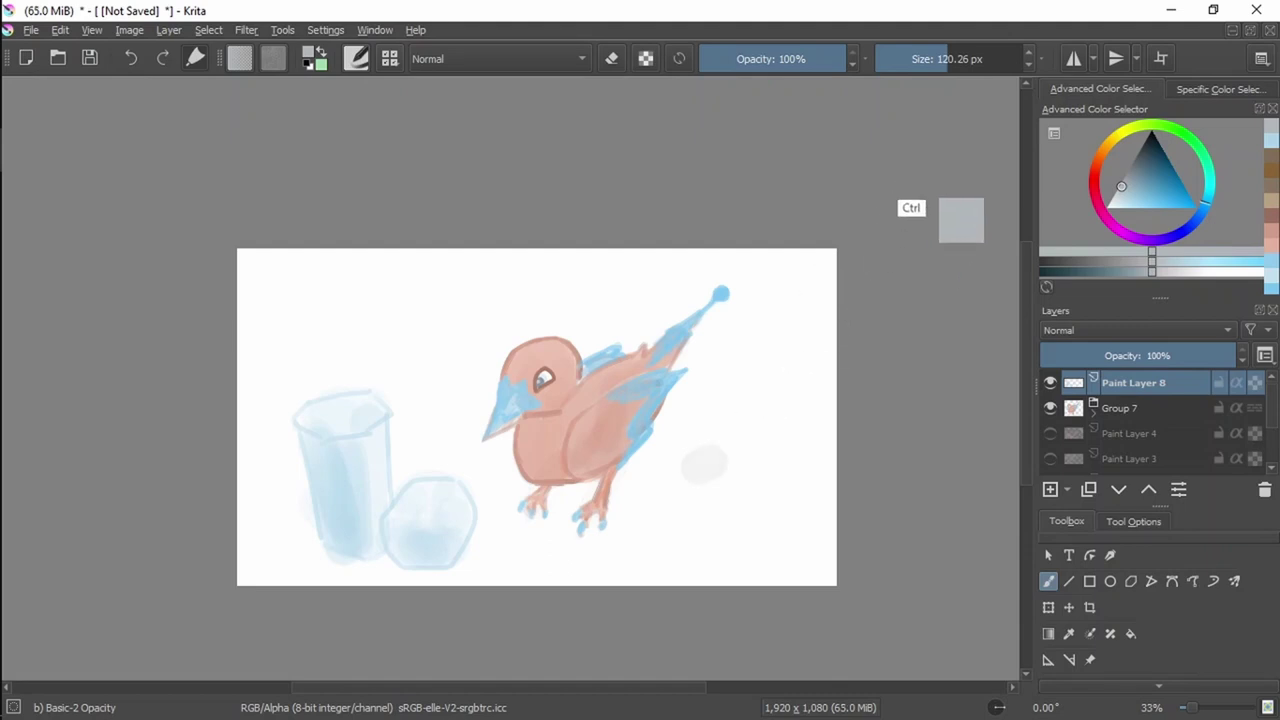
{"action": "key", "text": "ctrl+z"}
{"action": "left_click_drag", "start_coordinate": [922, 62], "coordinate": [912, 62]}
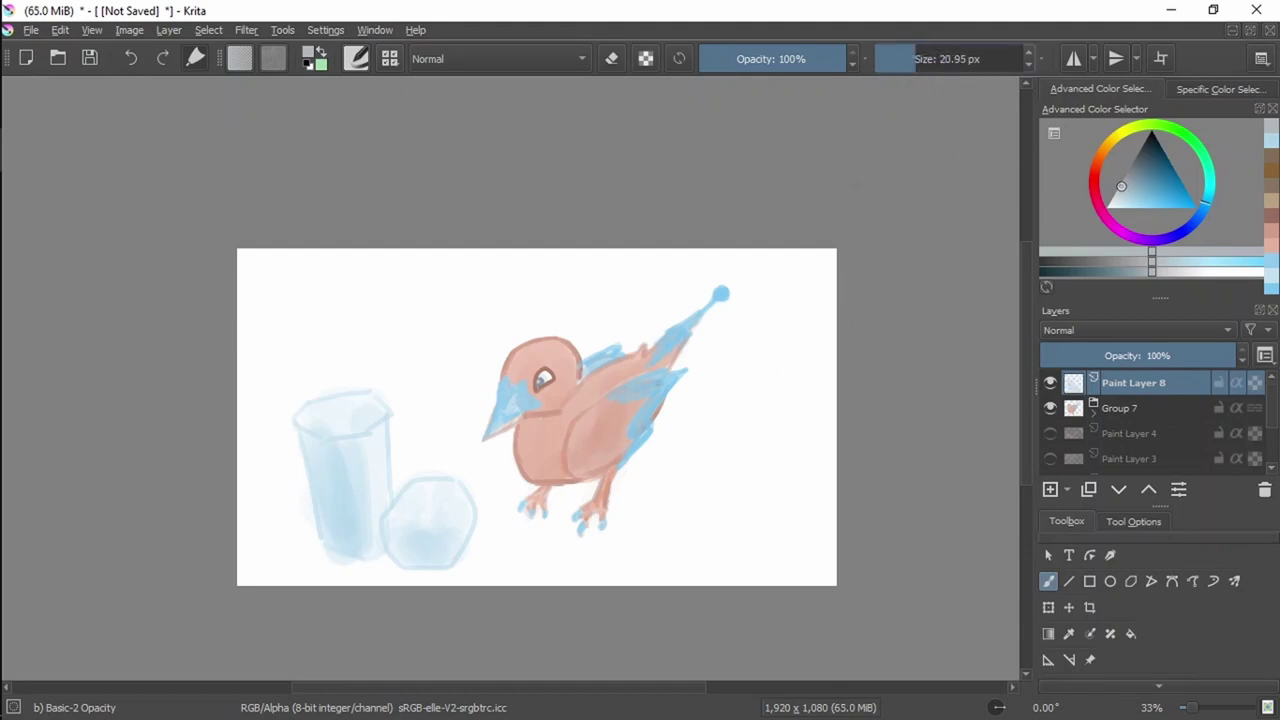
{"action": "mouse_move", "coordinate": [709, 460]}
{"action": "left_mouse_down"}
{"action": "mouse_move", "coordinate": [676, 476]}
{"action": "mouse_move", "coordinate": [713, 468]}
{"action": "left_mouse_up"}
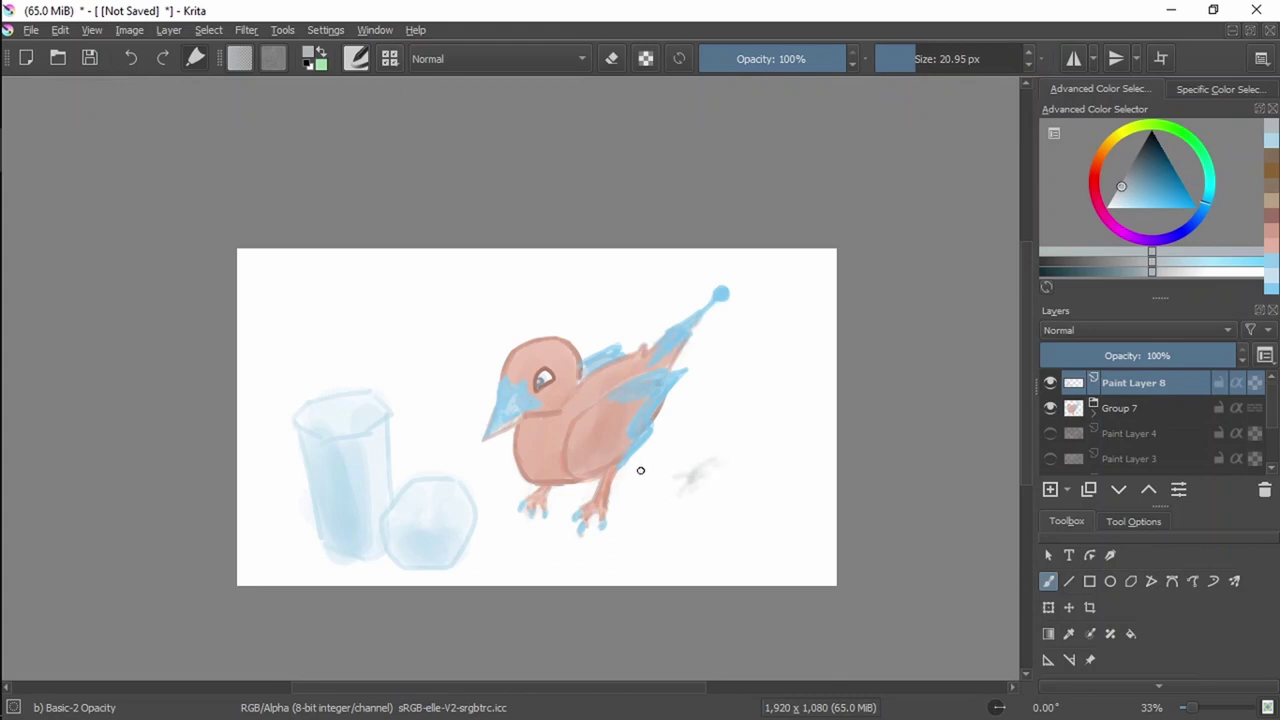
{"action": "key", "text": "ctrl+z"}
{"action": "key", "text": "ctrl+z"}
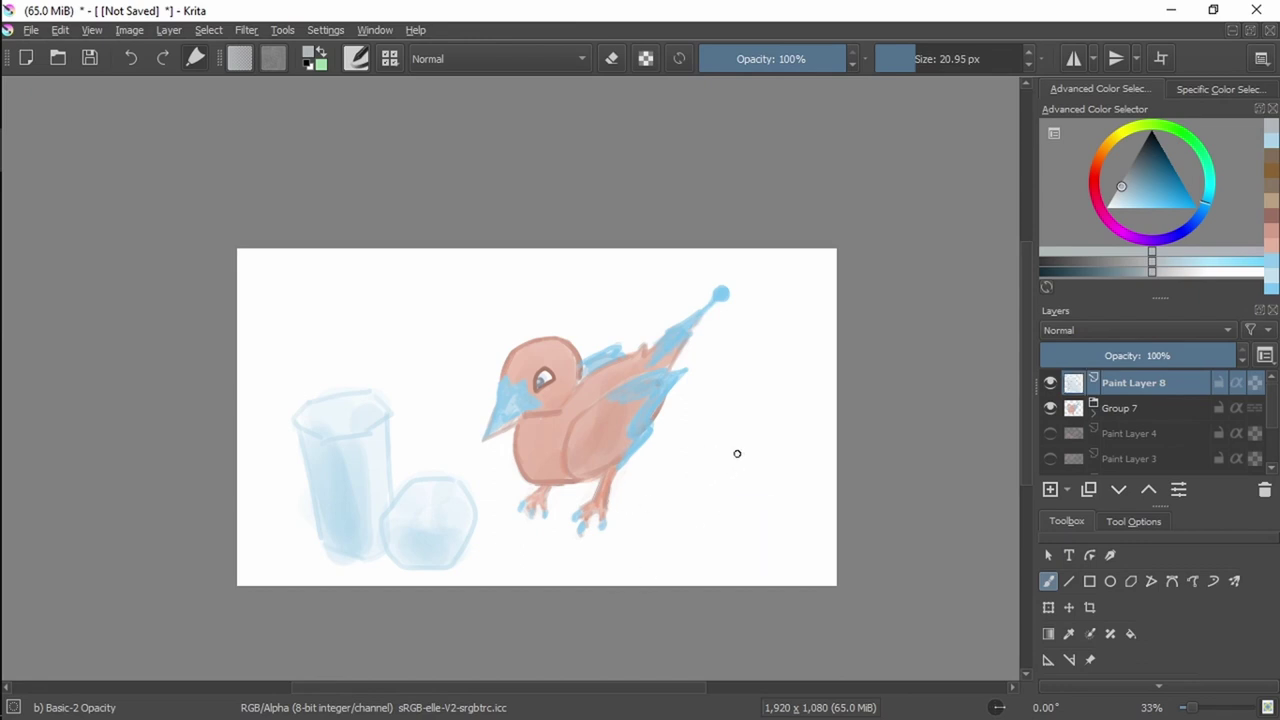
Paint a trail of light-grey three-toed footprints behind the bird, leading back to the canvas's right edge.
{"action": "mouse_move", "coordinate": [744, 442]}
{"action": "left_mouse_down"}
{"action": "mouse_move", "coordinate": [724, 458]}
{"action": "mouse_move", "coordinate": [684, 443]}
{"action": "left_mouse_up"}
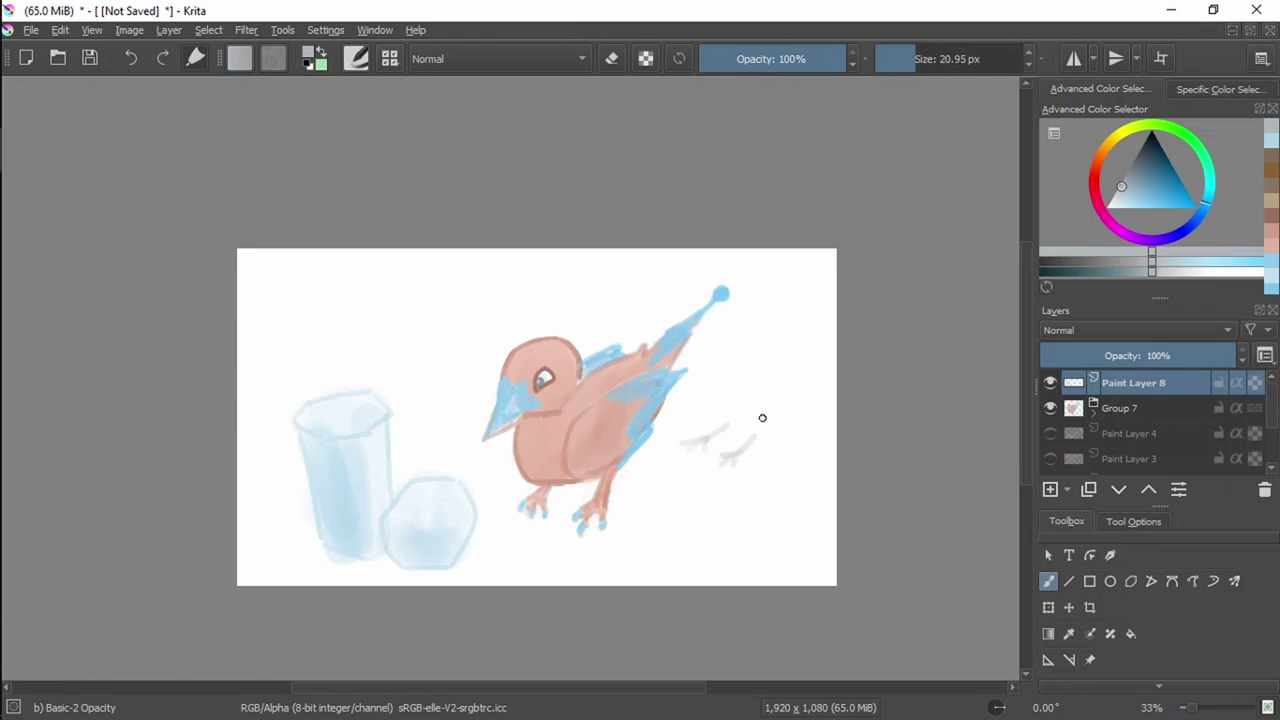
{"action": "mouse_move", "coordinate": [787, 395]}
{"action": "left_mouse_down"}
{"action": "mouse_move", "coordinate": [777, 407]}
{"action": "mouse_move", "coordinate": [795, 409]}
{"action": "mouse_move", "coordinate": [767, 394]}
{"action": "mouse_move", "coordinate": [757, 406]}
{"action": "left_mouse_up"}
{"action": "mouse_move", "coordinate": [770, 392]}
{"action": "left_mouse_down"}
{"action": "mouse_move", "coordinate": [762, 407]}
{"action": "mouse_move", "coordinate": [814, 363]}
{"action": "mouse_move", "coordinate": [791, 366]}
{"action": "mouse_move", "coordinate": [829, 376]}
{"action": "left_mouse_up"}
{"action": "left_click_drag", "start_coordinate": [834, 342], "coordinate": [826, 337]}
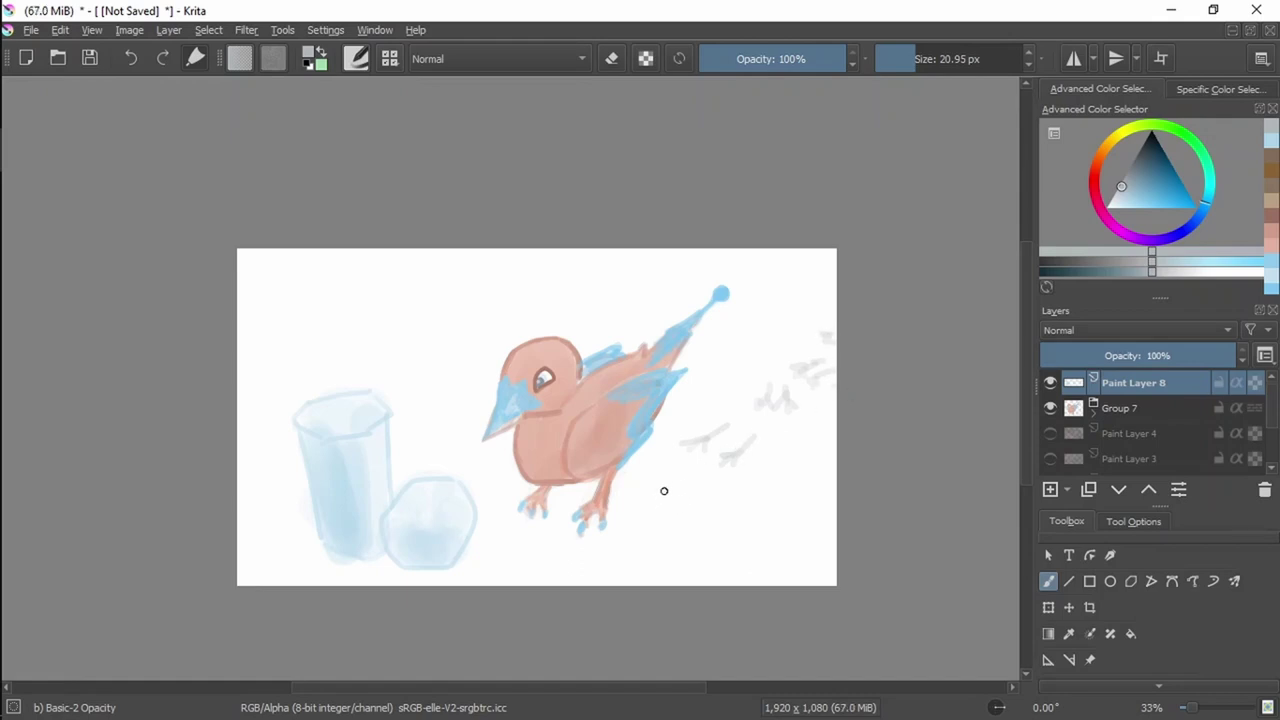
Erase the upper footprints near the canvas's right edge and repaint that part of the trail in light grey, undoing a misplaced stroke.
{"action": "key", "text": "e"}
{"action": "mouse_move", "coordinate": [811, 362]}
{"action": "left_mouse_down"}
{"action": "mouse_move", "coordinate": [797, 349]}
{"action": "mouse_move", "coordinate": [820, 338]}
{"action": "mouse_move", "coordinate": [827, 389]}
{"action": "mouse_move", "coordinate": [831, 332]}
{"action": "mouse_move", "coordinate": [823, 394]}
{"action": "mouse_move", "coordinate": [814, 349]}
{"action": "mouse_move", "coordinate": [794, 366]}
{"action": "mouse_move", "coordinate": [811, 357]}
{"action": "left_mouse_up"}
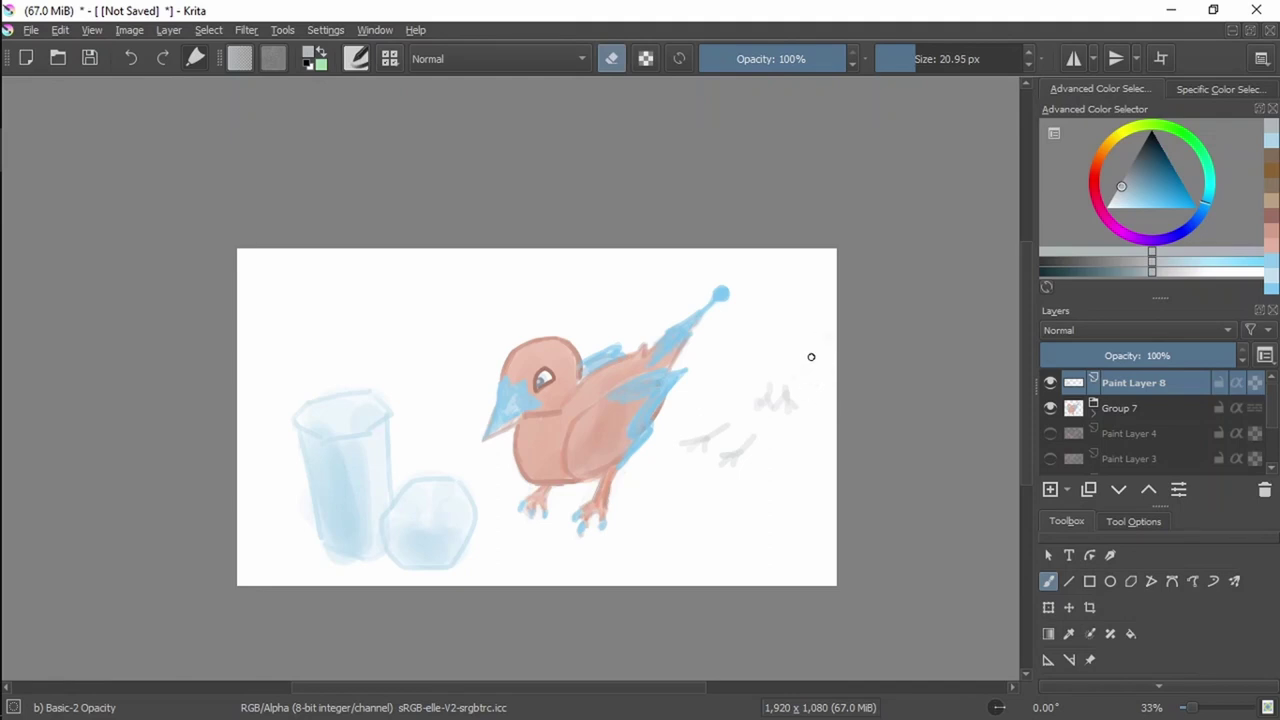
{"action": "key", "text": "e"}
{"action": "mouse_move", "coordinate": [785, 355]}
{"action": "left_mouse_down"}
{"action": "mouse_move", "coordinate": [786, 374]}
{"action": "mouse_move", "coordinate": [774, 344]}
{"action": "left_mouse_up"}
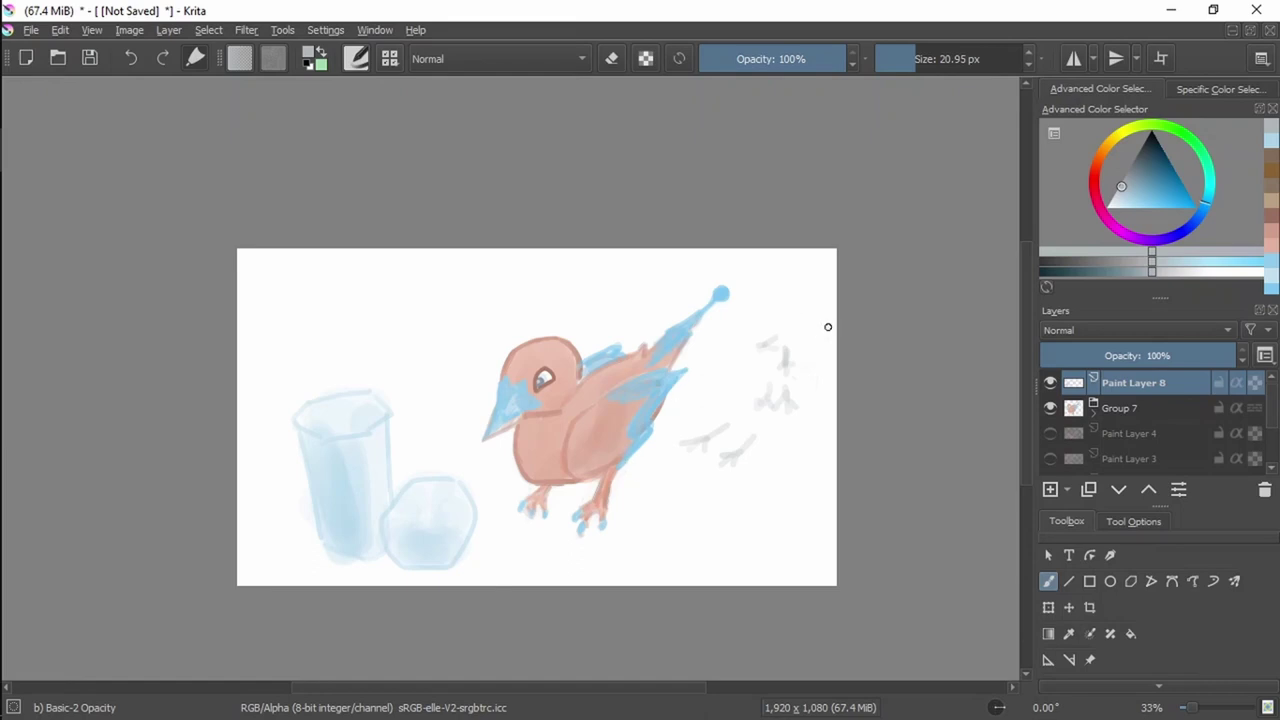
{"action": "mouse_move", "coordinate": [808, 326]}
{"action": "left_mouse_down"}
{"action": "mouse_move", "coordinate": [829, 328]}
{"action": "mouse_move", "coordinate": [826, 317]}
{"action": "mouse_move", "coordinate": [832, 329]}
{"action": "left_mouse_up"}
{"action": "key", "text": "ctrl+z"}
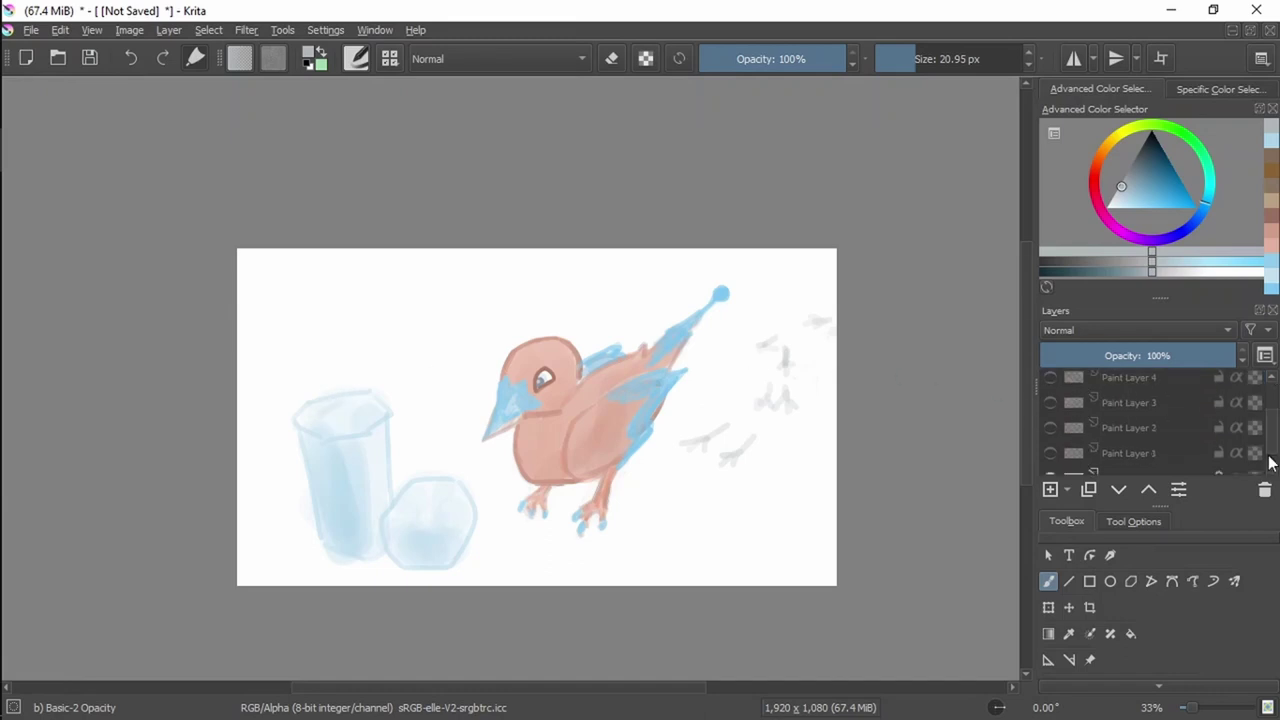
Select the Background layer and unlock it for painting.
{"action": "scroll", "coordinate": [1258, 431], "scroll_direction": "down", "scroll_amount": 3}
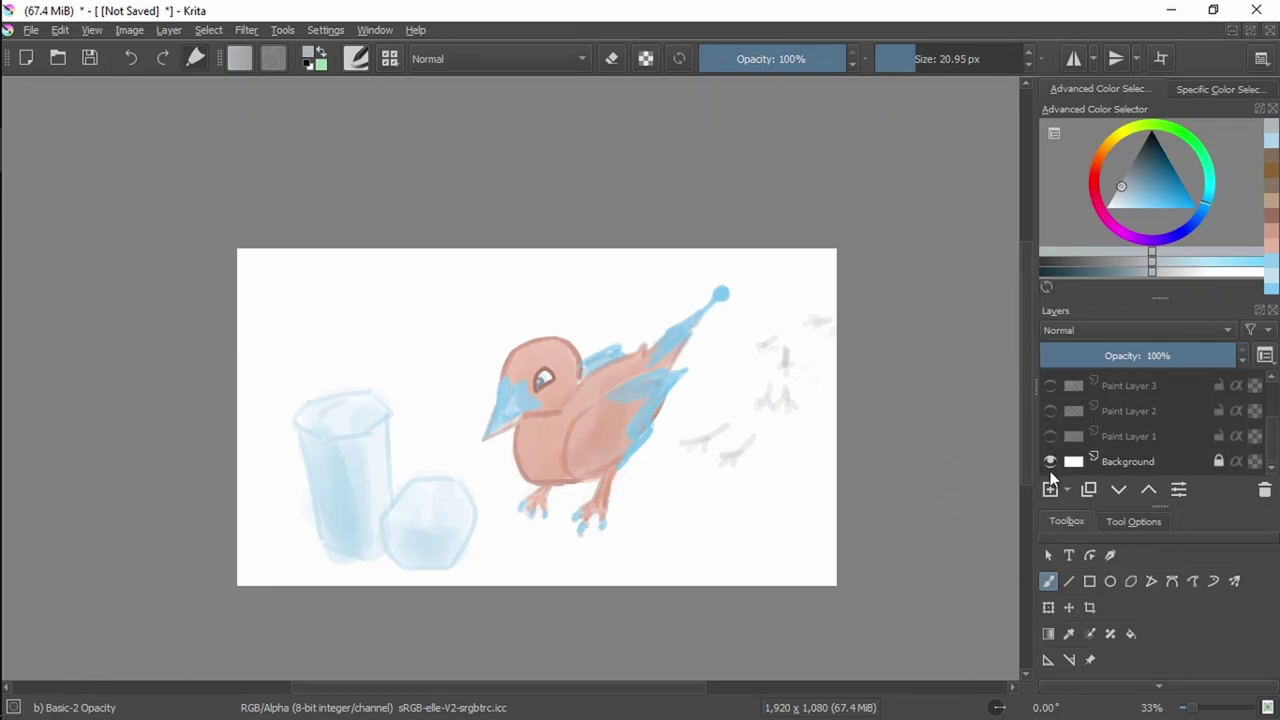
{"action": "left_click", "coordinate": [1150, 463]}
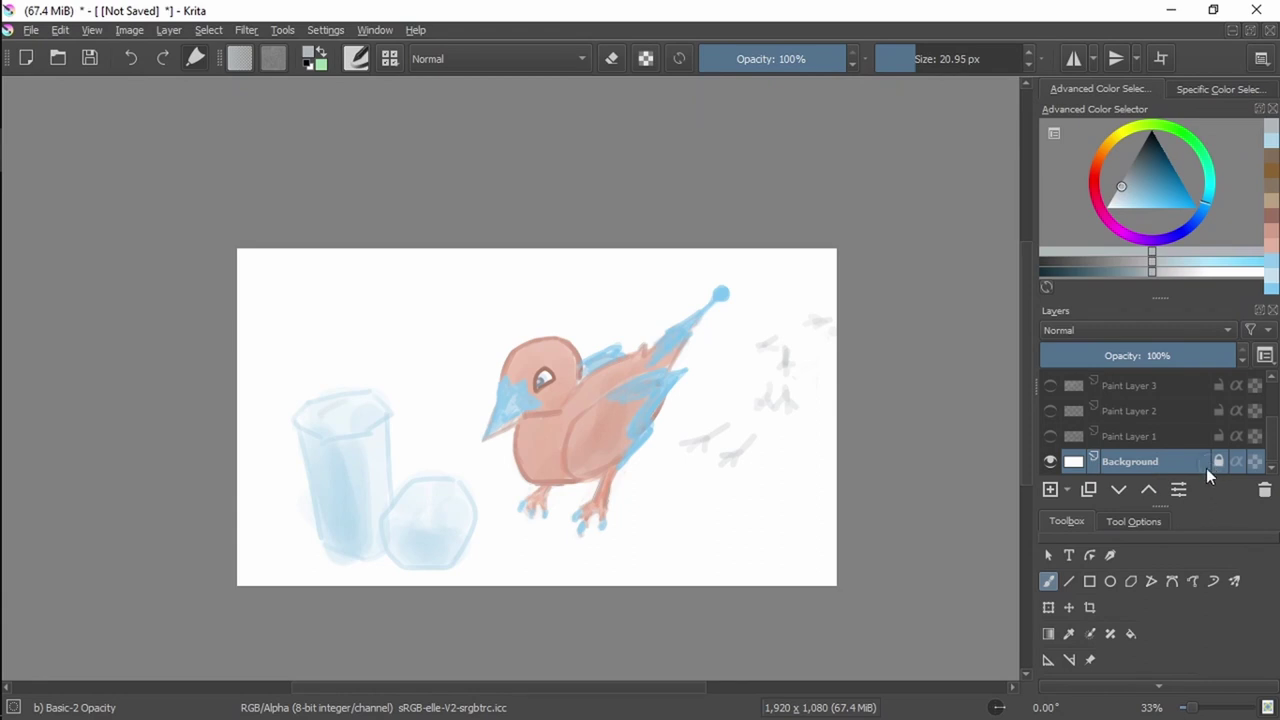
{"action": "mouse_move", "coordinate": [1273, 441]}
{"action": "left_mouse_down"}
{"action": "mouse_move", "coordinate": [1274, 390]}
{"action": "mouse_move", "coordinate": [1273, 443]}
{"action": "left_mouse_up"}
{"action": "left_click", "coordinate": [1139, 166]}
{"action": "mouse_move", "coordinate": [1139, 166]}
{"action": "left_mouse_down"}
{"action": "mouse_move", "coordinate": [1132, 194]}
{"action": "mouse_move", "coordinate": [1148, 198]}
{"action": "mouse_move", "coordinate": [1124, 199]}
{"action": "left_mouse_up"}
{"action": "mouse_move", "coordinate": [1114, 144]}
{"action": "left_mouse_down"}
{"action": "mouse_move", "coordinate": [1180, 131]}
{"action": "mouse_move", "coordinate": [1185, 227]}
{"action": "mouse_move", "coordinate": [1057, 143]}
{"action": "mouse_move", "coordinate": [1048, 163]}
{"action": "mouse_move", "coordinate": [1233, 268]}
{"action": "mouse_move", "coordinate": [1220, 235]}
{"action": "left_mouse_up"}
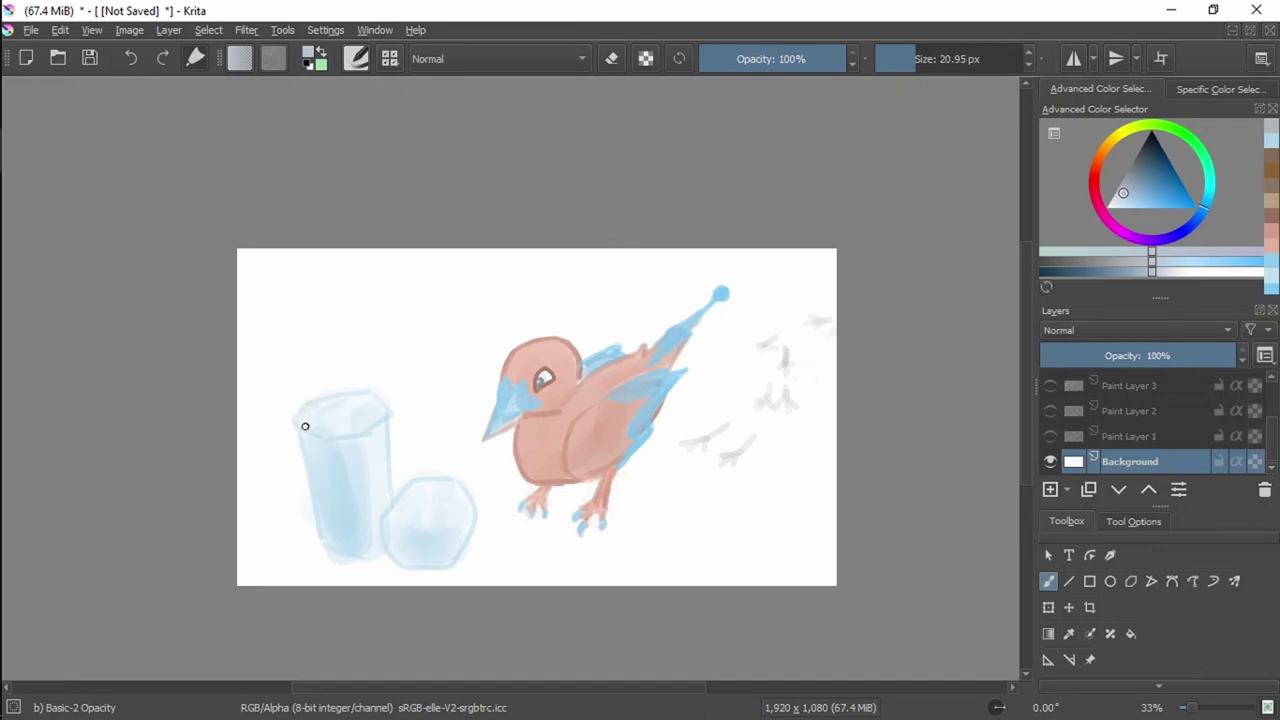
{"action": "left_click_drag", "start_coordinate": [305, 426], "coordinate": [326, 412]}
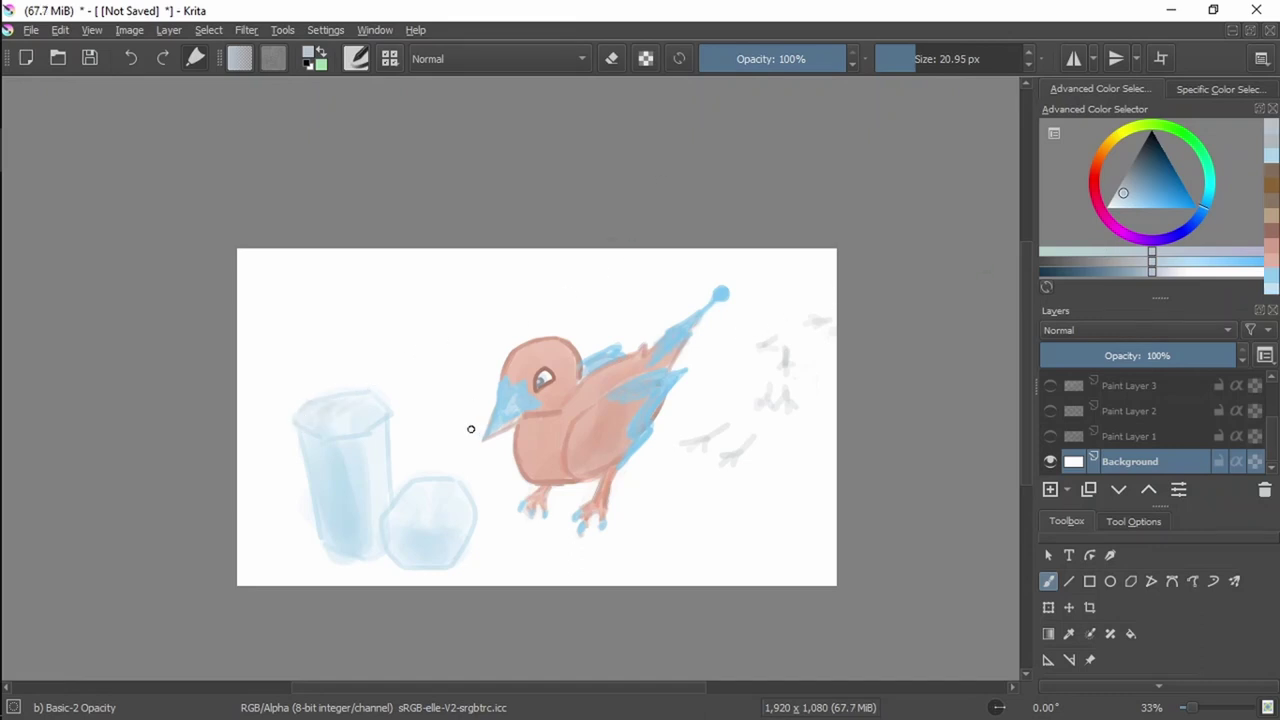
{"action": "key", "text": "ctrl+z"}
Choose a pale grey-teal as the brush colour.
{"action": "left_click", "coordinate": [1145, 180]}
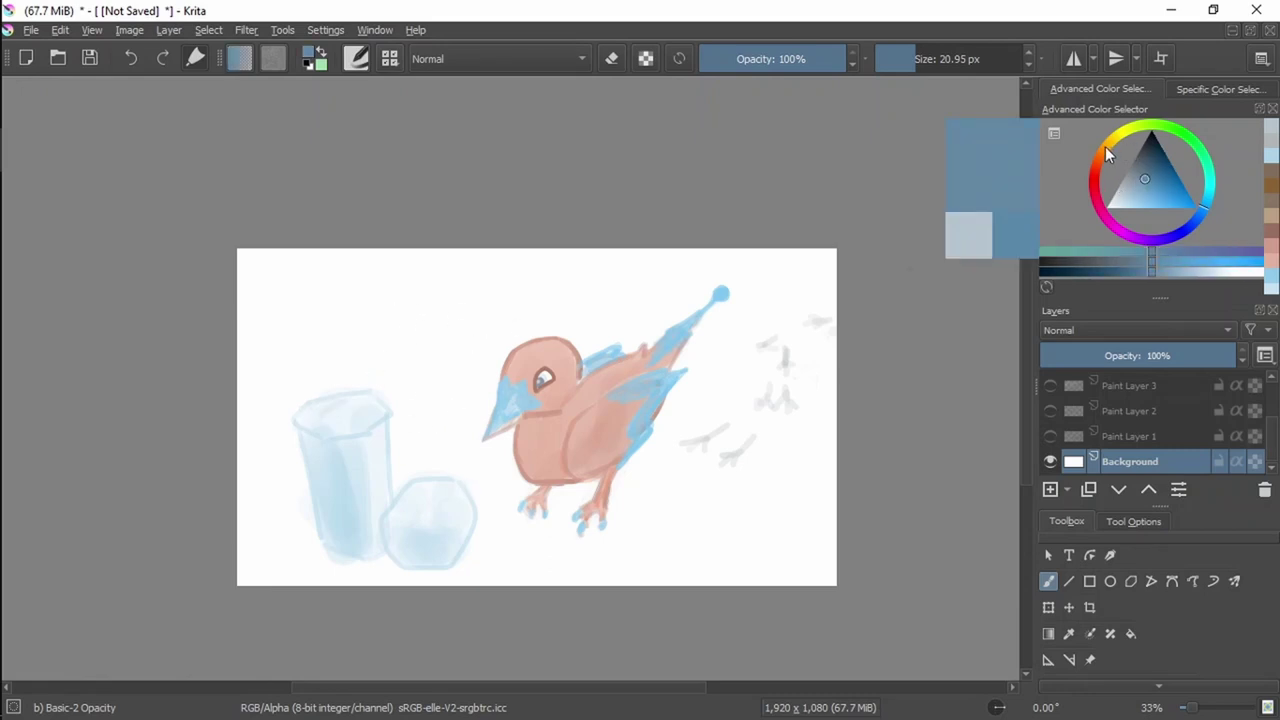
{"action": "left_click_drag", "start_coordinate": [1107, 153], "coordinate": [1209, 180]}
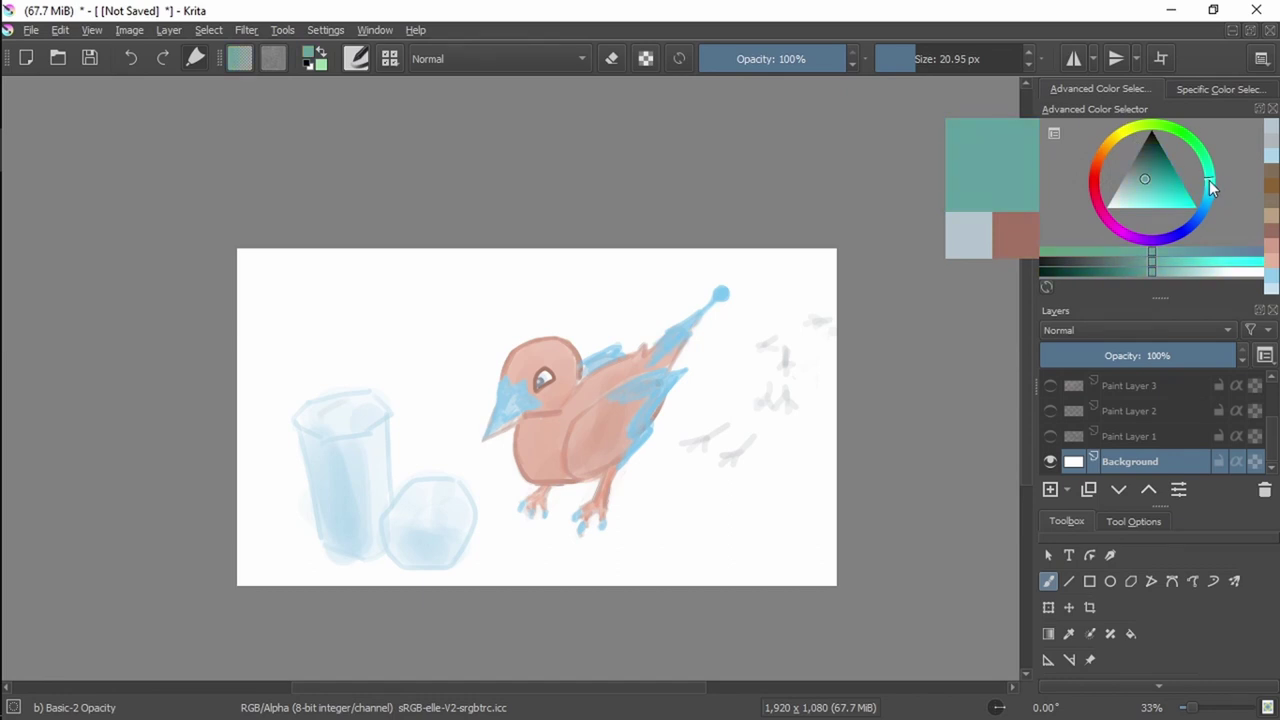
{"action": "left_click", "coordinate": [1127, 186]}
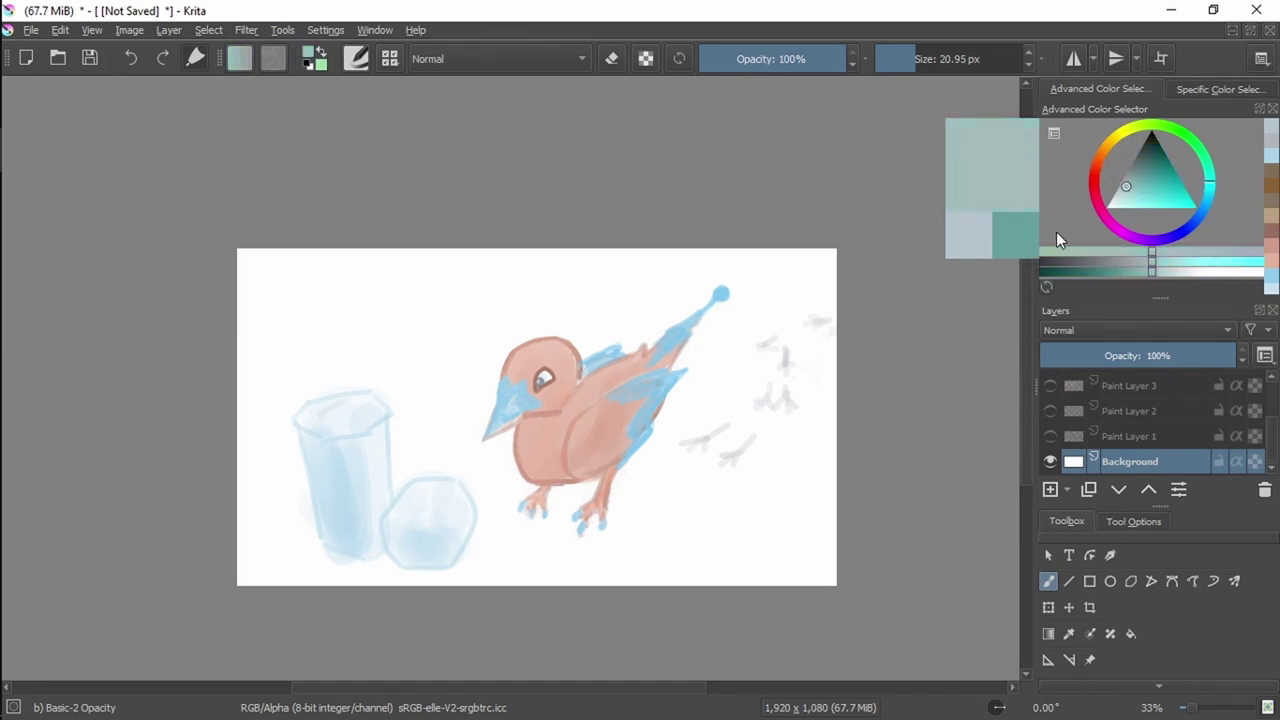
Try covering the background above the glasses with broad grey-teal strokes at a brush size of 322.69 px, undoing all of them.
{"action": "left_click", "coordinate": [936, 53]}
{"action": "mouse_move", "coordinate": [340, 370]}
{"action": "left_mouse_down"}
{"action": "mouse_move", "coordinate": [323, 274]}
{"action": "mouse_move", "coordinate": [250, 269]}
{"action": "mouse_move", "coordinate": [257, 343]}
{"action": "mouse_move", "coordinate": [434, 243]}
{"action": "mouse_move", "coordinate": [572, 200]}
{"action": "mouse_move", "coordinate": [371, 443]}
{"action": "mouse_move", "coordinate": [240, 508]}
{"action": "left_mouse_up"}
{"action": "mouse_move", "coordinate": [555, 10]}
{"action": "left_mouse_down"}
{"action": "mouse_move", "coordinate": [555, 41]}
{"action": "mouse_move", "coordinate": [817, 107]}
{"action": "mouse_move", "coordinate": [667, 5]}
{"action": "left_mouse_up"}
{"action": "left_click", "coordinate": [455, 397], "text": "ctrl"}
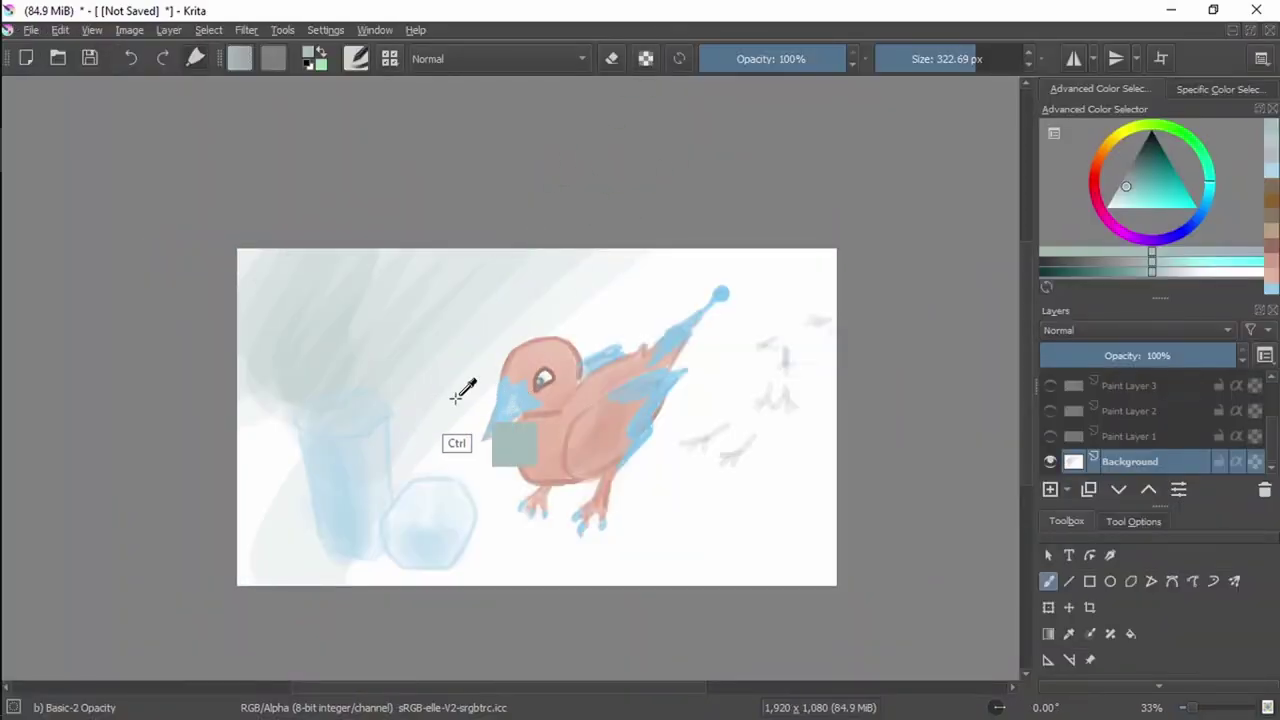
{"action": "key", "text": "ctrl+z"}
{"action": "key", "text": "ctrl+z"}
{"action": "key", "text": "ctrl+z"}
{"action": "key", "text": "ctrl+z"}
{"action": "key", "text": "ctrl+z"}
{"action": "key", "text": "ctrl+z"}
{"action": "key", "text": "ctrl+z"}
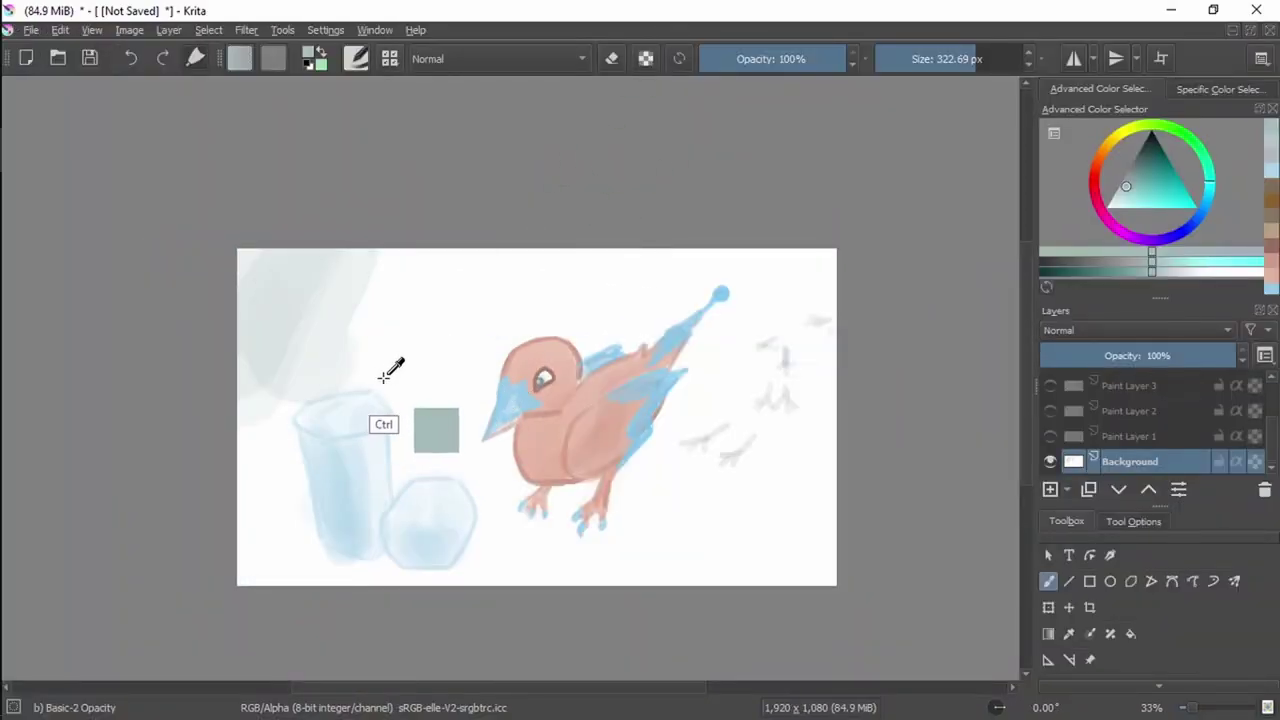
{"action": "key", "text": "ctrl+z"}
{"action": "key", "text": "ctrl+z"}
{"action": "key", "text": "ctrl+z"}
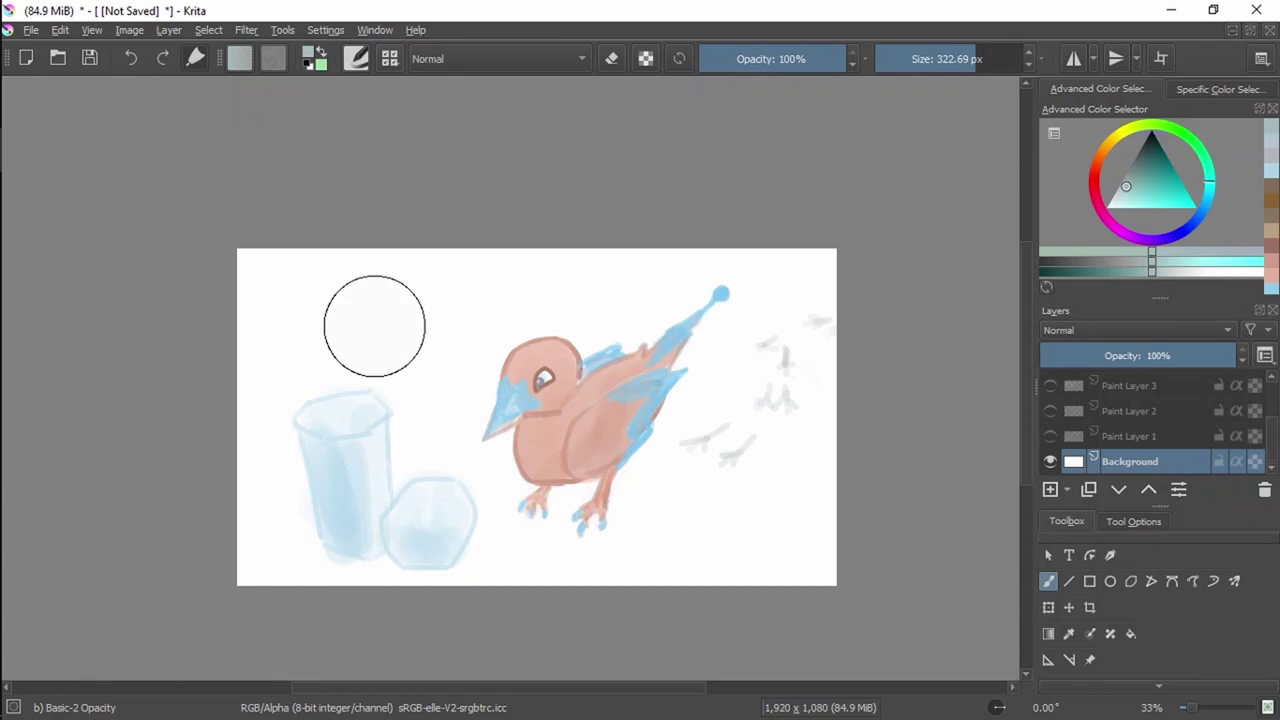
{"action": "left_click", "coordinate": [374, 326]}
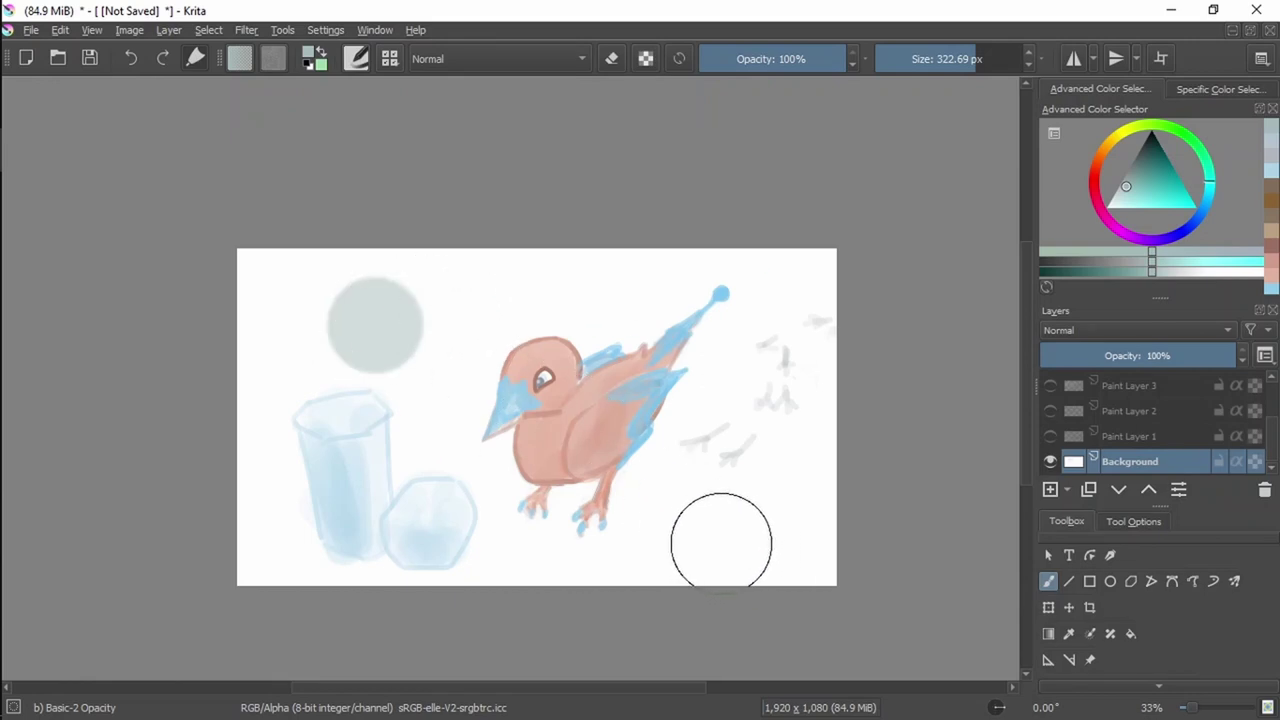
{"action": "key", "text": "ctrl+z"}
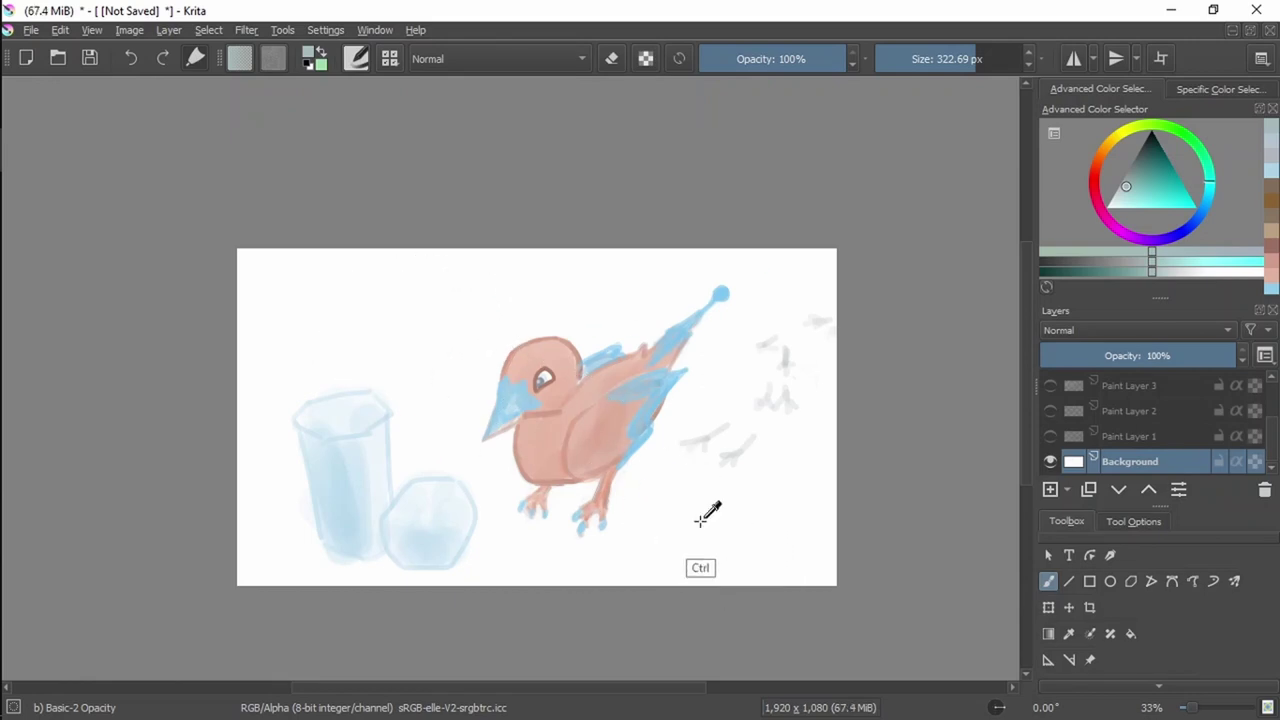
Paint a diagonal grey-teal band across the canvas's upper-left corner at a brush size of 37.04 px, redoing the uneven strokes.
{"action": "left_click", "coordinate": [920, 60]}
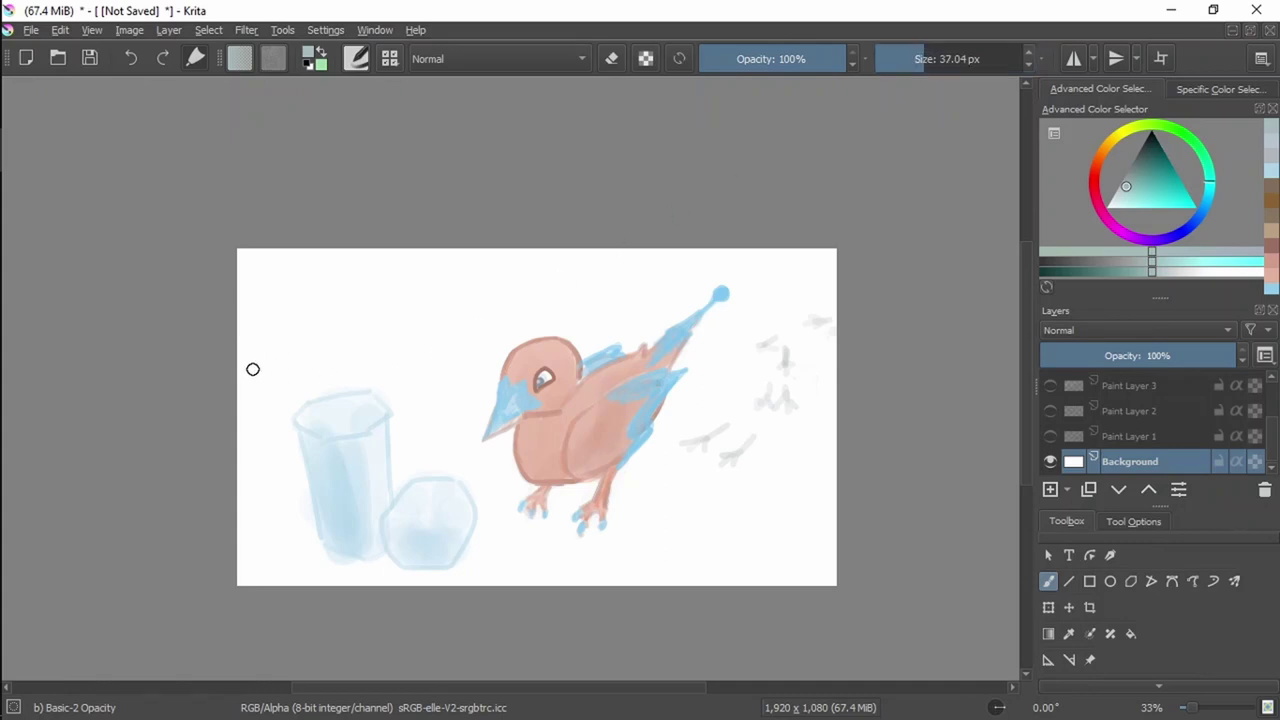
{"action": "left_click_drag", "start_coordinate": [240, 384], "coordinate": [470, 245]}
{"action": "left_click_drag", "start_coordinate": [240, 381], "coordinate": [425, 264]}
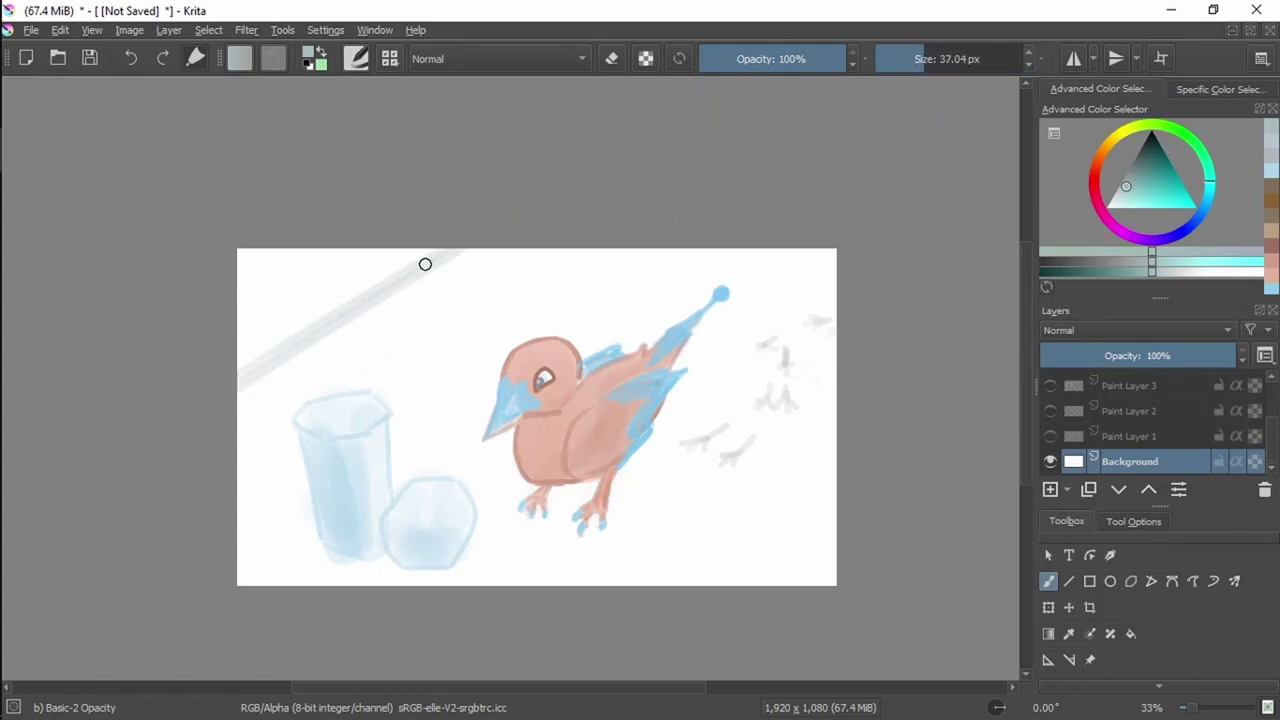
{"action": "left_click_drag", "start_coordinate": [239, 378], "coordinate": [440, 250]}
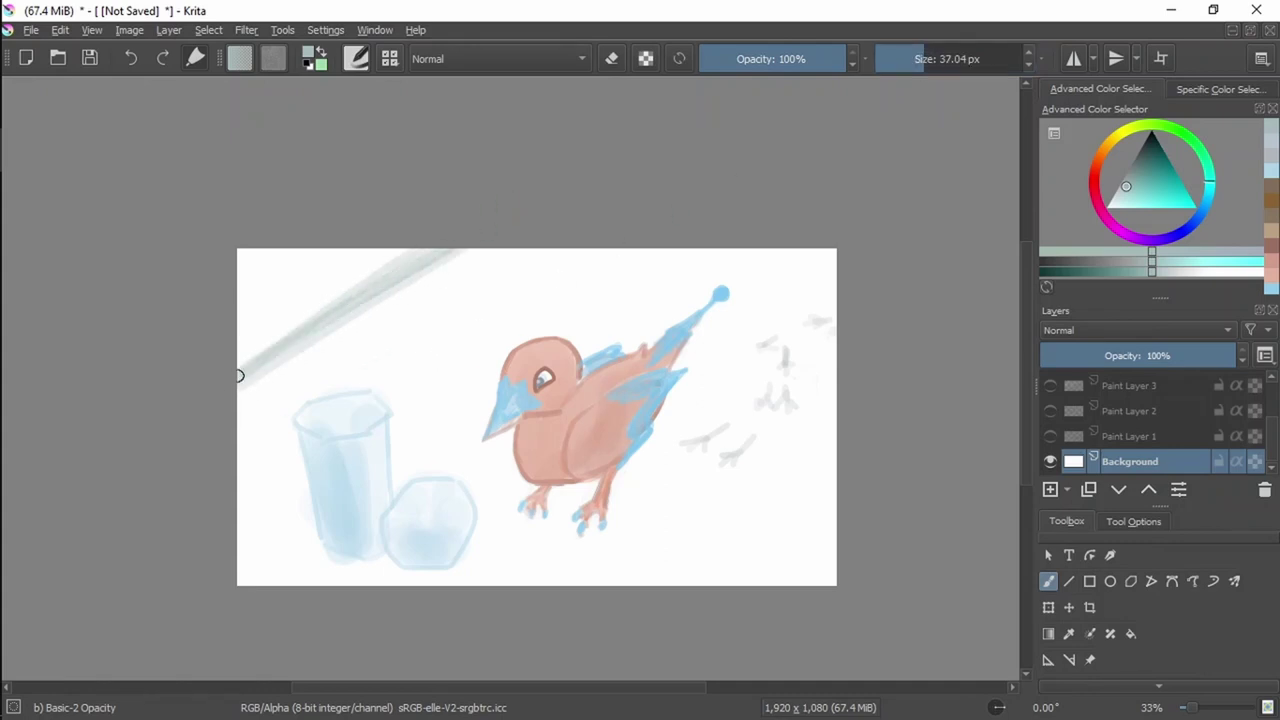
{"action": "key", "text": "ctrl+z"}
{"action": "key", "text": "ctrl+z"}
{"action": "key", "text": "ctrl+z"}
{"action": "left_click_drag", "start_coordinate": [243, 386], "coordinate": [428, 250]}
{"action": "key", "text": "ctrl+z"}
{"action": "left_click_drag", "start_coordinate": [240, 388], "coordinate": [452, 248]}
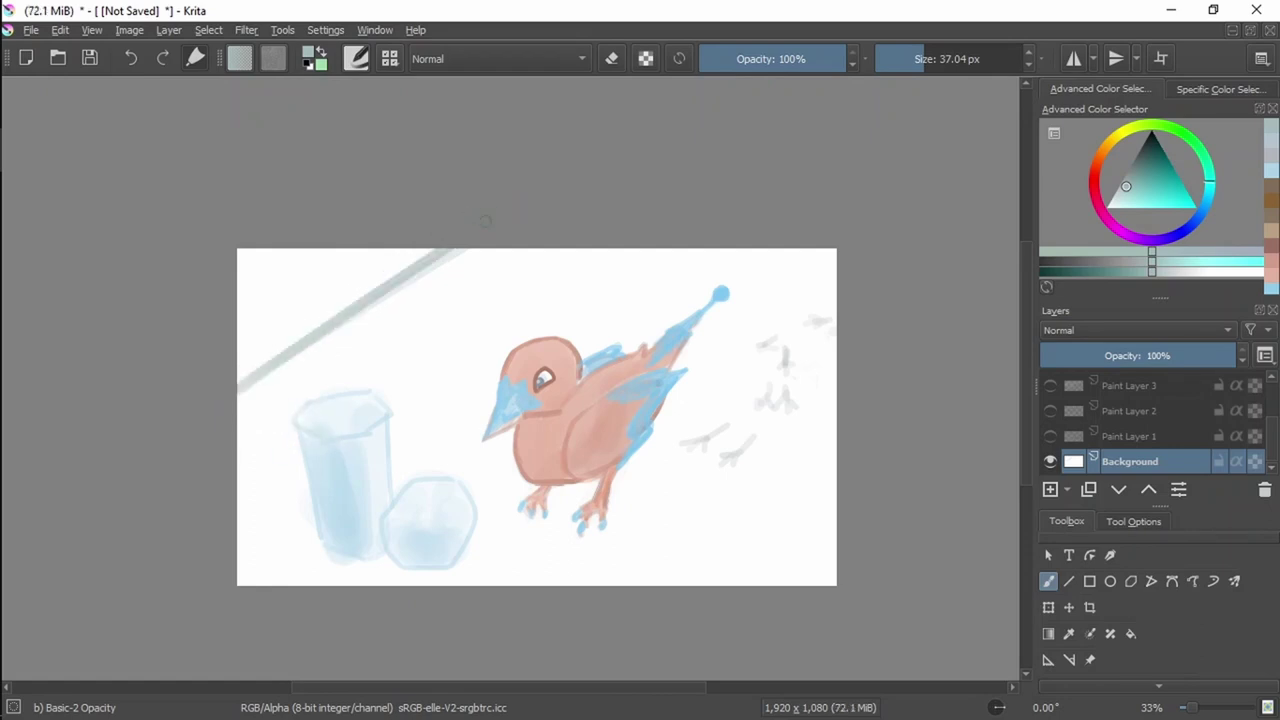
{"action": "key", "text": "ctrl+z"}
{"action": "left_click_drag", "start_coordinate": [243, 393], "coordinate": [444, 255]}
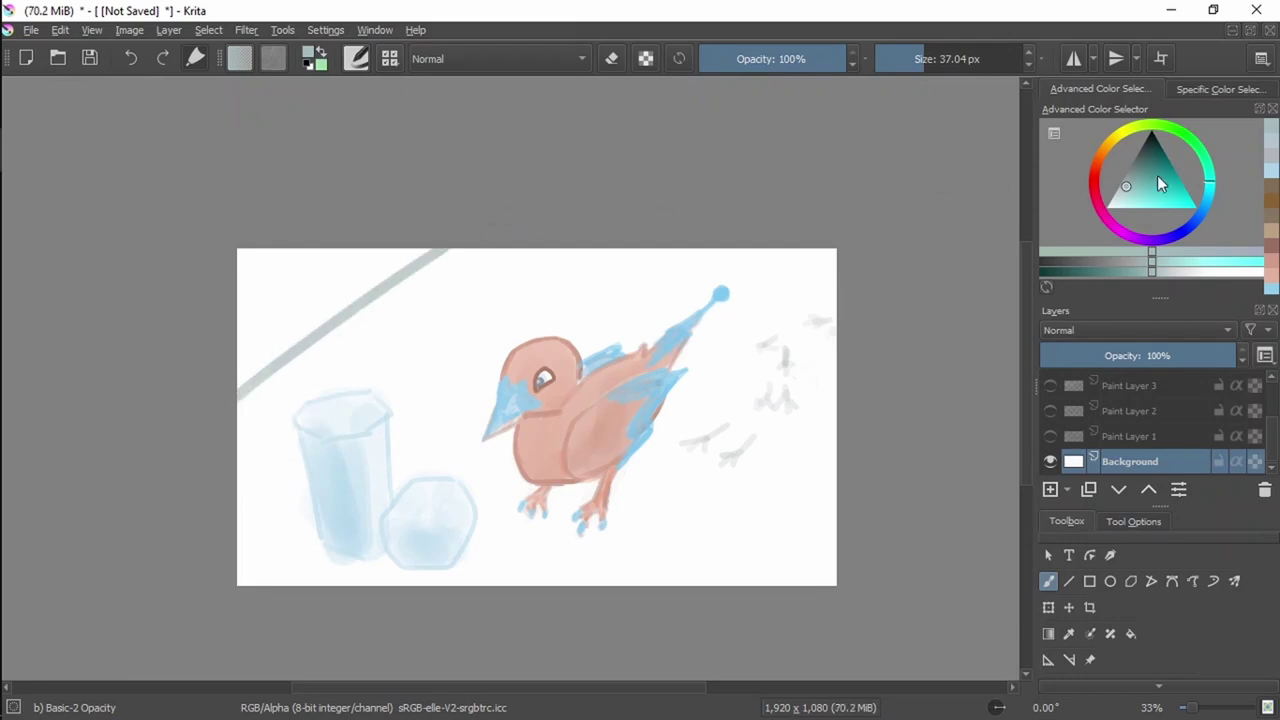
Choose black and paint a small grey plus-shaped mark in the corner above the diagonal band, undoing the surplus strokes.
{"action": "left_click_drag", "start_coordinate": [1134, 197], "coordinate": [1150, 132]}
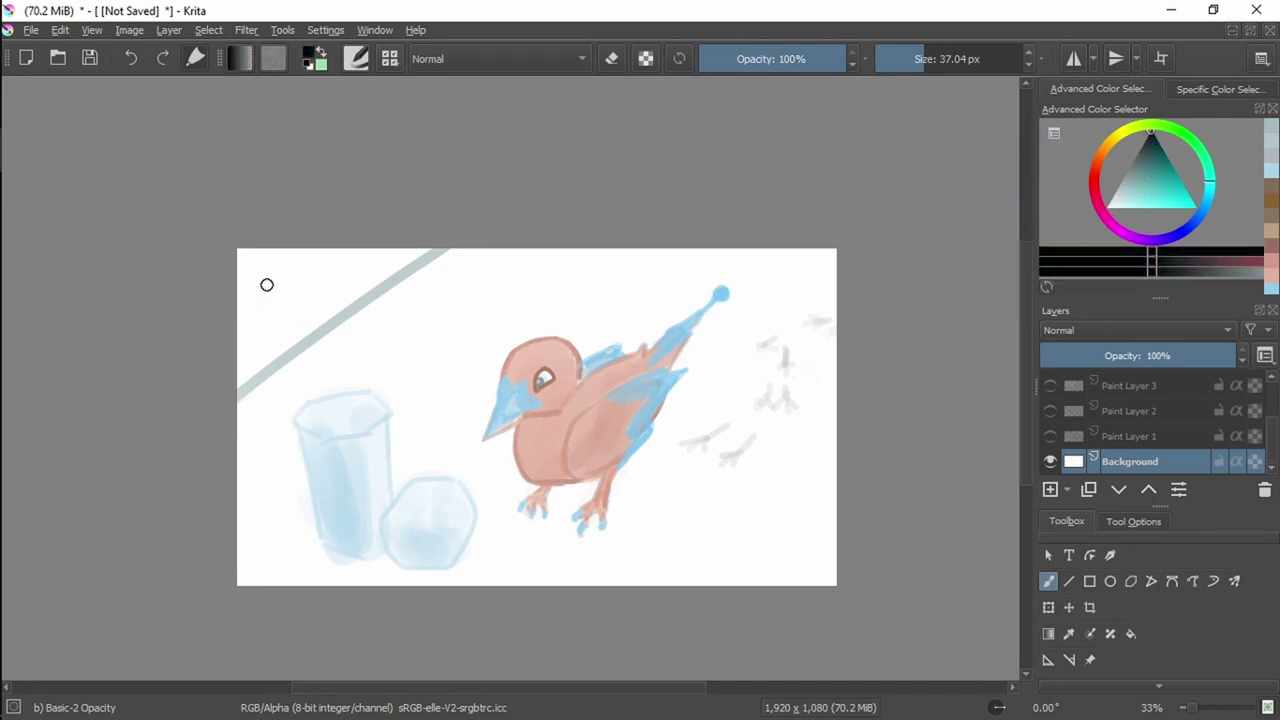
{"action": "mouse_move", "coordinate": [254, 282]}
{"action": "left_mouse_down"}
{"action": "mouse_move", "coordinate": [265, 308]}
{"action": "mouse_move", "coordinate": [262, 289]}
{"action": "left_mouse_up"}
{"action": "key", "text": "ctrl+z"}
{"action": "key", "text": "ctrl+z"}
{"action": "key", "text": "ctrl+z"}
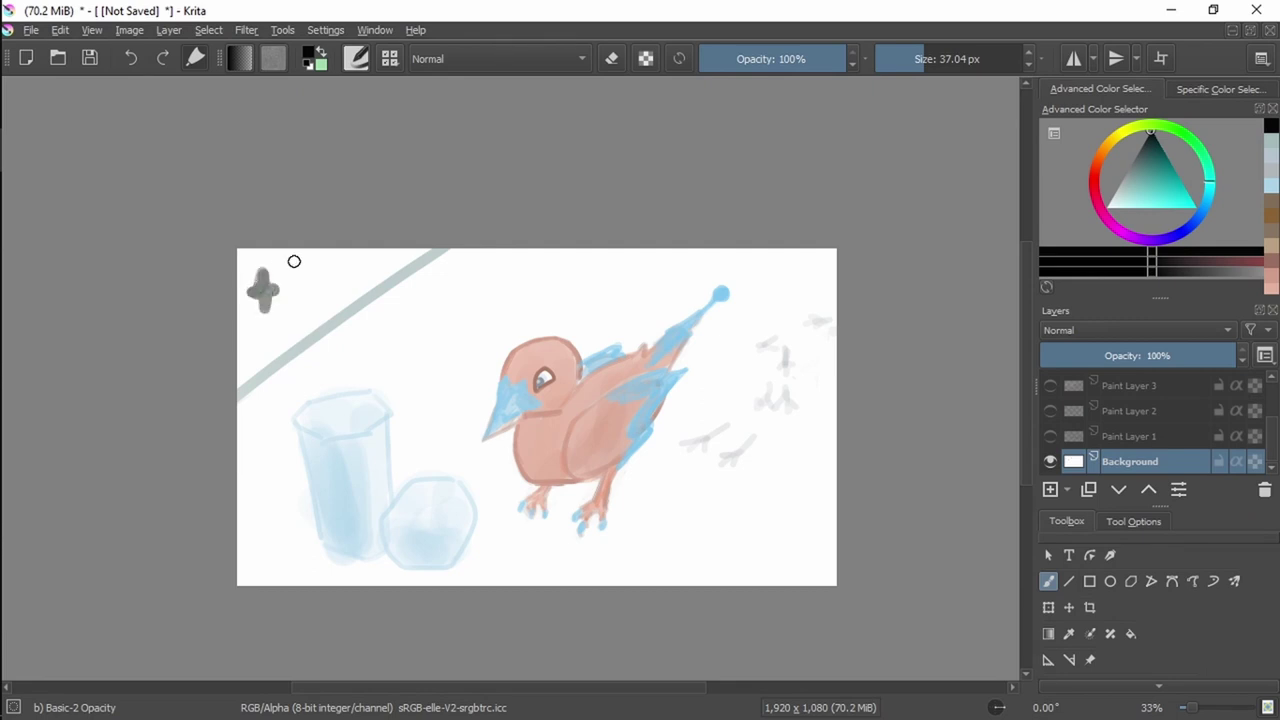
Paint a bright-blue six-armed asterisk beside the plus-shaped mark, discarding a test stroke in the glass's pale blue.
{"action": "left_click", "coordinate": [355, 440], "text": "ctrl"}
{"action": "left_click_drag", "start_coordinate": [317, 267], "coordinate": [320, 302]}
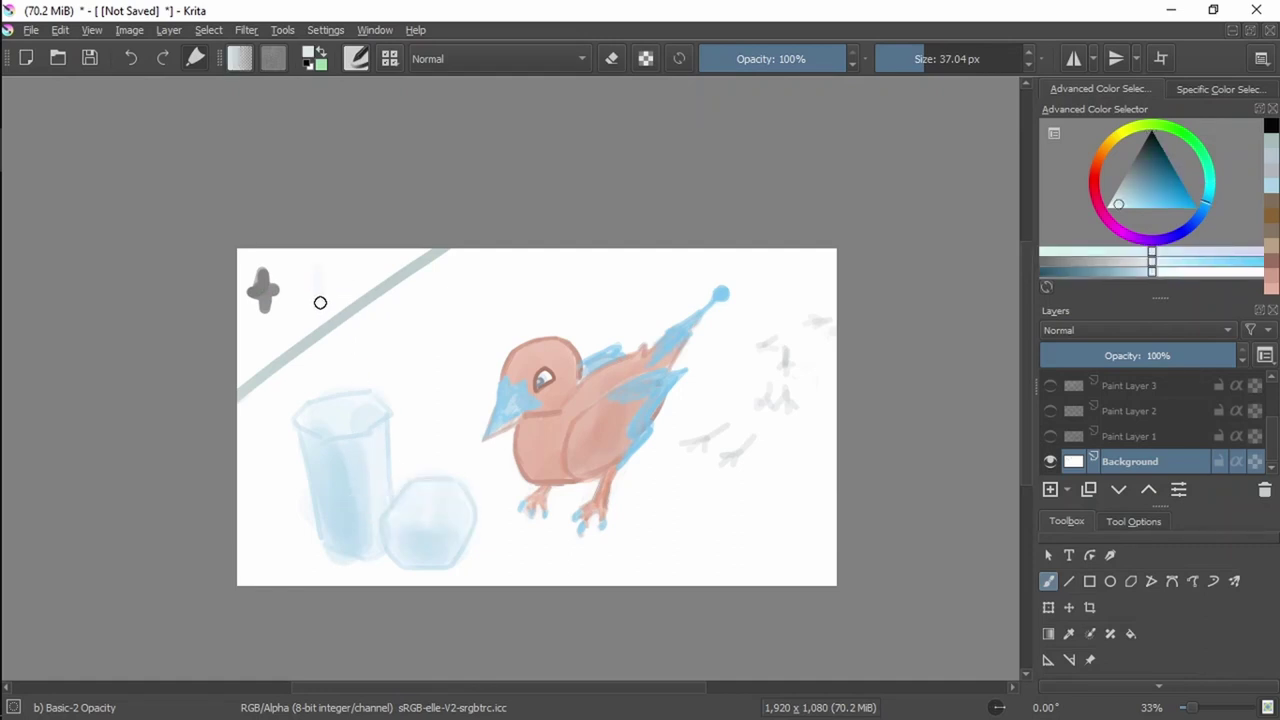
{"action": "key", "text": "ctrl+z"}
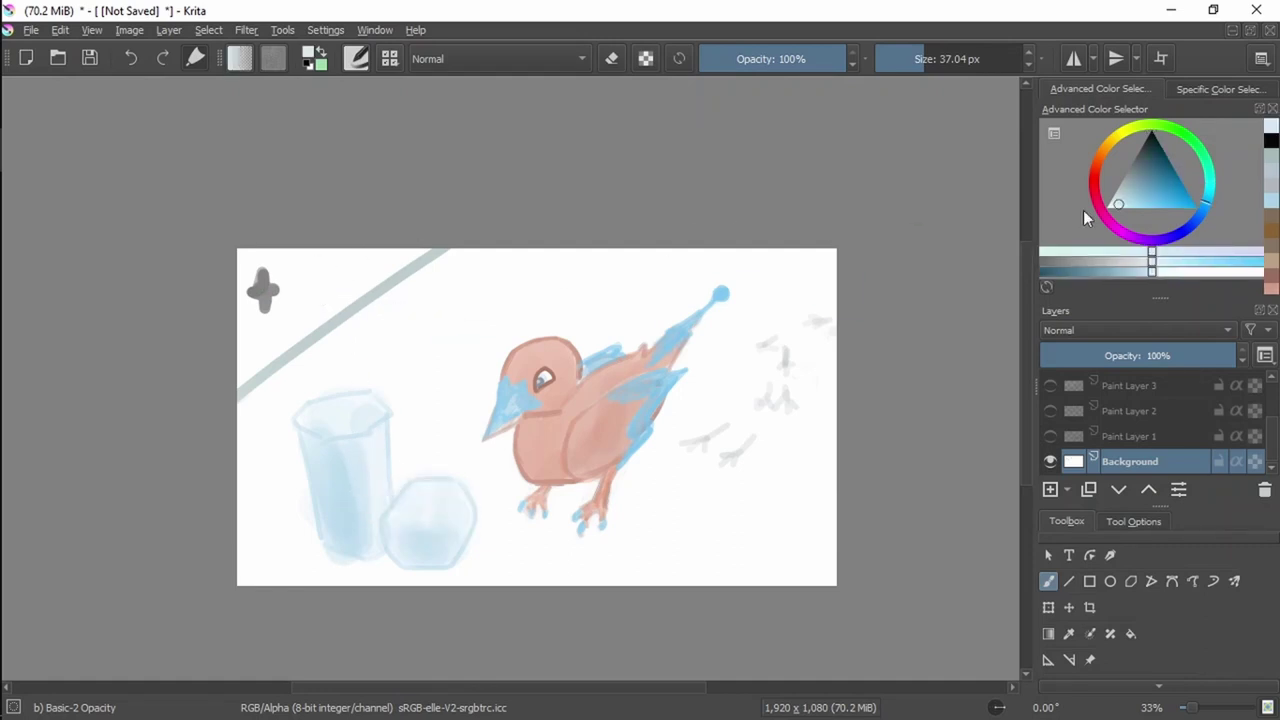
{"action": "left_click_drag", "start_coordinate": [1168, 206], "coordinate": [1193, 204]}
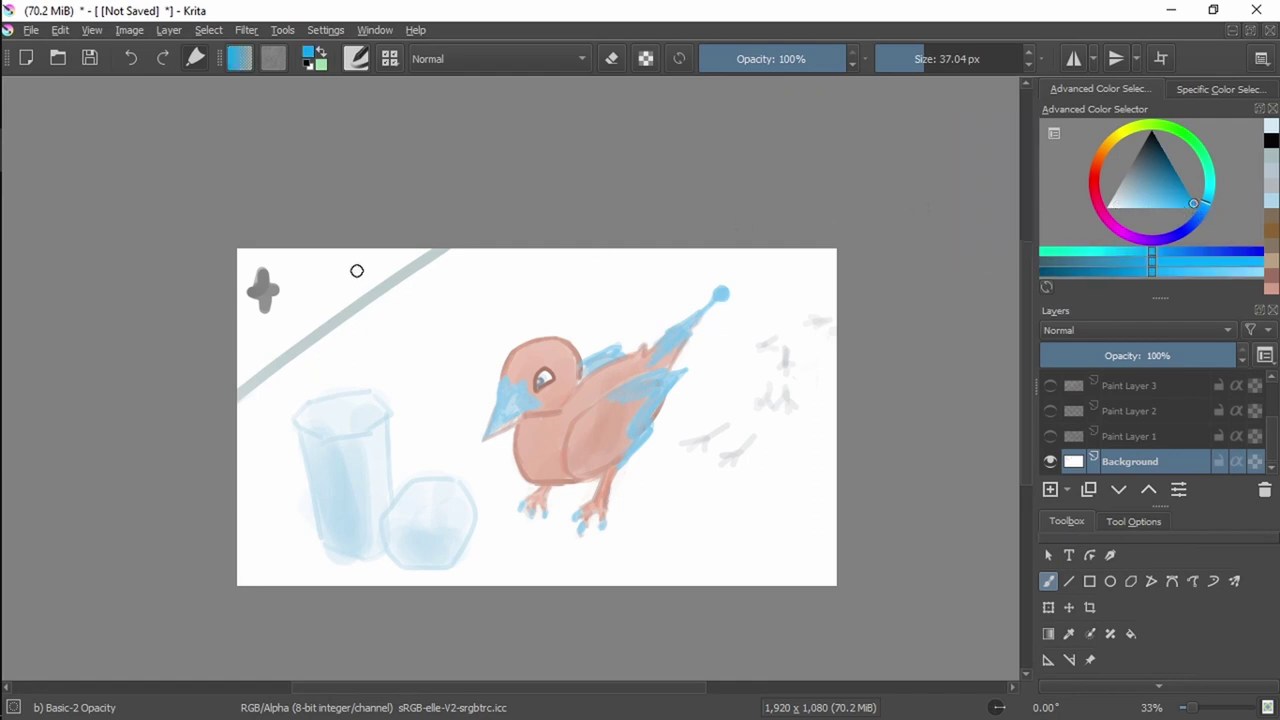
{"action": "mouse_move", "coordinate": [314, 268]}
{"action": "left_mouse_down"}
{"action": "mouse_move", "coordinate": [314, 307]}
{"action": "mouse_move", "coordinate": [324, 299]}
{"action": "mouse_move", "coordinate": [299, 301]}
{"action": "mouse_move", "coordinate": [329, 276]}
{"action": "left_mouse_up"}
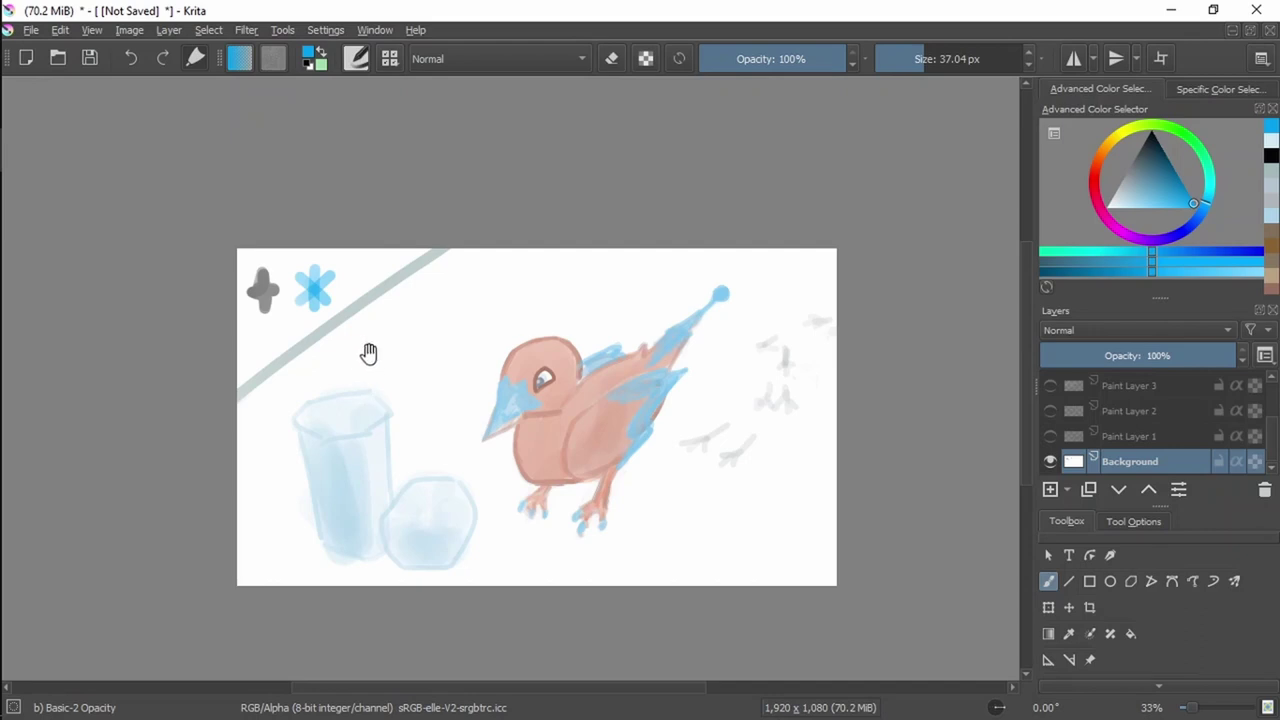
{"action": "left_click_drag", "start_coordinate": [477, 338], "coordinate": [459, 315]}
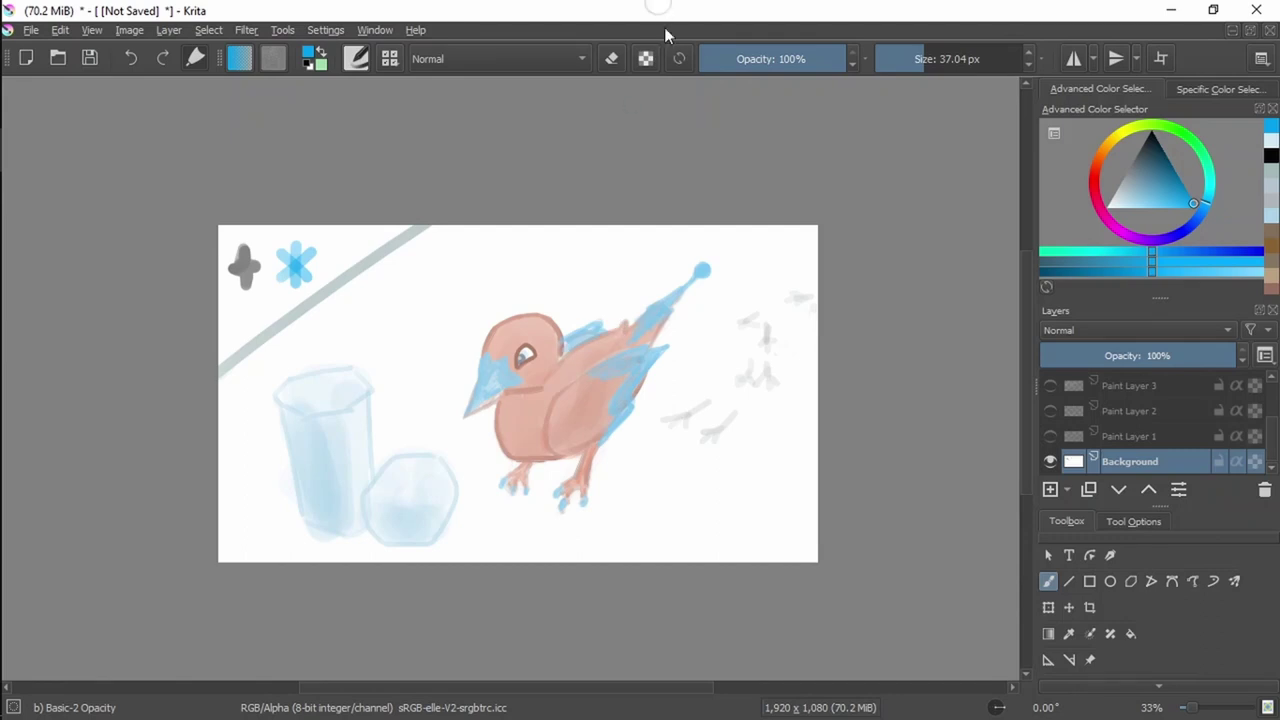
{"action": "key", "text": "ctrl+s"}
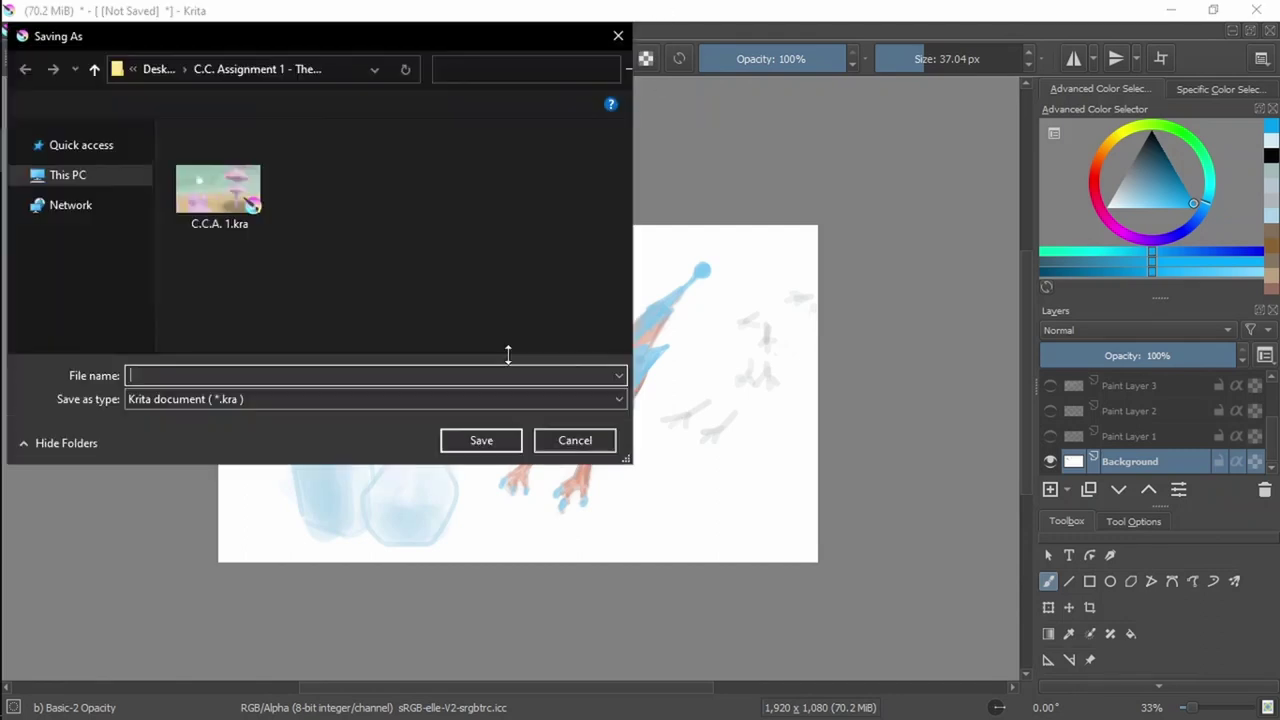
{"action": "left_click", "coordinate": [618, 35]}
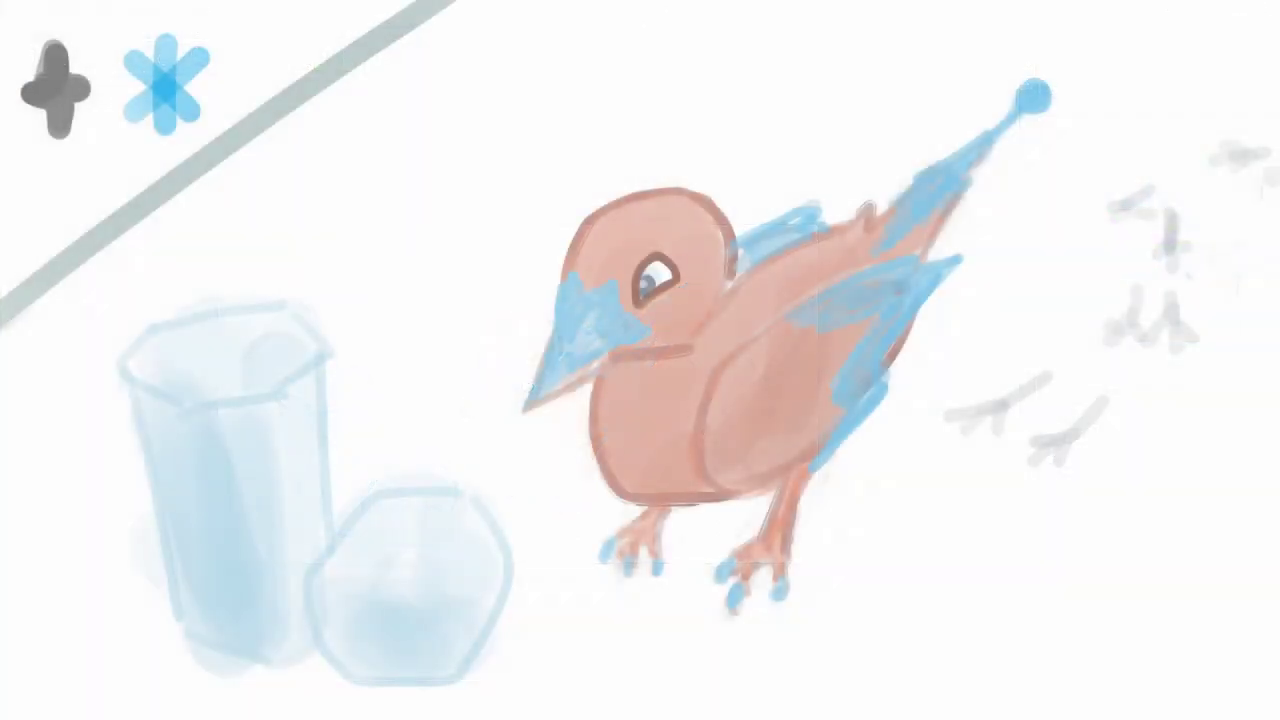